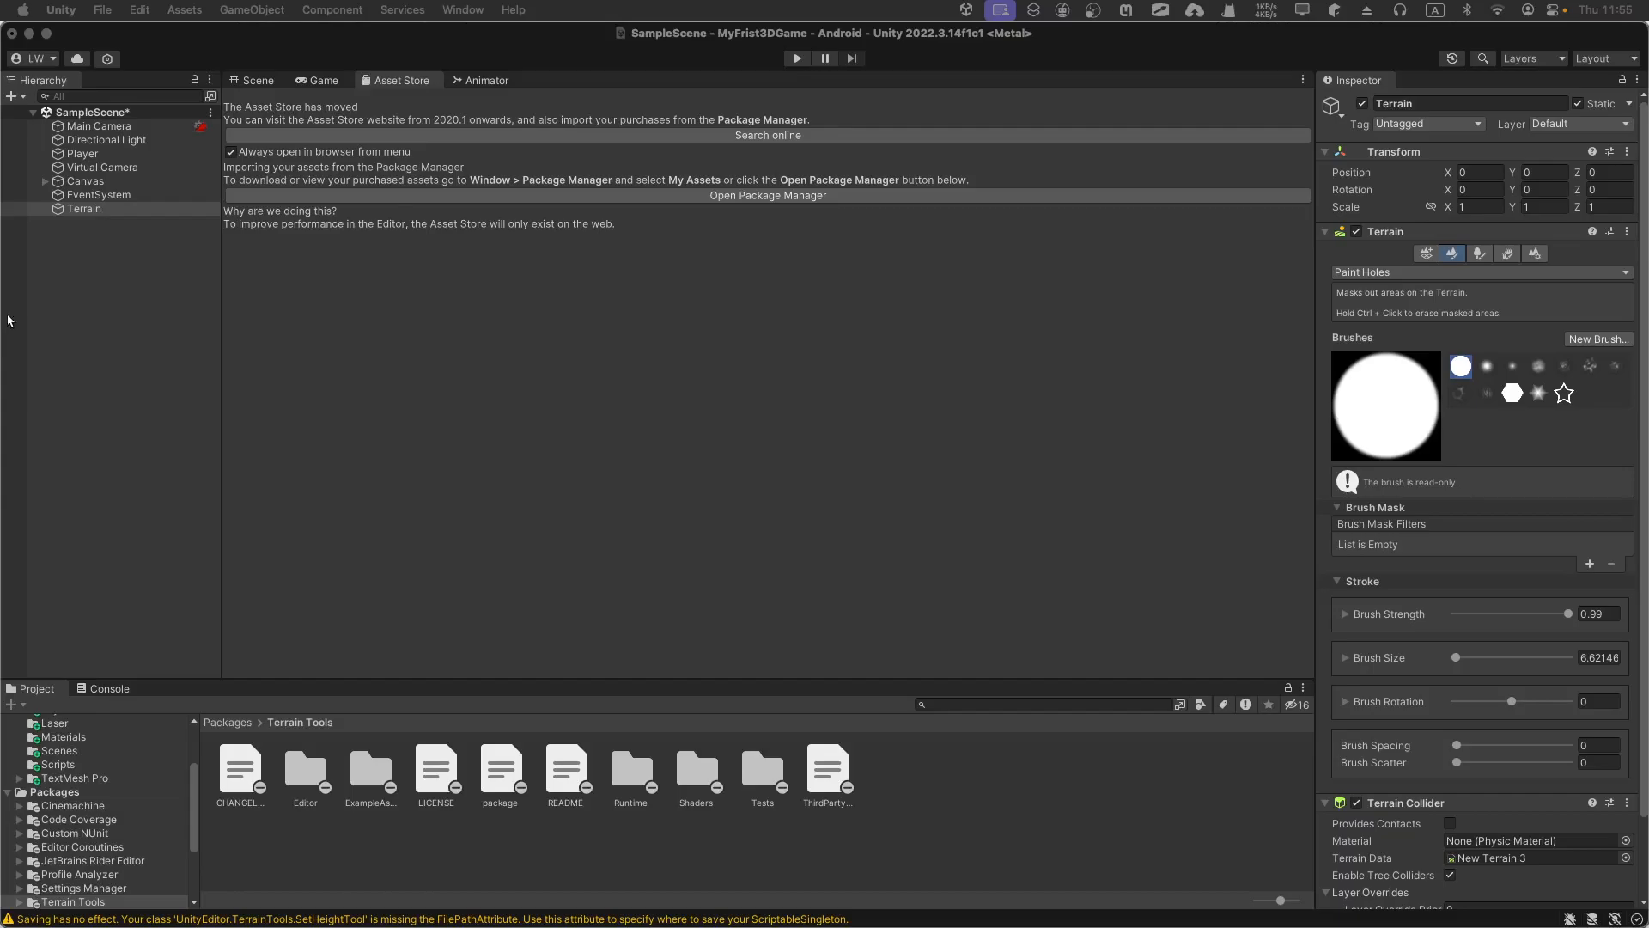
- Return to the Scene view, open the Package Manager and search the Unity Registry packages for "terrain"
left_click(258, 80)
left_click(404, 80)
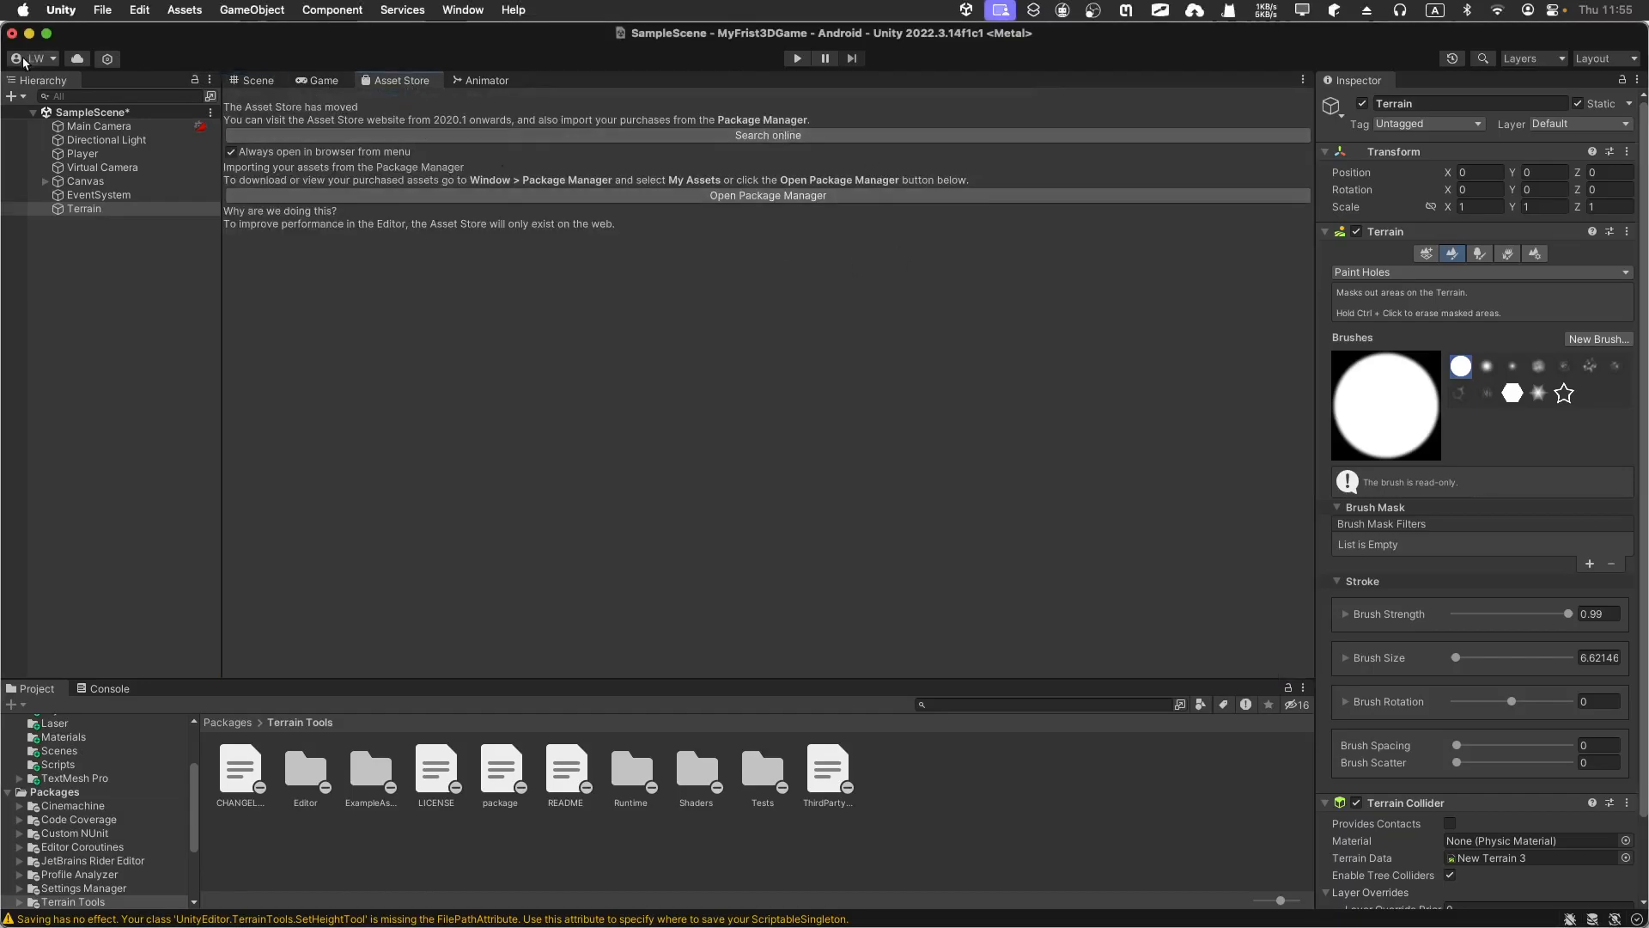
left_click(257, 80)
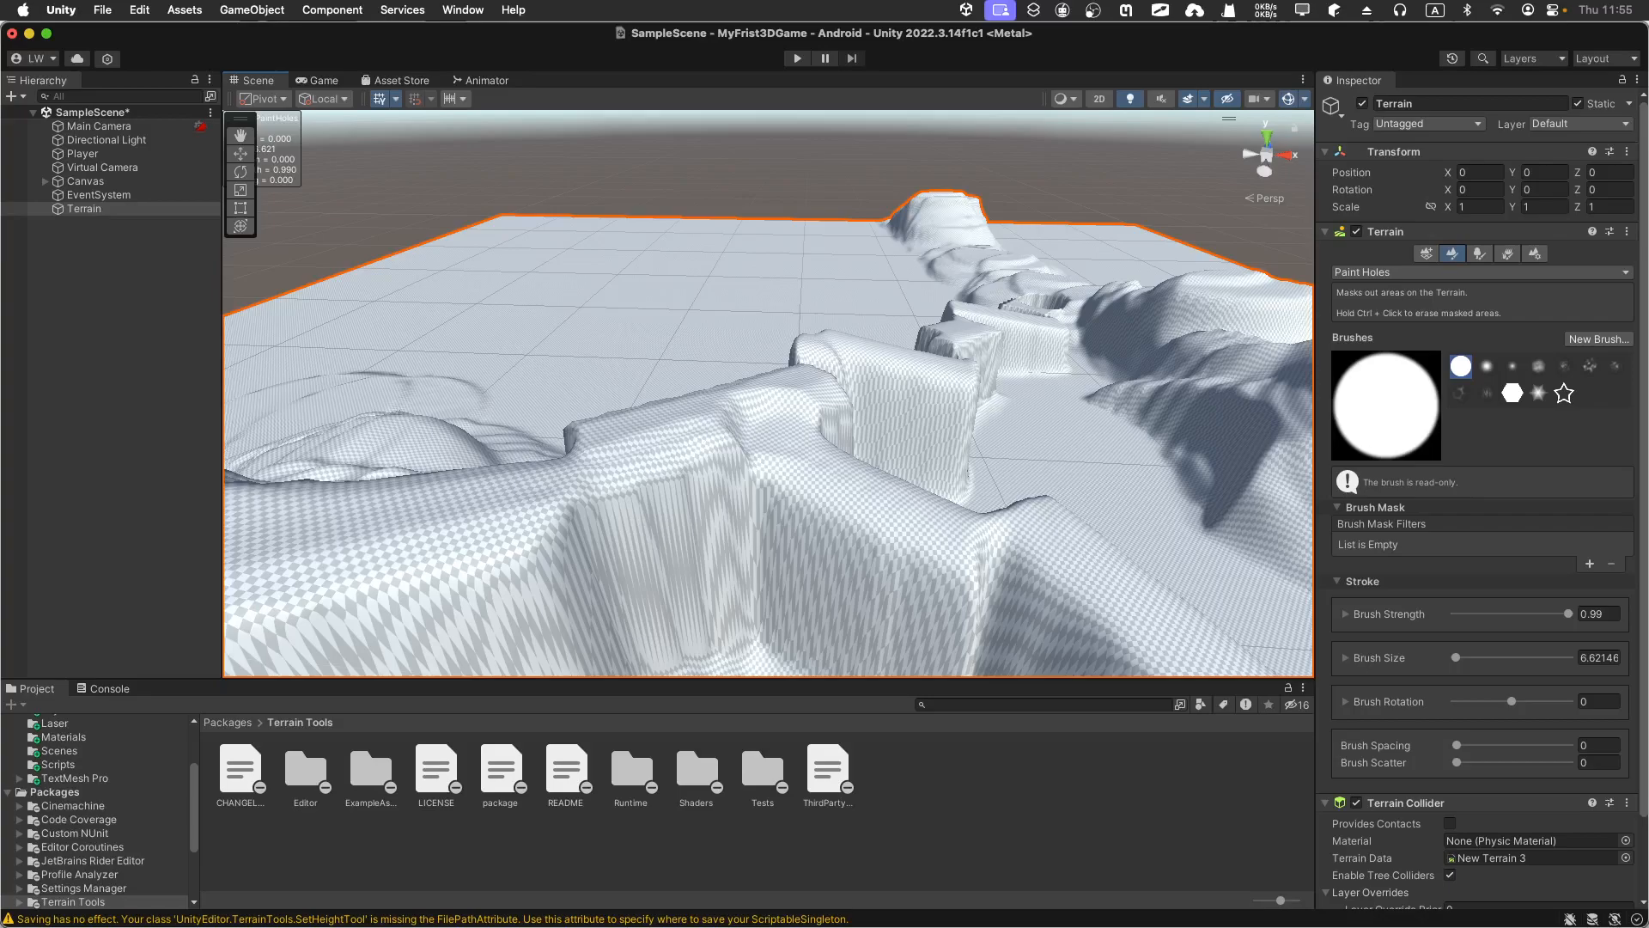
left_click(515, 10)
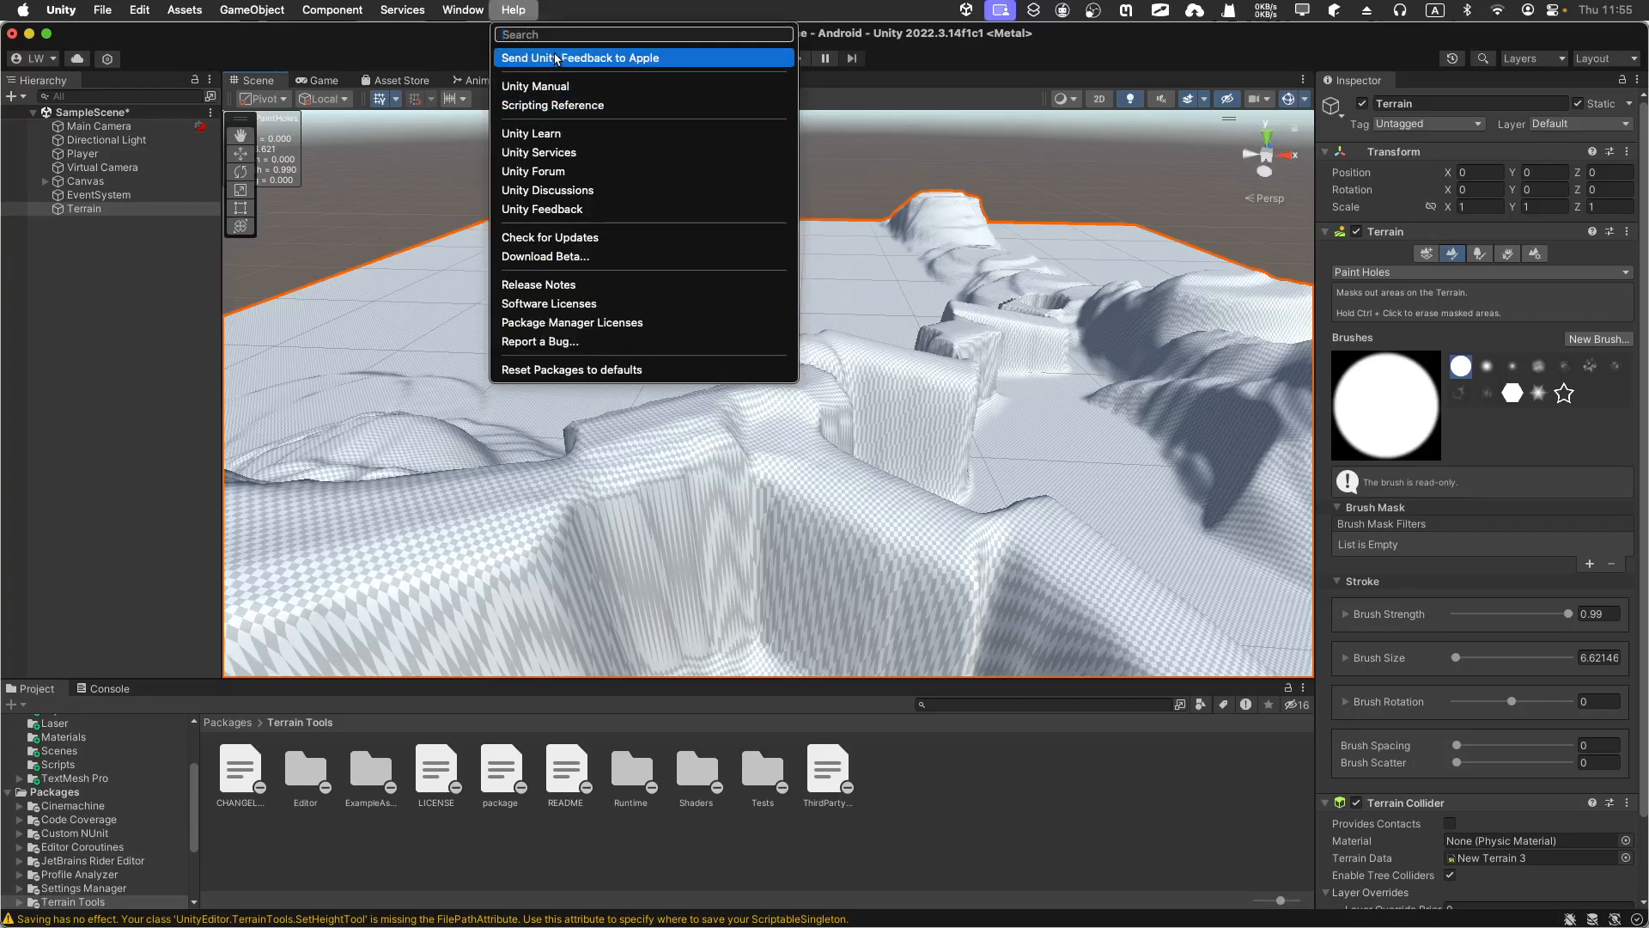
type("pack")
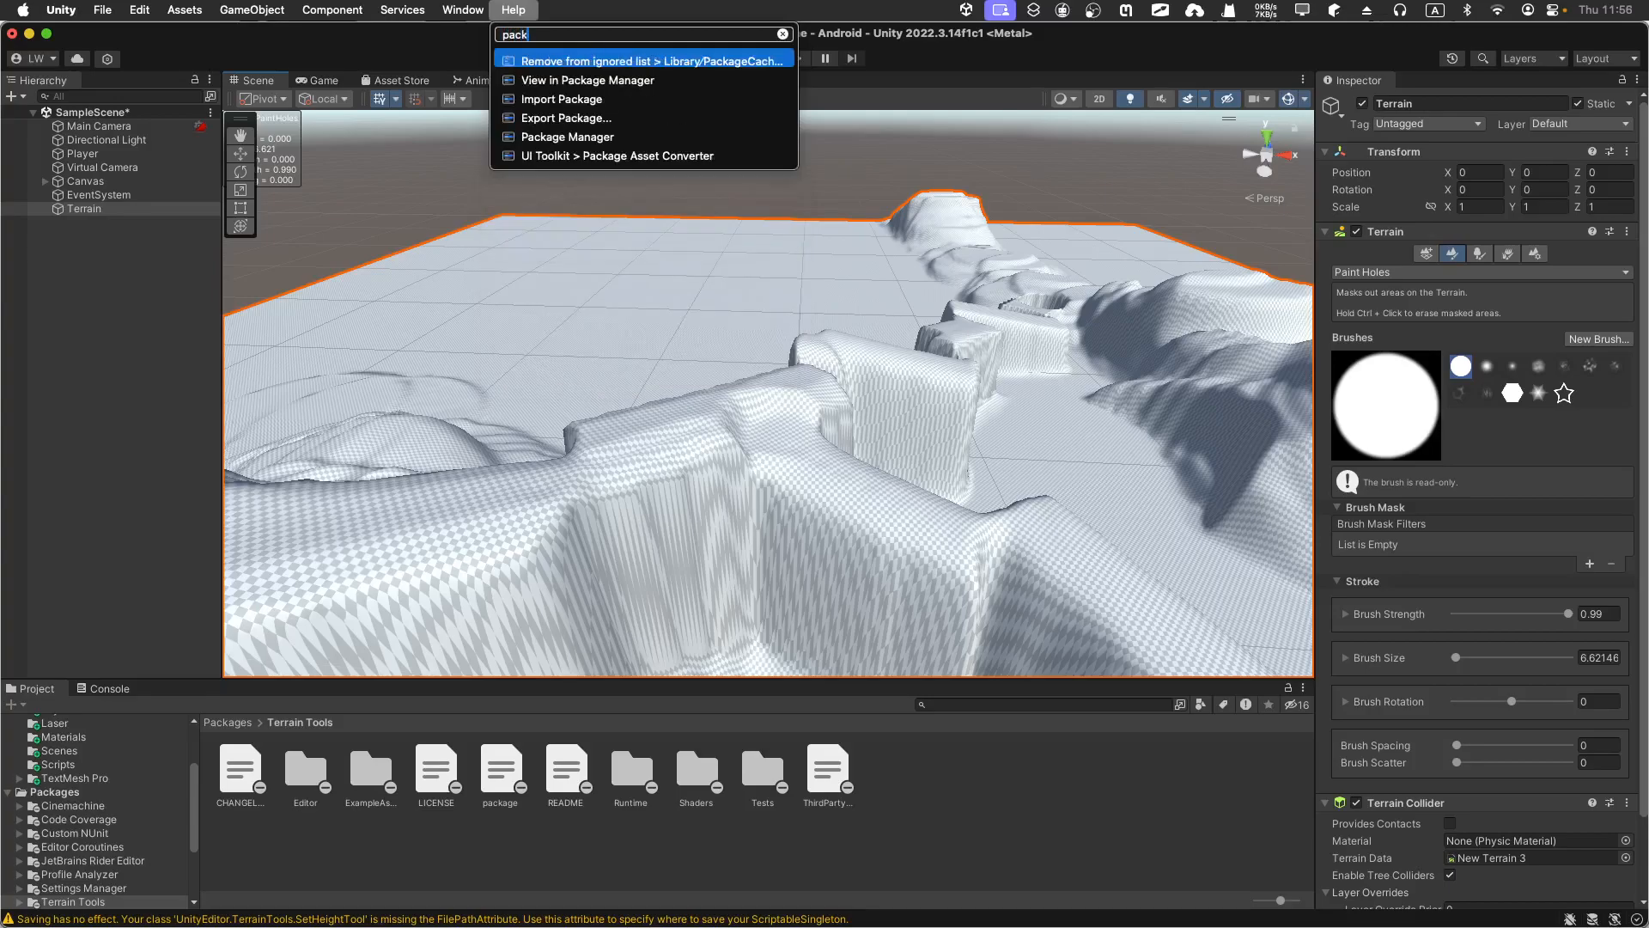
mouse_move(574, 157)
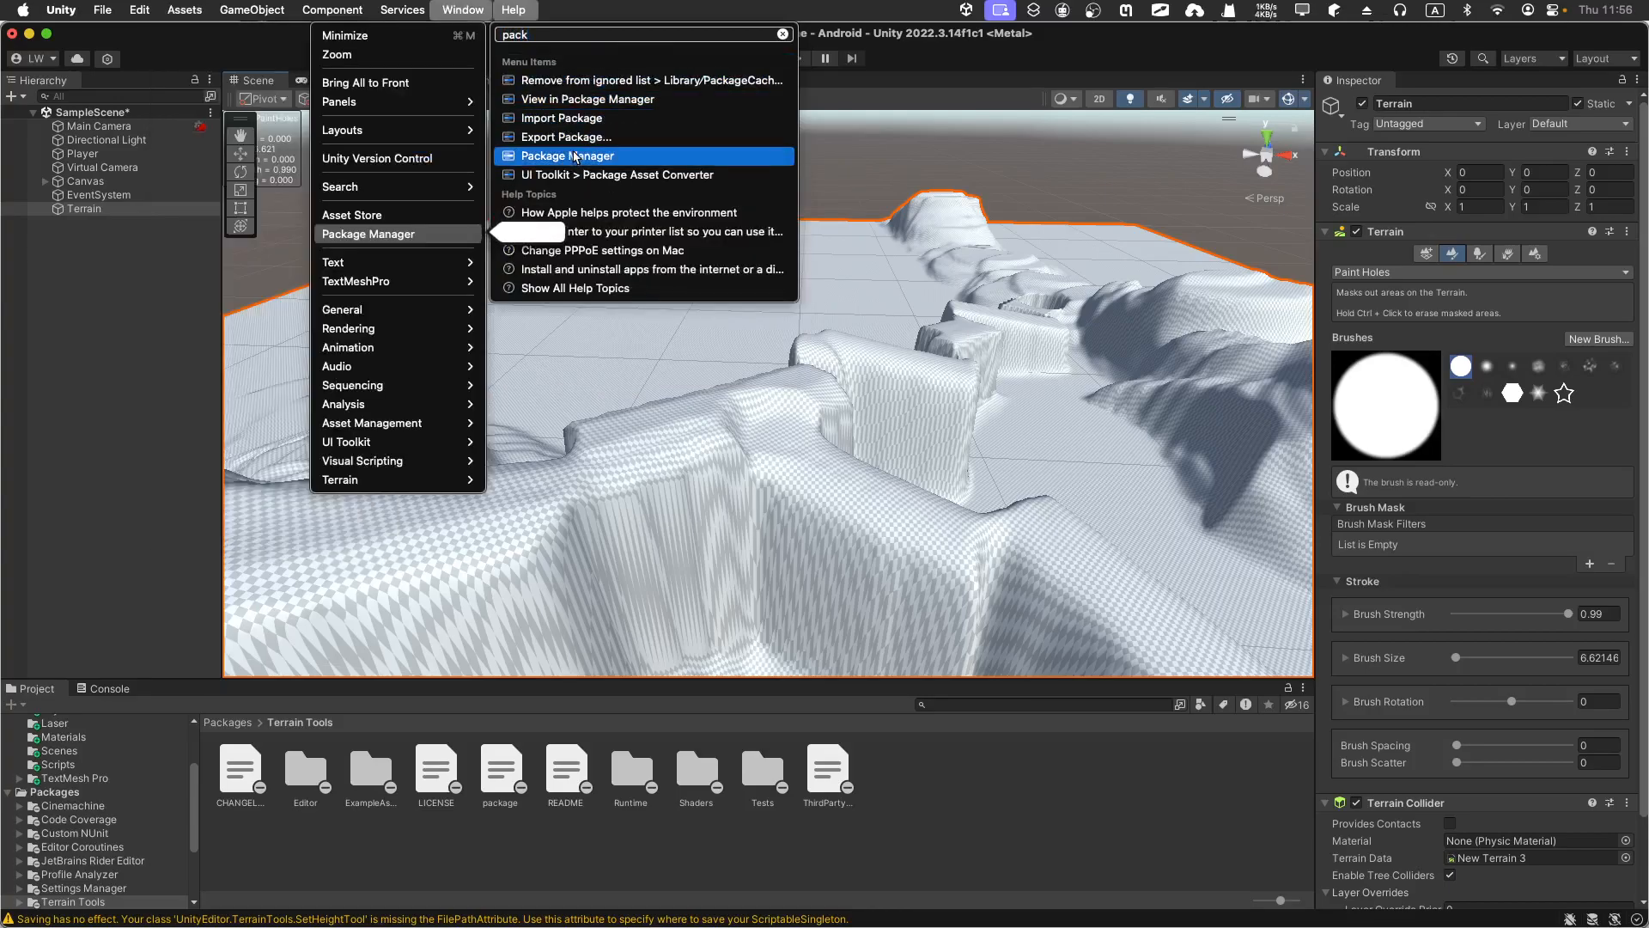
left_click(574, 157)
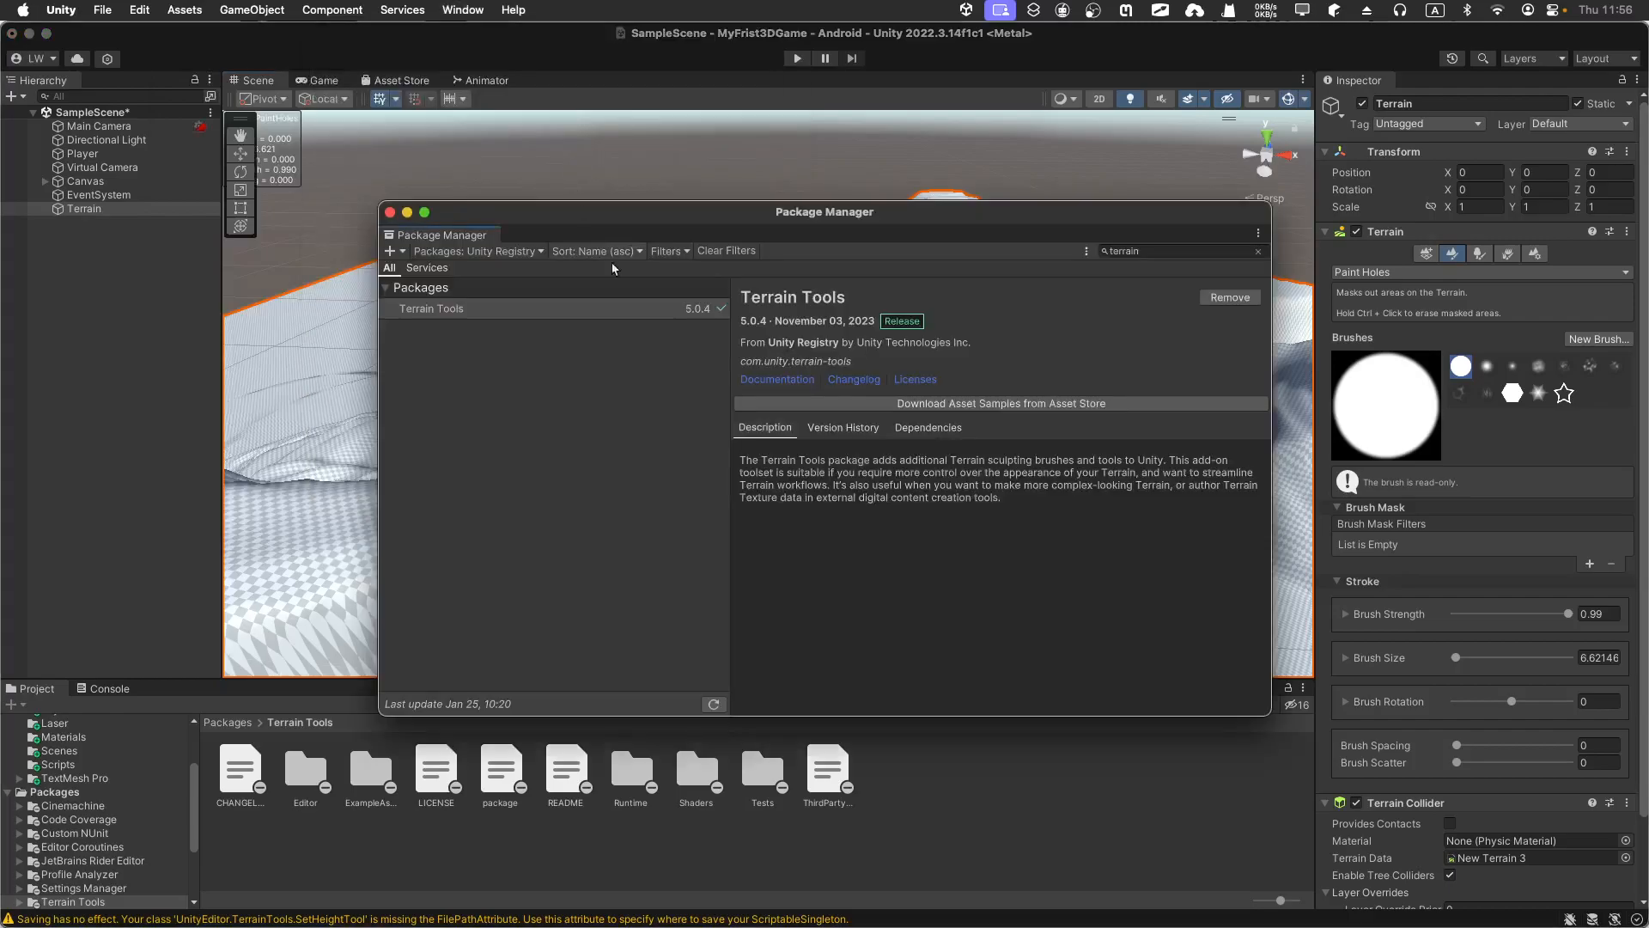
left_click(1258, 250)
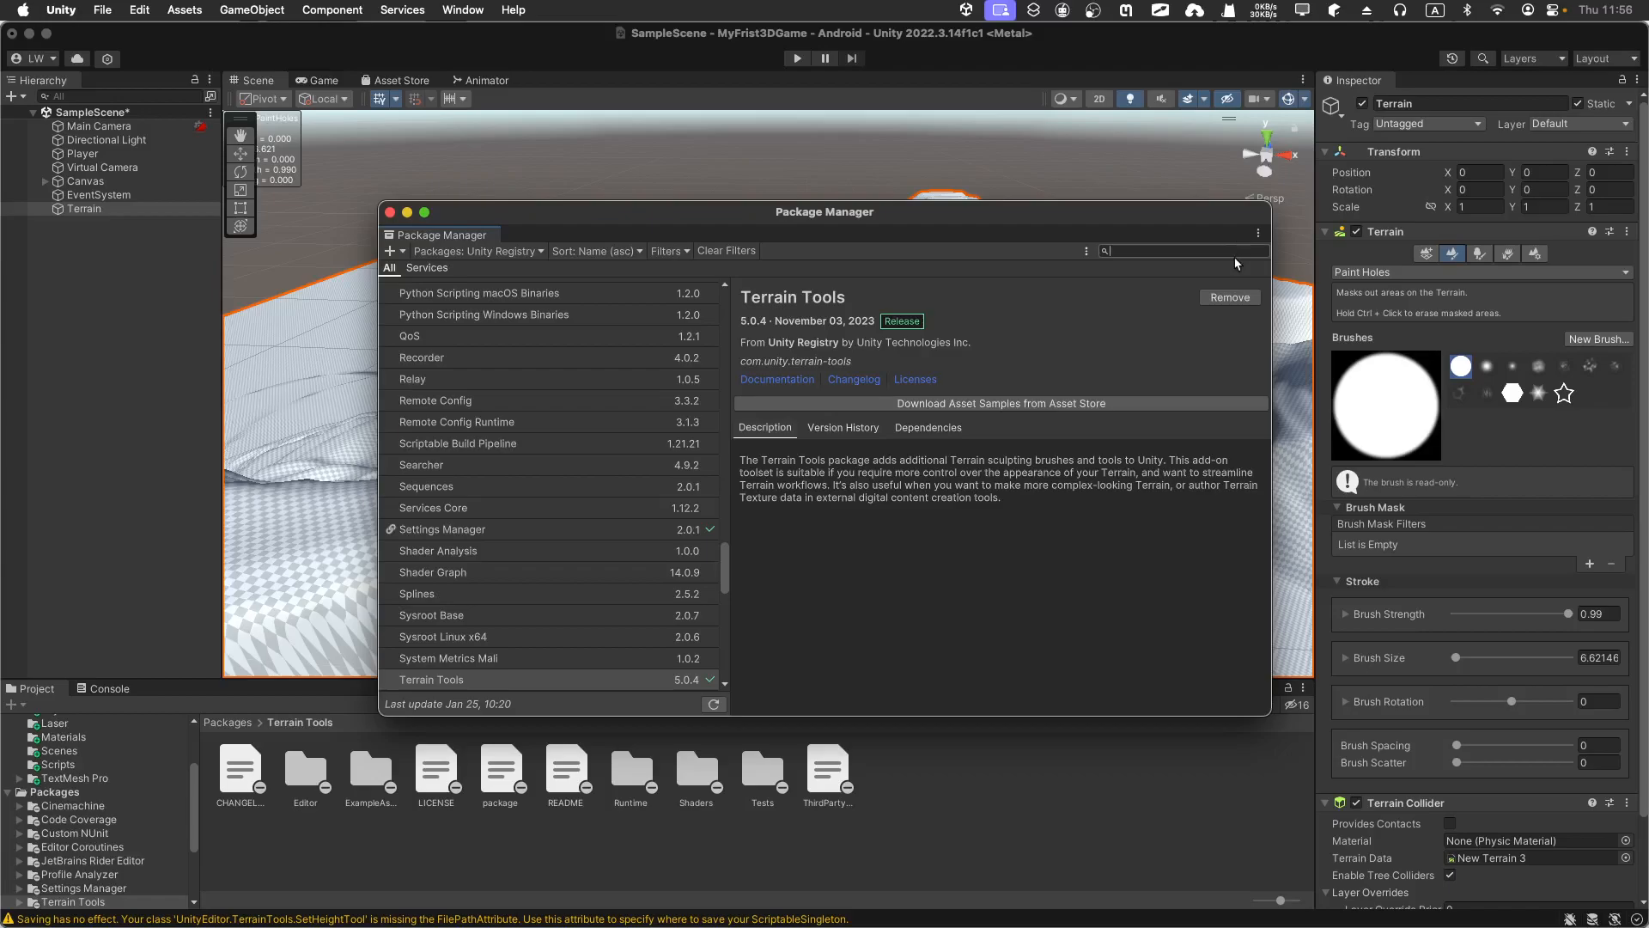
type("terrain")
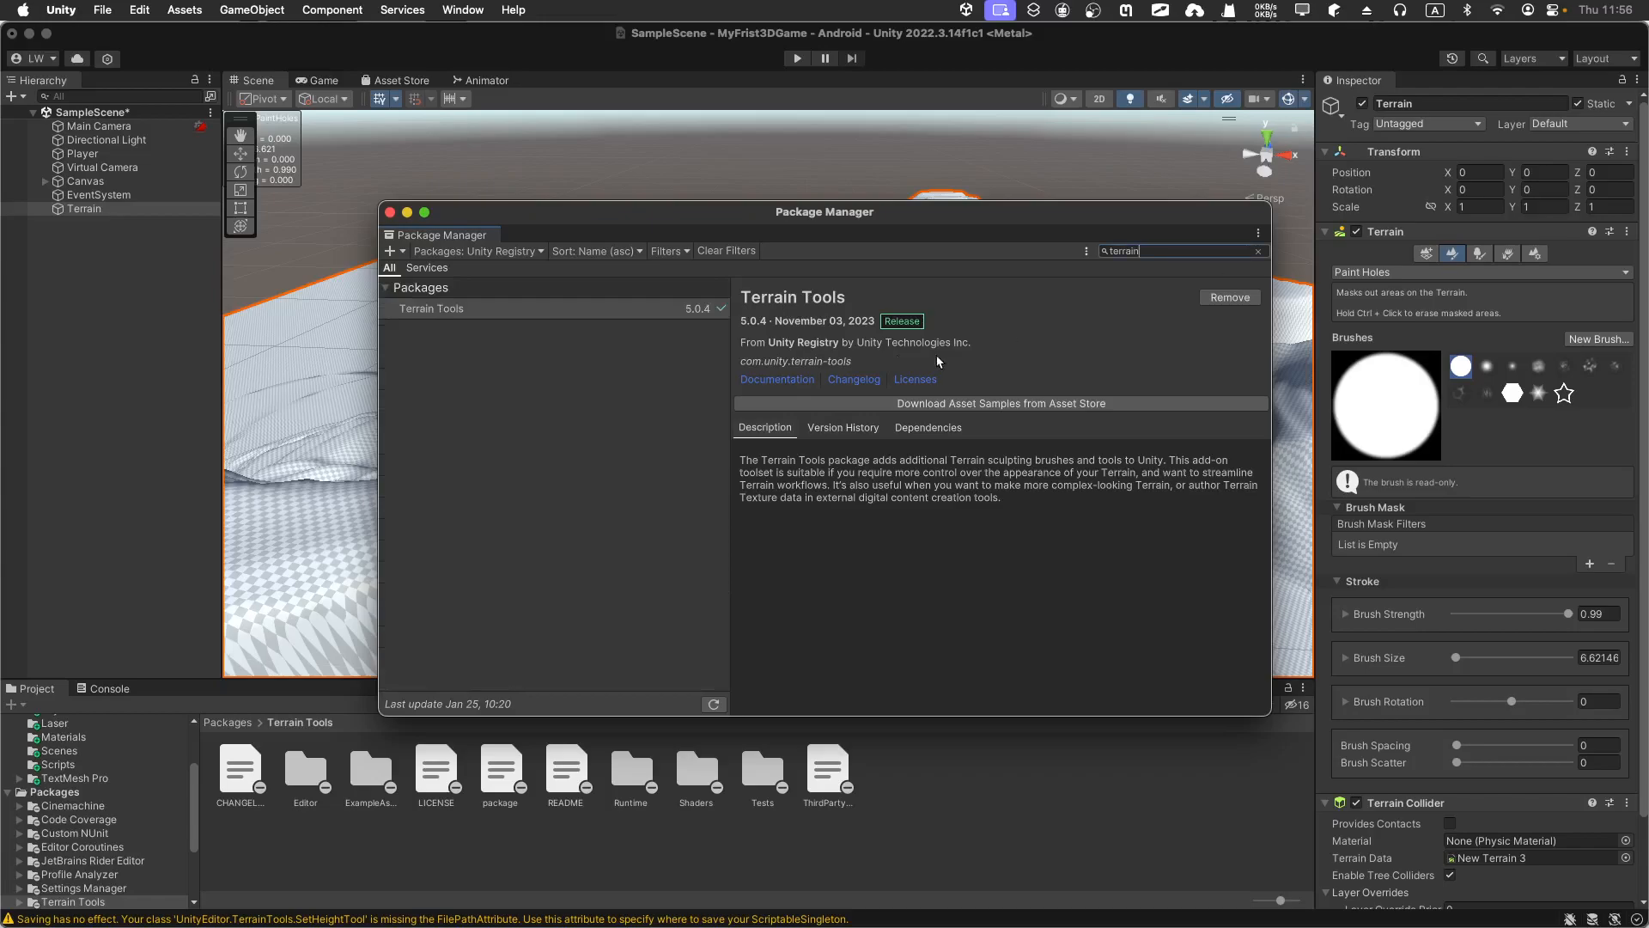
- Show the My Assets packages and download the Terrain Sample Asset Pack
left_click(521, 253)
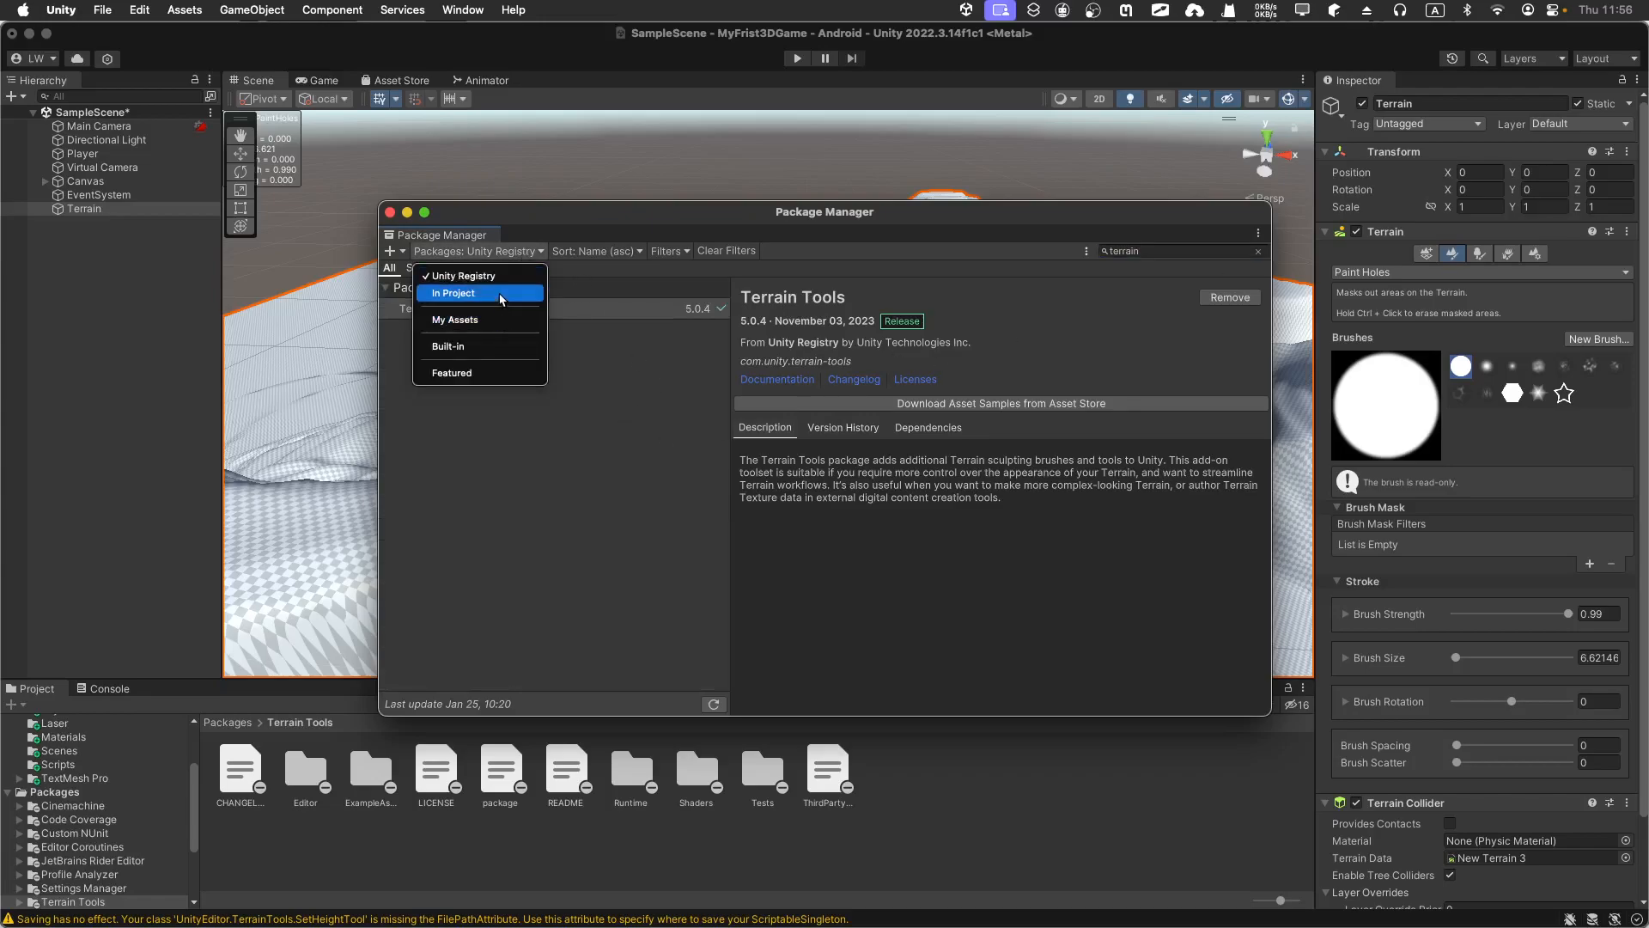
left_click(496, 320)
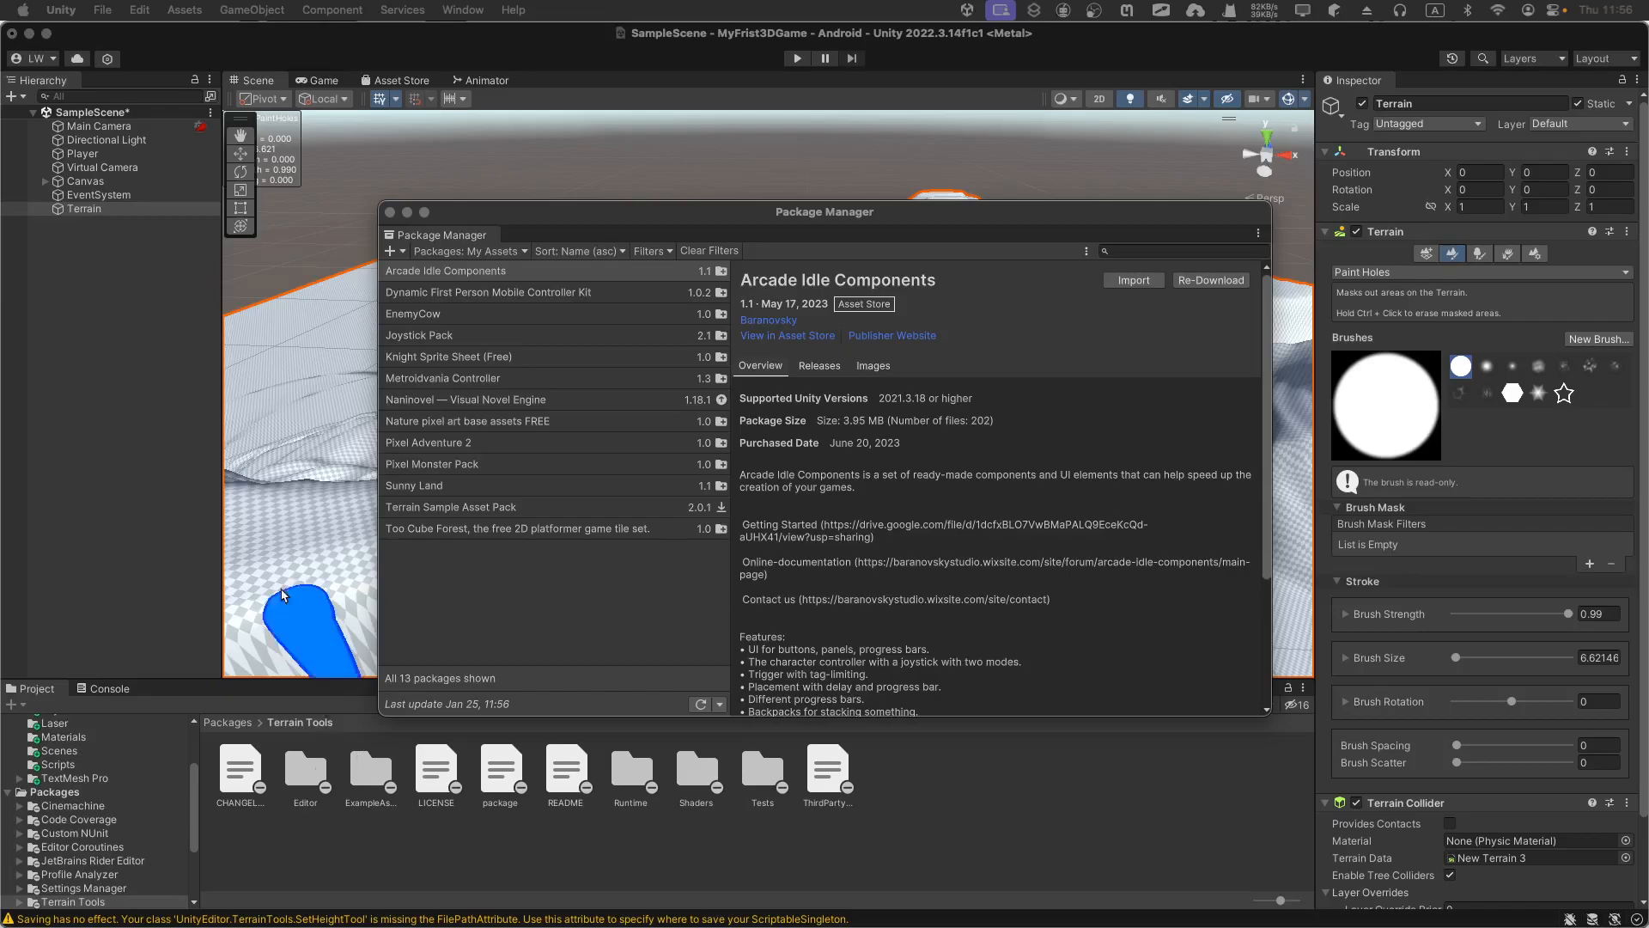
left_click(462, 507)
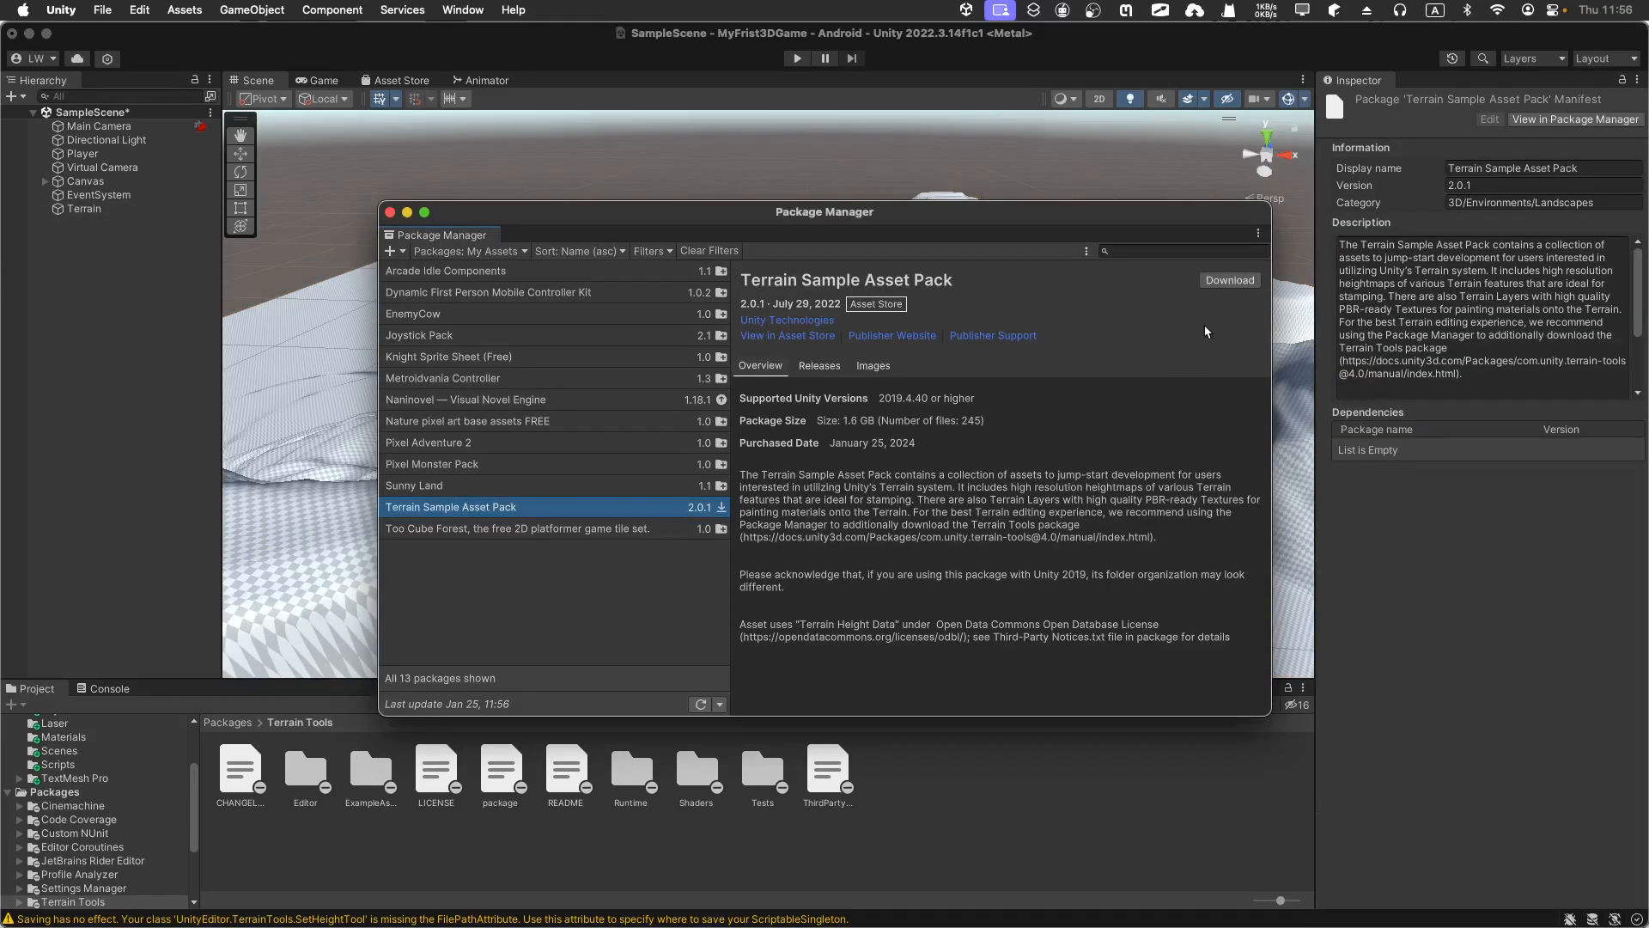
left_click(1212, 281)
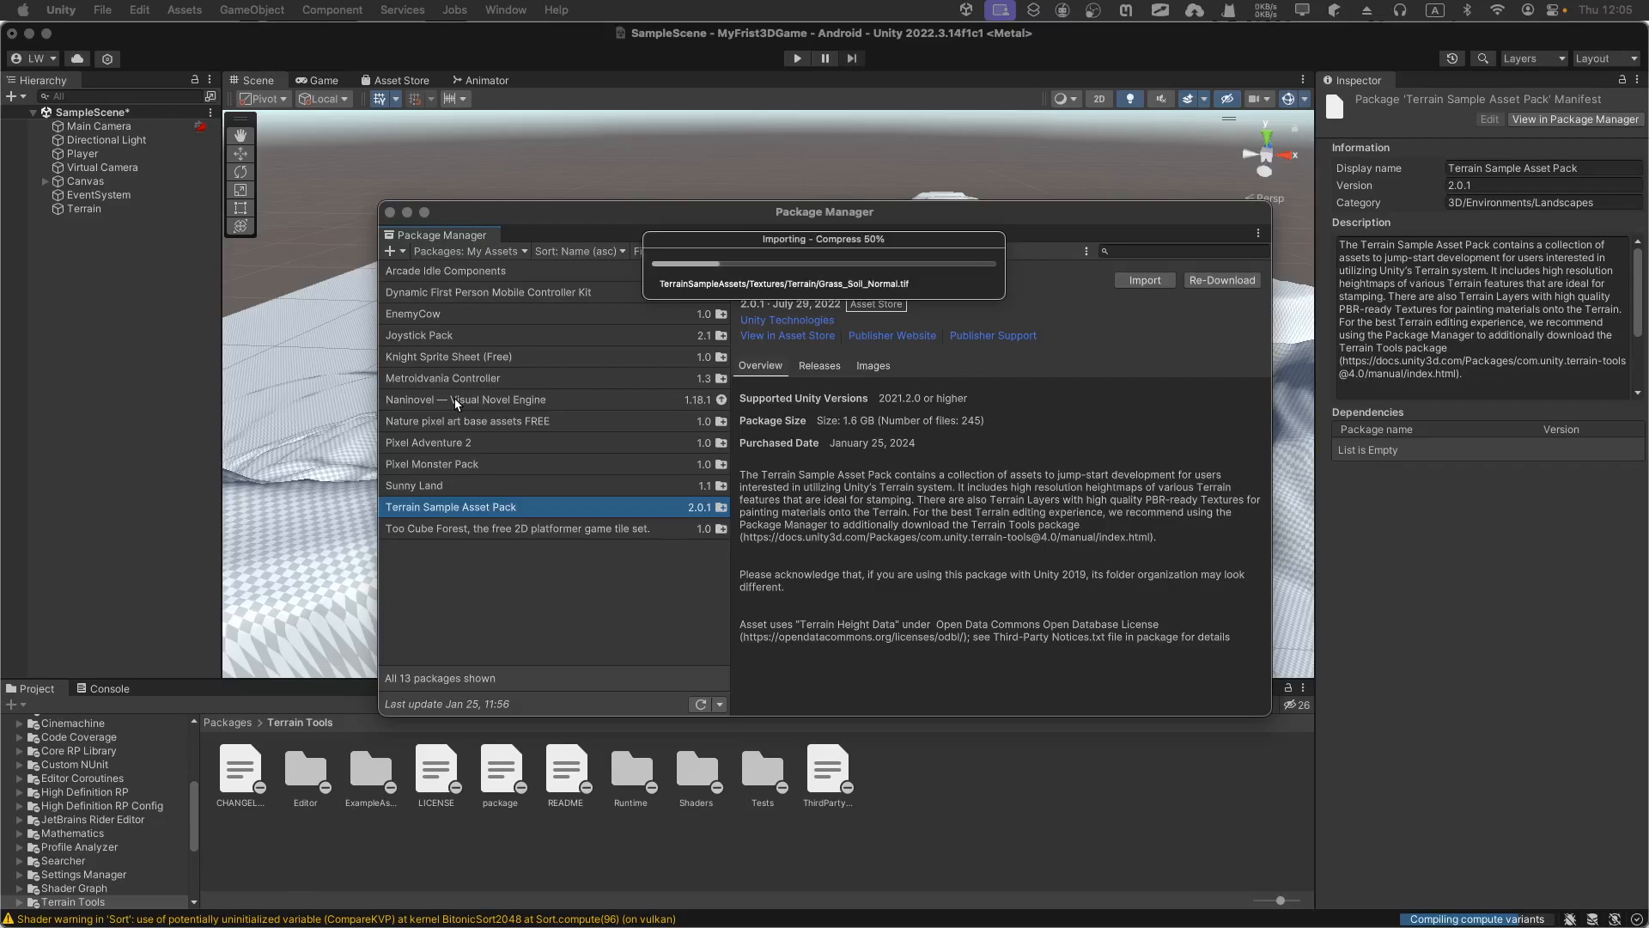
key("ctrl+Right")
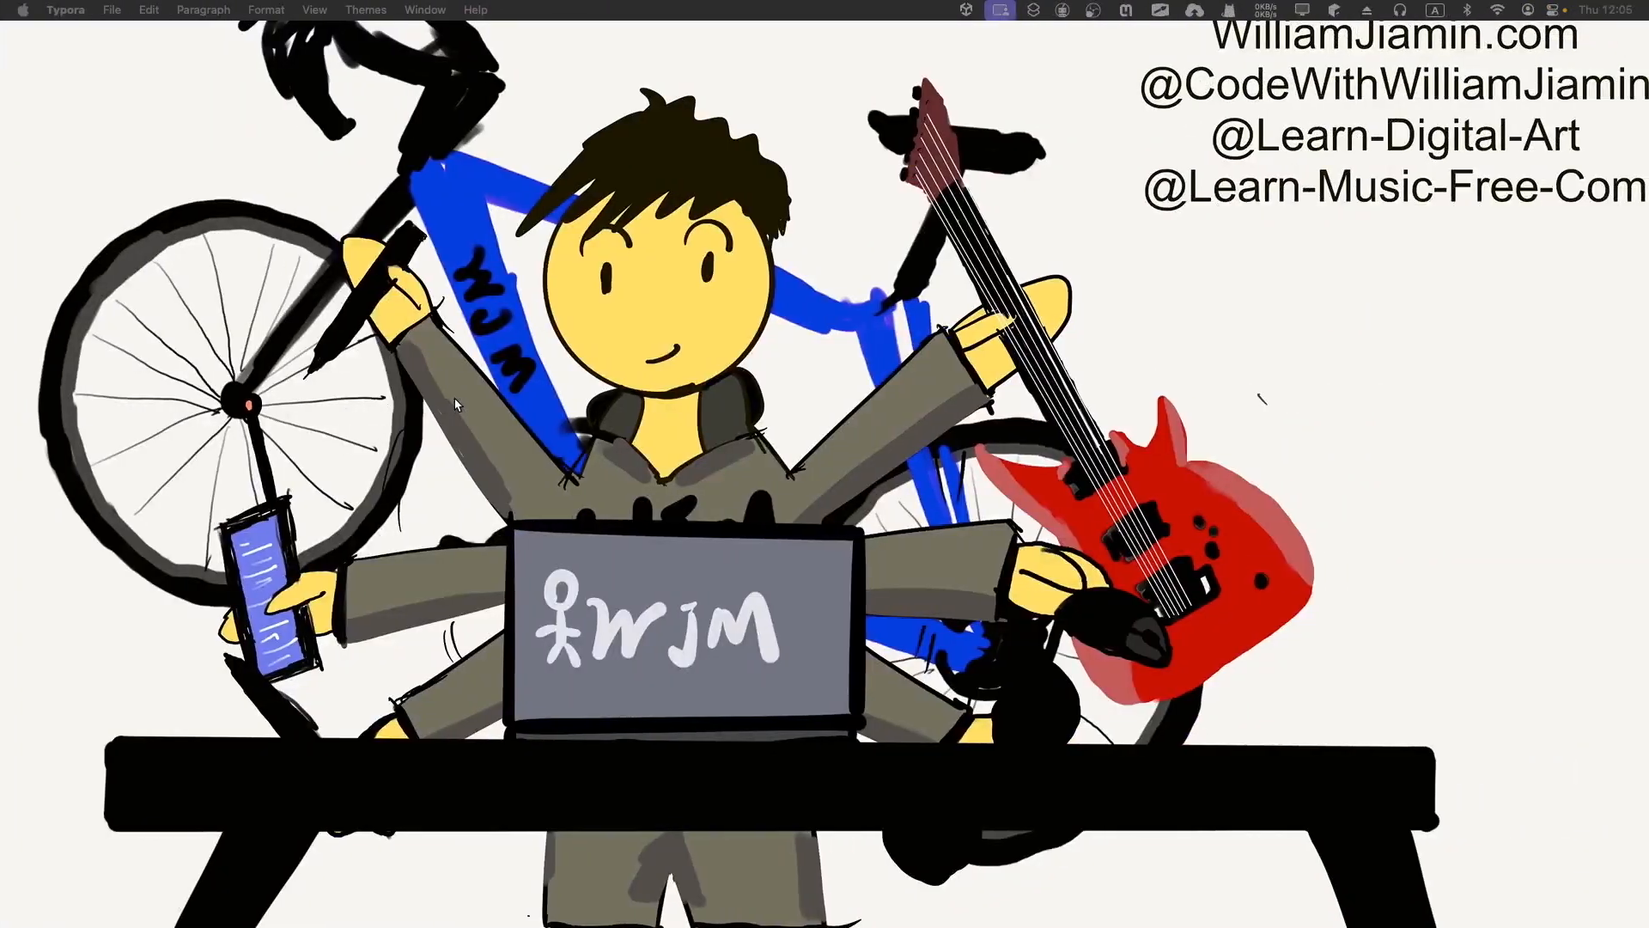
key("ctrl+Left")
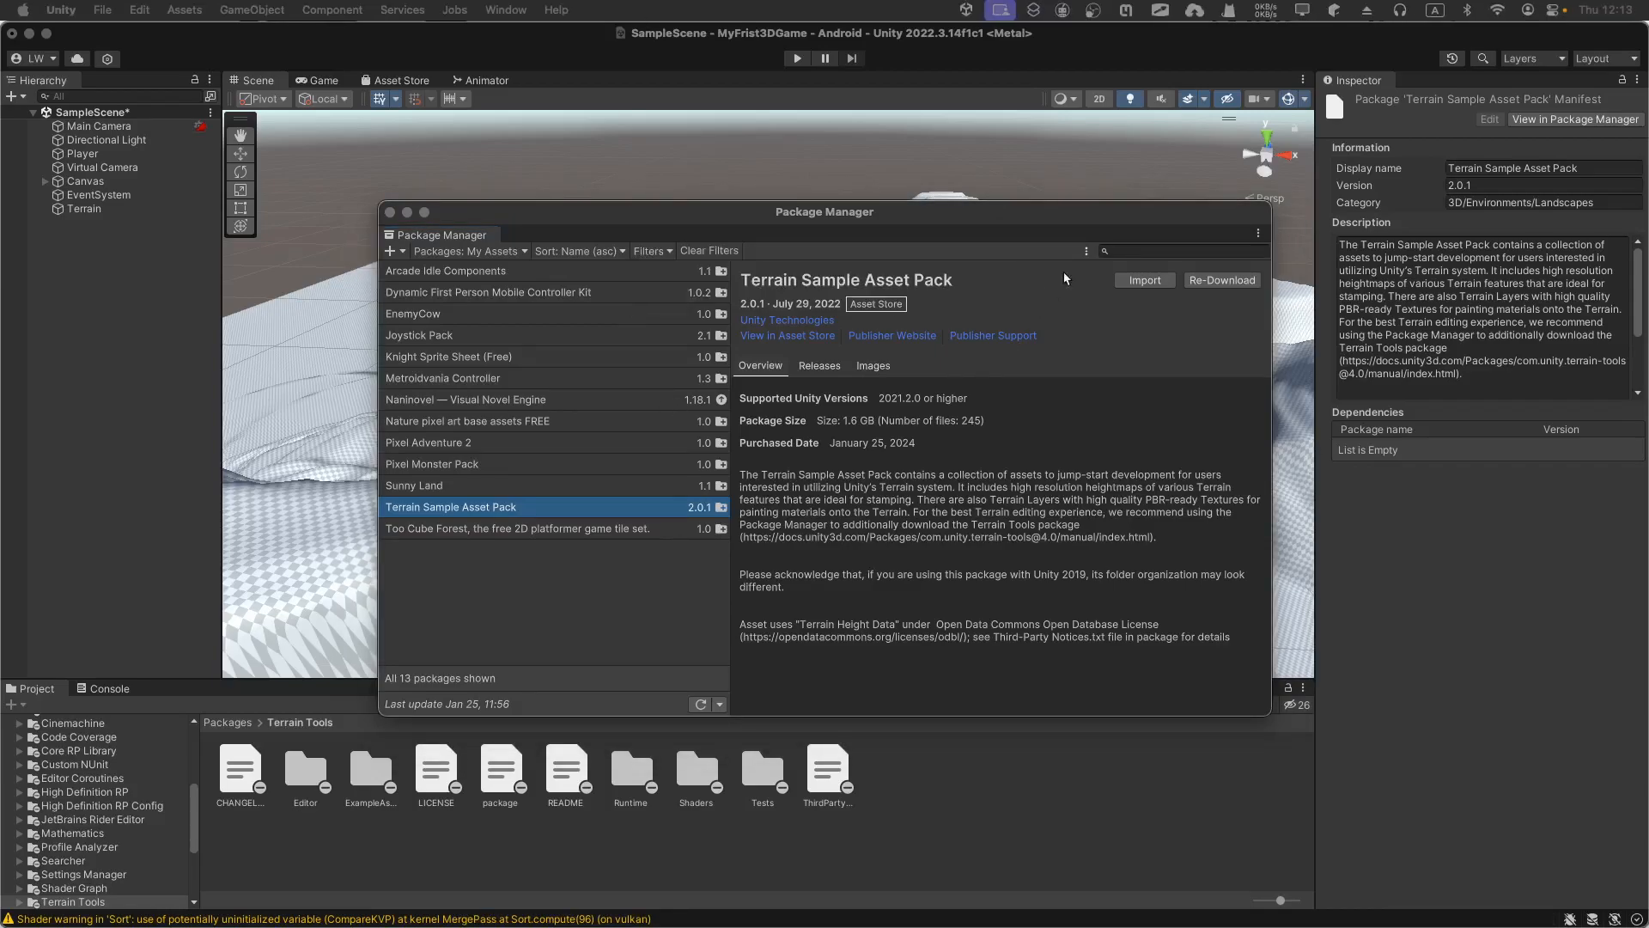
- Import the Terrain Sample Asset Pack with its dependencies installed or upgraded, and close the Package Manager
left_click(1104, 239)
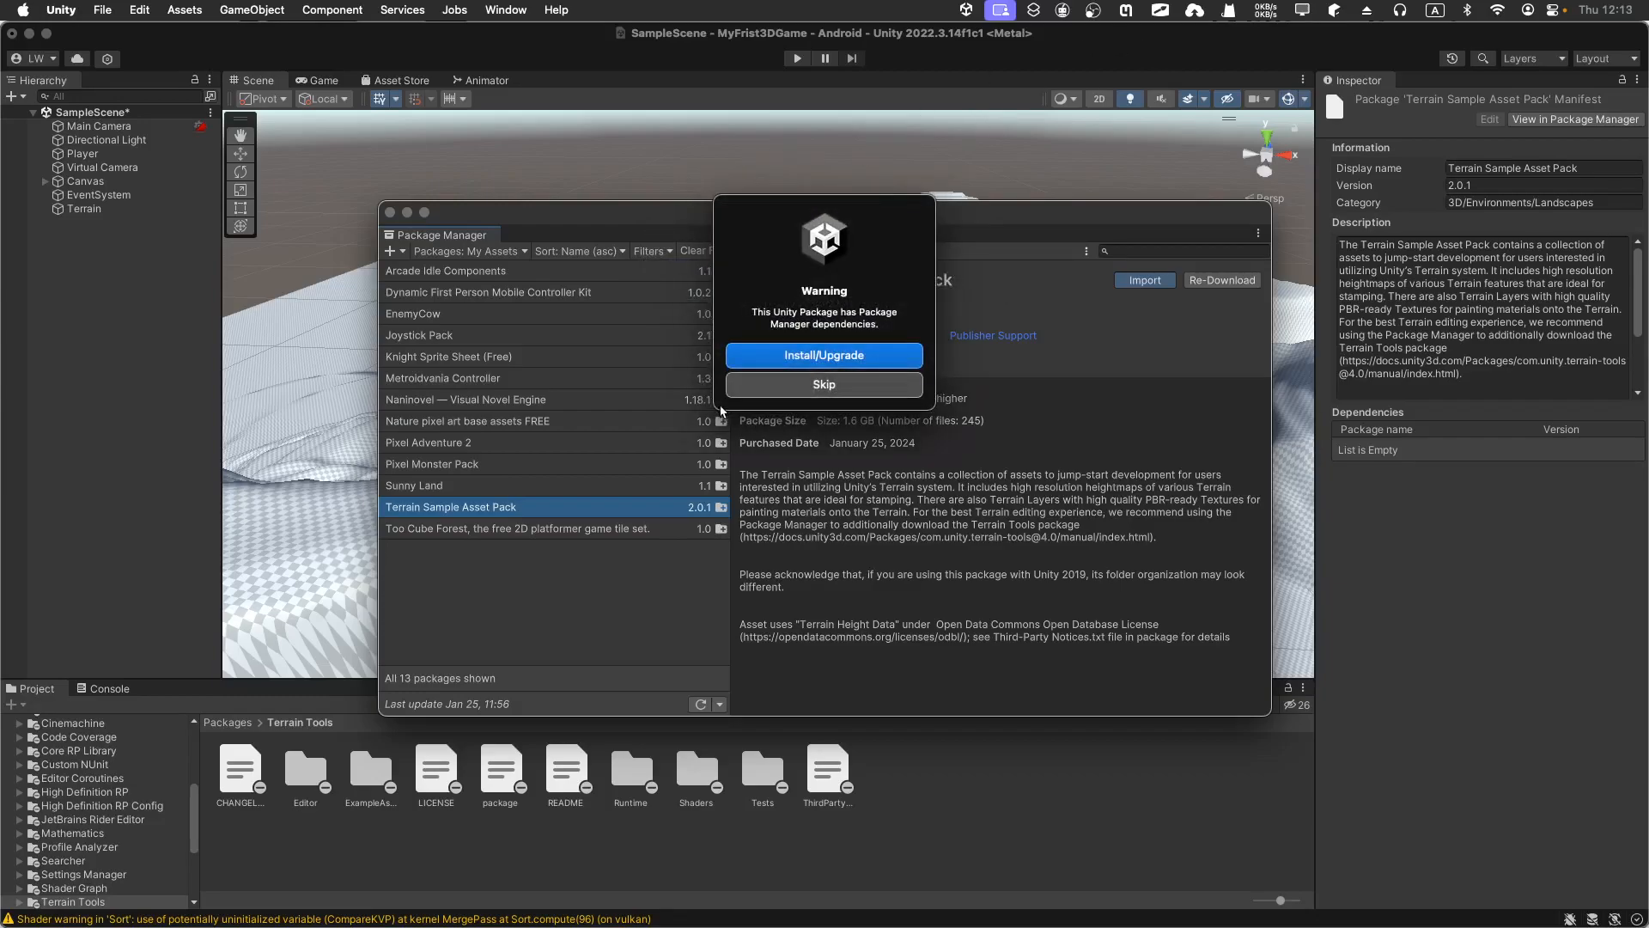
left_click(812, 355)
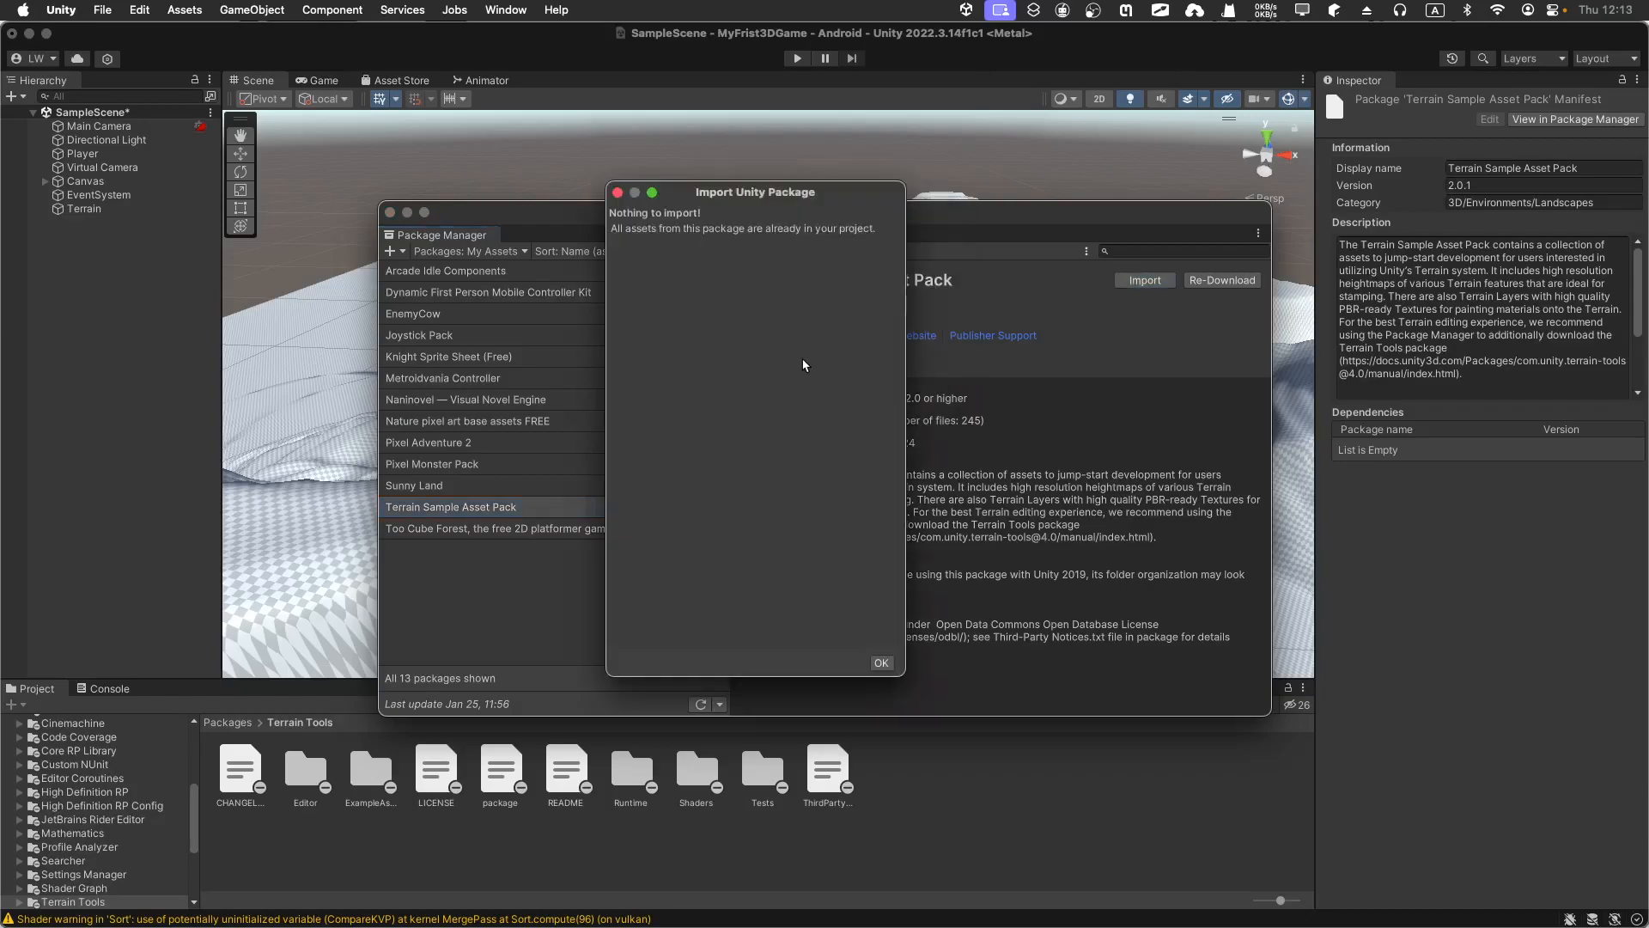
left_click(618, 193)
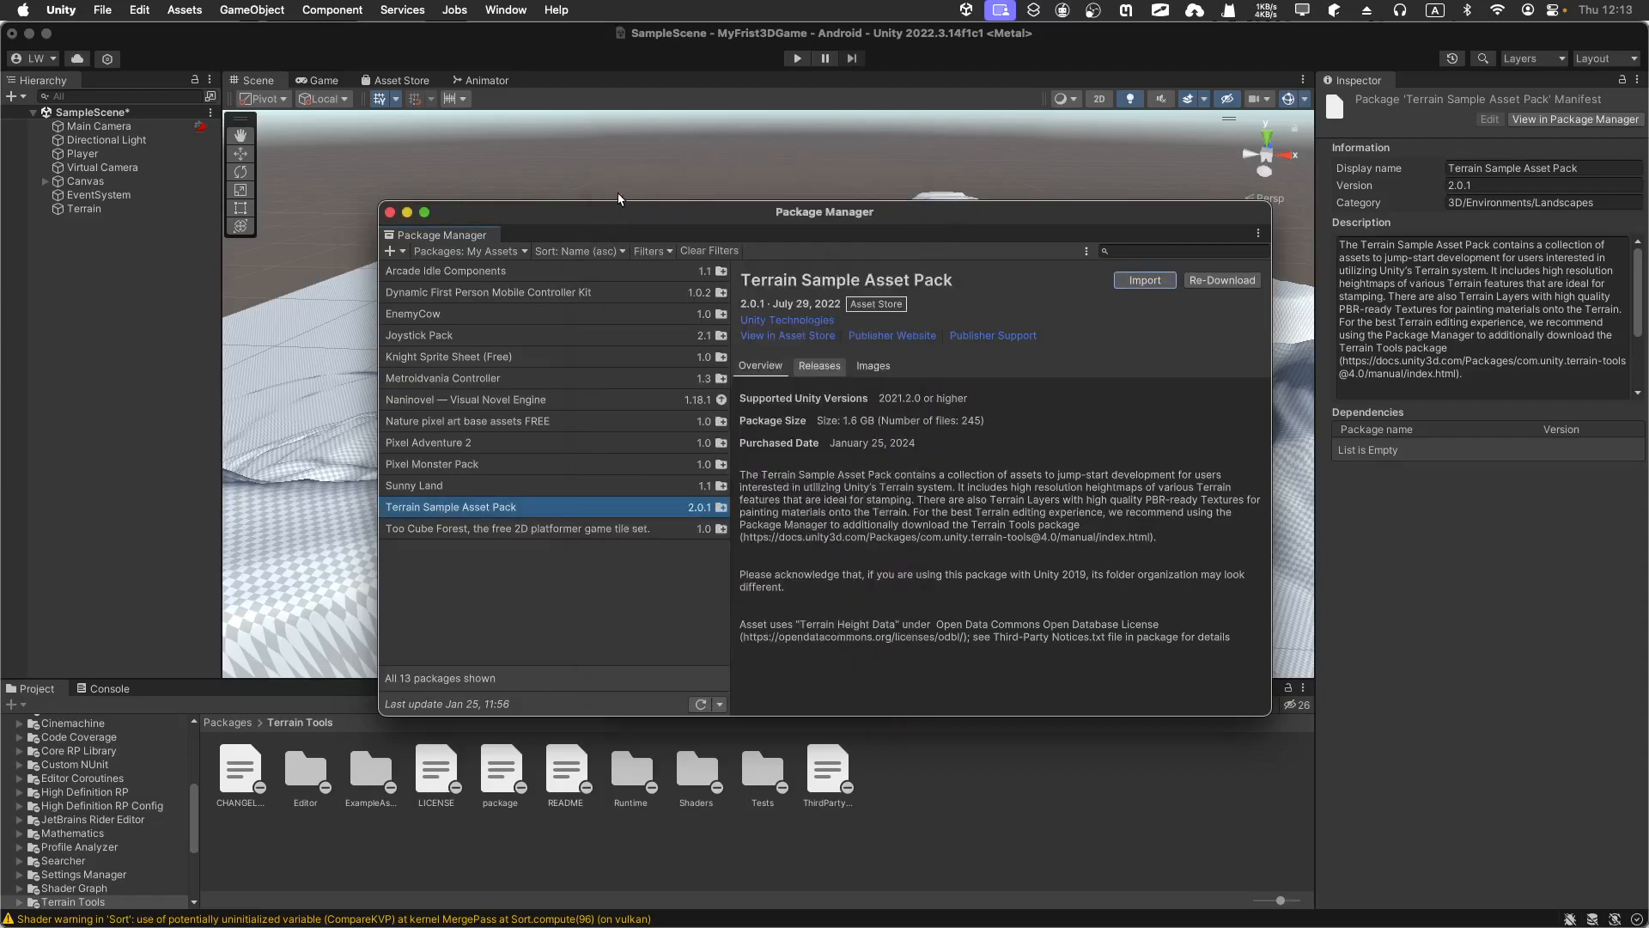
left_click(389, 212)
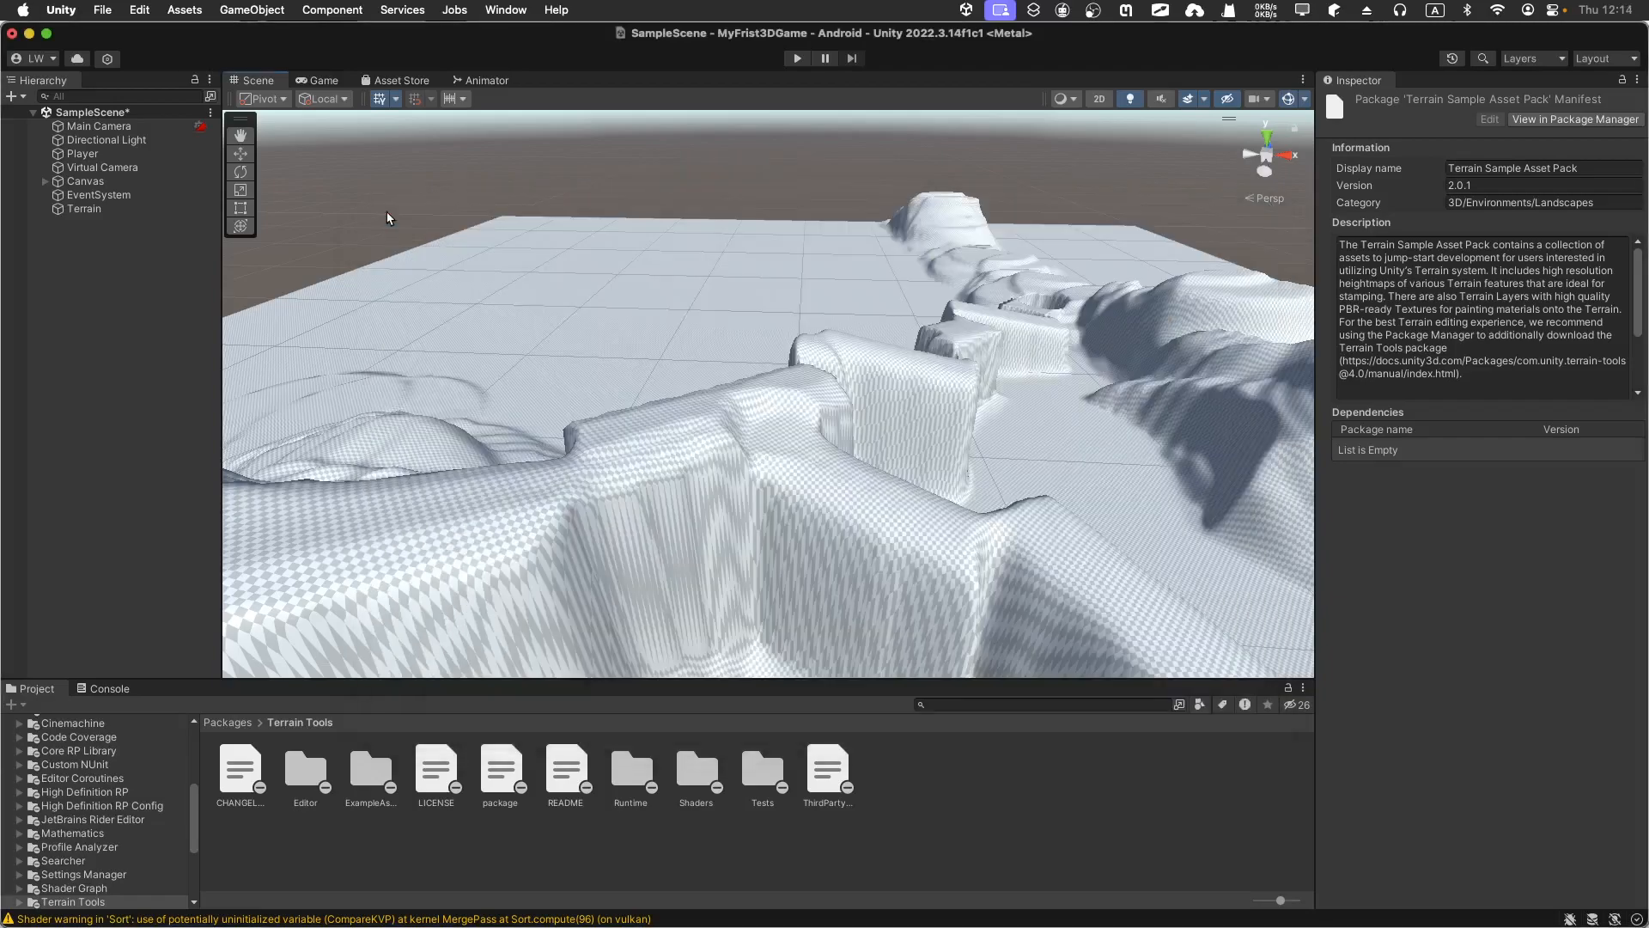
- Select the Terrain, frame it in the scene and set its paint tool to Hydraulic erosion
left_click(622, 379)
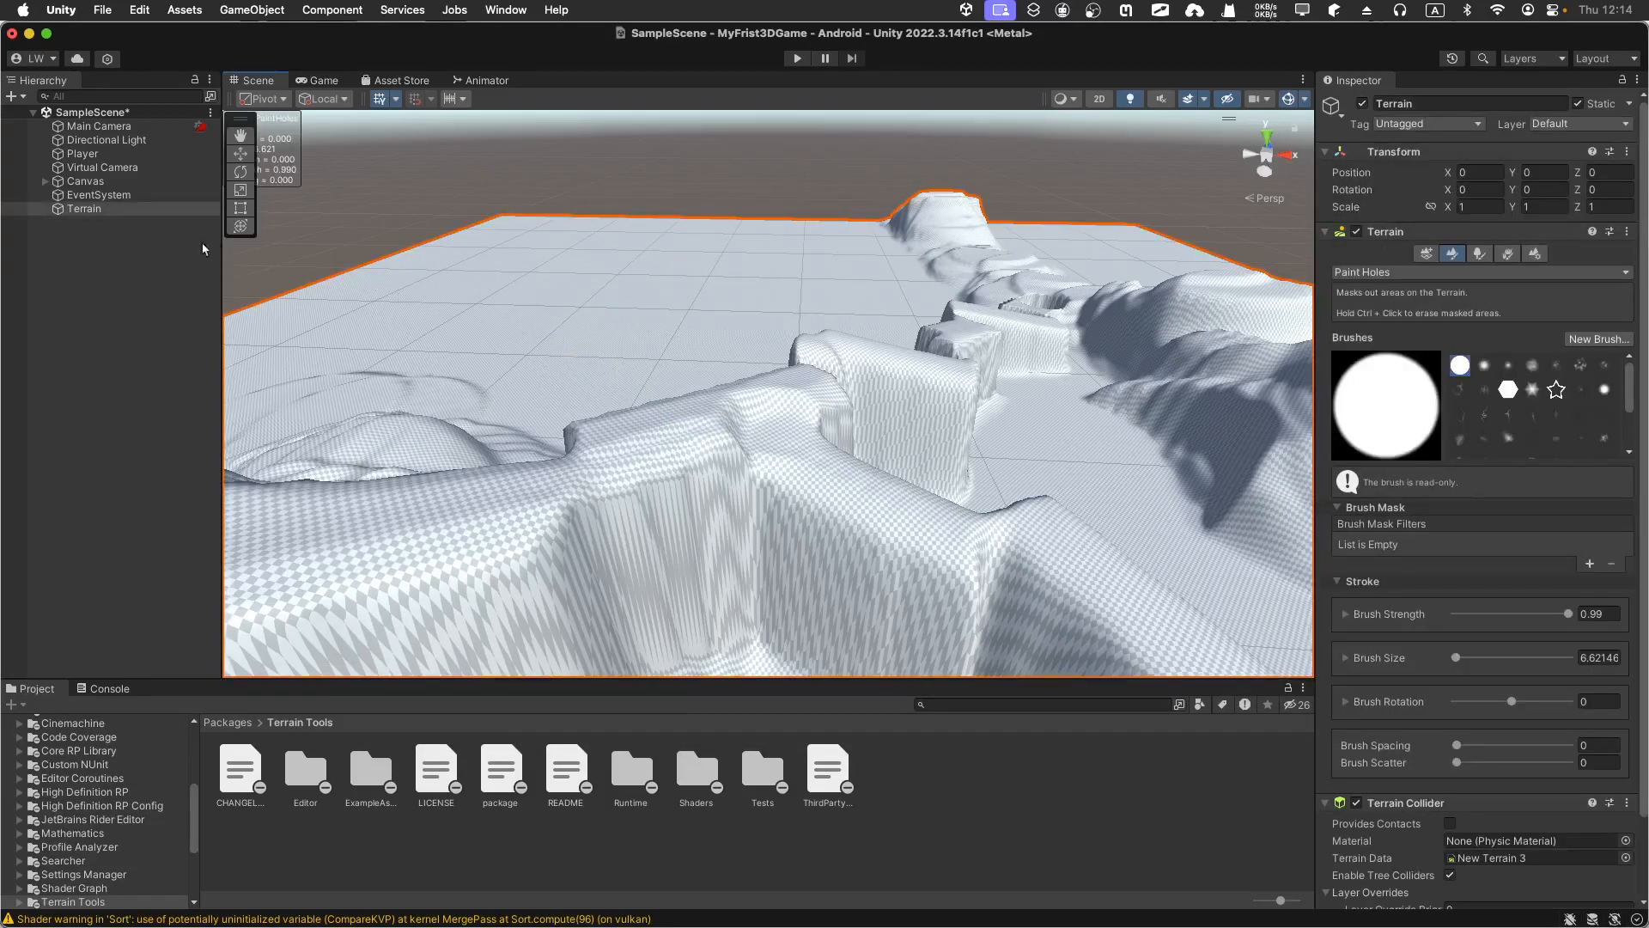
double_click(123, 214)
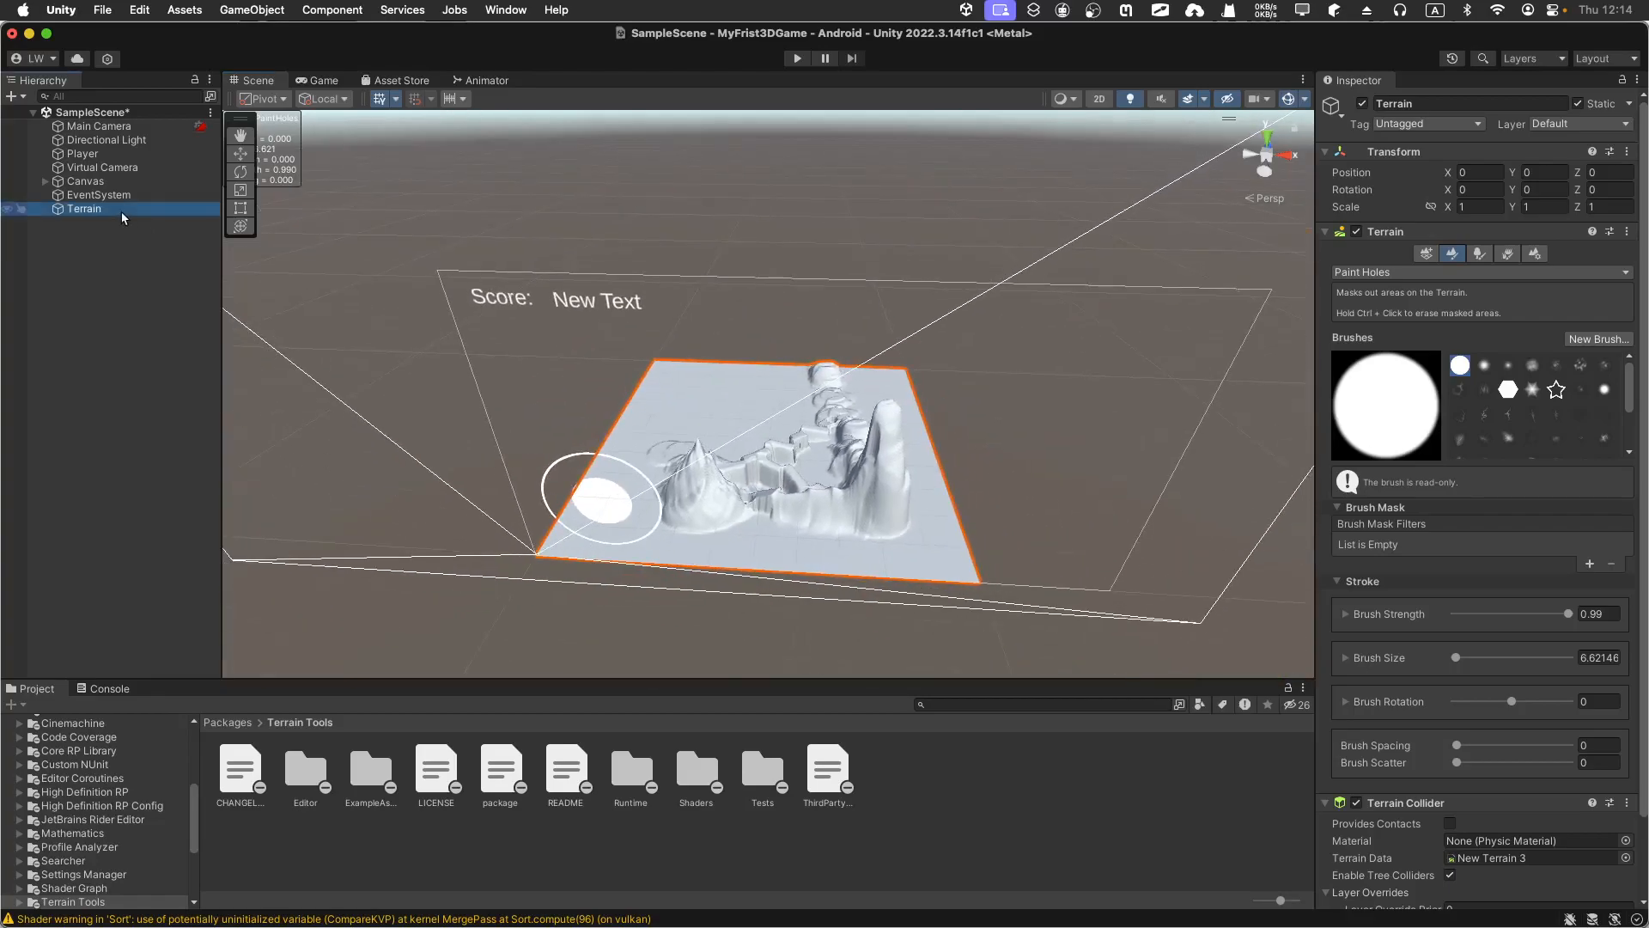
scroll(623, 457, "up", 8)
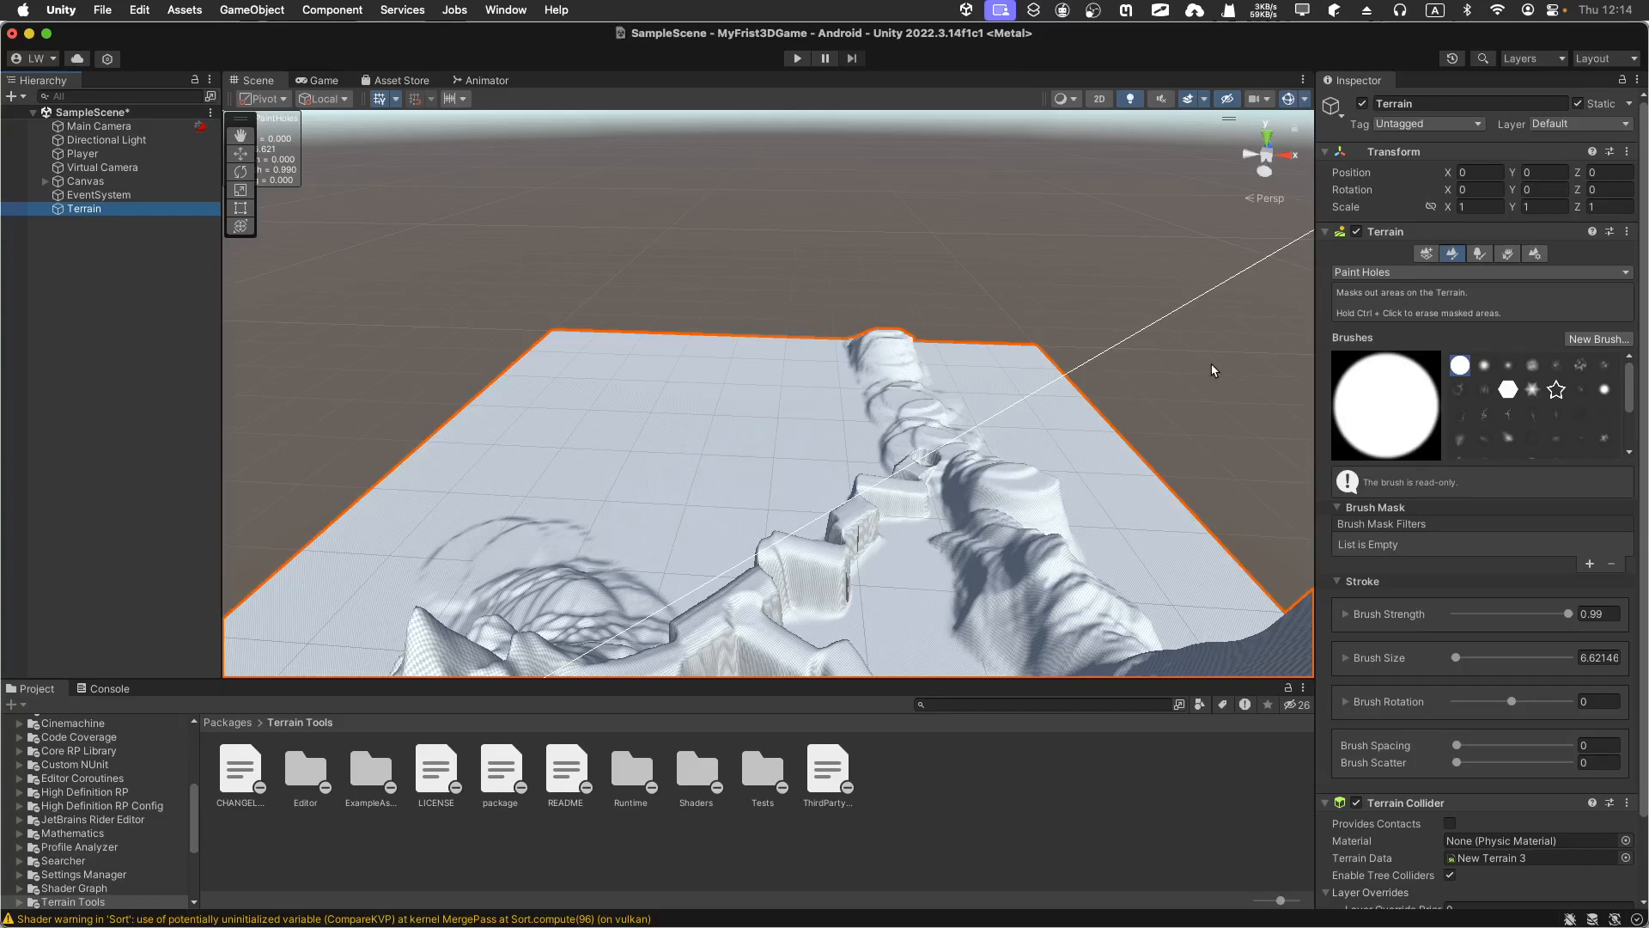
left_click(1416, 273)
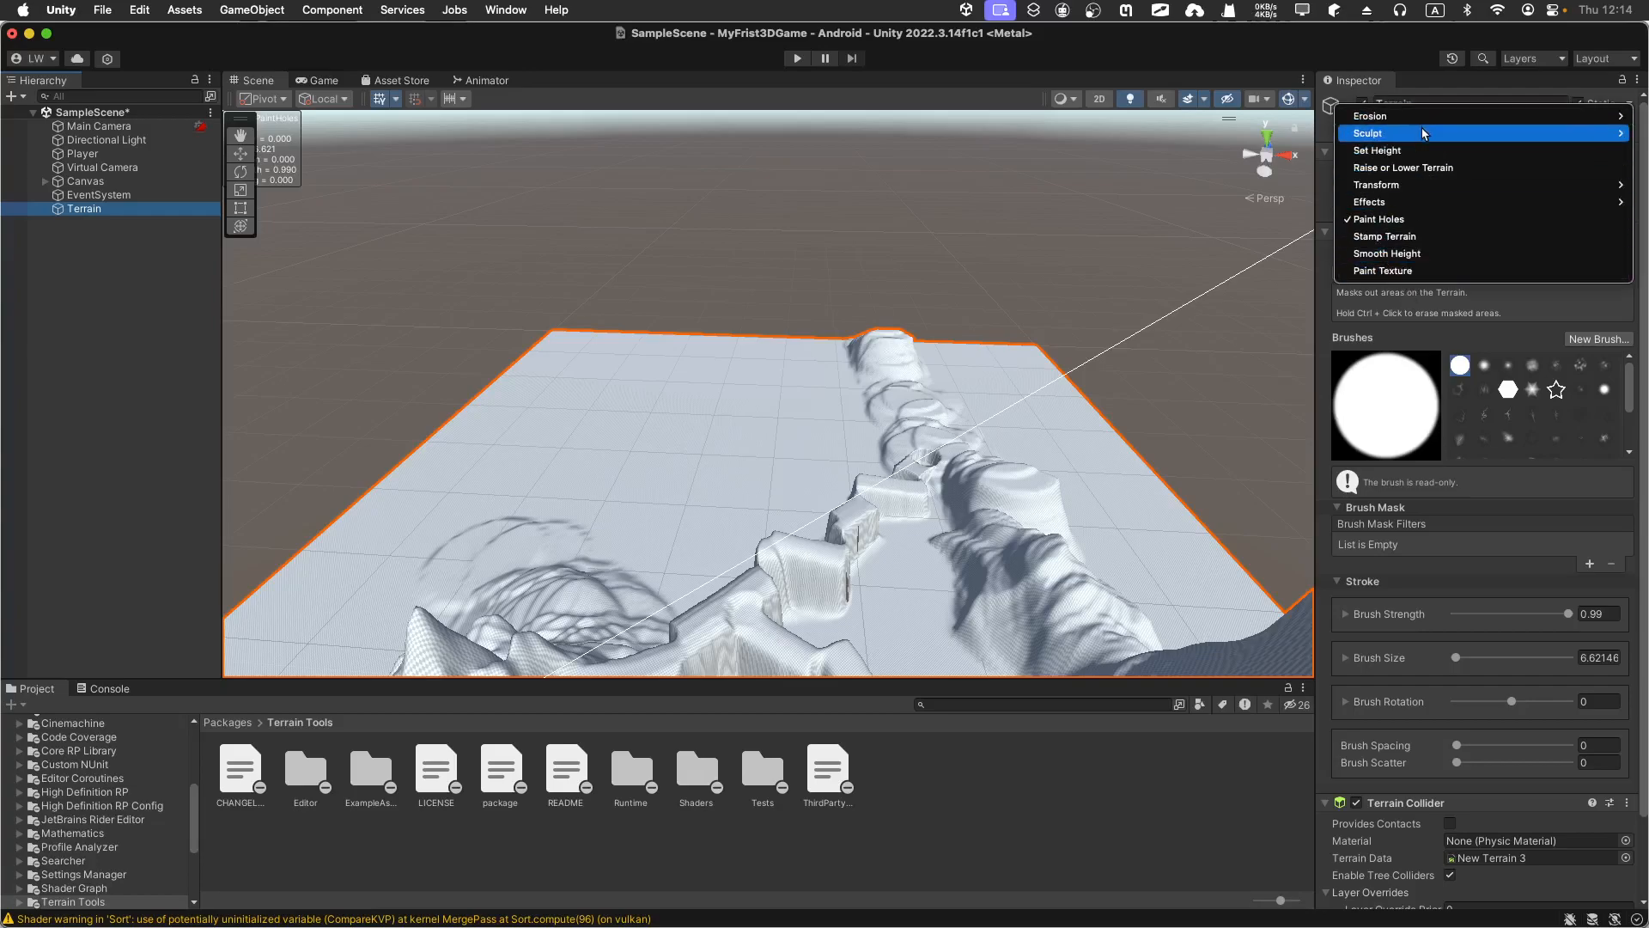
mouse_move(1420, 126)
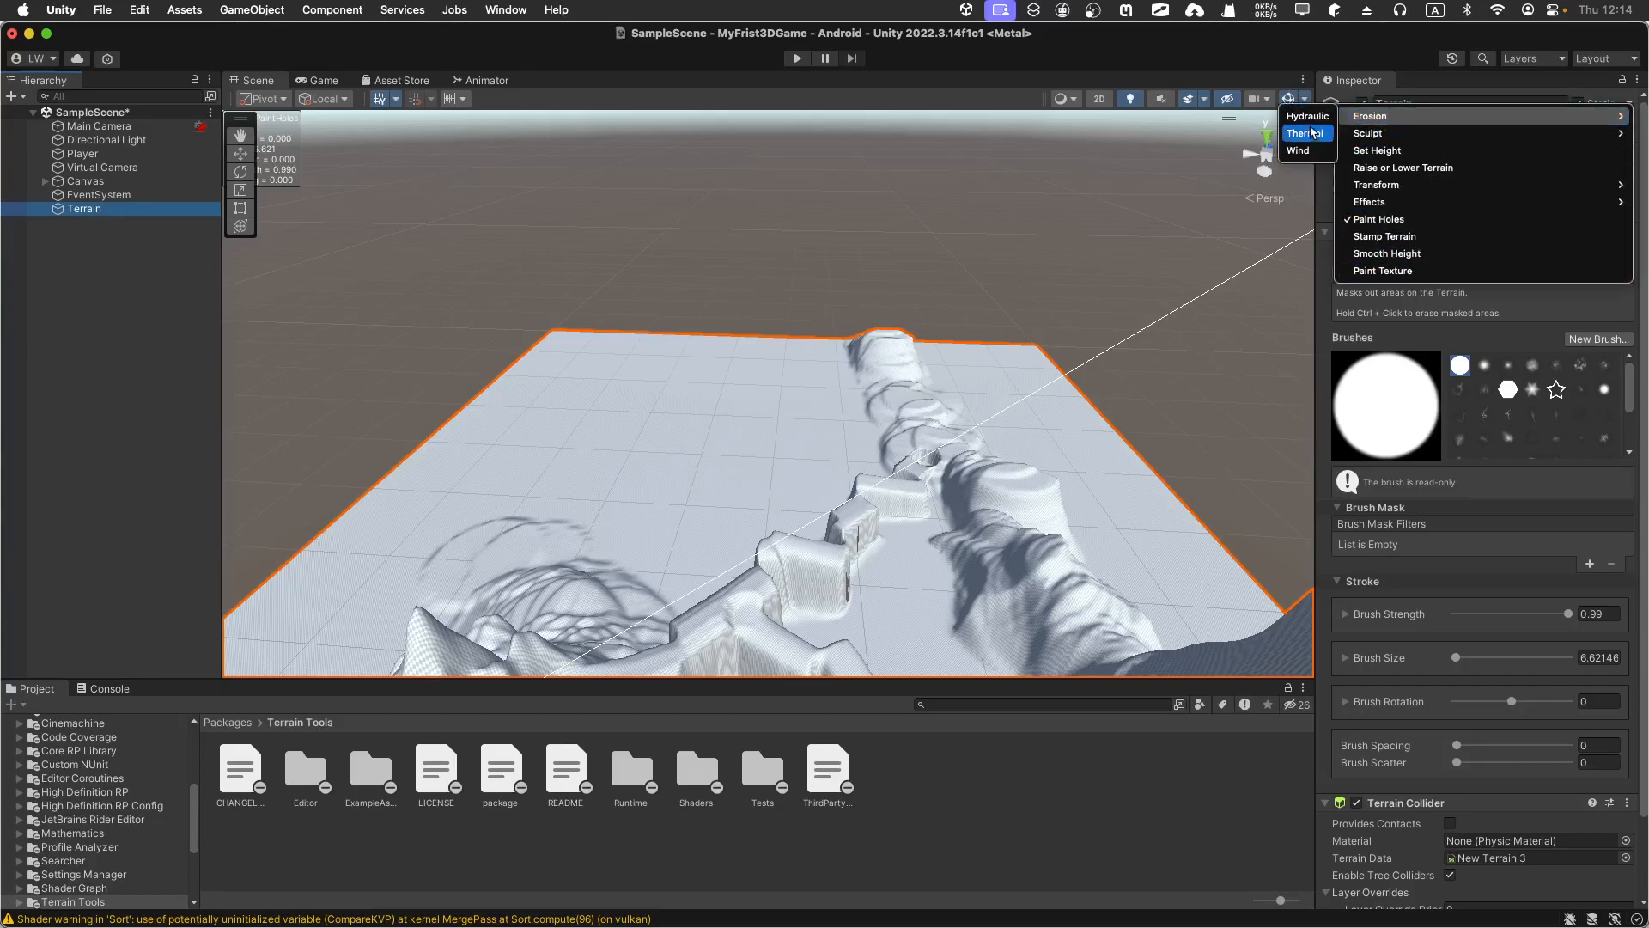
left_click(1309, 119)
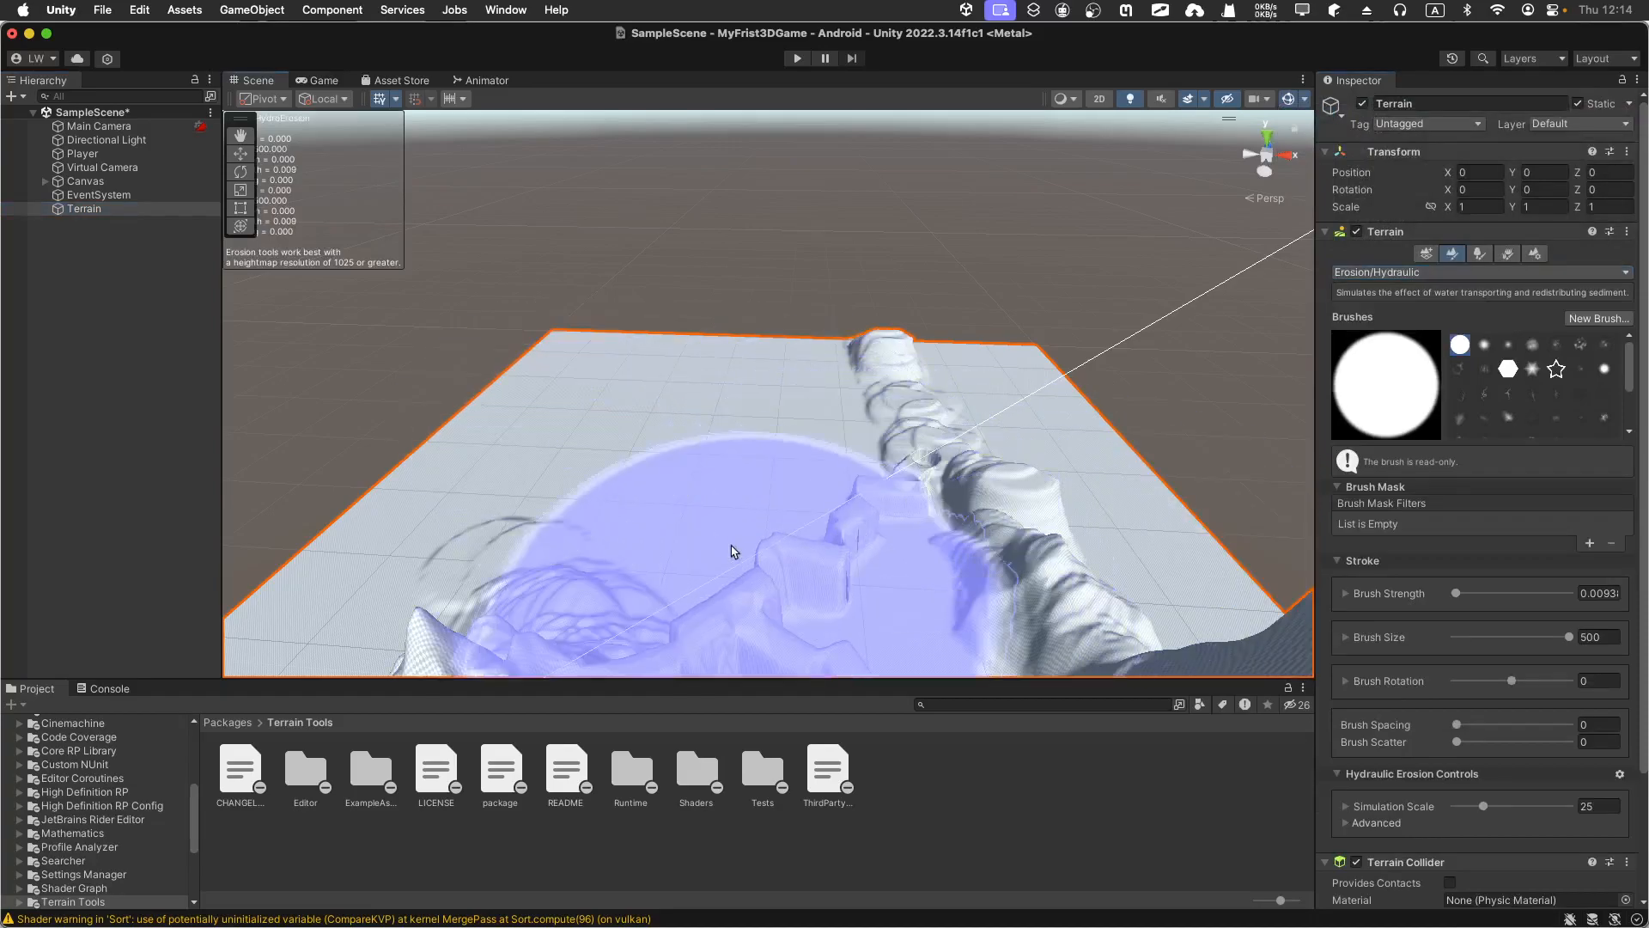
- Set the erosion brush strength to about 0.069 and erode the terrain's ridges and tall peak with the size 500 brush
mouse_move(806, 488)
left_mouse_down("alt")
mouse_move(899, 478)
mouse_move(878, 498)
mouse_move(887, 449)
mouse_move(1042, 559)
left_mouse_up("alt")
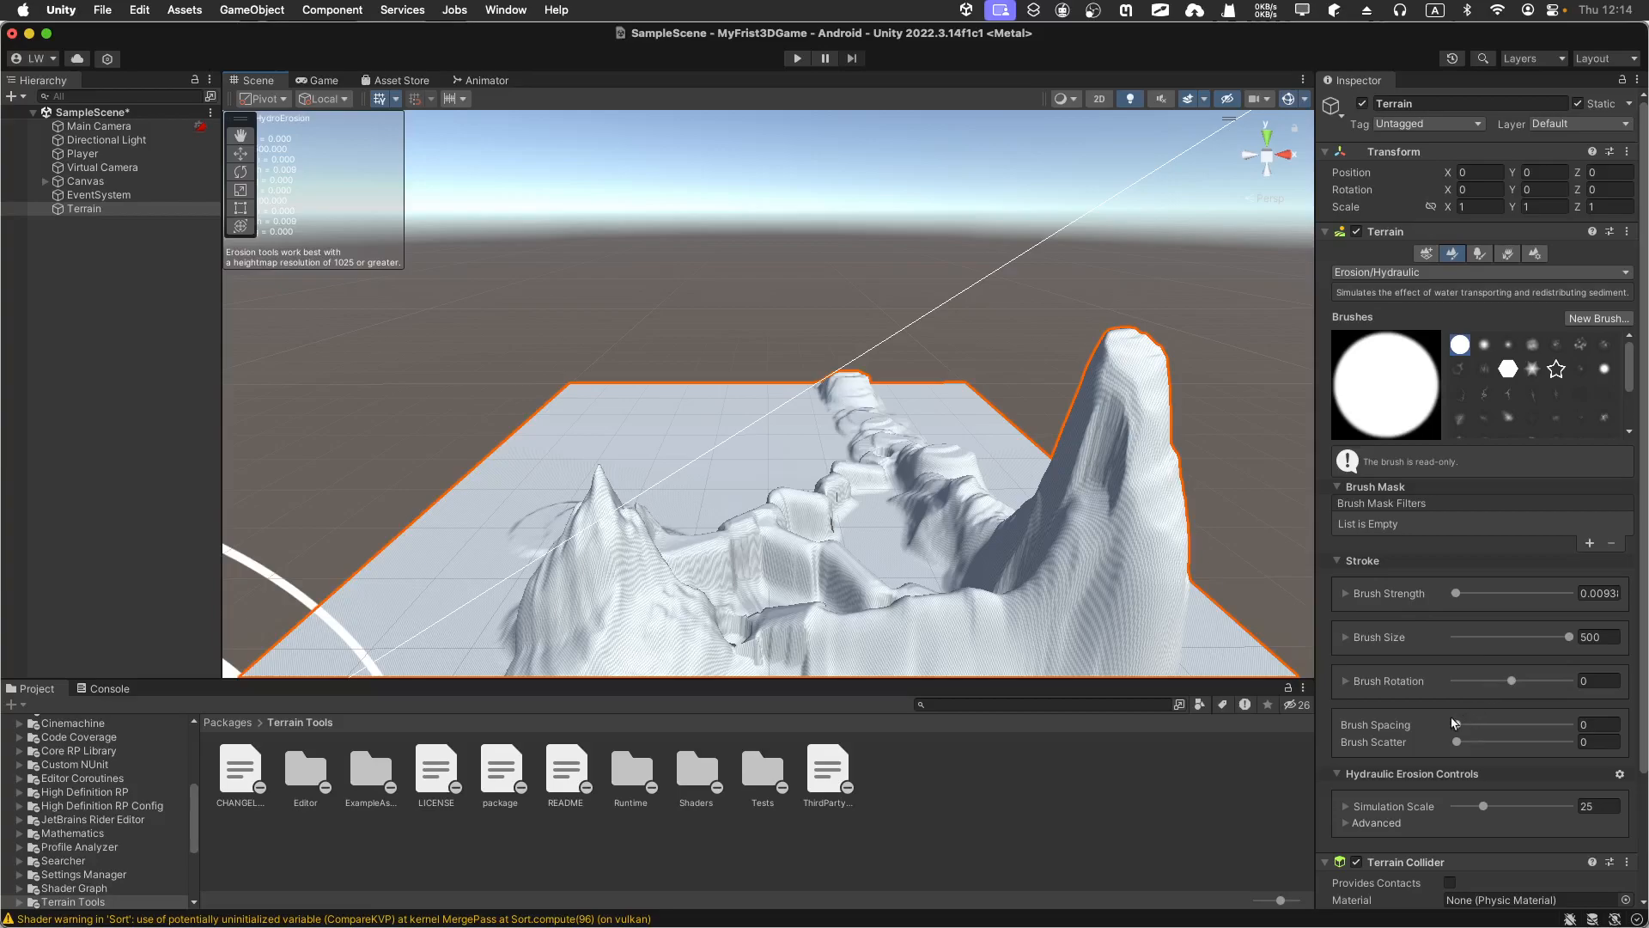
left_click_drag(1462, 602, 1463, 601)
mouse_move(826, 421)
left_mouse_down()
mouse_move(1107, 550)
mouse_move(846, 542)
mouse_move(541, 464)
mouse_move(840, 478)
mouse_move(994, 563)
mouse_move(987, 578)
mouse_move(1213, 602)
mouse_move(1068, 553)
left_mouse_up()
scroll(1068, 557, "down", 3)
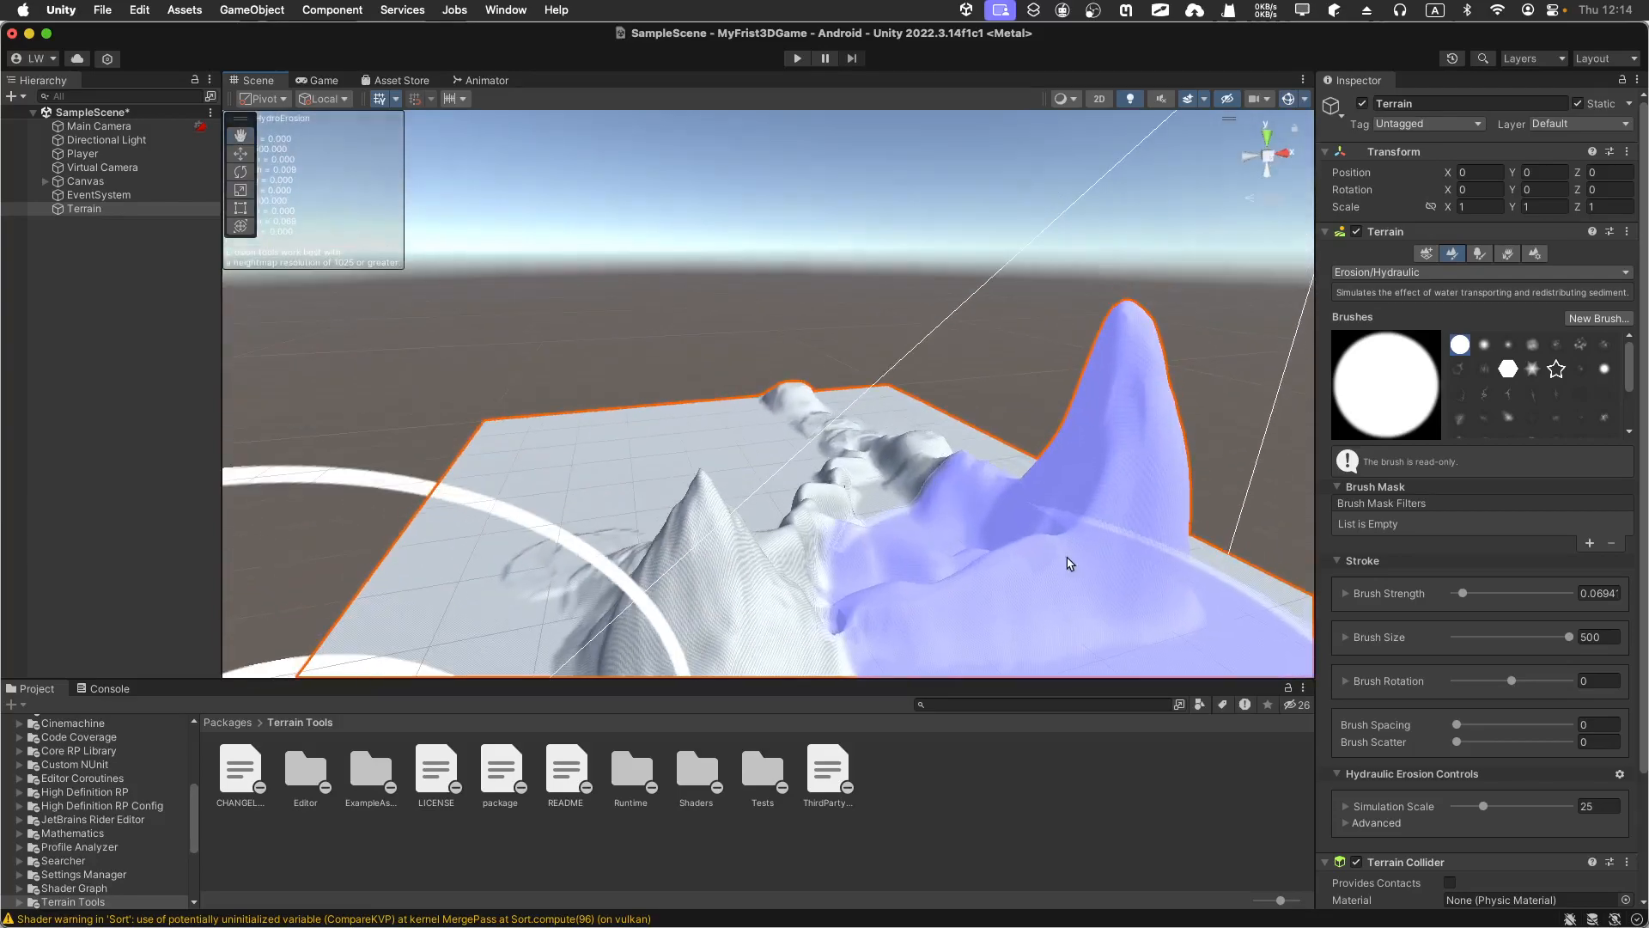
scroll(958, 551, "down", 2)
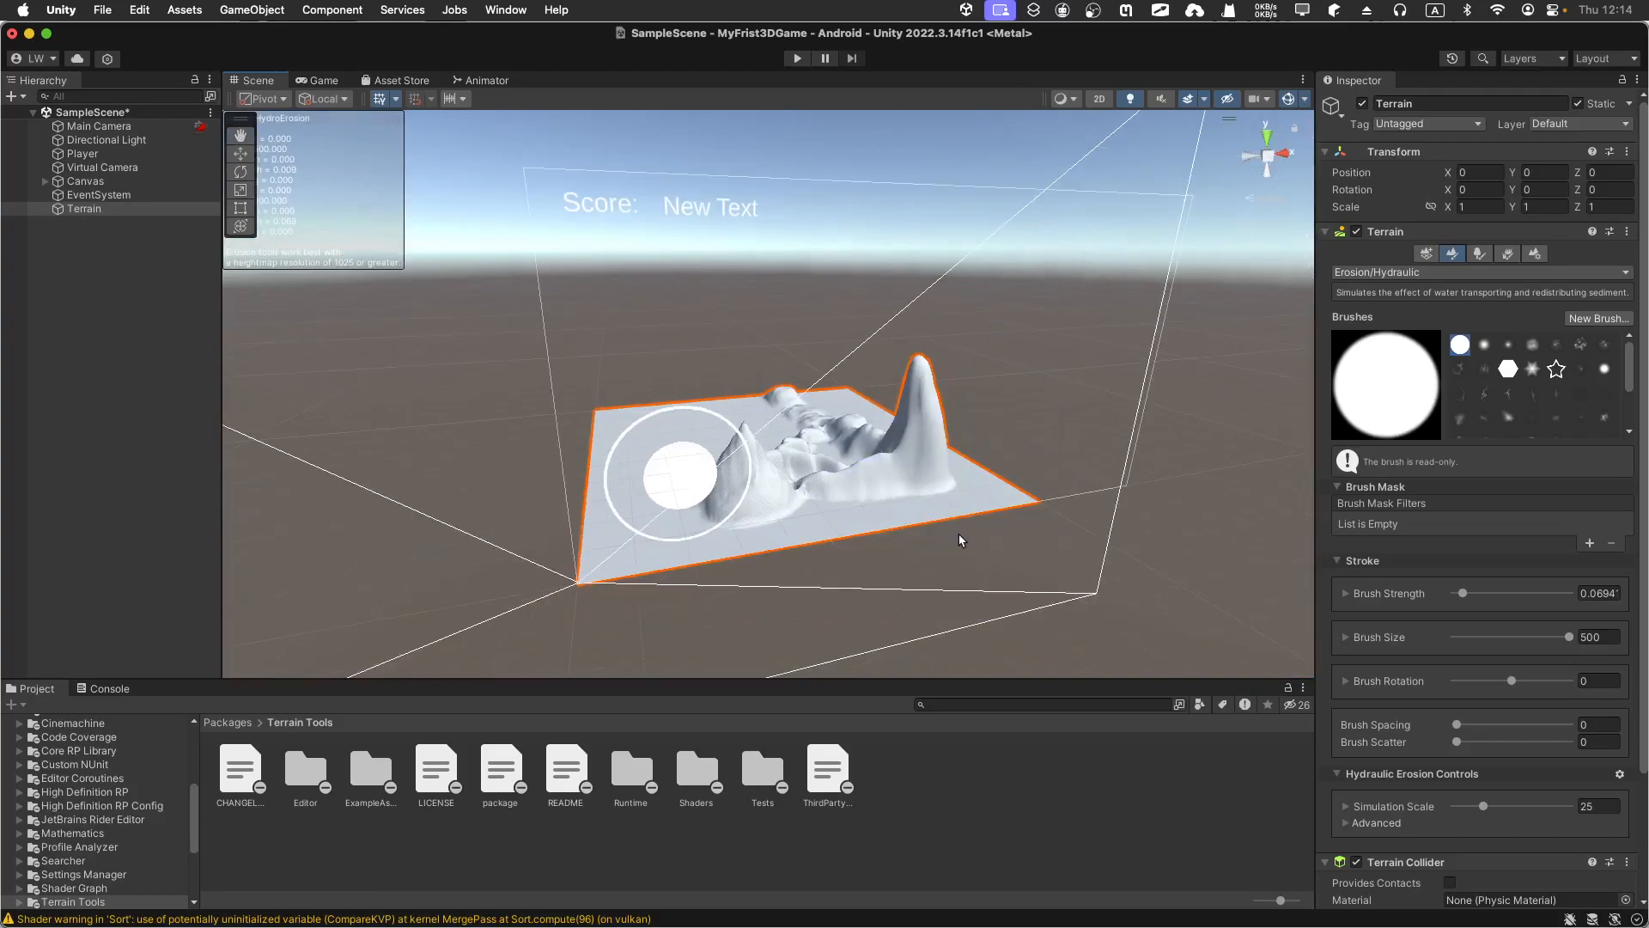
scroll(963, 510, "up", 3)
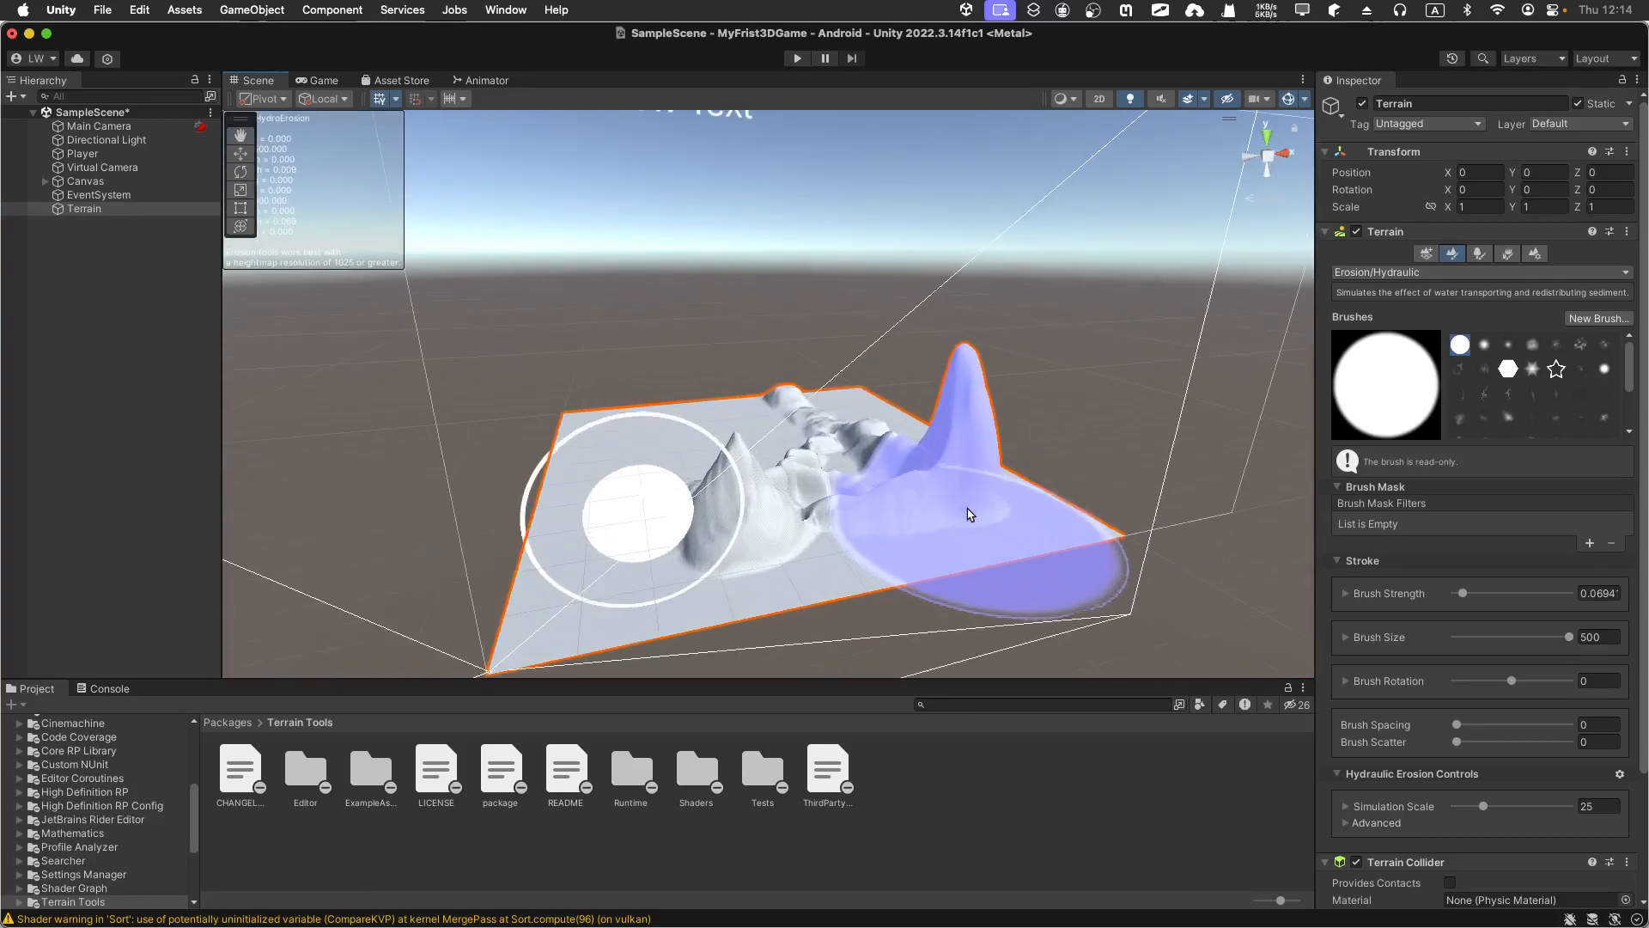
- Switch the terrain tool to Raise or Lower Terrain and pick the Terrainstamp_Ridge06_Brush
left_click(1439, 272)
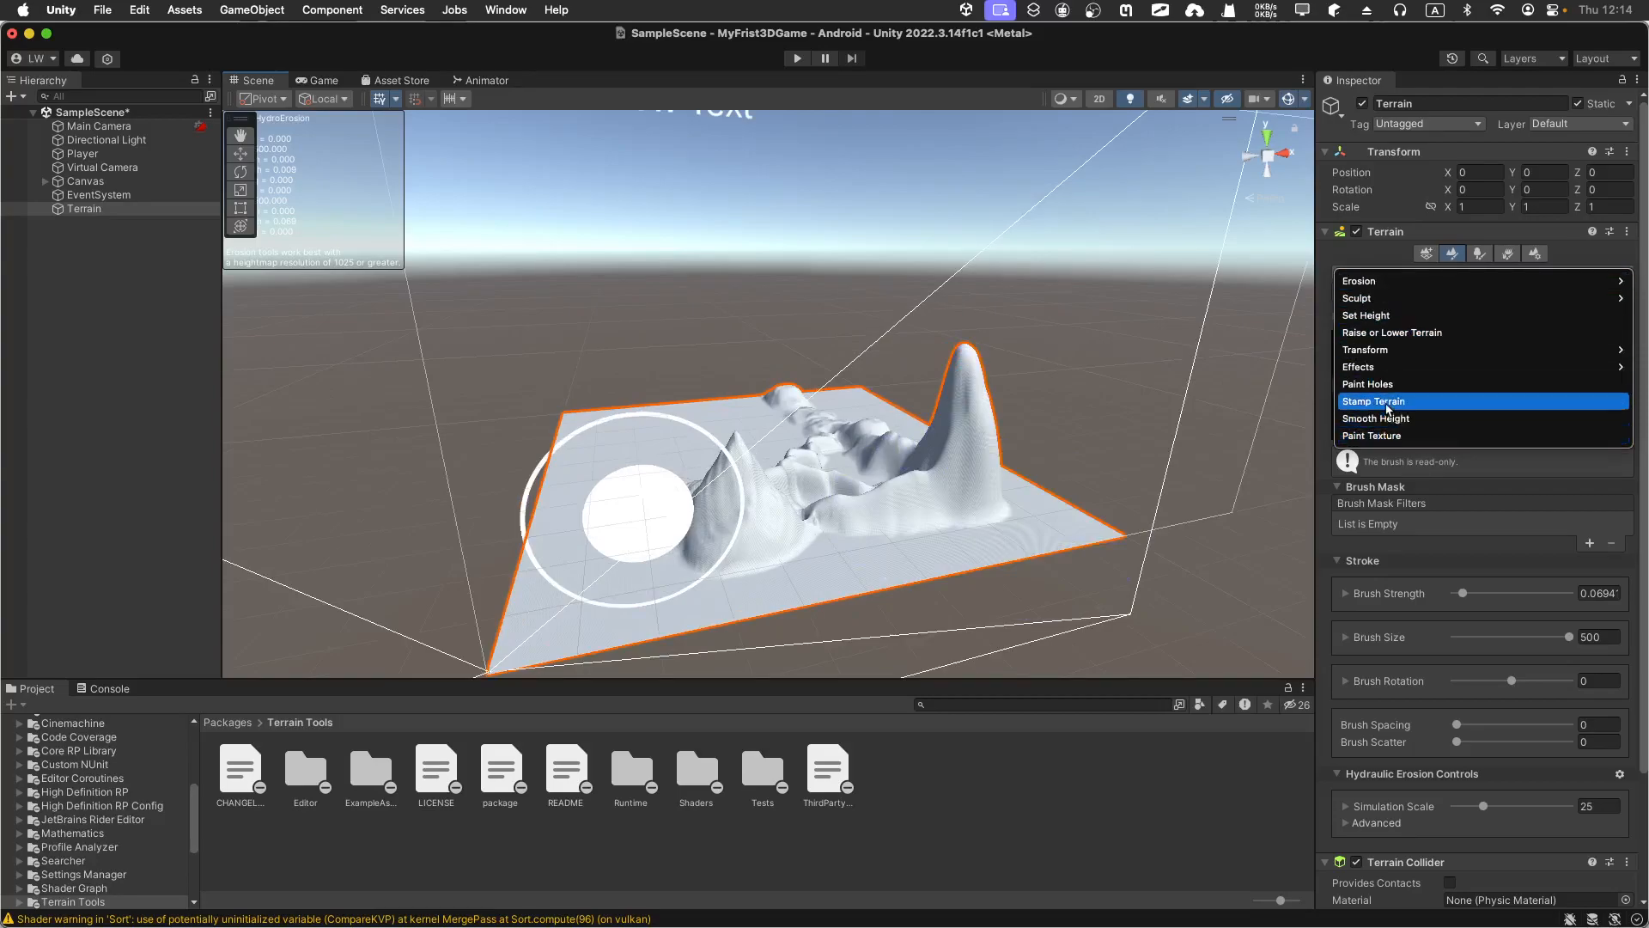
left_click(1389, 335)
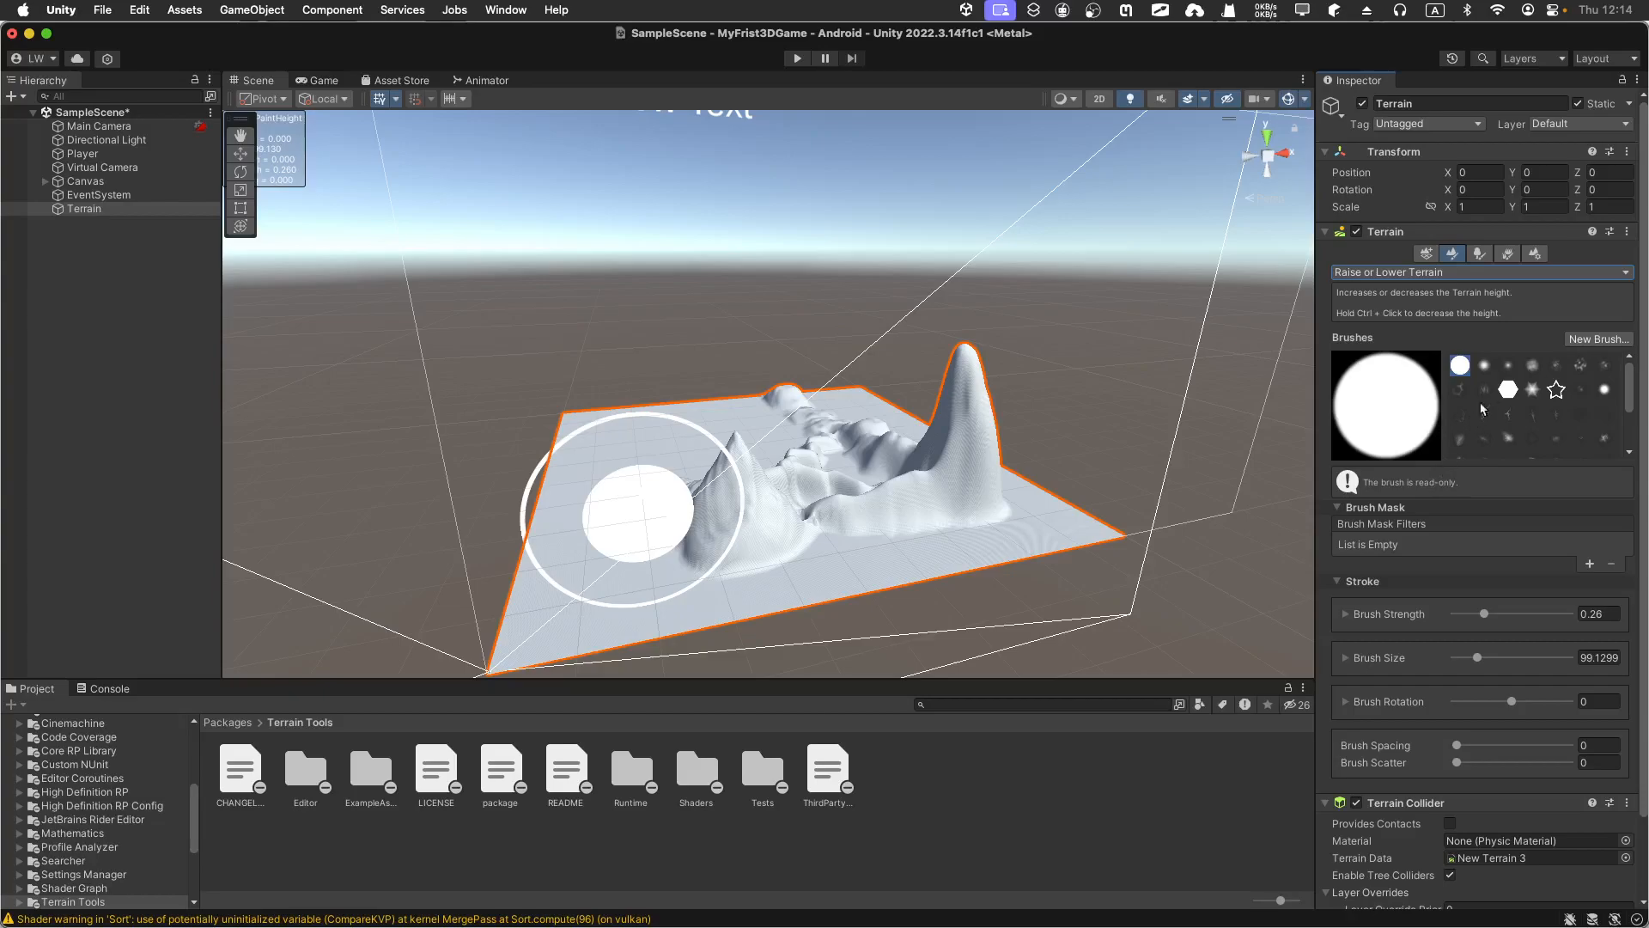
scroll(1553, 413, "down", 3)
left_click(1554, 409)
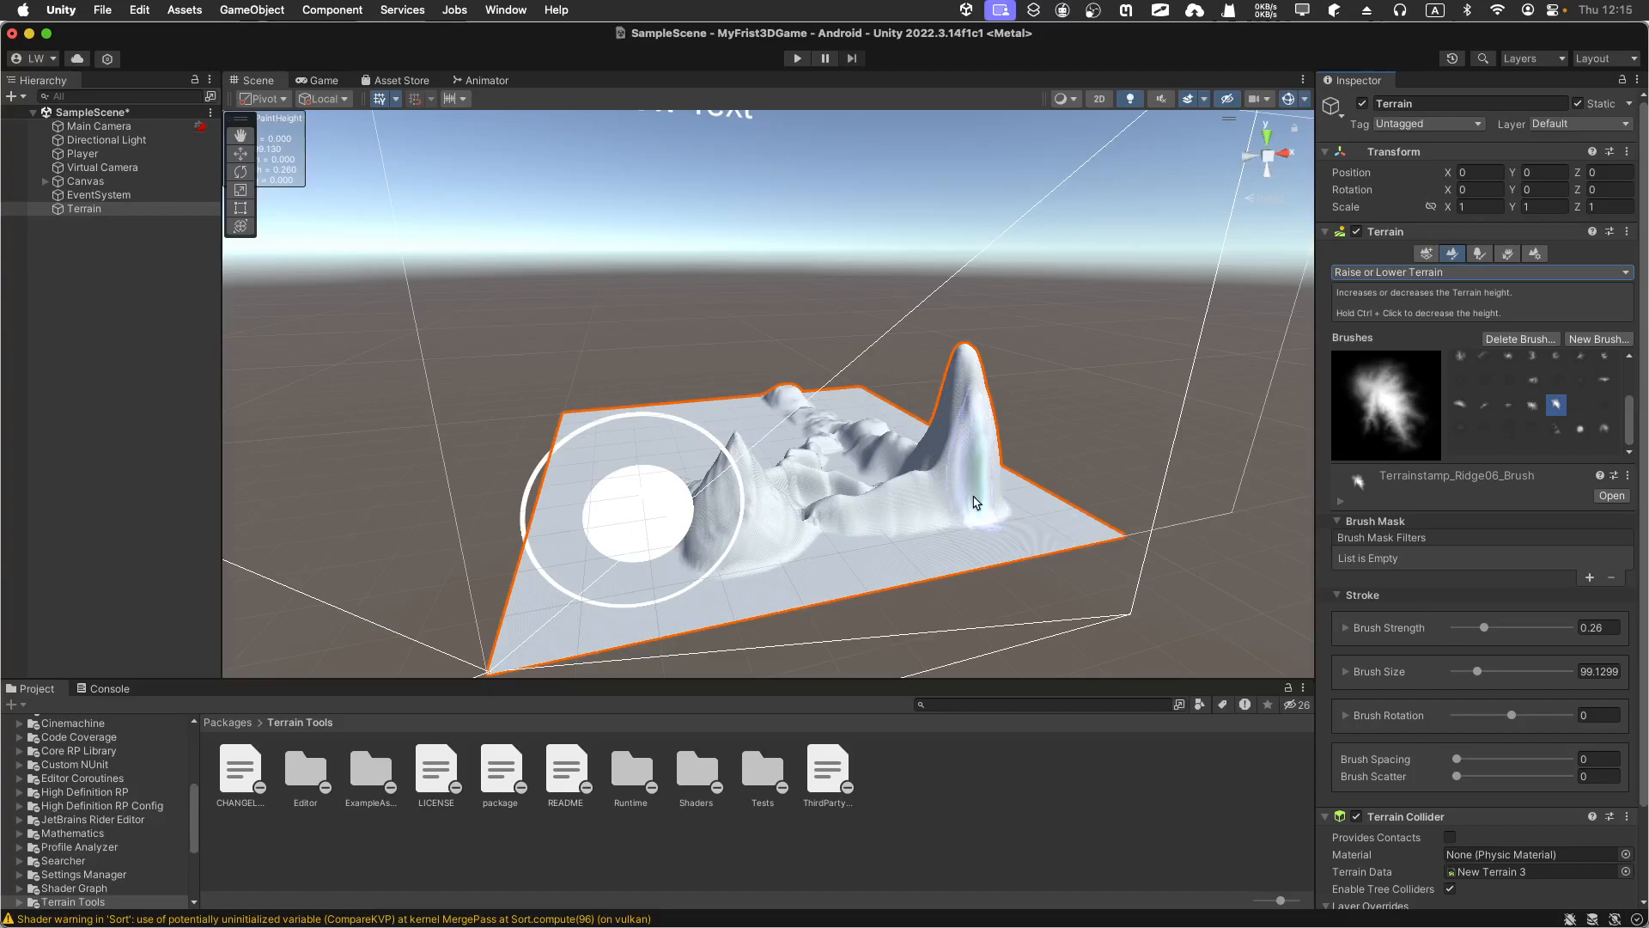
- Increase the brush size to about 369 and paint rugged mountain ridges across the flat parts of the terrain
left_click_drag(884, 523, 1154, 548, "alt")
left_click_drag(841, 491, 998, 558, "alt")
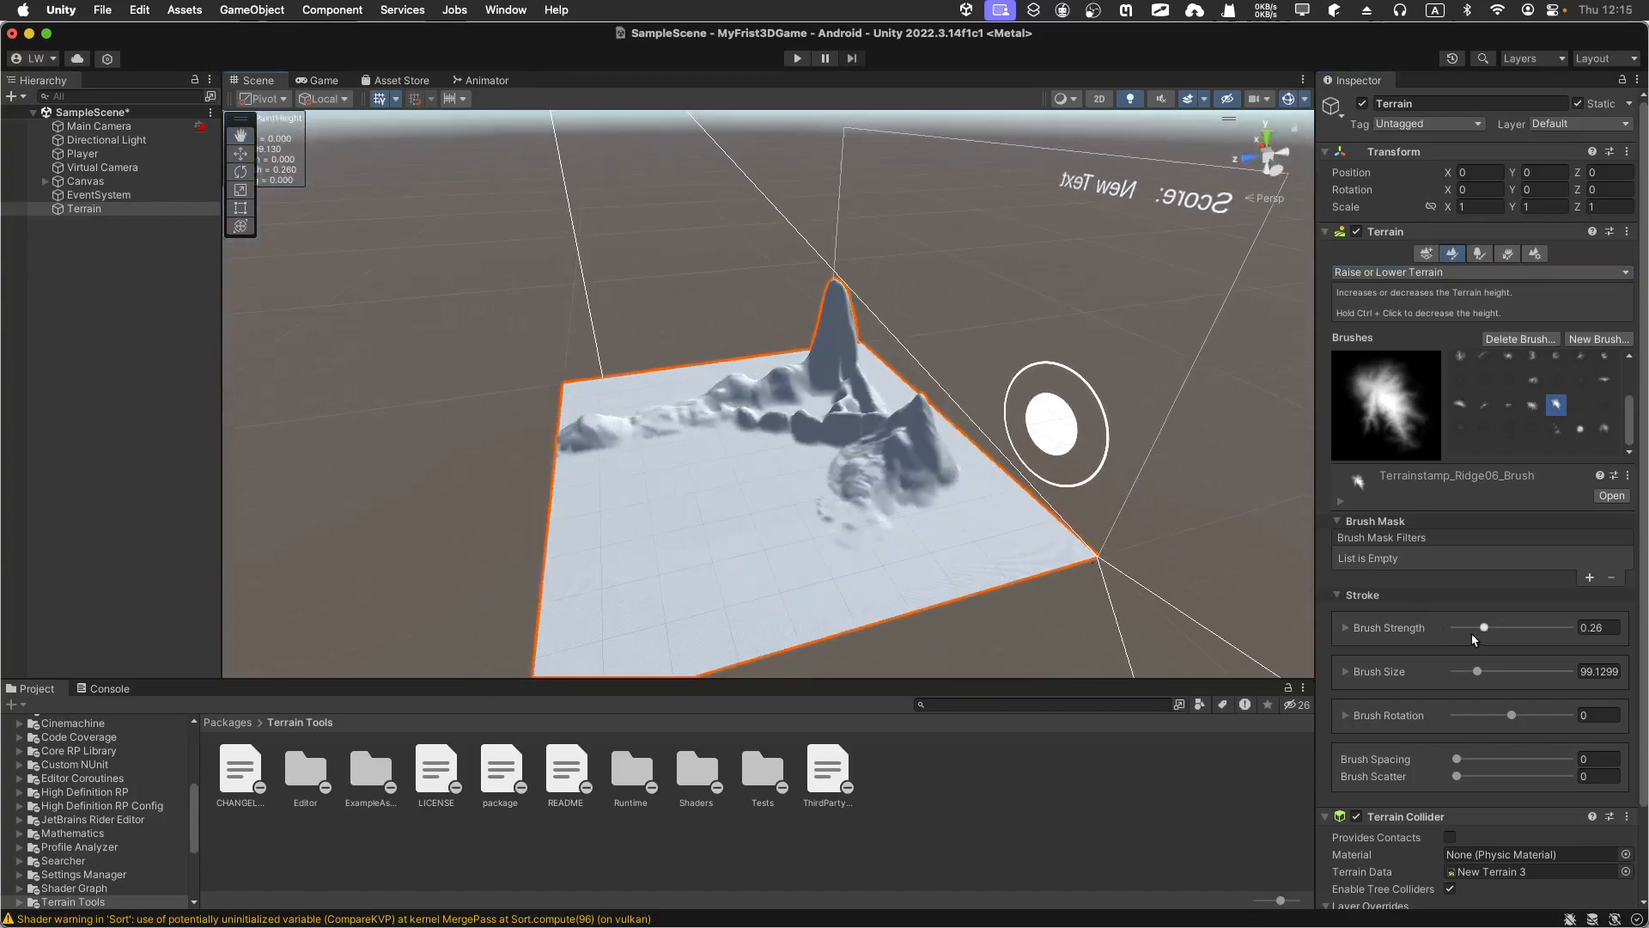
left_click_drag(1478, 671, 1540, 671)
mouse_move(601, 550)
left_mouse_down()
mouse_move(864, 552)
mouse_move(632, 468)
mouse_move(655, 379)
mouse_move(571, 436)
mouse_move(646, 573)
mouse_move(898, 460)
mouse_move(950, 559)
mouse_move(979, 559)
mouse_move(626, 479)
mouse_move(606, 443)
mouse_move(796, 455)
mouse_move(774, 382)
mouse_move(799, 370)
mouse_move(872, 430)
mouse_move(939, 359)
mouse_move(939, 548)
mouse_move(923, 560)
mouse_move(894, 479)
mouse_move(900, 425)
mouse_move(809, 348)
mouse_move(885, 507)
mouse_move(858, 585)
left_mouse_up()
left_click_drag(883, 527, 666, 562, "alt")
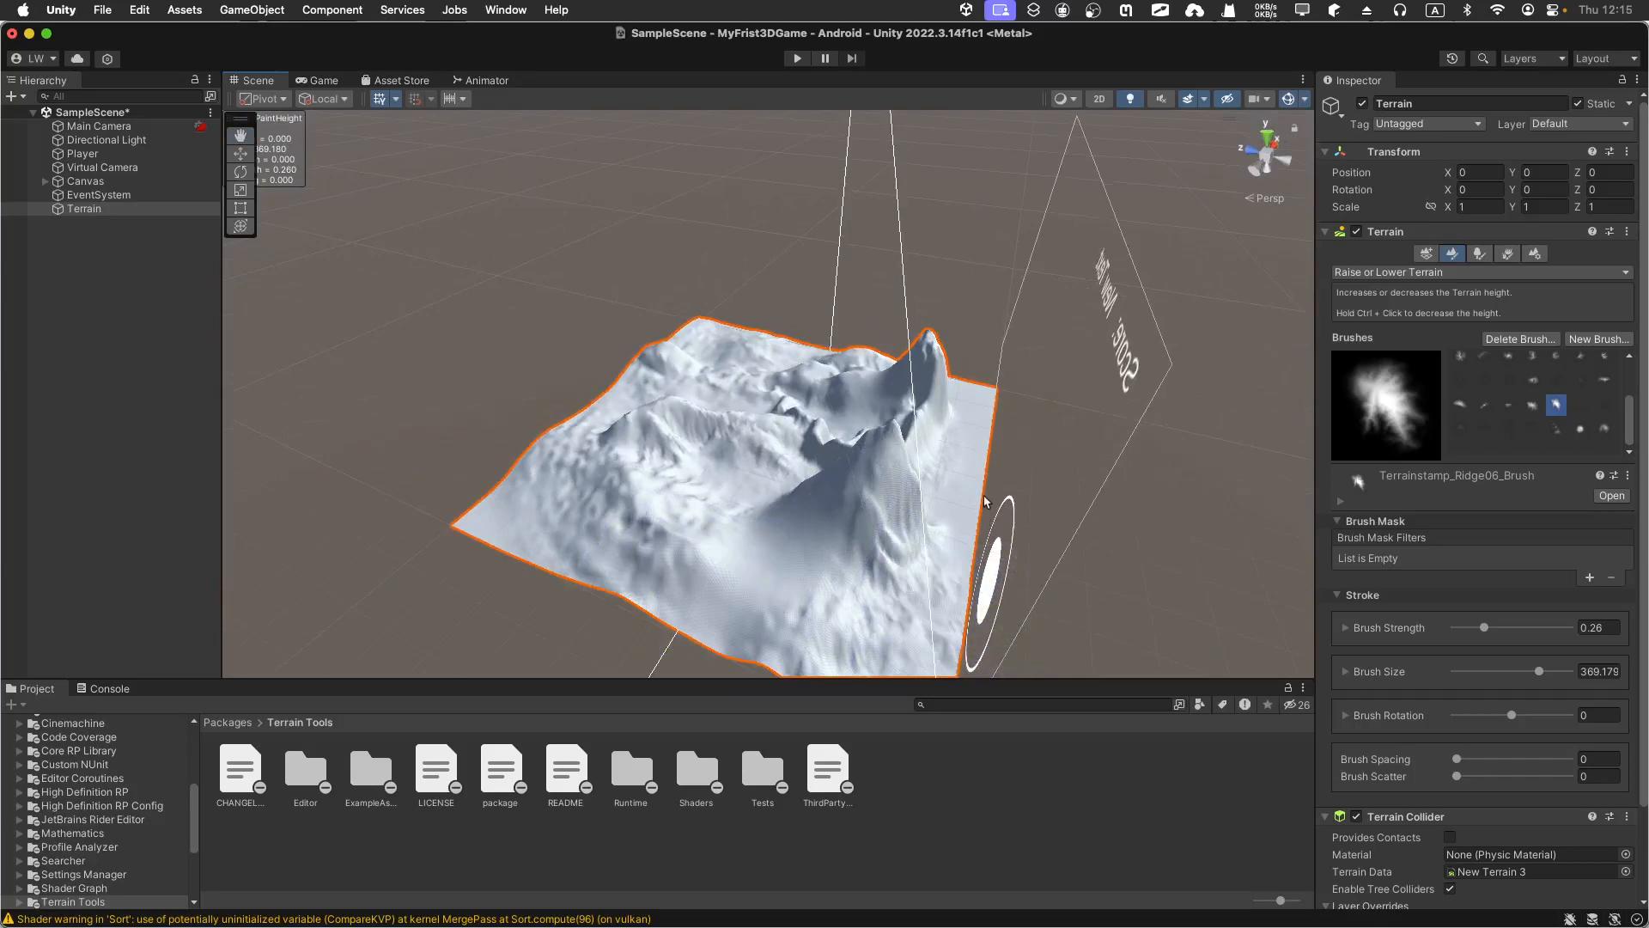
left_click_drag(966, 502, 964, 430)
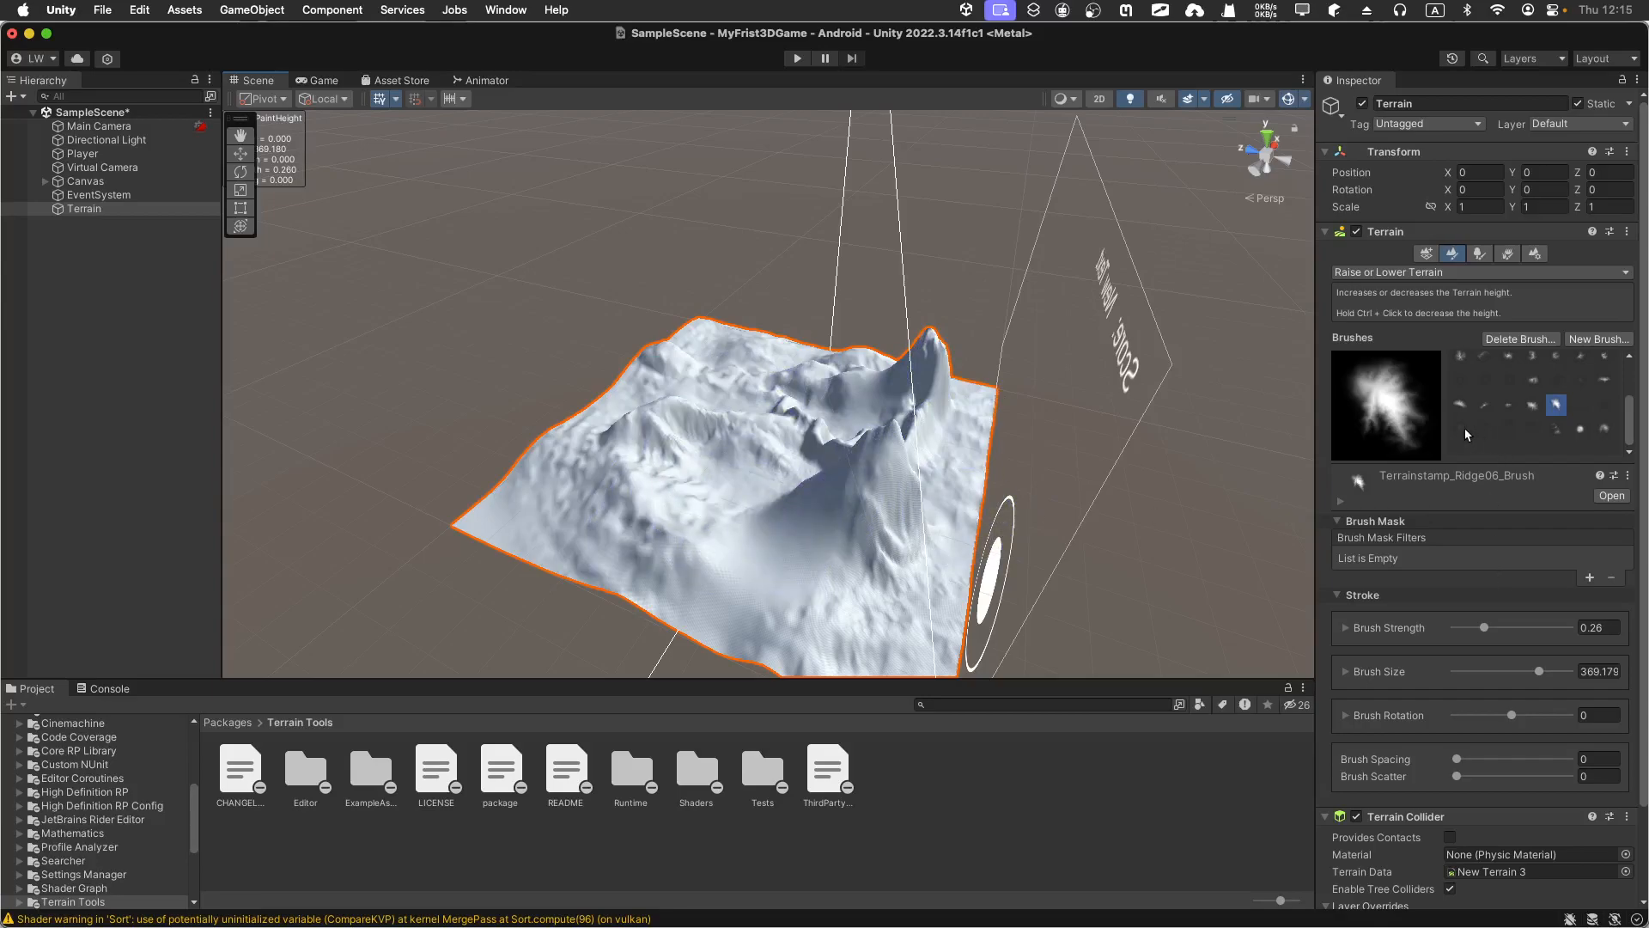
- Pick the Terrainstamp_Plateau01_Brush and switch the terrain tool to Hydraulic erosion
left_click(1527, 383)
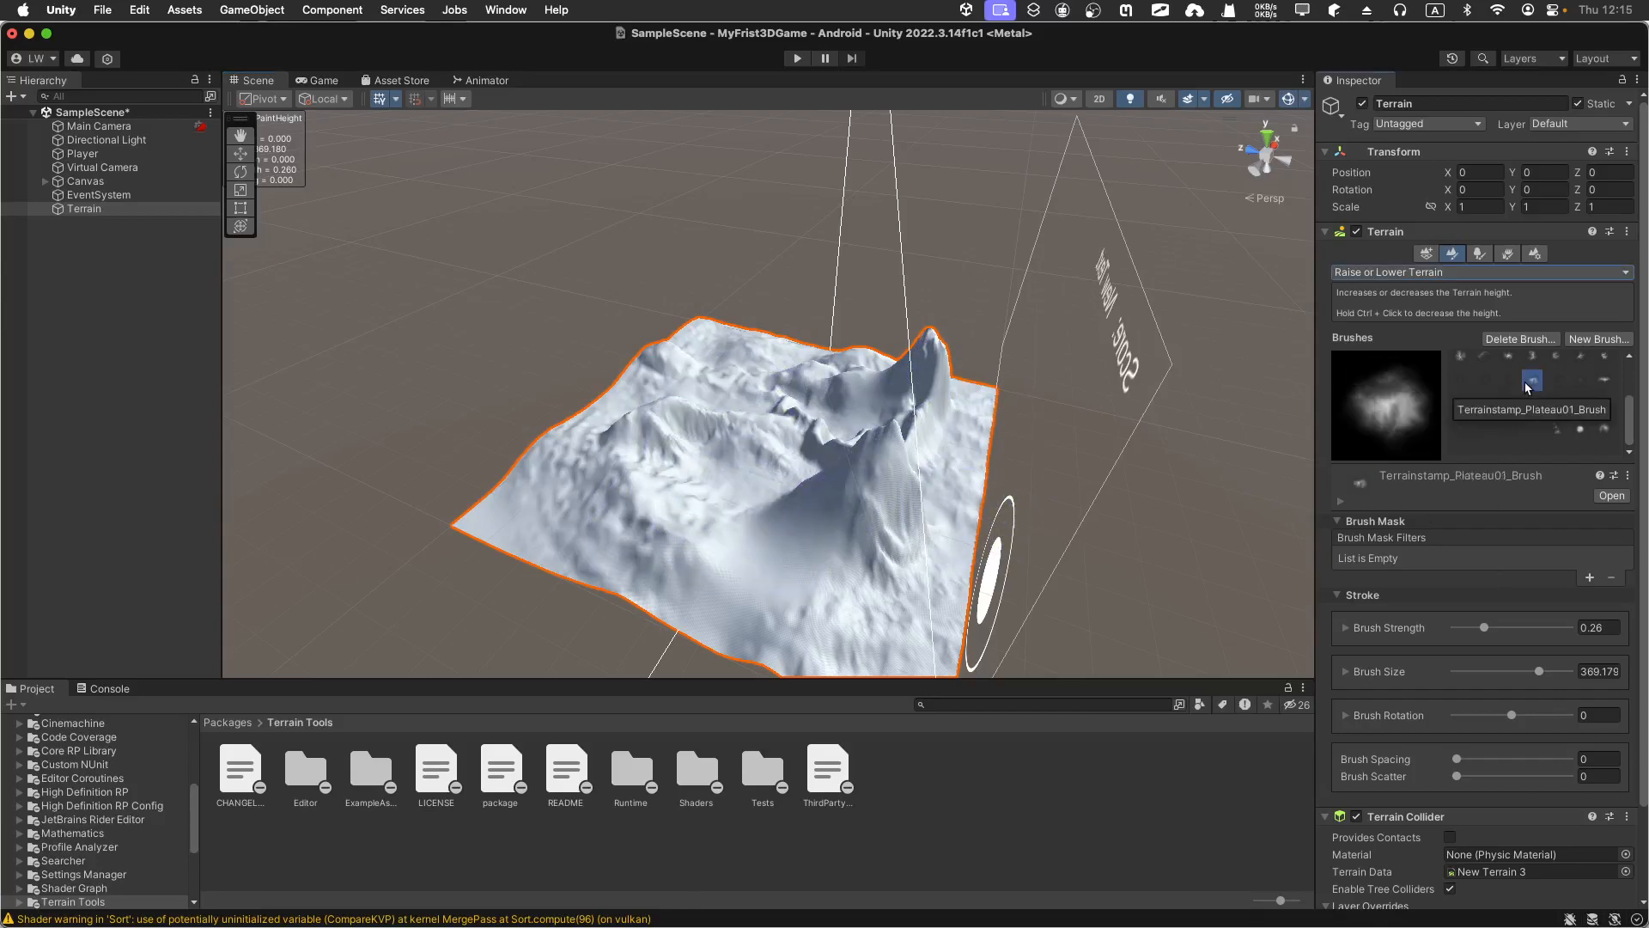
scroll(1464, 428, "up", 2)
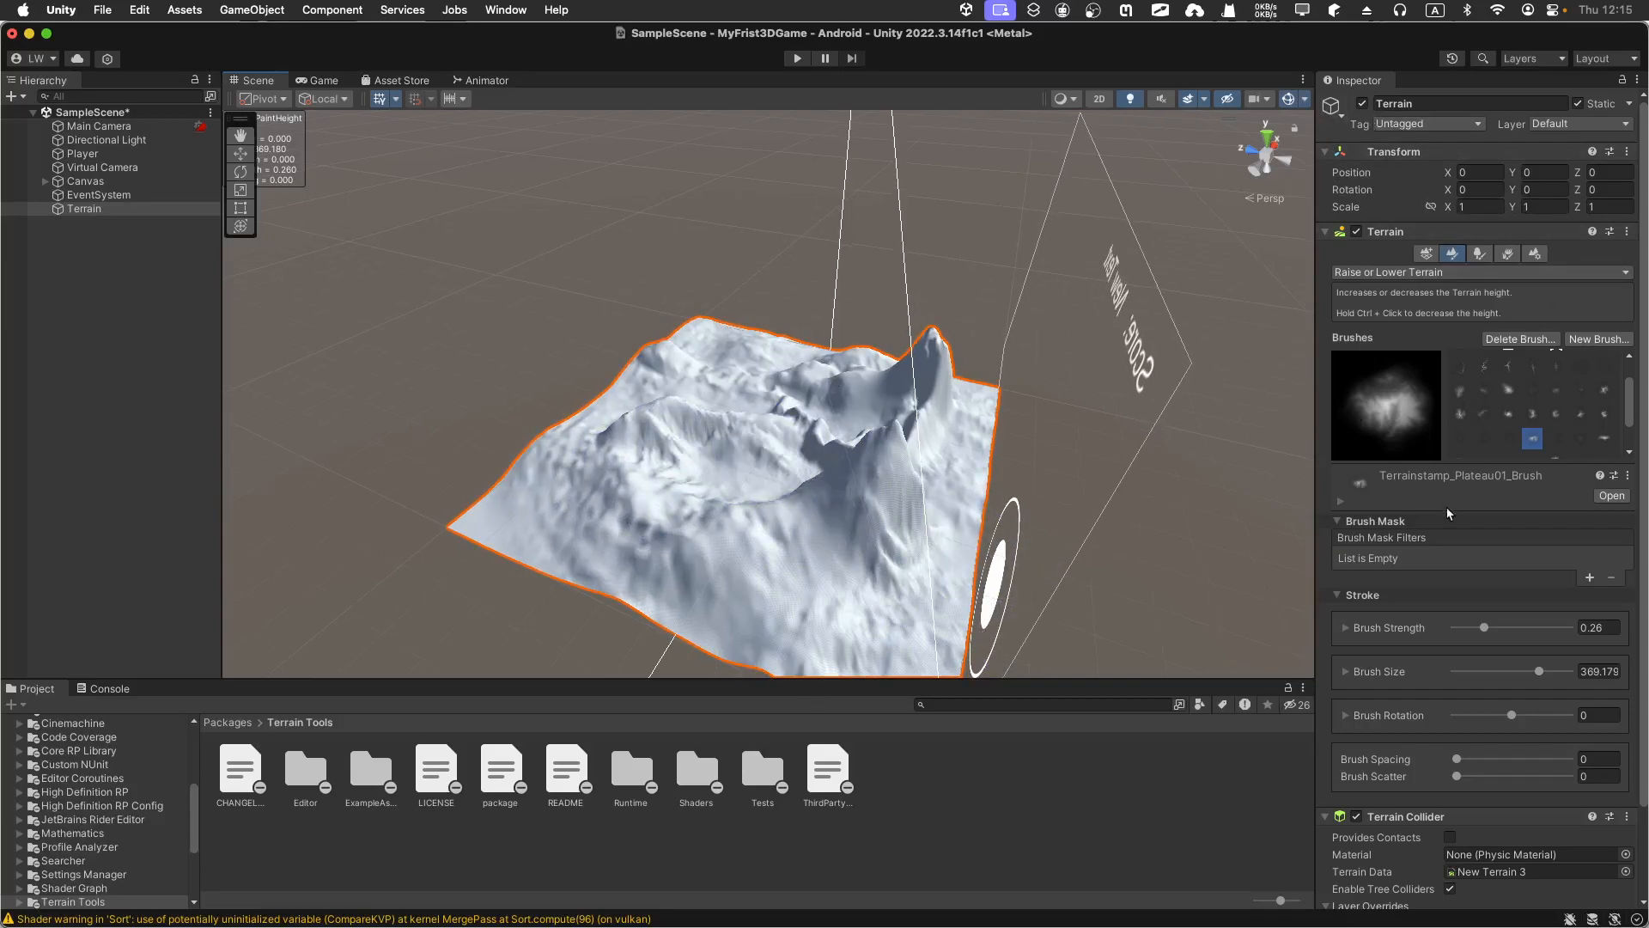
left_click(1437, 271)
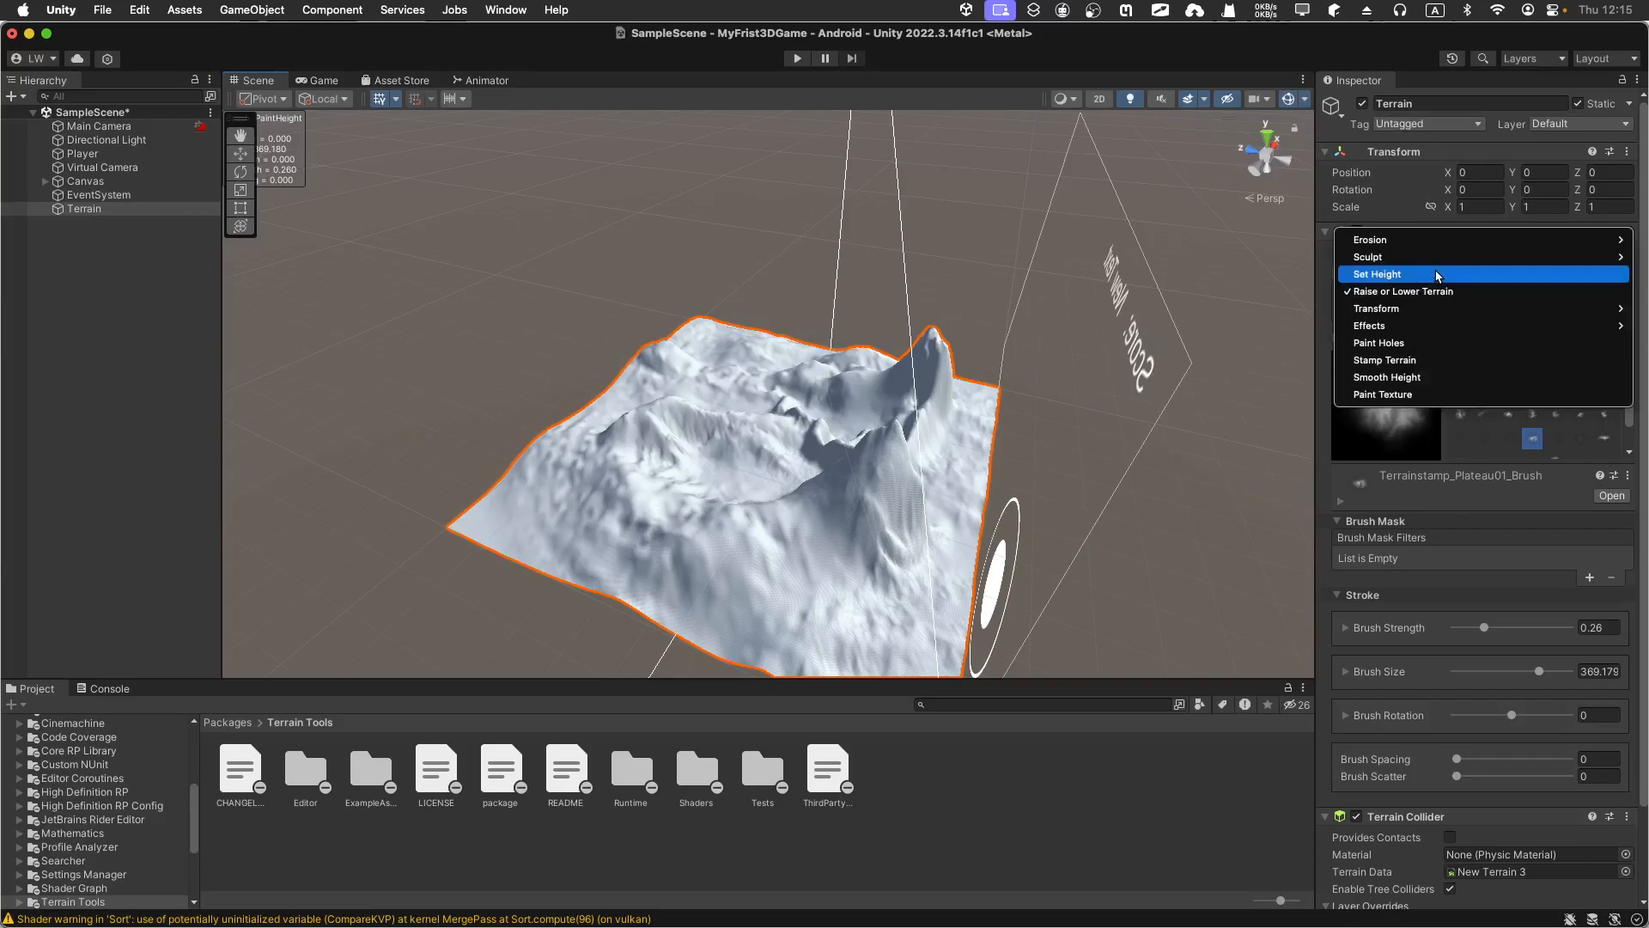
mouse_move(1368, 239)
left_click(1307, 239)
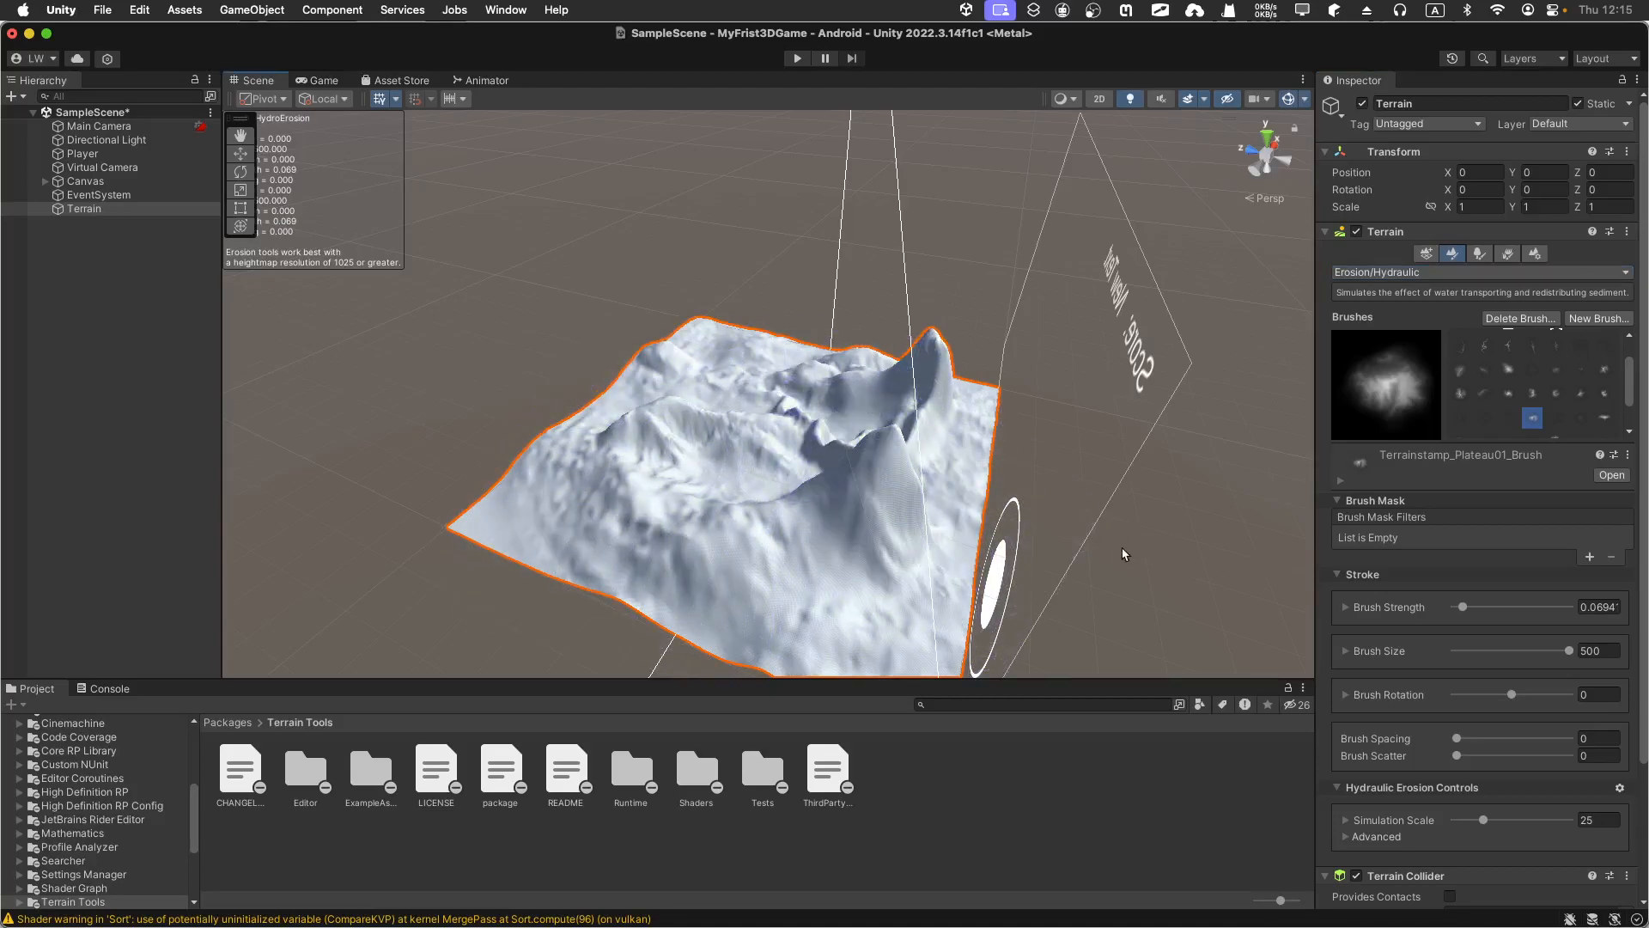
left_click_drag(988, 550, 911, 434, "alt")
mouse_move(851, 493)
left_mouse_down("alt")
mouse_move(891, 468)
mouse_move(887, 484)
mouse_move(924, 485)
left_mouse_up("alt")
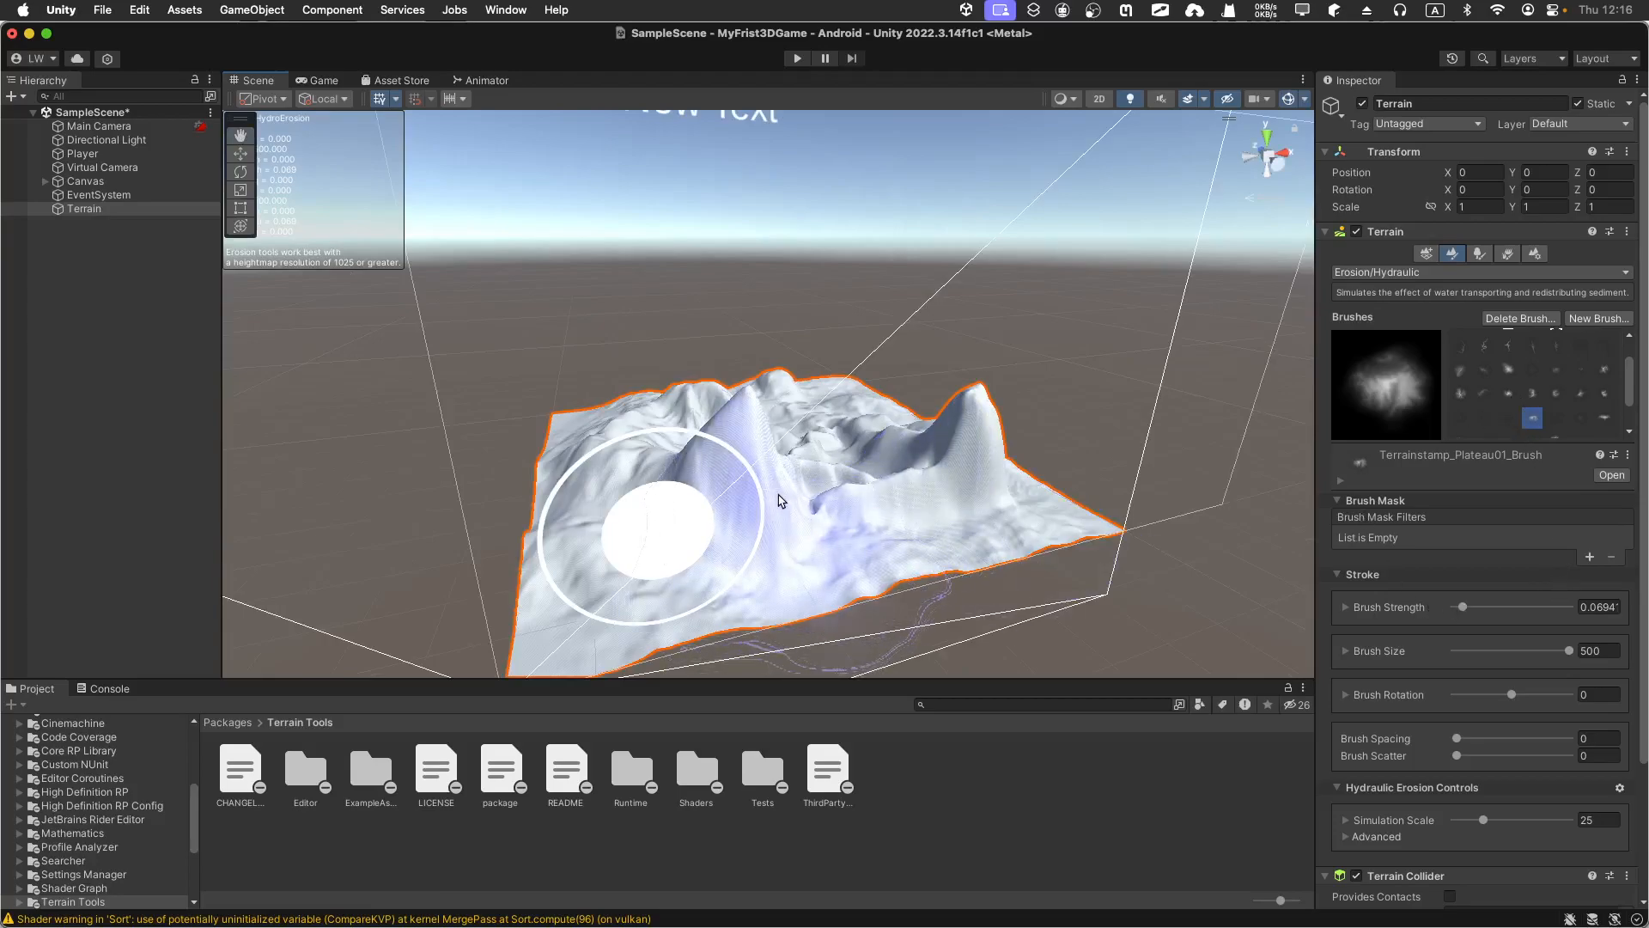
- Try other rotations for the erosion brush and reset its rotation to 0
left_click_drag(1495, 697, 1478, 698)
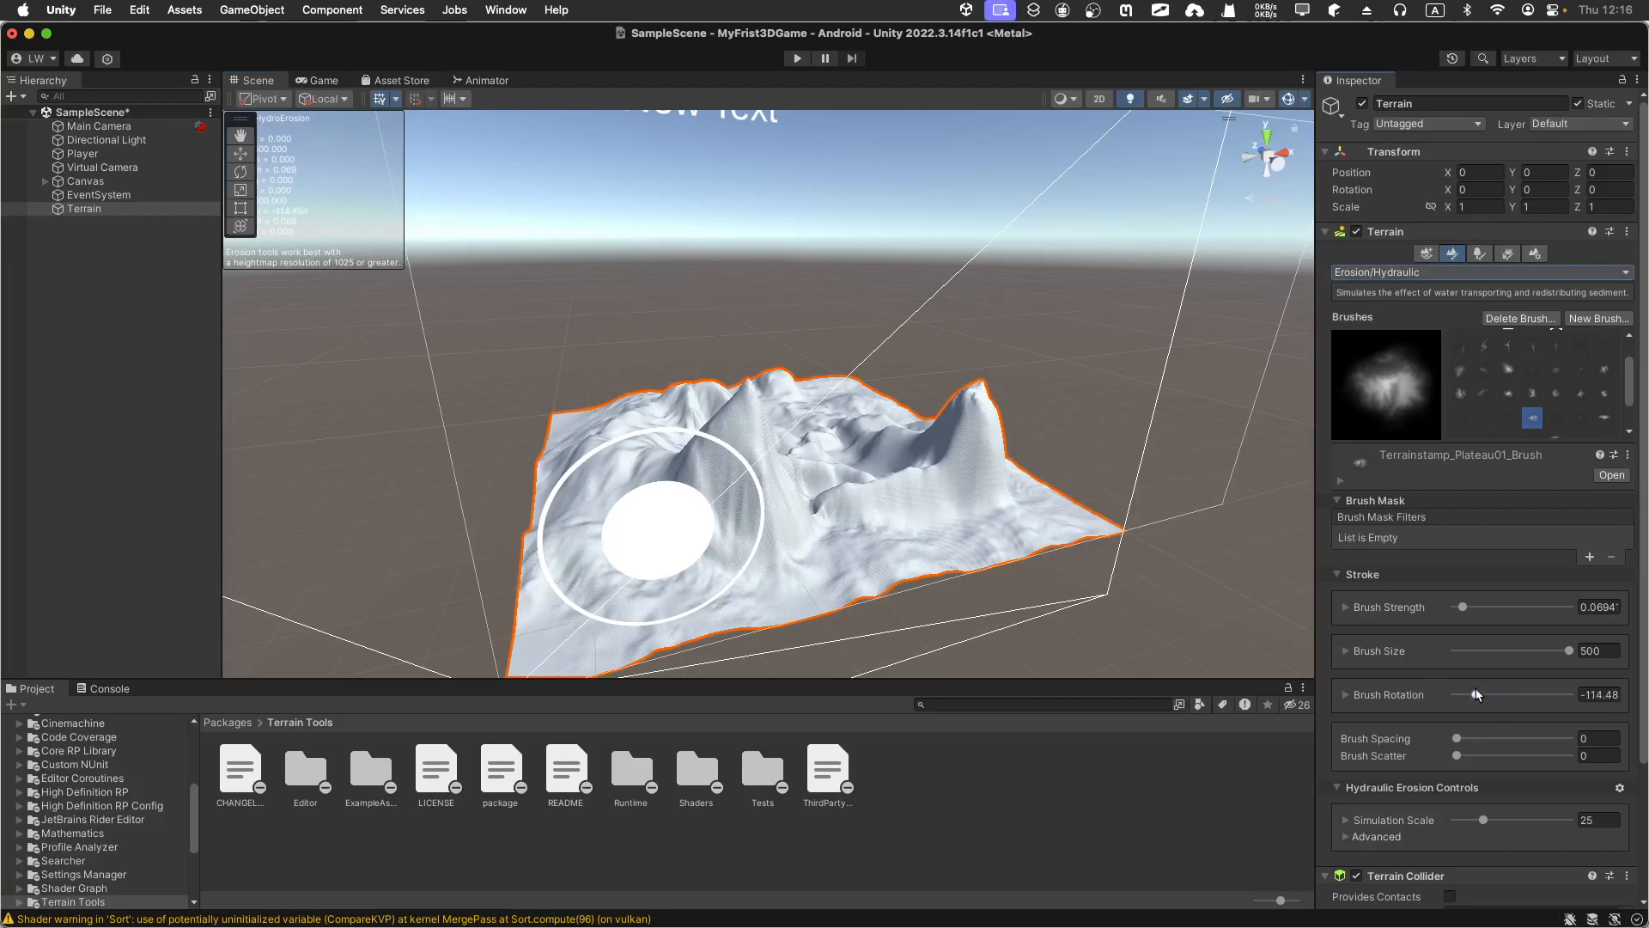
left_click_drag(1477, 697, 1524, 698)
left_click(1600, 696)
type("0")
- Set the erosion brush to a size of about 100 and a strength of about 0.25, and erode the two tall peaks
left_click_drag(1571, 653, 1478, 653)
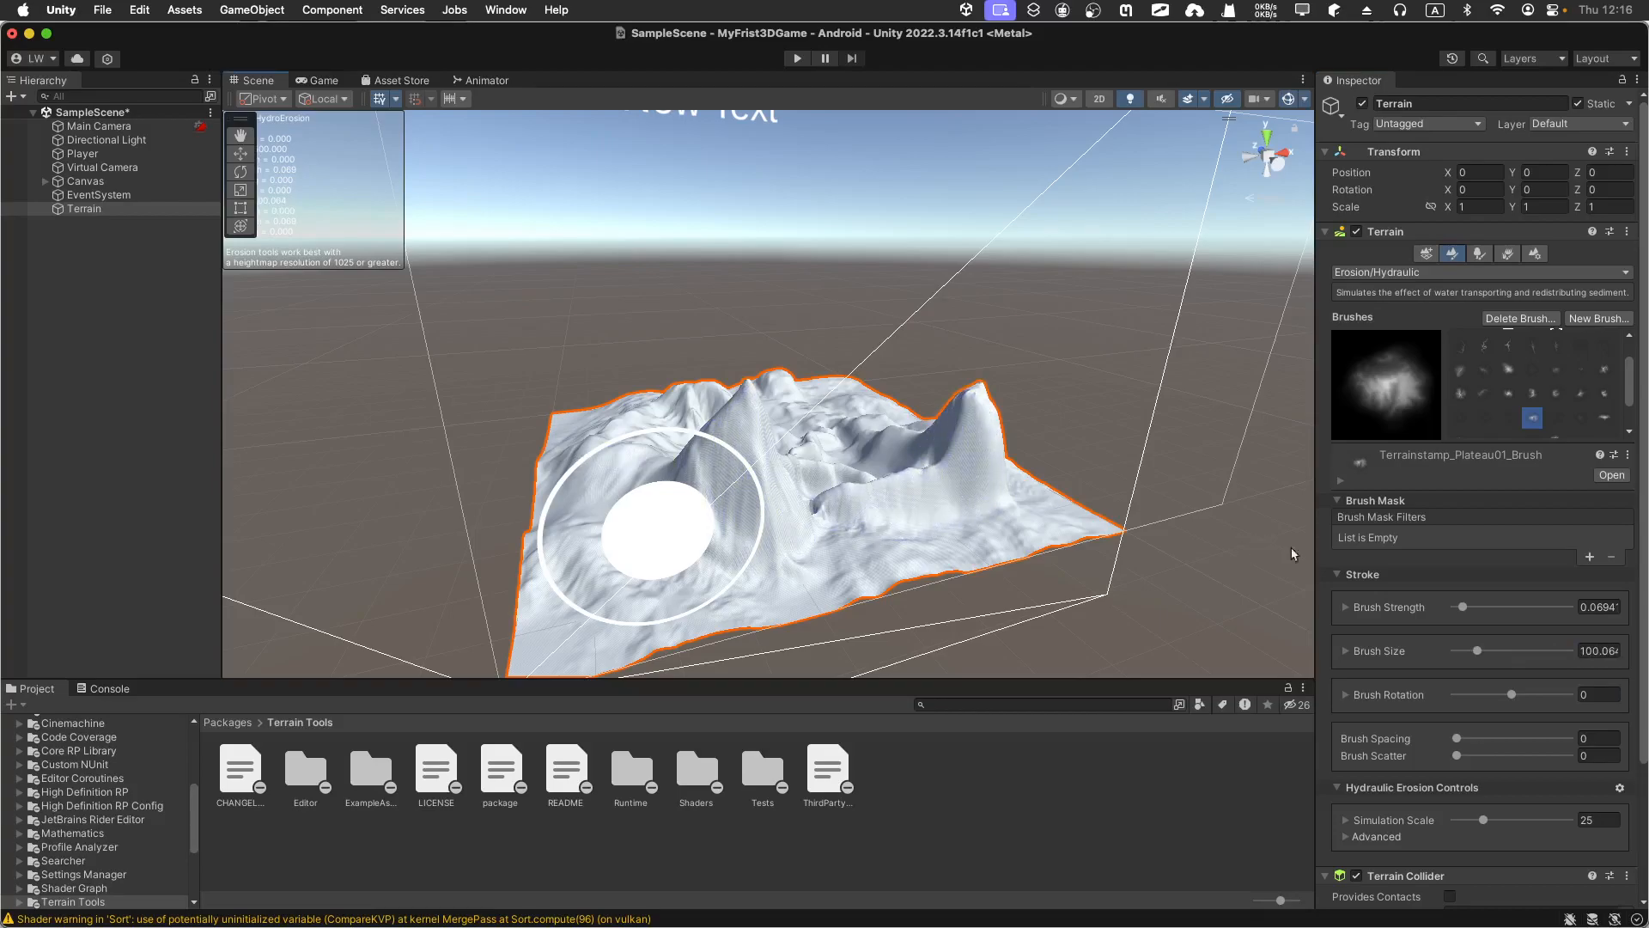
left_click_drag(1463, 607, 1484, 608)
scroll(739, 468, "up", 5)
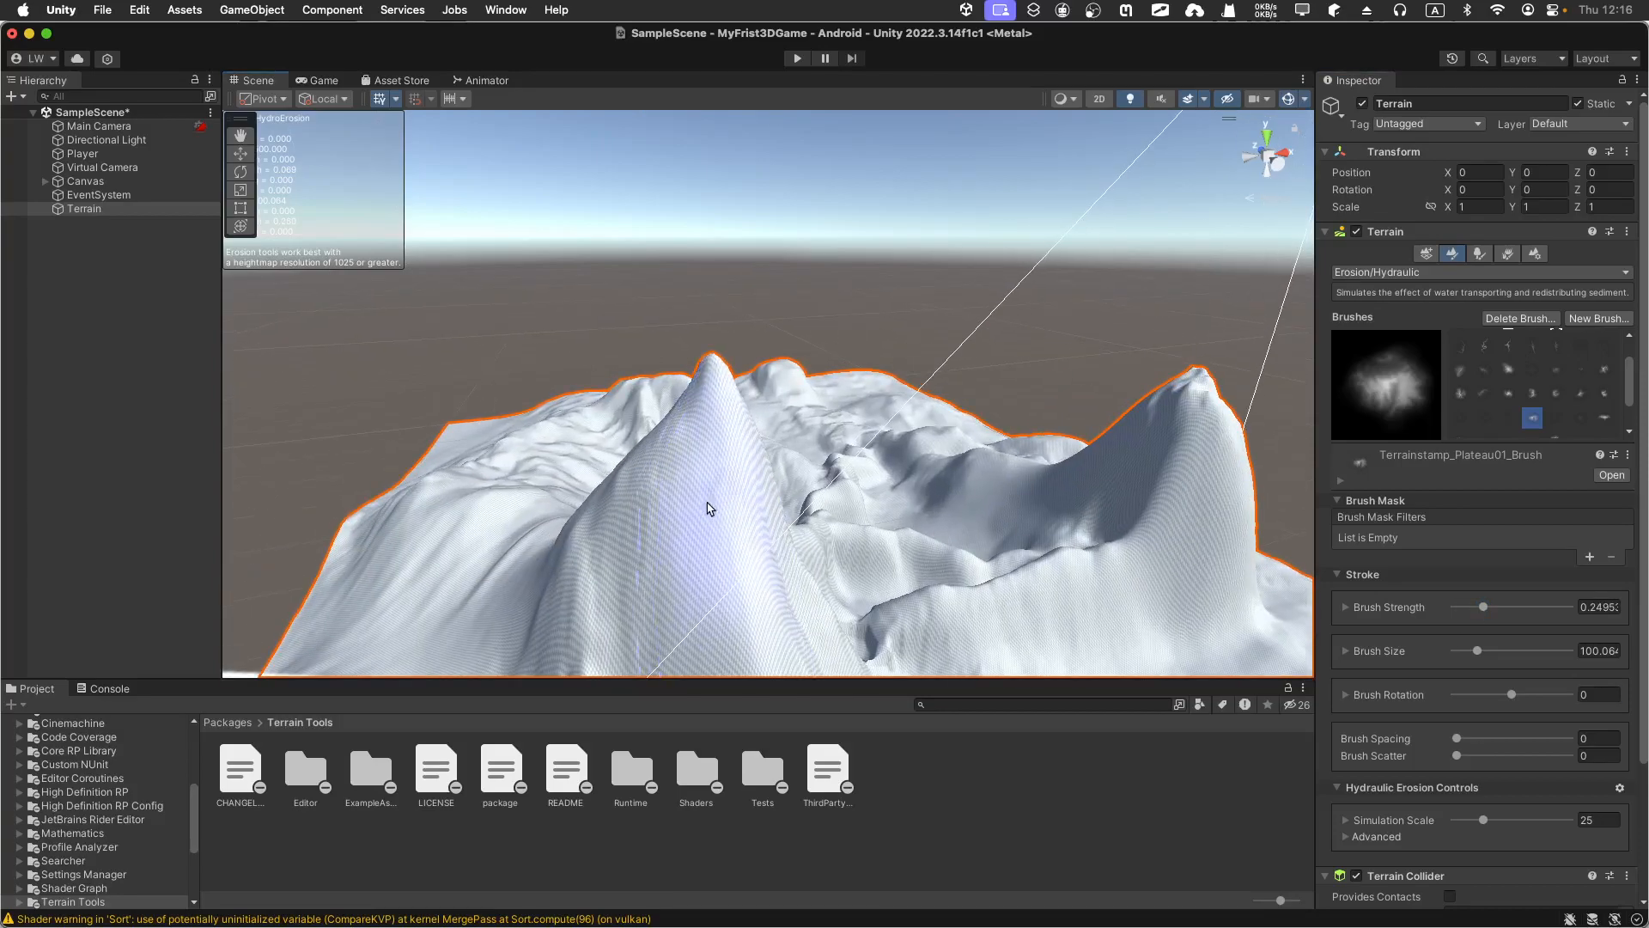
mouse_move(710, 509)
left_mouse_down()
mouse_move(710, 564)
mouse_move(674, 453)
mouse_move(898, 508)
left_mouse_up()
left_click(702, 428)
mouse_move(1186, 456)
left_mouse_down()
mouse_move(1171, 405)
mouse_move(1203, 421)
left_mouse_up()
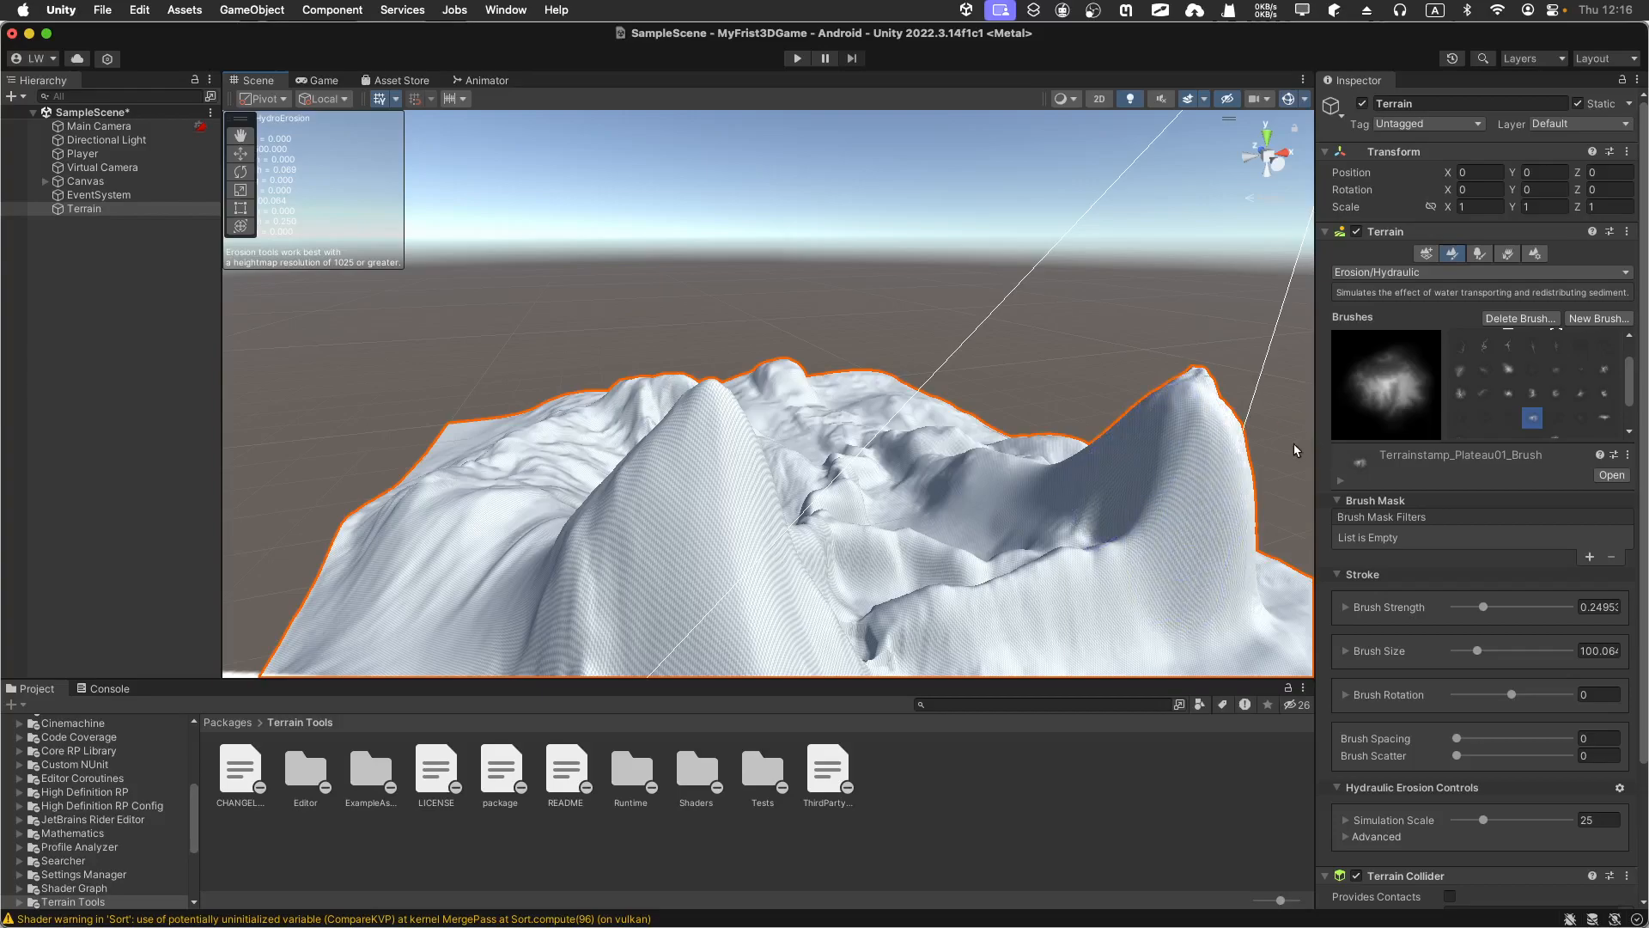
- Switch the terrain tool to Transform/Twist and bring the whole terrain into view
left_click(1400, 273)
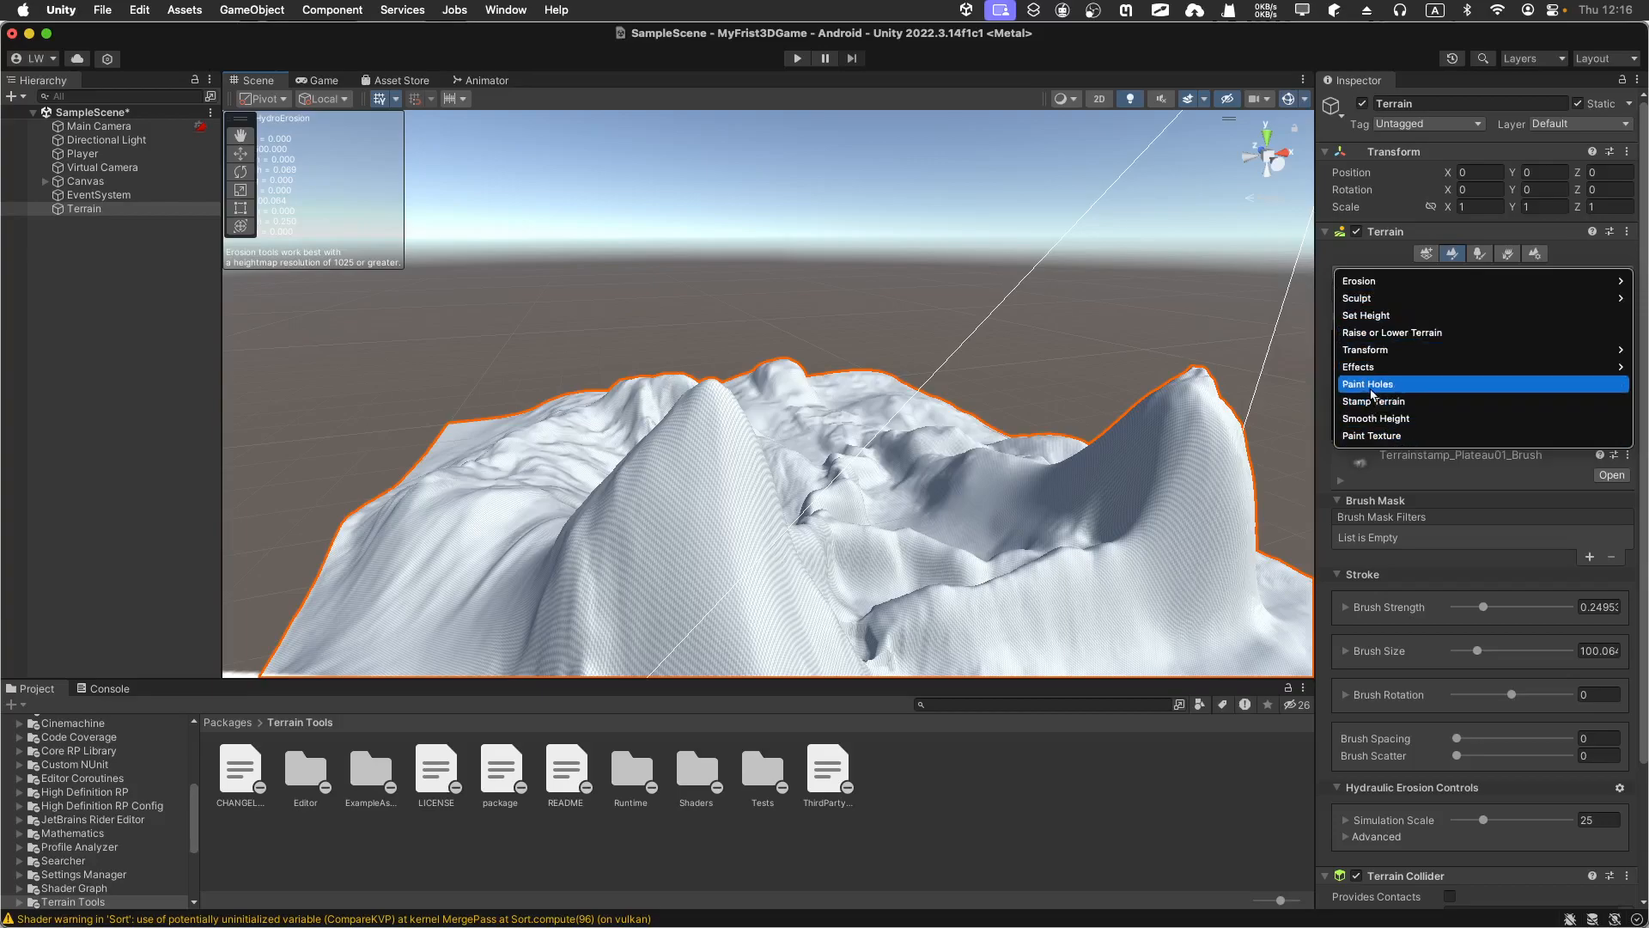
mouse_move(1373, 352)
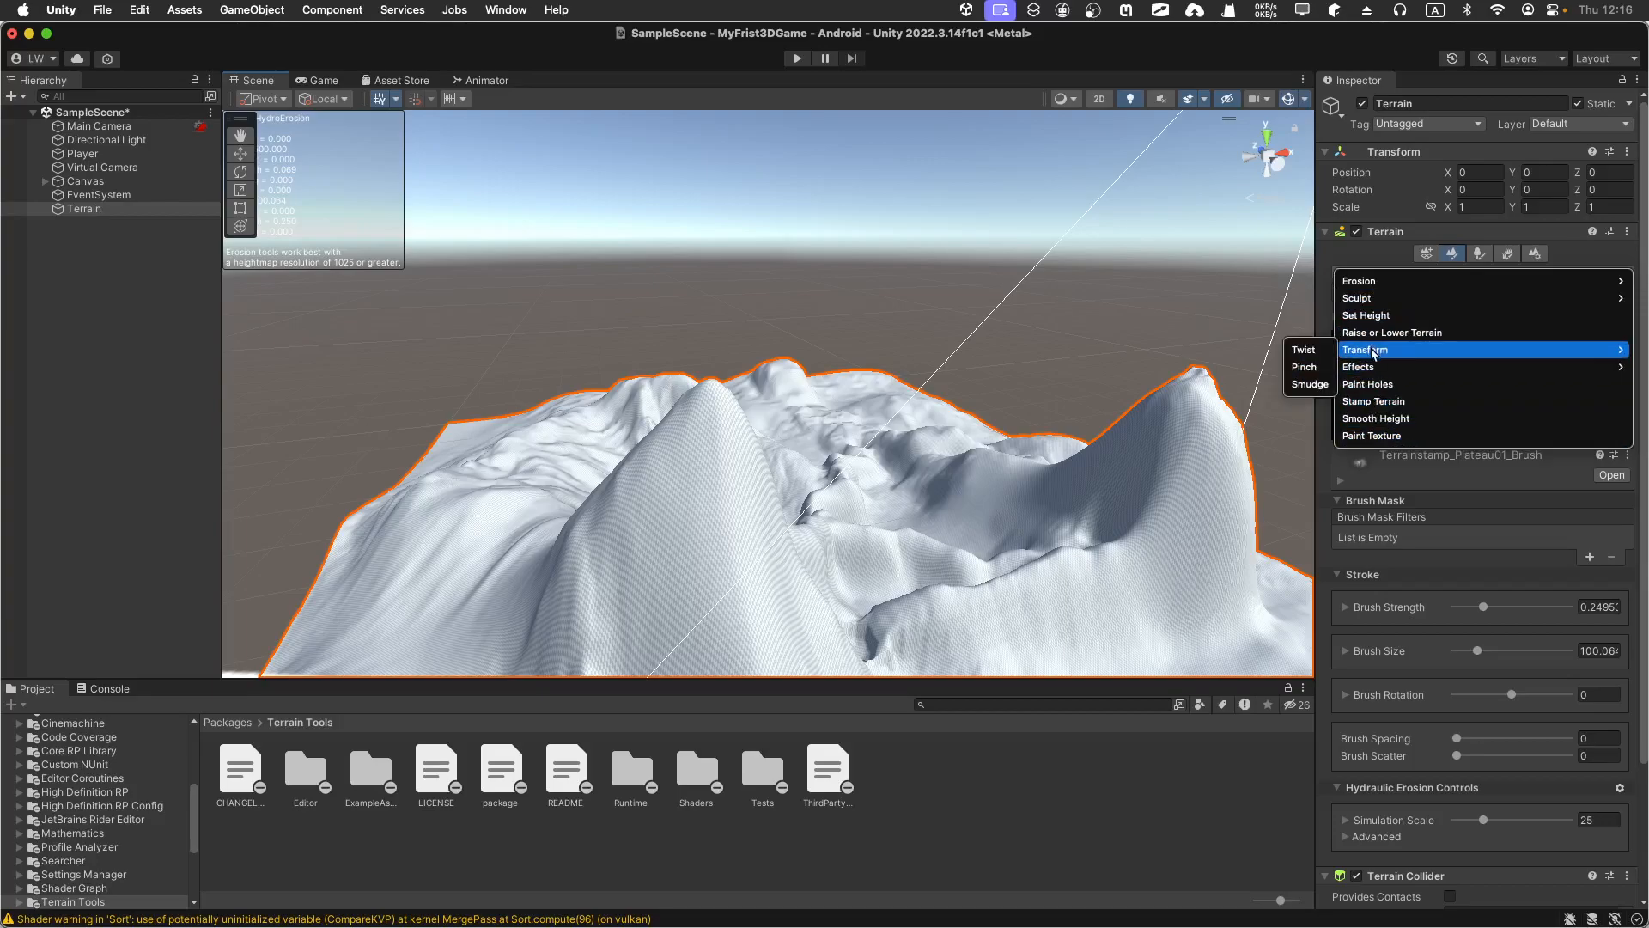
left_click(1323, 356)
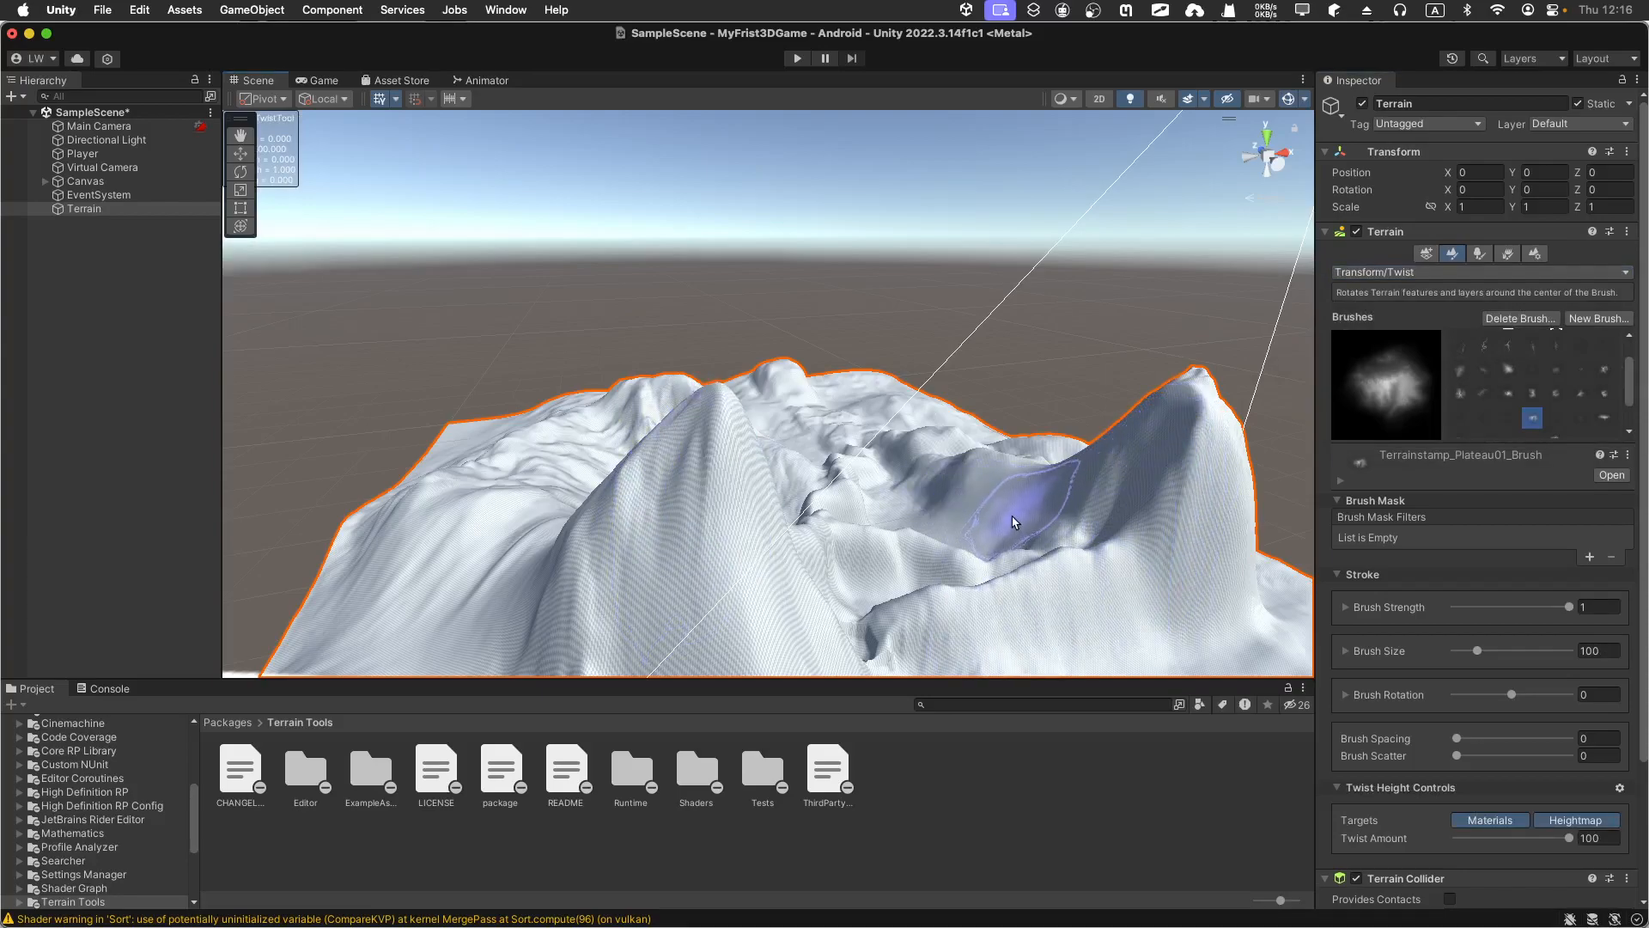
scroll(1011, 508, "down", 3)
scroll(1010, 507, "down", 3)
left_click_drag(872, 507, 842, 532, "alt")
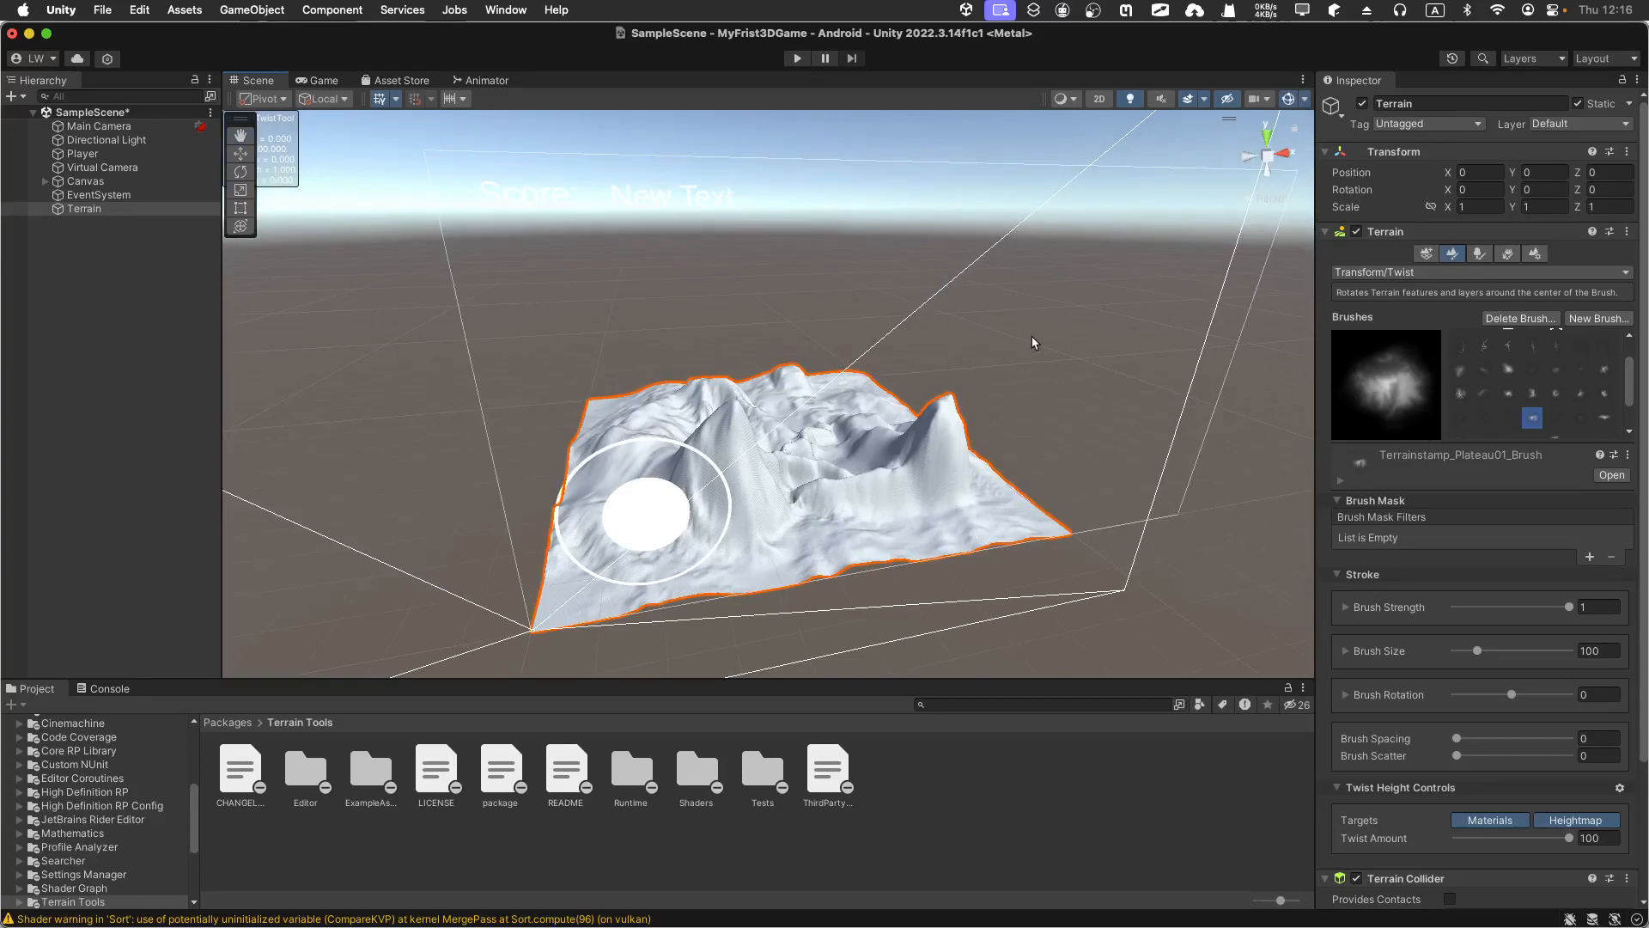
- Switch the terrain tool to Paint Texture and open the selection of terrain layers to add
left_click(1406, 273)
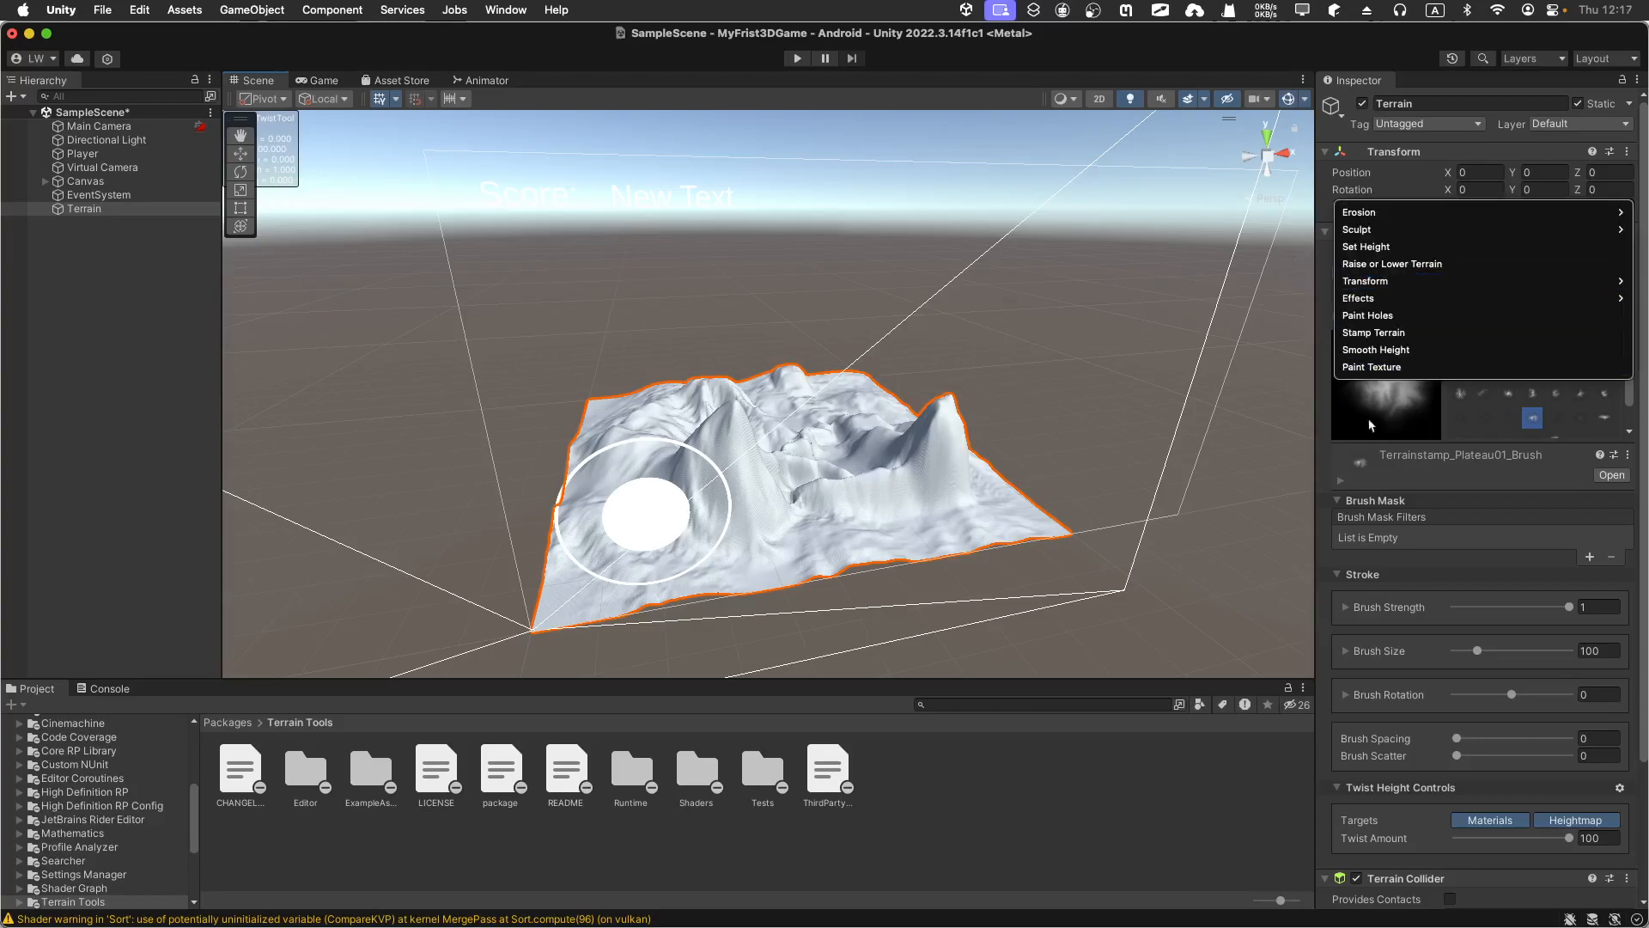
left_click(1378, 367)
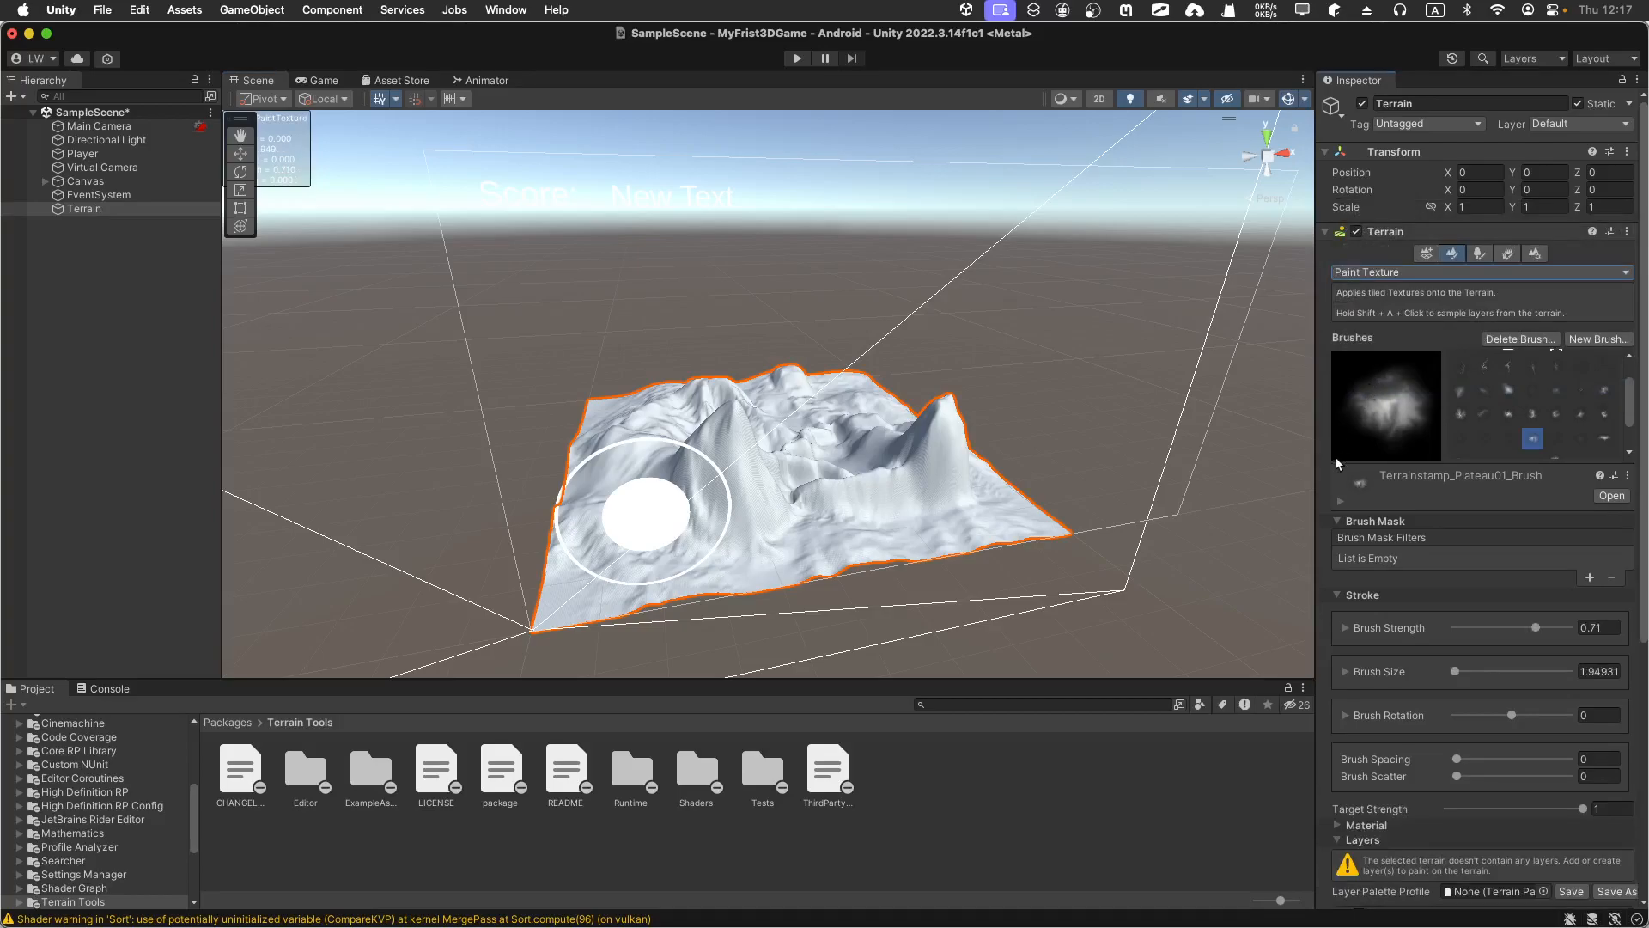
scroll(1345, 569, "down", 5)
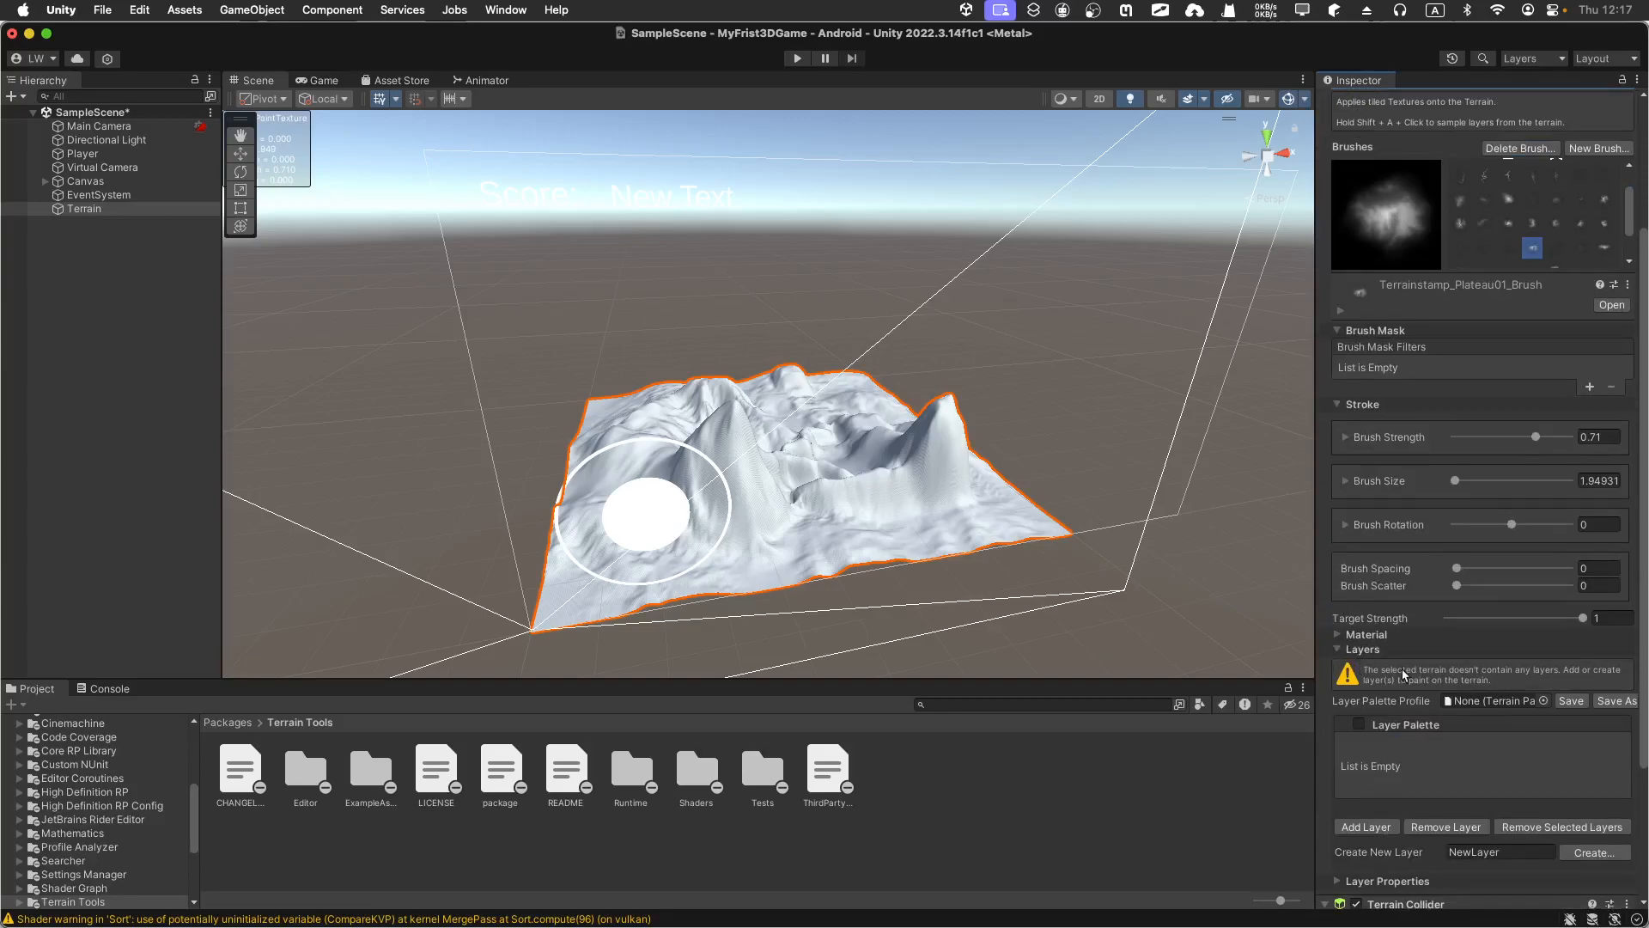
scroll(1409, 669, "down", 1)
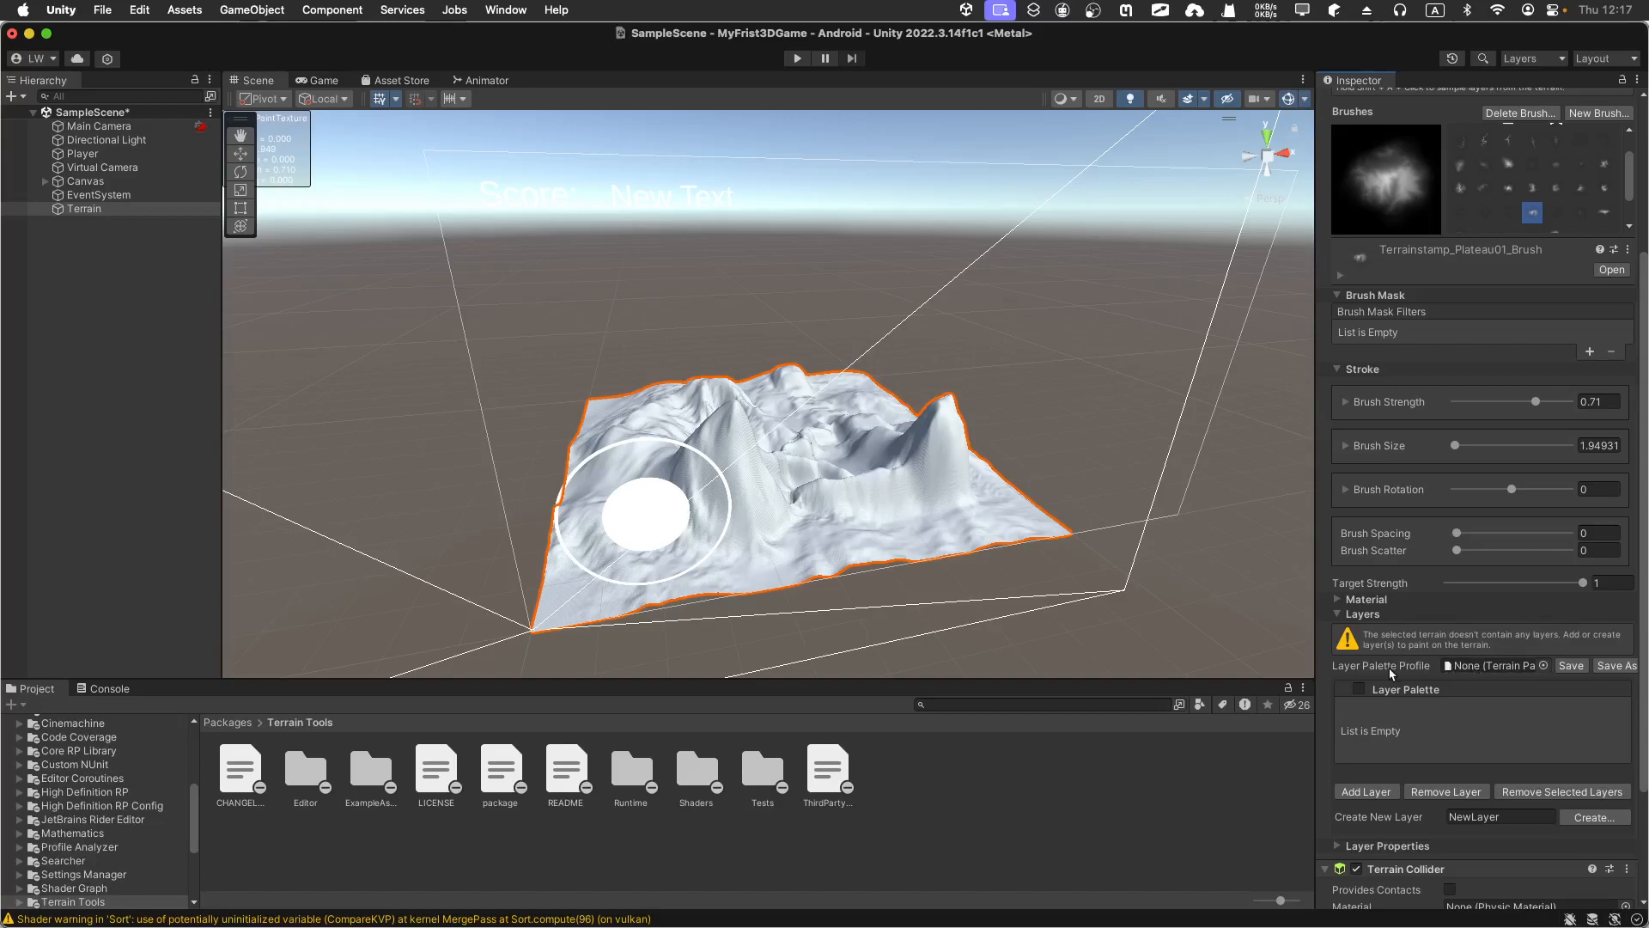
scroll(1393, 672, "down", 2)
scroll(1394, 645, "down", 4)
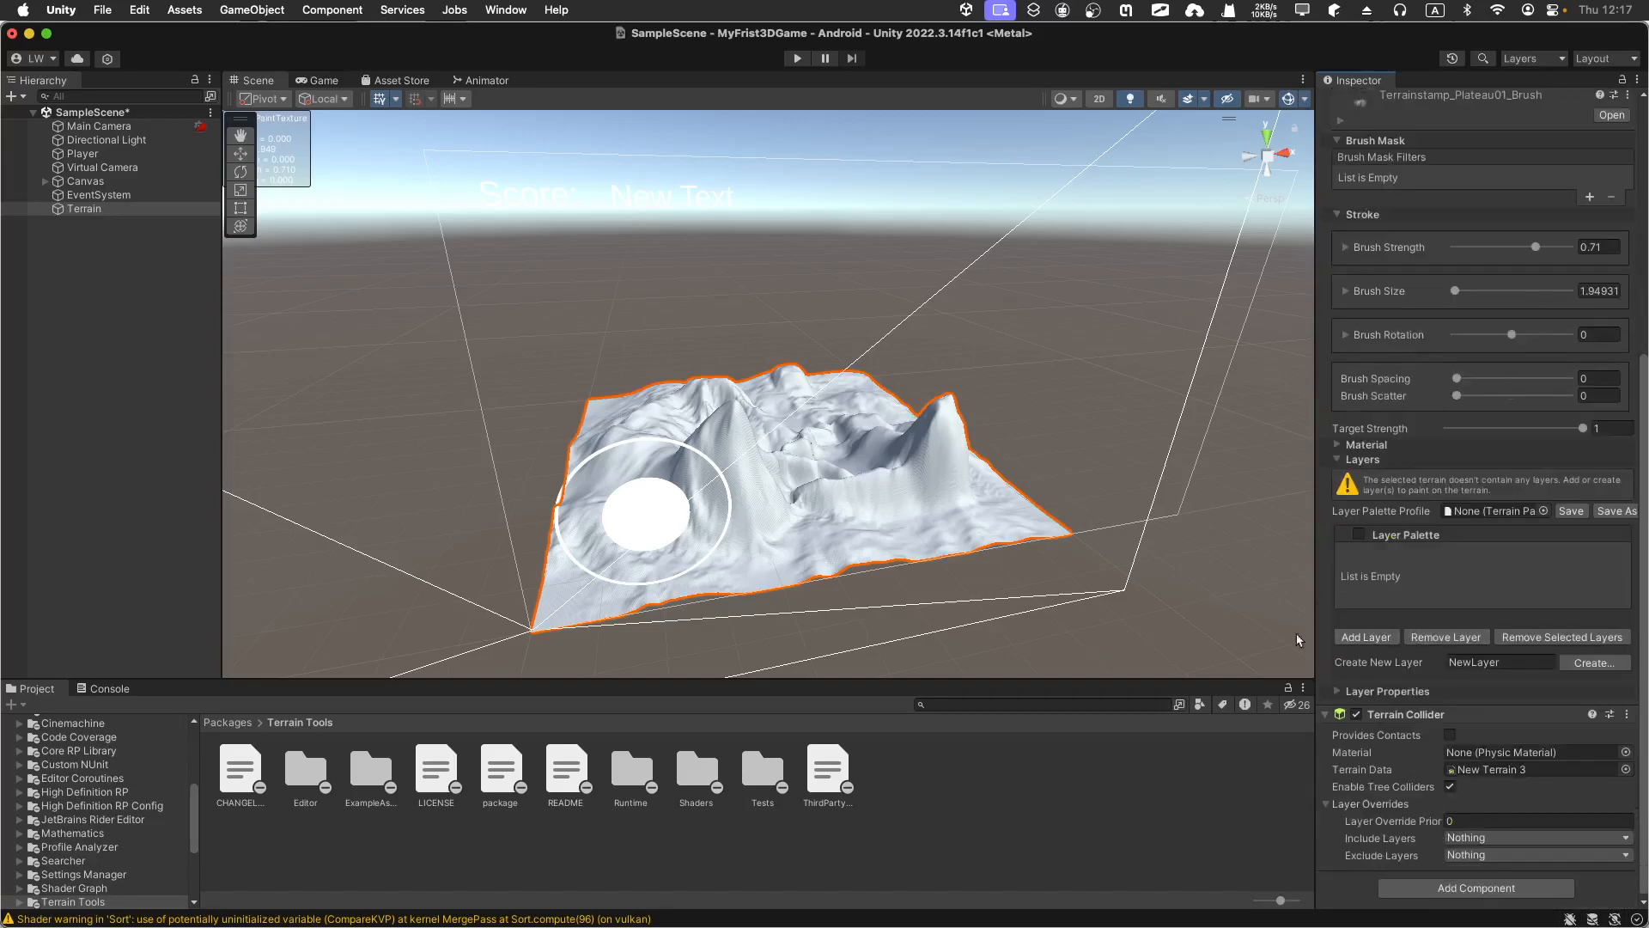
left_click(1366, 637)
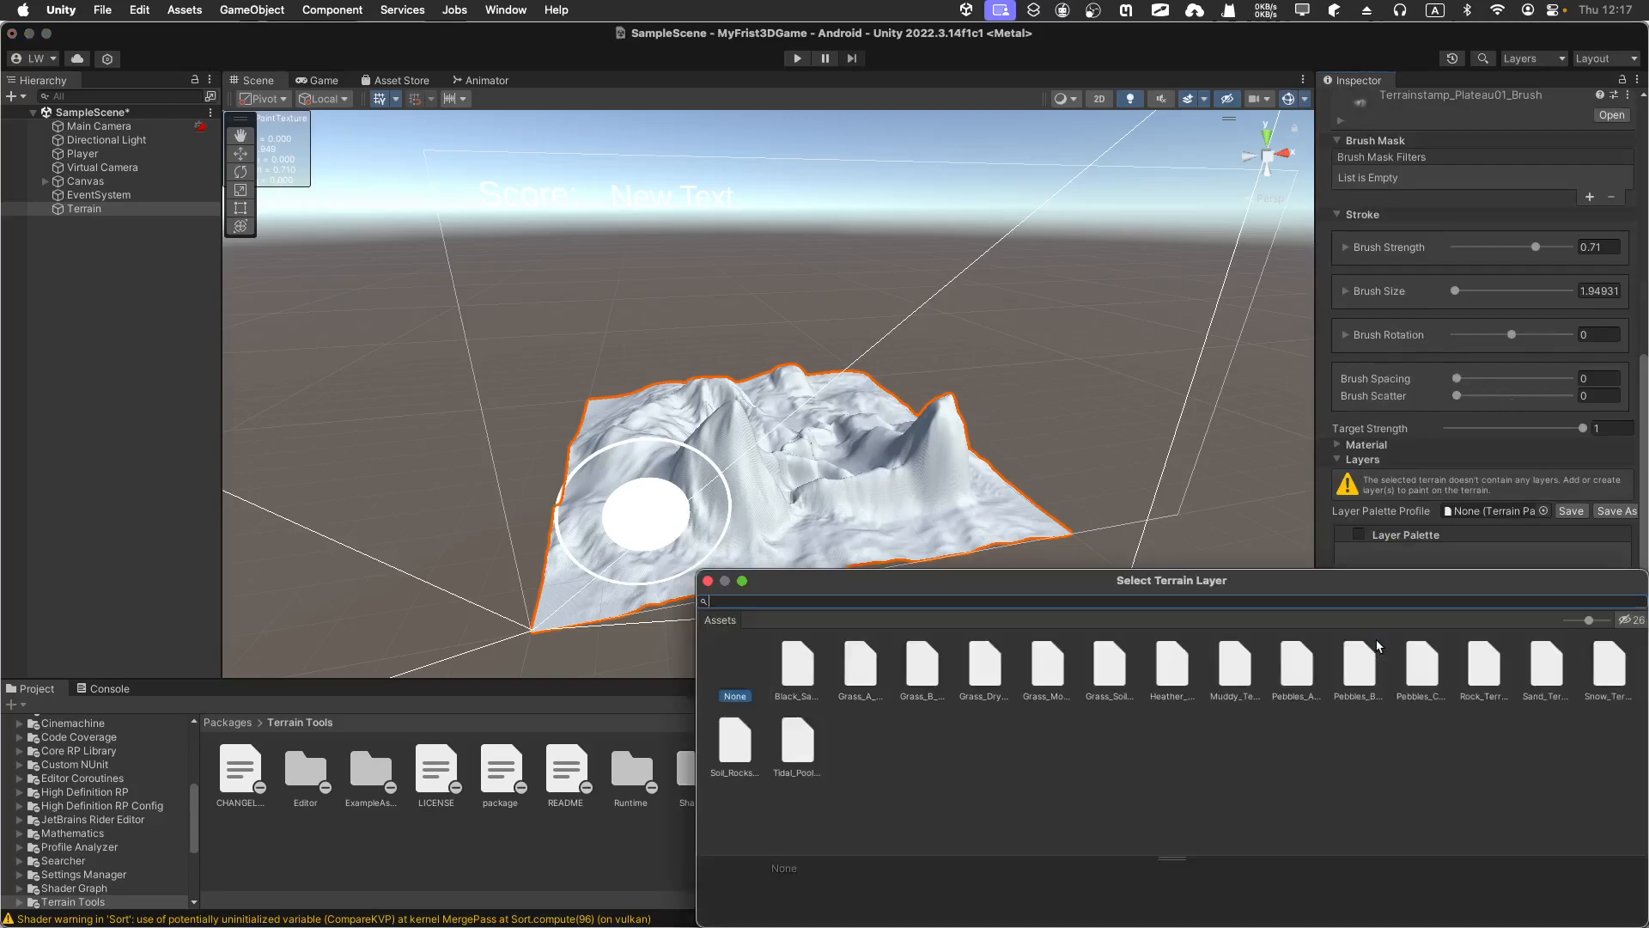
left_click_drag(1047, 593, 723, 279)
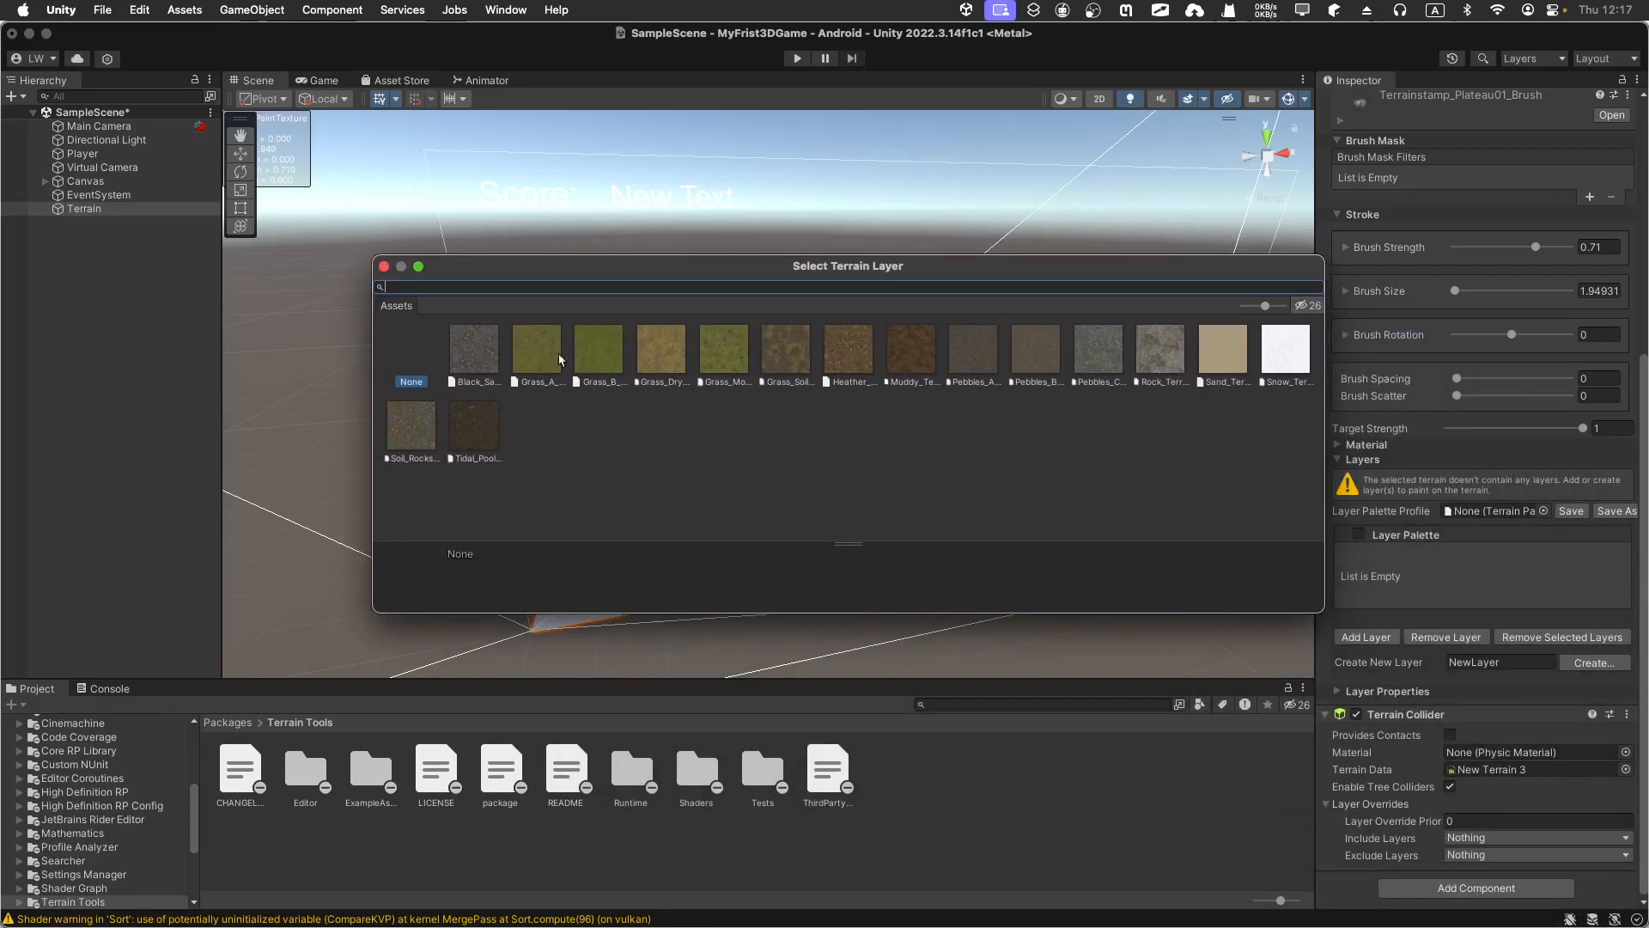
- Compare the heather, grass soil, rock and pebble layers and add Pebbles_C_TerrainLayer to the terrain
left_click(847, 353)
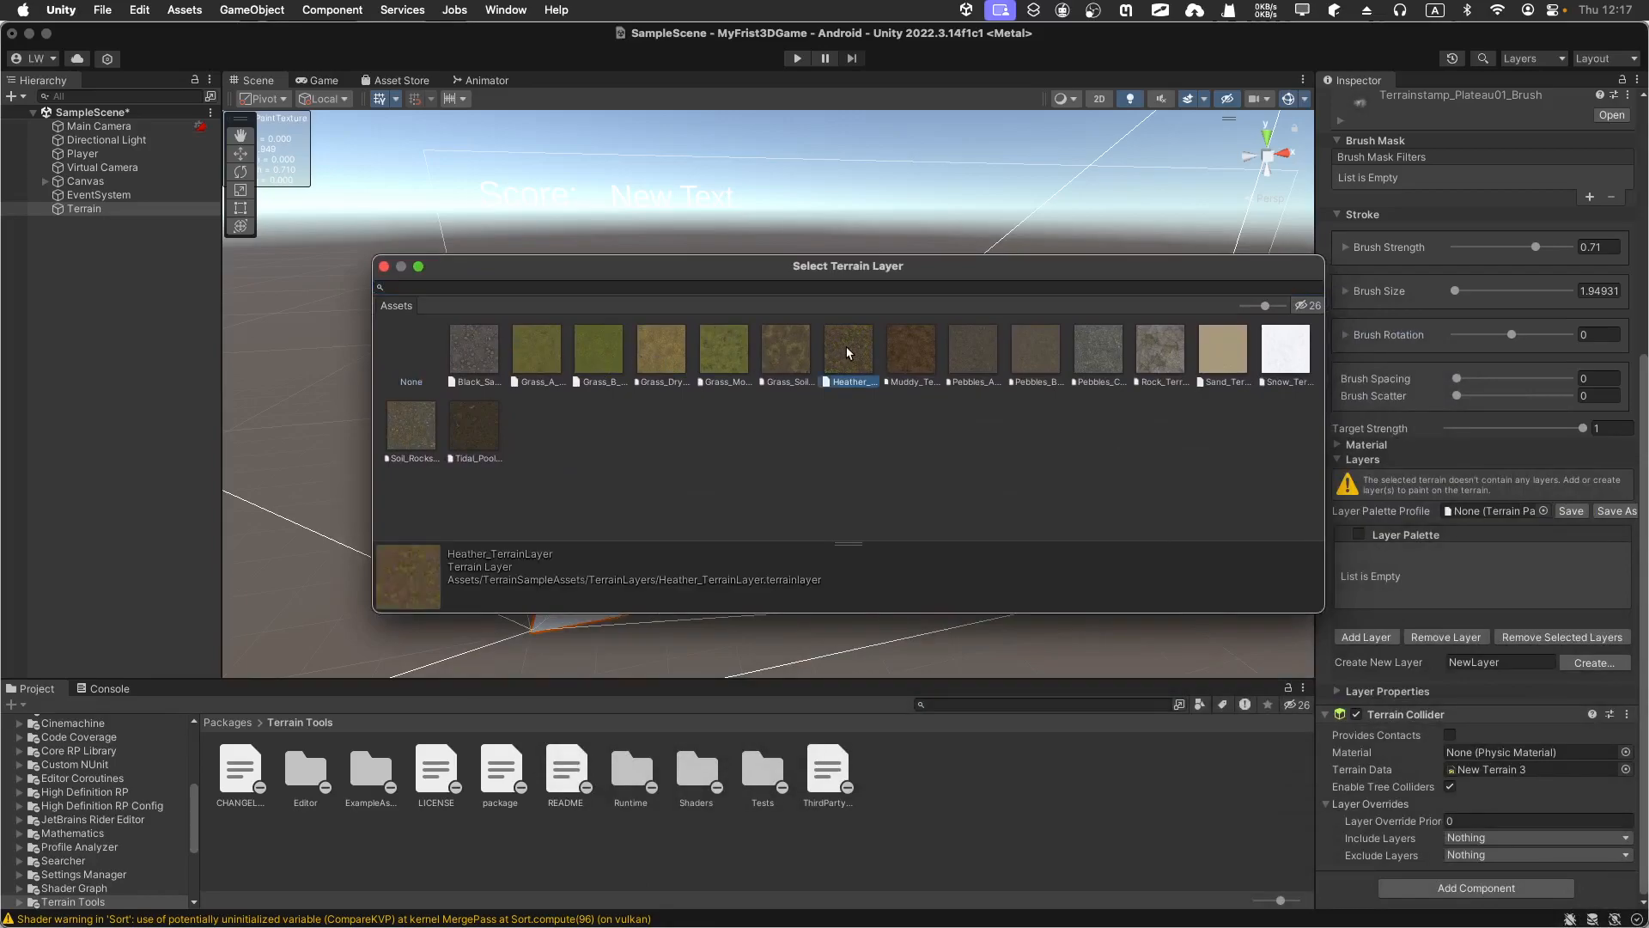
left_click(789, 347)
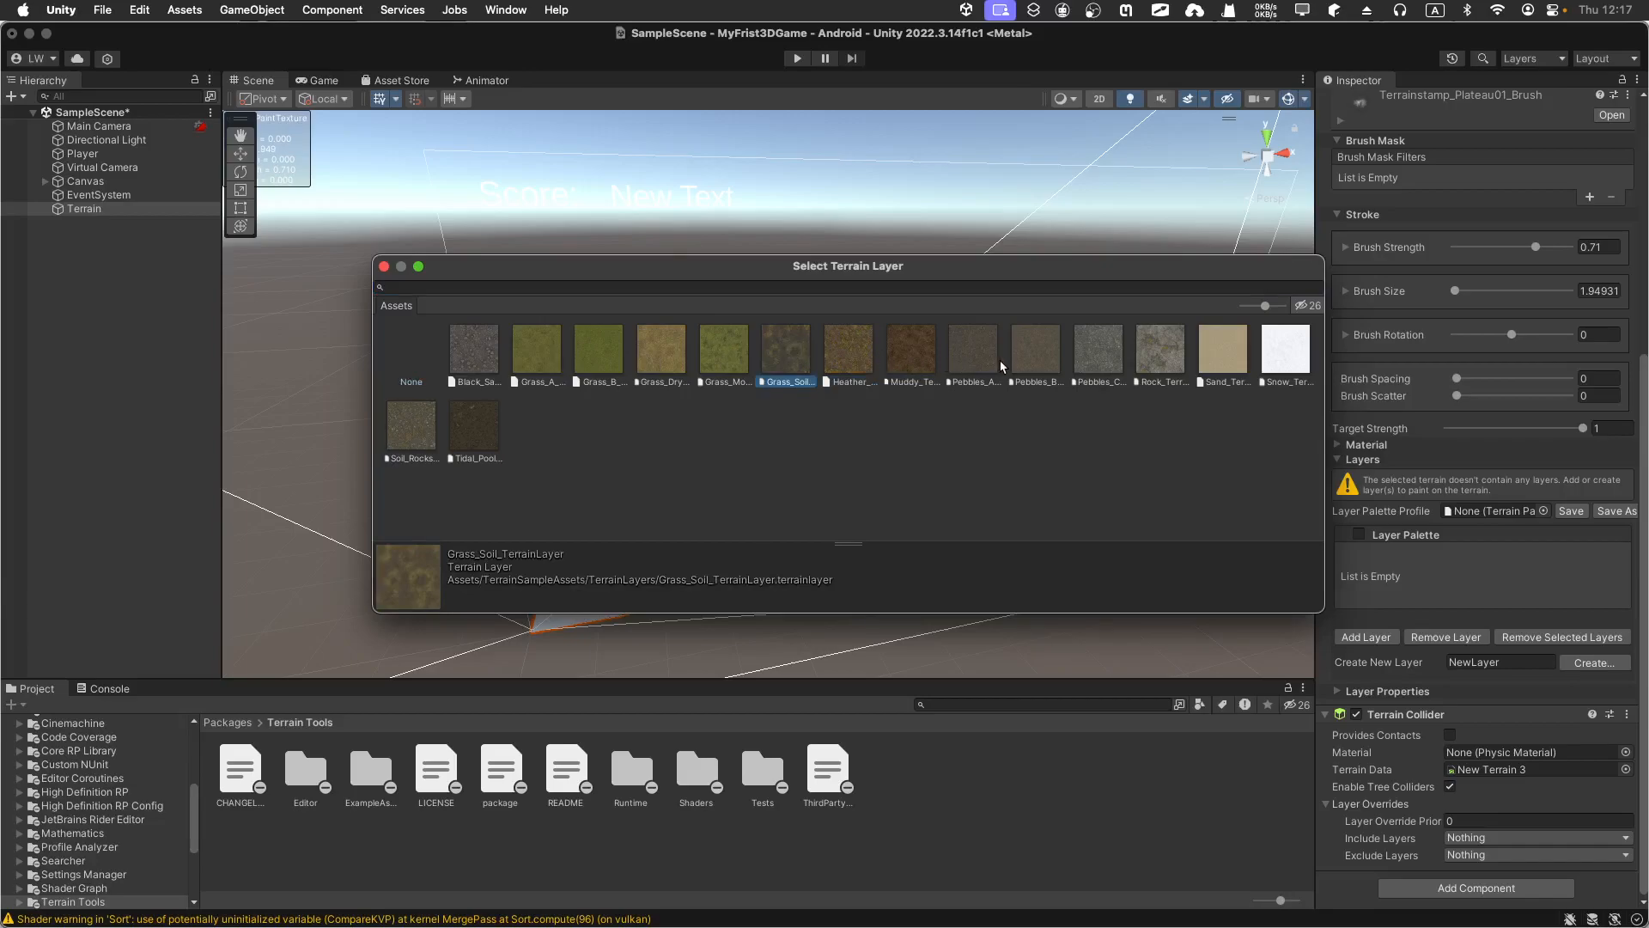
left_click(1149, 359)
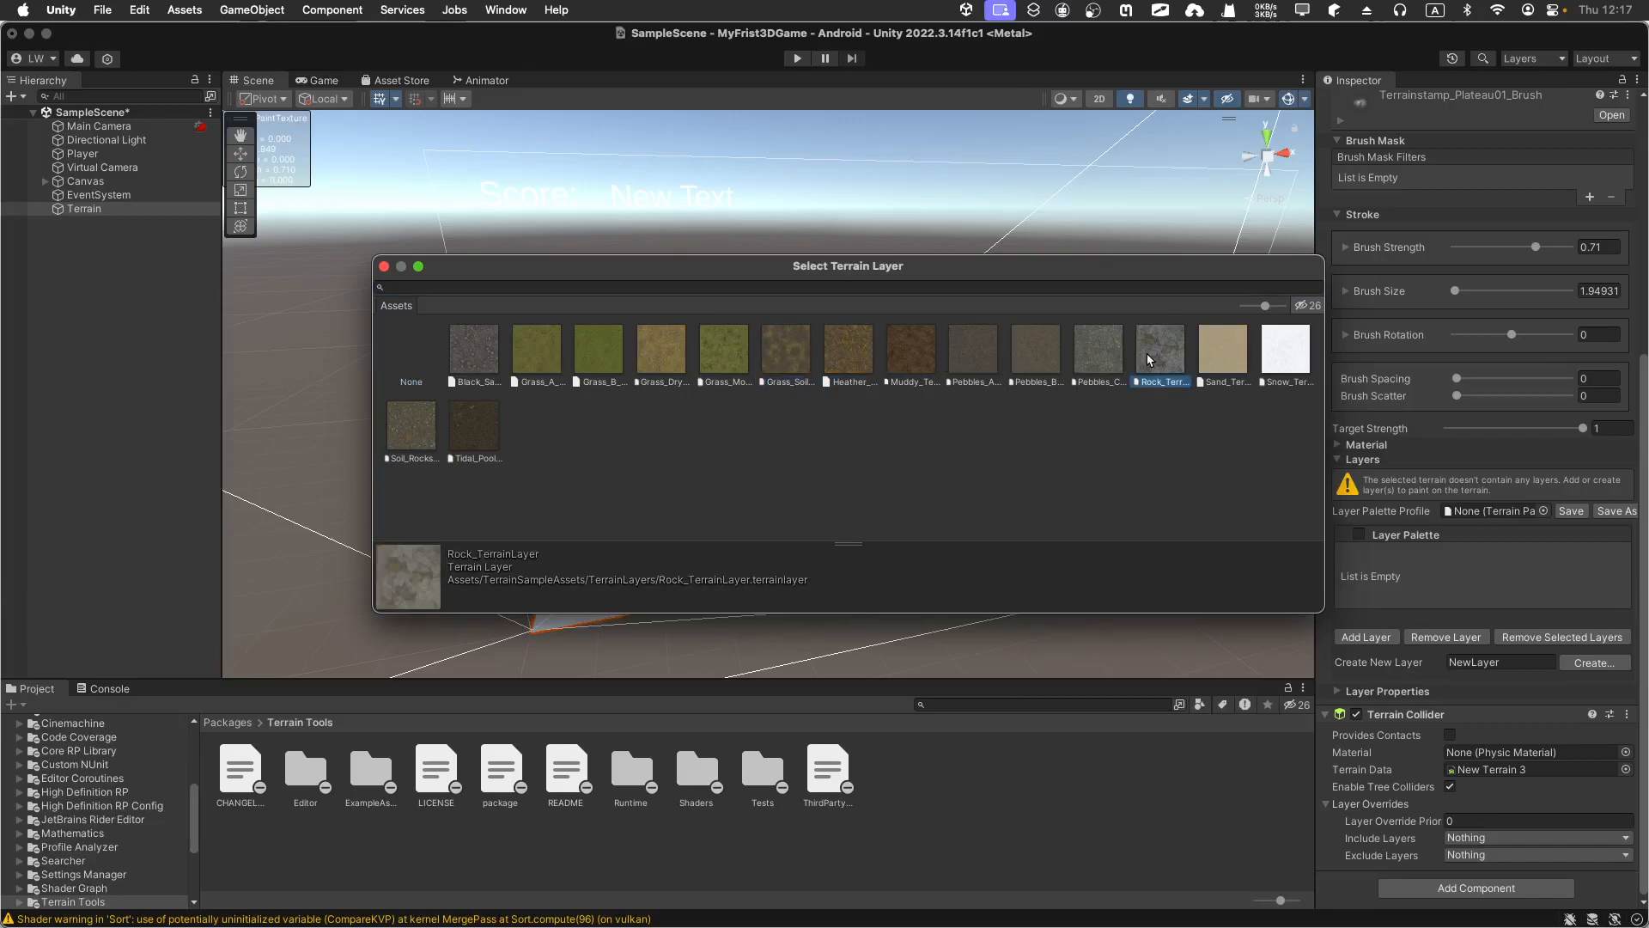
left_click(1023, 358)
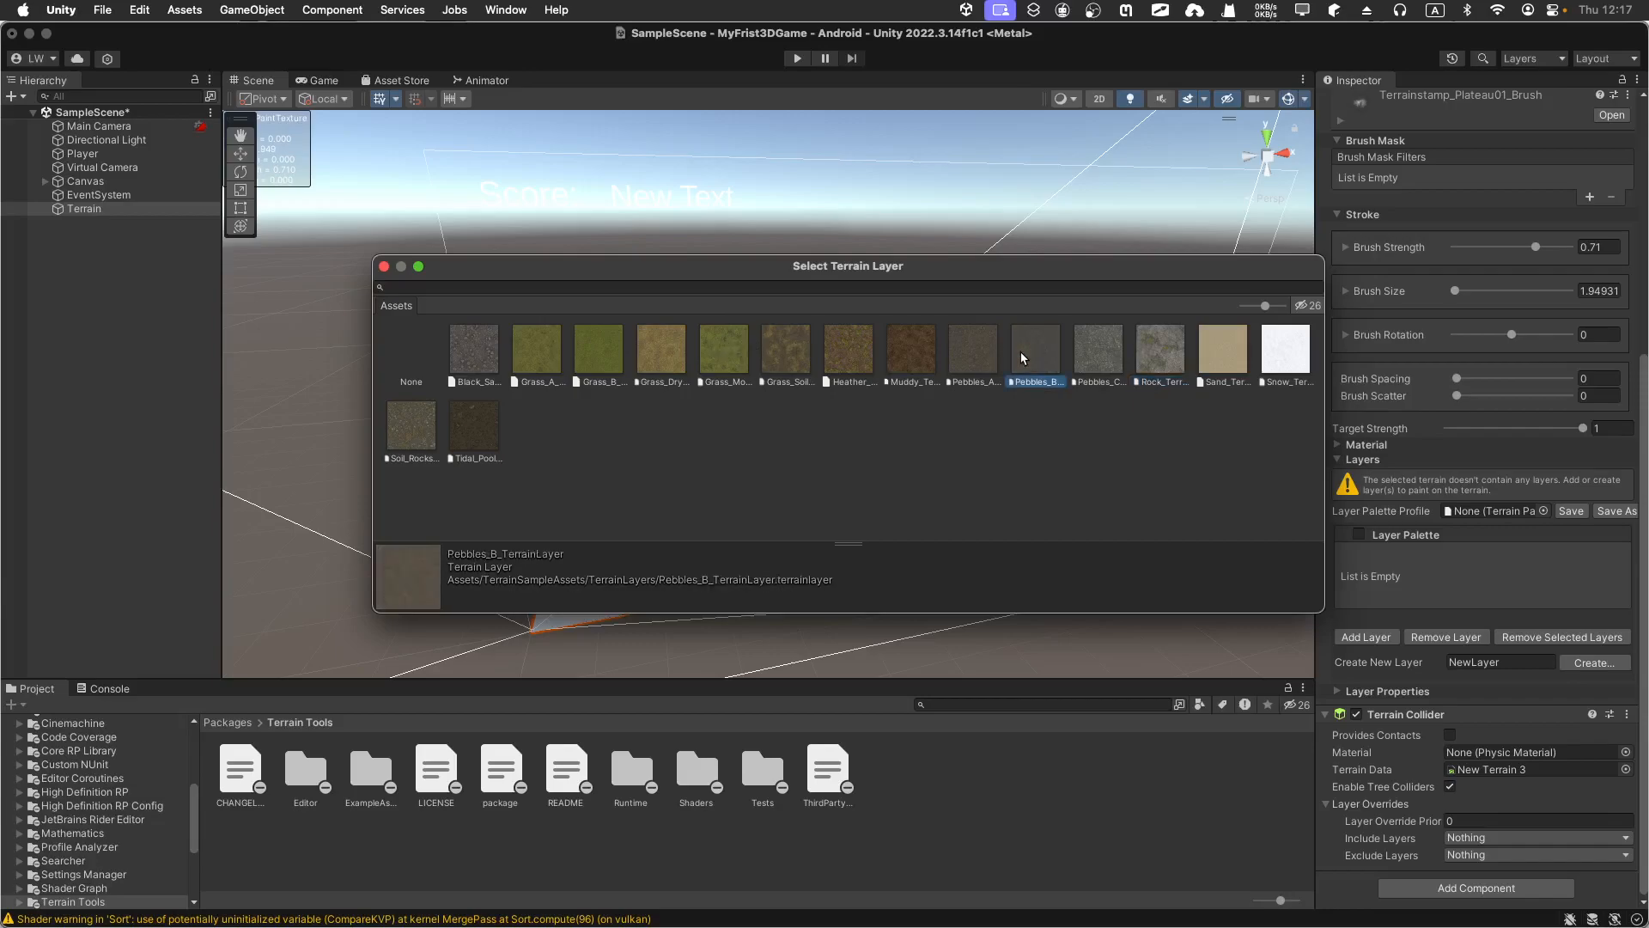
left_click(1143, 345)
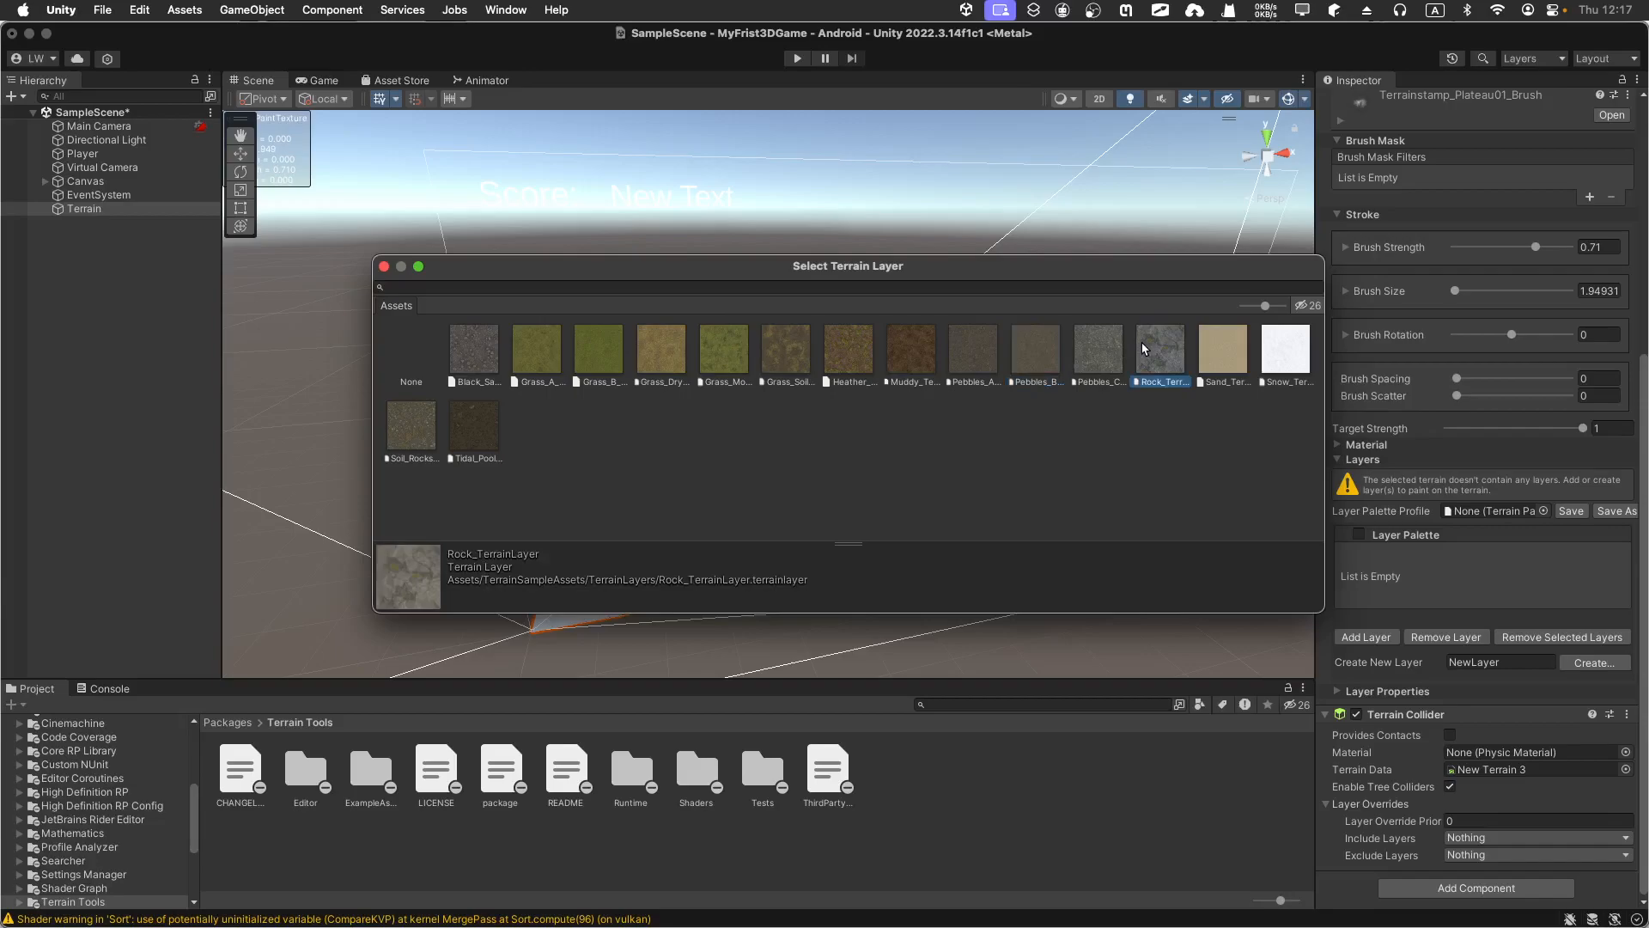
left_click(1097, 348)
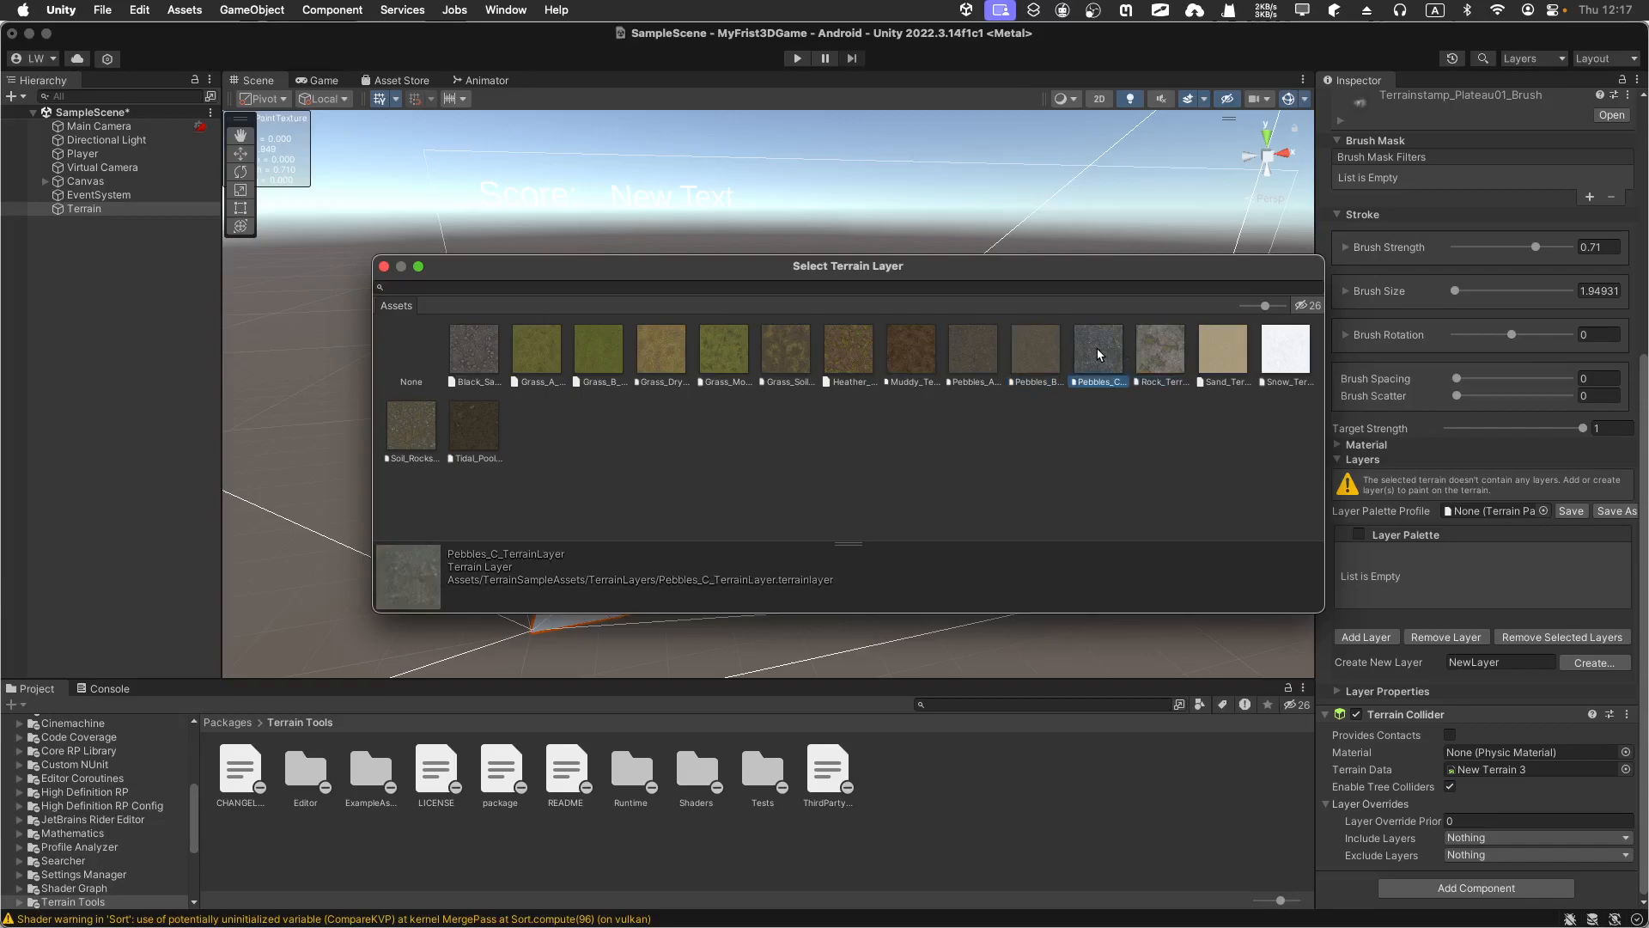
double_click(1098, 347)
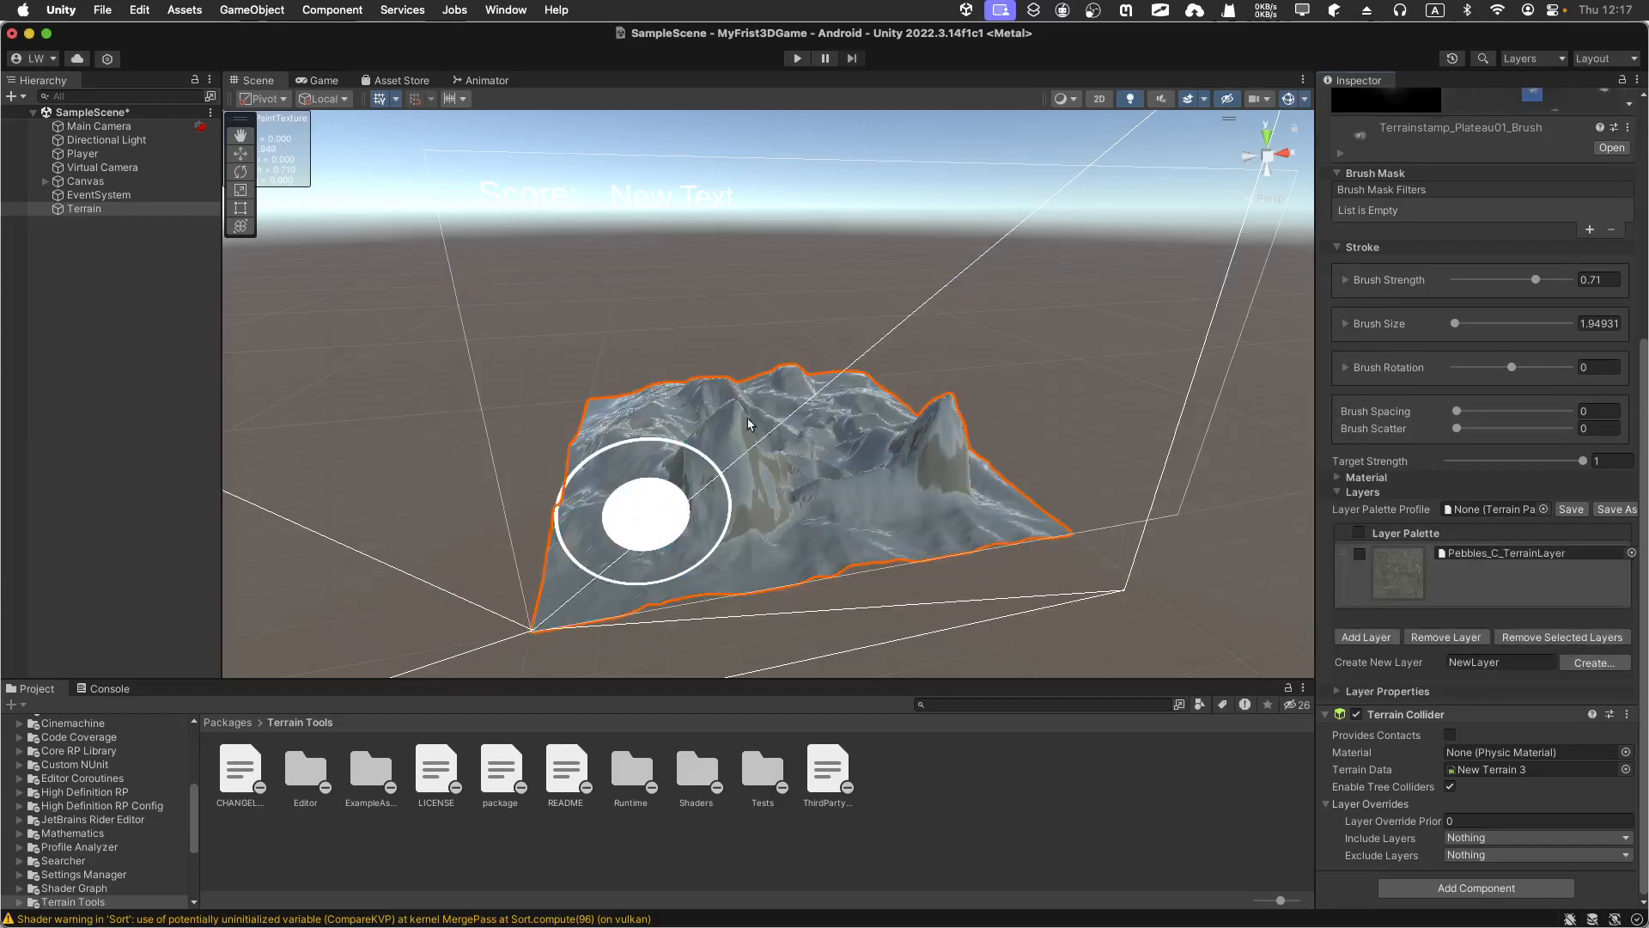
- Examine the textured mountains up close and from afar, and frame the Player on the terrain
scroll(823, 457, "up", 10)
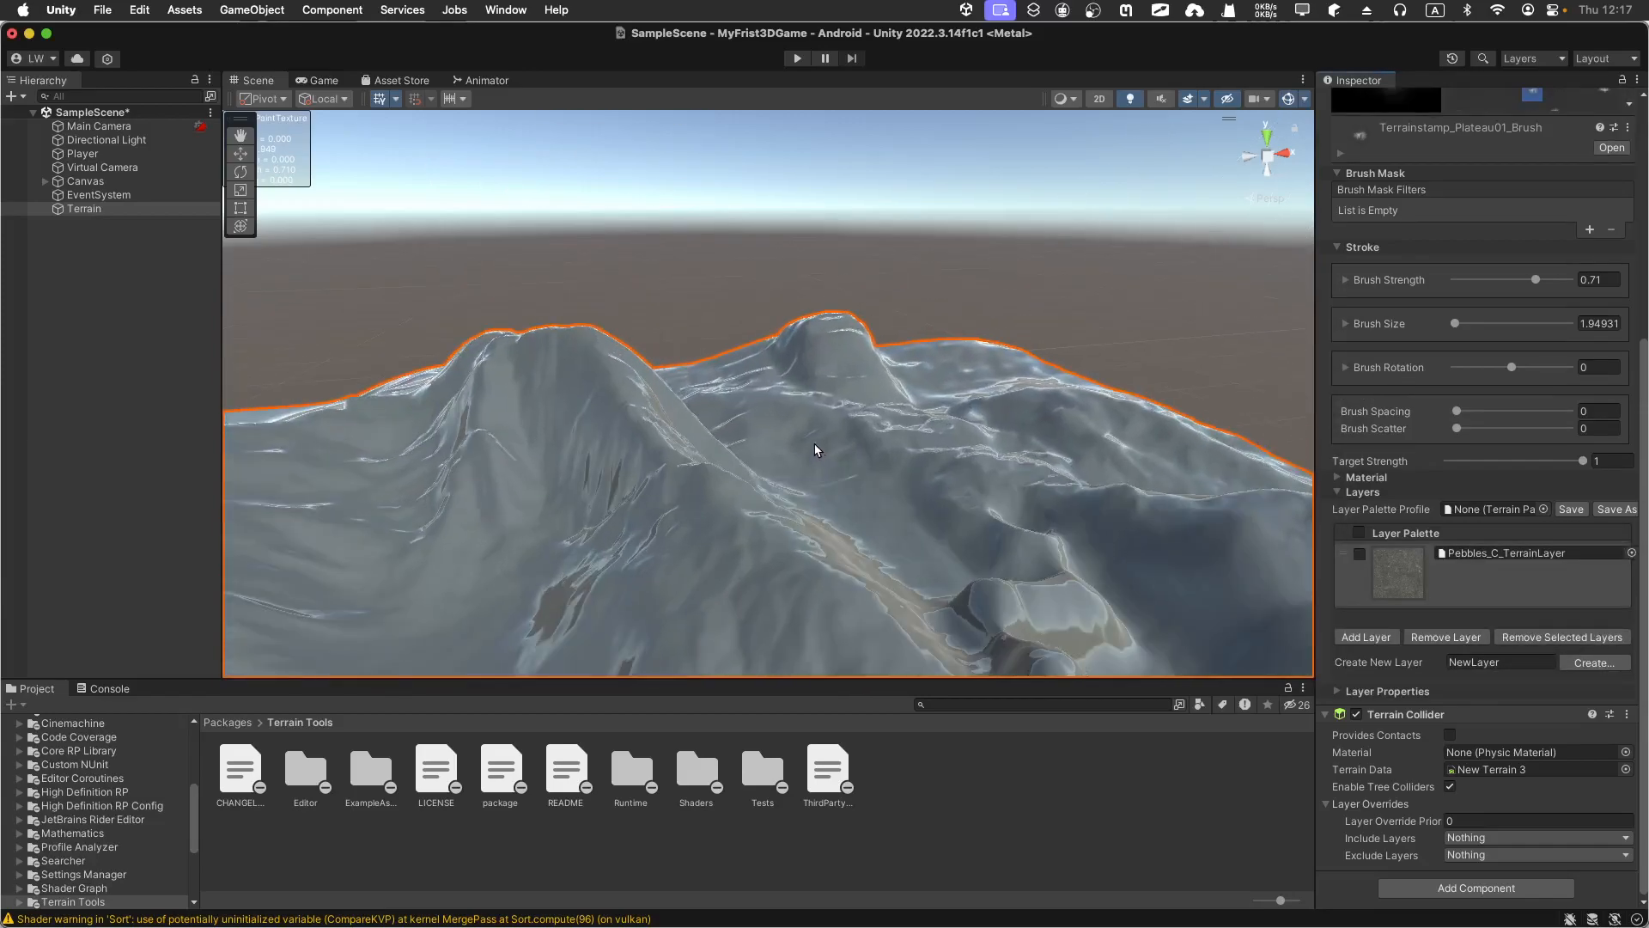
scroll(807, 438, "down", 8)
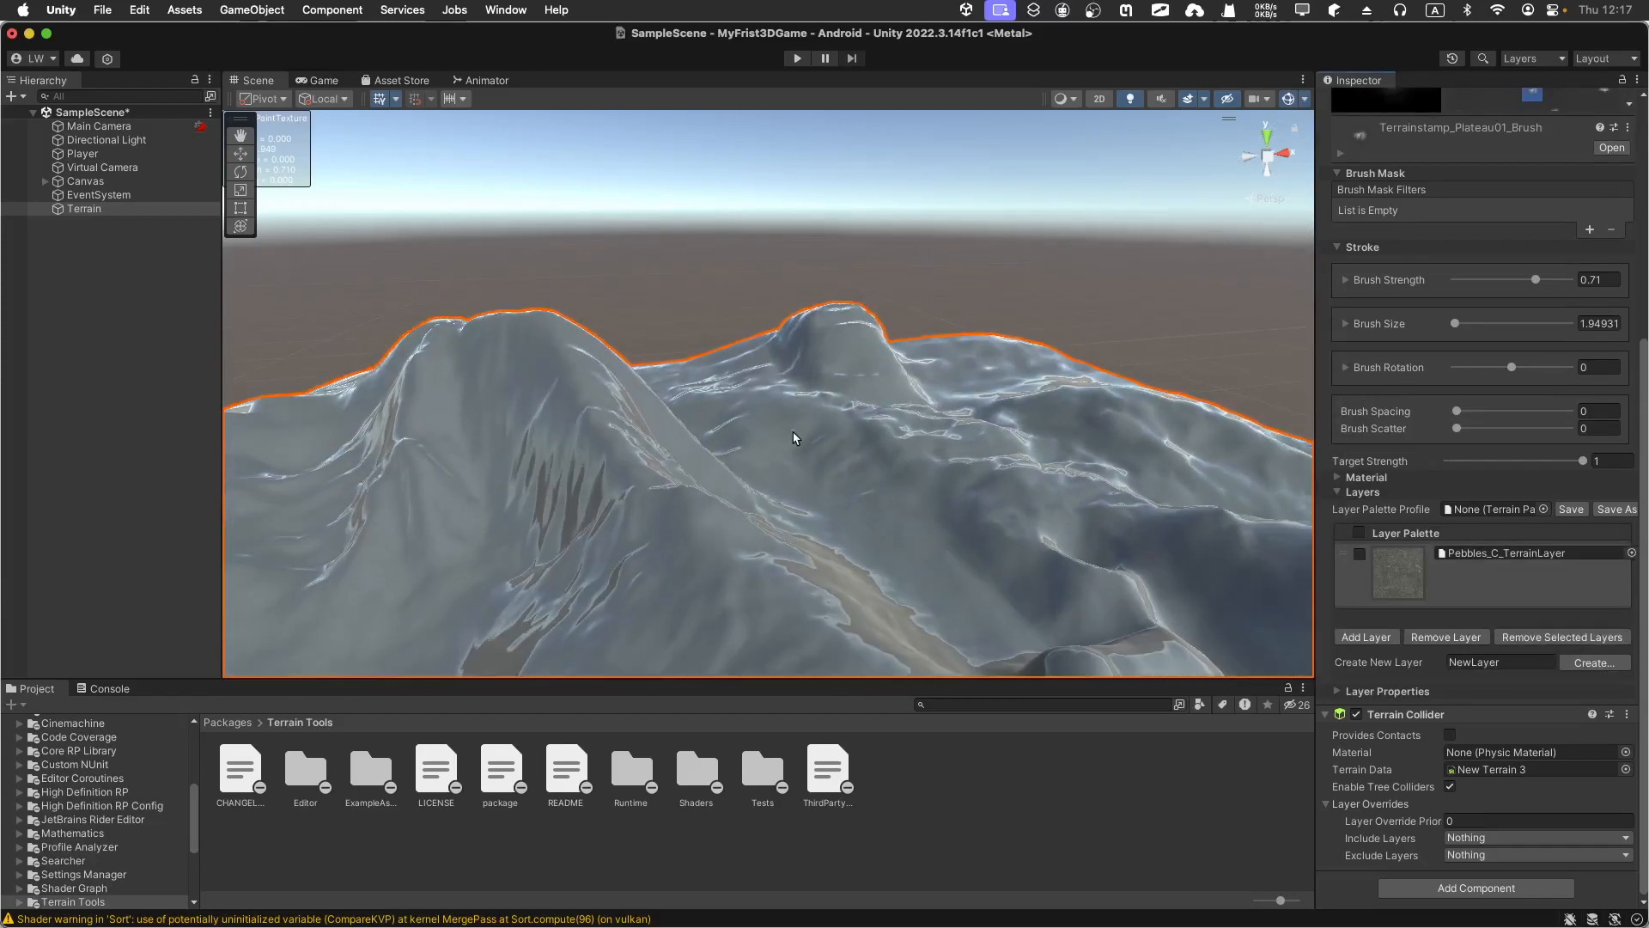
scroll(795, 430, "down", 10)
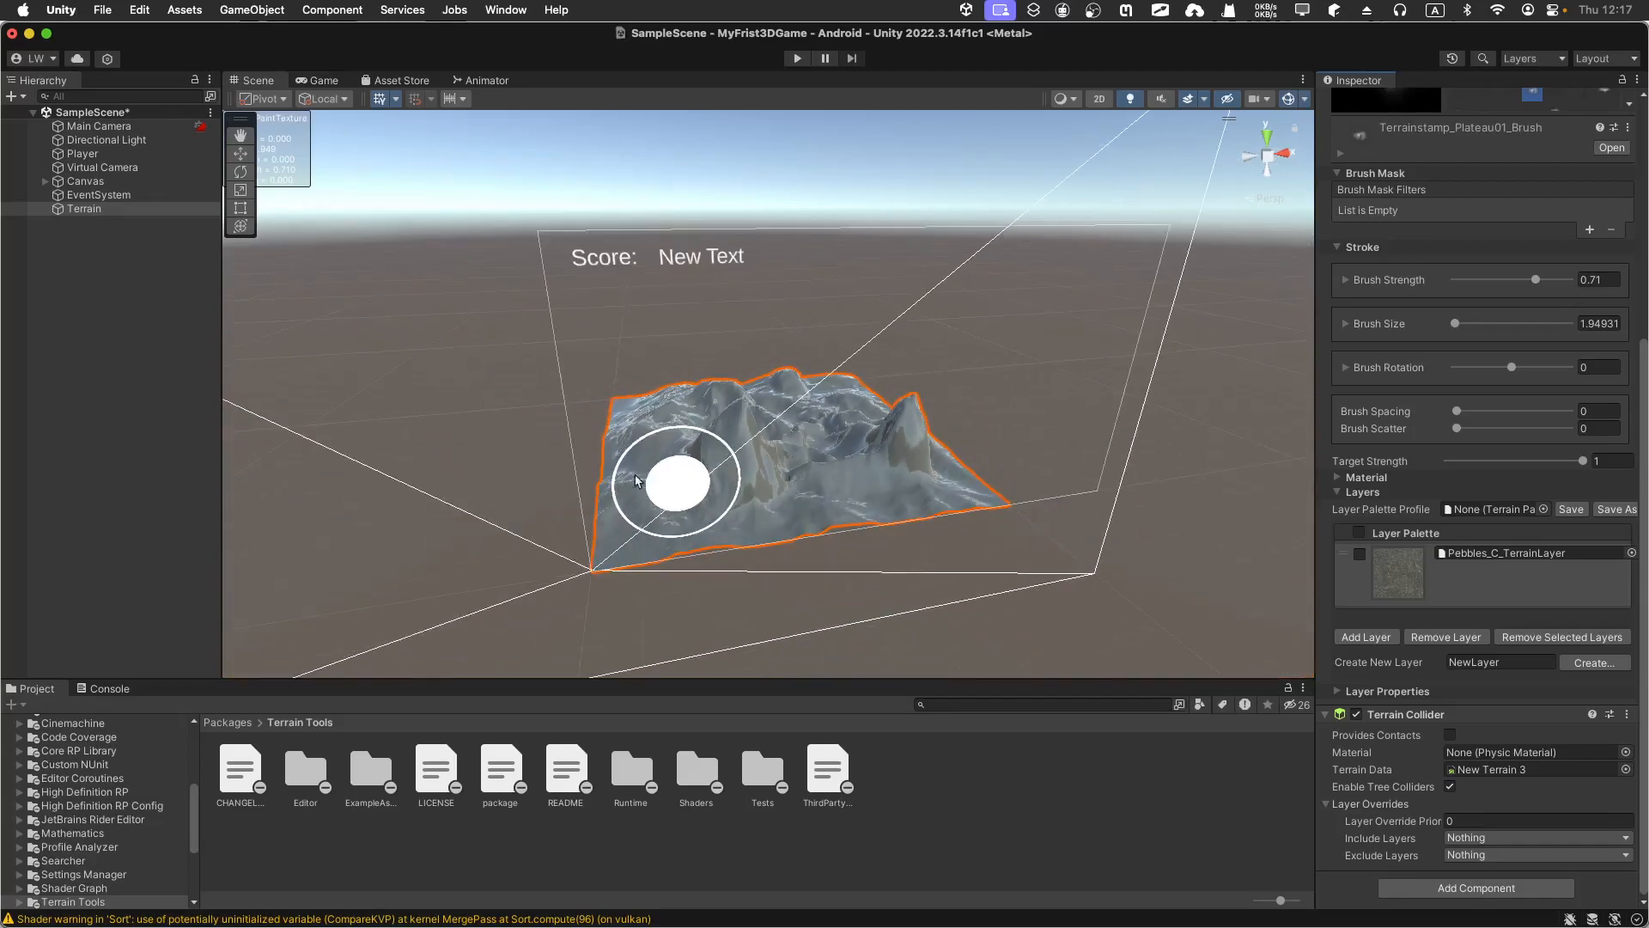
left_click_drag(703, 527, 694, 487, "alt")
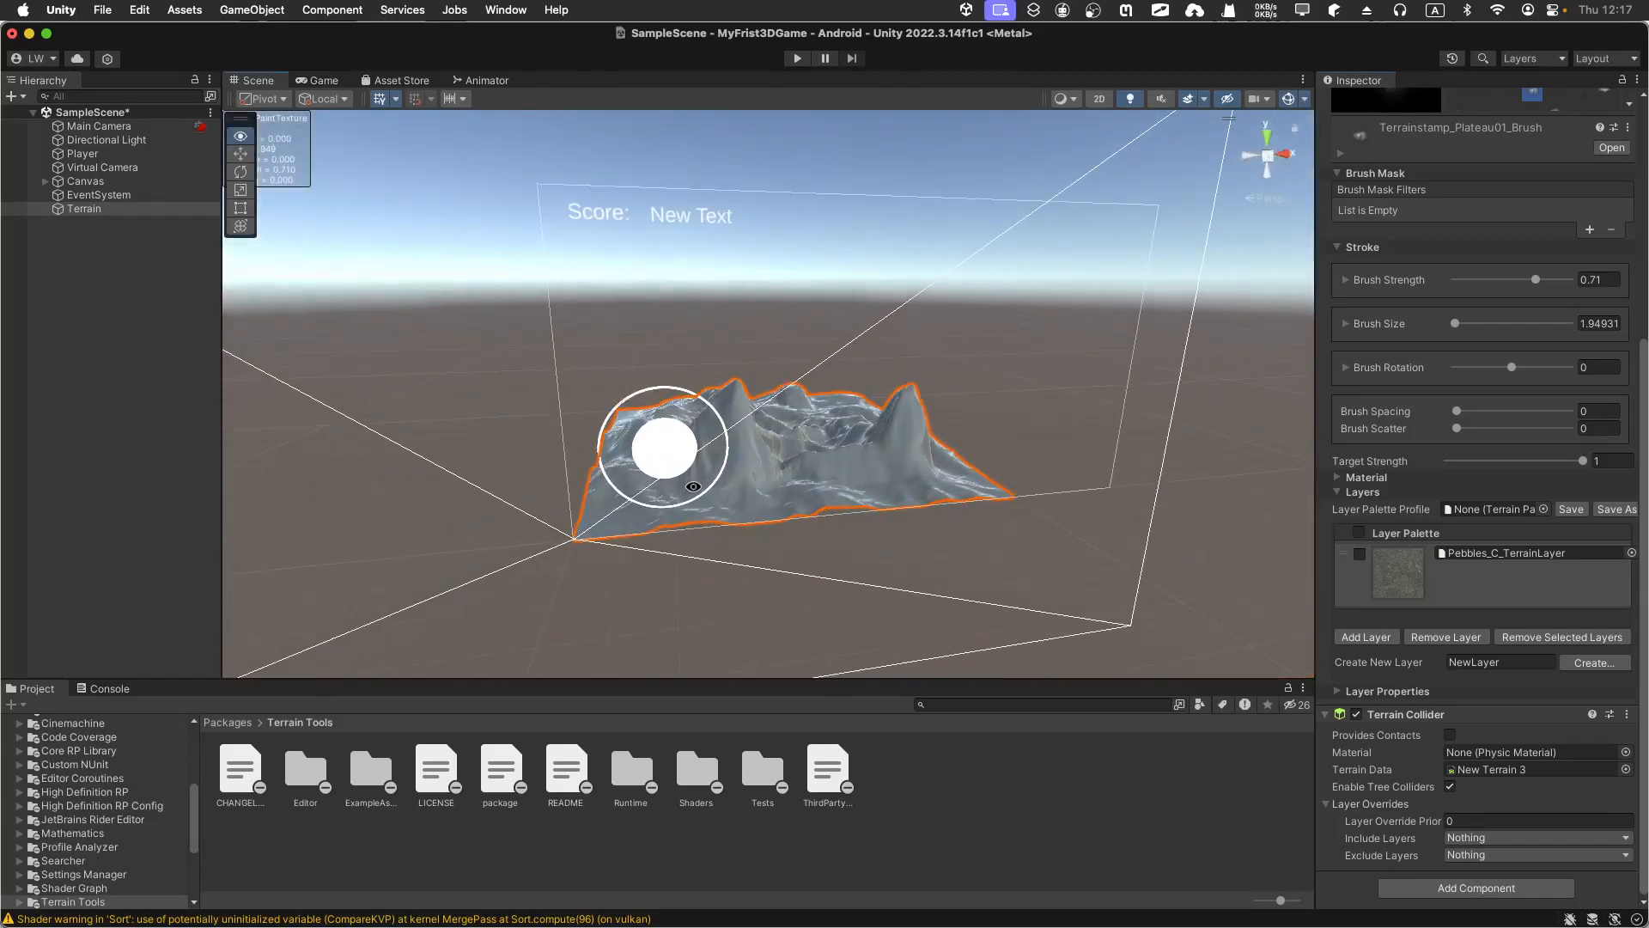
left_click(107, 155)
double_click(107, 156)
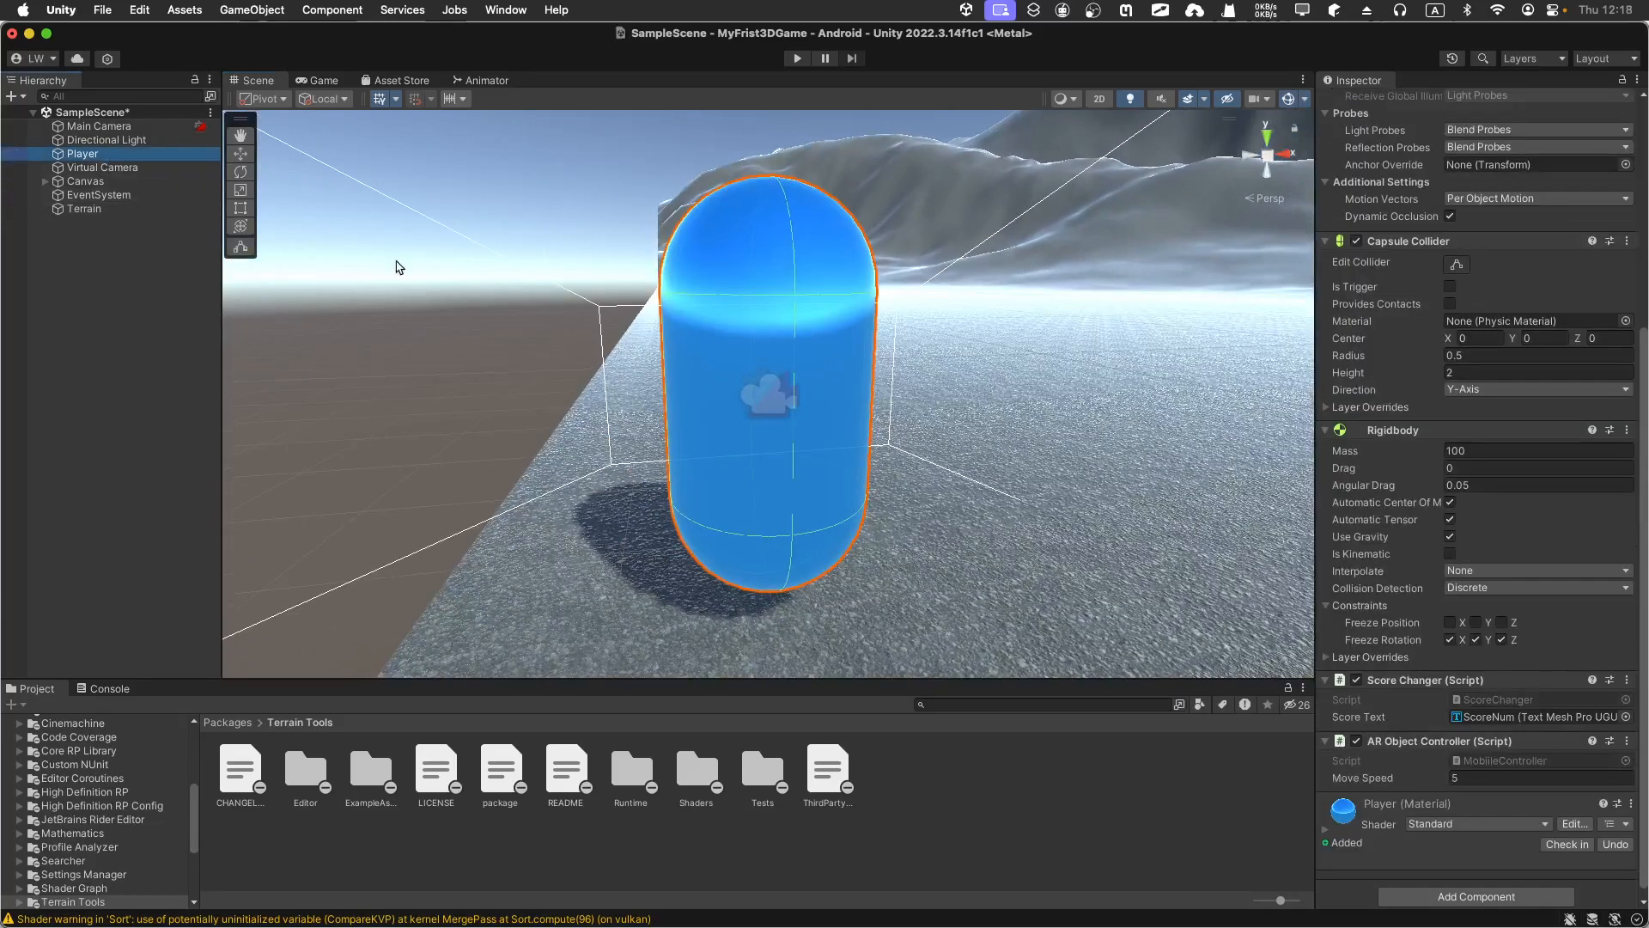
- Play the scene, move the player across the terrain with the on-screen joystick and stop play mode
left_click(795, 58)
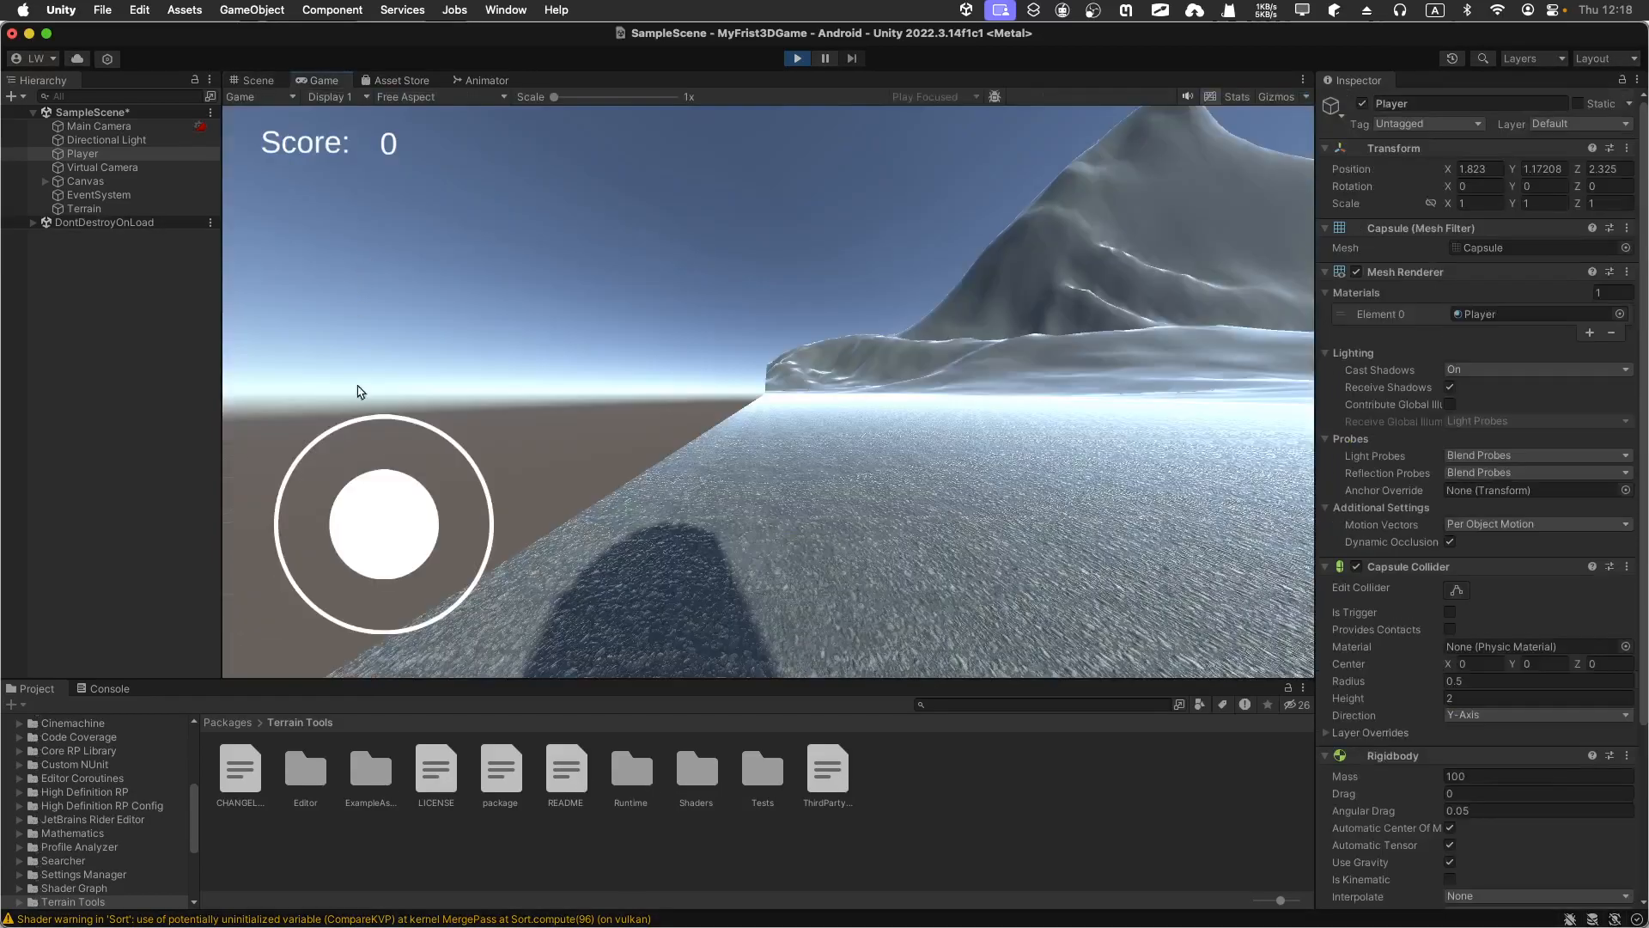
left_click_drag(384, 481, 721, 460)
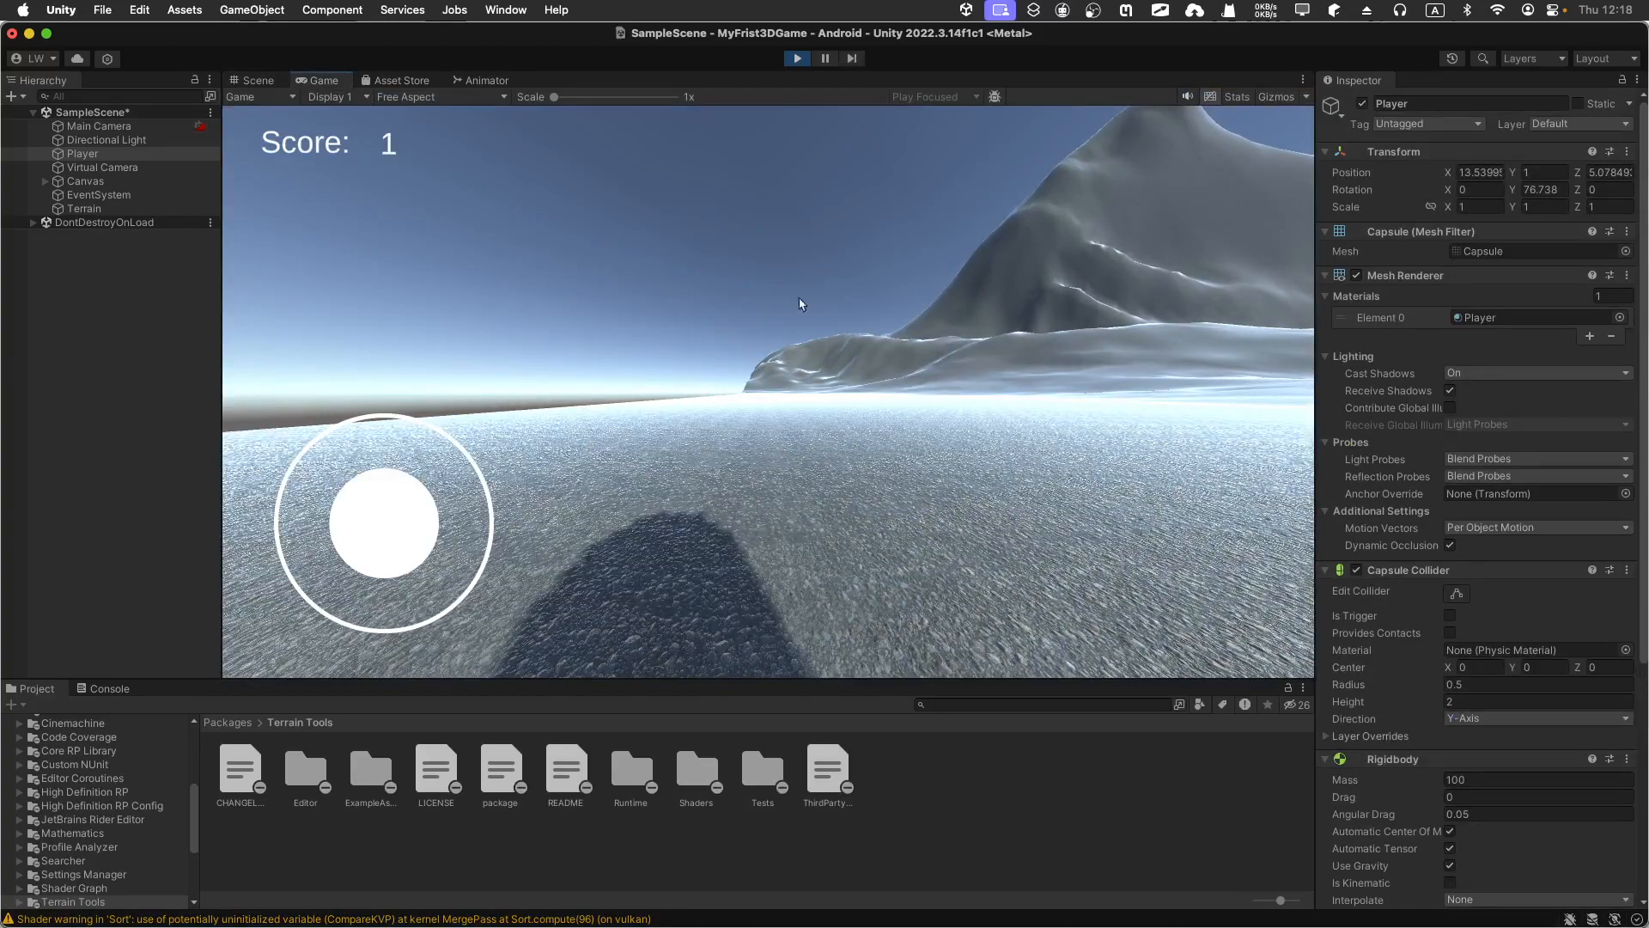
left_click(799, 61)
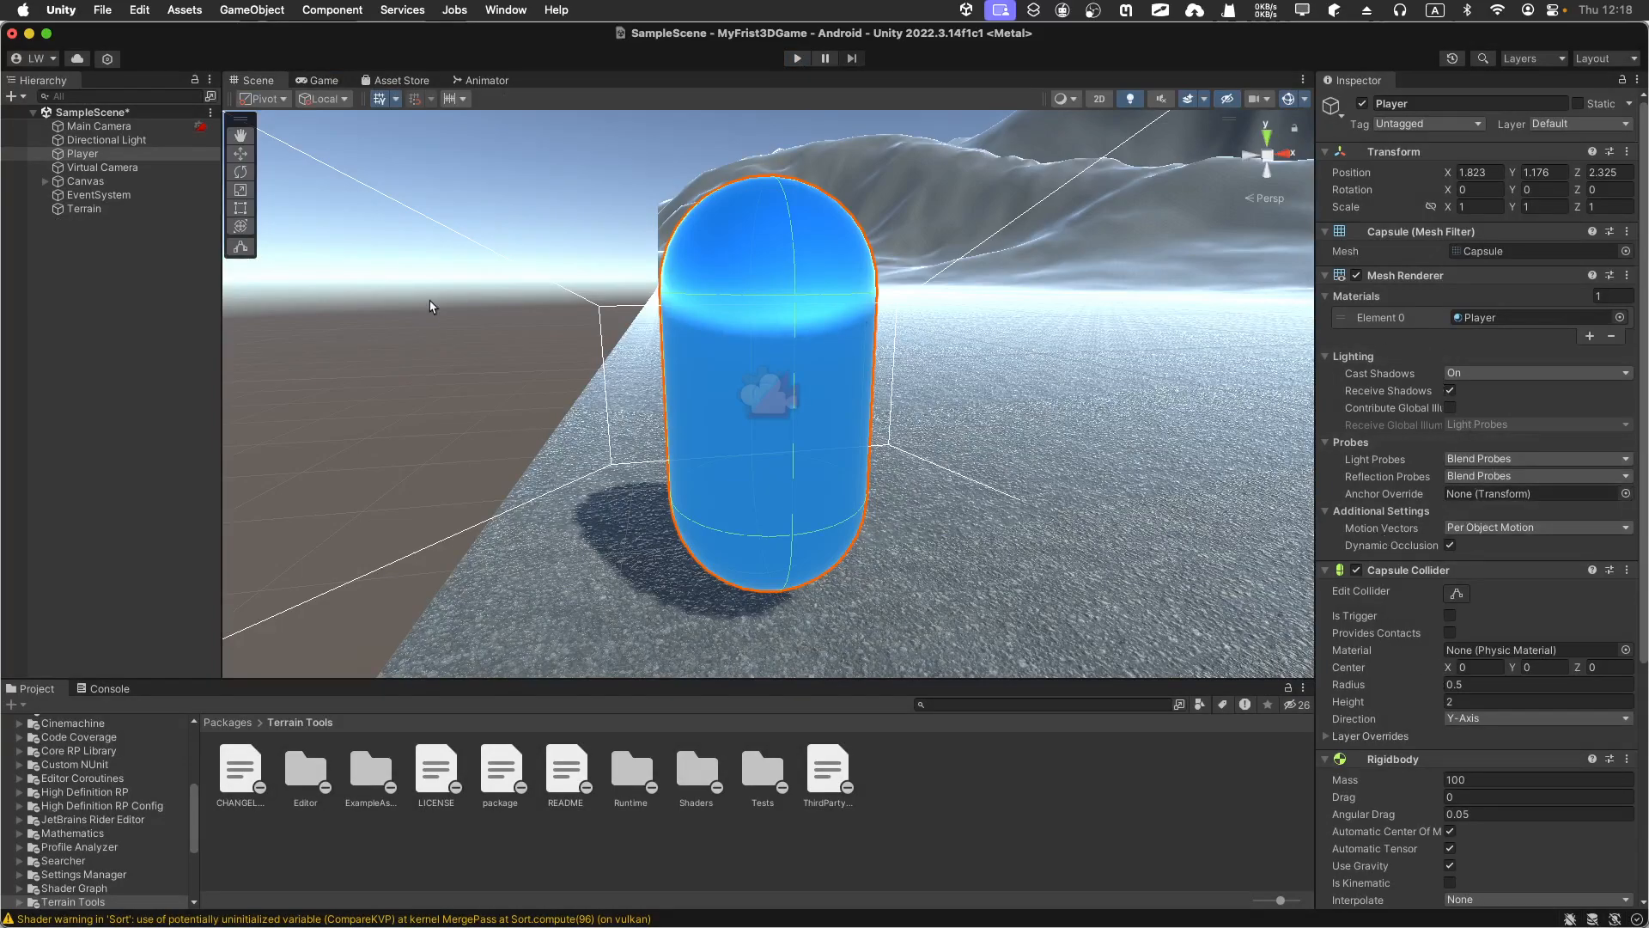
- Frame the Terrain and try to remove the selected layers from its layer palette
left_click(88, 209)
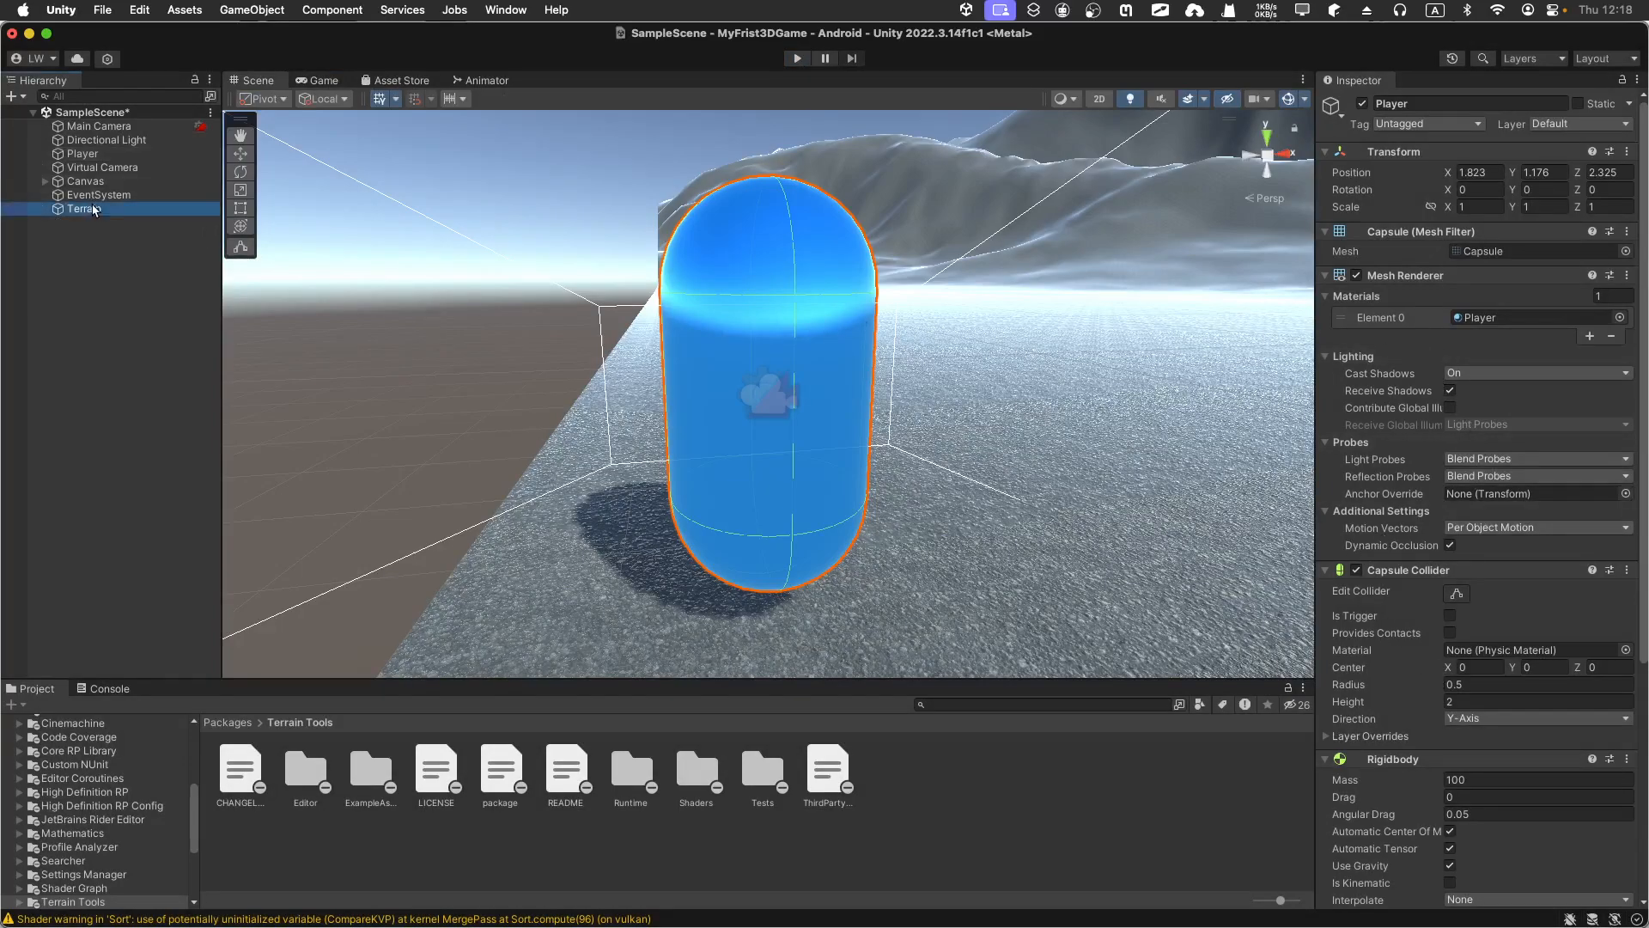
key("f")
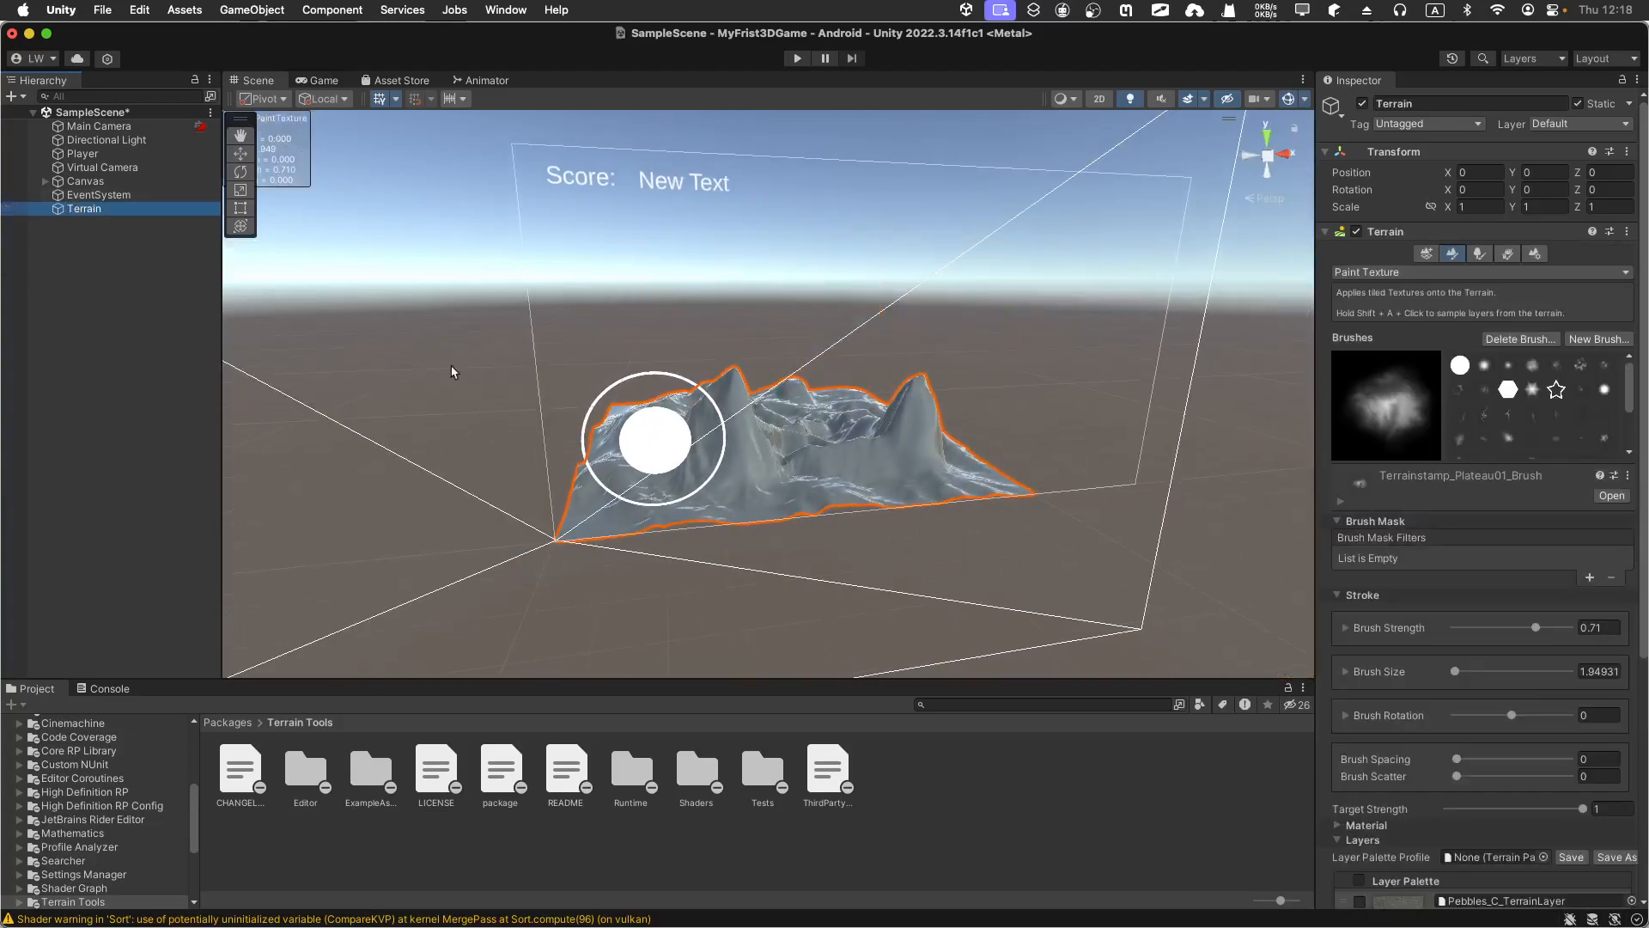
scroll(1432, 537, "down", 7)
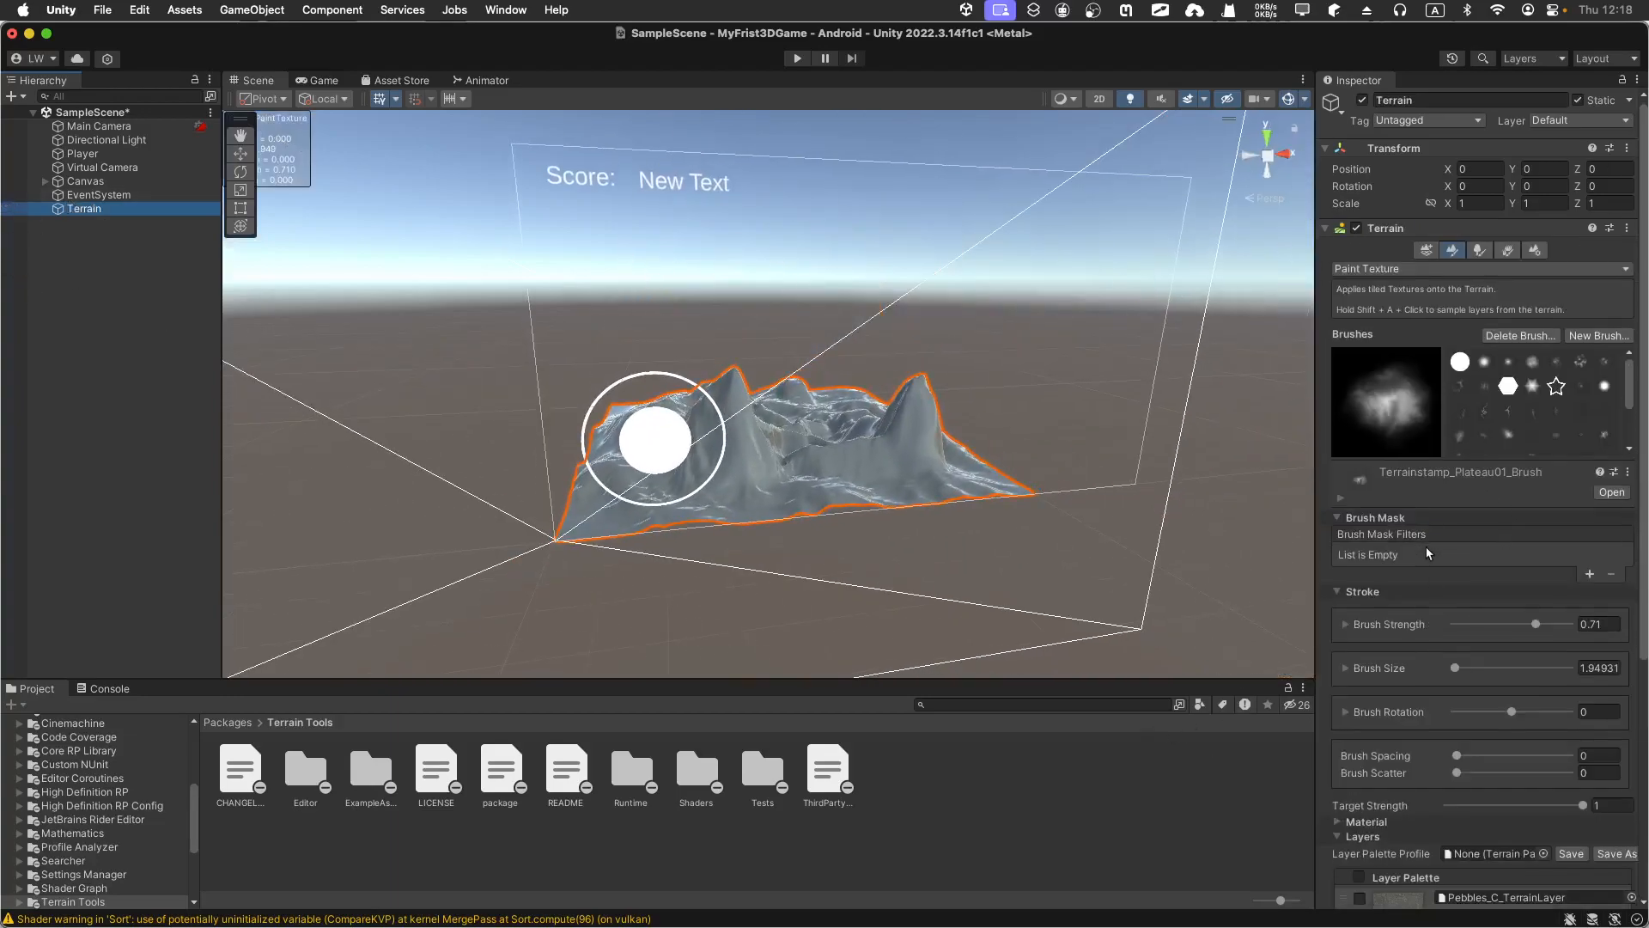
scroll(1429, 573, "down", 2)
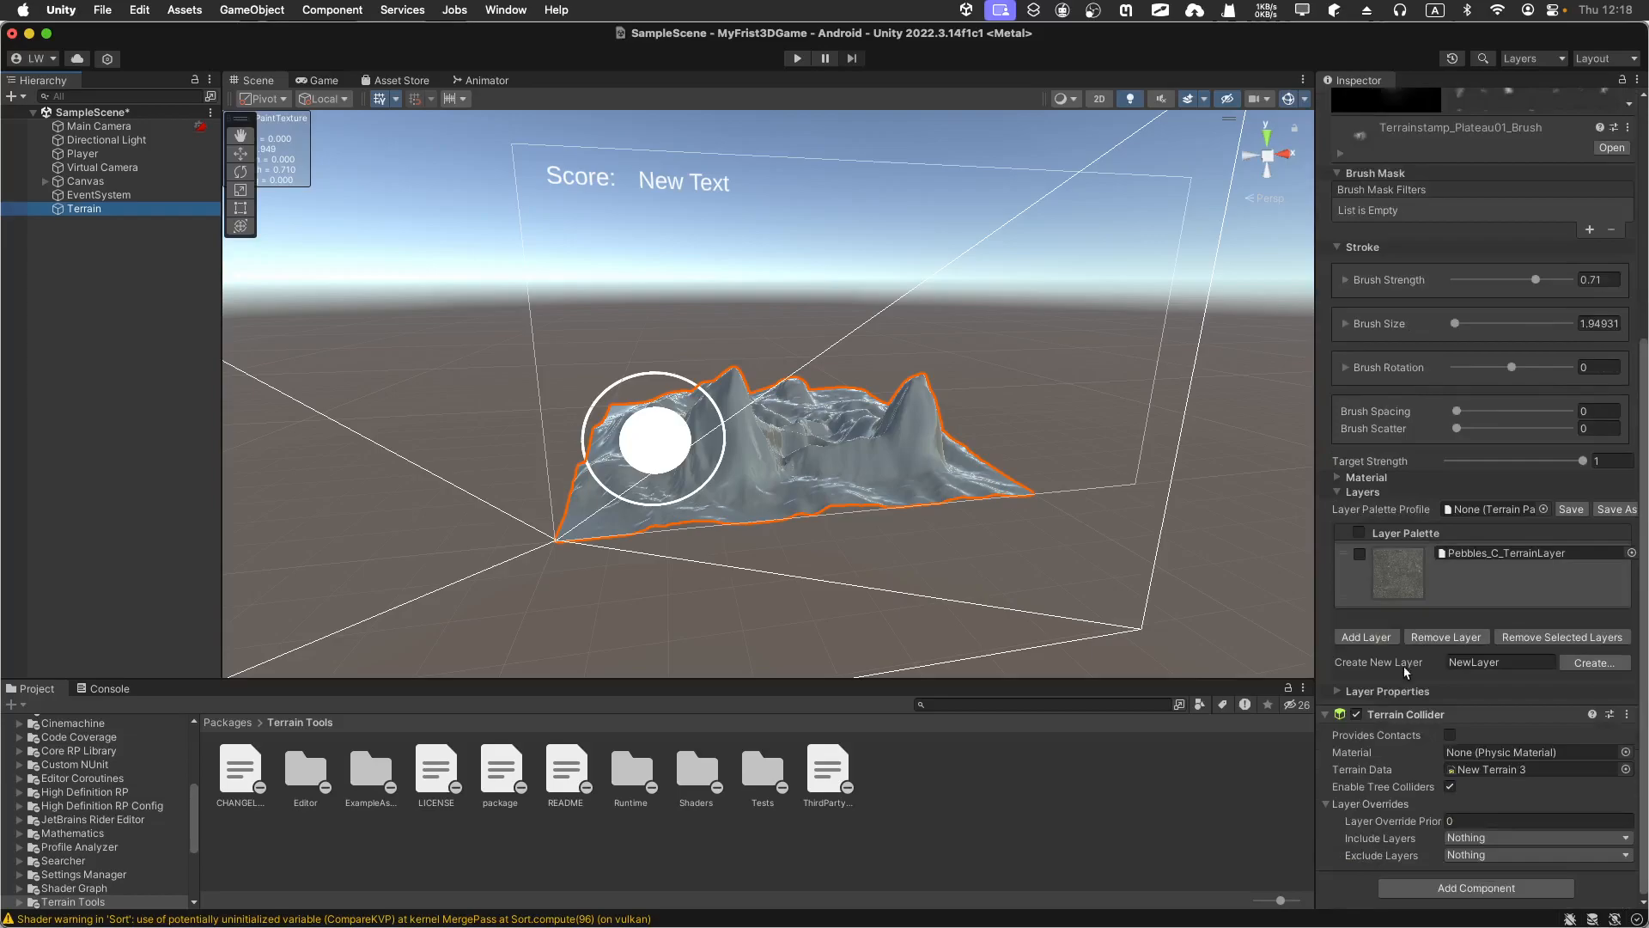
left_click(1521, 640)
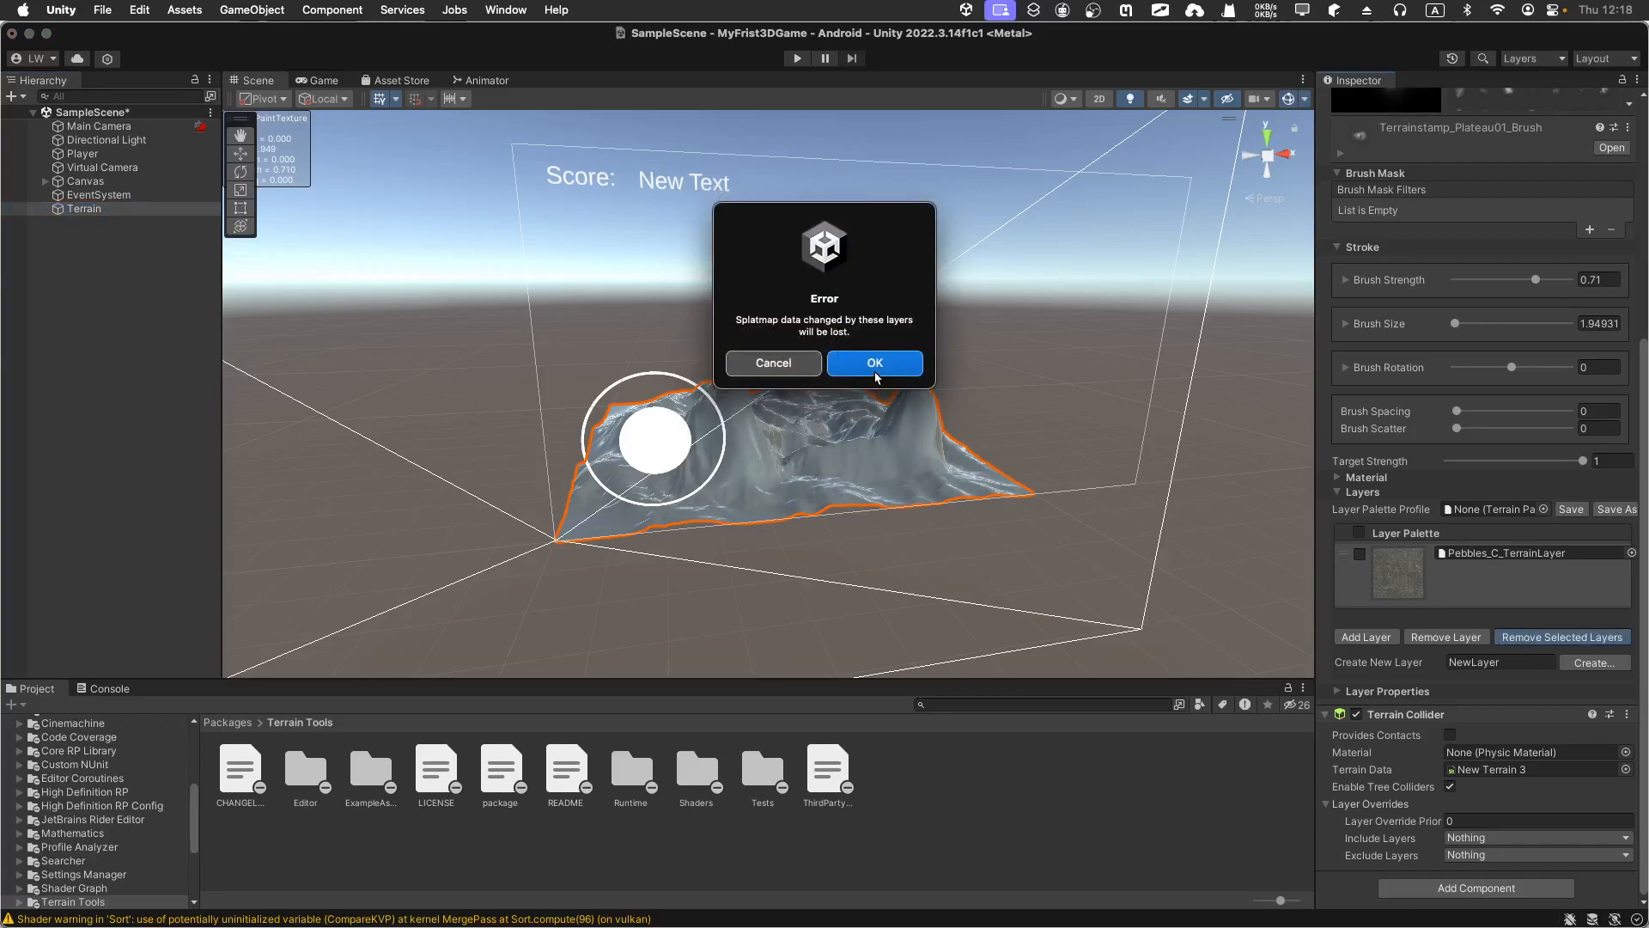
left_click(837, 362)
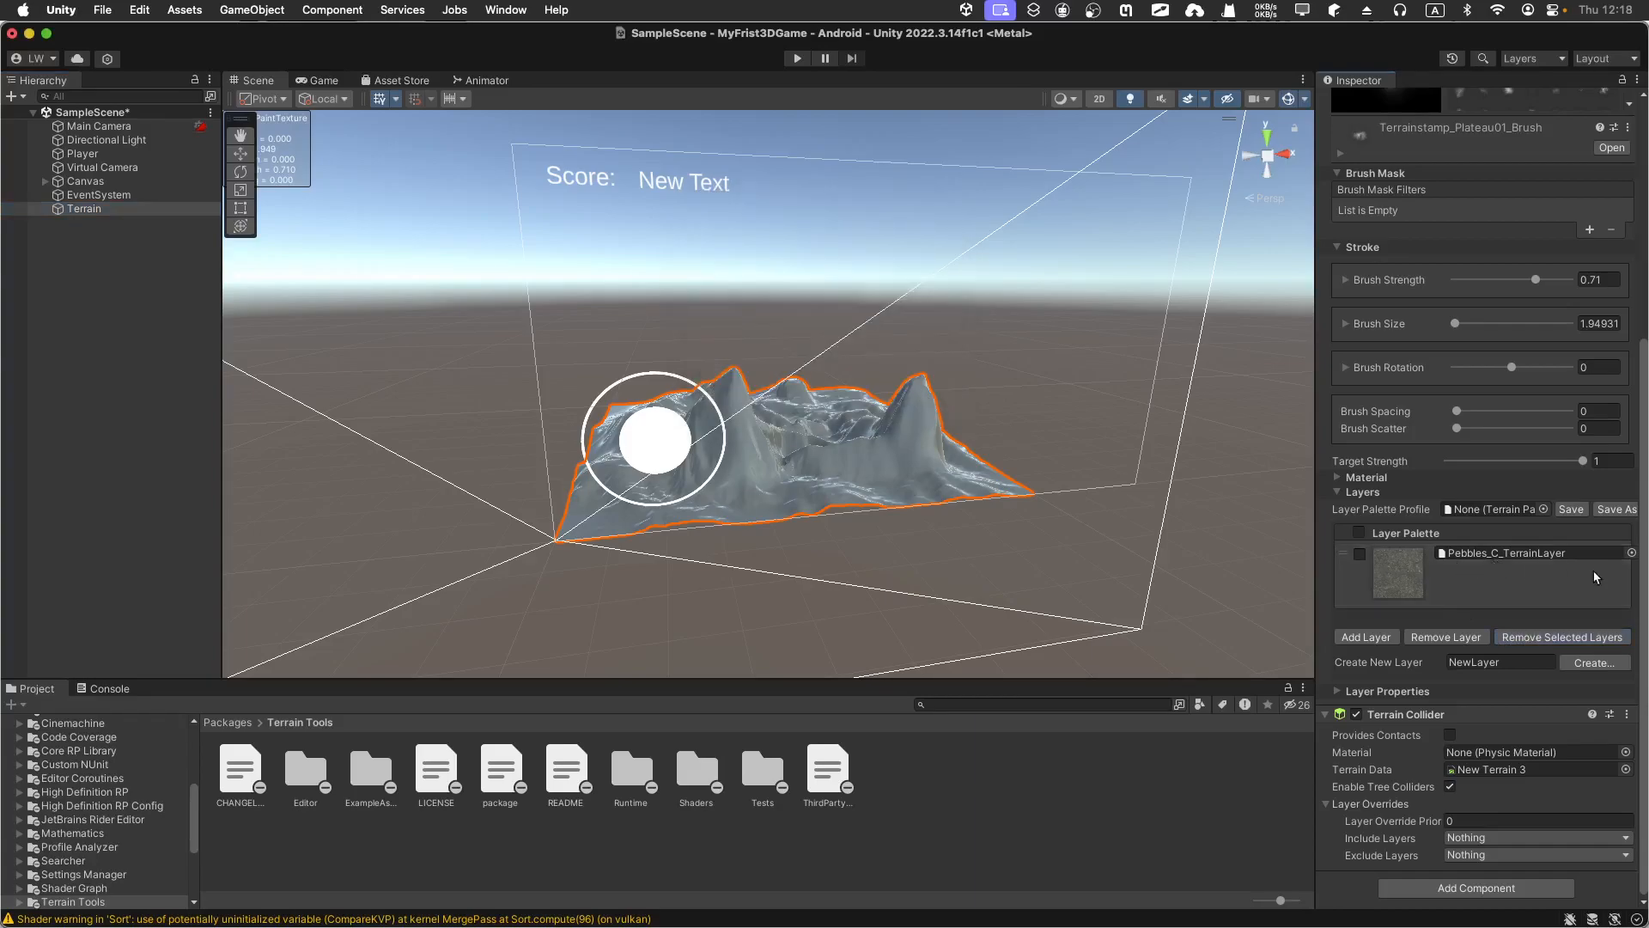
- Inspect the Pebbles_C_TerrainLayer asset, return to the Terrain and open the choice of replacement layers for its palette entry
double_click(1564, 556)
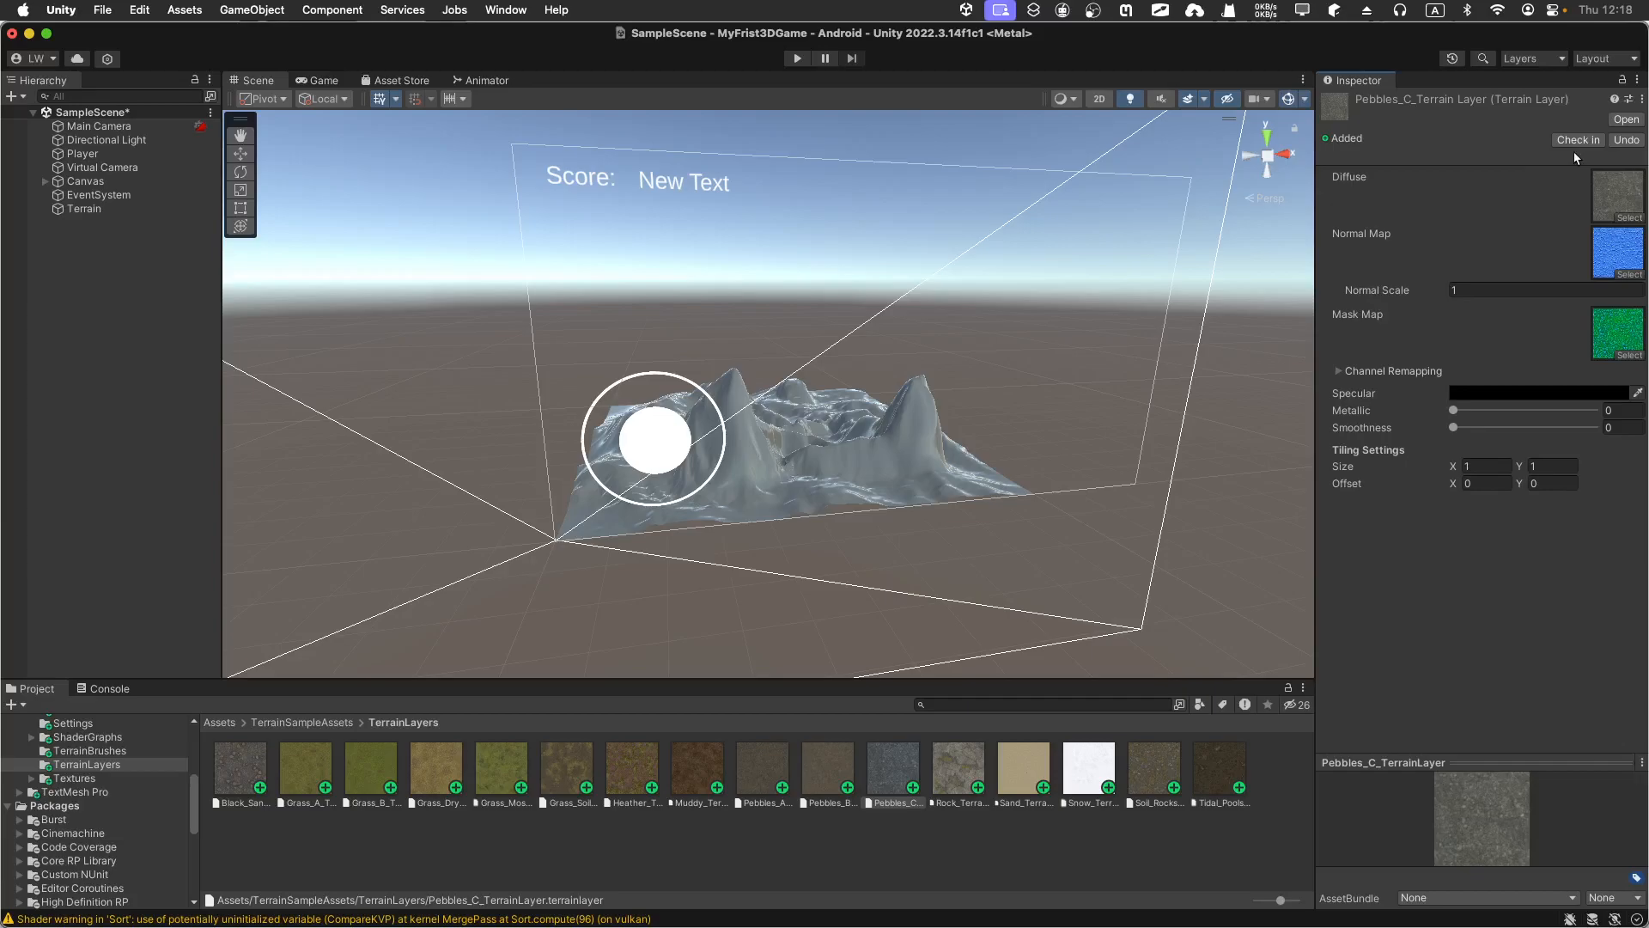
left_click(99, 209)
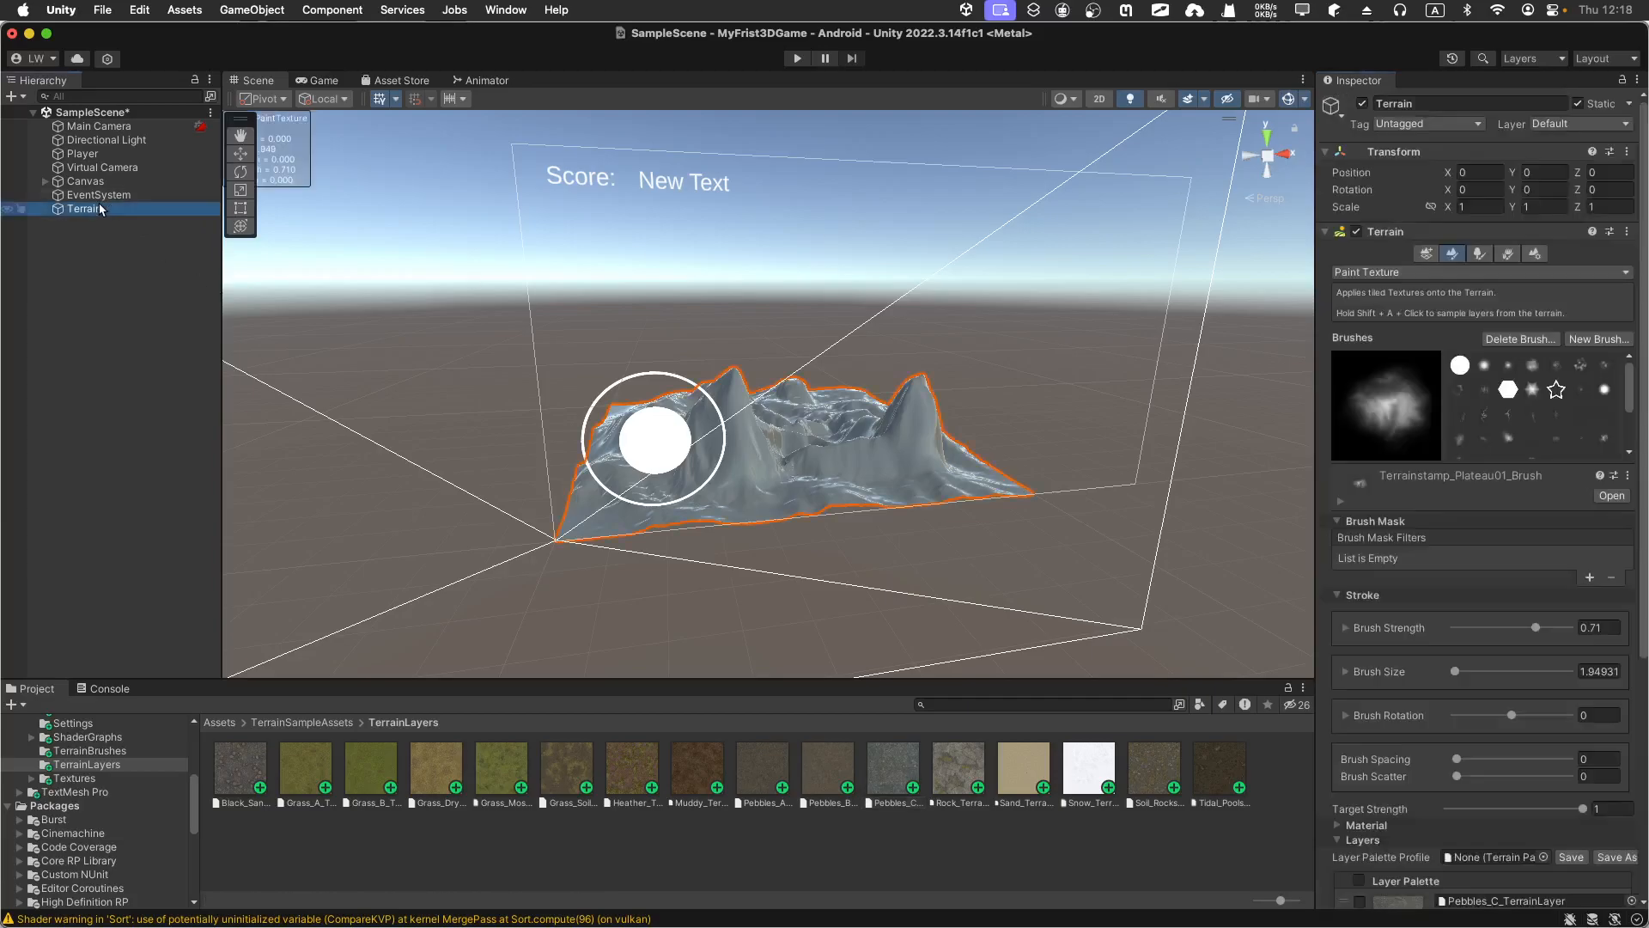
scroll(1526, 487, "down", 5)
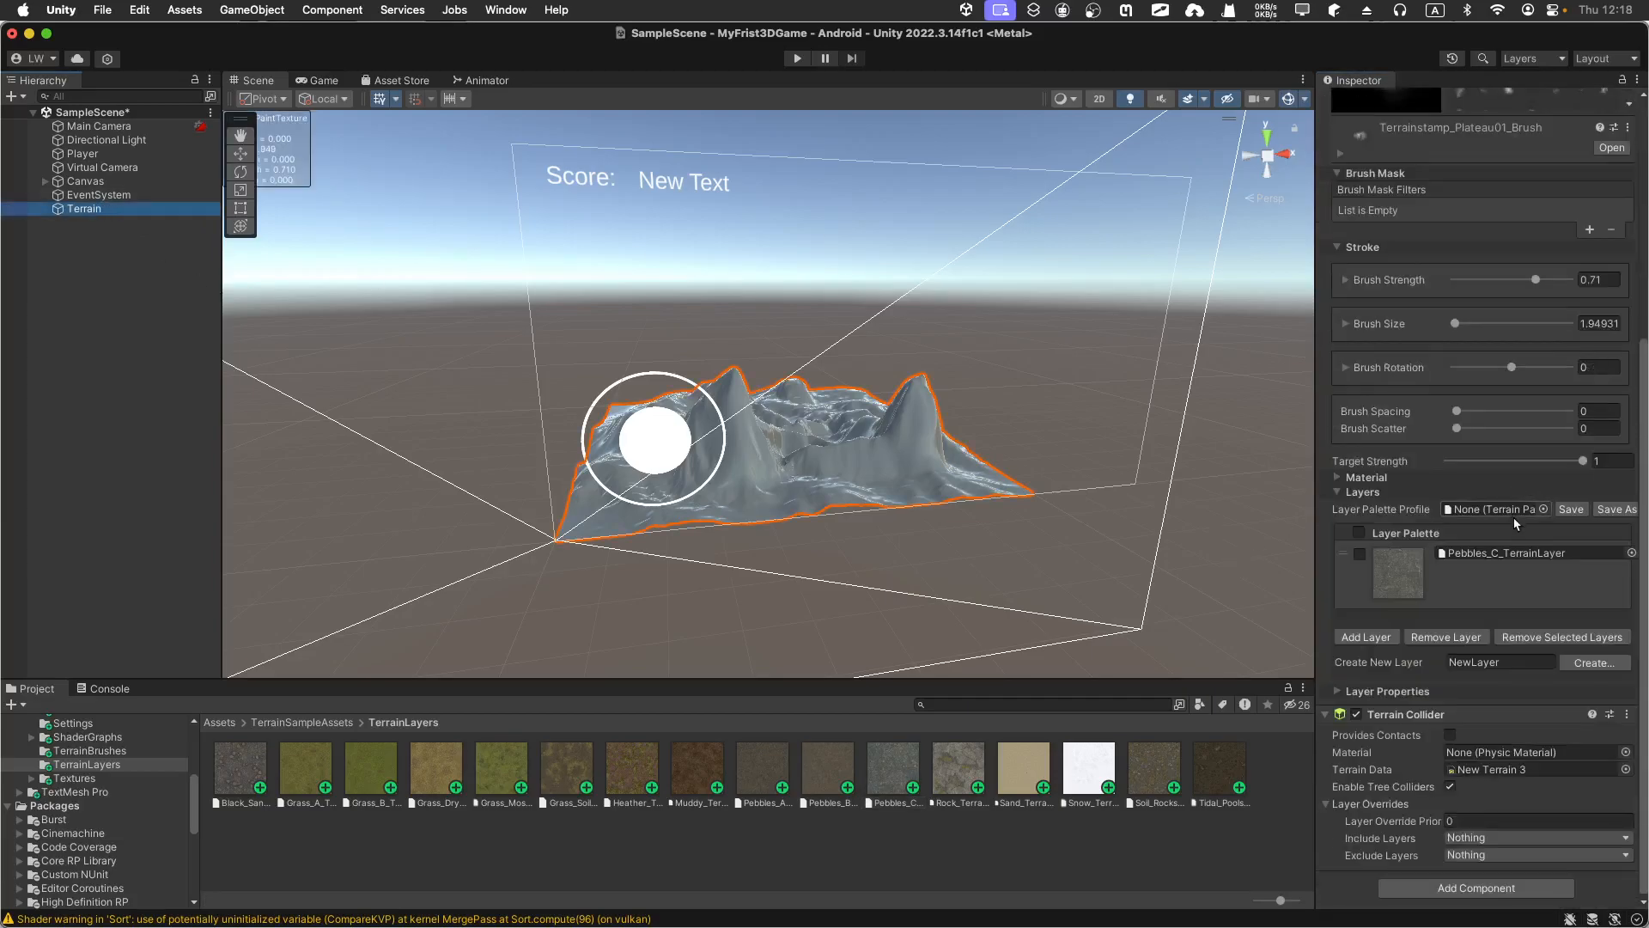
left_click(1631, 554)
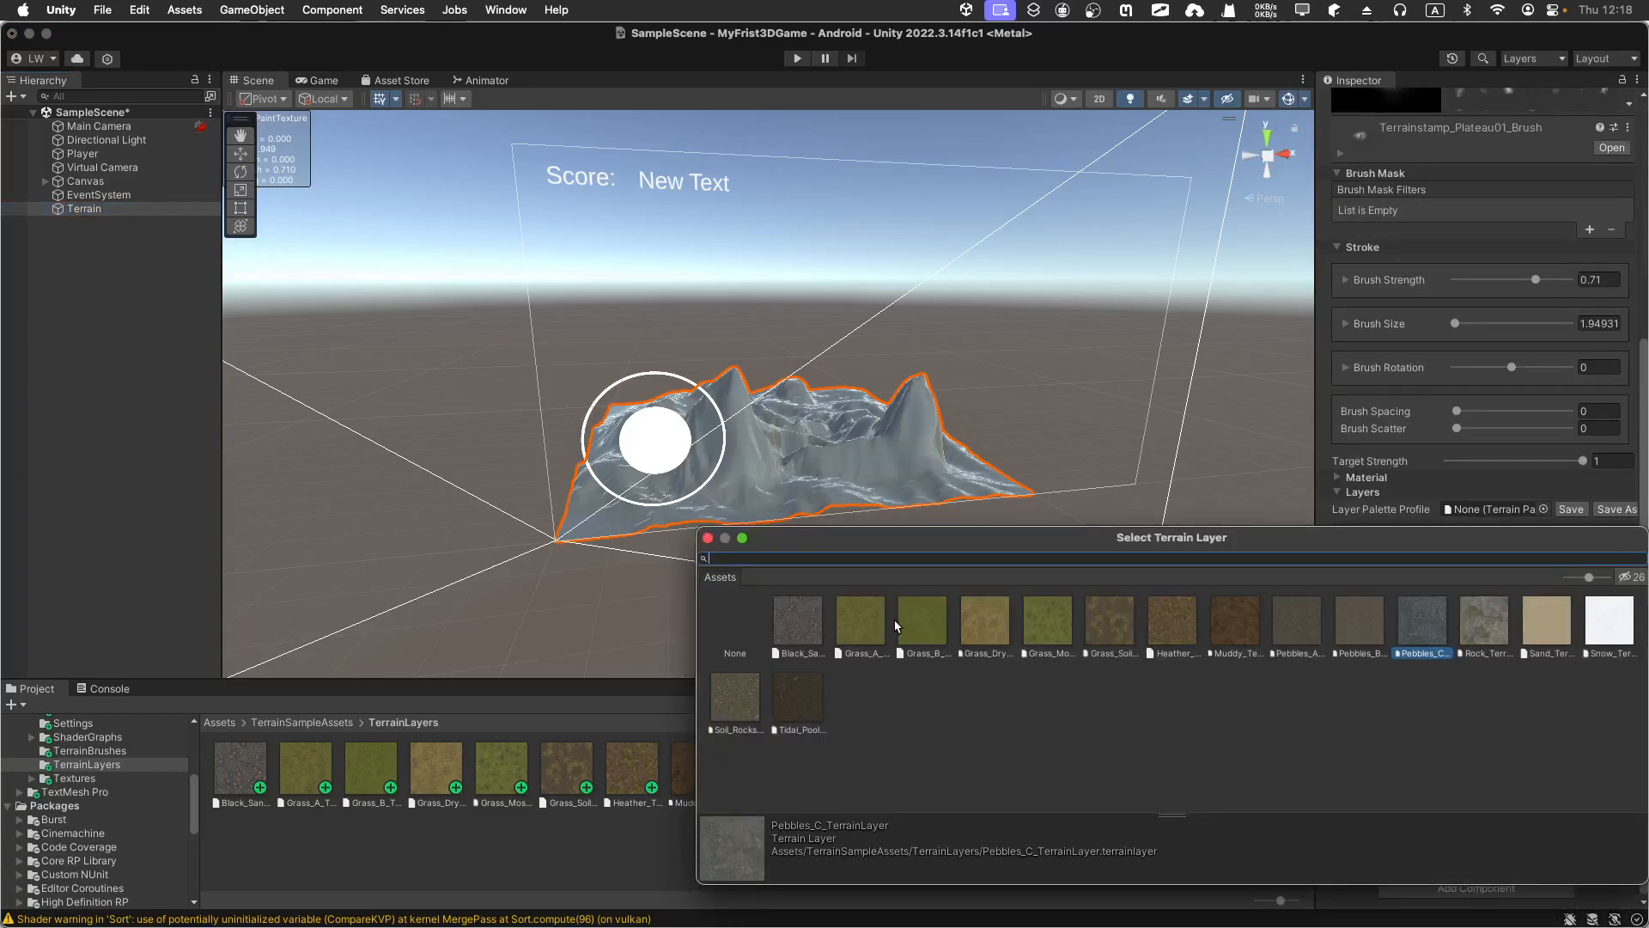
- Preview the dry grass, mossy grass, grass soil, heather, muddy, Pebbles_A and Pebbles_B layers on the mountains
left_click(984, 637)
left_click(1039, 636)
left_click(1127, 634)
left_click(1167, 634)
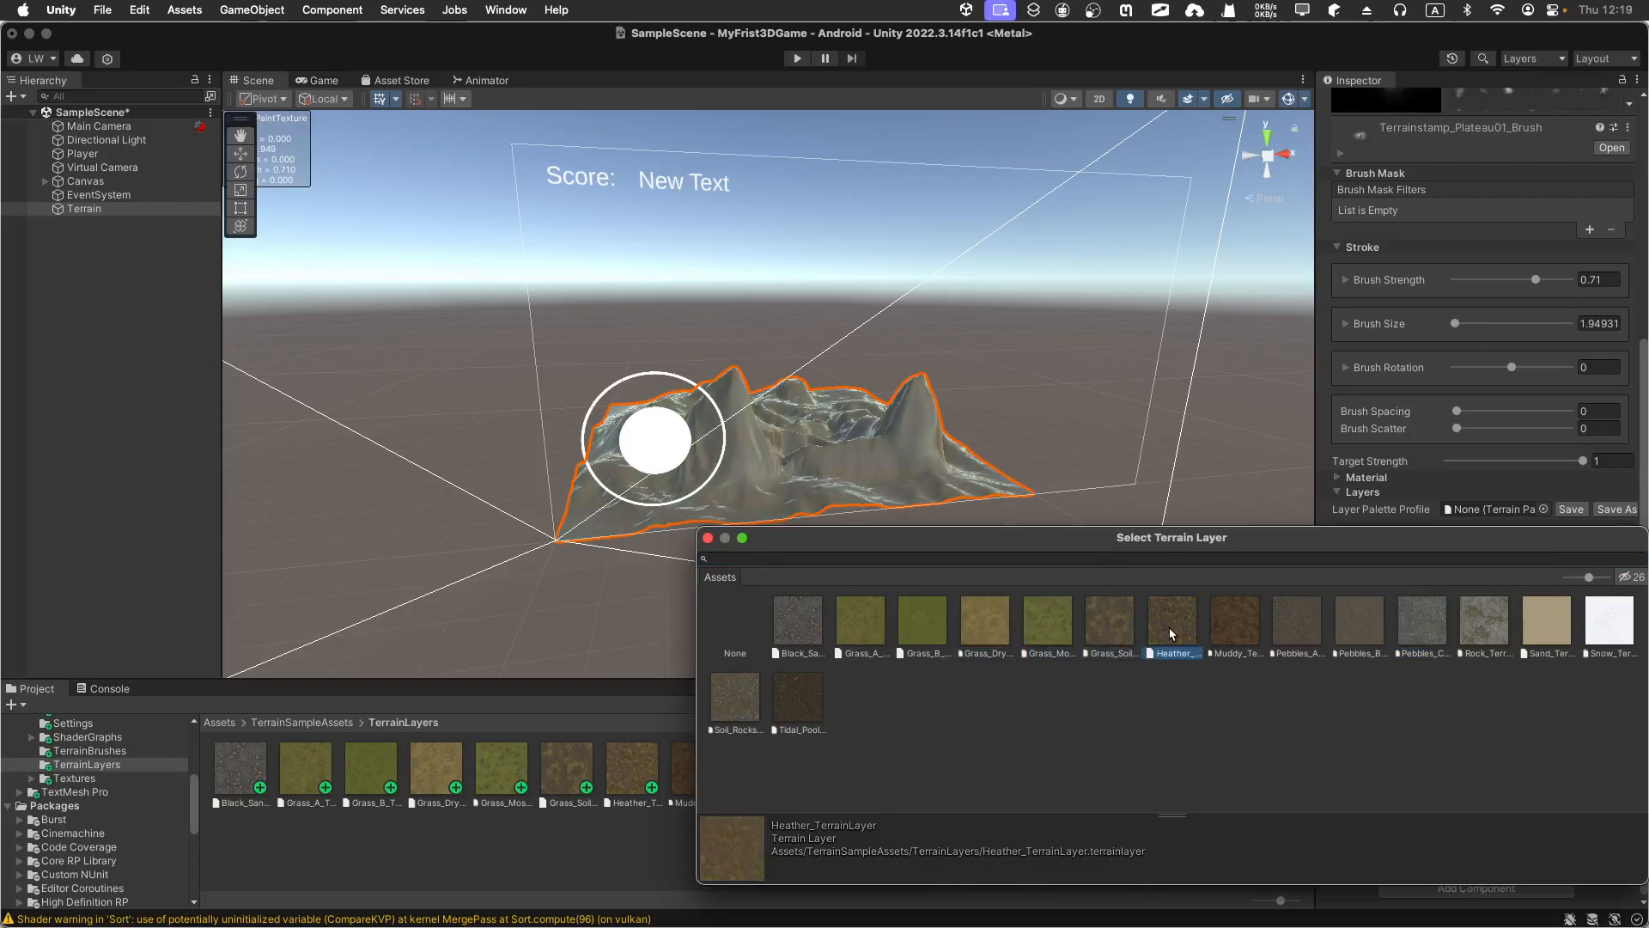
left_click(1244, 633)
left_click(1297, 622)
left_click(1358, 622)
scroll(779, 448, "up", 10)
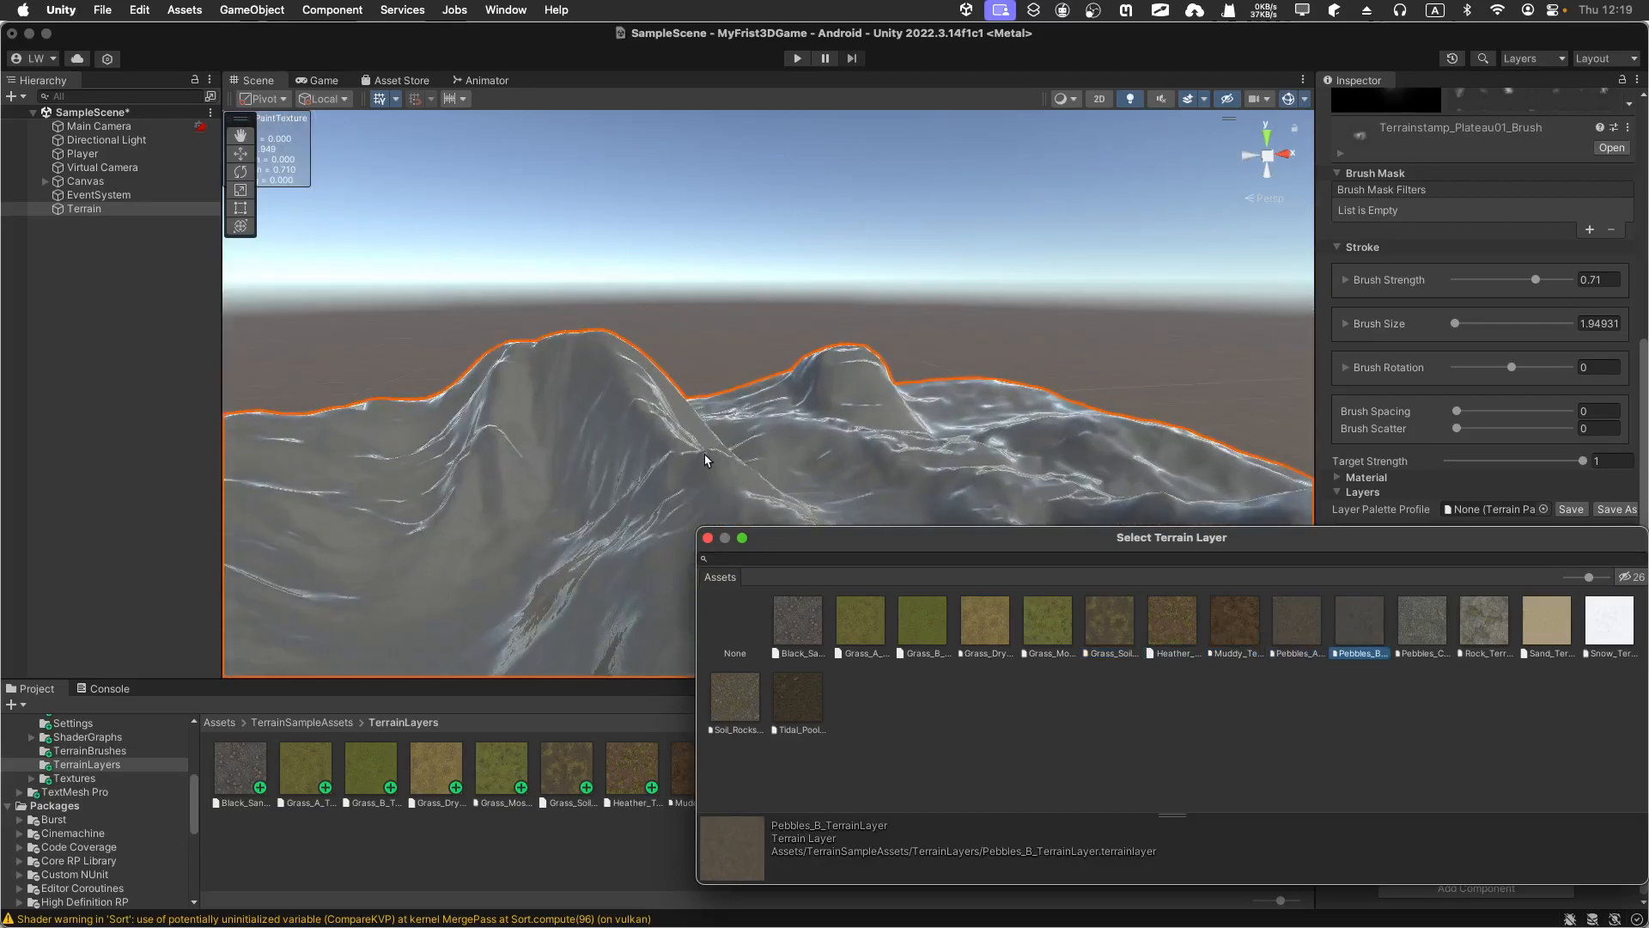
scroll(699, 455, "up", 2)
scroll(561, 459, "up", 2)
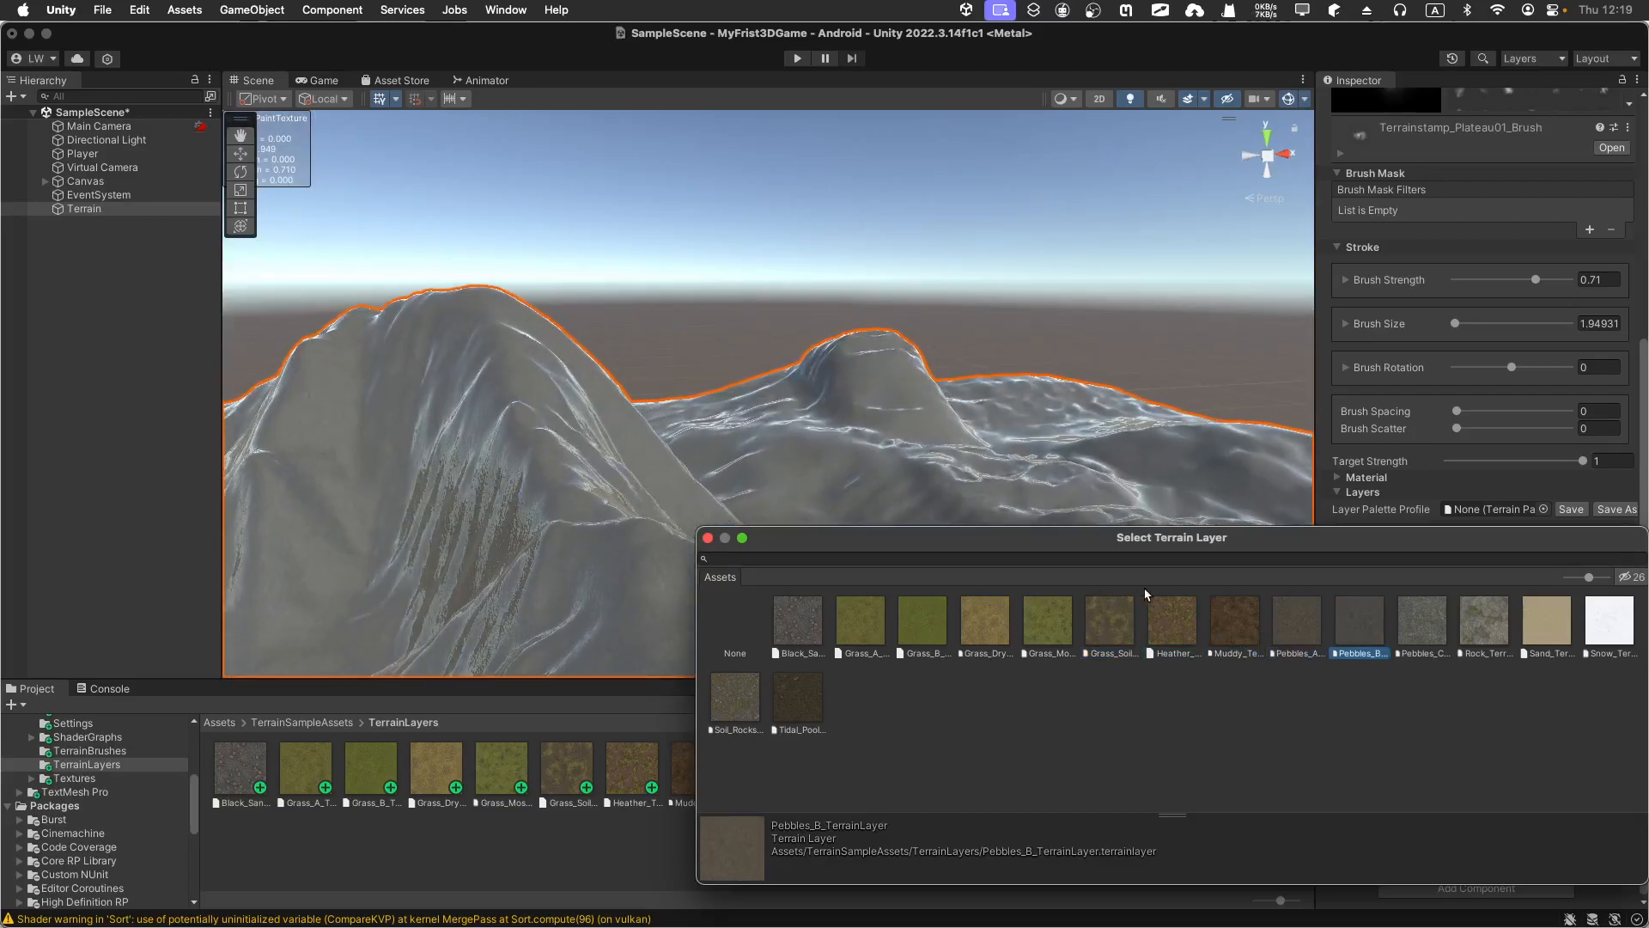
- Compare the Pebbles_C, rock, sand, snow, soil rocks and tidal pools layers and assign Rock_TerrainLayer to the terrain
left_click(1421, 636)
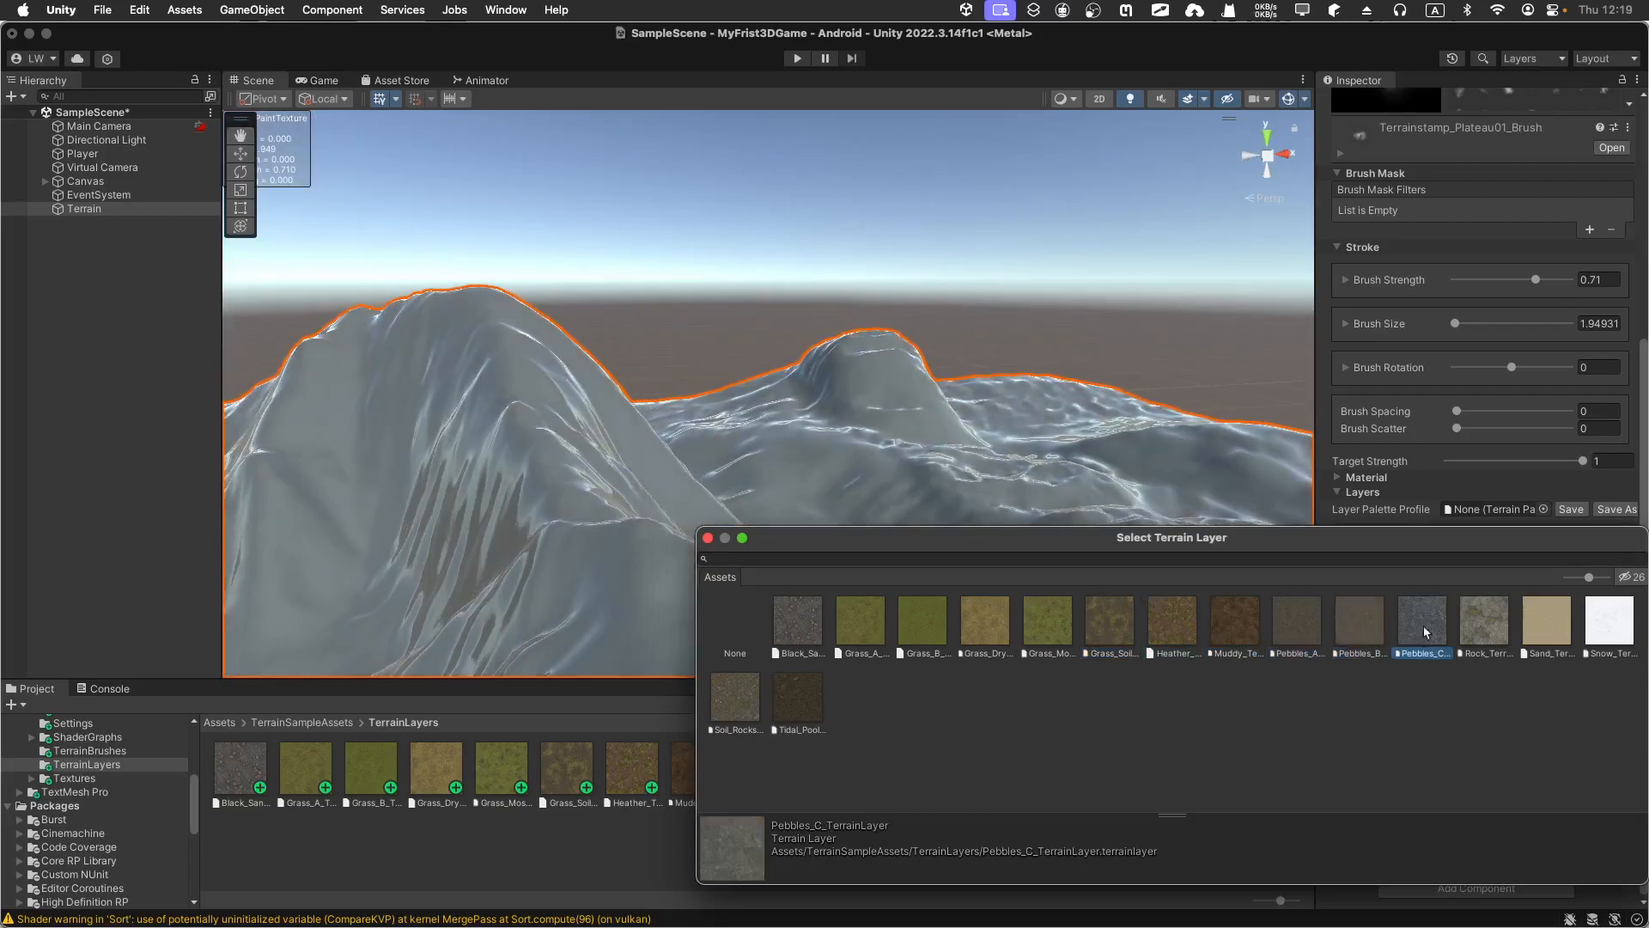
left_click(1480, 627)
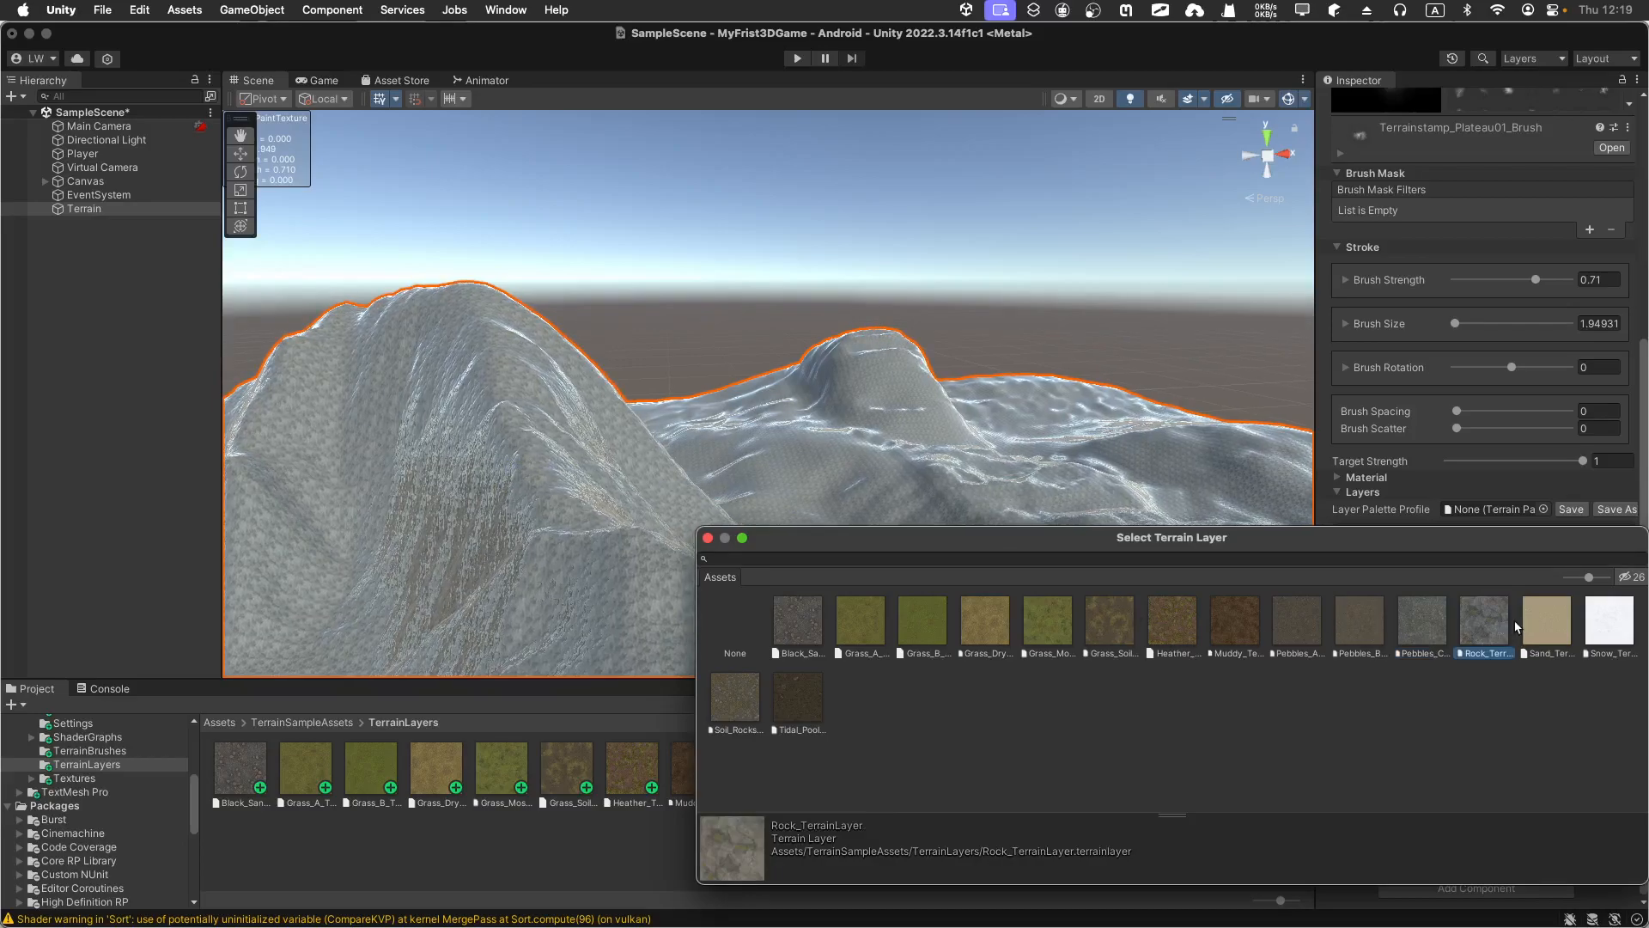
left_click(1537, 625)
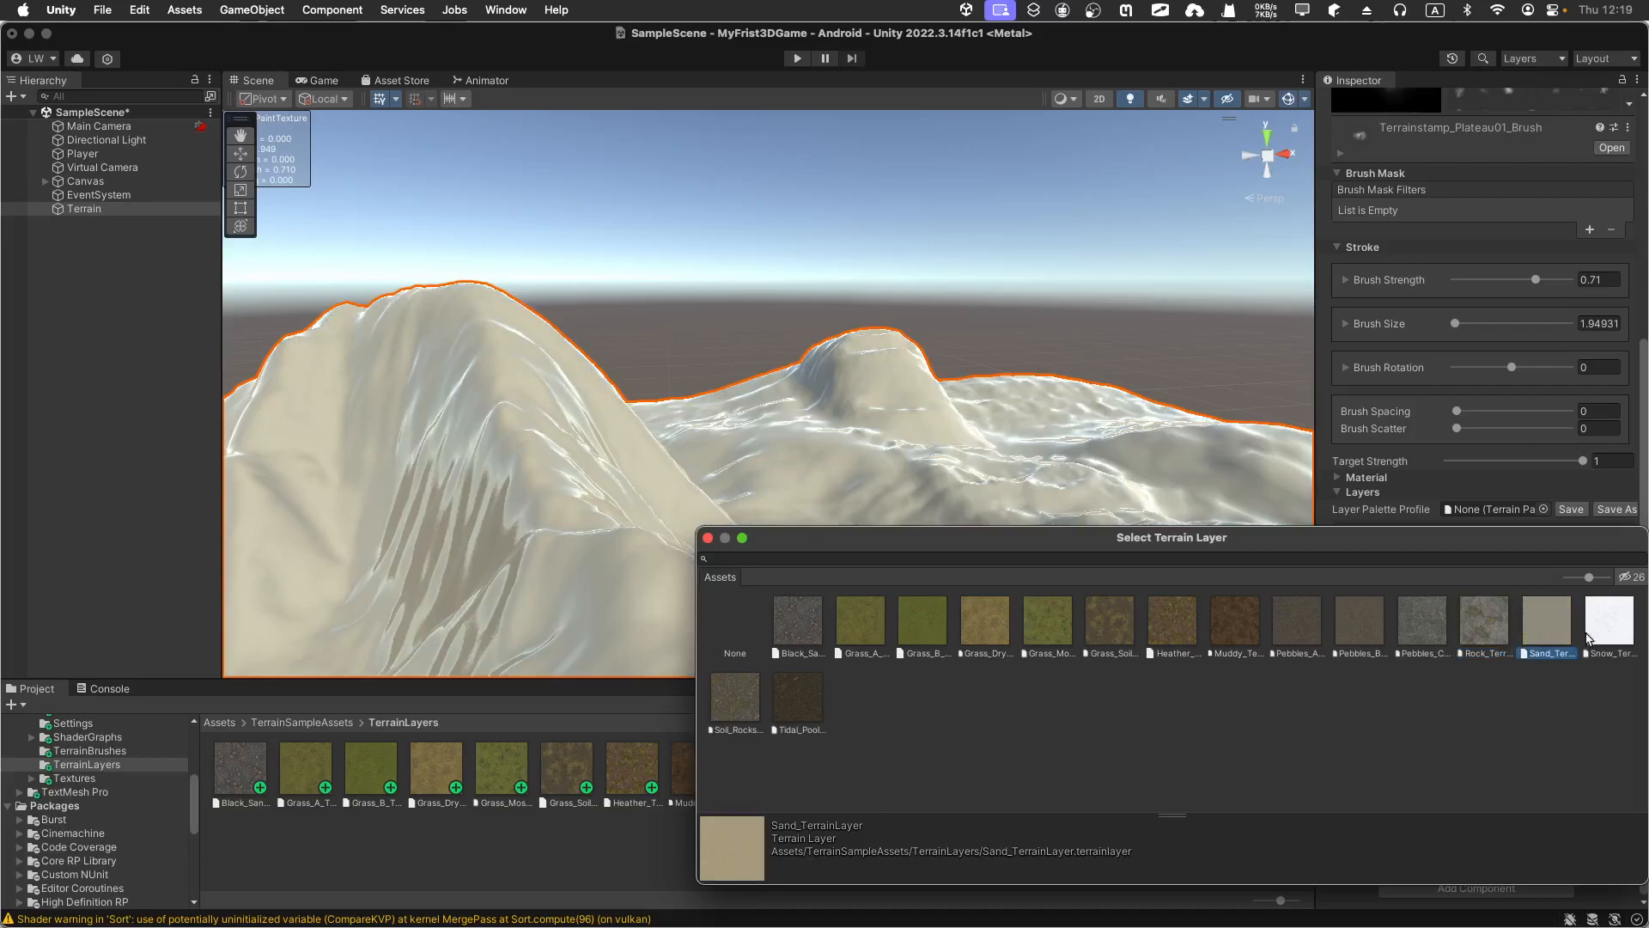
left_click(1601, 643)
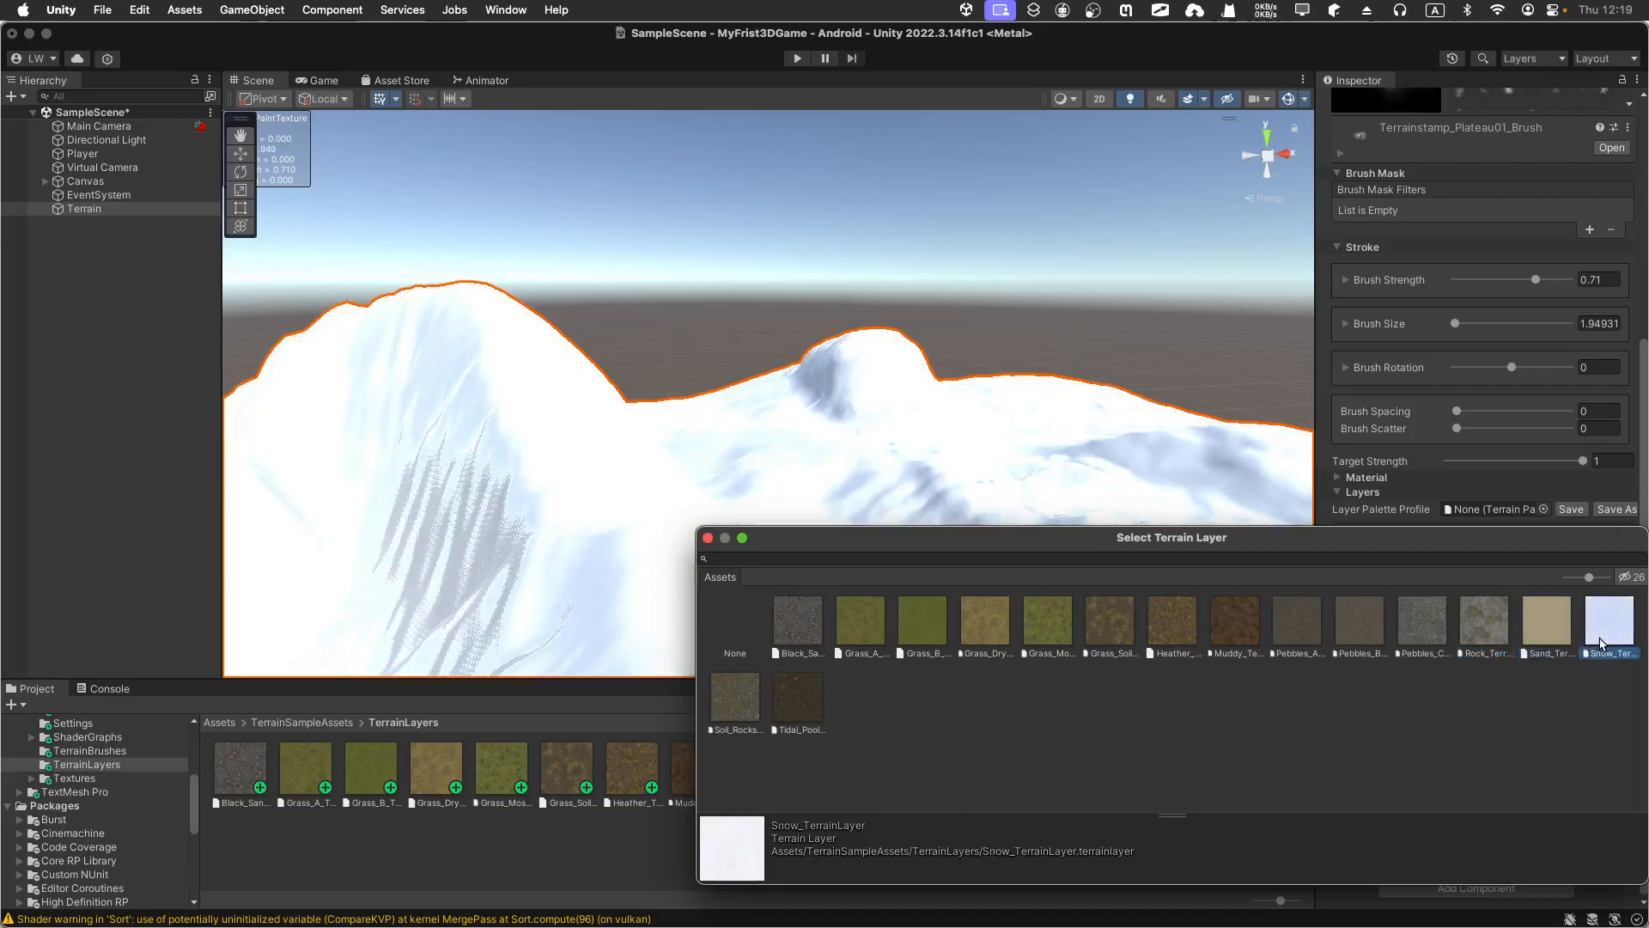
left_click(741, 705)
left_click(784, 709)
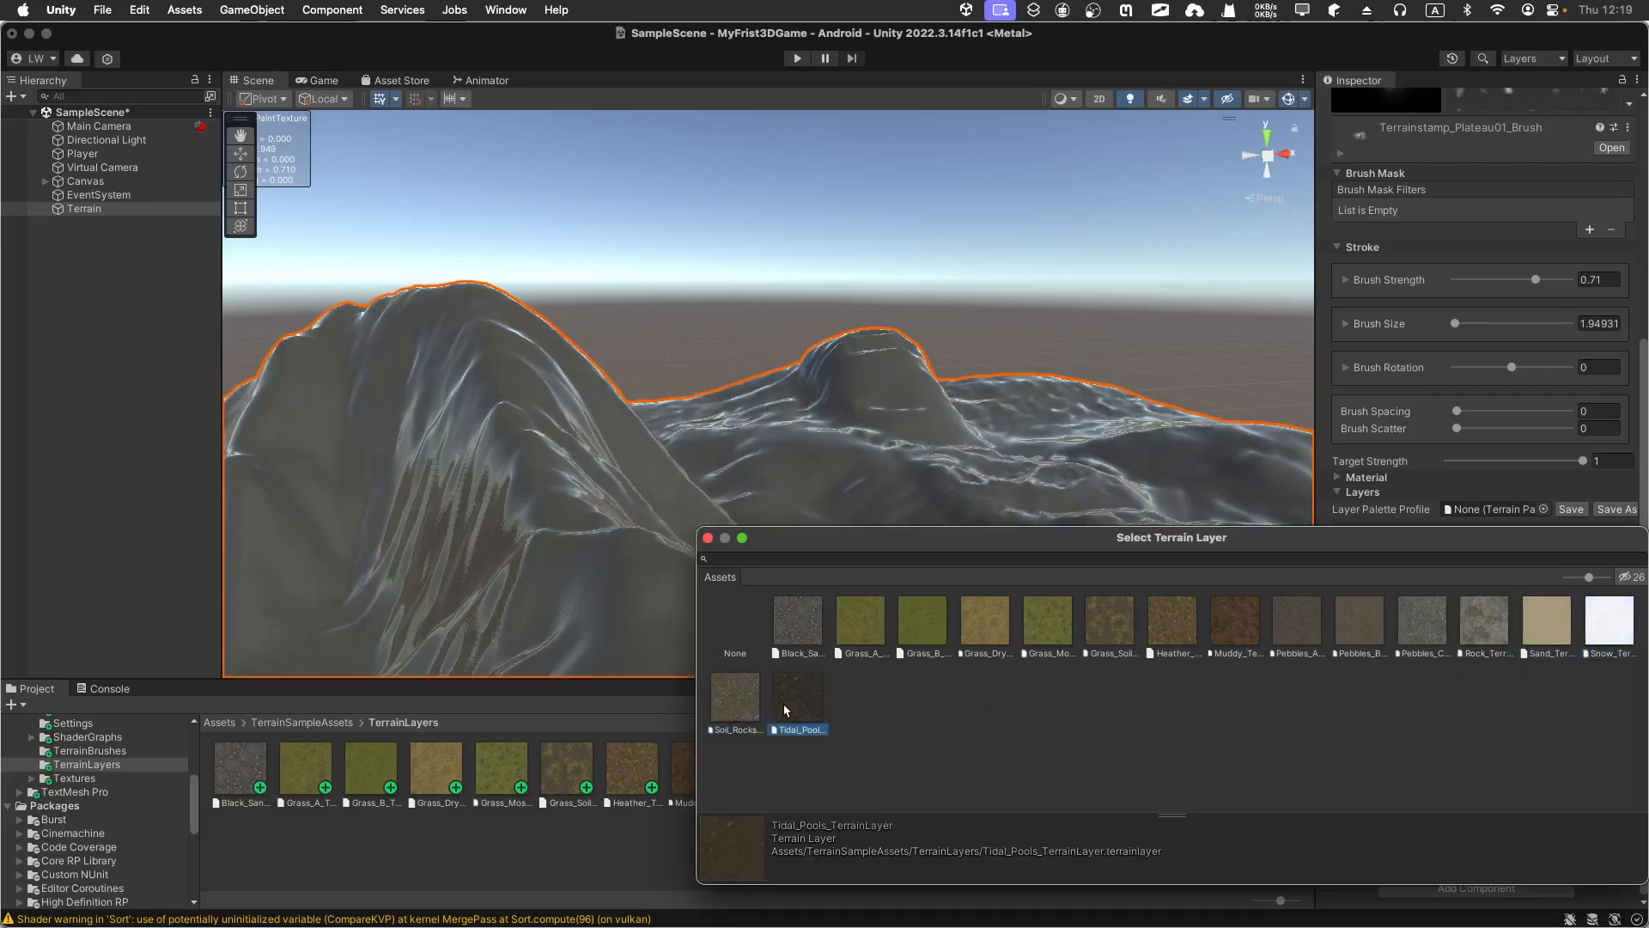
left_click(1533, 637)
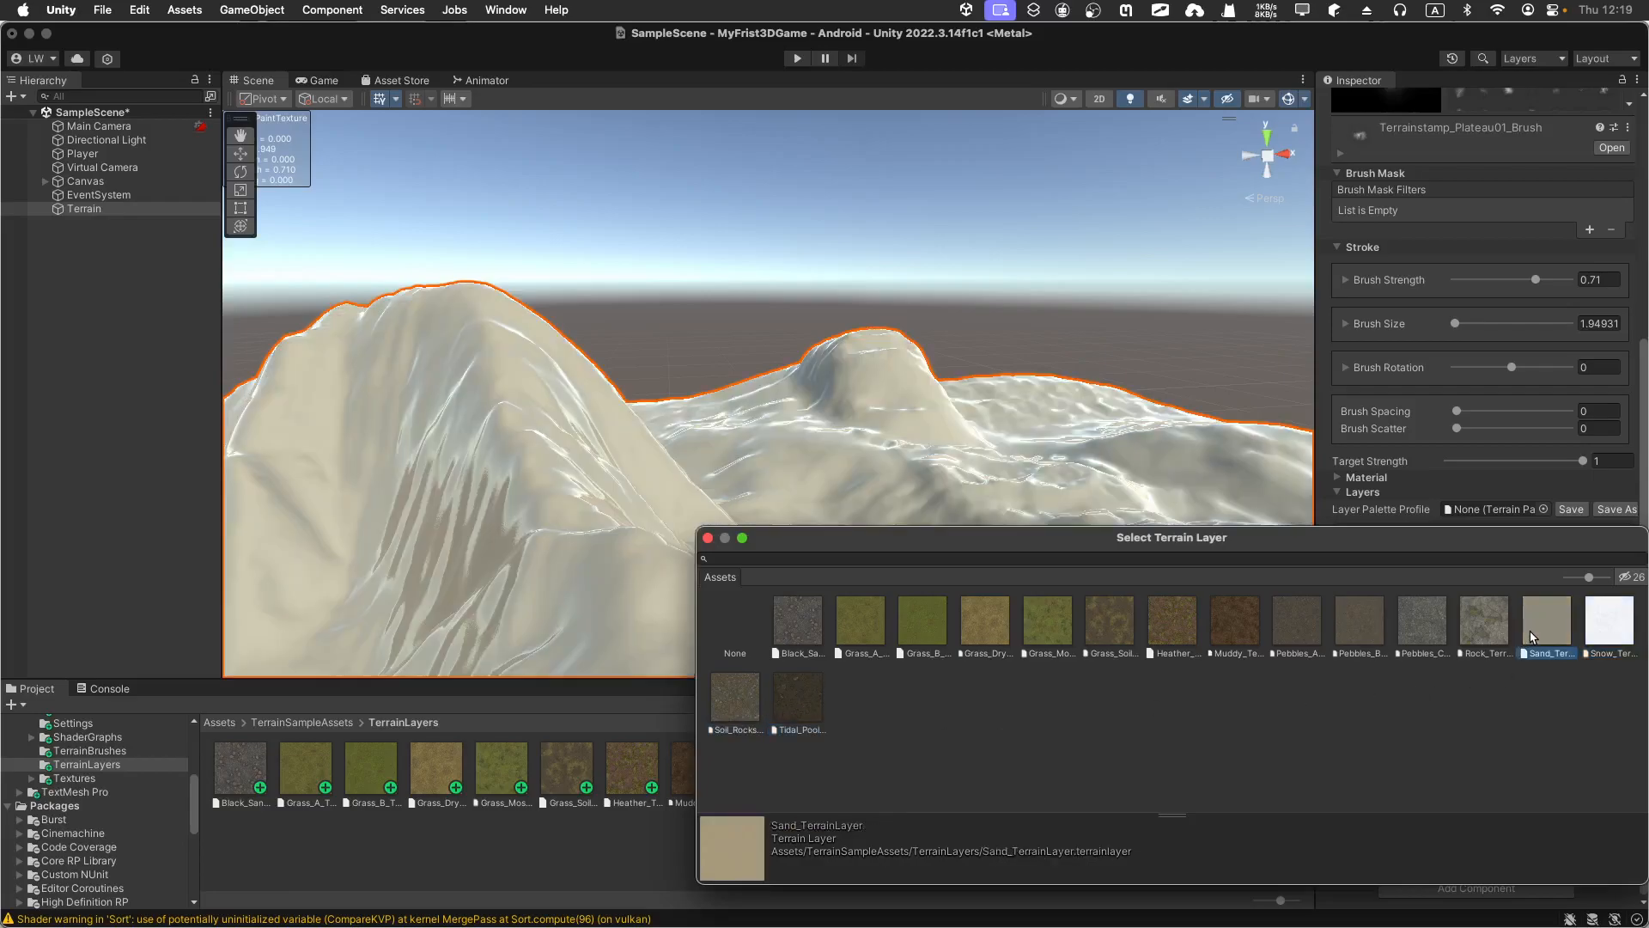
left_click(1486, 632)
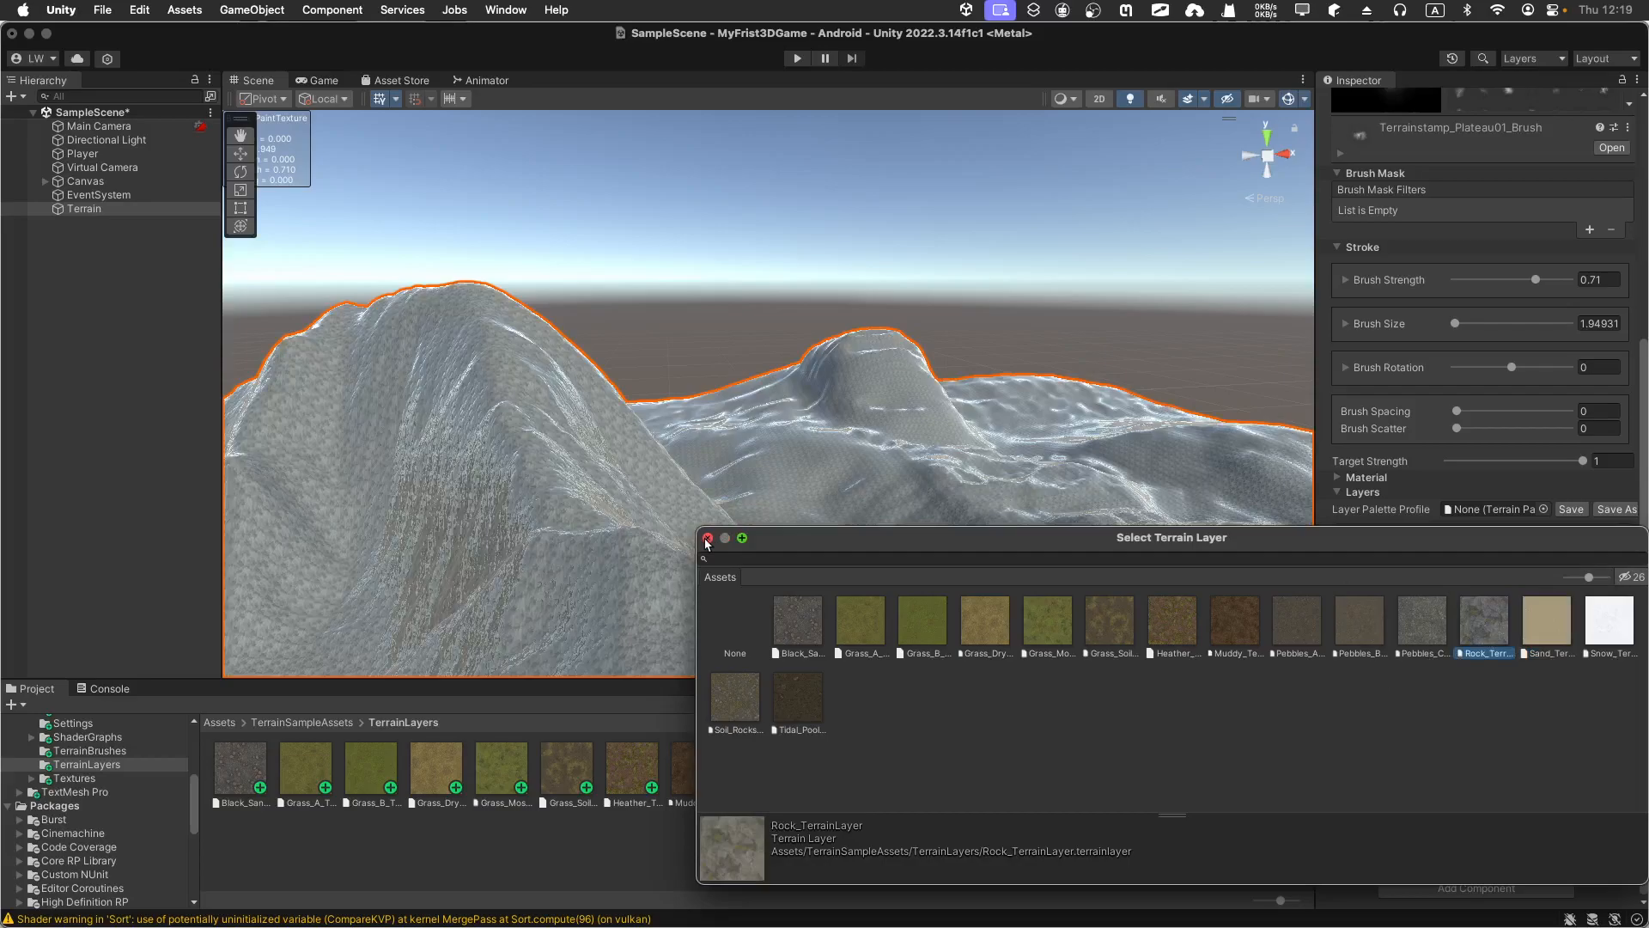
- Play the scene, move the player over the rock-textured ground with the on-screen joystick and stop play mode
left_click(798, 58)
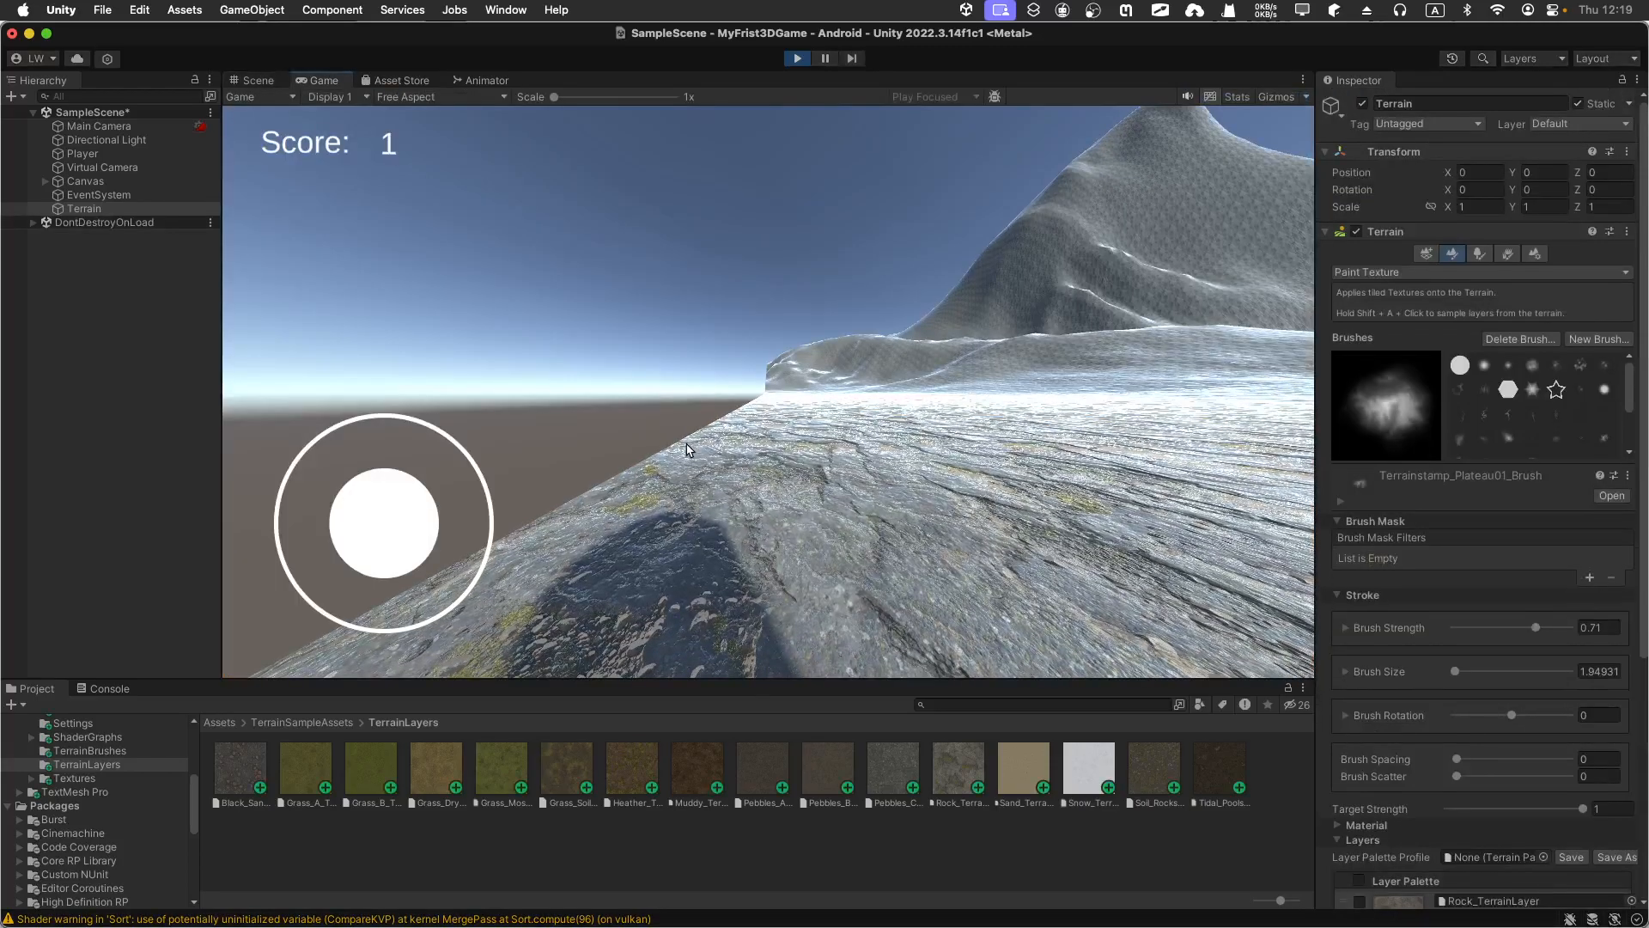
left_click_drag(384, 509, 586, 438)
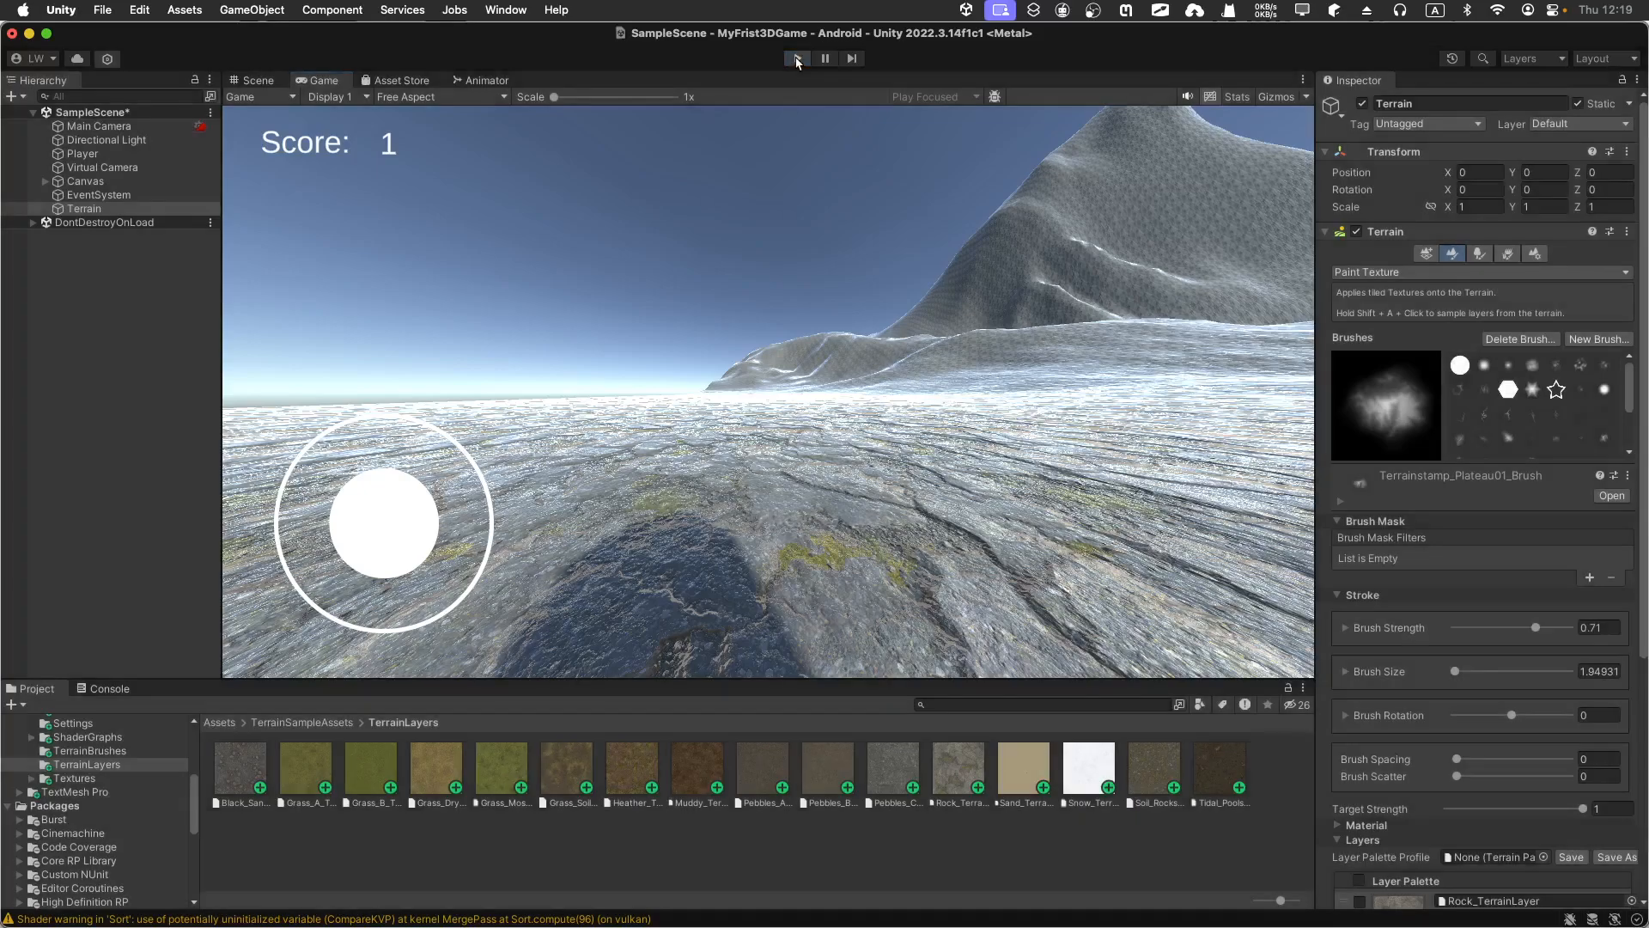
left_click(797, 59)
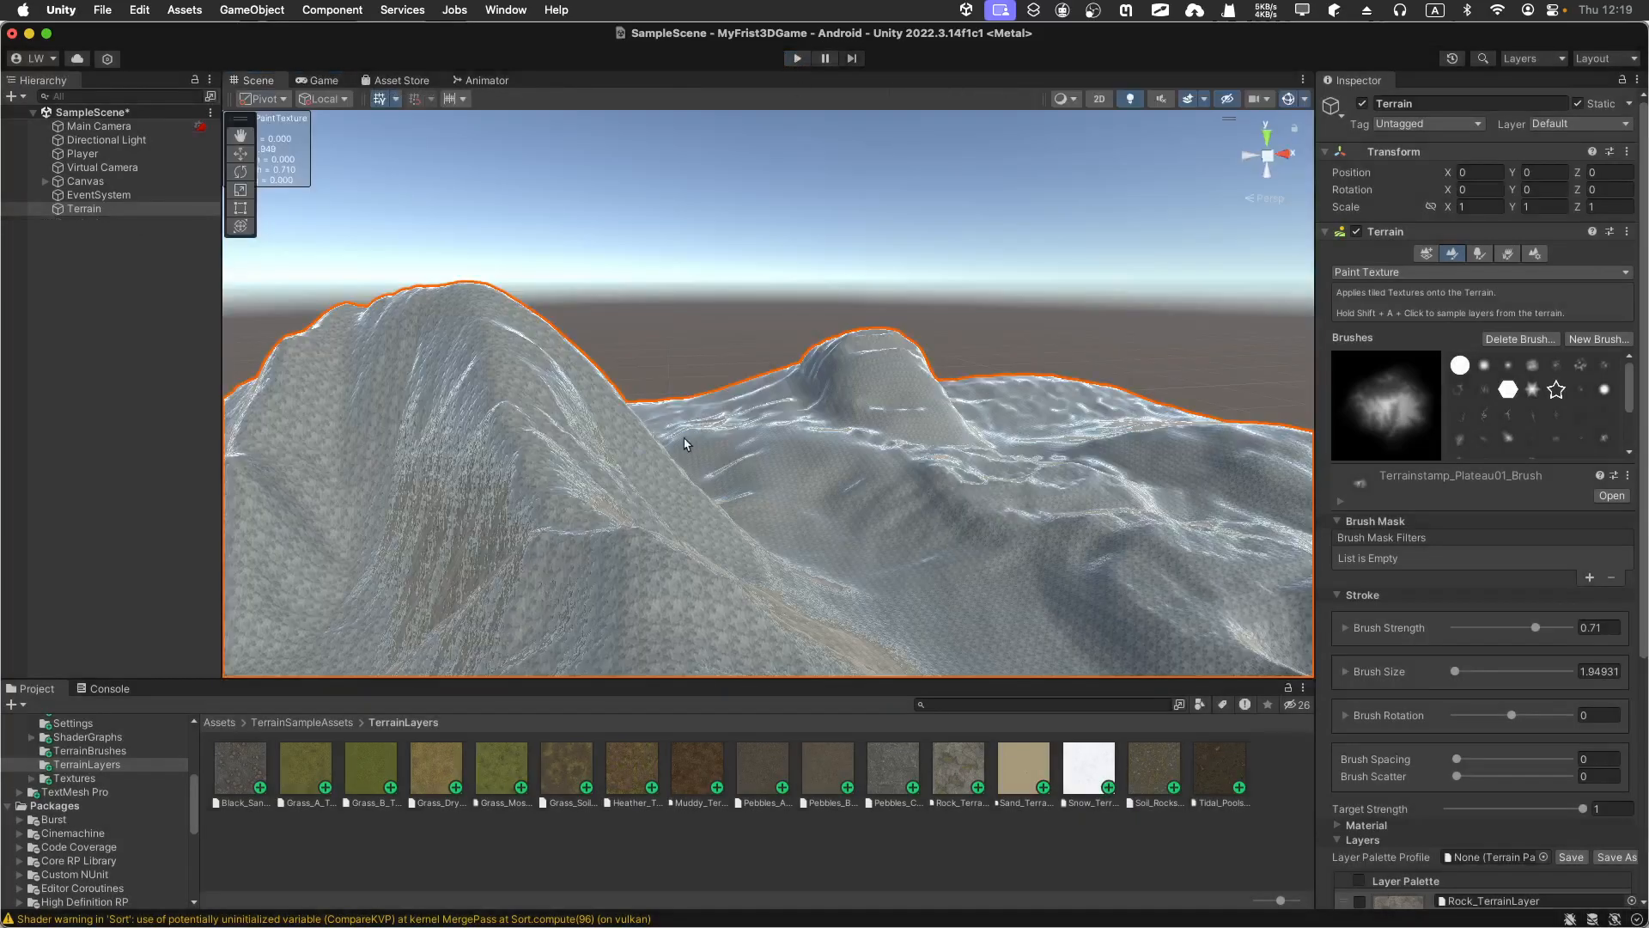
- Frame the Player and examine the rock texture around it from several distances and a higher angle
double_click(133, 153)
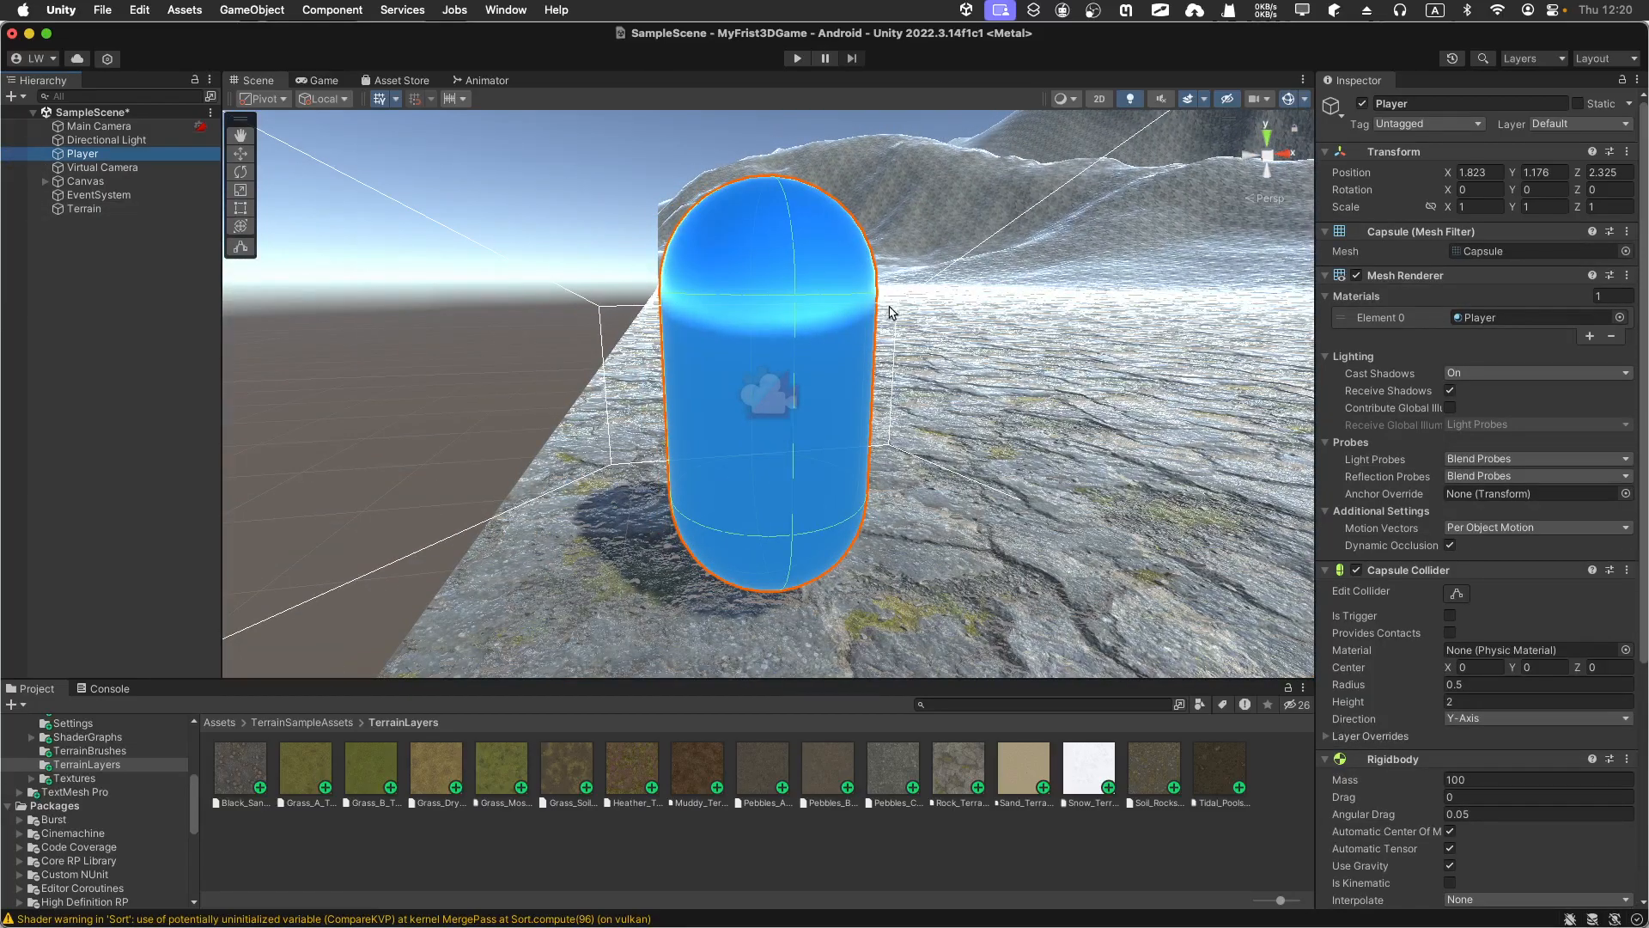
scroll(773, 275, "down", 5)
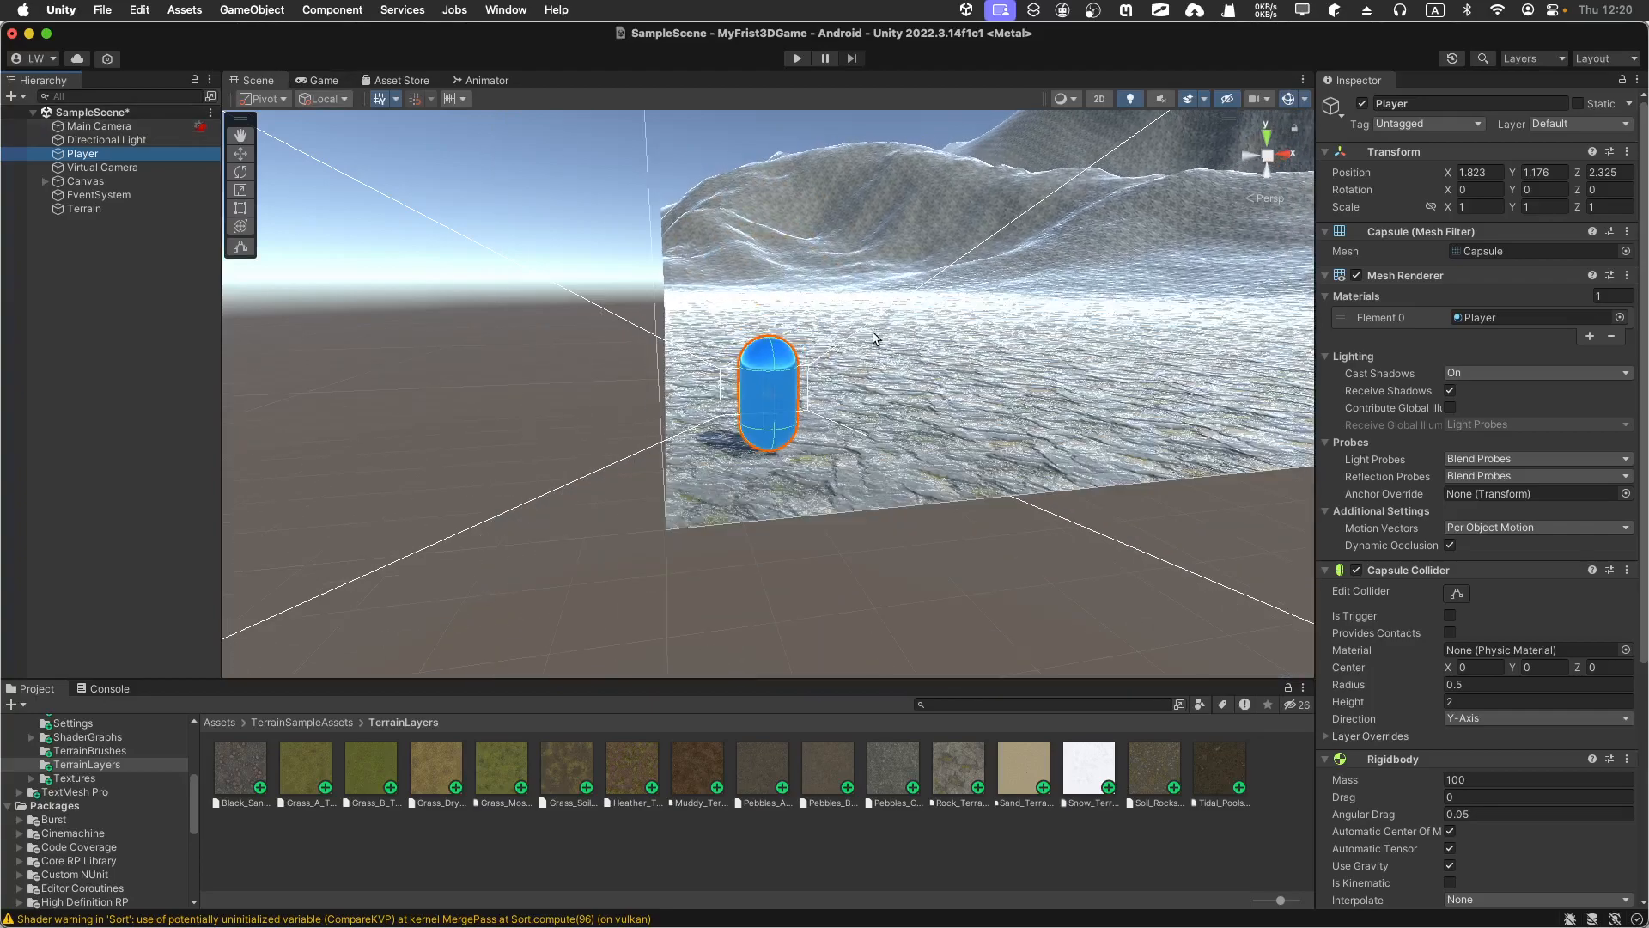
left_click_drag(873, 332, 871, 402, "alt")
scroll(971, 300, "down", 3)
scroll(887, 275, "down", 2)
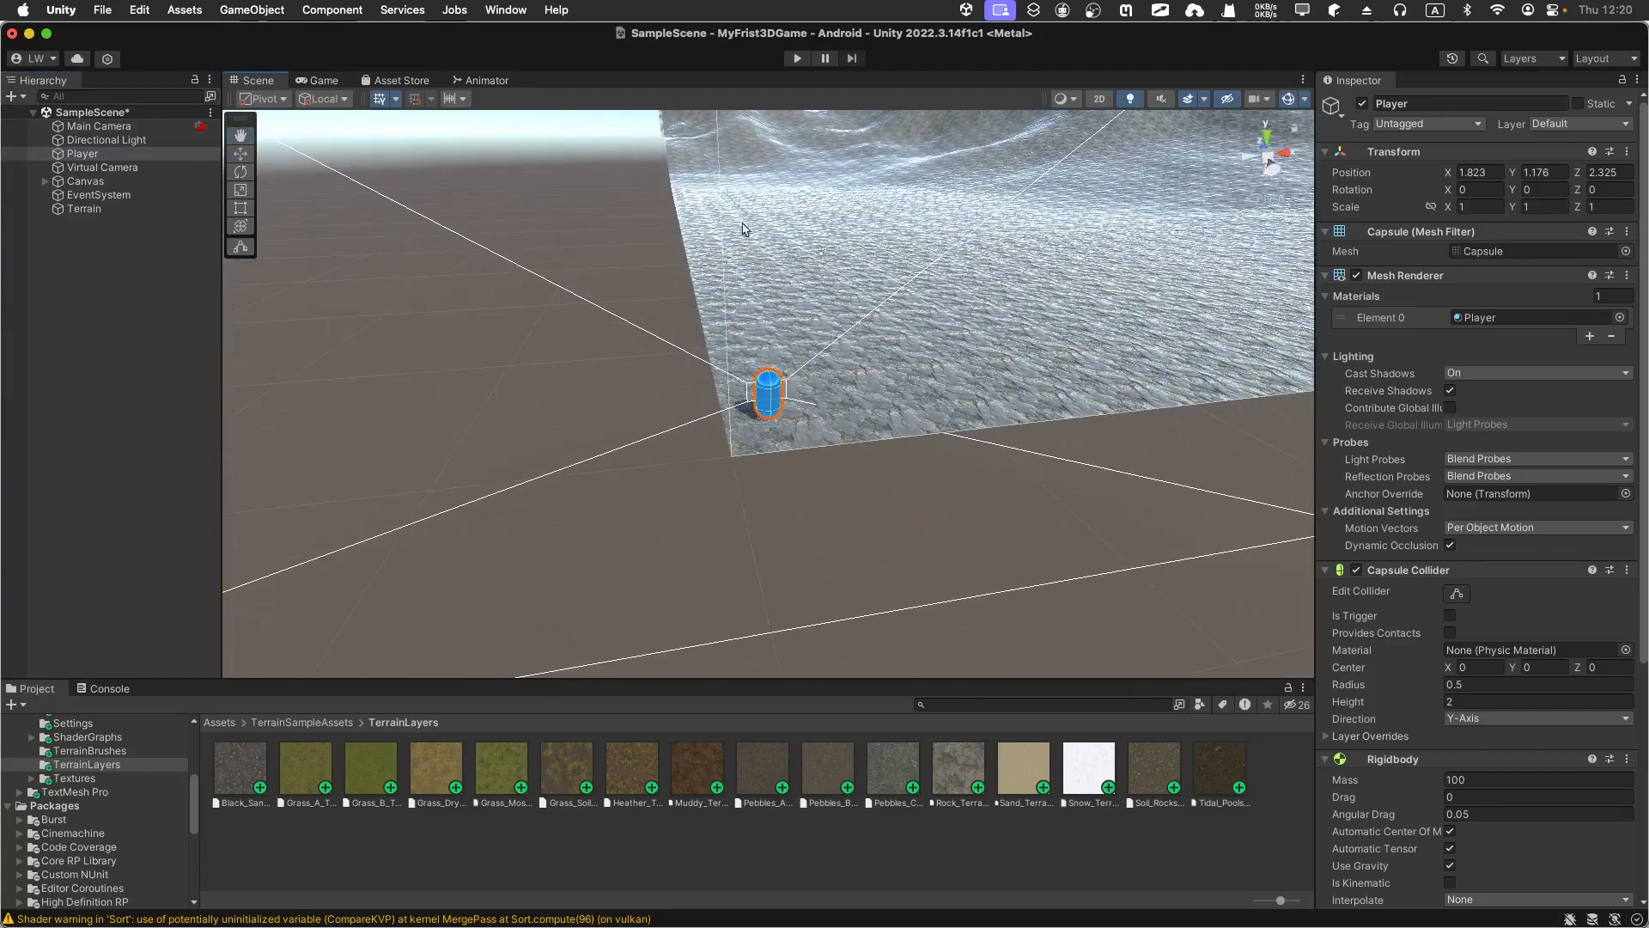
scroll(965, 280, "down", 4)
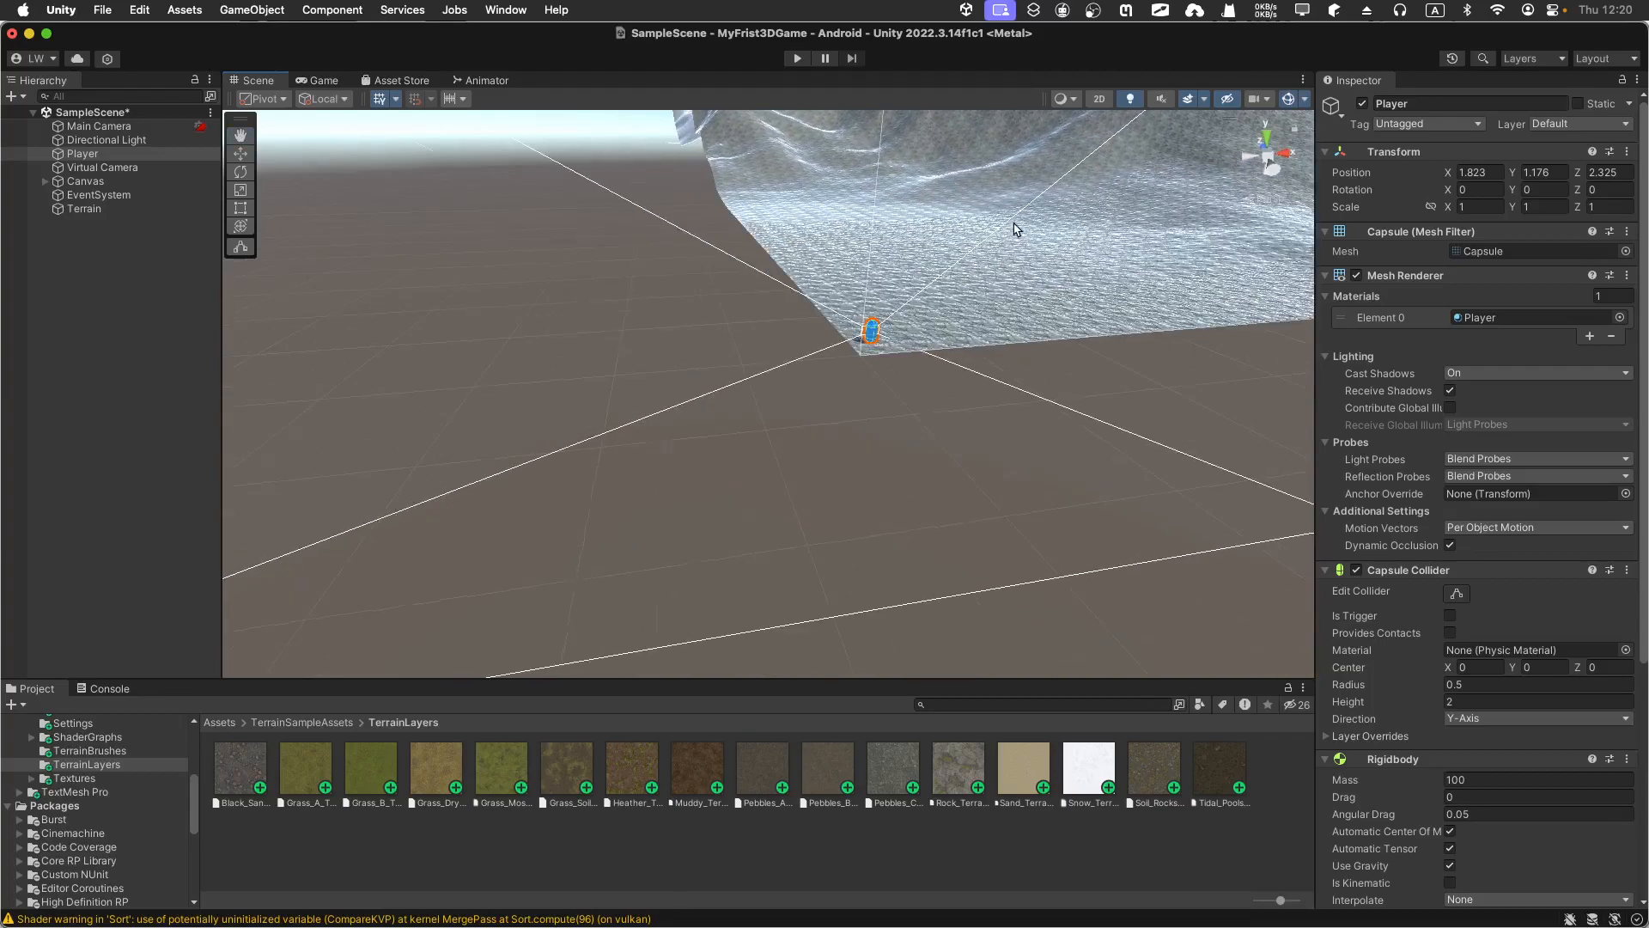
scroll(1014, 229, "up", 5)
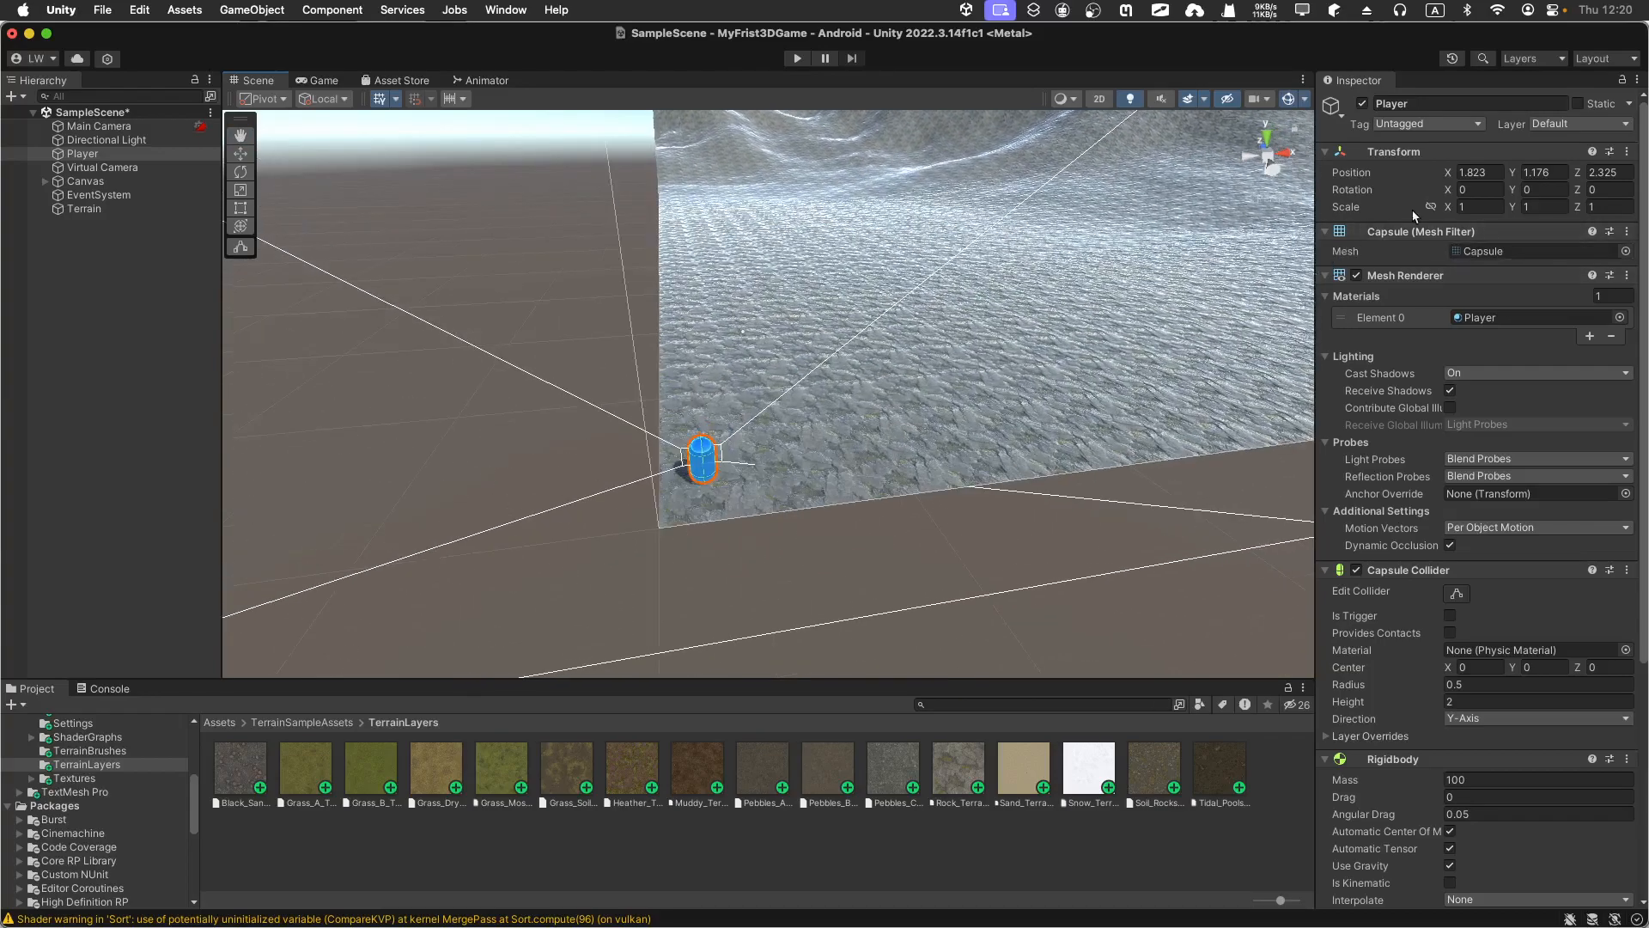
- Switch the terrain tool to Raise or Lower Terrain with Terrainstamp_Ridge04_Brush at a brush size of about 115
left_click(129, 208)
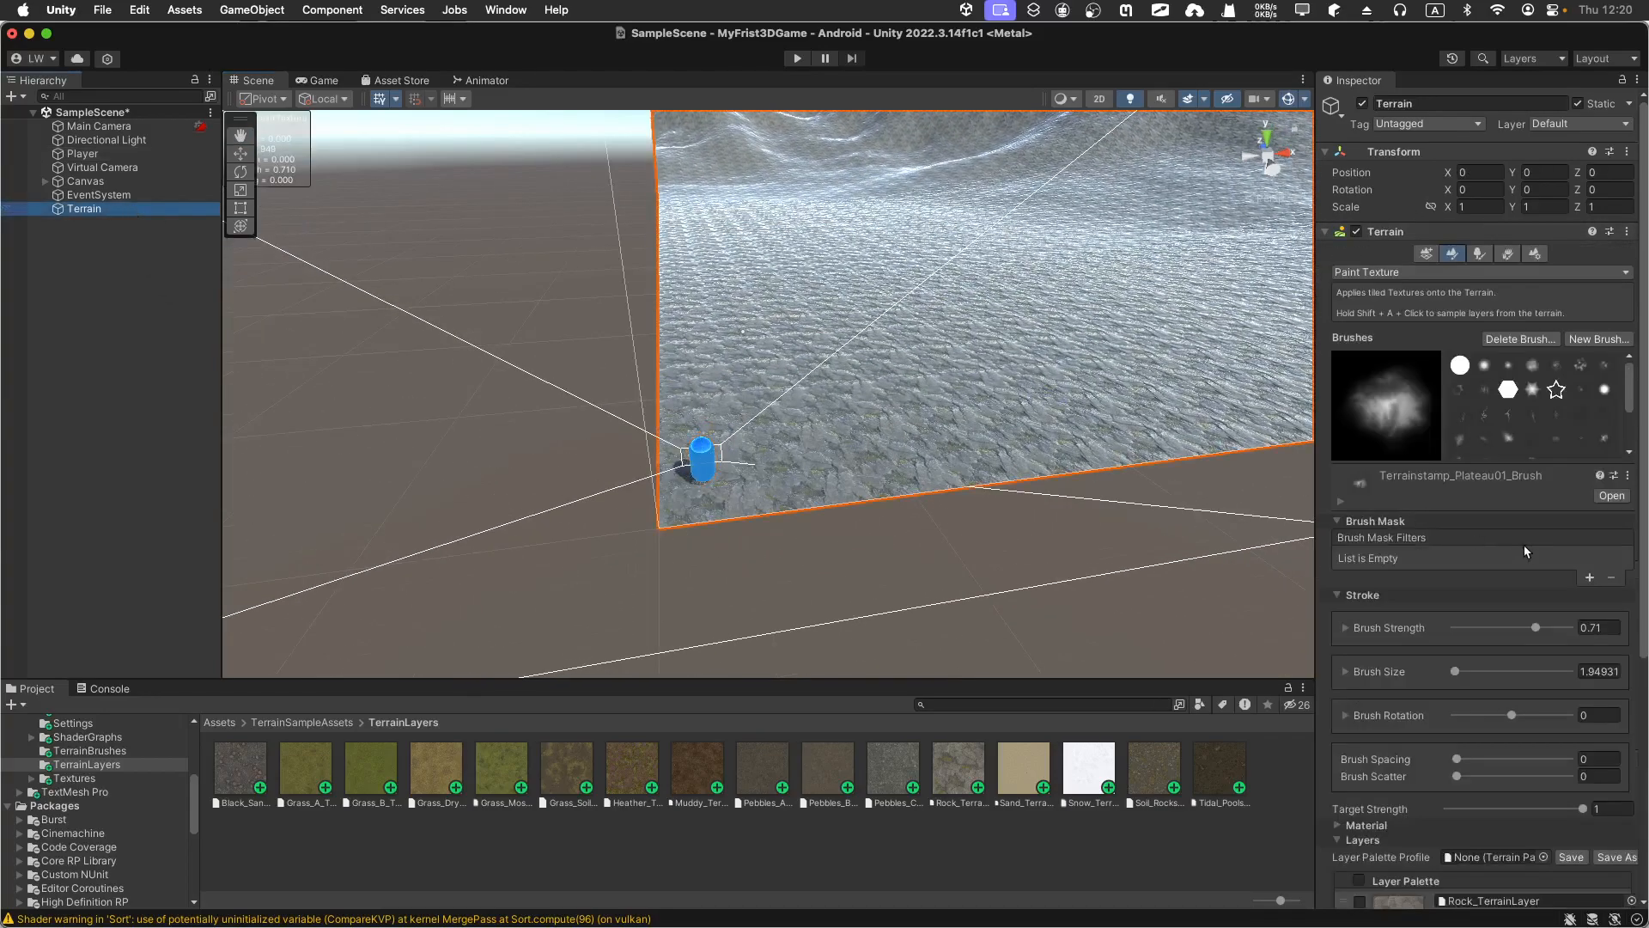
left_click(1406, 273)
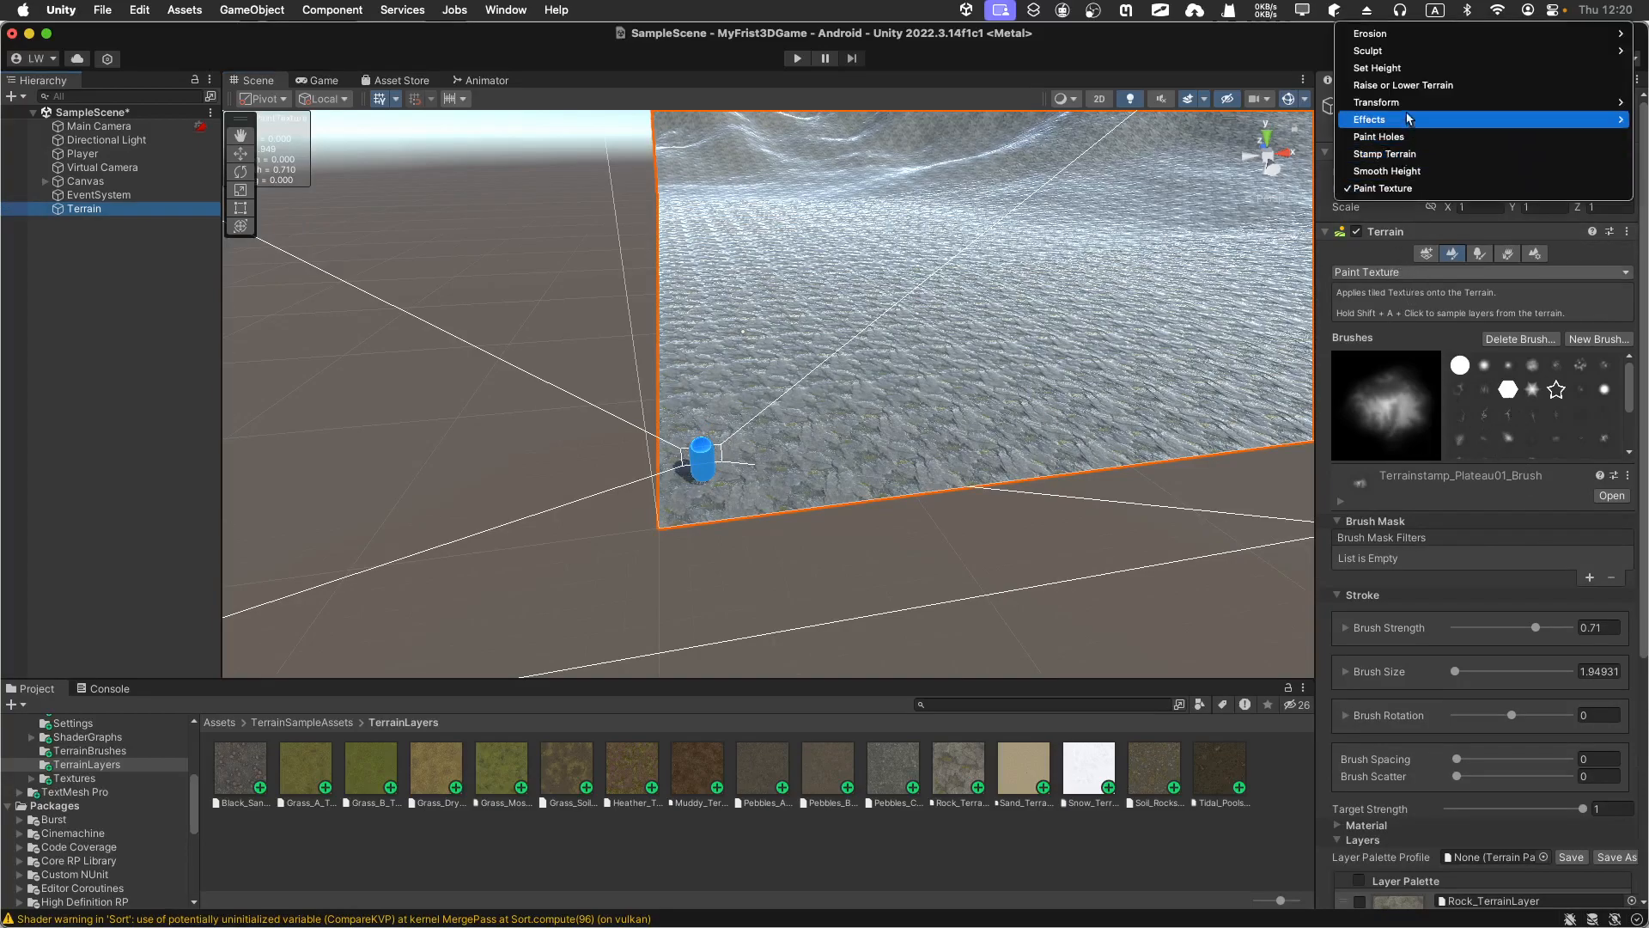
mouse_move(1407, 53)
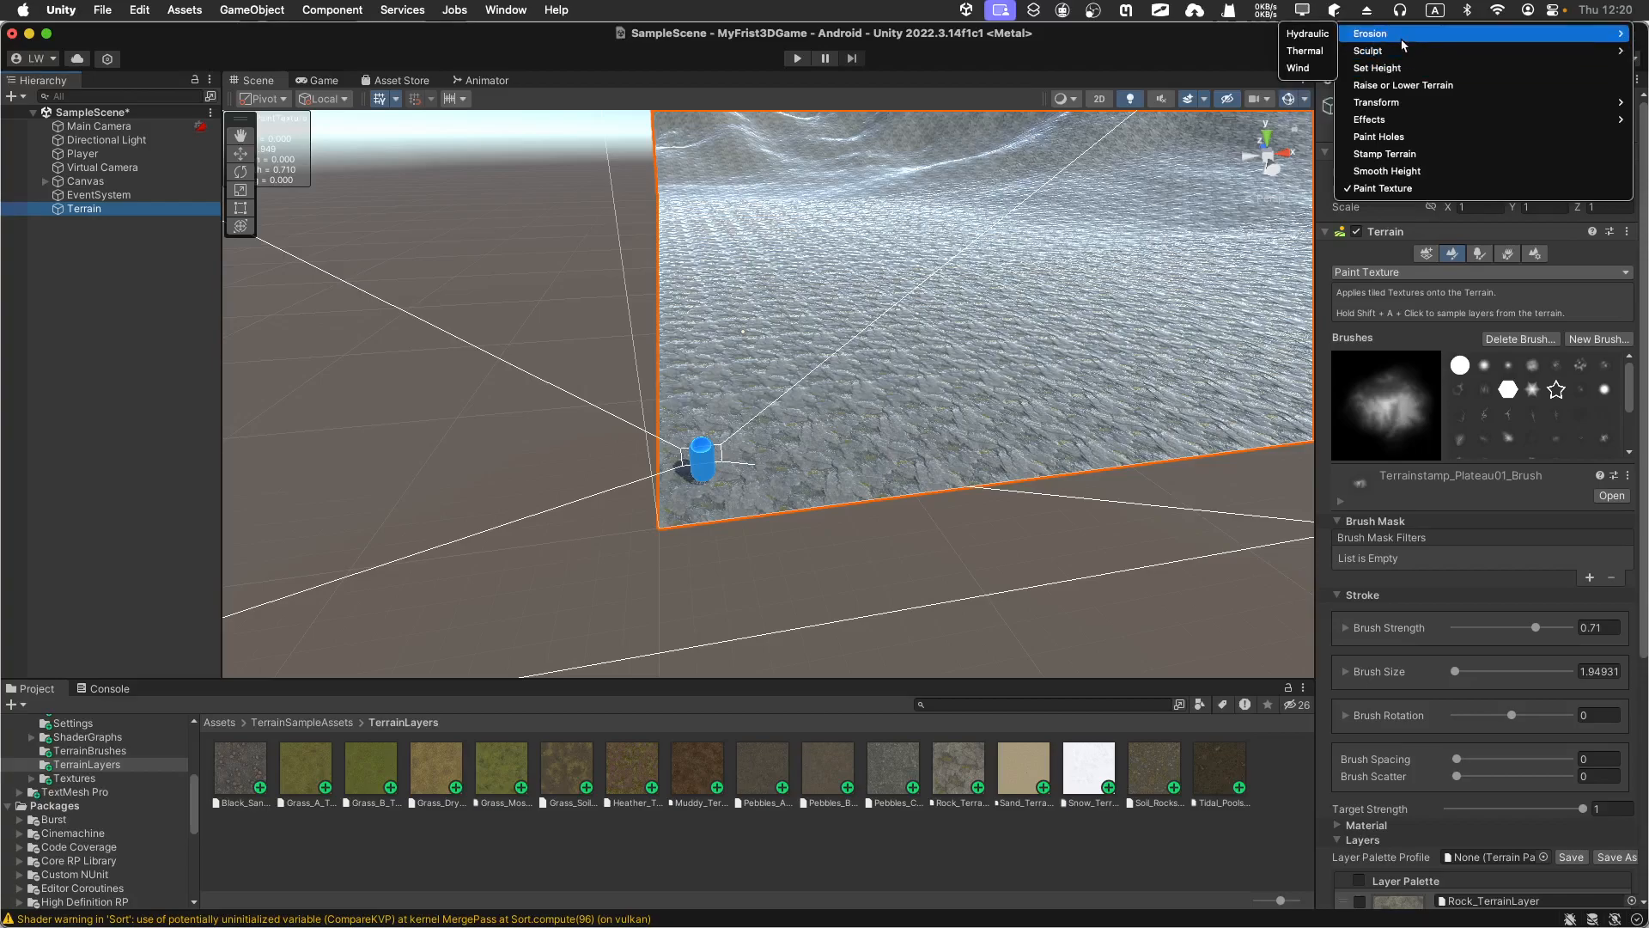
left_click(1399, 88)
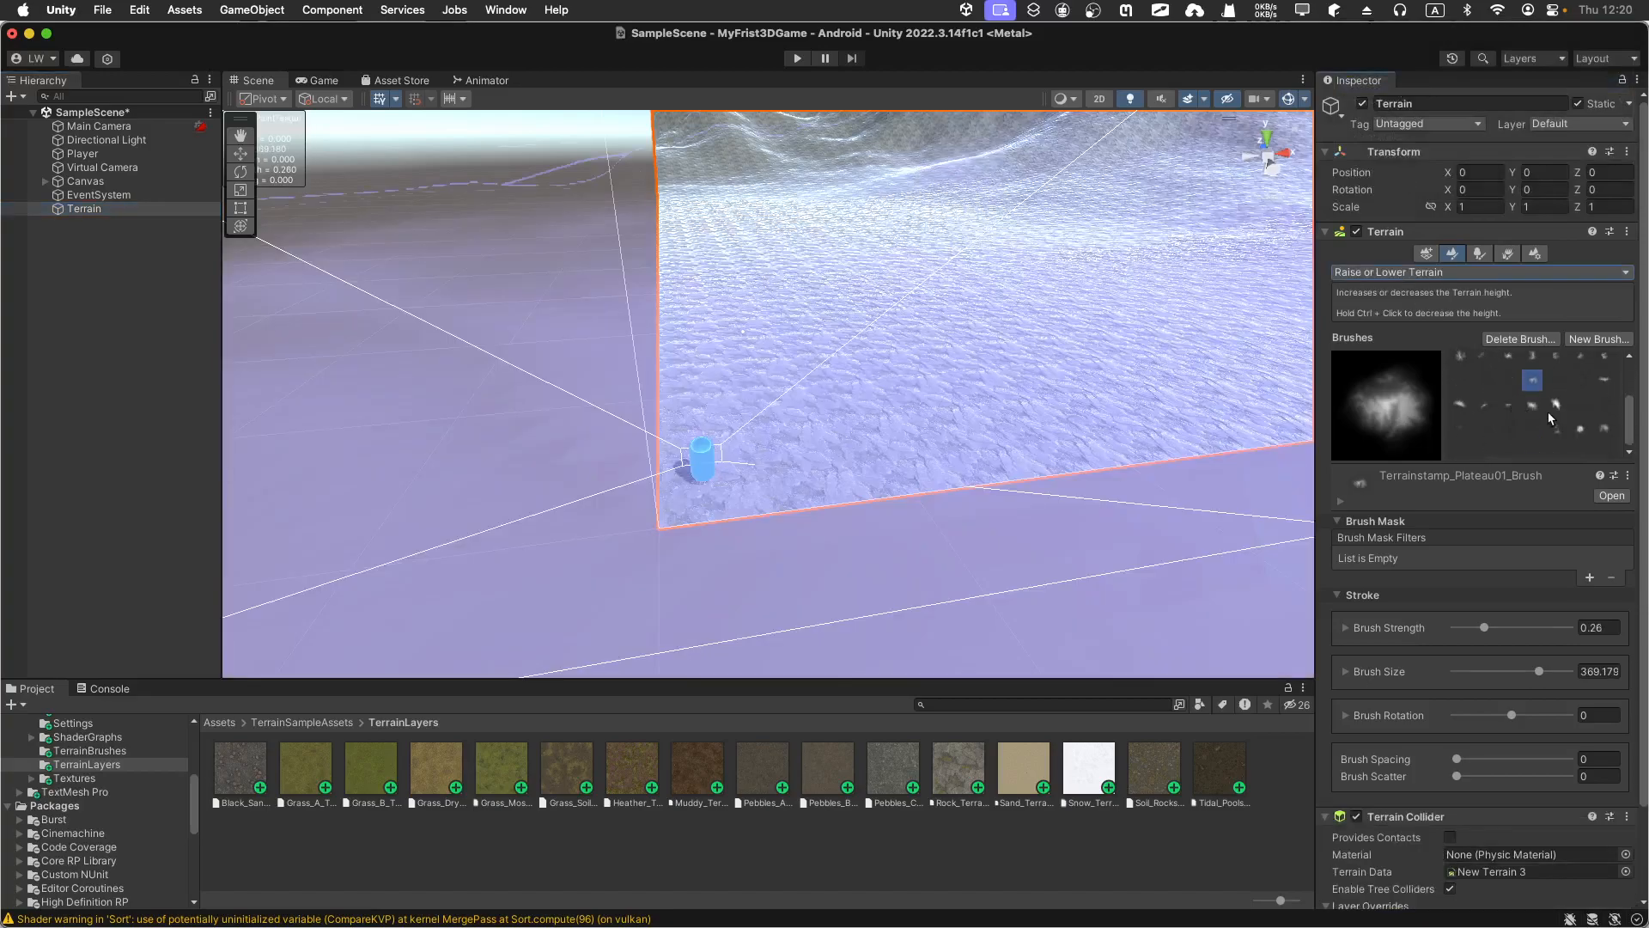
left_click(1509, 405)
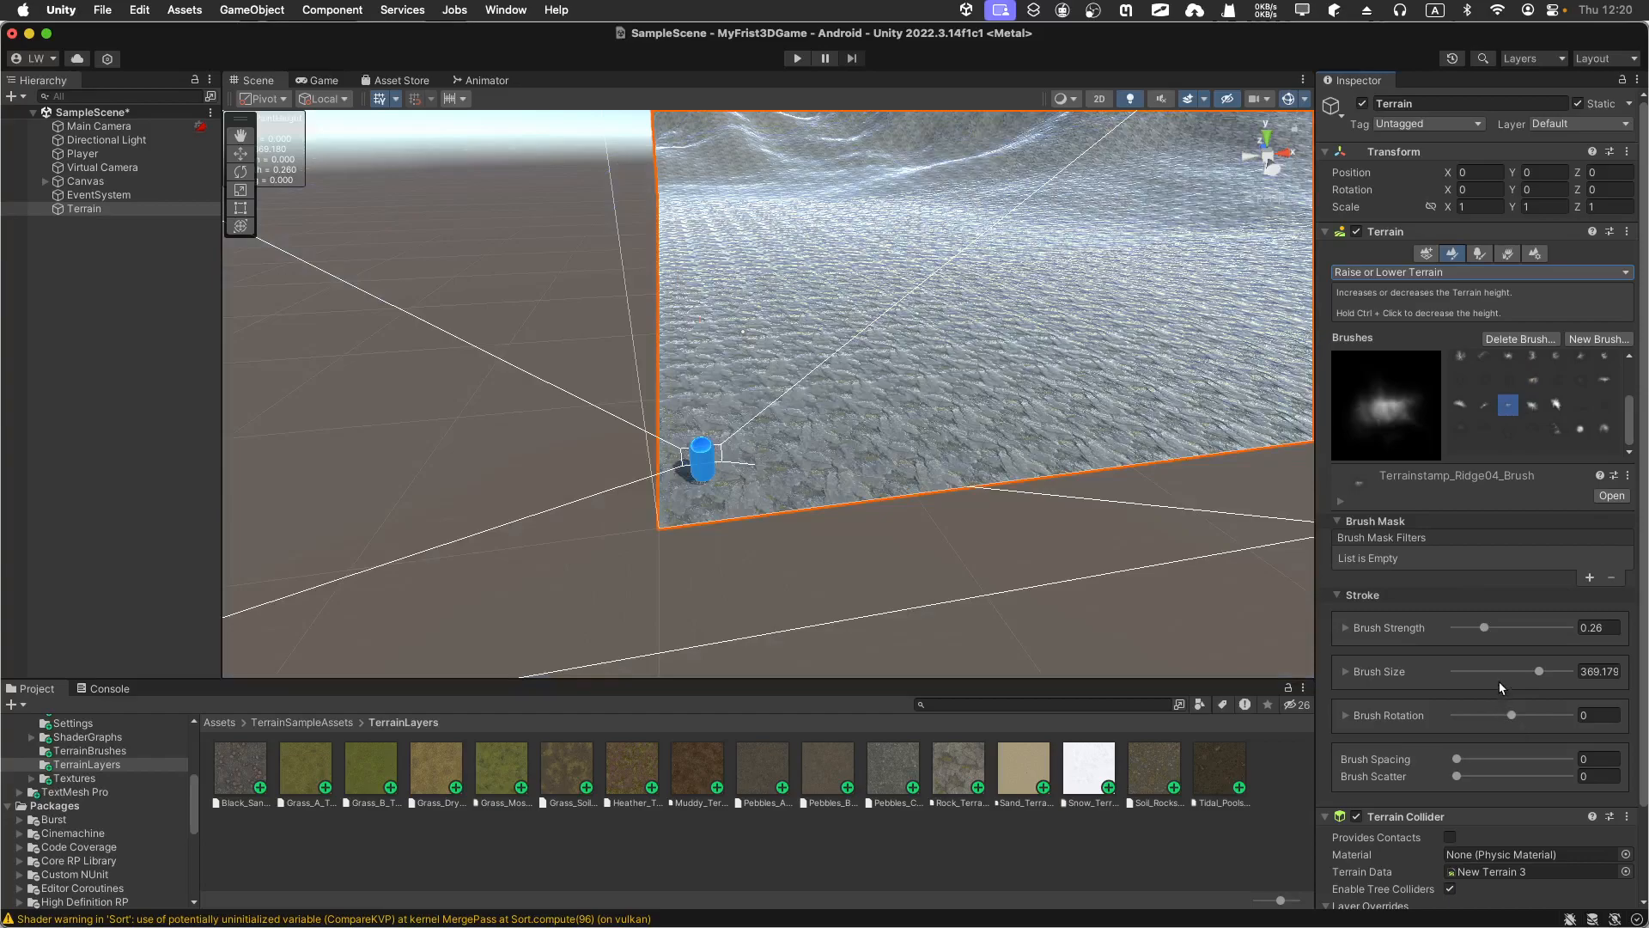
left_click_drag(1496, 672, 1483, 674)
- Try a raising stroke across the terrain corner near the player and undo it
mouse_move(1067, 504)
left_mouse_down()
mouse_move(958, 395)
mouse_move(909, 214)
mouse_move(888, 225)
left_mouse_up()
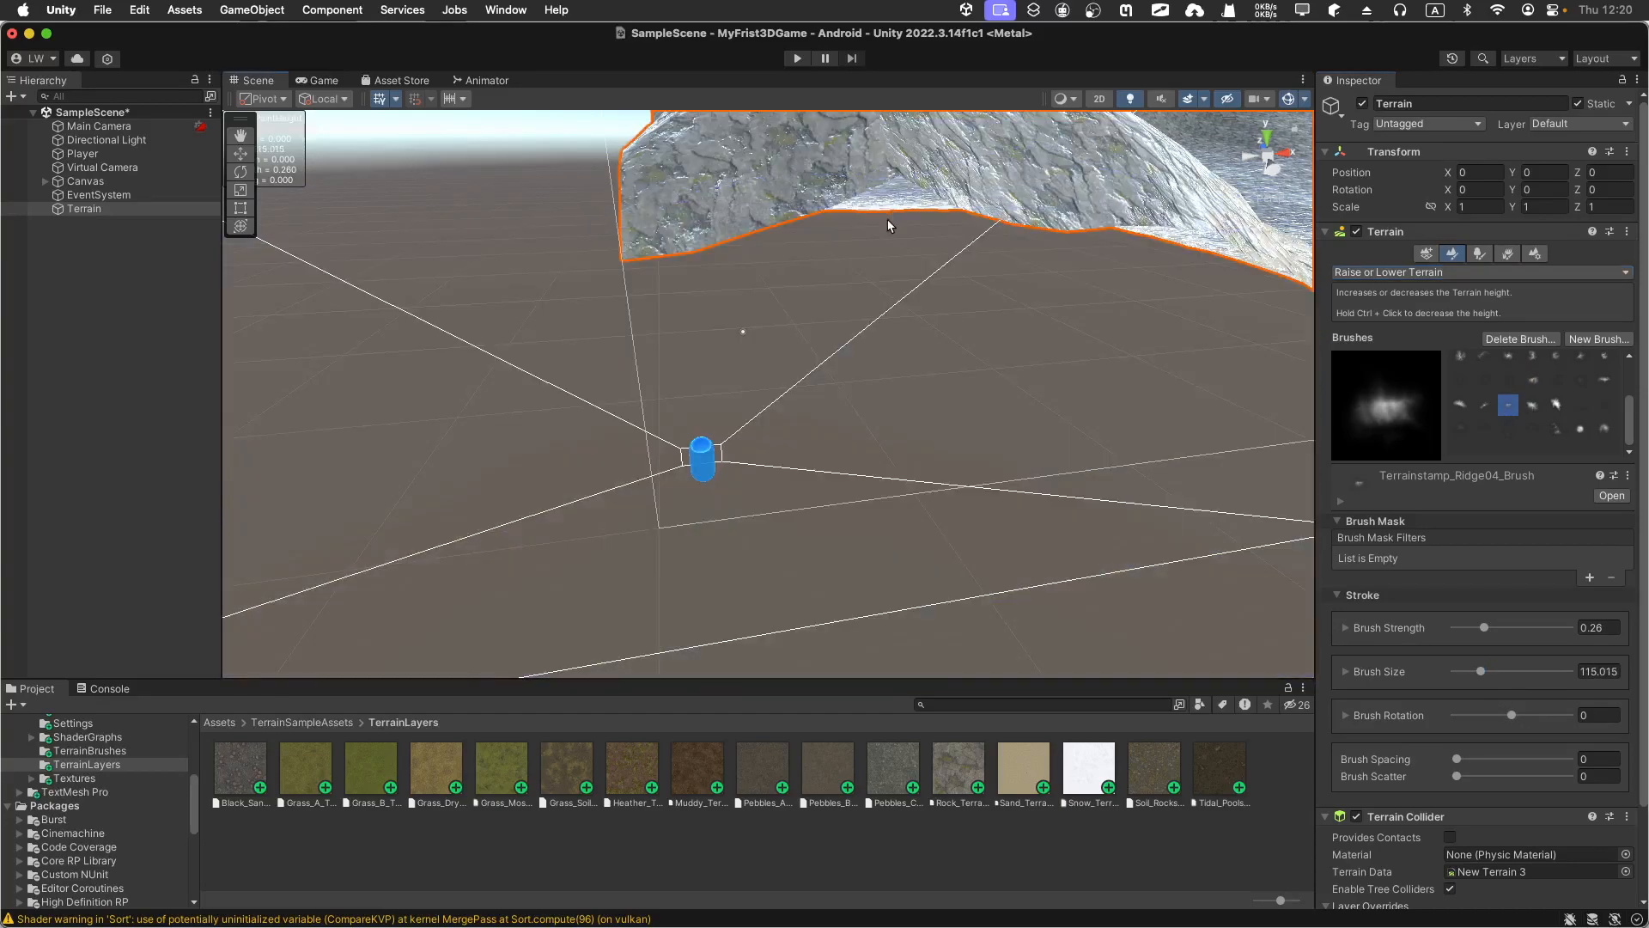
key("super+z")
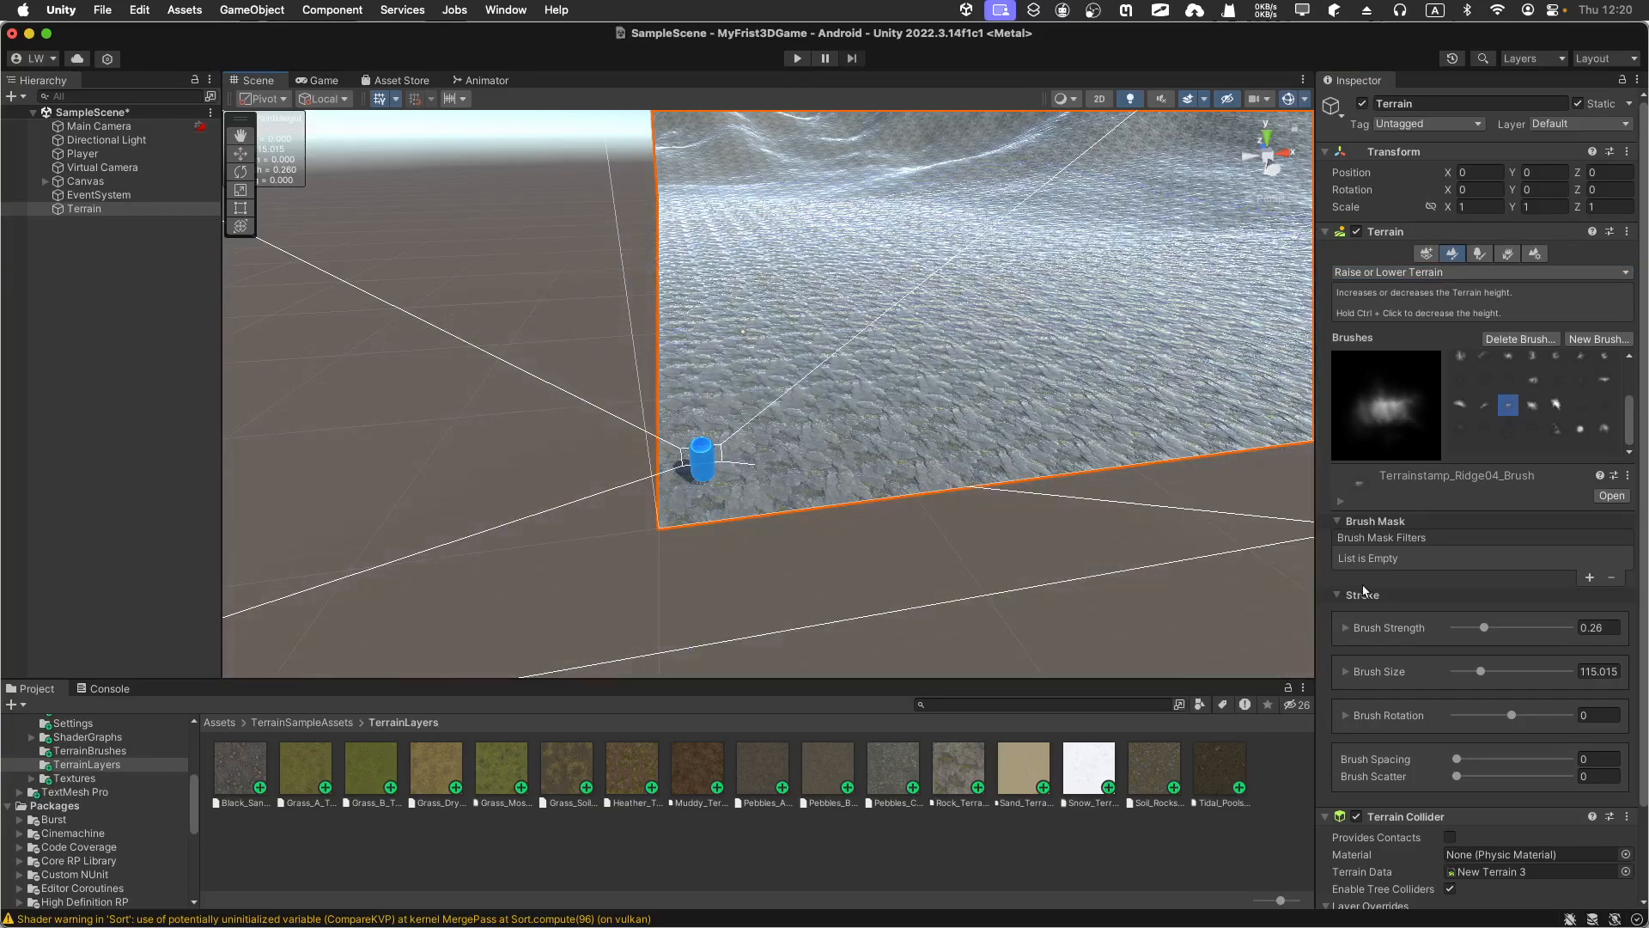
- Raise hills on the terrain beyond the player with a brush size of about 51 and a strength of about 0.1
left_click(1464, 671)
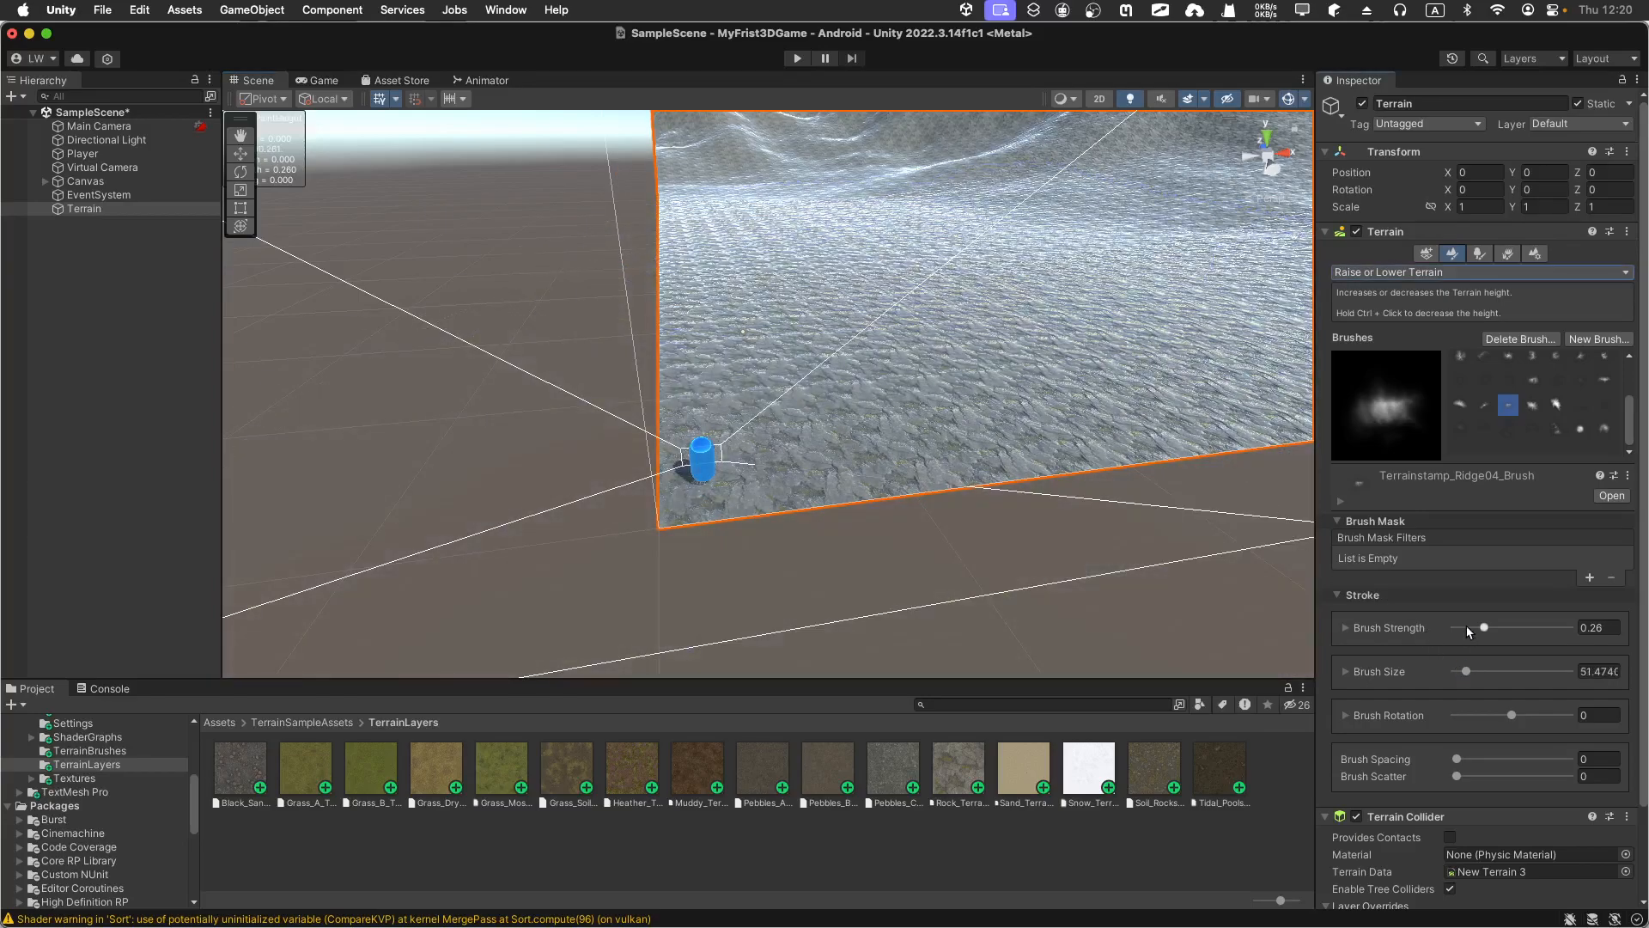
mouse_move(773, 250)
left_mouse_down()
mouse_move(813, 221)
mouse_move(800, 246)
mouse_move(1049, 250)
mouse_move(1228, 281)
mouse_move(1168, 260)
left_mouse_up()
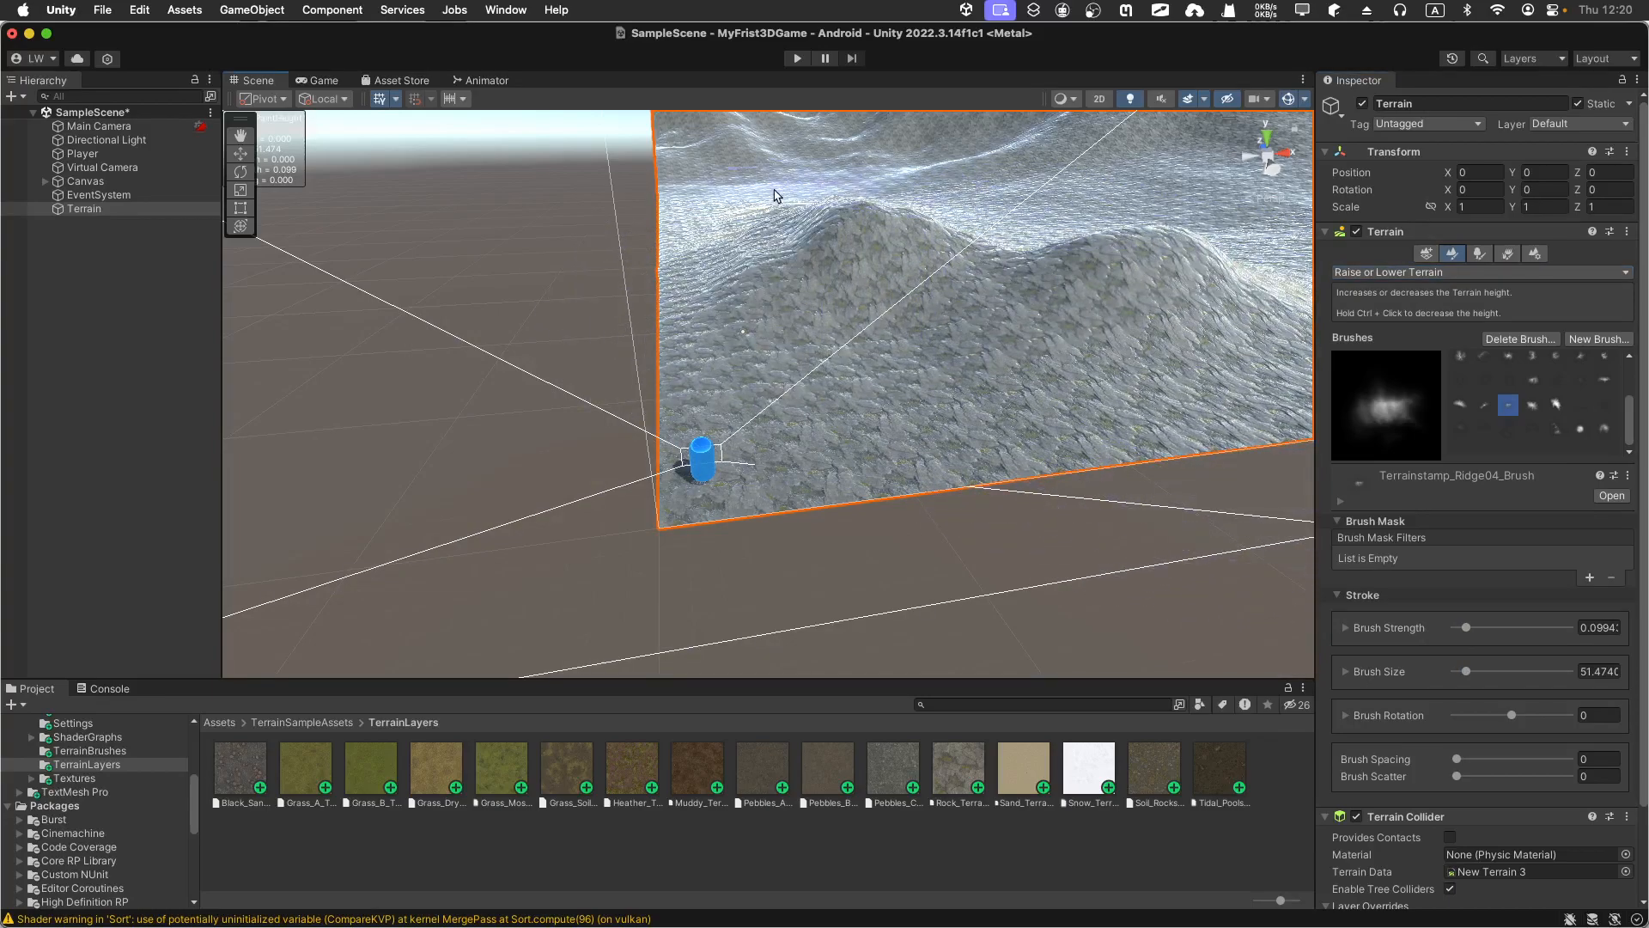
mouse_move(903, 207)
left_mouse_down()
mouse_move(1267, 237)
mouse_move(1022, 206)
mouse_move(876, 163)
mouse_move(808, 176)
left_mouse_up()
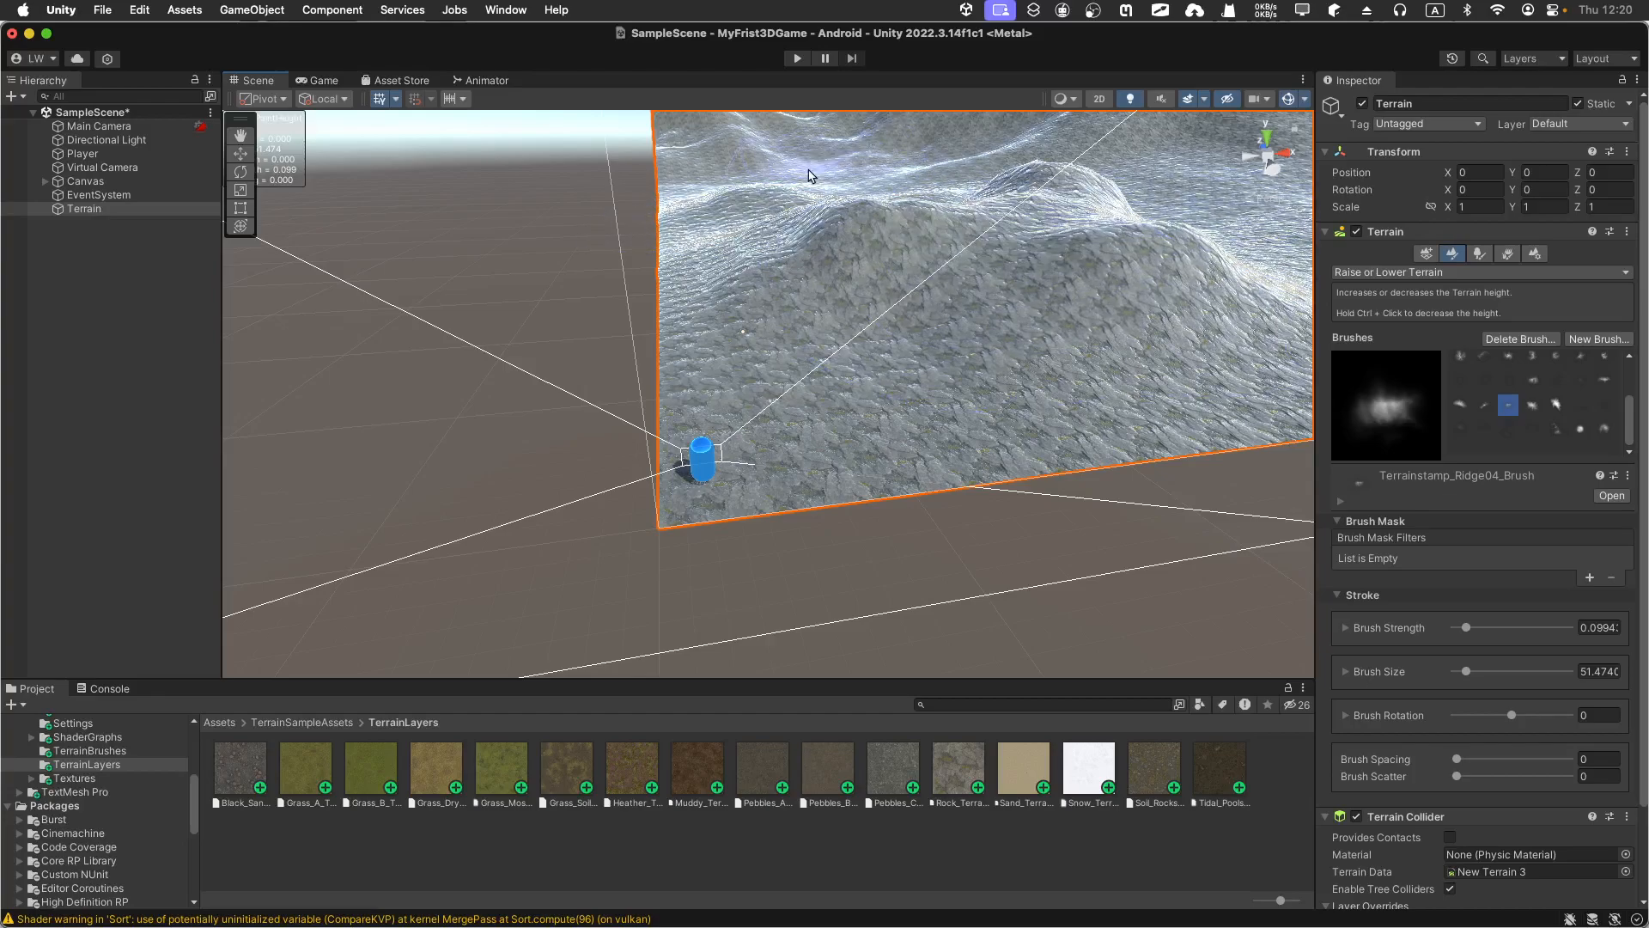
- Play the scene, move the player towards the raised hills with the on-screen joystick and stop play mode
left_click(798, 59)
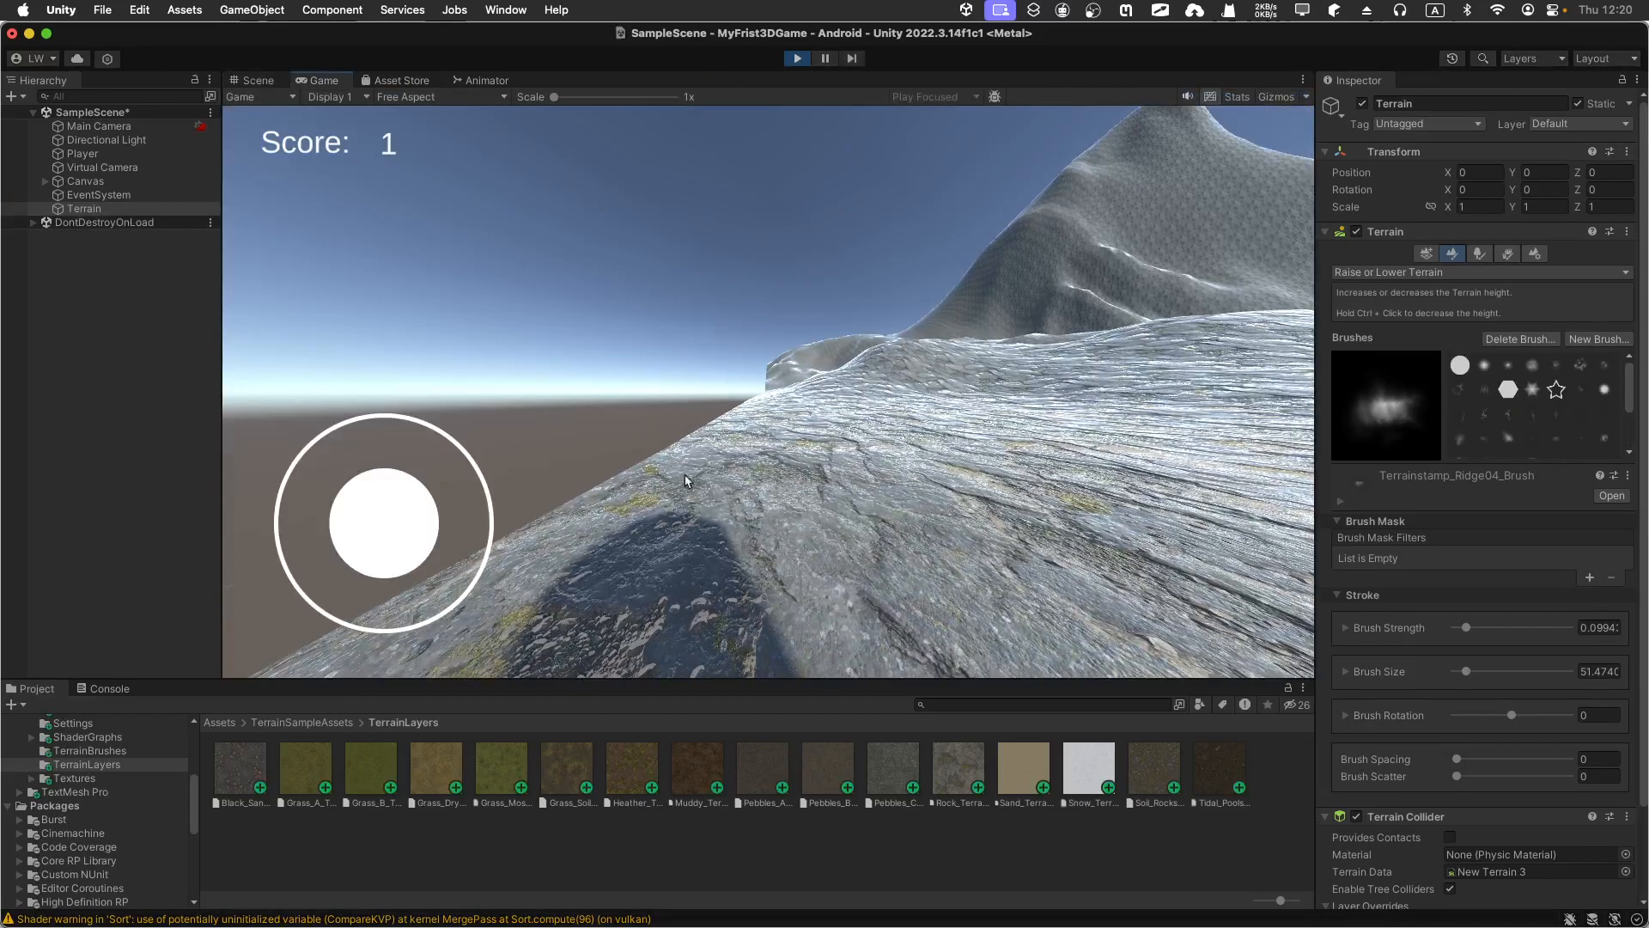
left_click_drag(415, 527, 501, 518)
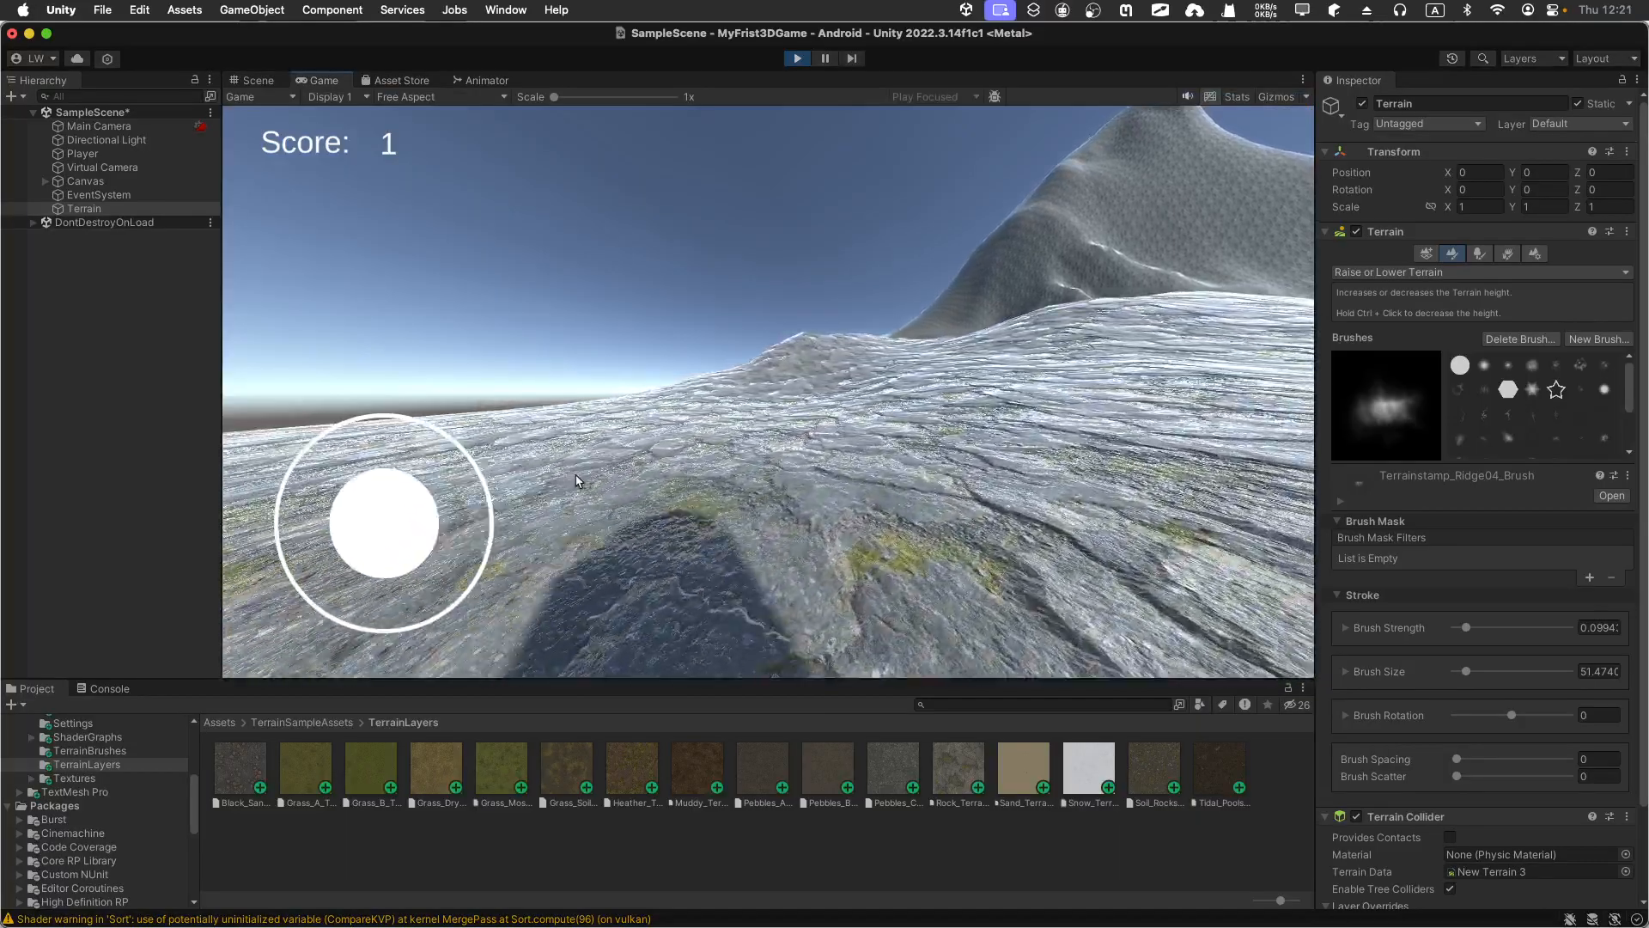
left_click_drag(437, 498, 367, 490)
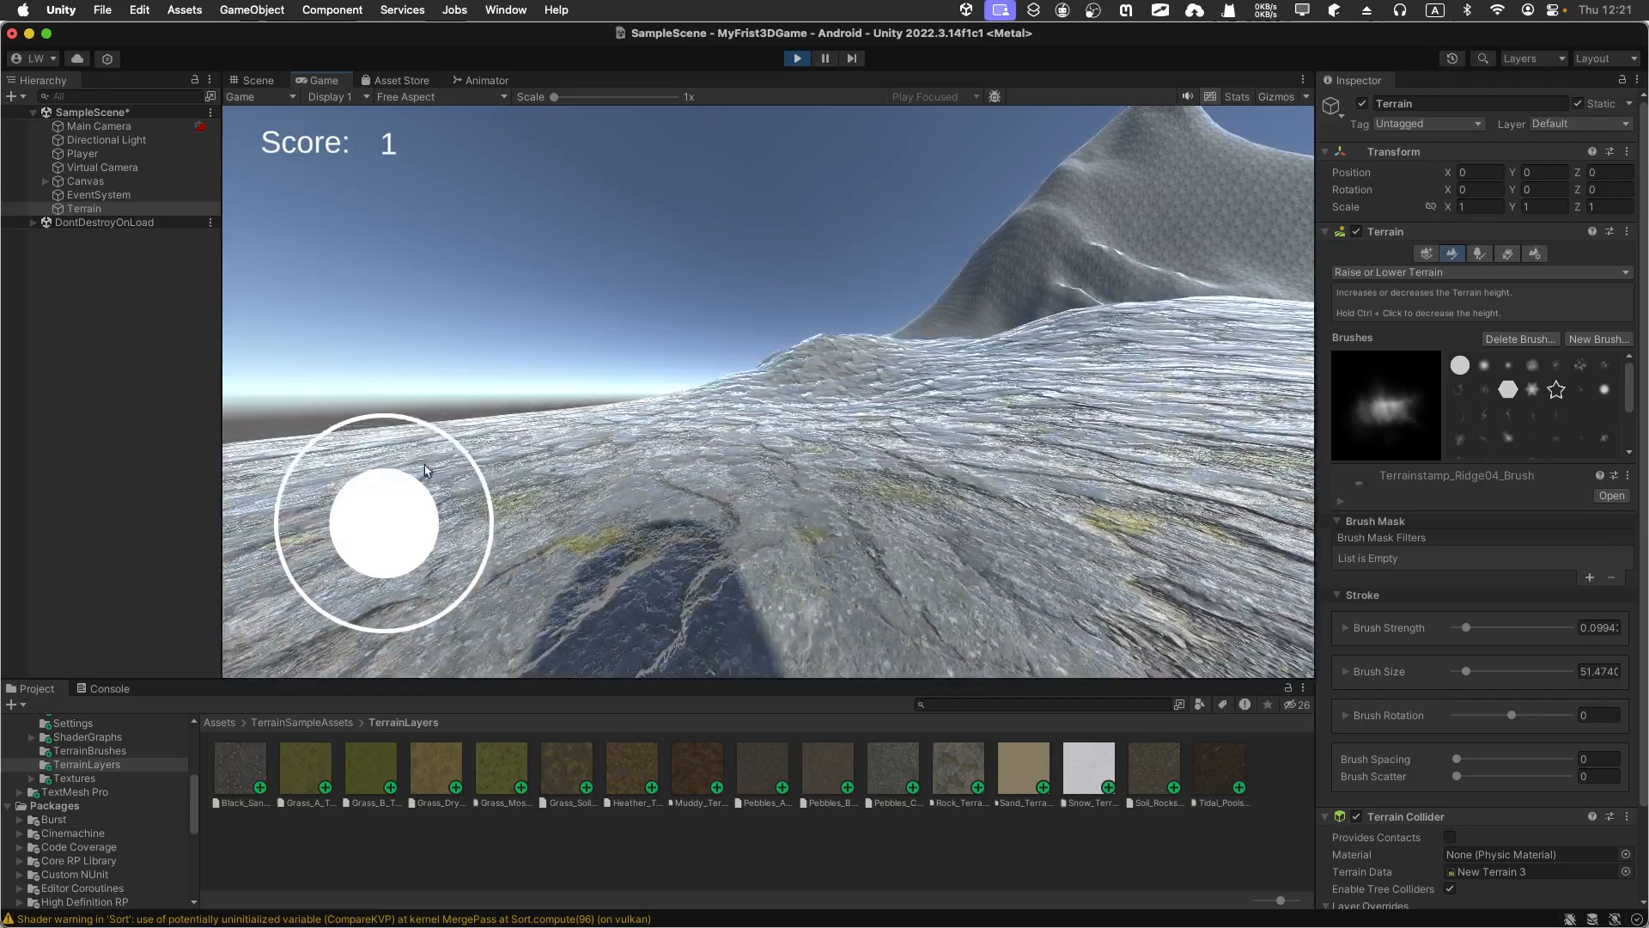
left_click(795, 58)
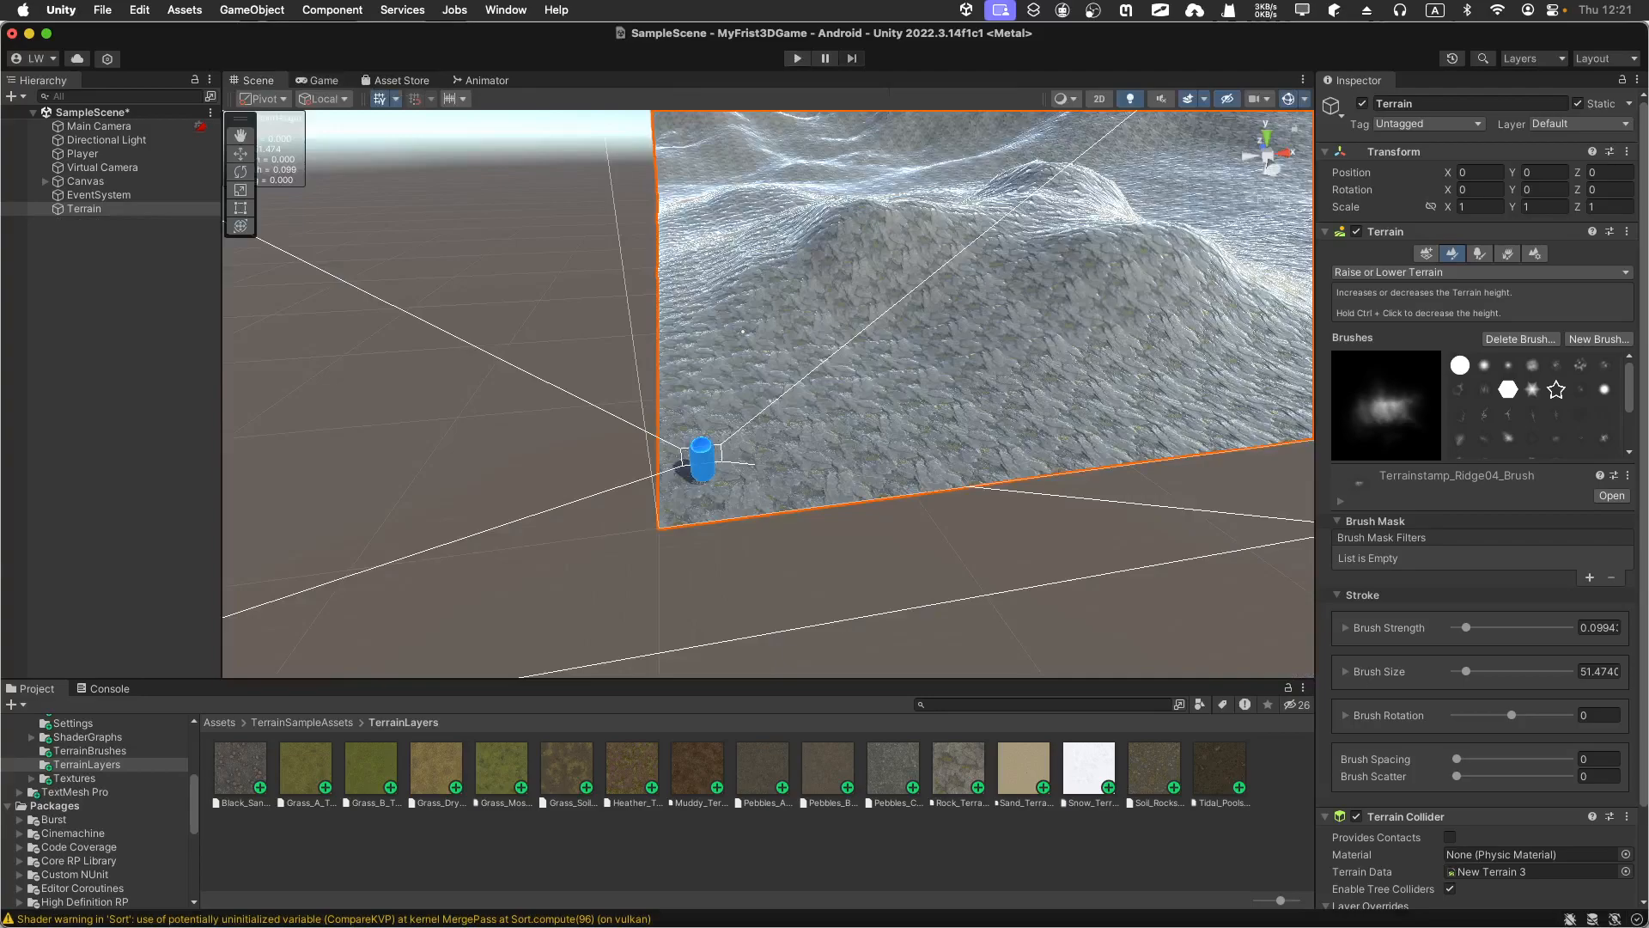
- Switch the terrain tool from Raise or Lower Terrain to Paint Texture
left_click(1478, 254)
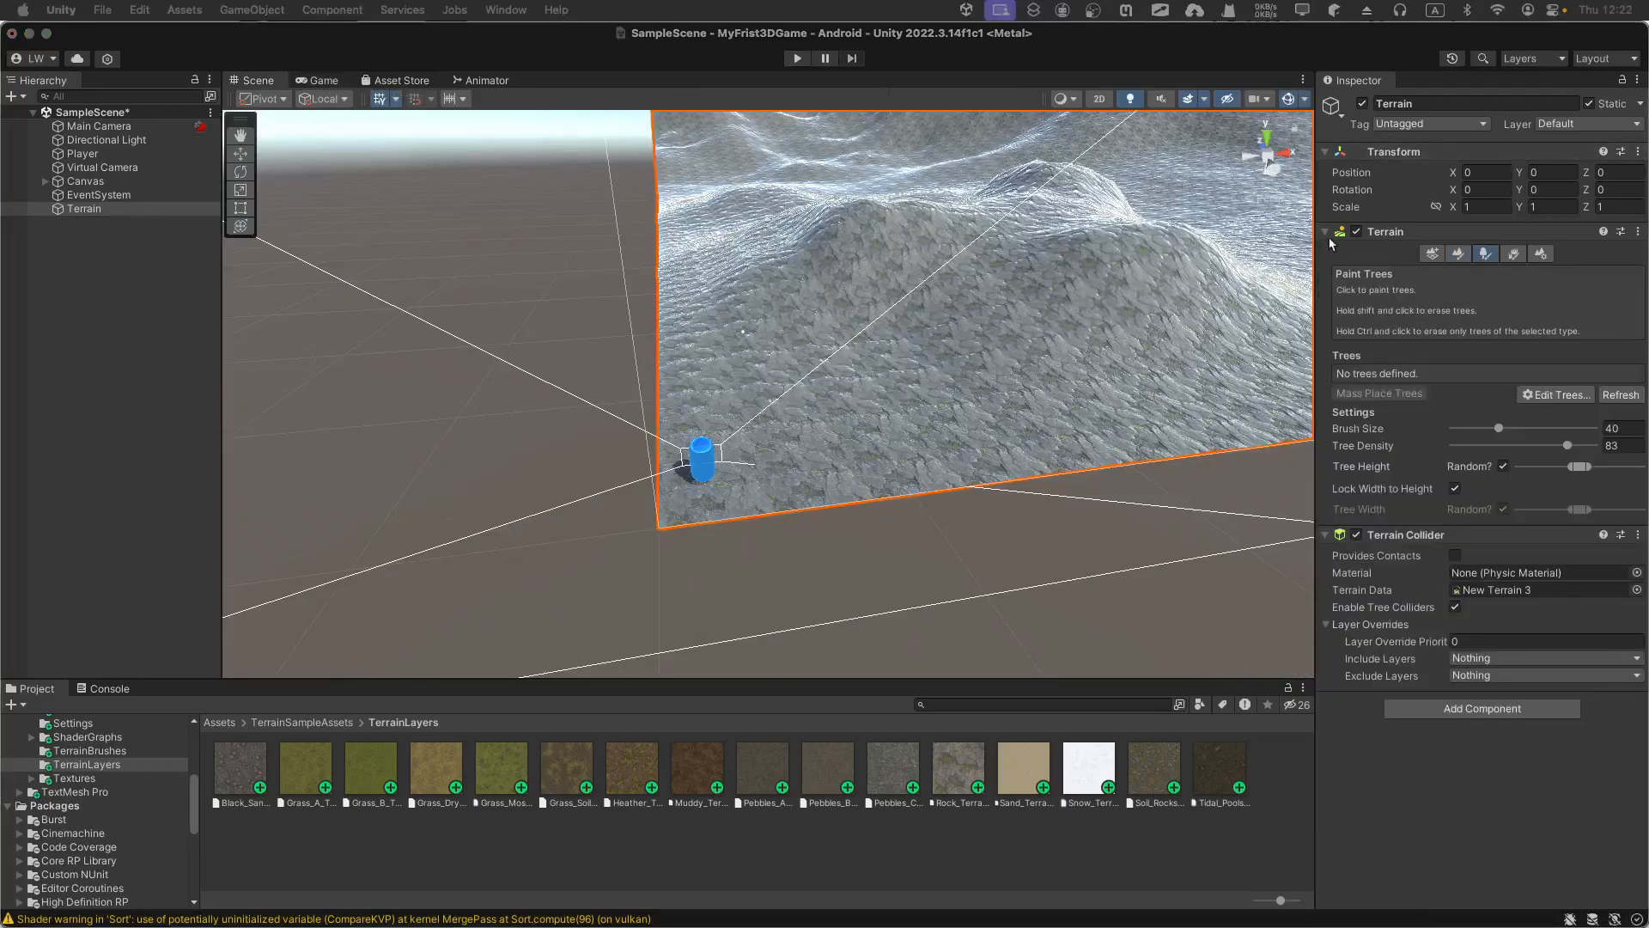
left_click(1457, 254)
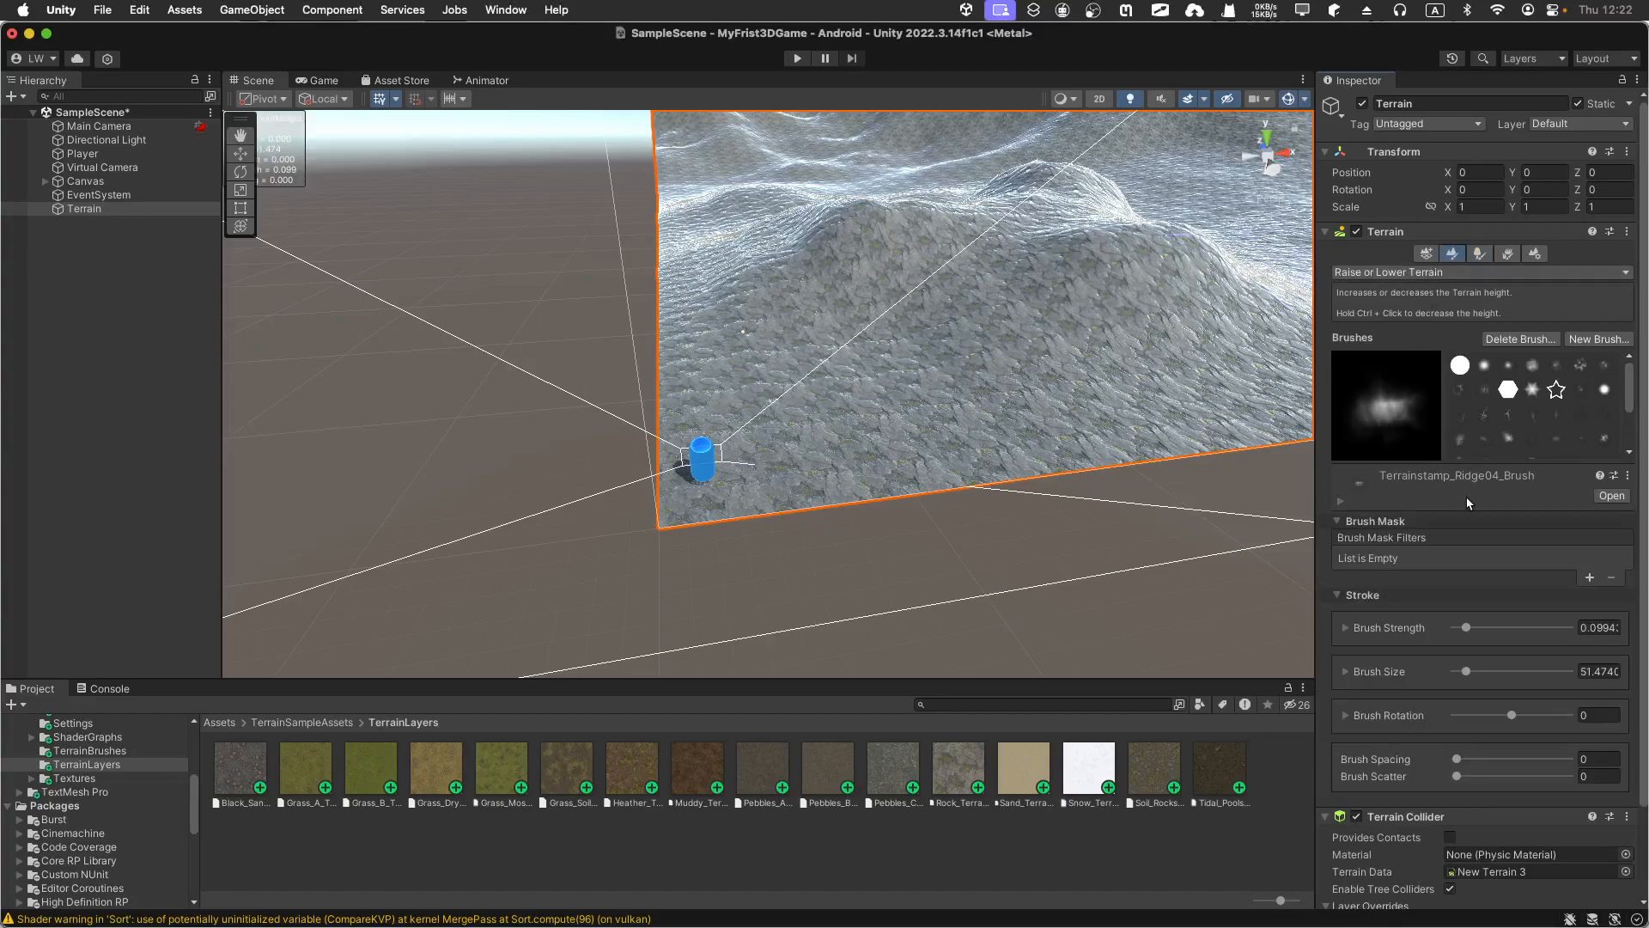
scroll(1415, 483, "down", 3)
scroll(1422, 344, "up", 3)
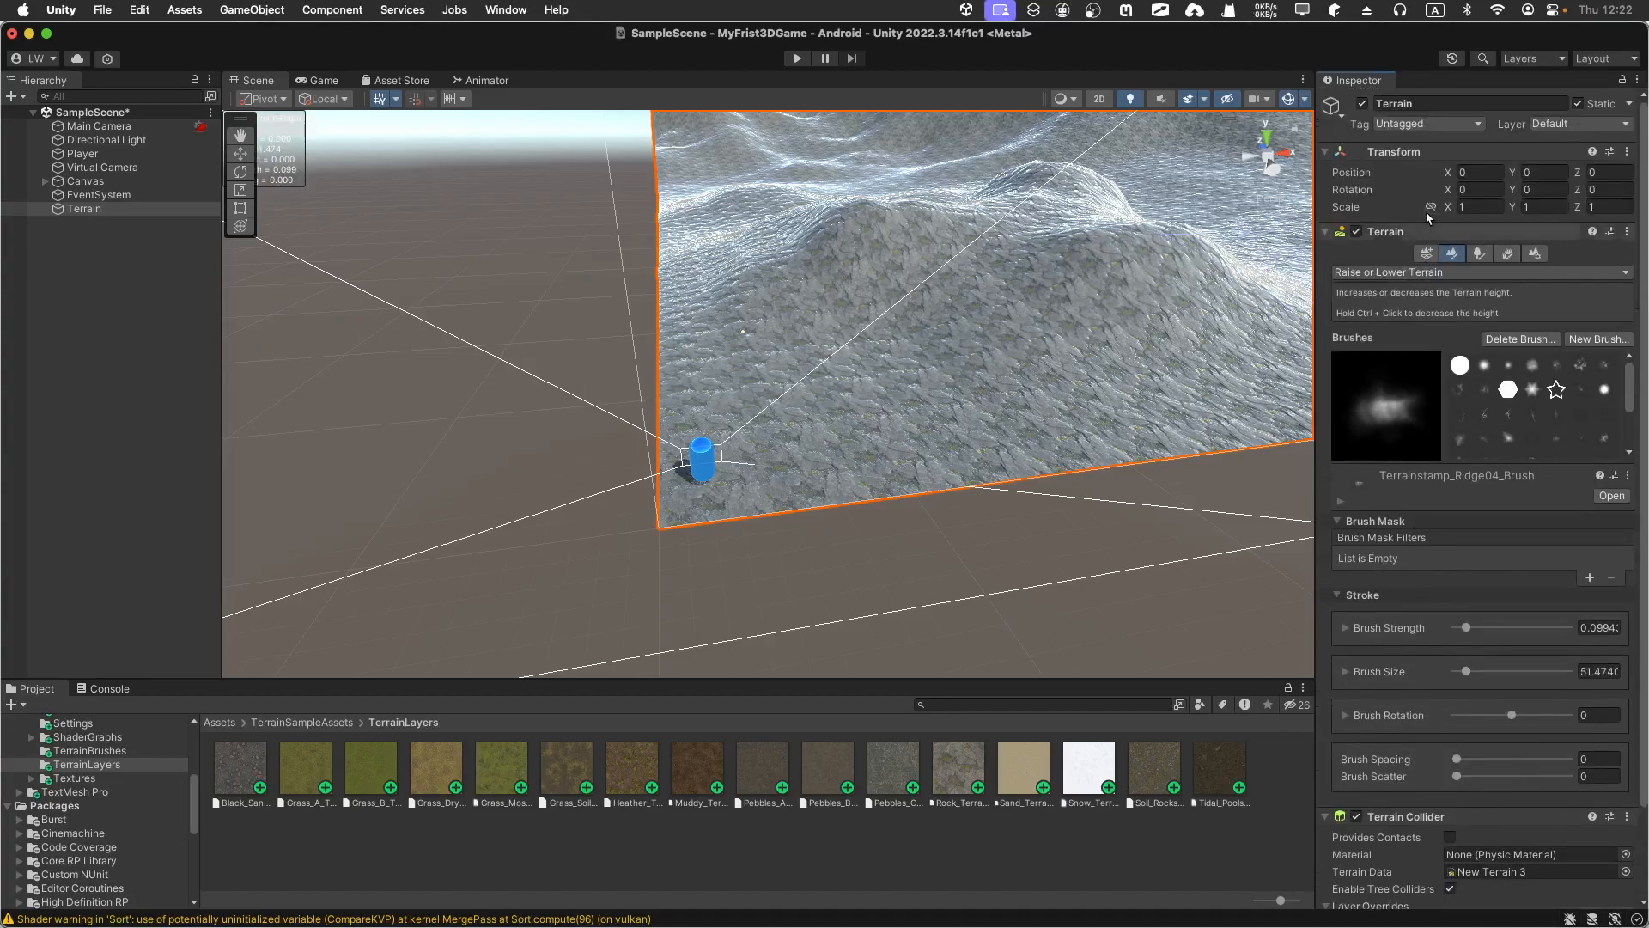
left_click(1400, 273)
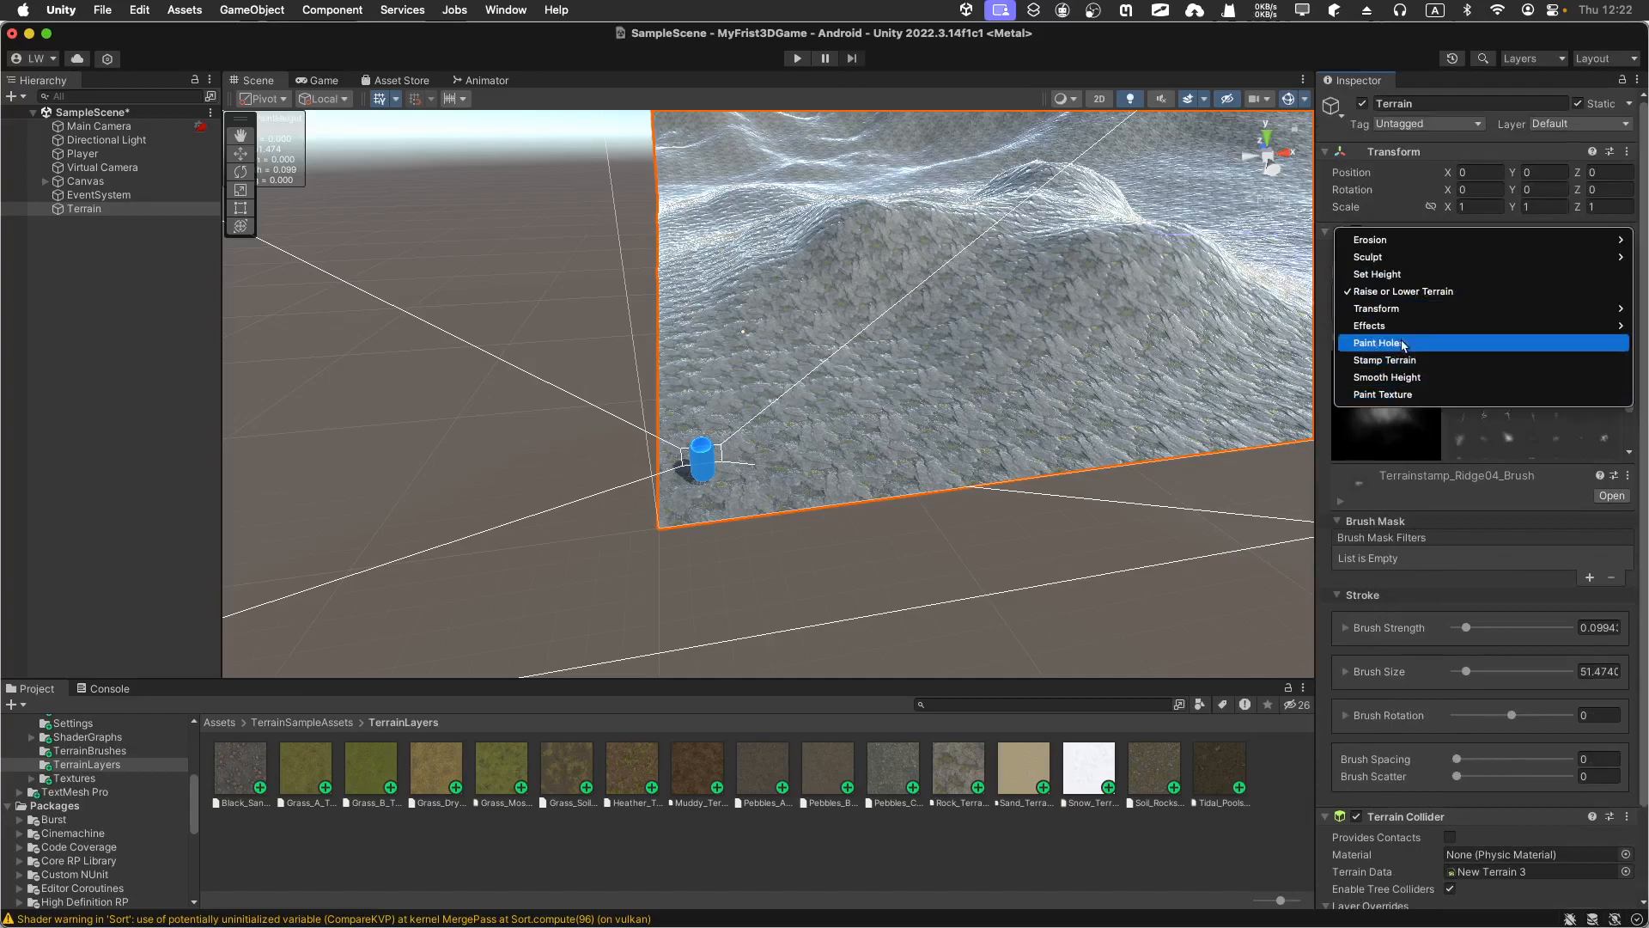
left_click(1383, 395)
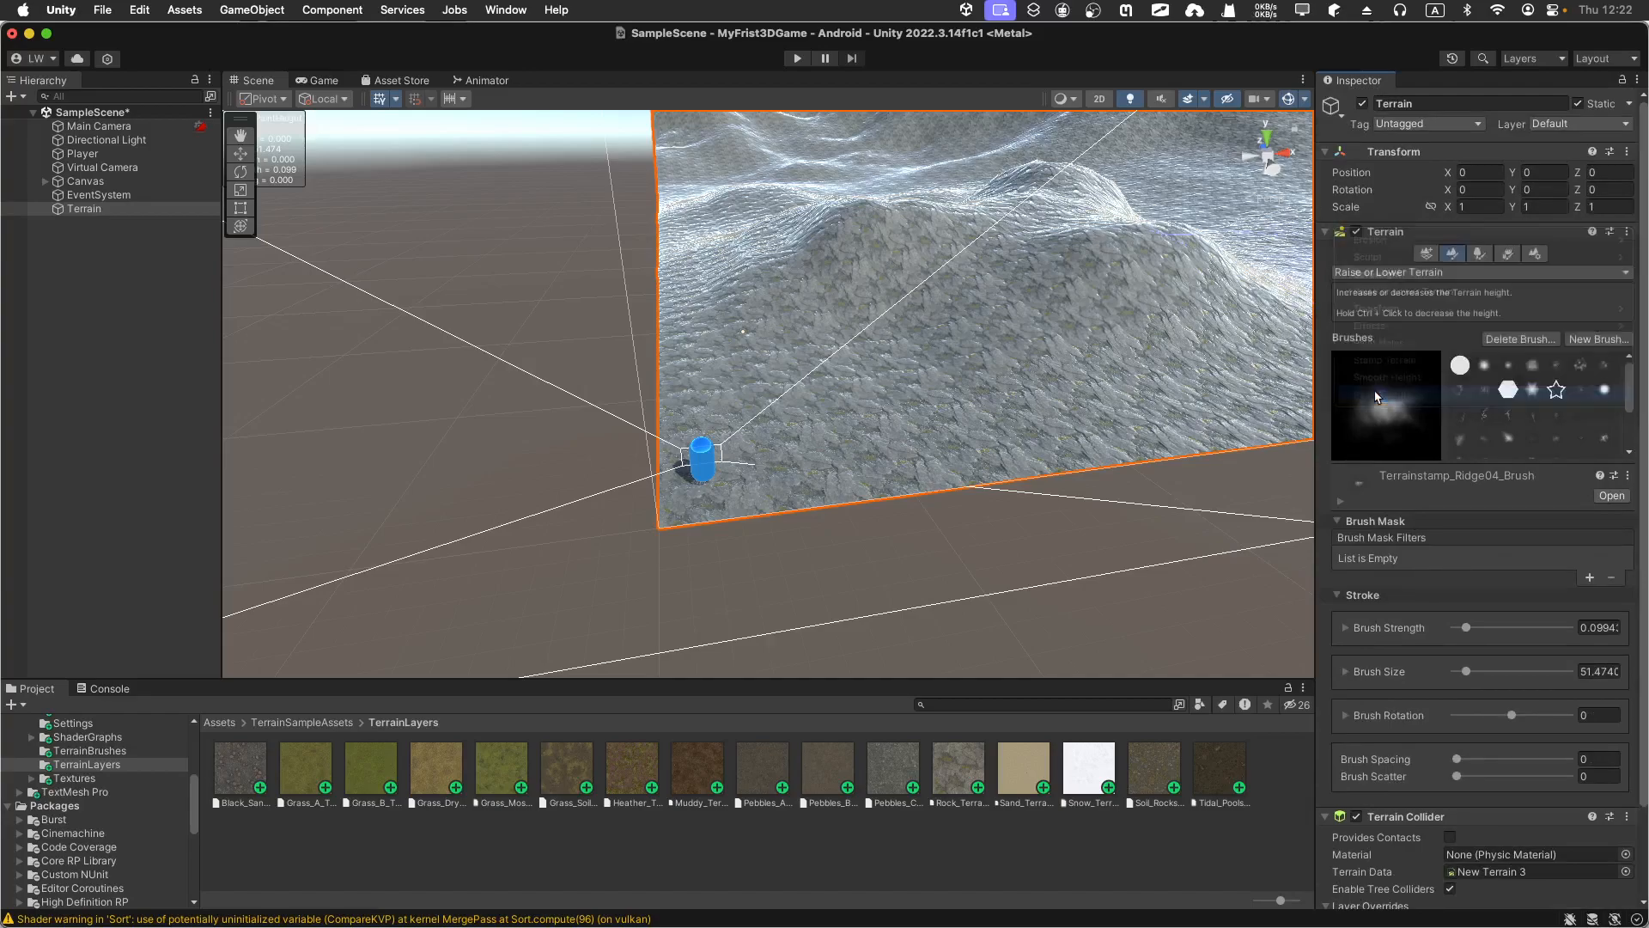
scroll(1360, 415, "down", 10)
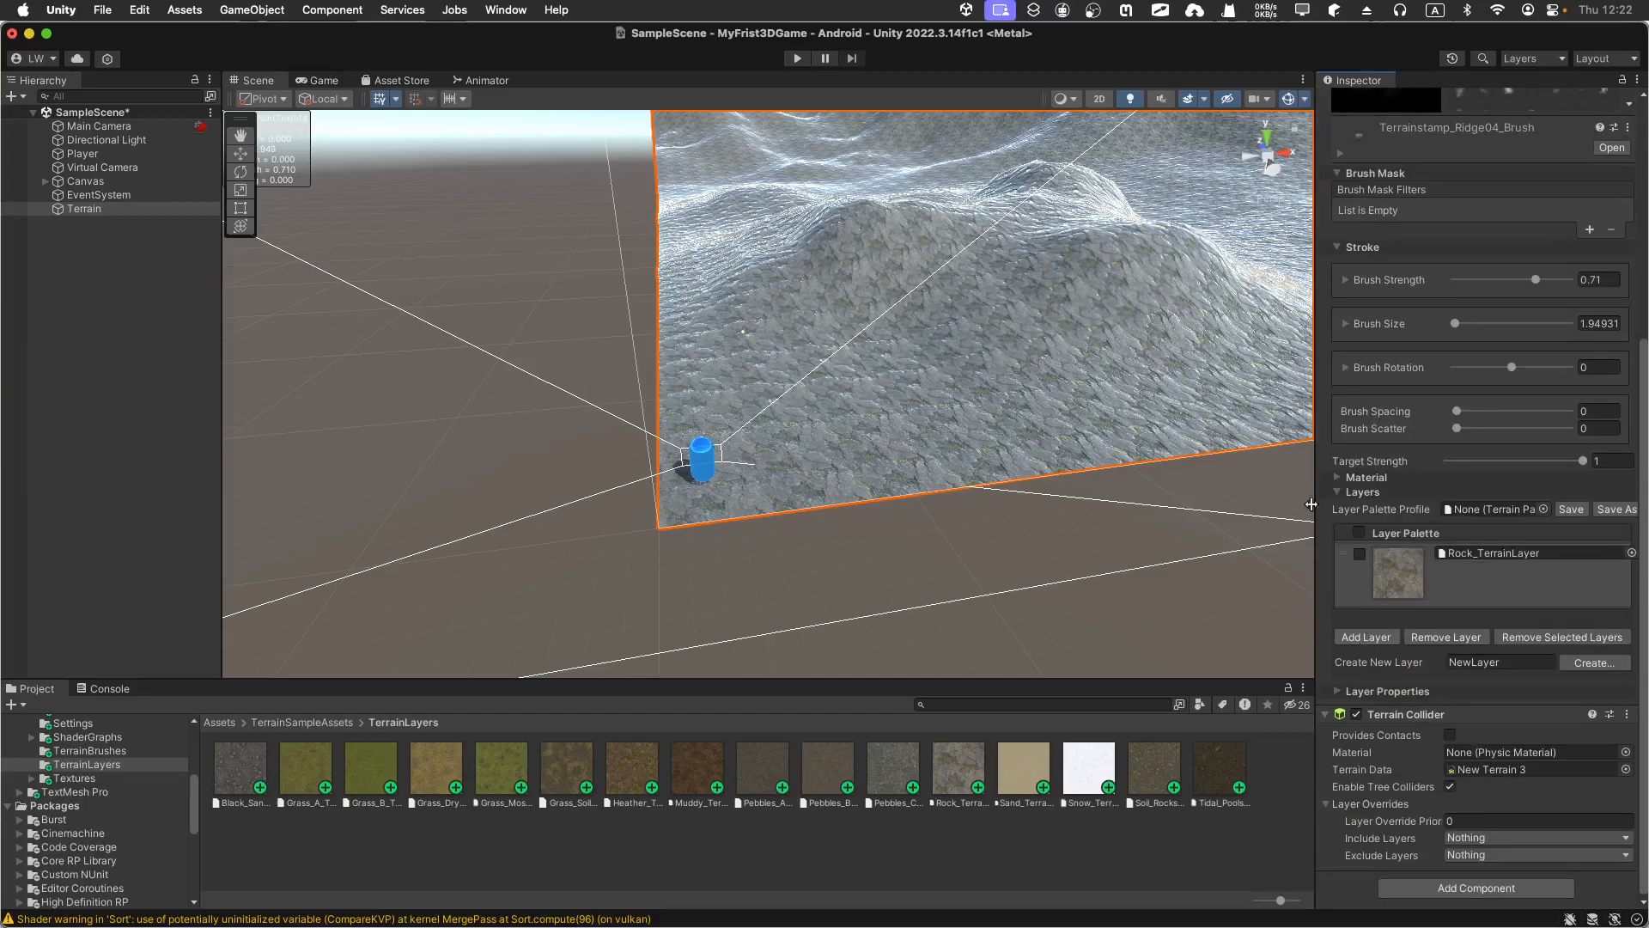
- Add Grass_Dry_TerrainLayer to the terrain's layer palette
left_click(1338, 492)
left_click(1354, 637)
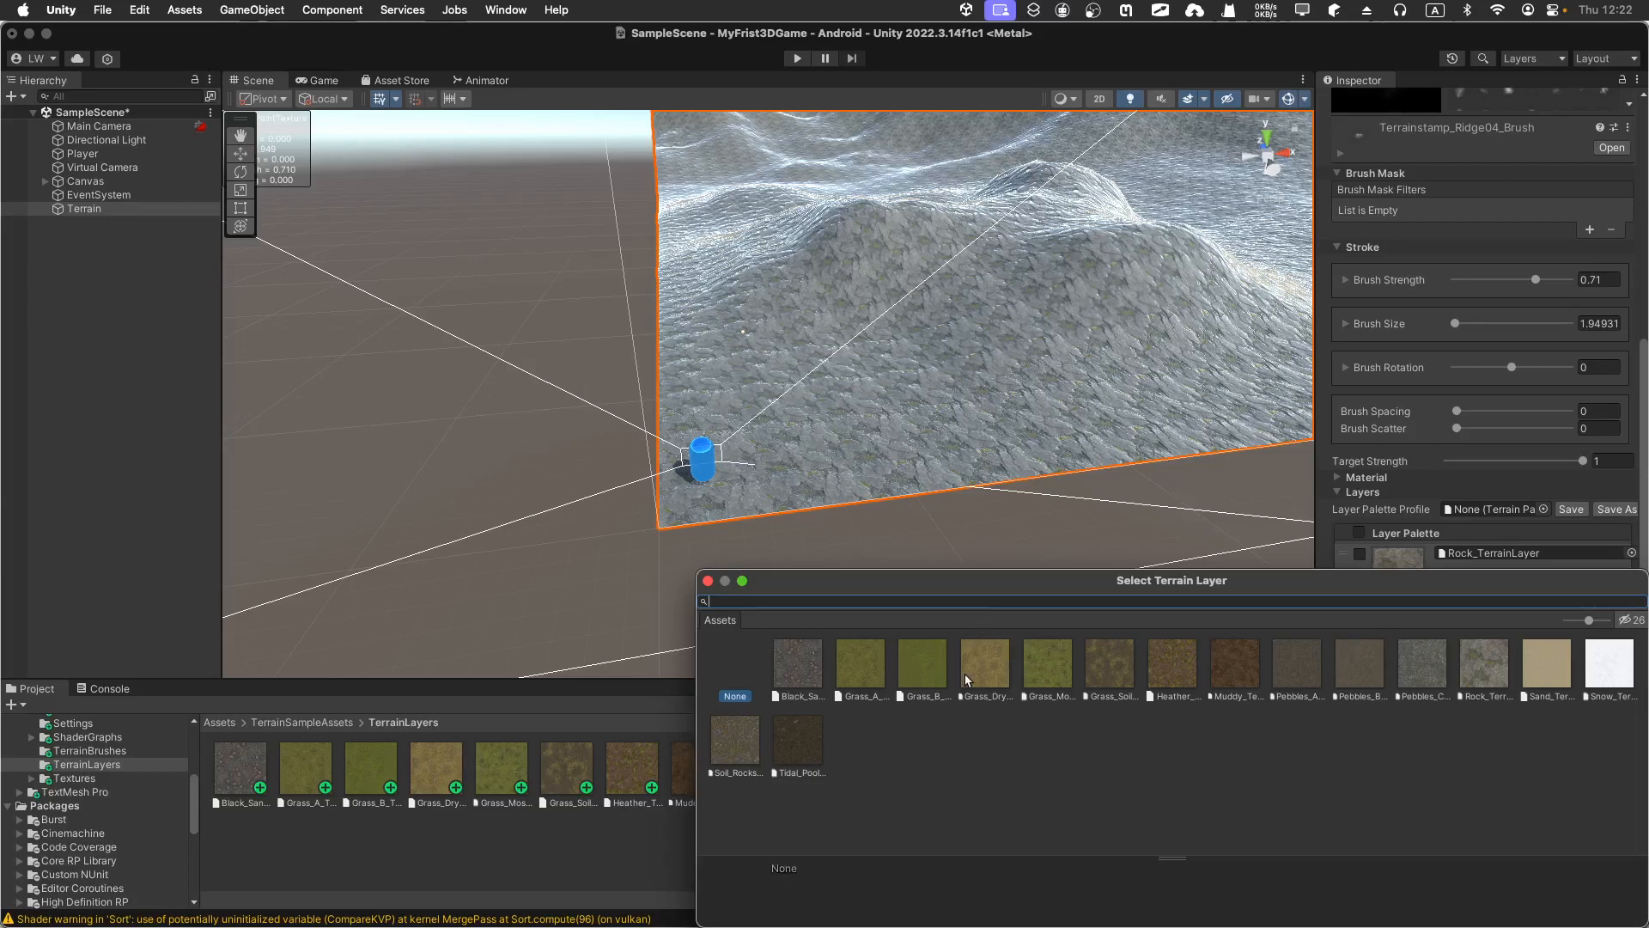
left_click(997, 672)
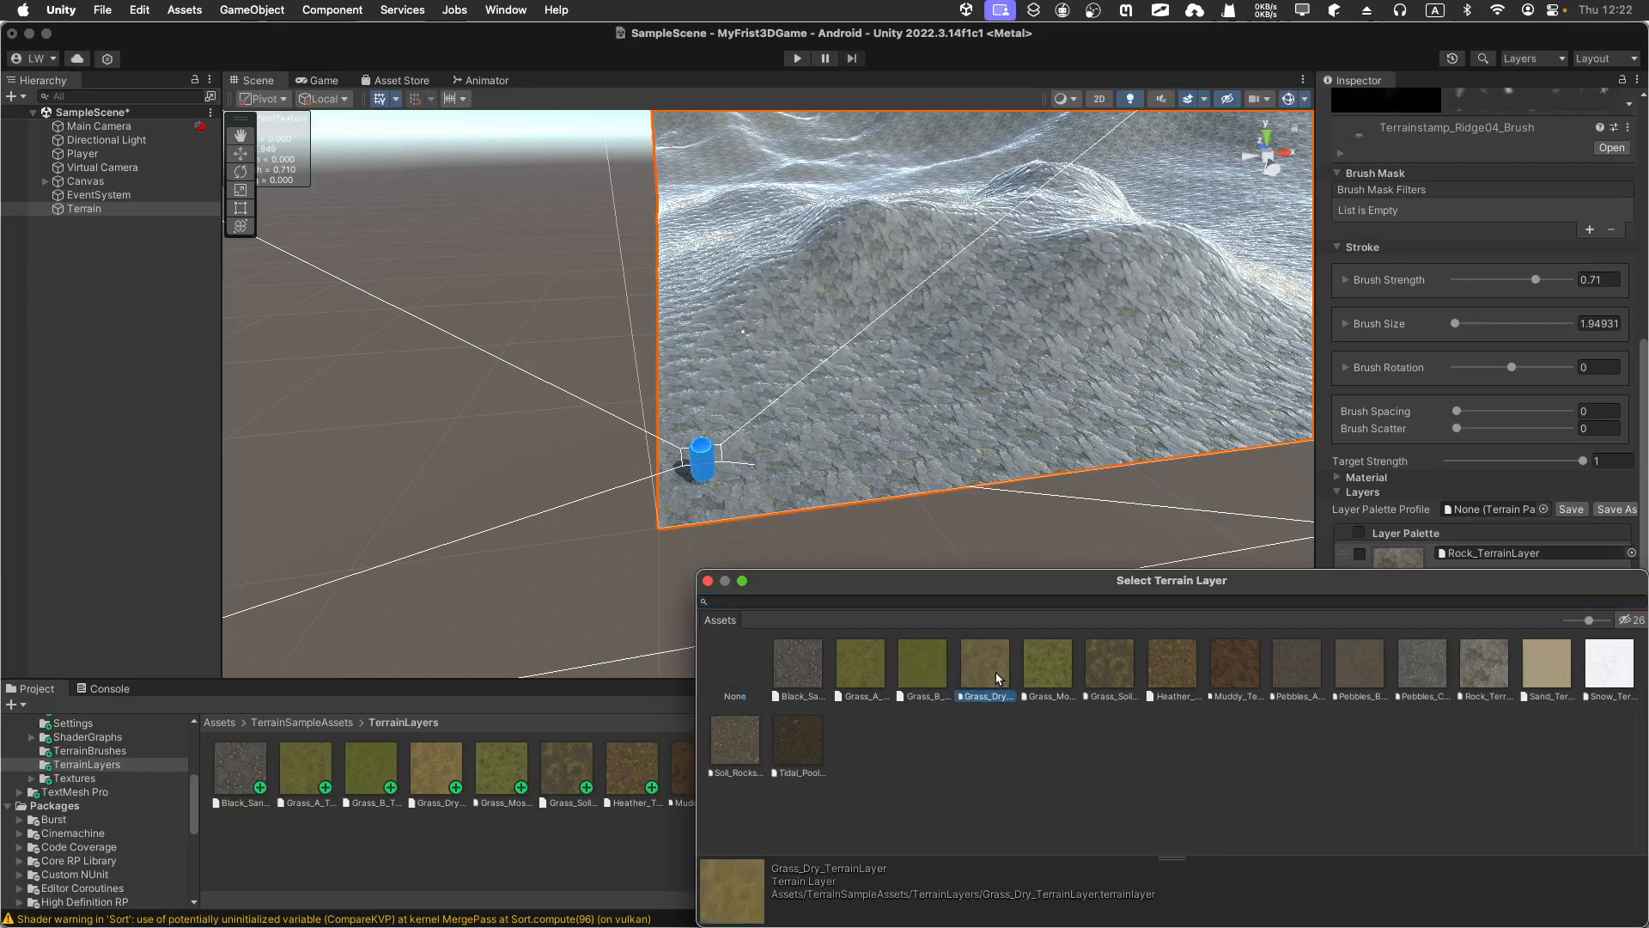
double_click(972, 675)
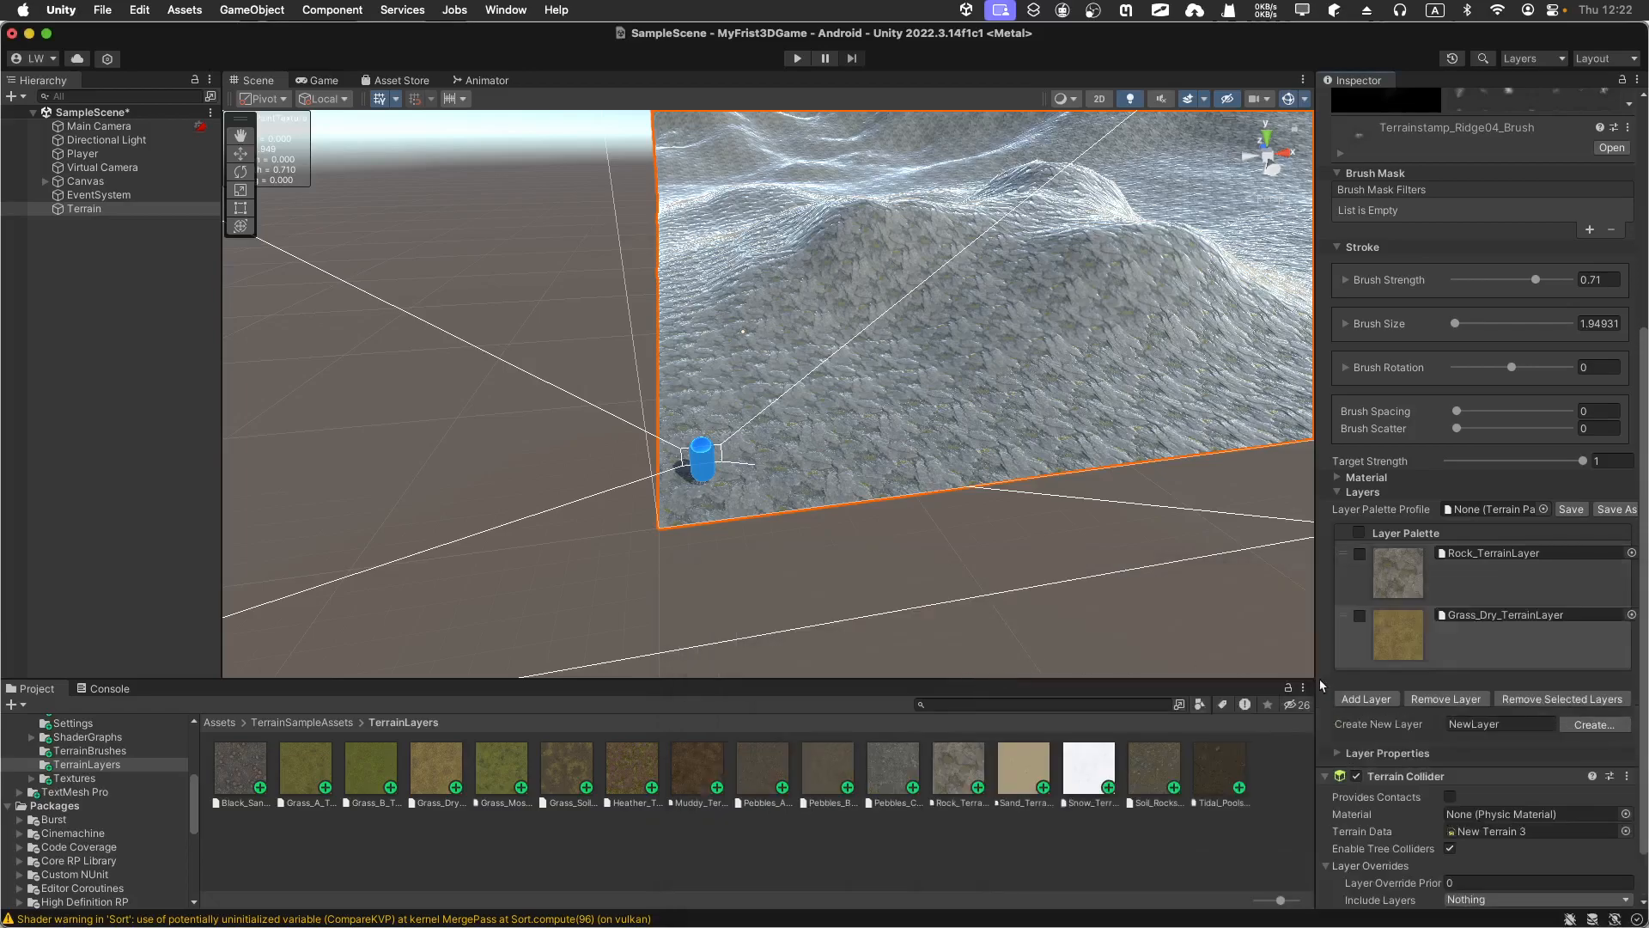
- Paint the Grass_Dry layer over the hills near the player and the slopes behind them with a brush size of about 54
left_click(1375, 630)
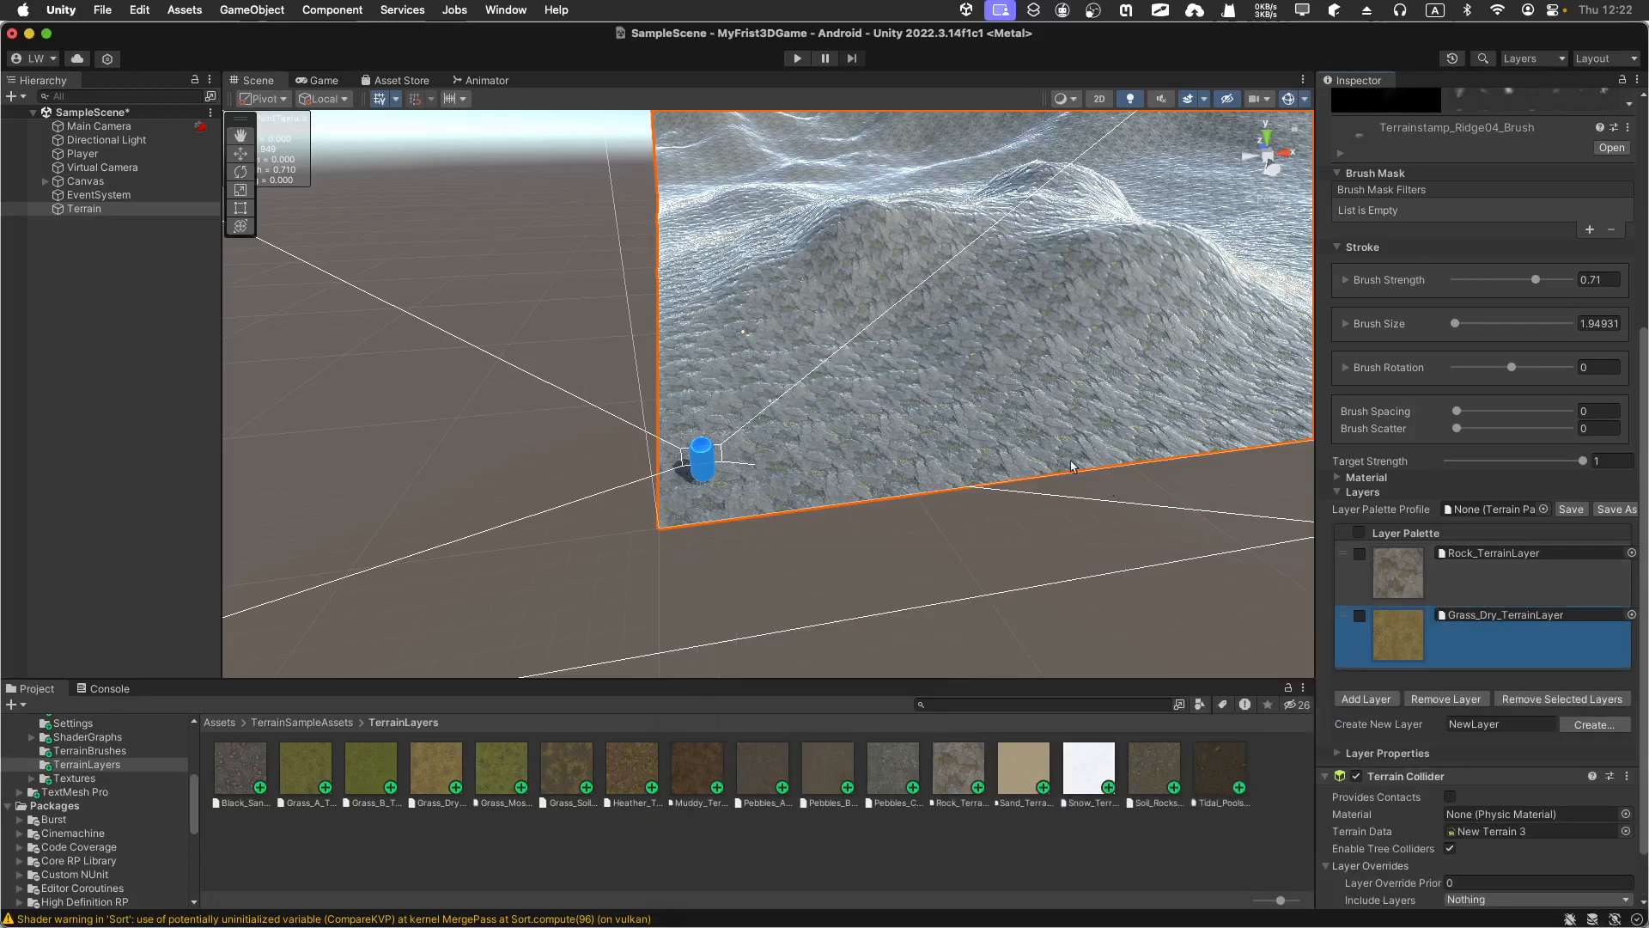
left_click(980, 380)
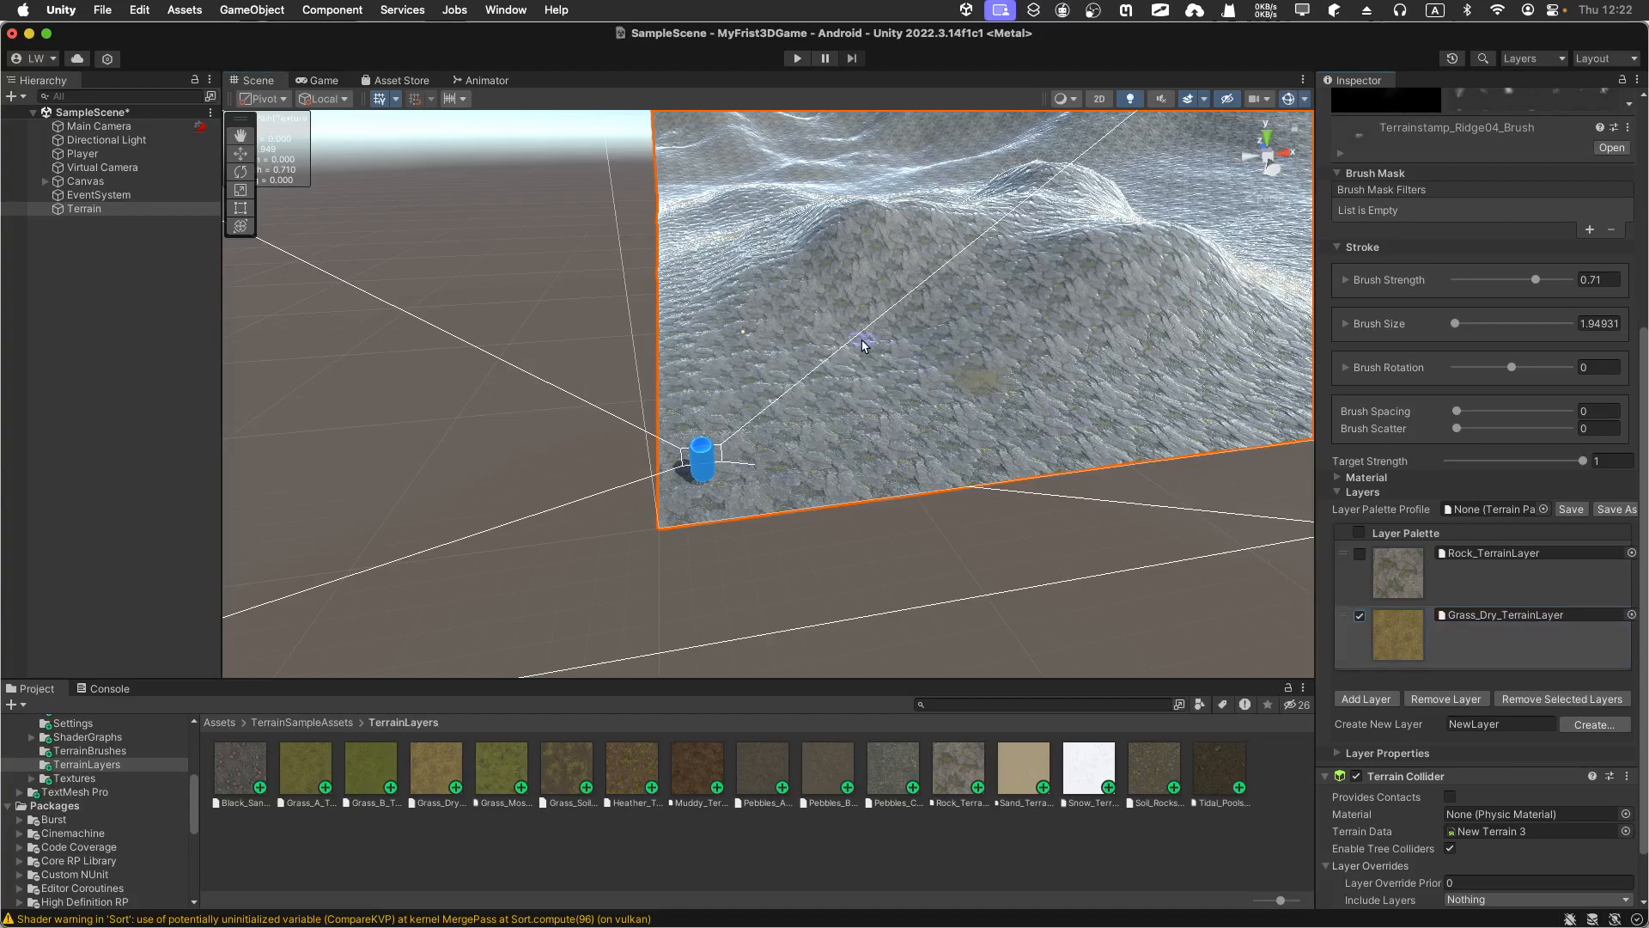
scroll(867, 354, "up", 1)
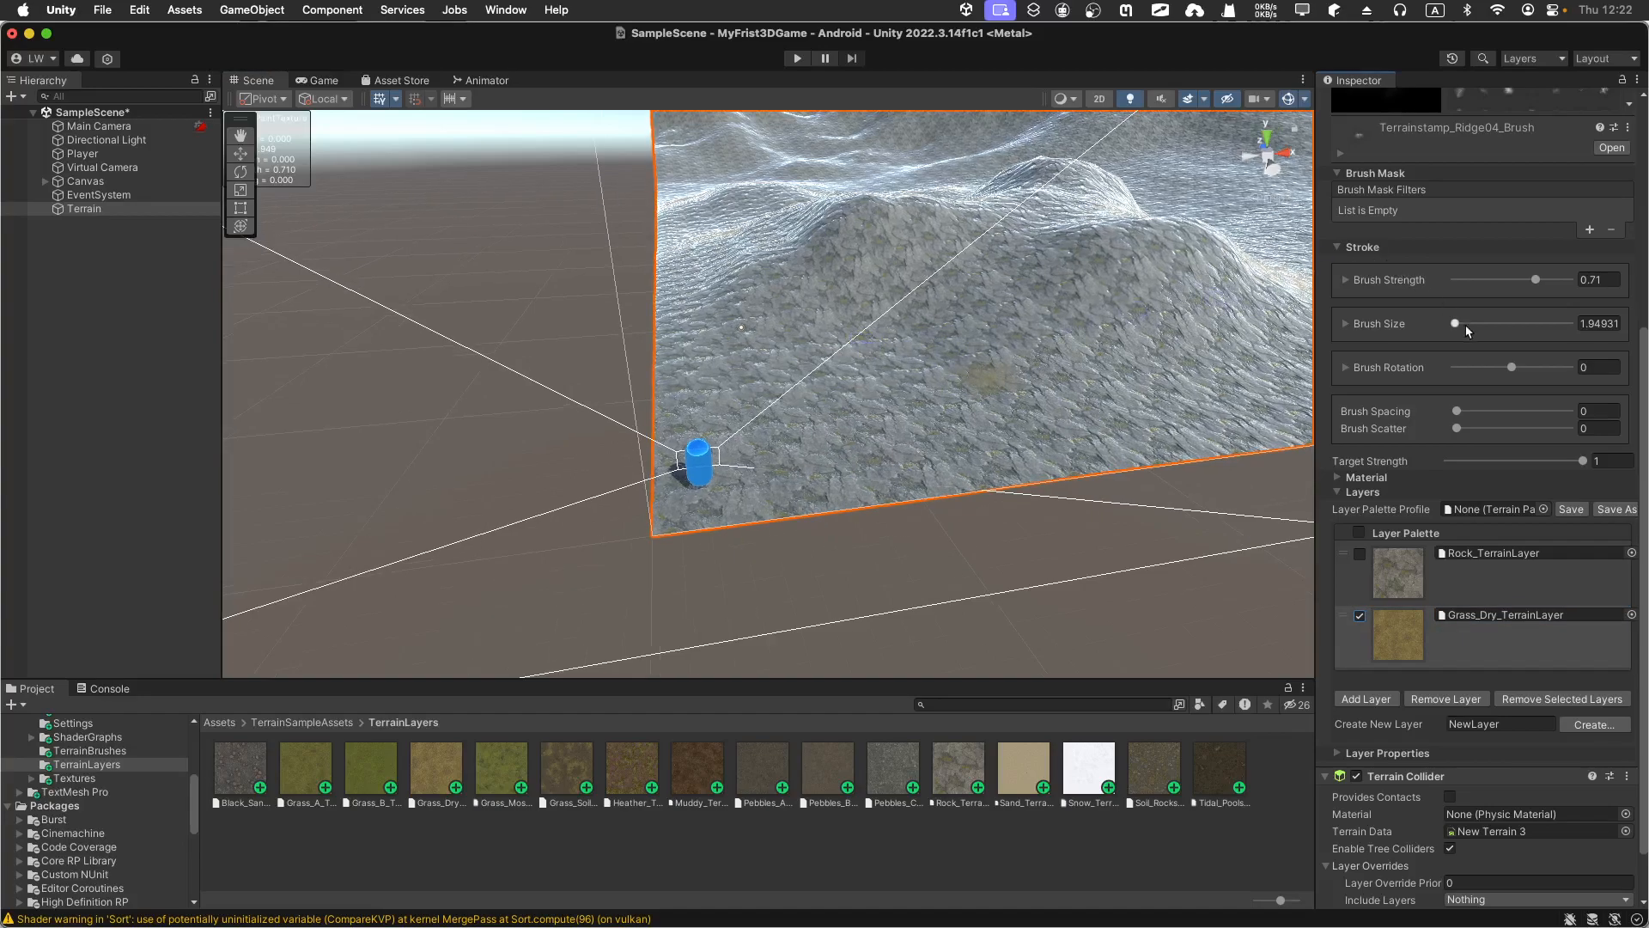
left_click_drag(1460, 325, 1470, 331)
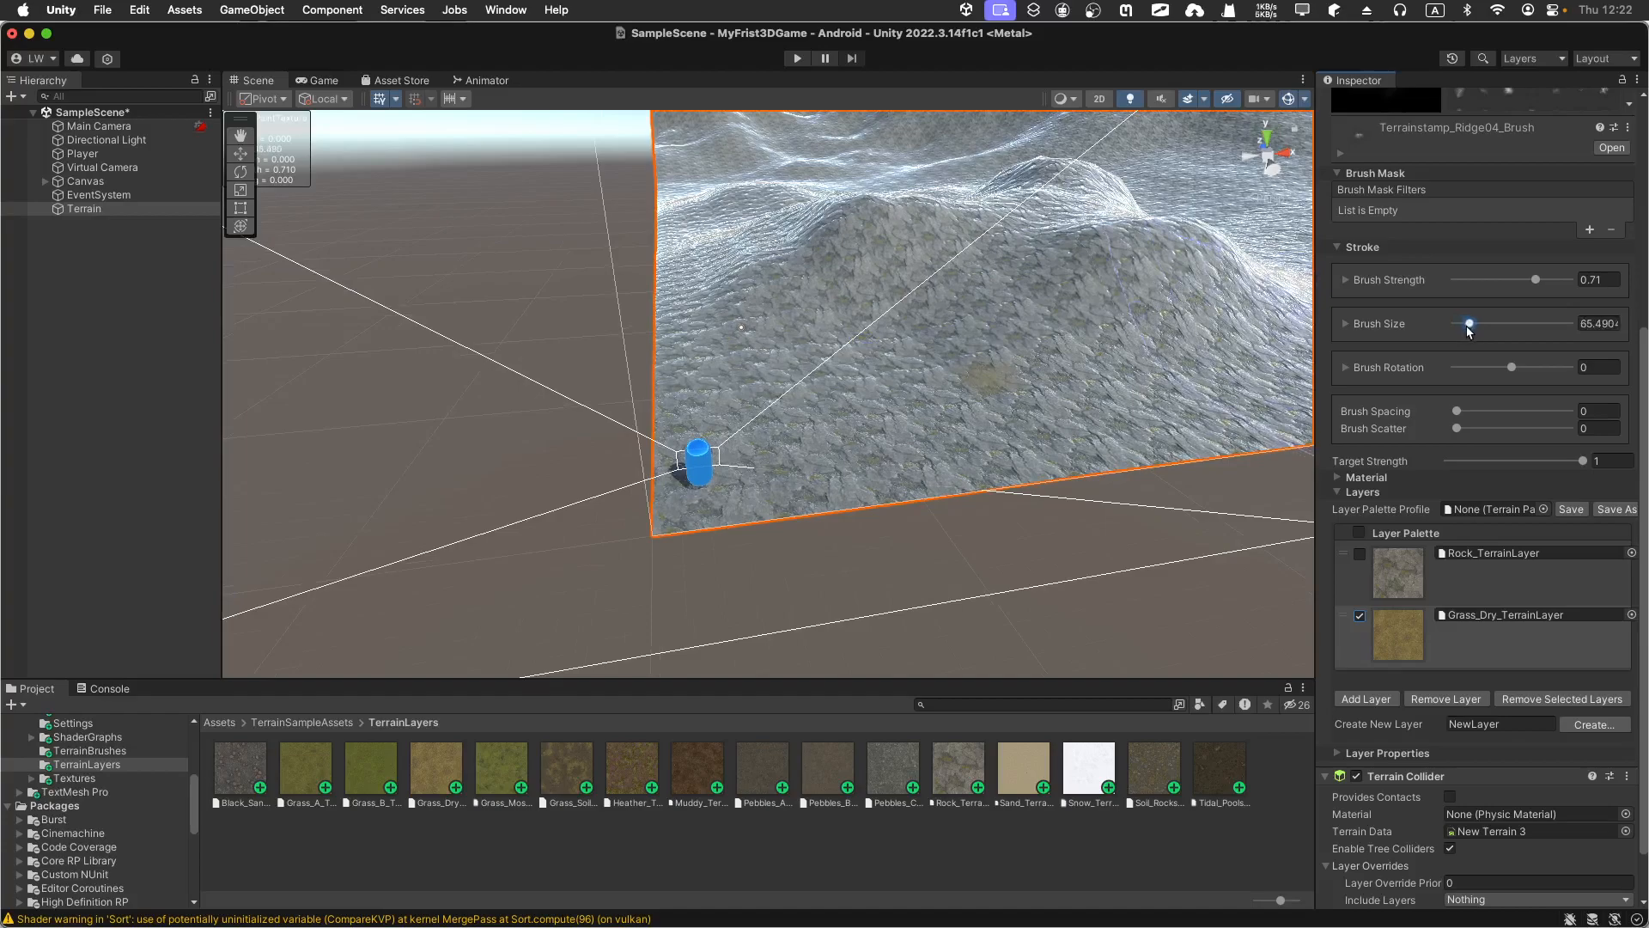
mouse_move(1031, 276)
left_mouse_down()
mouse_move(799, 207)
mouse_move(838, 188)
left_mouse_up()
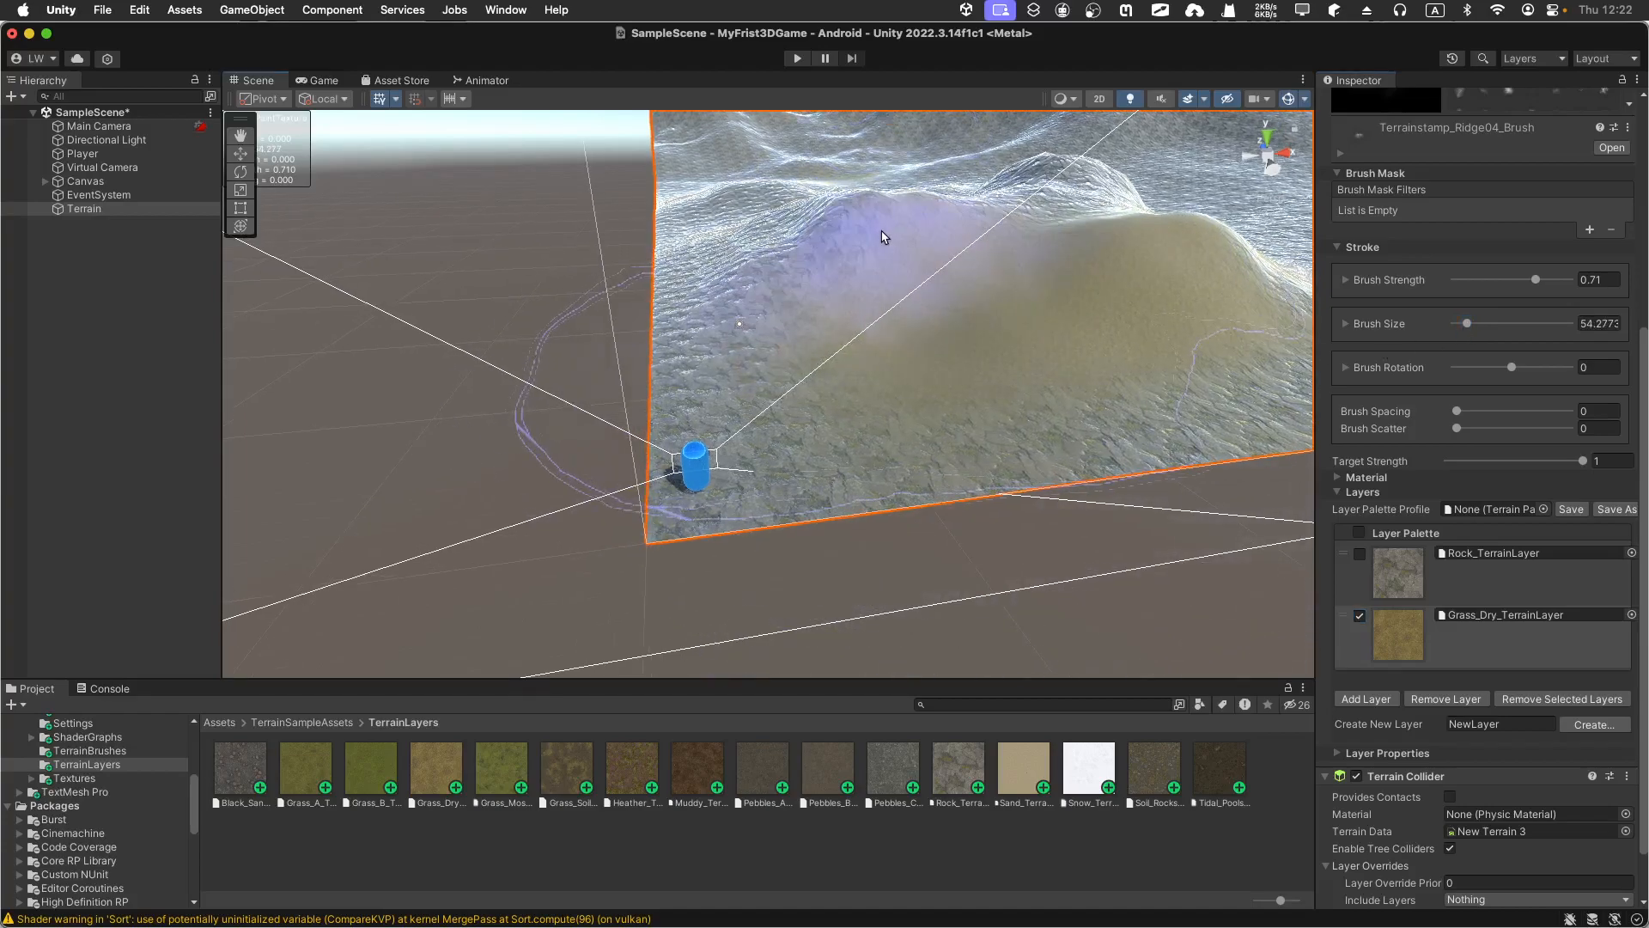
scroll(880, 223, "down", 3)
scroll(881, 212, "down", 3)
mouse_move(929, 209)
left_mouse_down()
mouse_move(1042, 232)
mouse_move(1117, 273)
left_mouse_up()
scroll(825, 215, "down", 1)
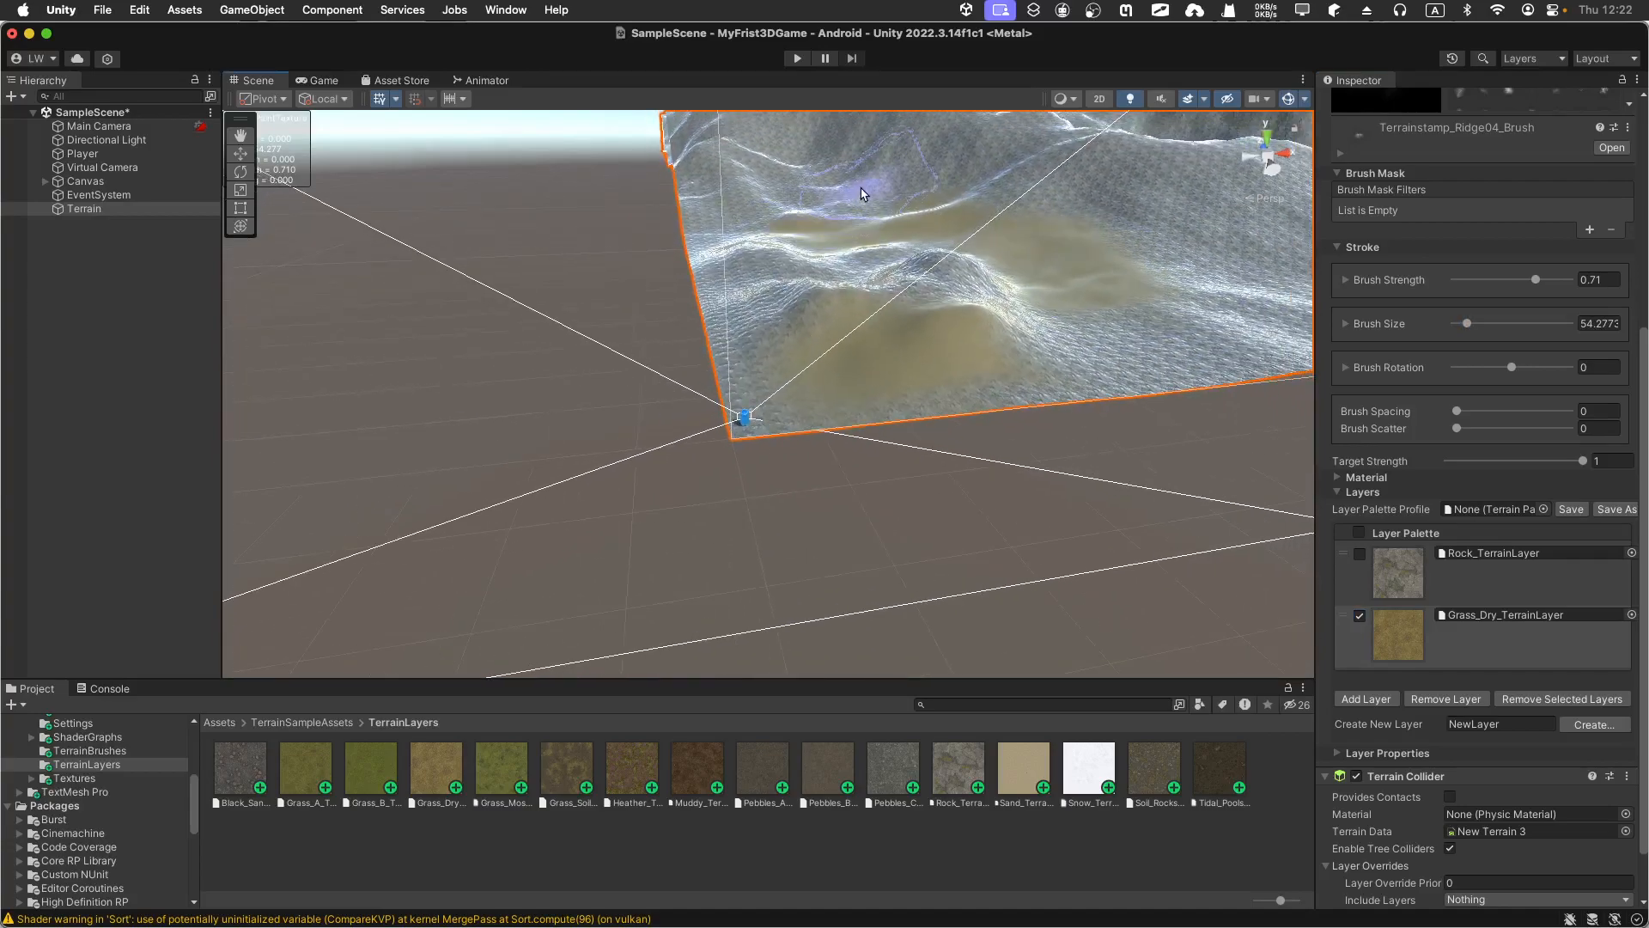
- Frame the whole terrain and add Snow_TerrainLayer to its layer palette
scroll(865, 206, "down", 3)
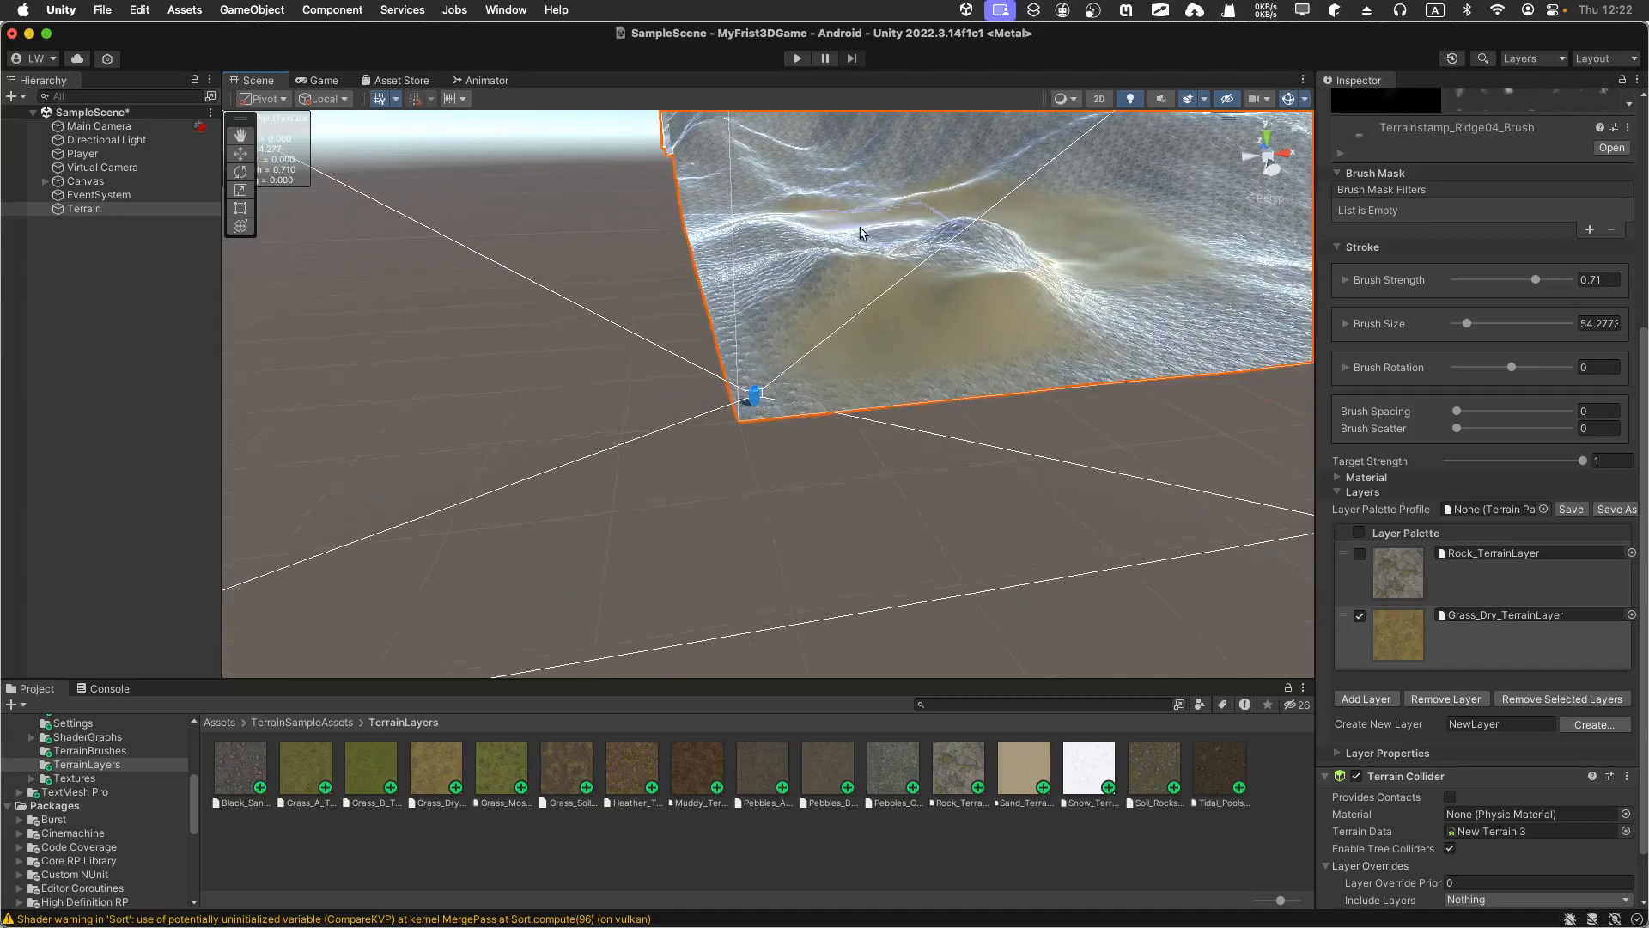
double_click(133, 210)
scroll(710, 408, "up", 5)
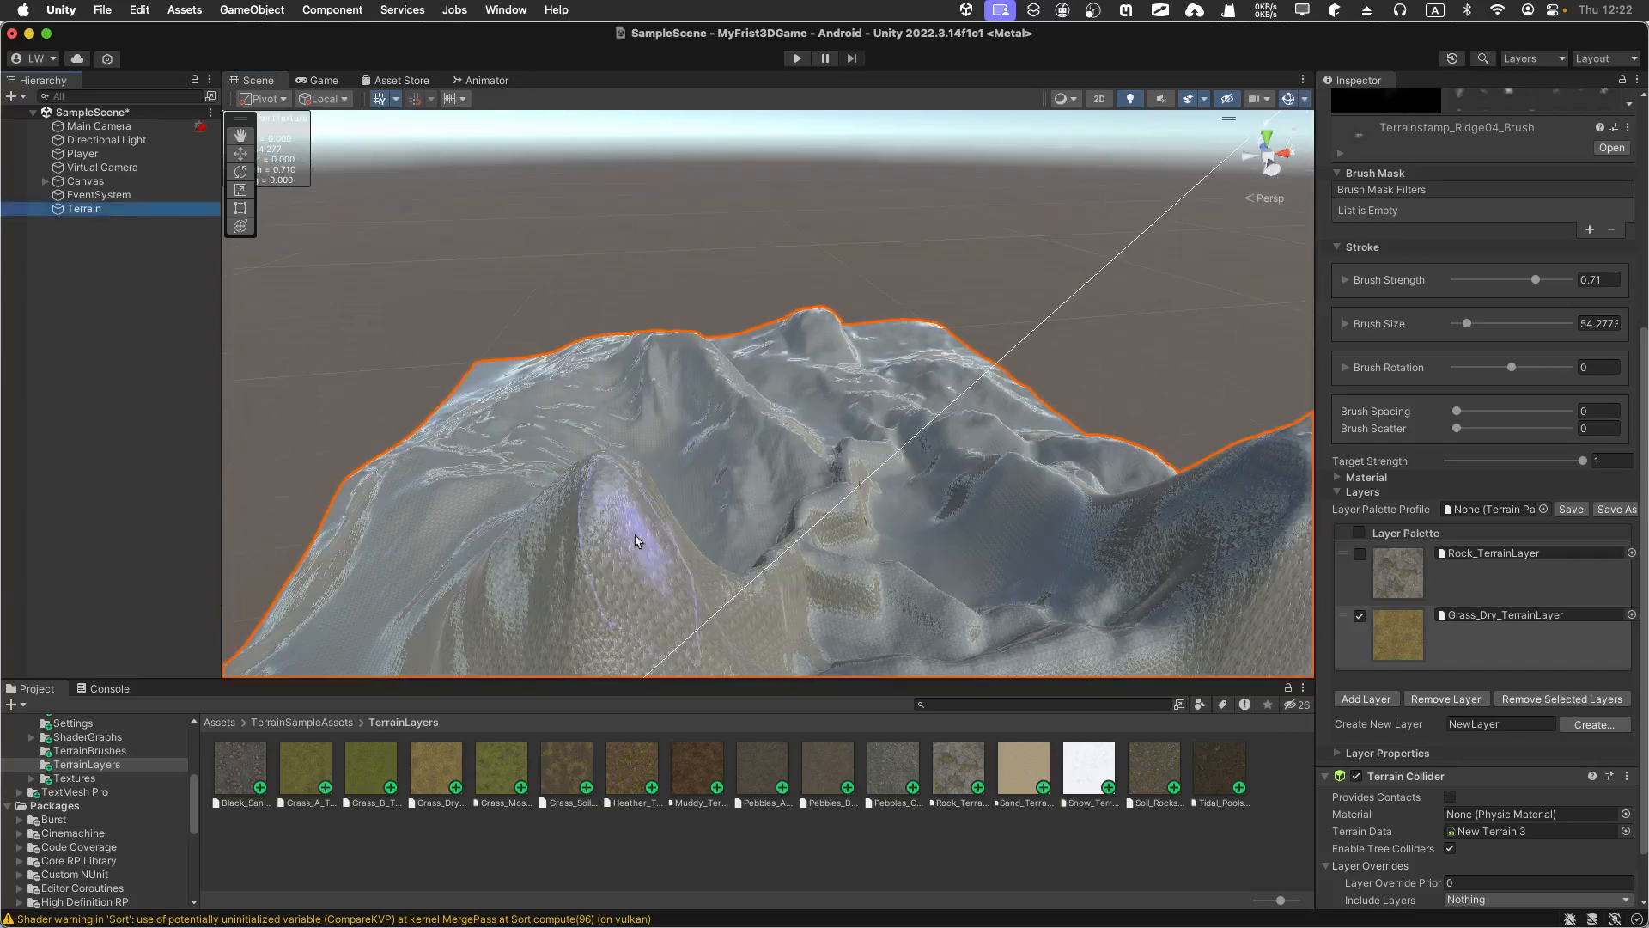
scroll(625, 487, "down", 2)
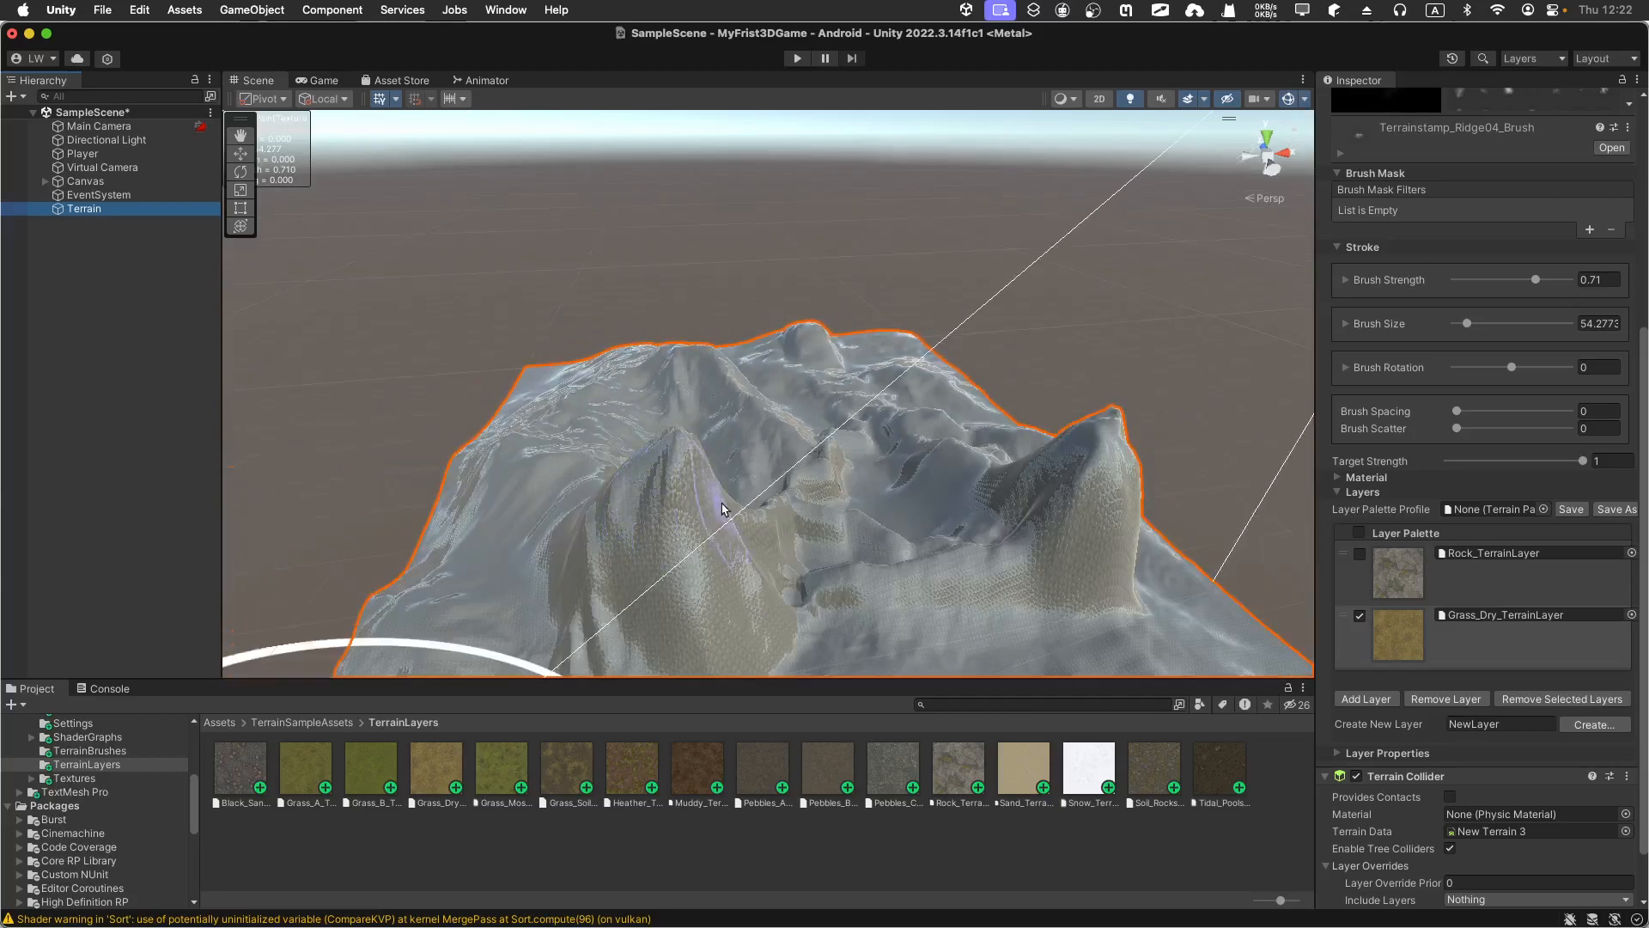
left_click(1355, 699)
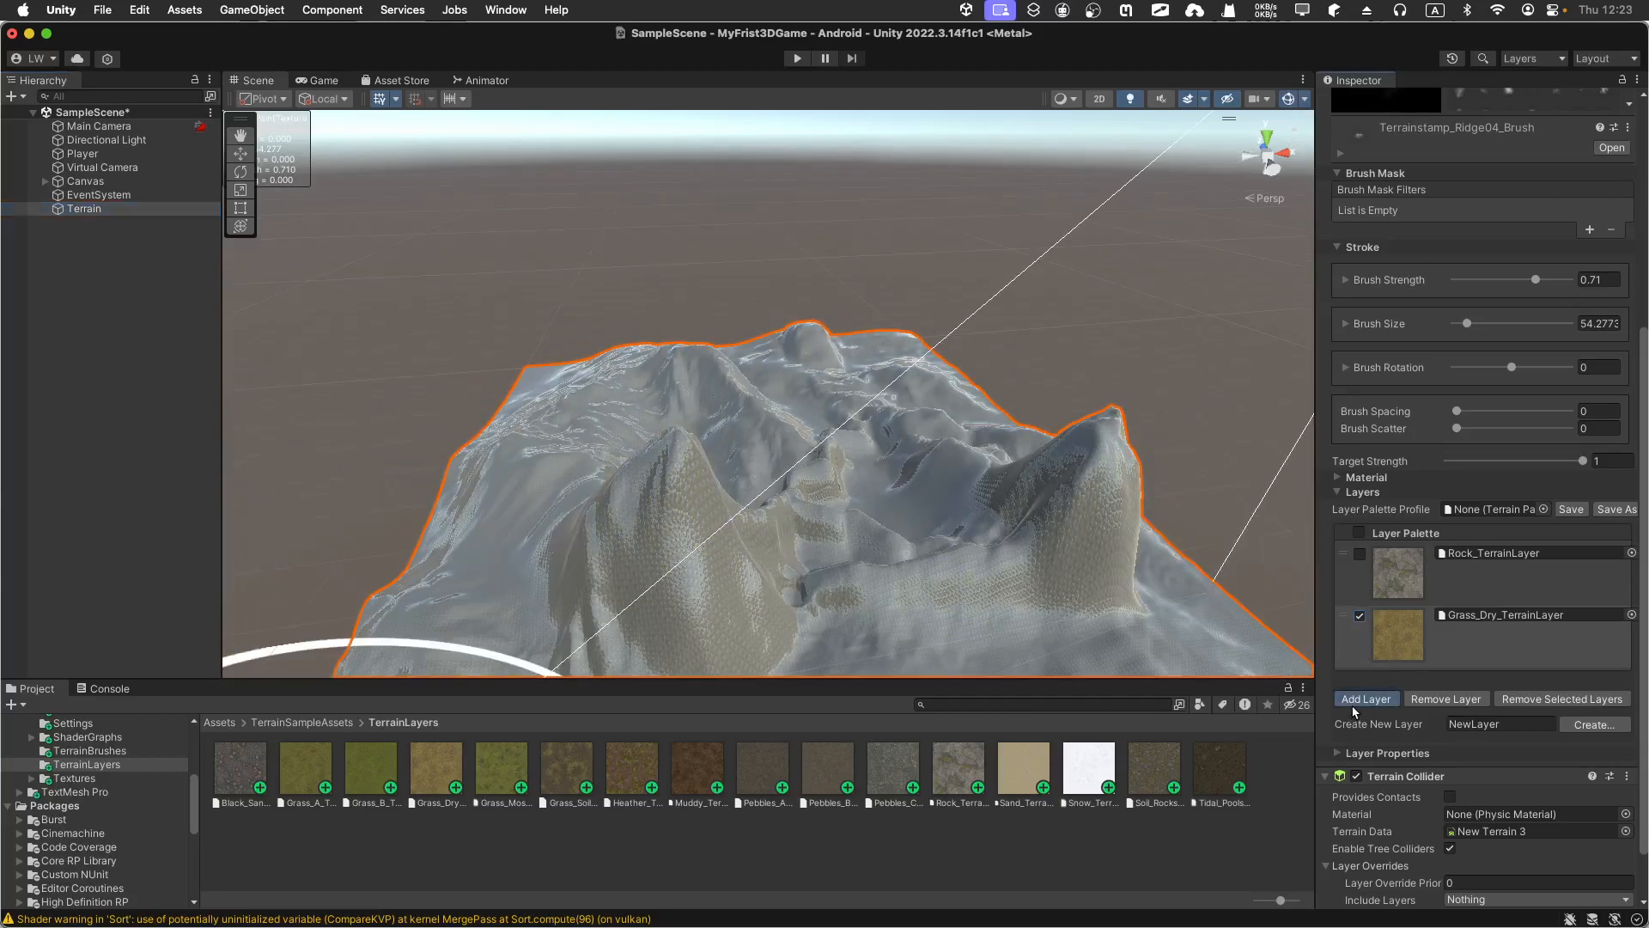
double_click(1620, 670)
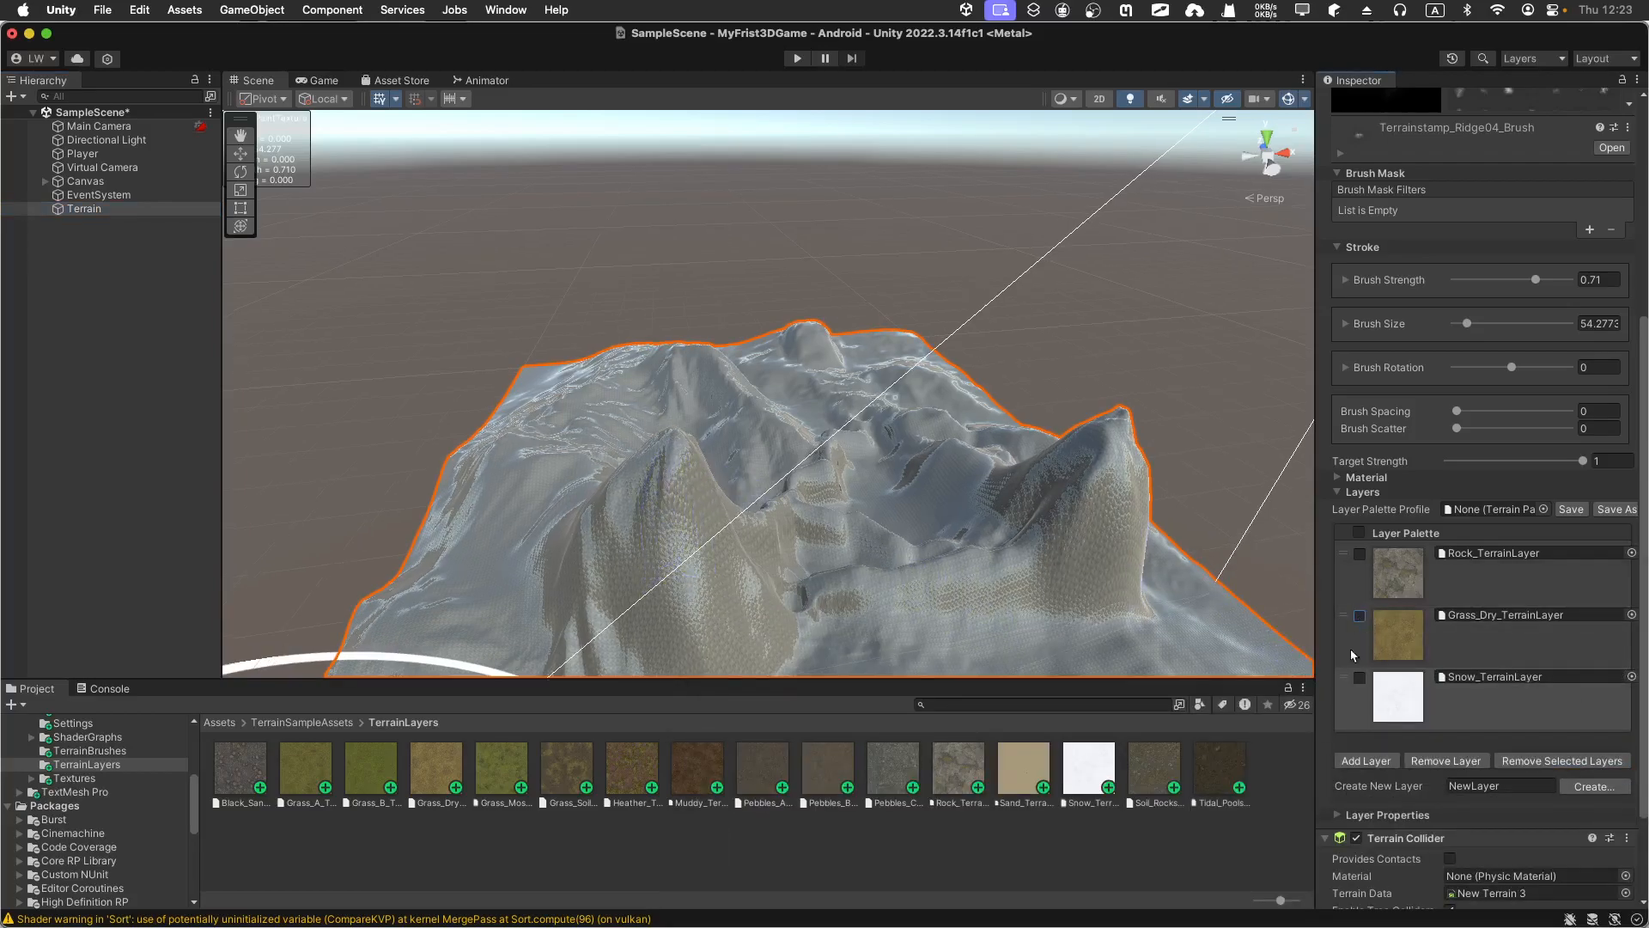
- Paint the Snow layer onto the tips of the mountain peaks at a brush strength of 0.71
left_click(1359, 676)
mouse_move(609, 455)
left_mouse_down()
mouse_move(685, 467)
mouse_move(701, 363)
mouse_move(717, 359)
mouse_move(666, 368)
mouse_move(713, 363)
left_mouse_up()
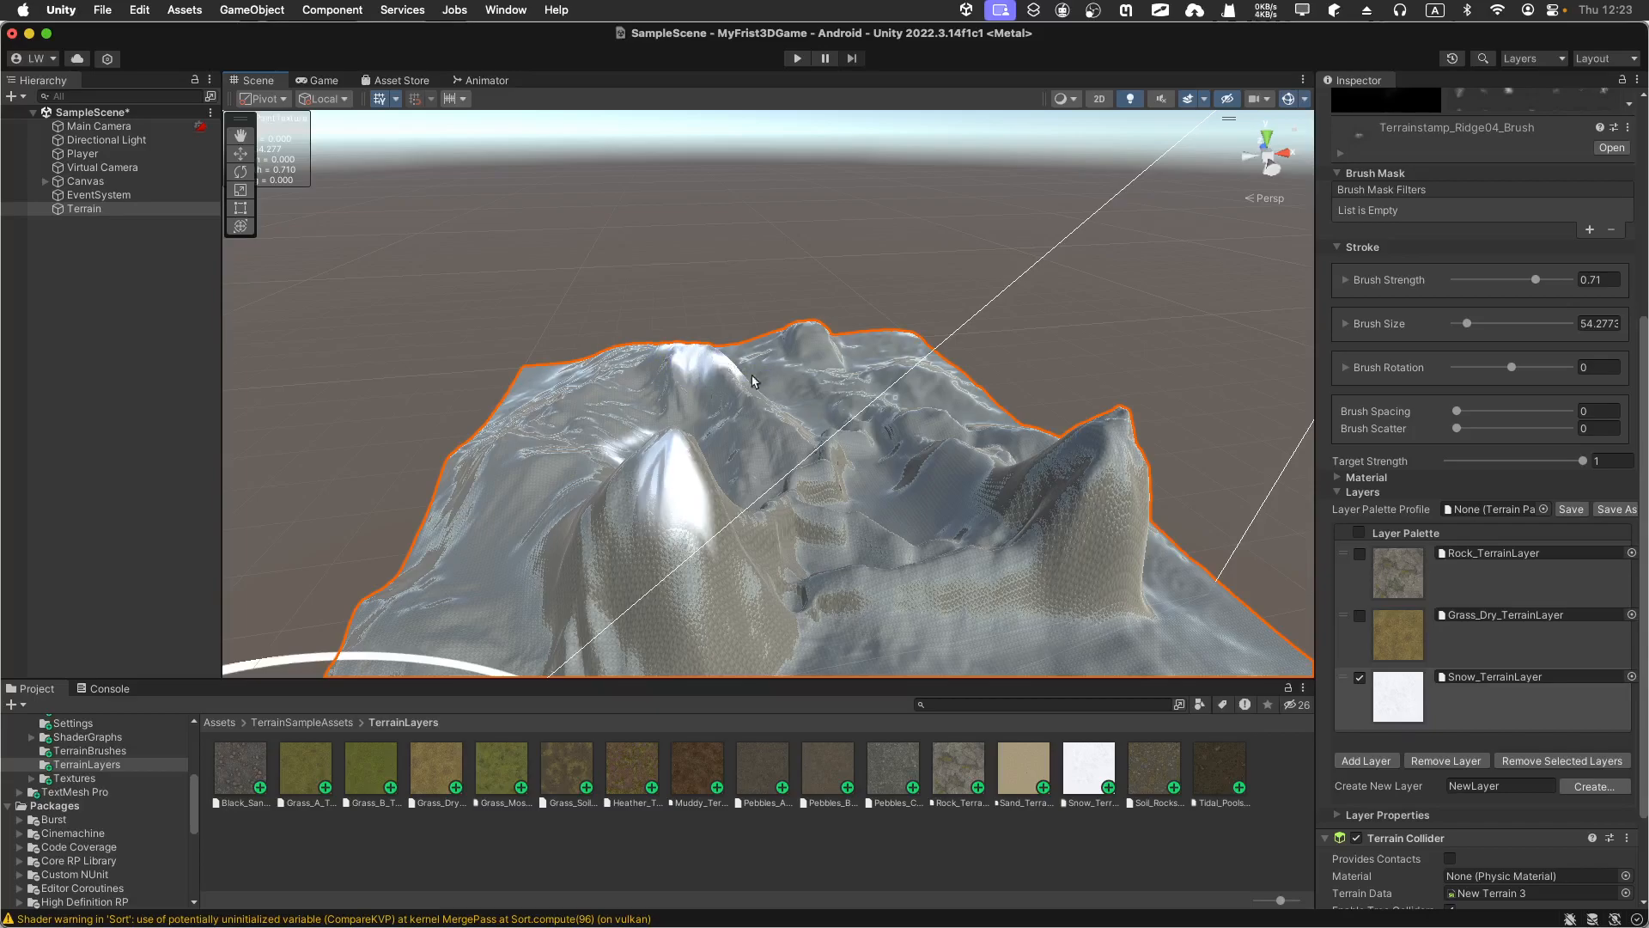
mouse_move(1112, 435)
left_mouse_down()
mouse_move(1101, 426)
mouse_move(1123, 441)
left_mouse_up()
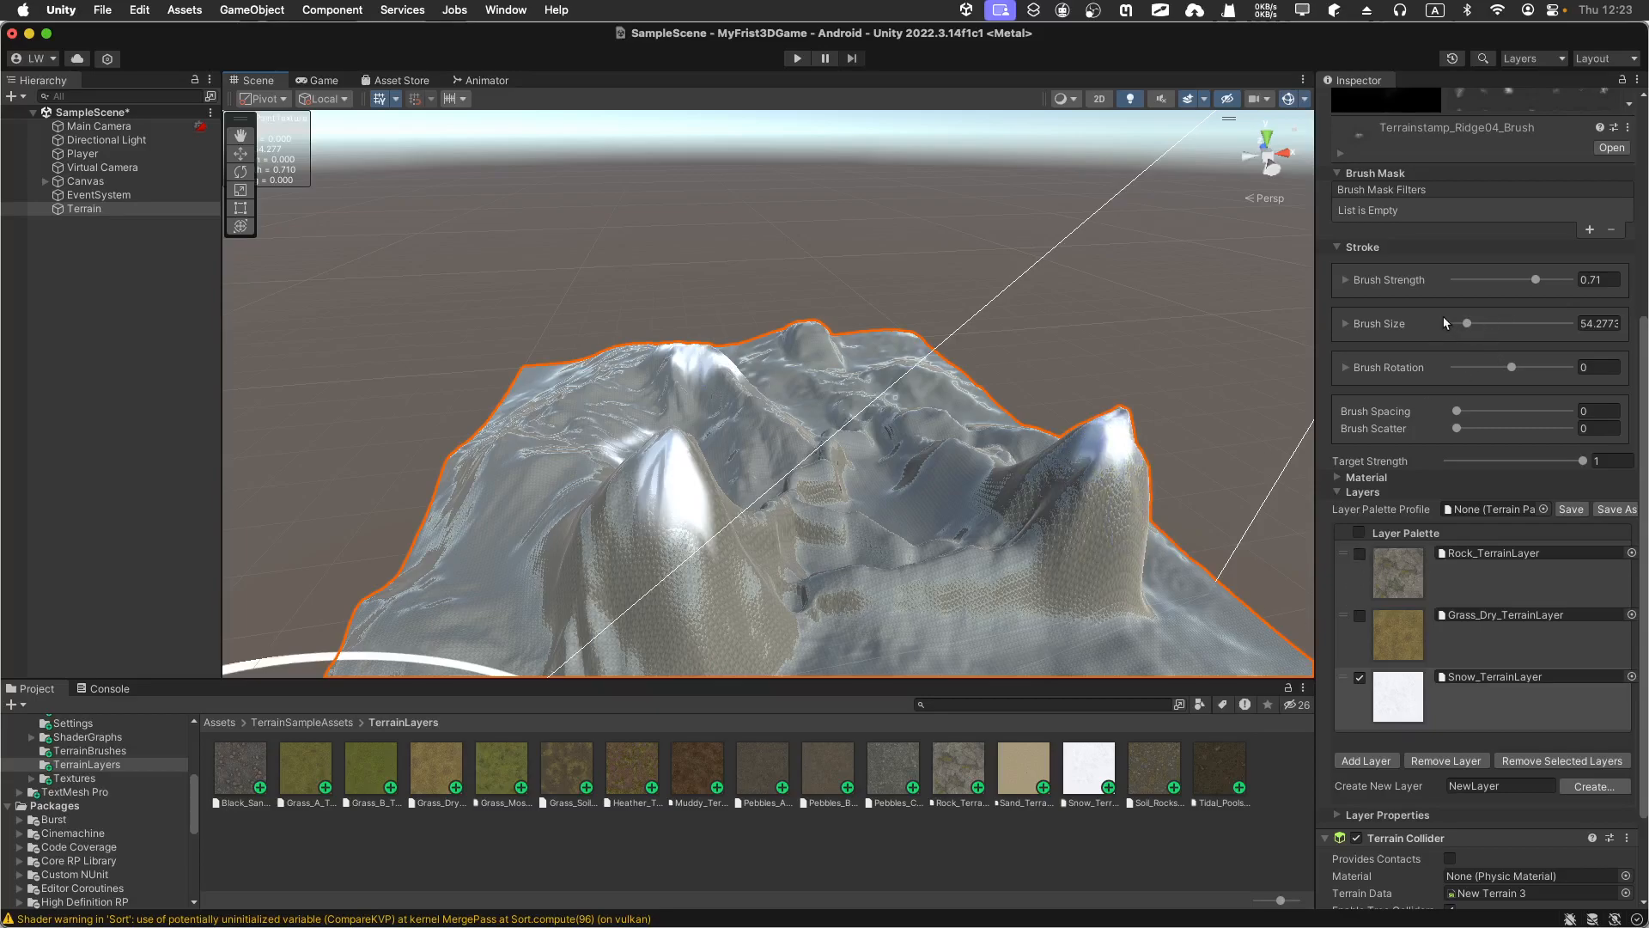
- Spread snow over the peaks' slopes and the valley between them with a brush size of about 137 and a strength of about 0.45
left_click_drag(1459, 324, 1479, 324)
mouse_move(1117, 440)
left_mouse_down()
mouse_move(1090, 476)
mouse_move(1117, 453)
mouse_move(1109, 478)
left_mouse_up()
mouse_move(866, 407)
left_mouse_down()
mouse_move(928, 455)
mouse_move(939, 493)
mouse_move(906, 593)
mouse_move(846, 481)
mouse_move(790, 447)
mouse_move(839, 359)
mouse_move(866, 387)
left_mouse_up()
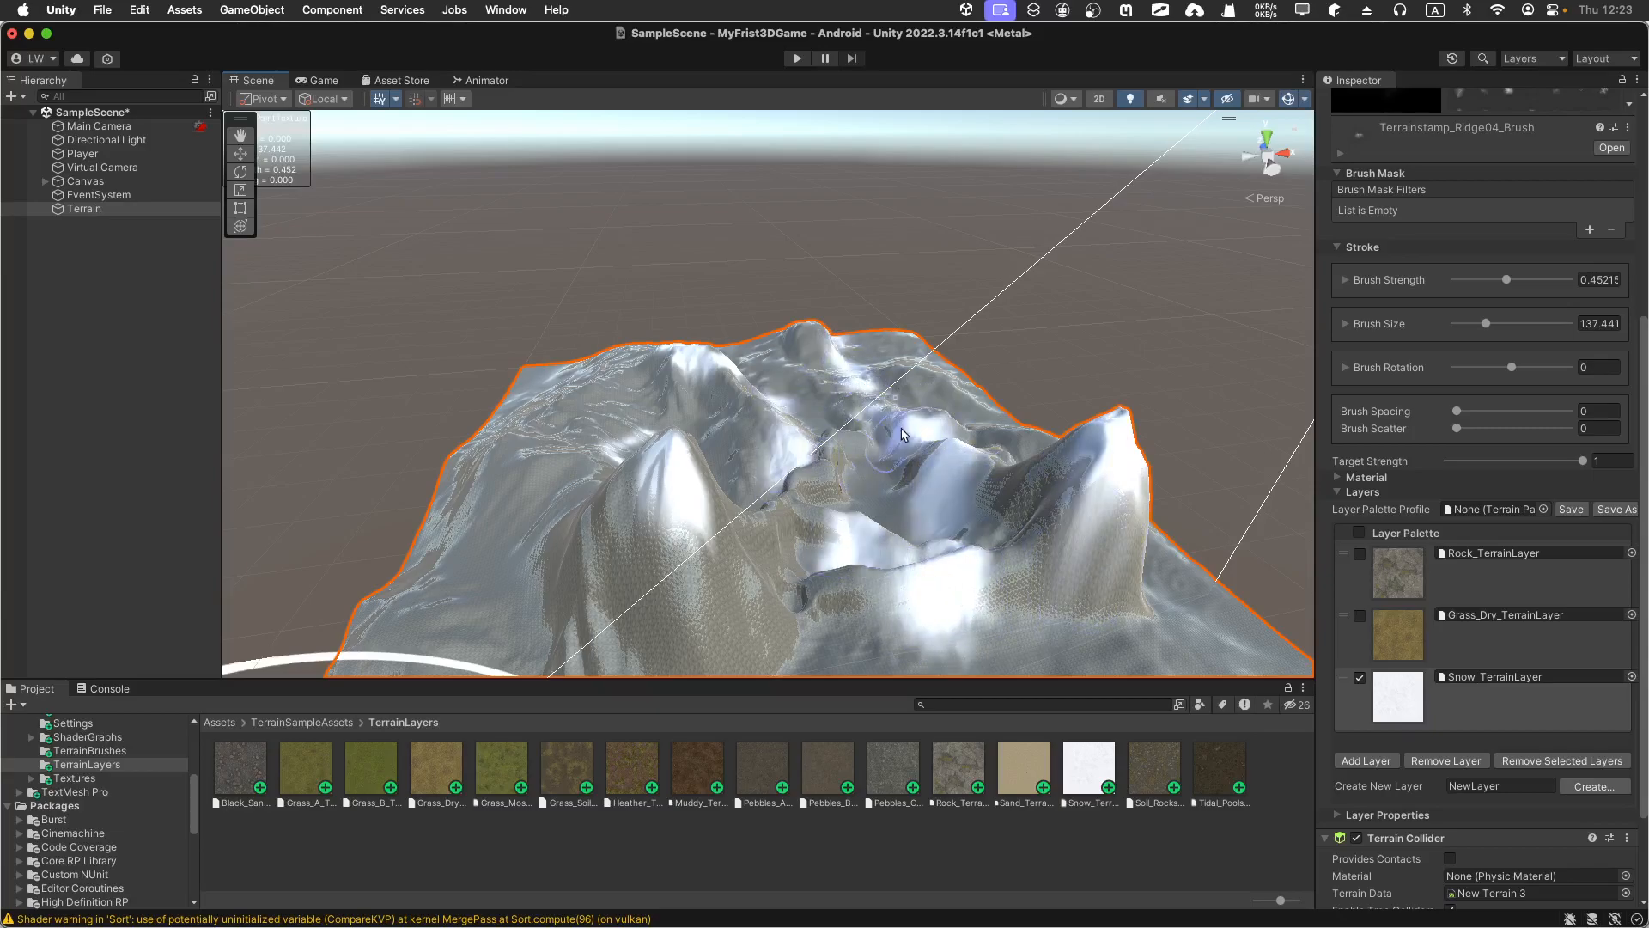
scroll(902, 512, "down", 8)
scroll(774, 584, "up", 6)
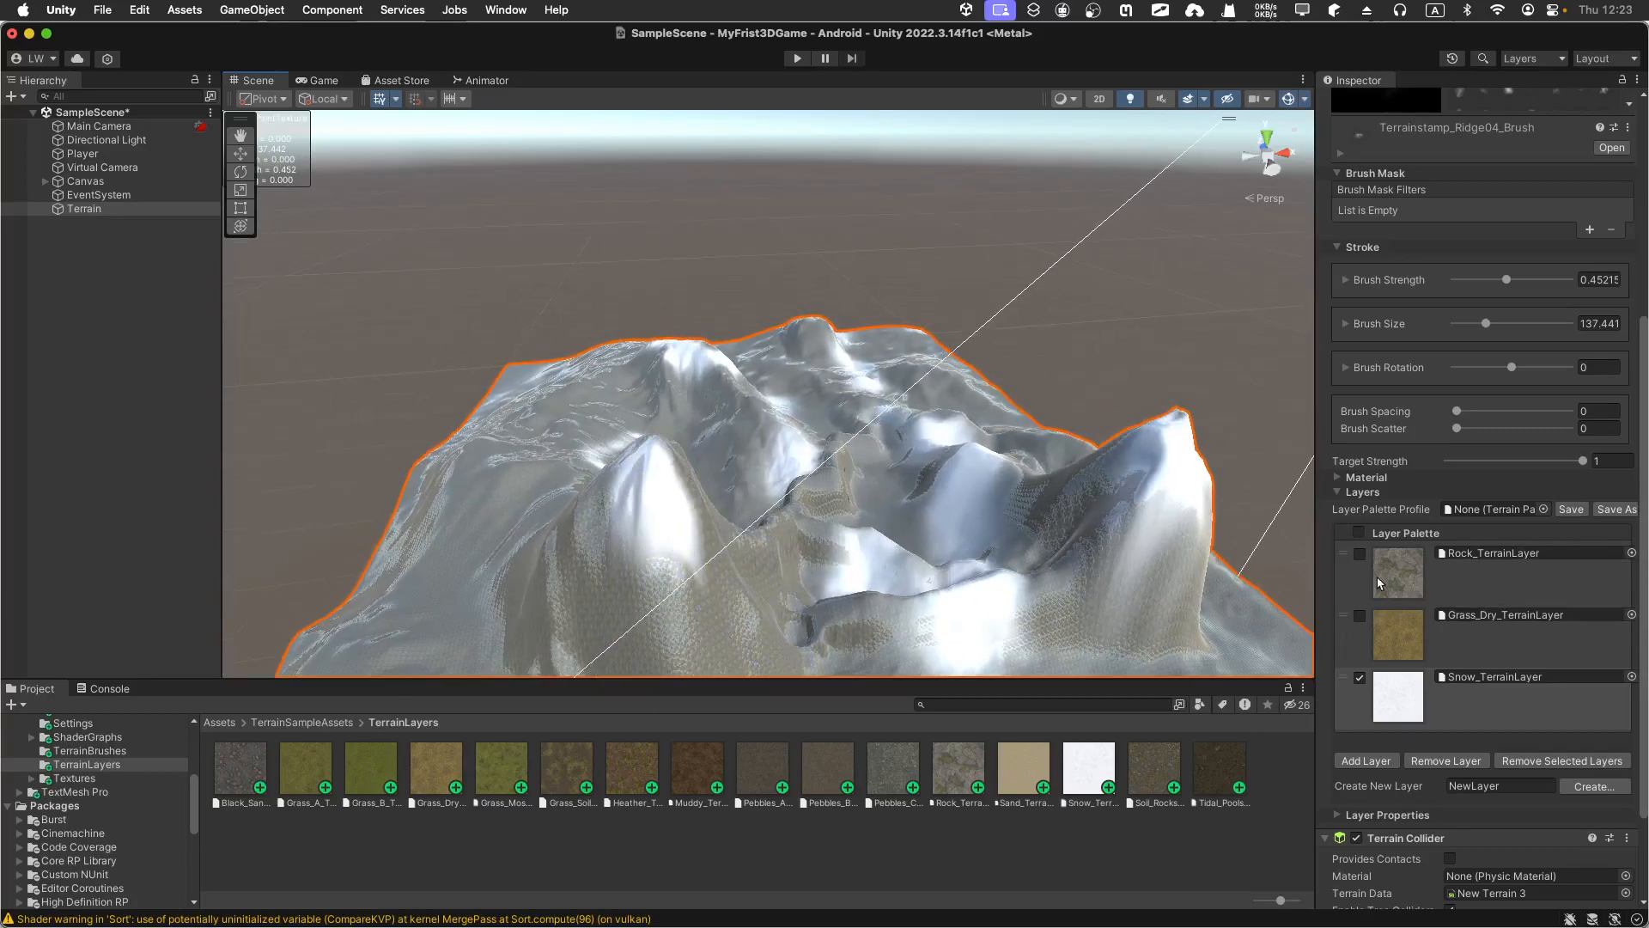
- Make Grass_Dry_TerrainLayer the only active layer and paint dry grass along the terrain's outer slope beside the front peak
left_click(1359, 554)
left_click(1388, 640)
left_click(1360, 680)
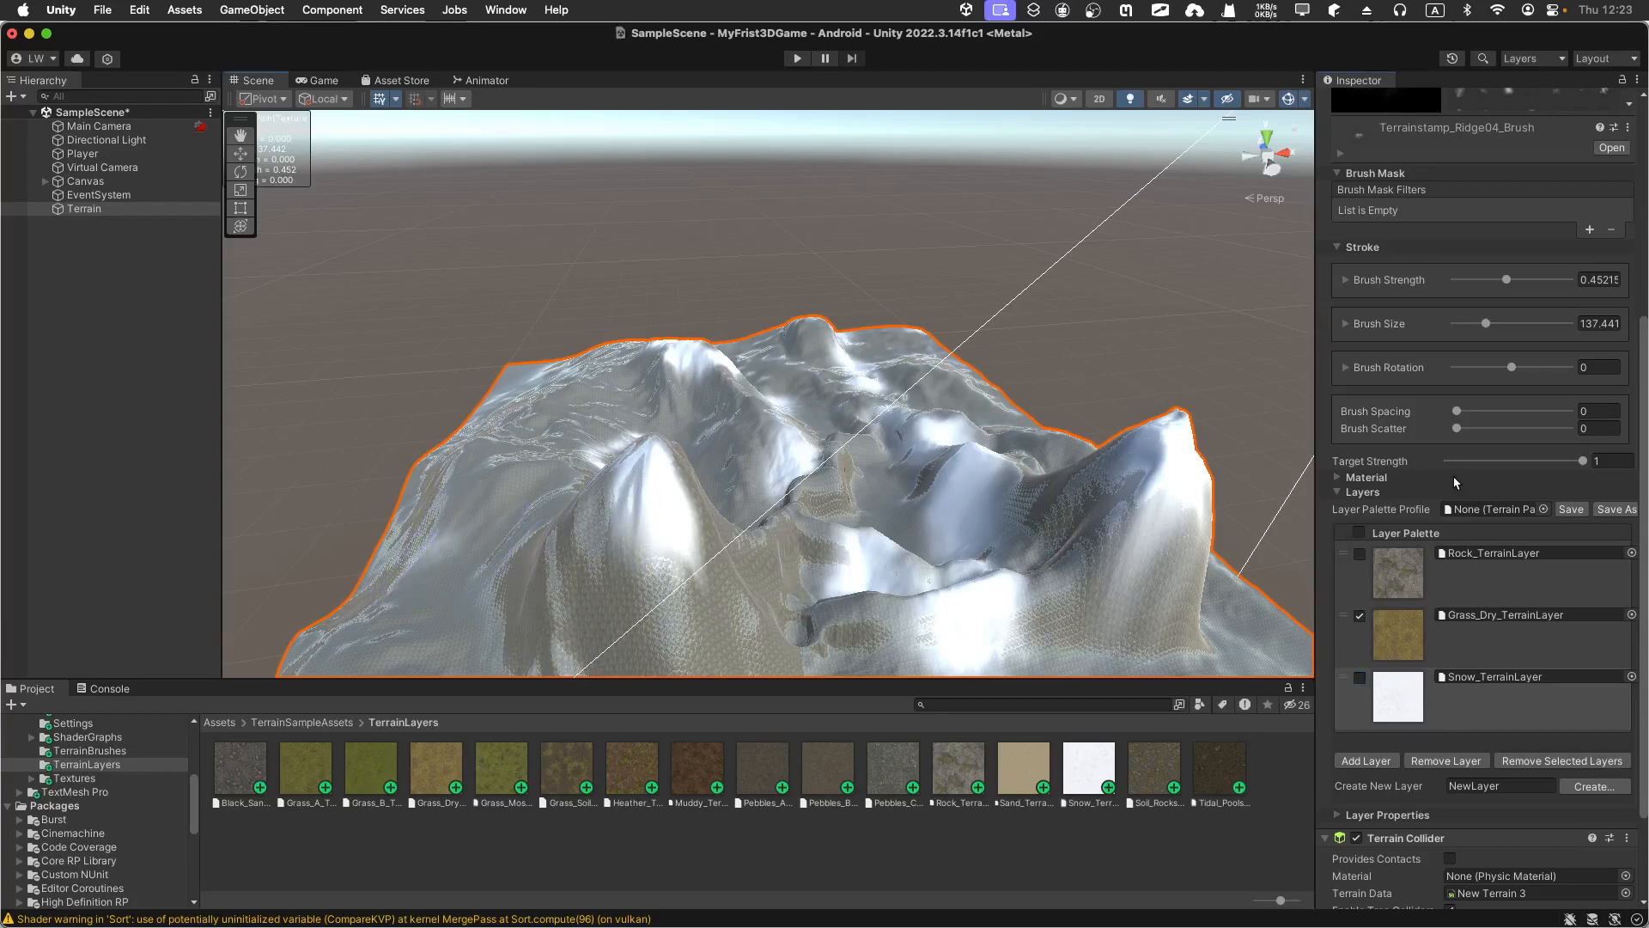
mouse_move(471, 626)
left_mouse_down()
mouse_move(420, 638)
mouse_move(435, 519)
mouse_move(580, 590)
left_mouse_up()
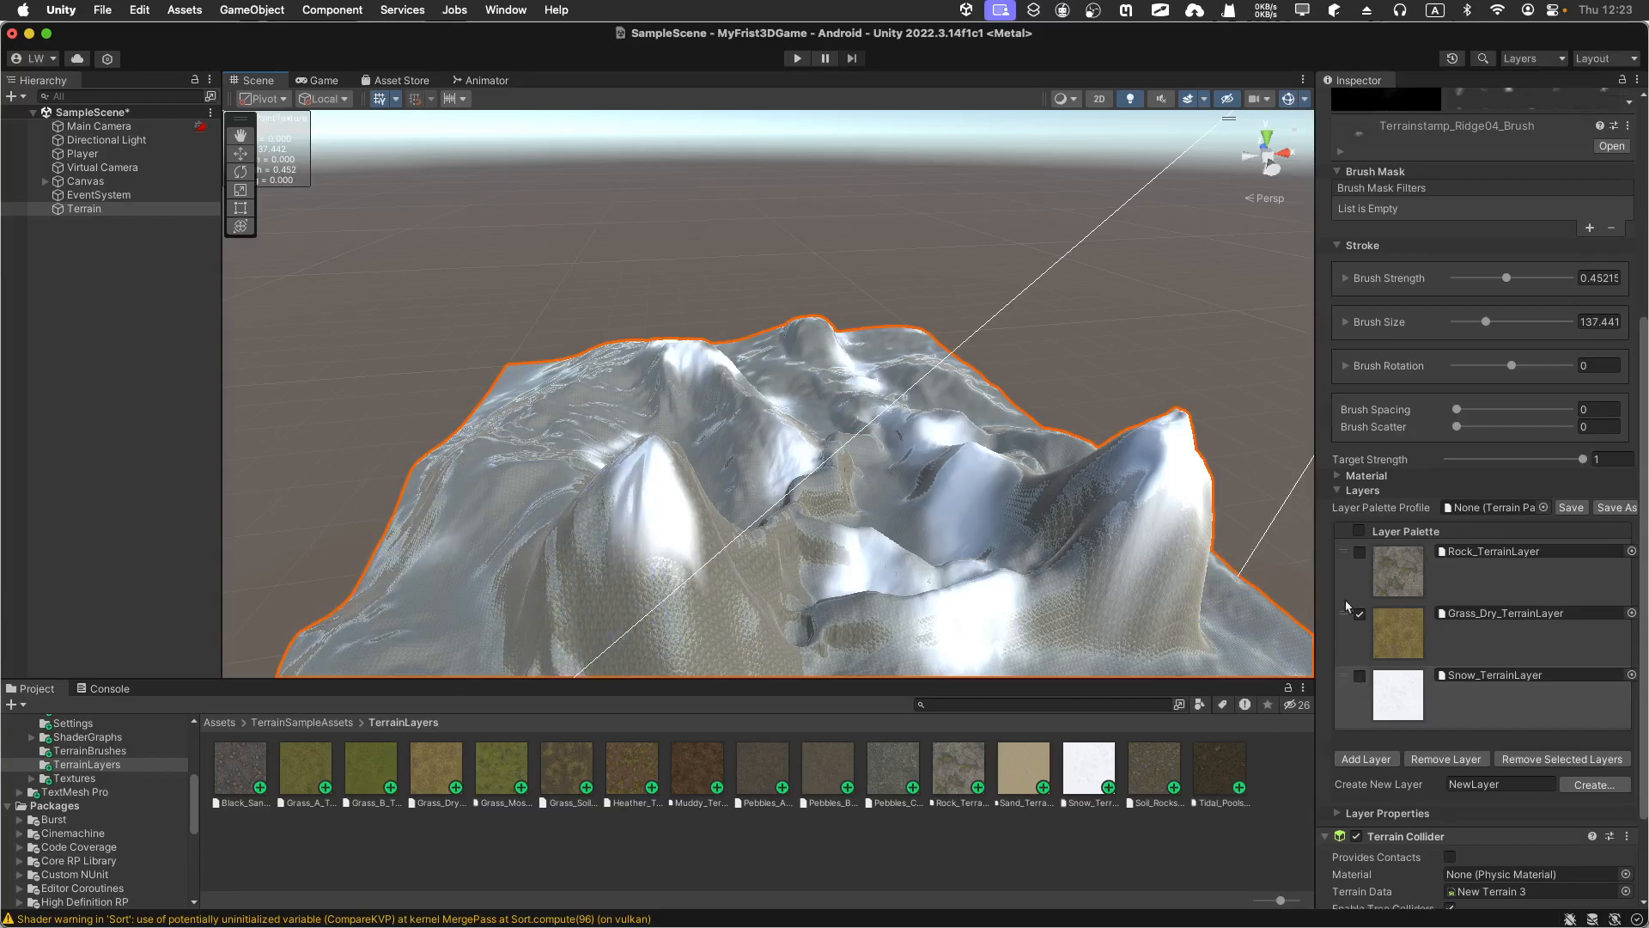
scroll(1348, 595, "down", 5)
left_click(1400, 522)
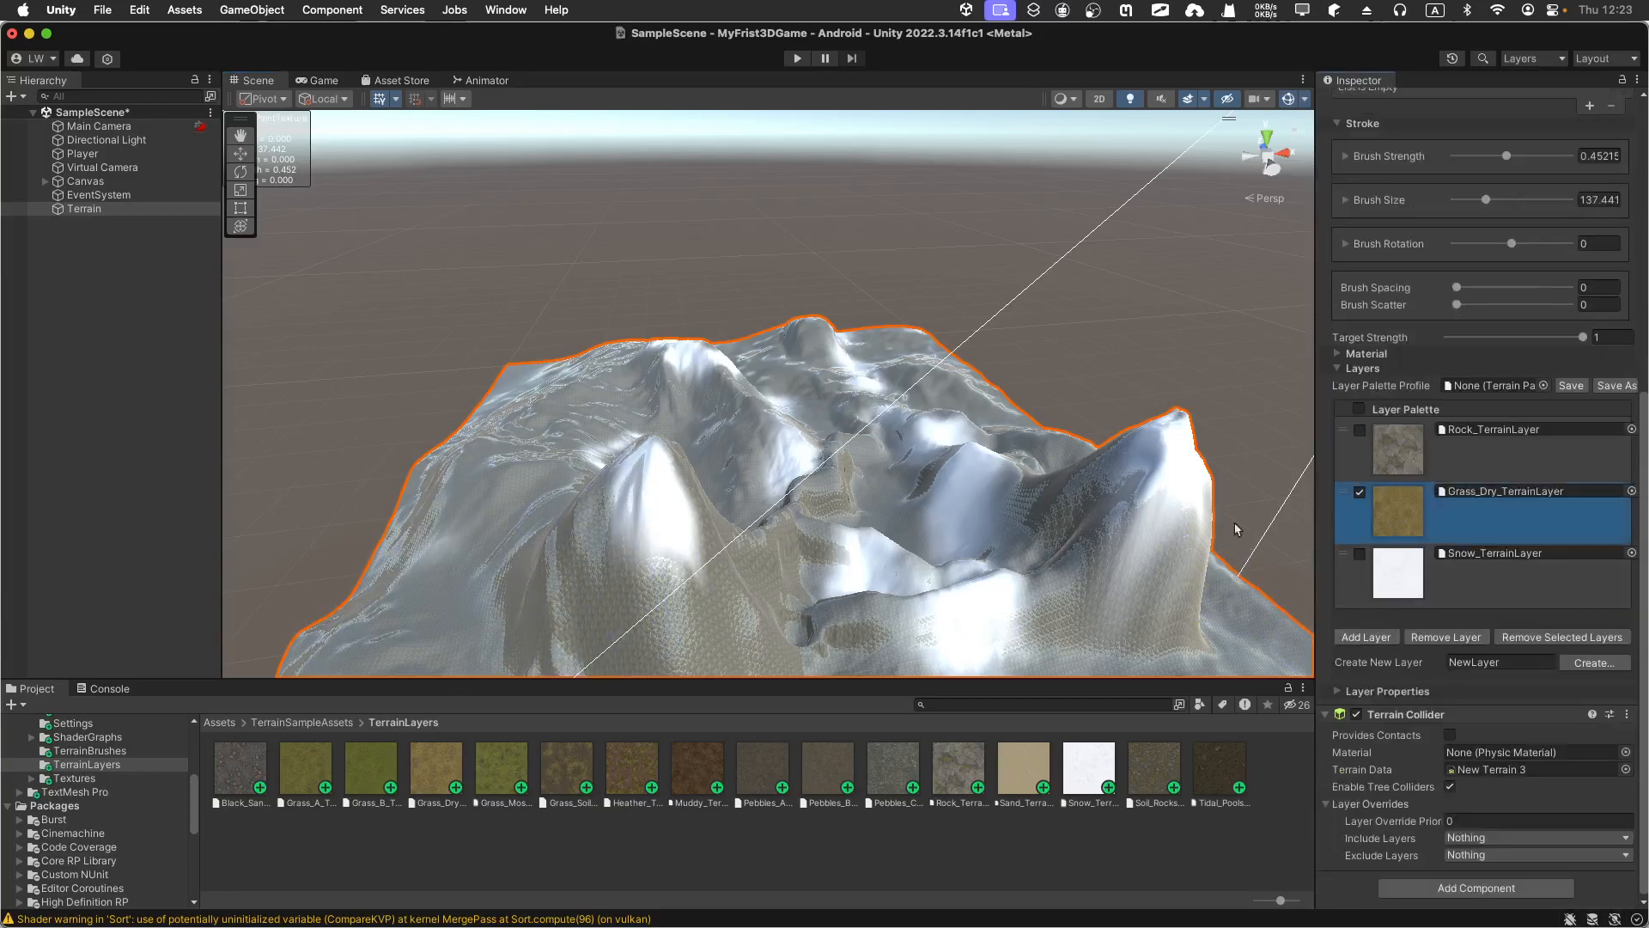
mouse_move(503, 528)
left_mouse_down()
mouse_move(404, 652)
mouse_move(467, 412)
left_mouse_up()
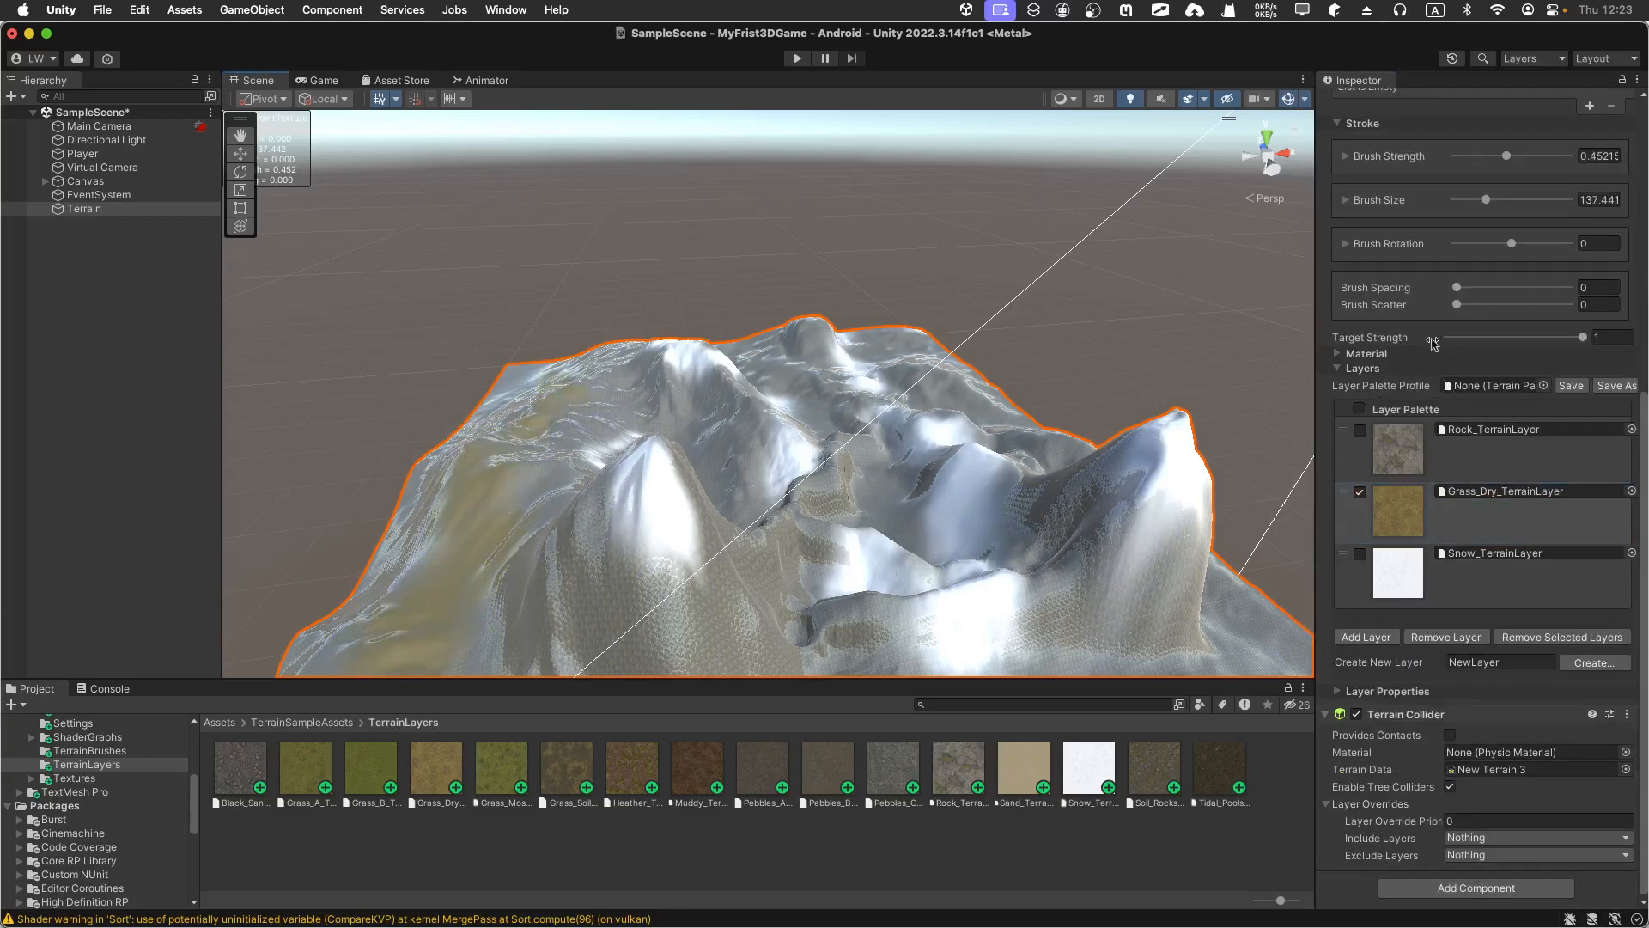
- Set the brush size to about 264.5, paint dry grass over the front peak and undo the last stroke
left_click_drag(1483, 202, 1487, 203)
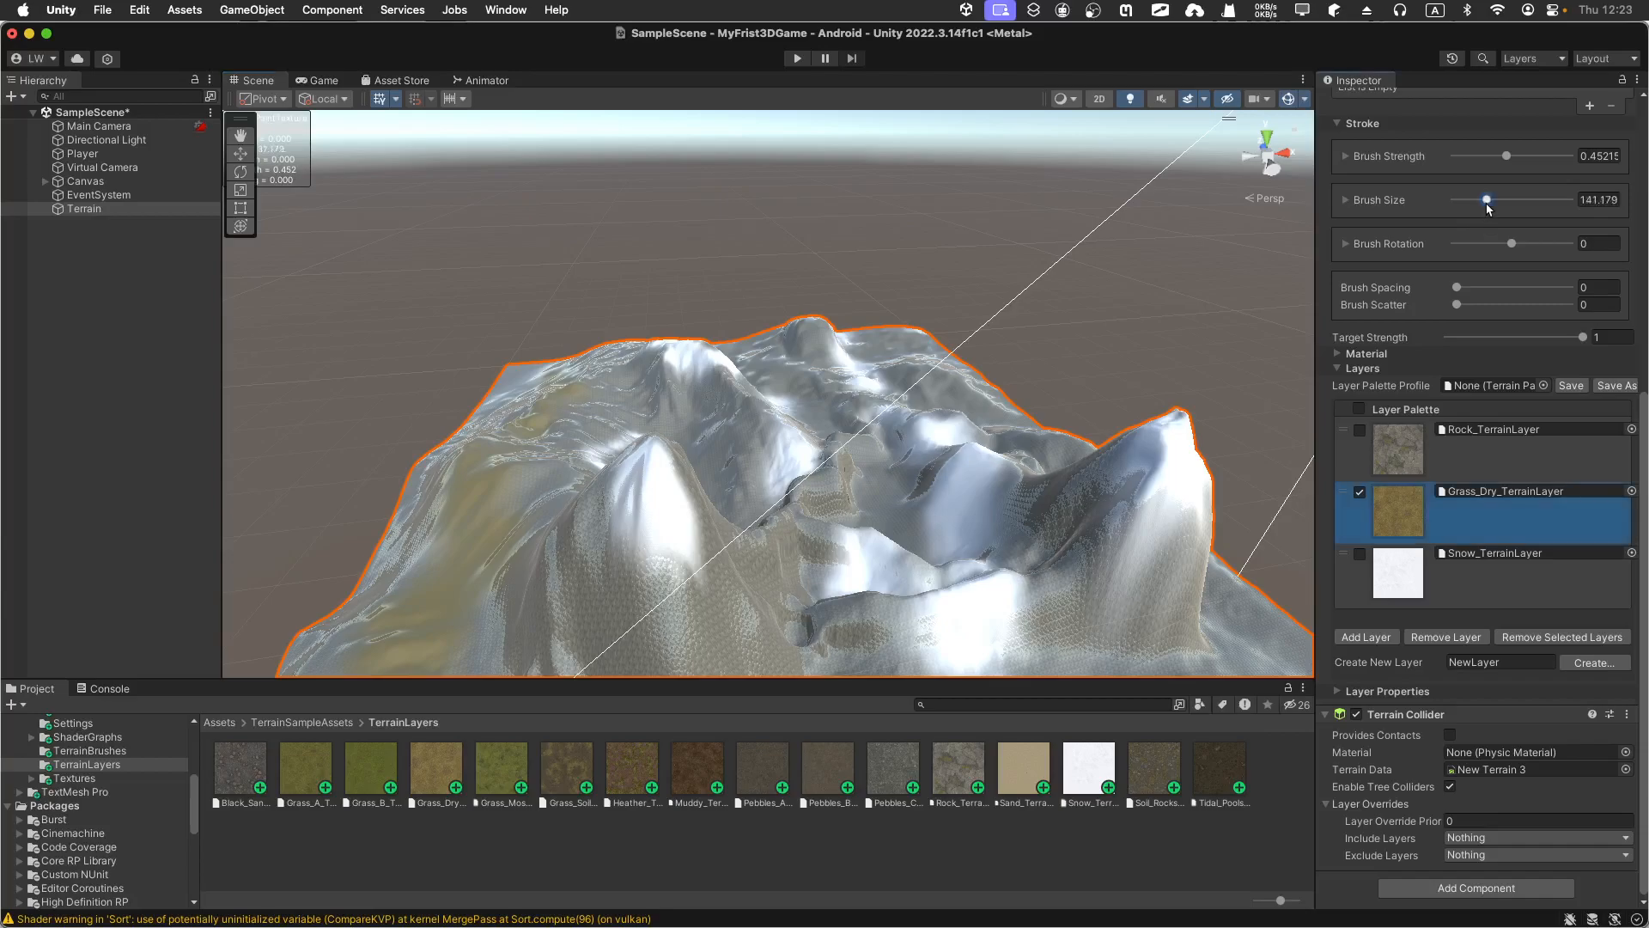
left_click_drag(692, 447, 601, 413)
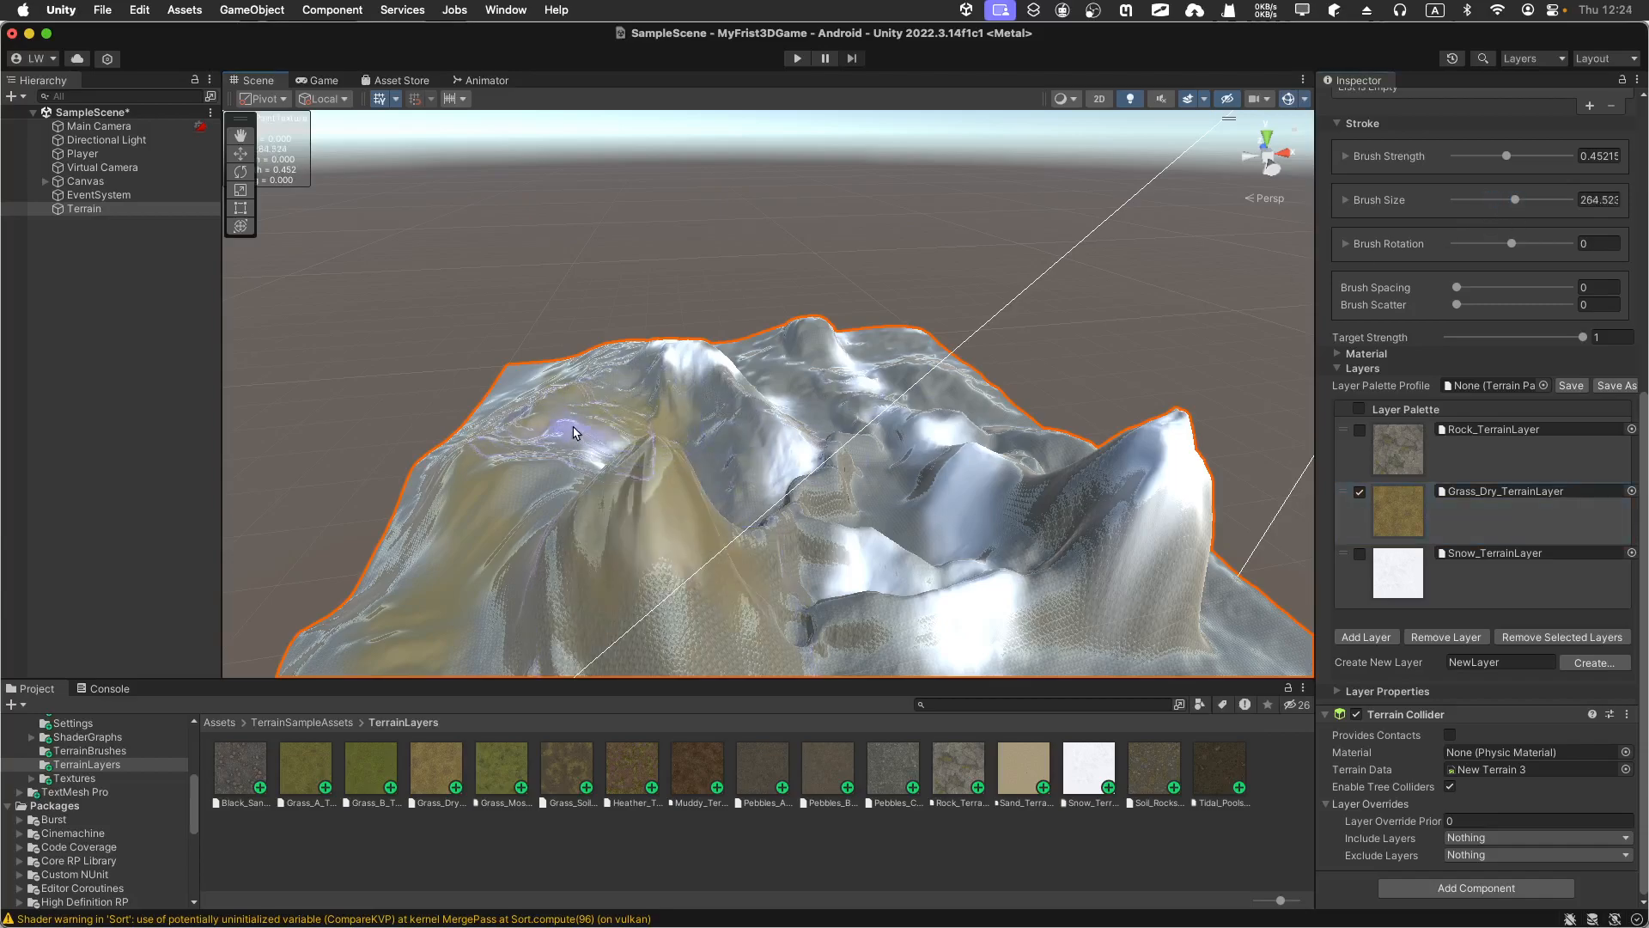
key("super+z")
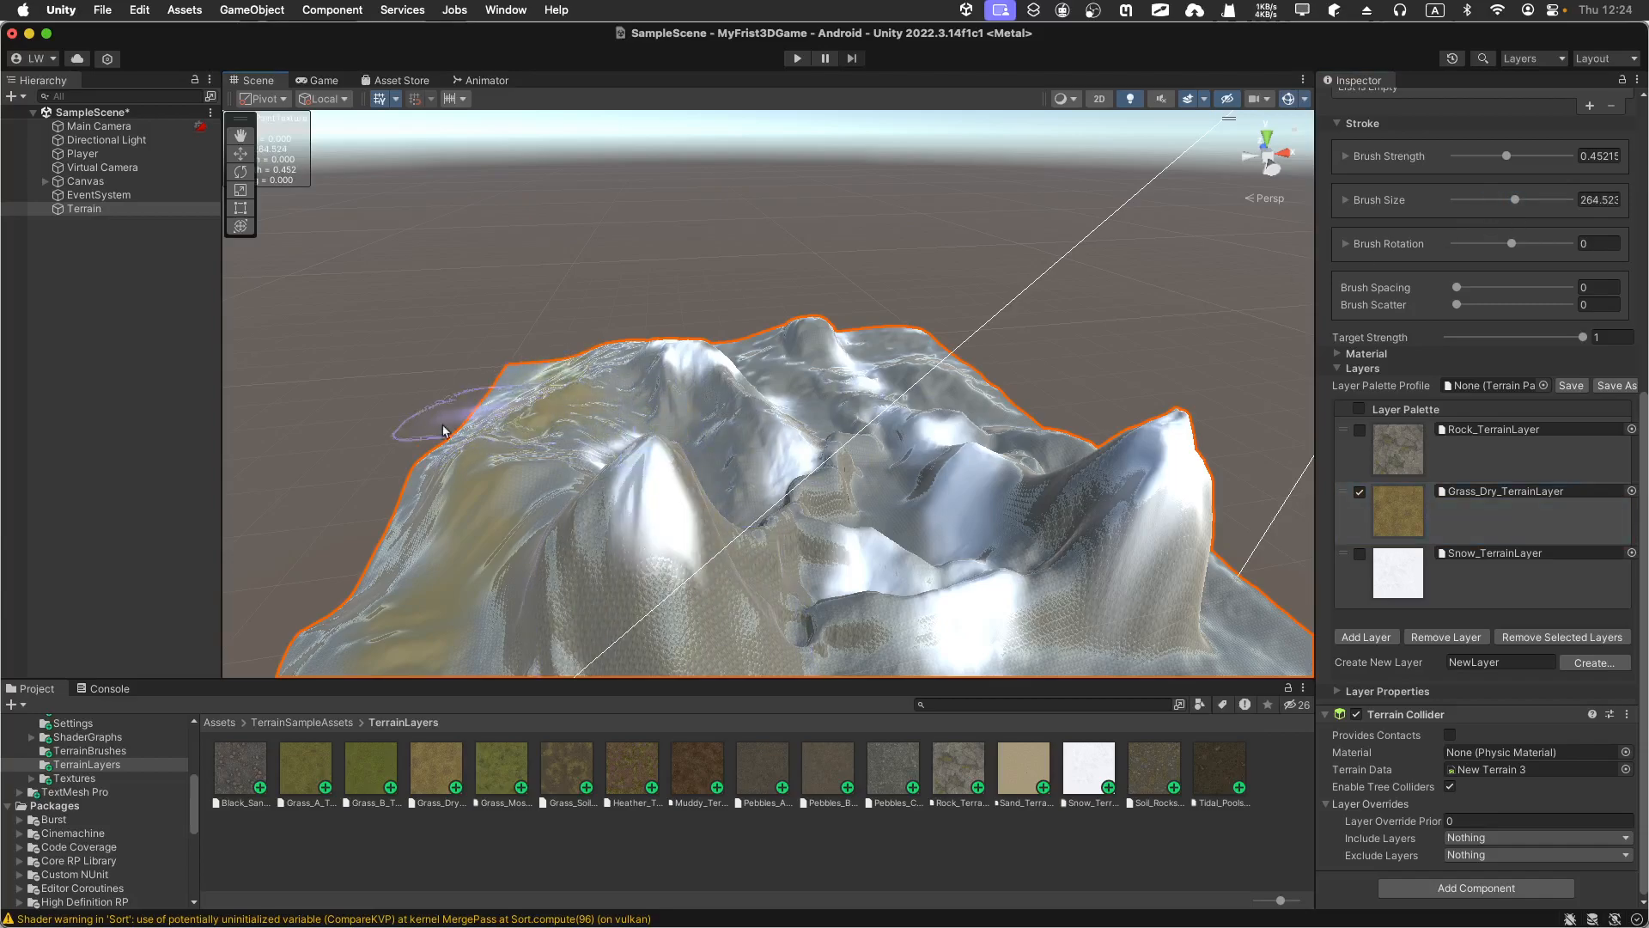
- Paint dry grass across the low ground and outer edge at the foot of the peaks
scroll(514, 514, "down", 2)
scroll(513, 513, "down", 3)
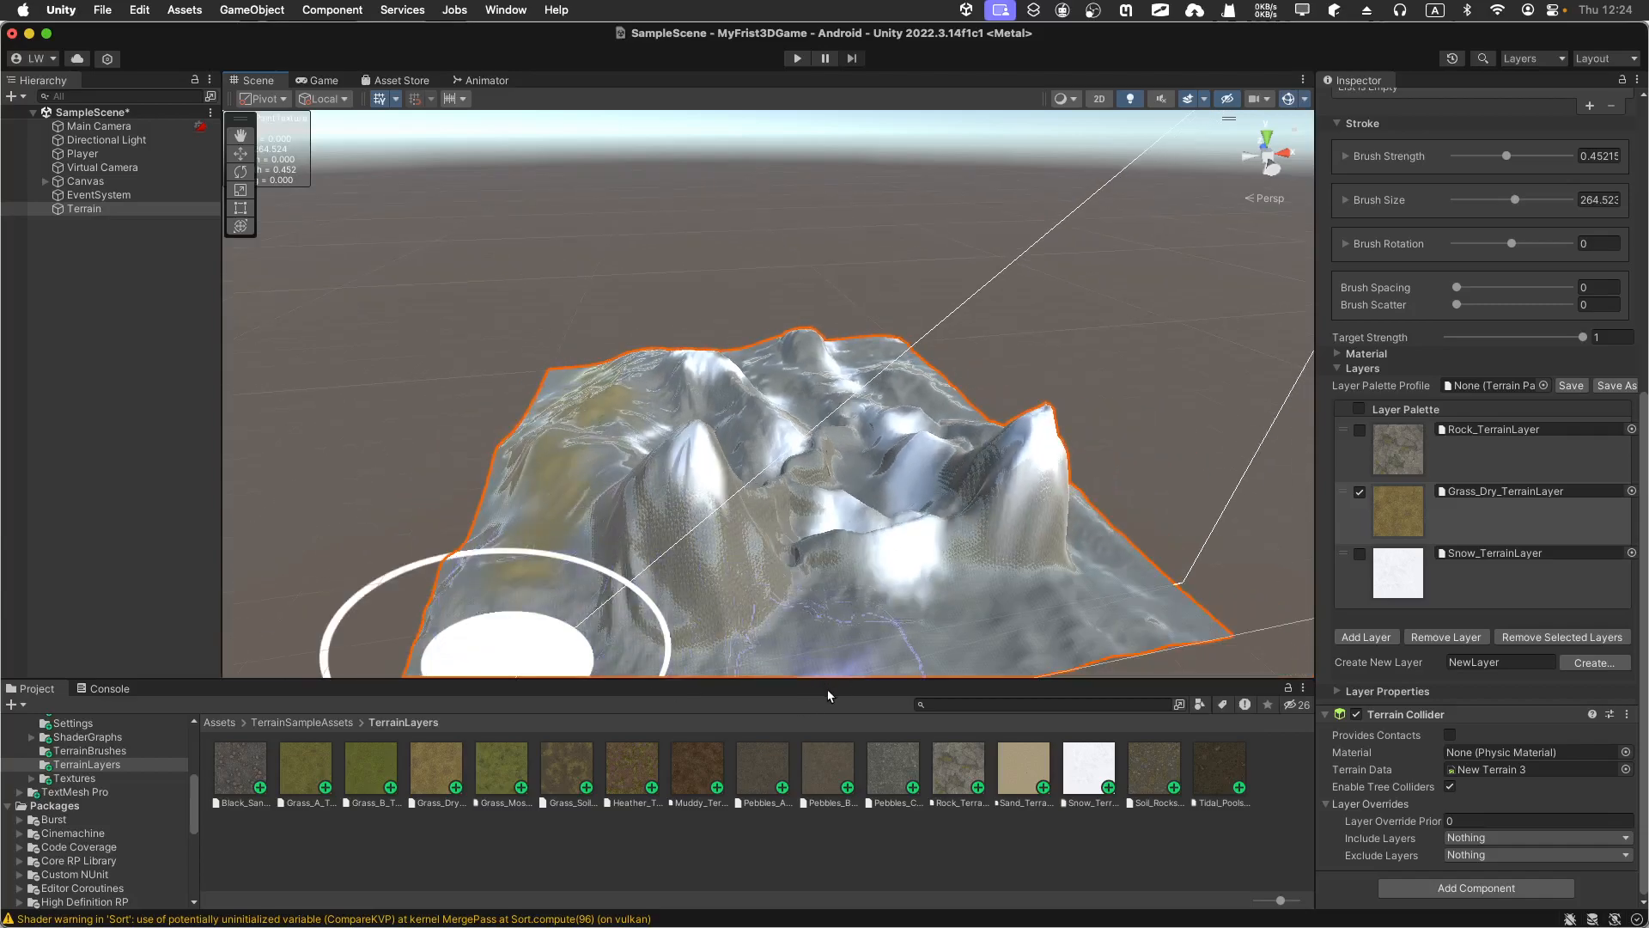
left_click_drag(872, 625, 961, 607, "alt")
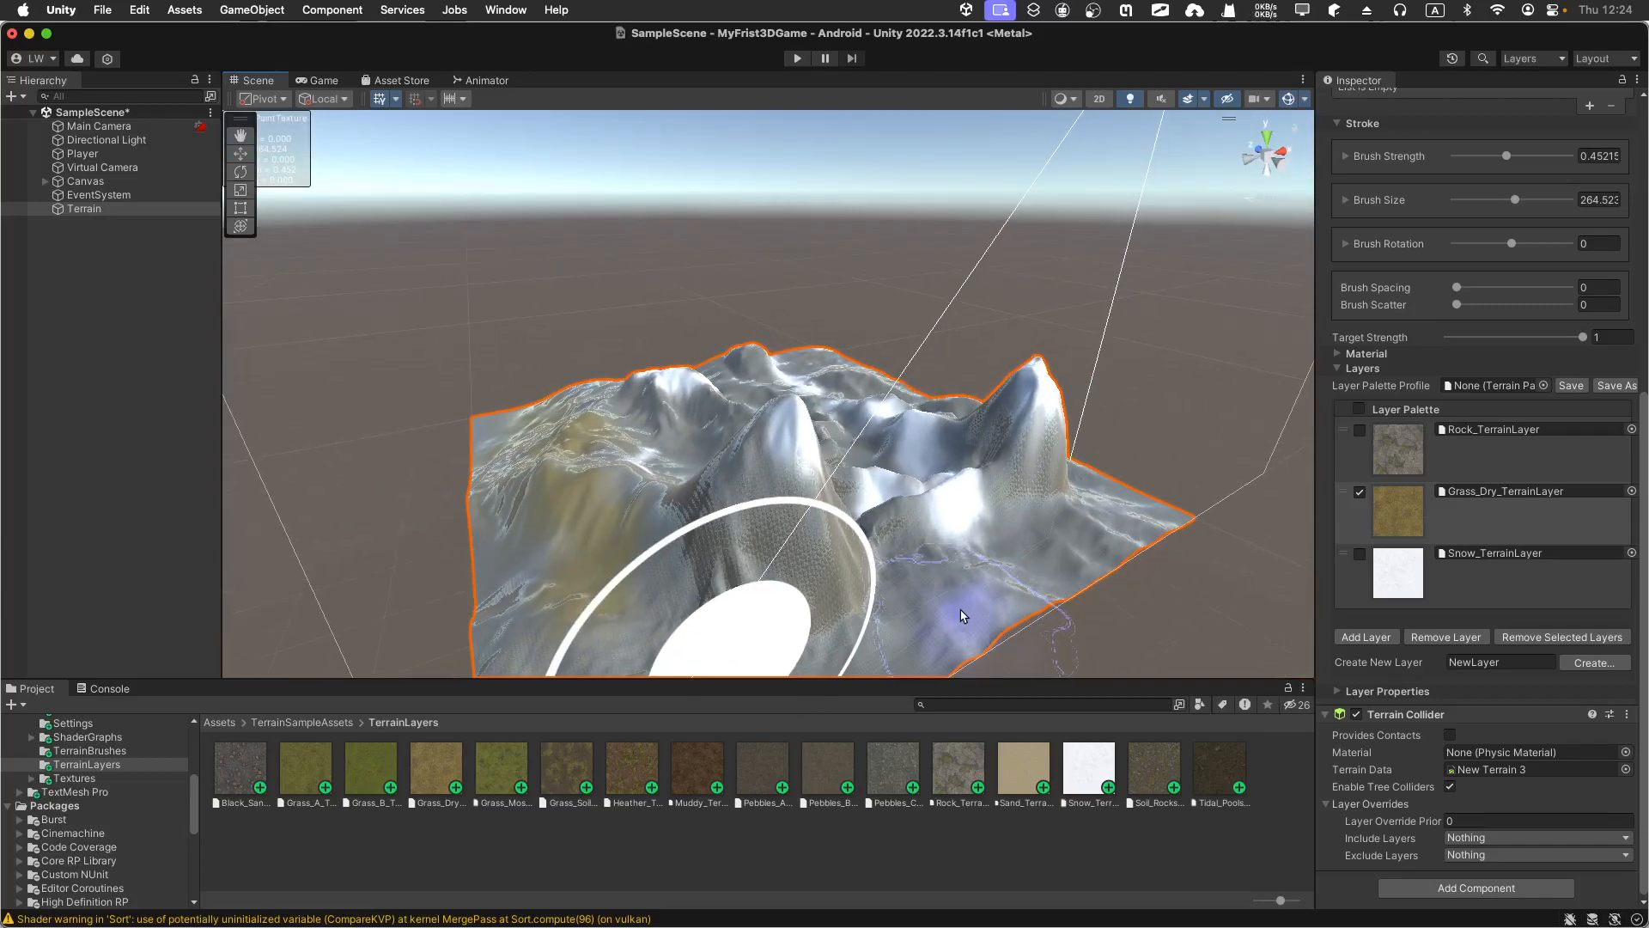
mouse_move(1080, 536)
left_mouse_down()
mouse_move(1016, 552)
mouse_move(894, 636)
mouse_move(1097, 545)
mouse_move(1121, 507)
left_mouse_up()
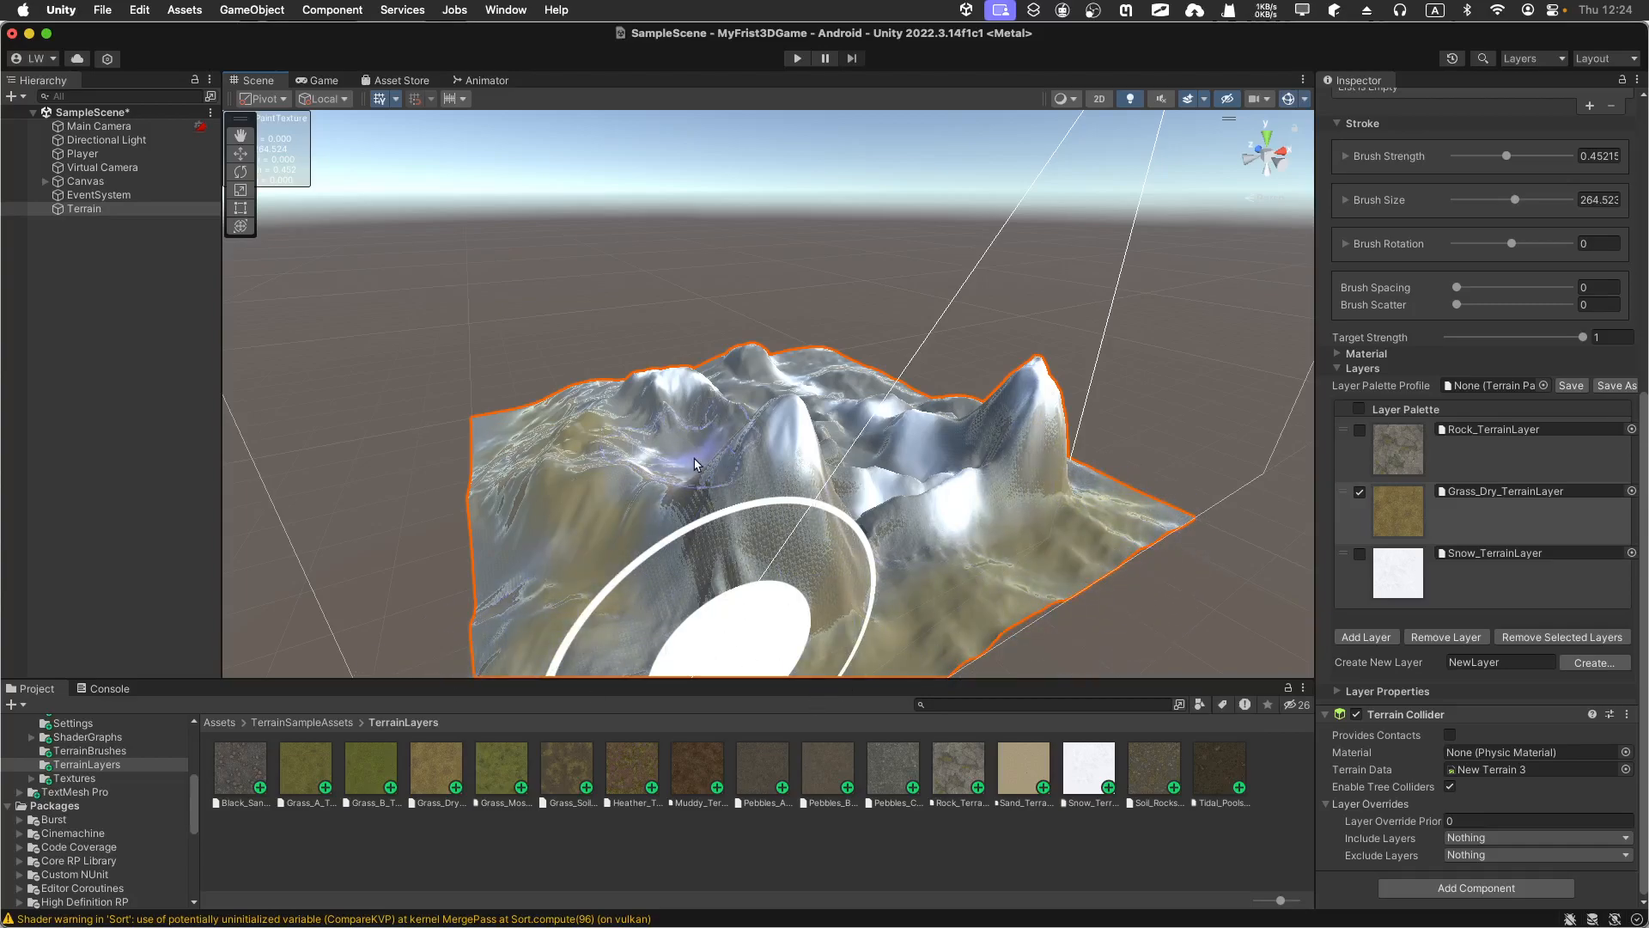
- Add Sand_TerrainLayer to the terrain's layer palette and make it the only active layer
left_click(1370, 637)
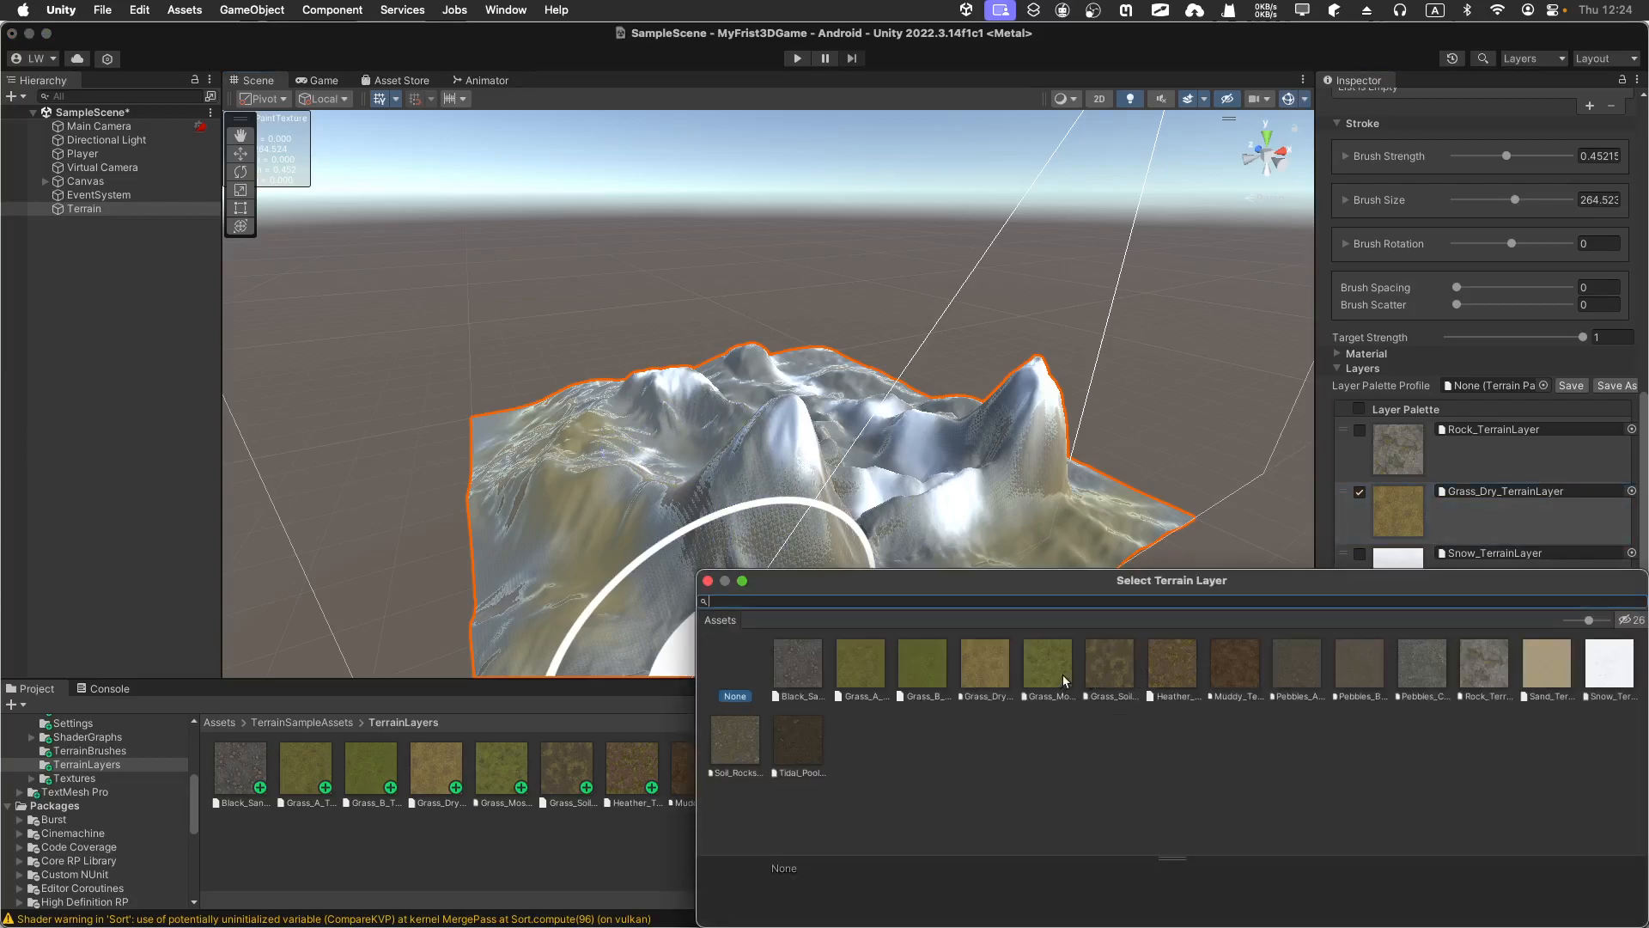
left_click(1219, 674)
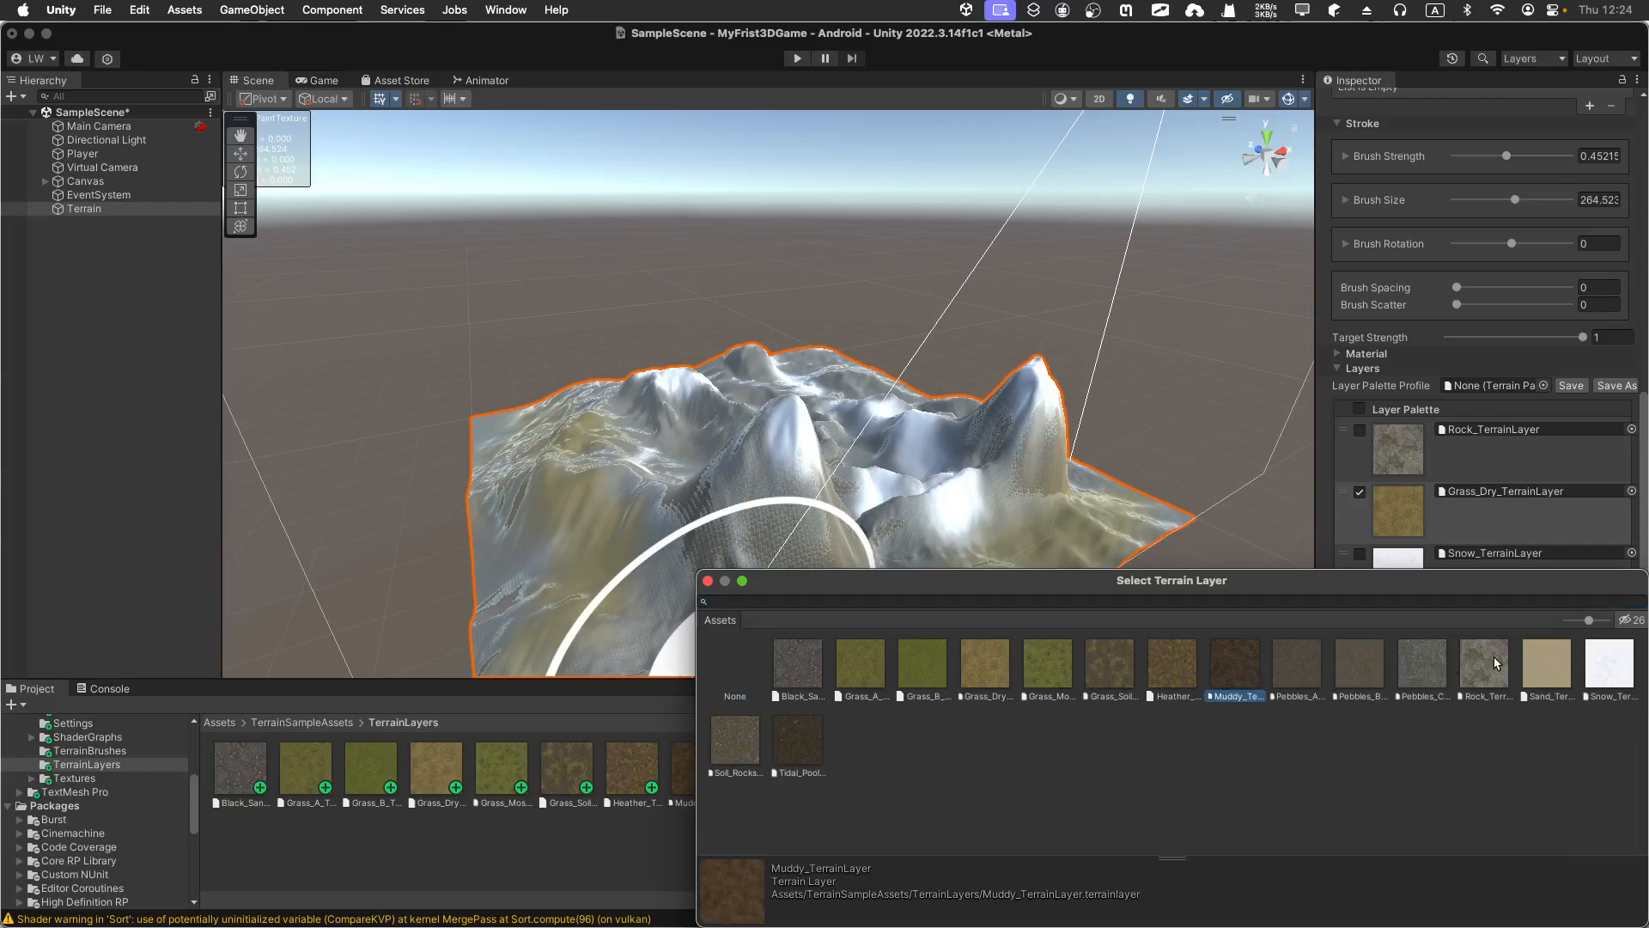
double_click(1549, 664)
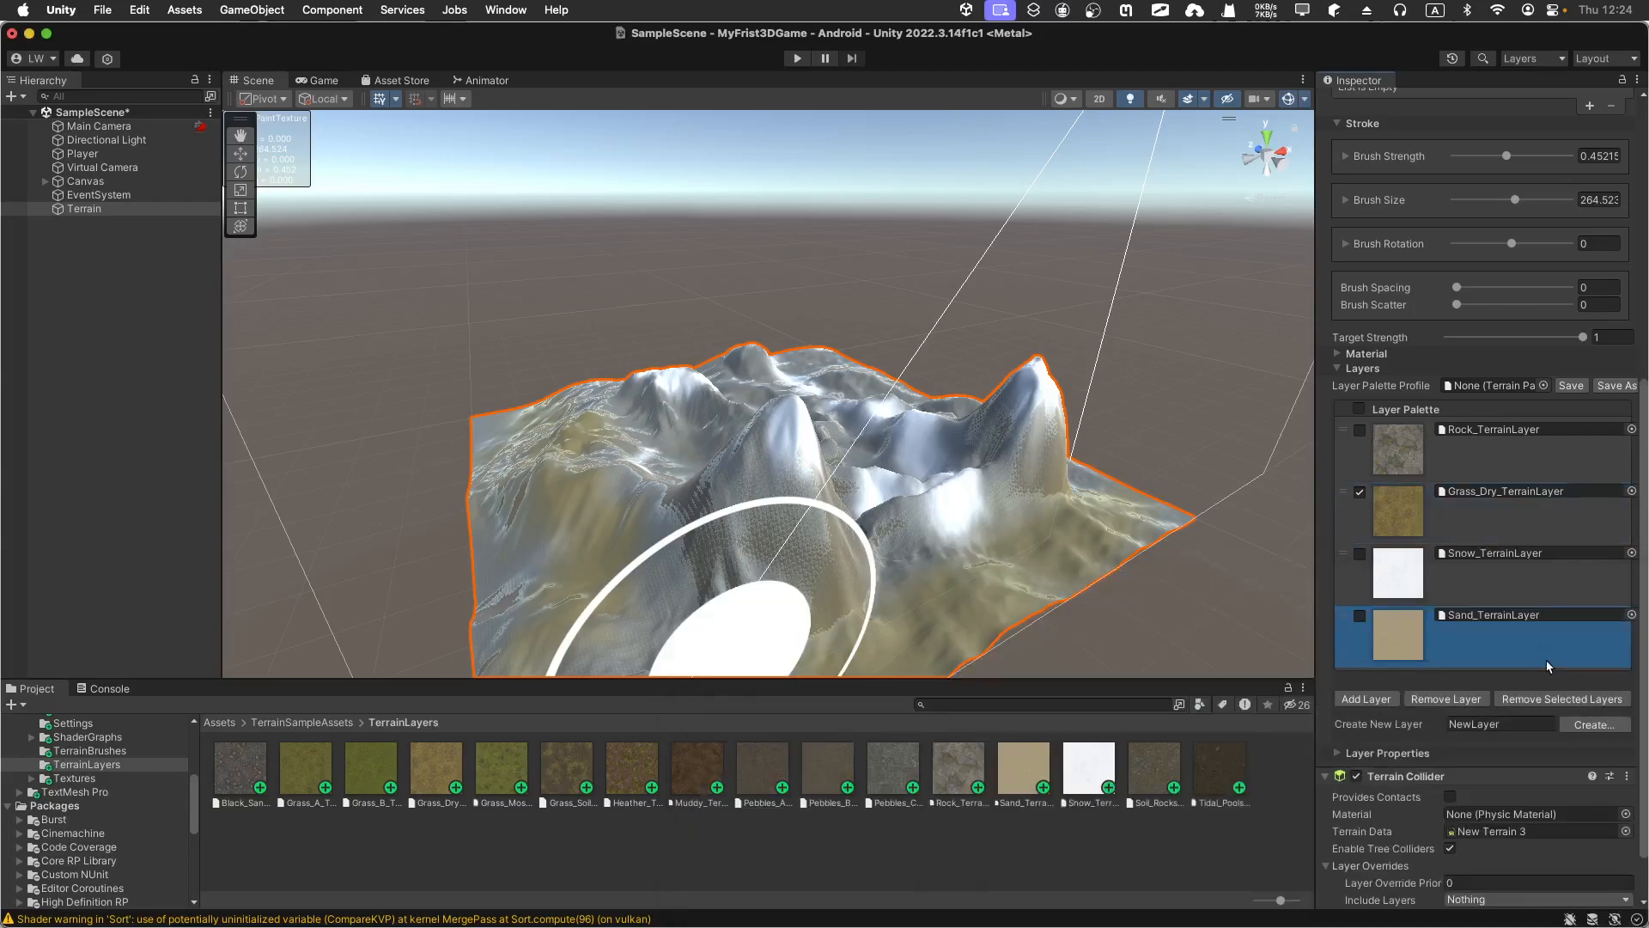
left_click(1360, 616)
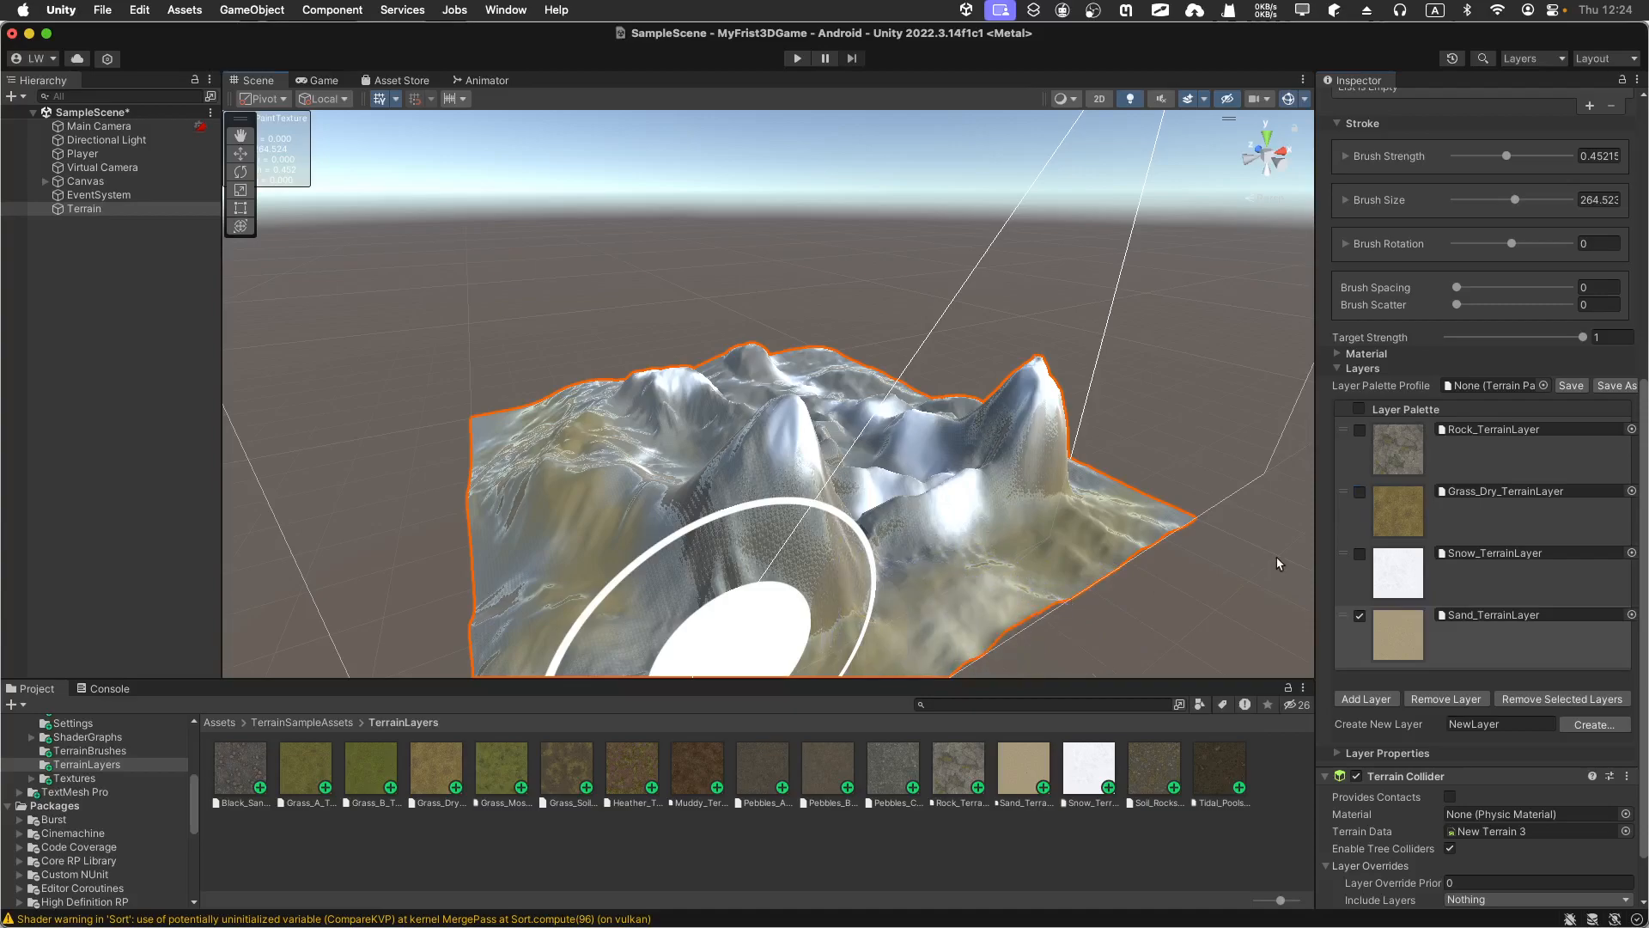
scroll(1061, 593, "up", 5)
scroll(936, 600, "down", 6)
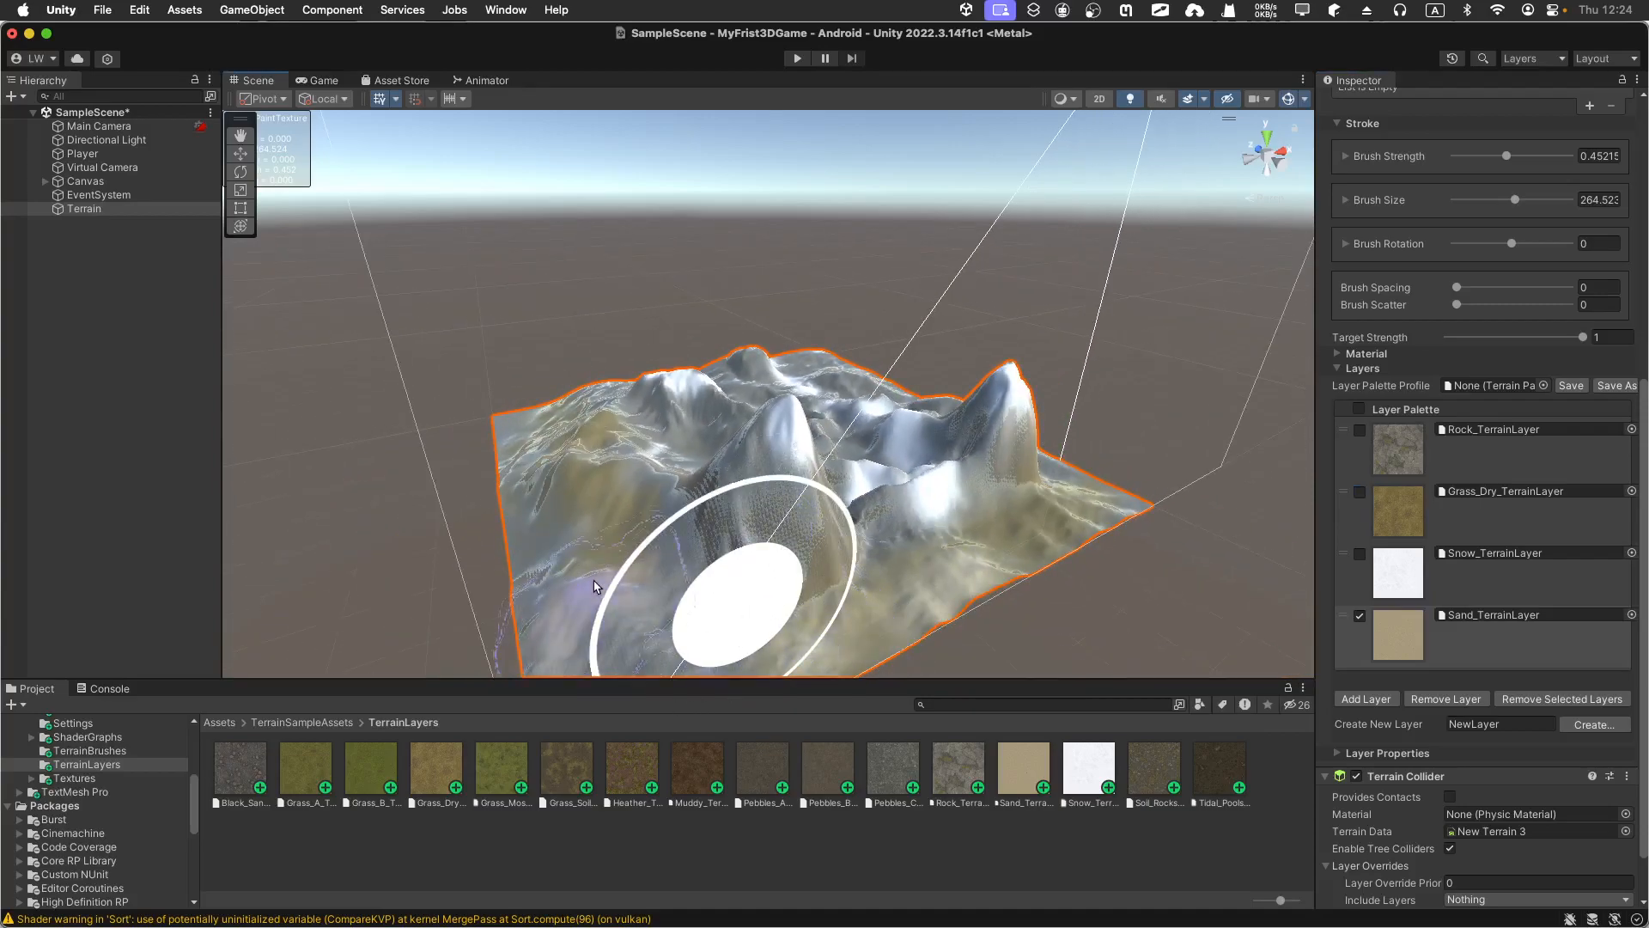
- Run the game, steer the player across the textured terrain with the on-screen joystick, and stop play mode
left_click(798, 60)
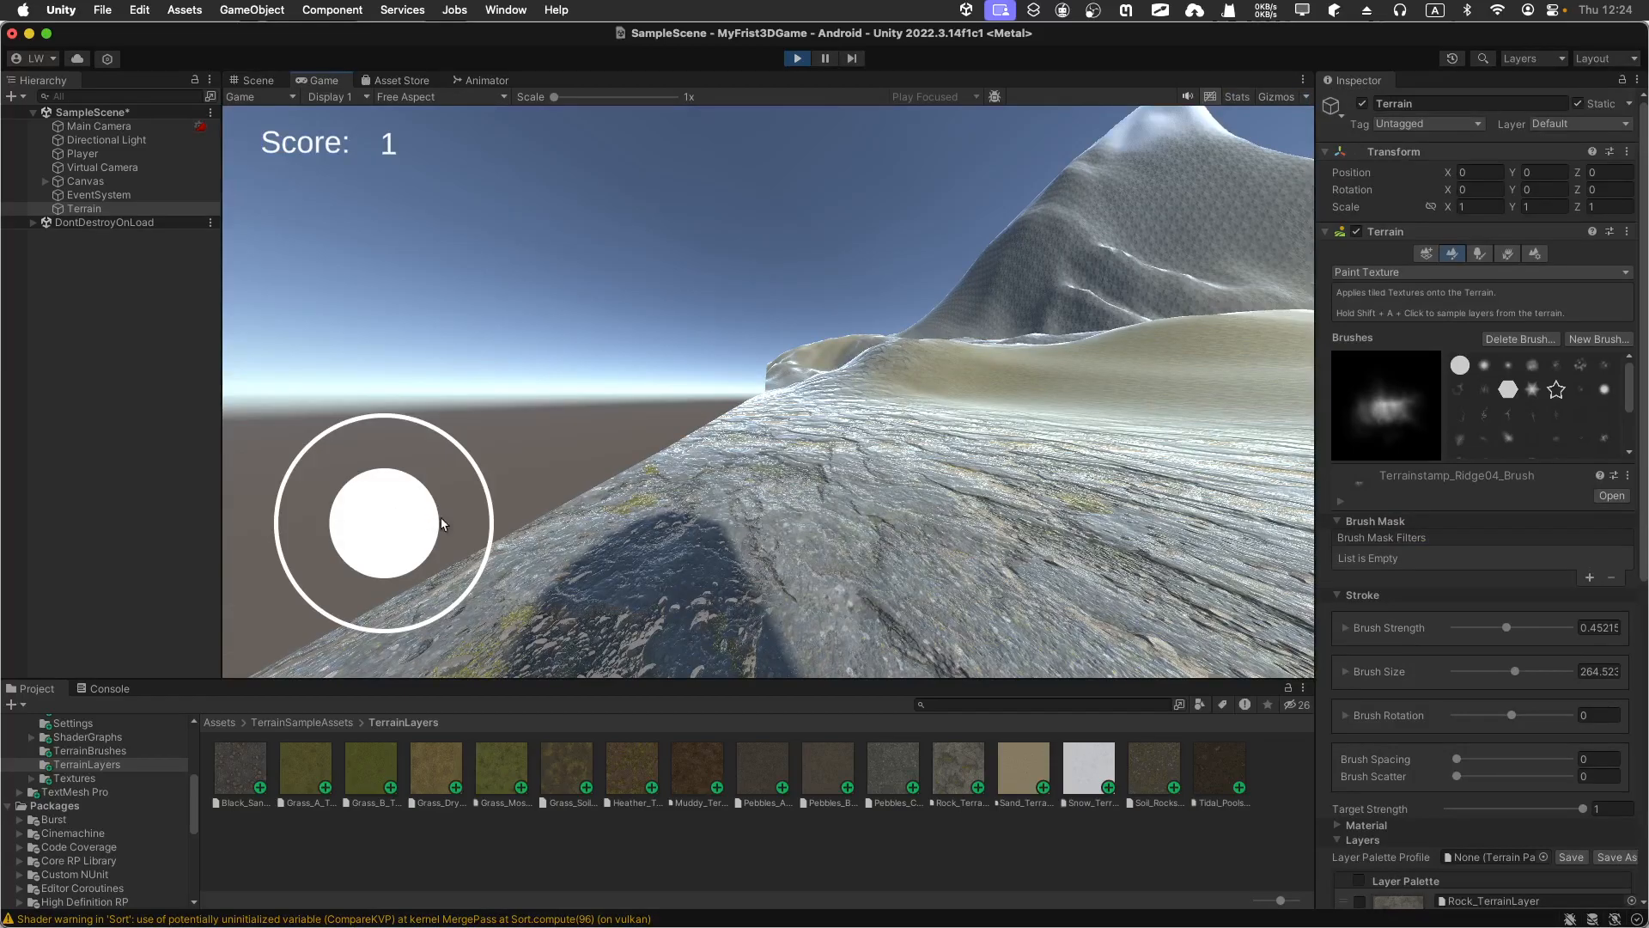
left_click_drag(399, 537, 803, 533)
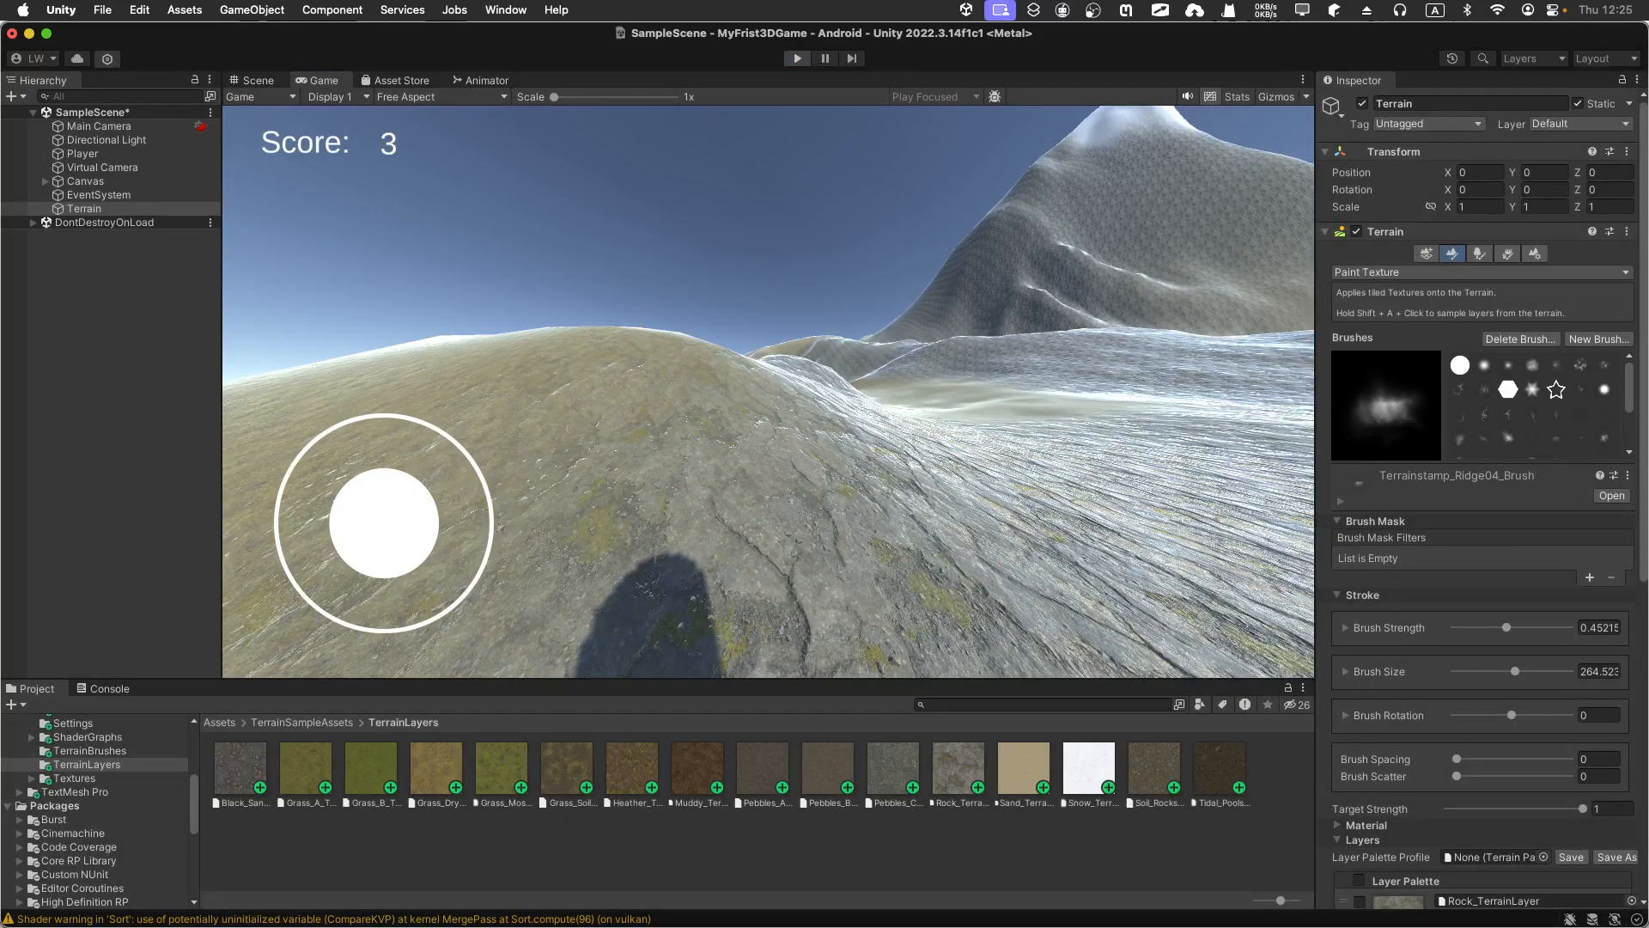
left_click(798, 58)
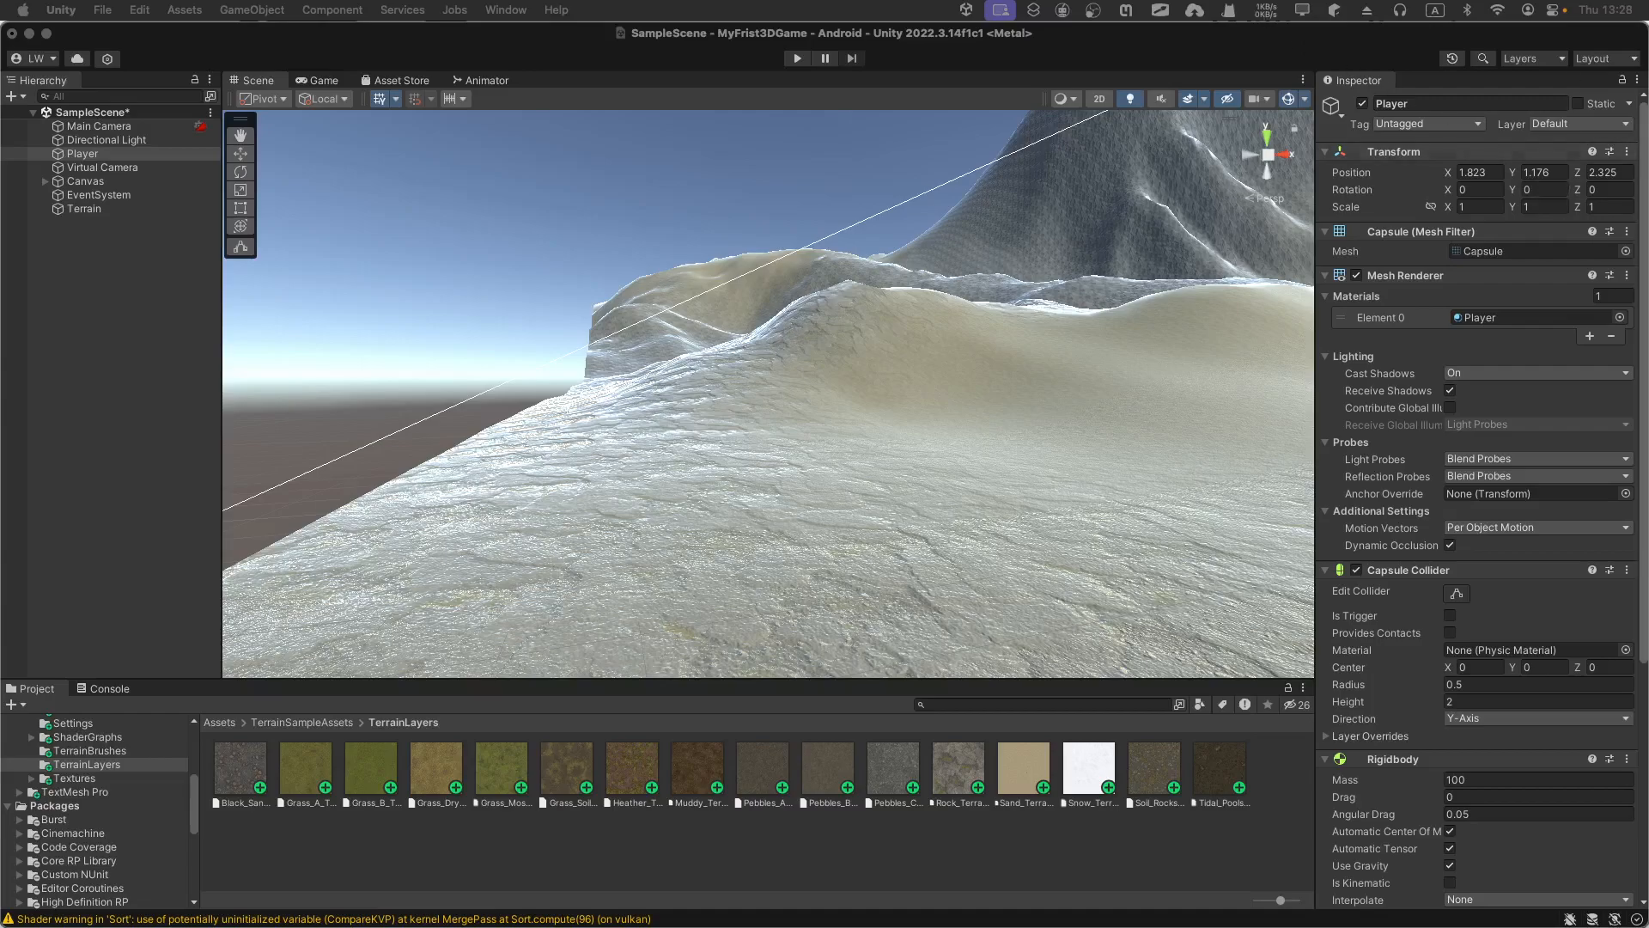
- Select the Terrain and add the Bush_A prefab to its paintable trees
left_click(71, 208)
left_click(70, 208)
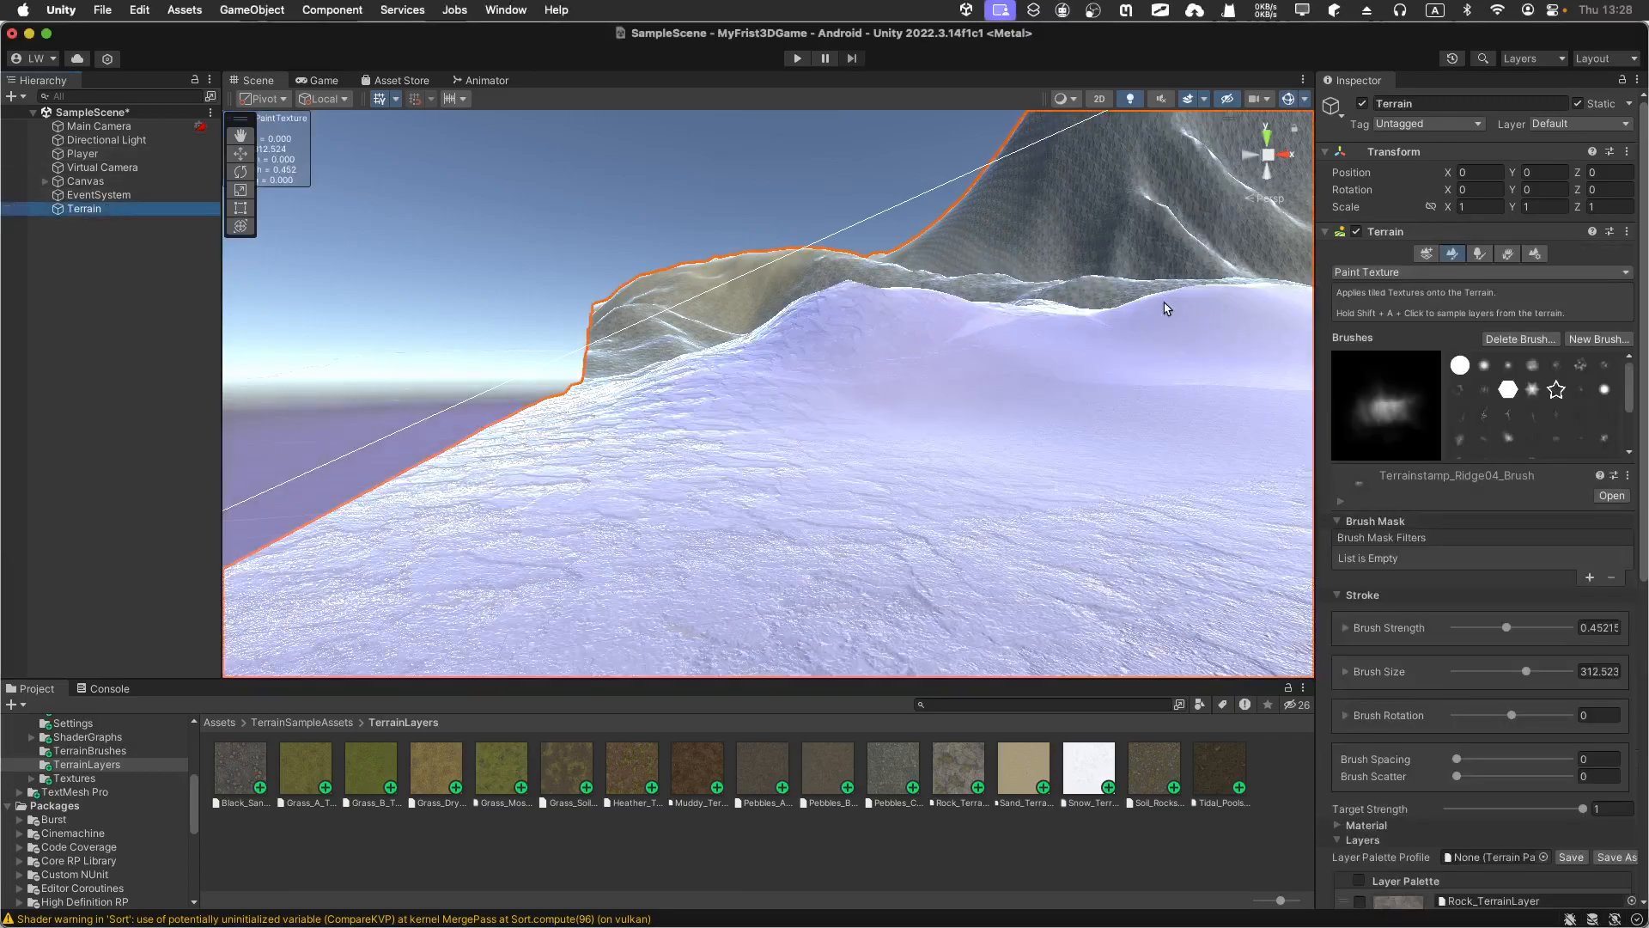
left_click(1479, 255)
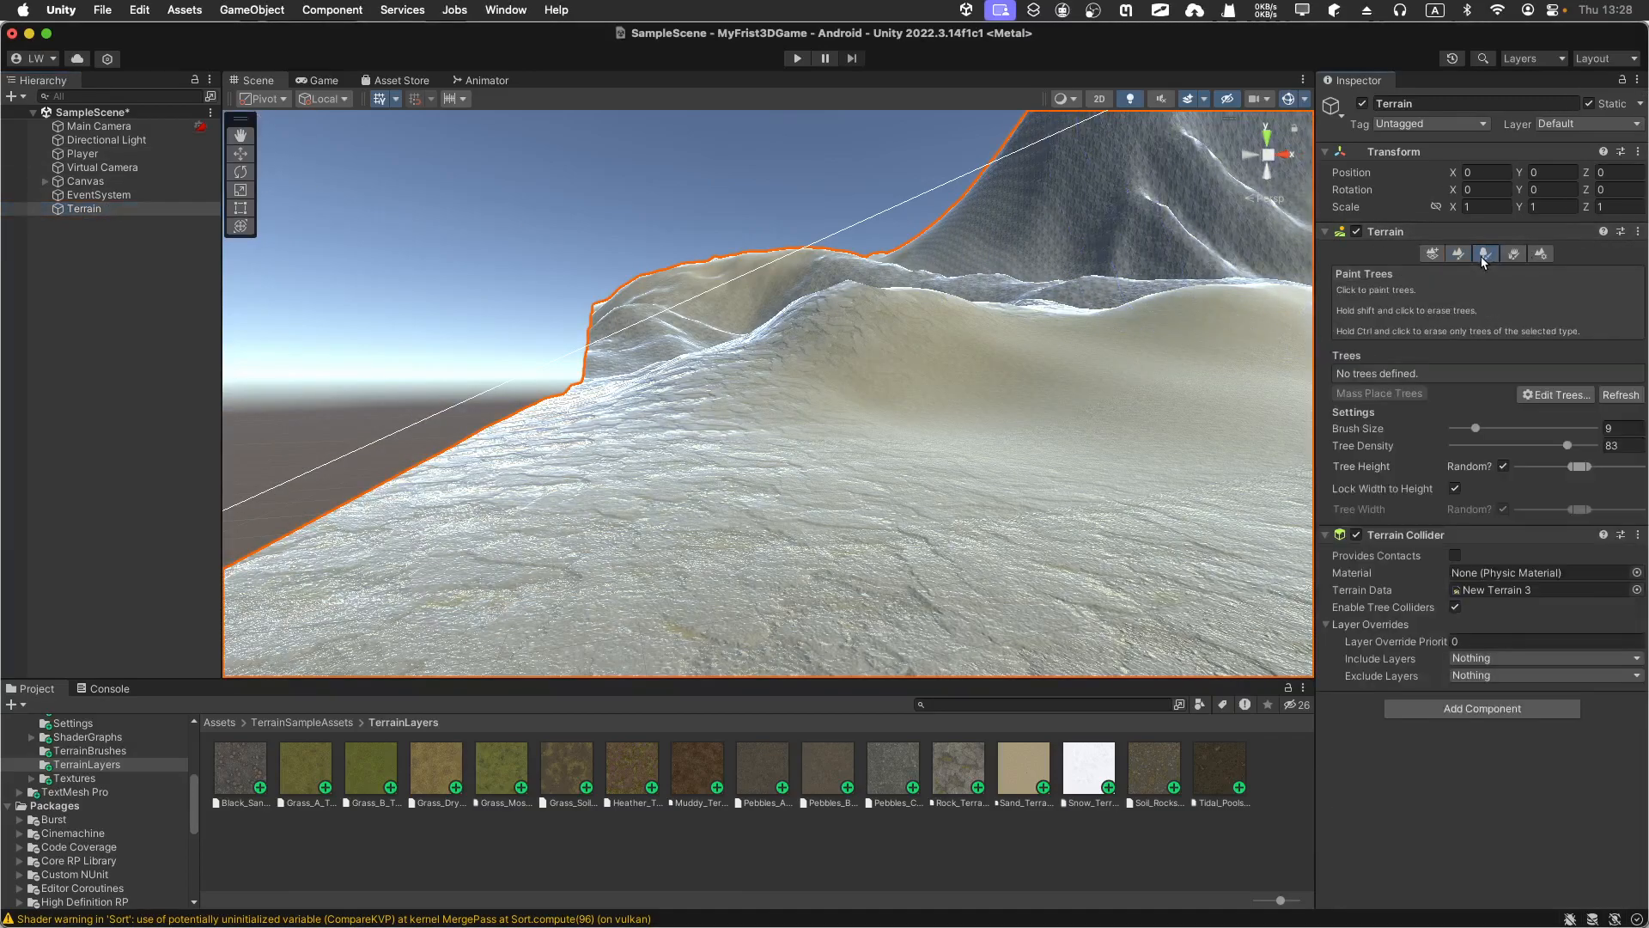
left_click(1545, 395)
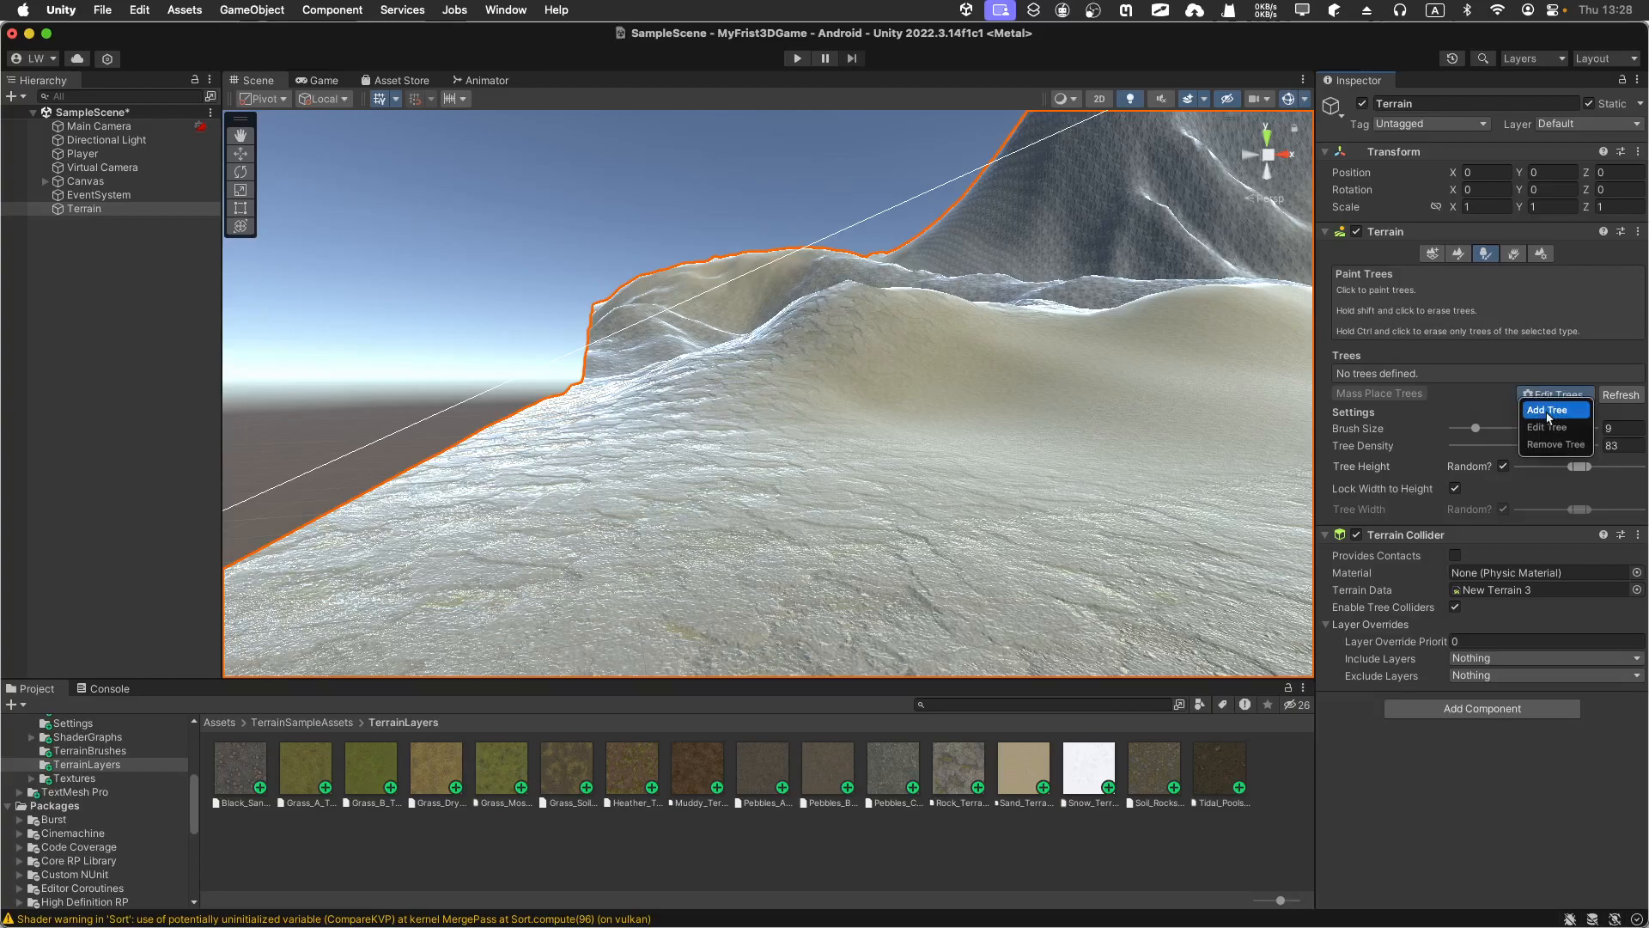
left_click(1548, 411)
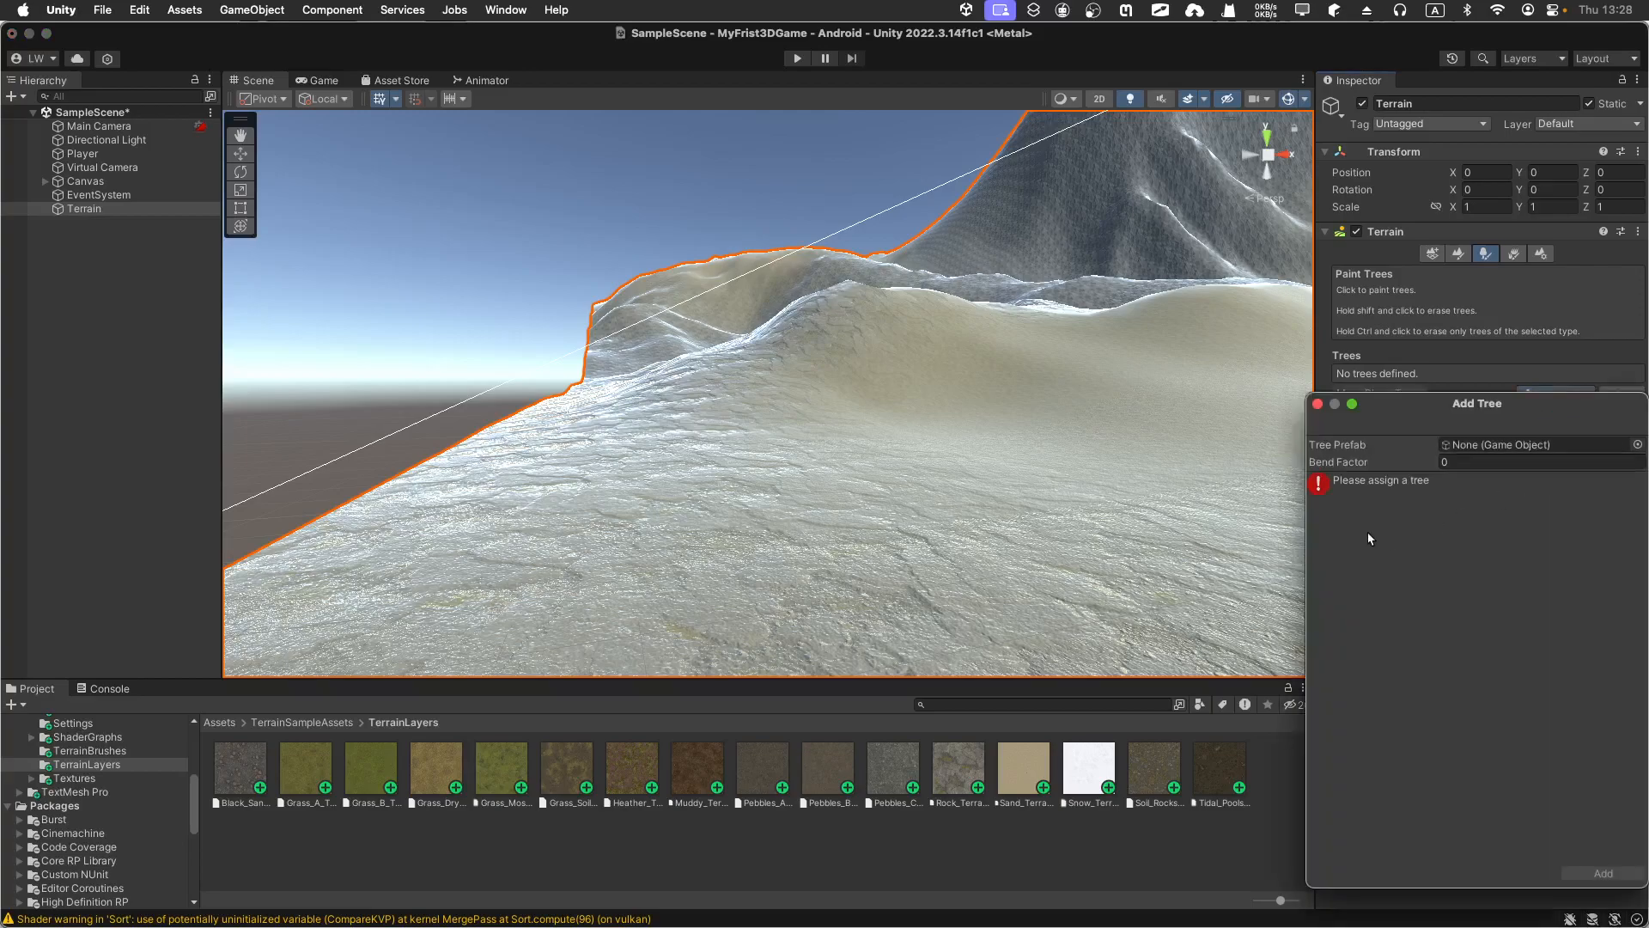
left_click(1638, 445)
left_click(796, 513)
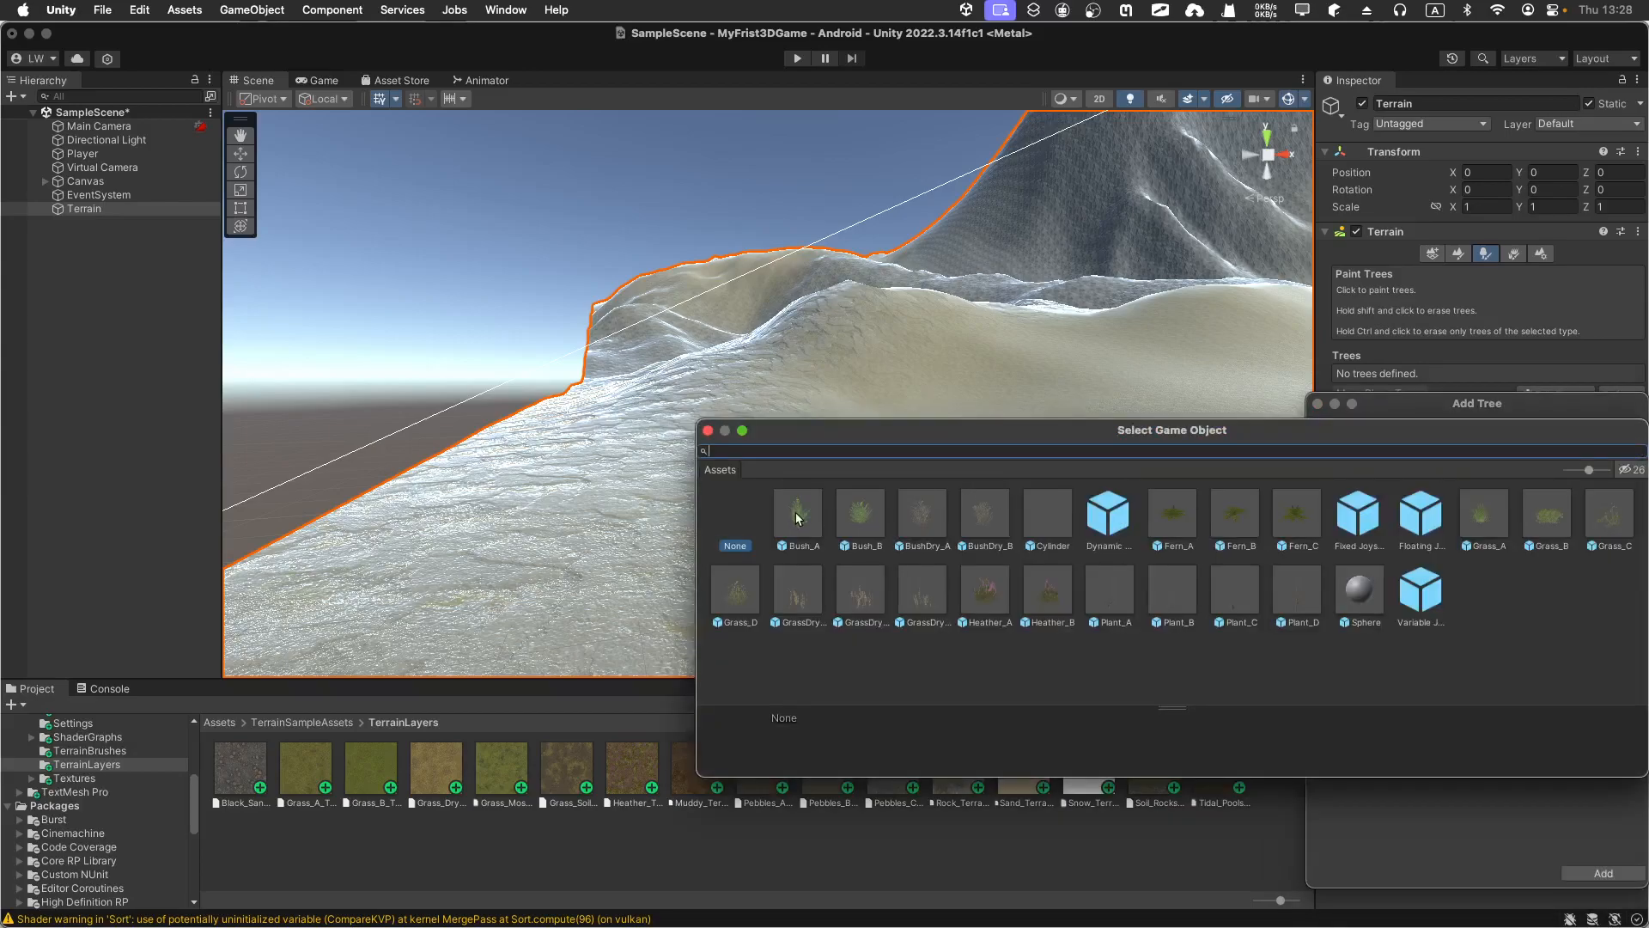
left_click(805, 516)
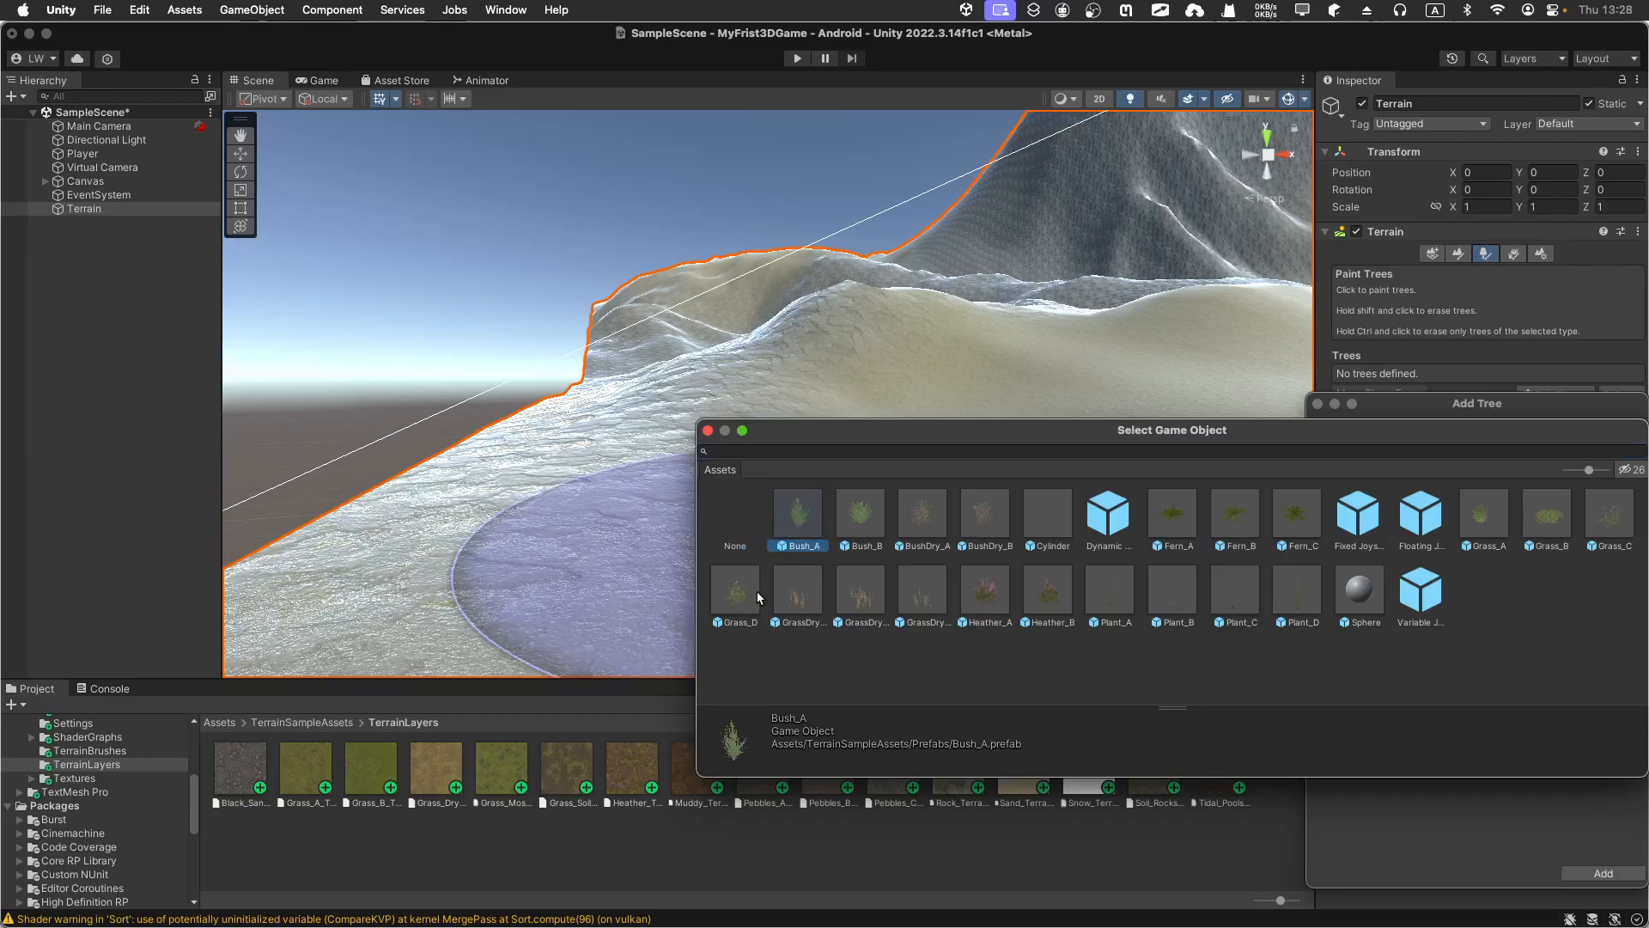
double_click(794, 515)
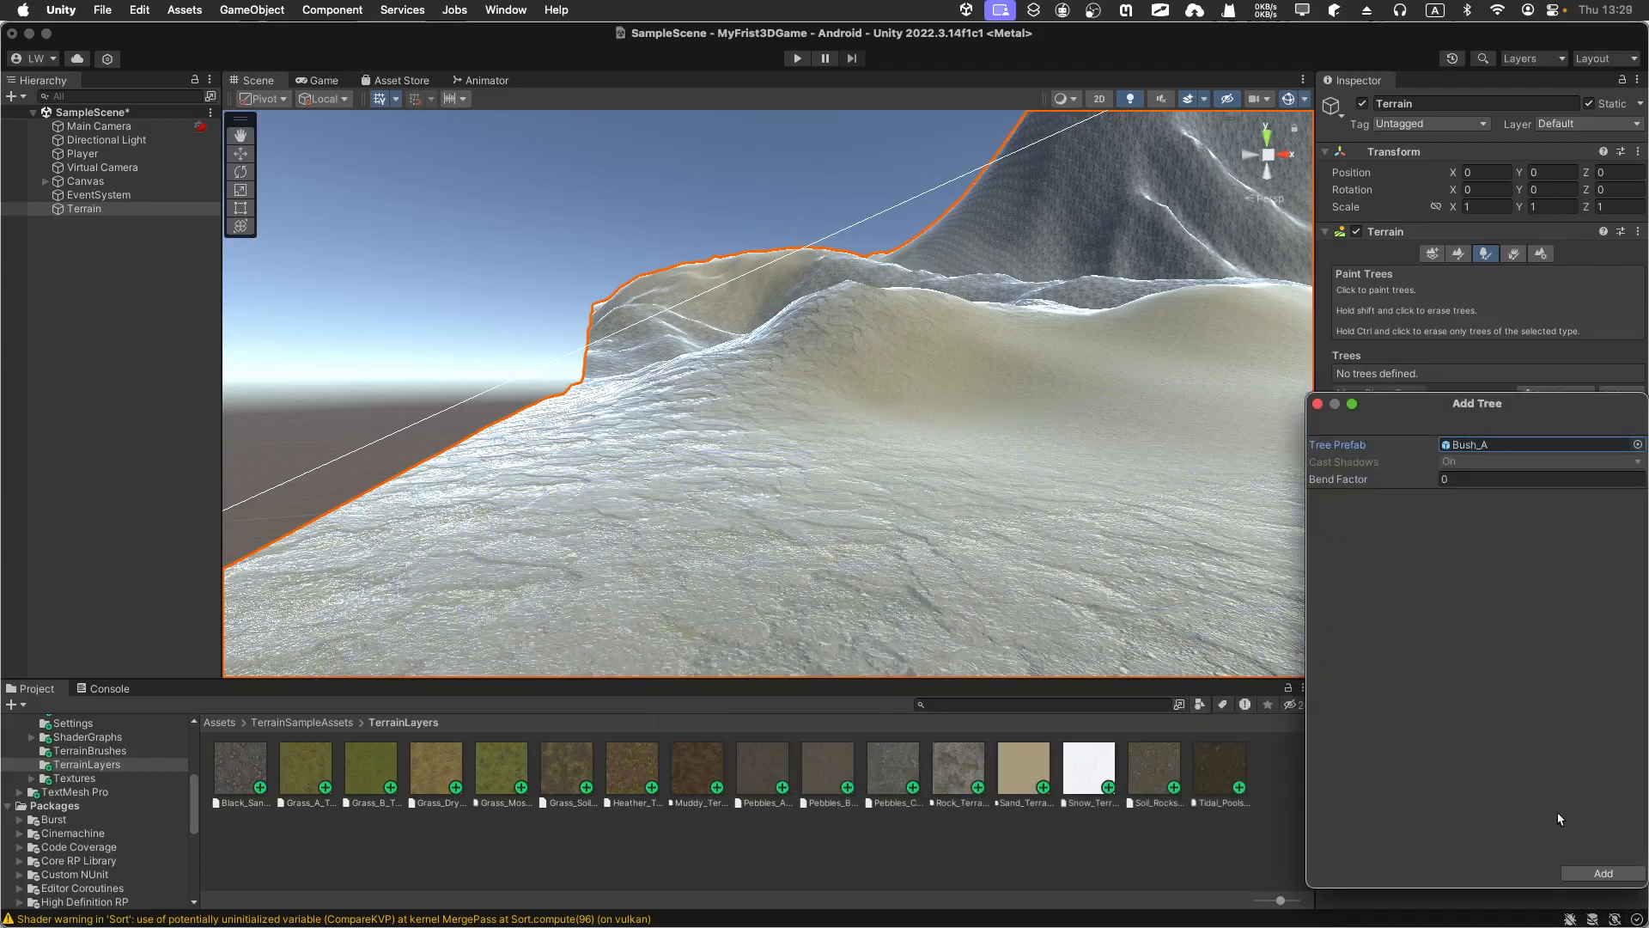
left_click(1598, 873)
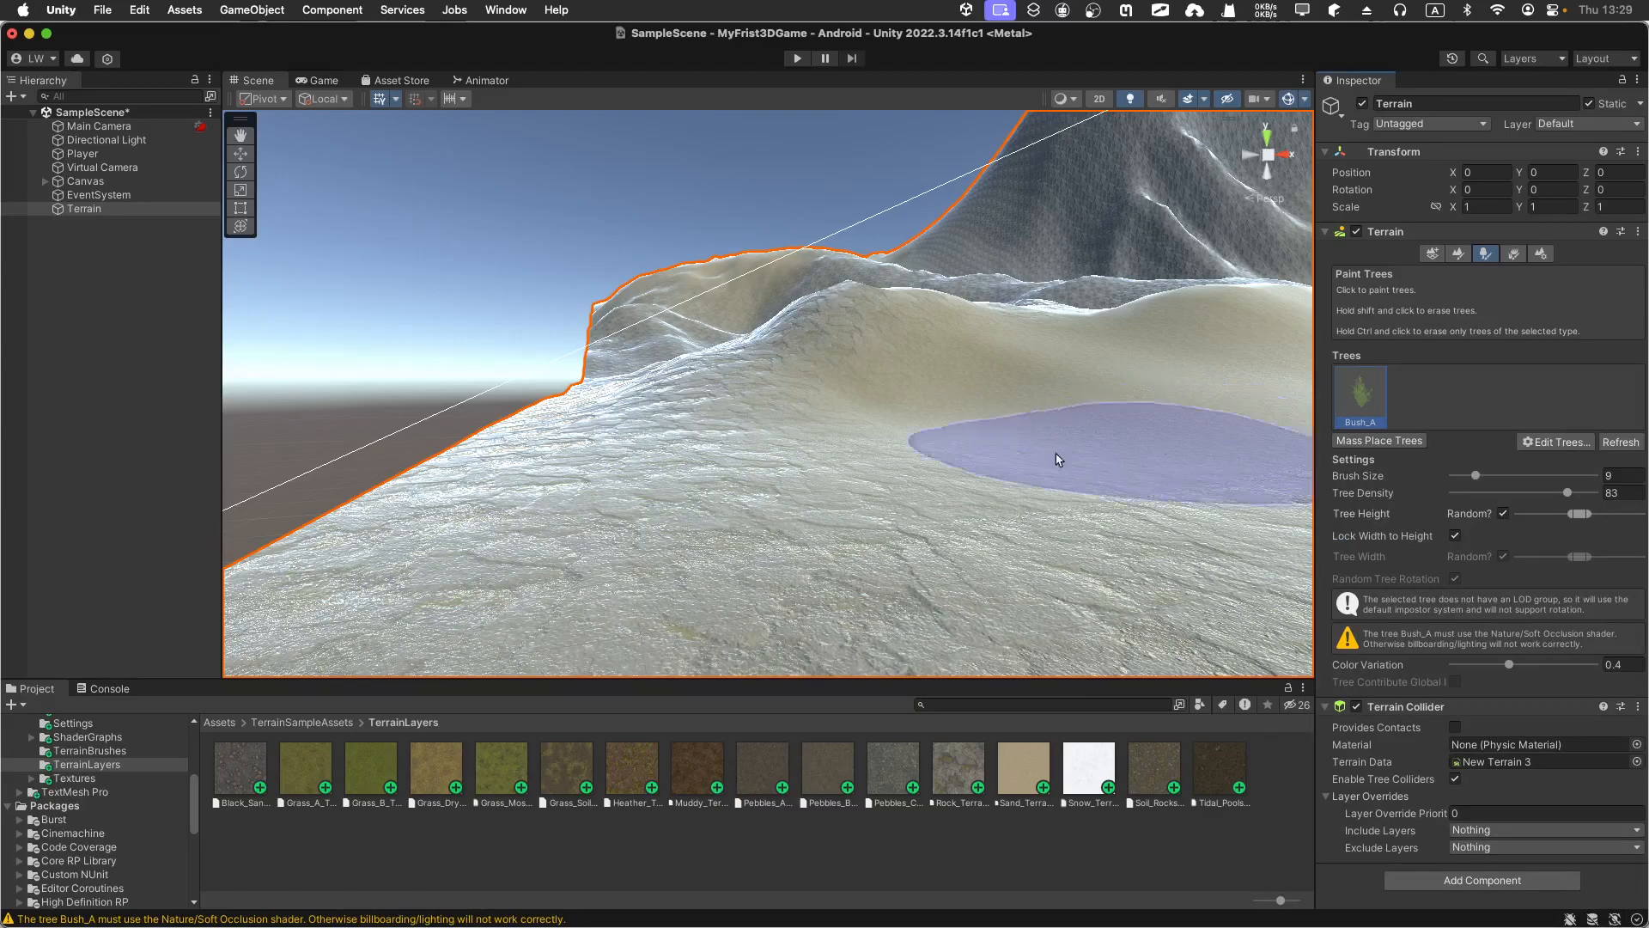
- Try painting dense Bush_A patches across the foreground slope at brush size 9 and tree density 83, and erase them
left_click(838, 471)
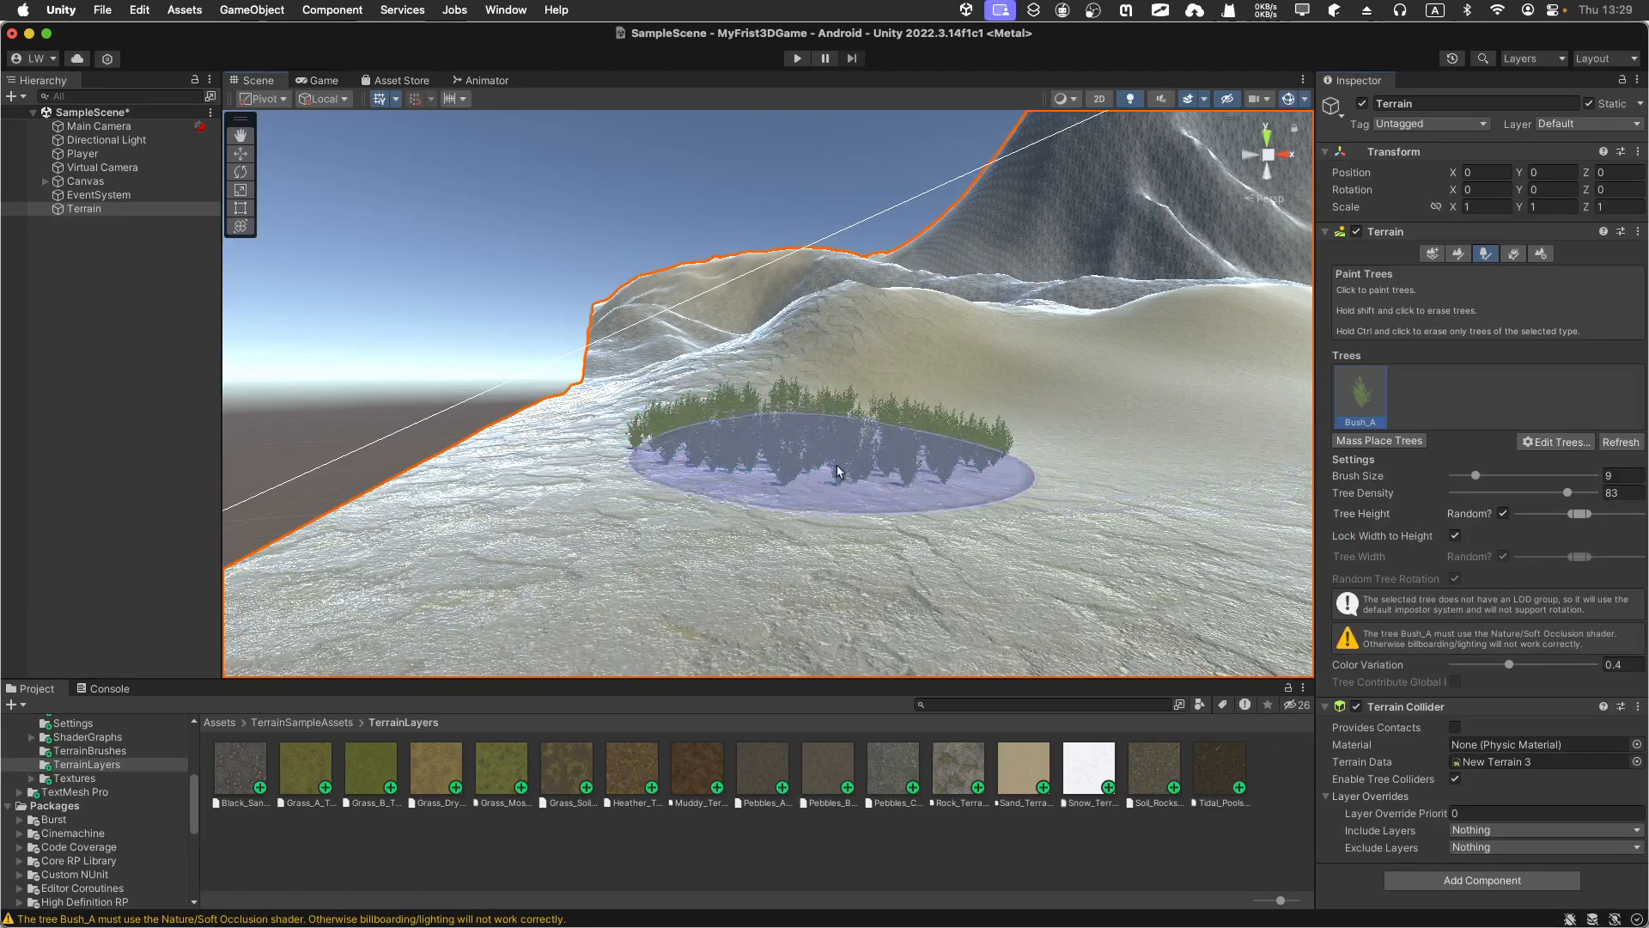
left_click(638, 460)
left_click(1070, 486)
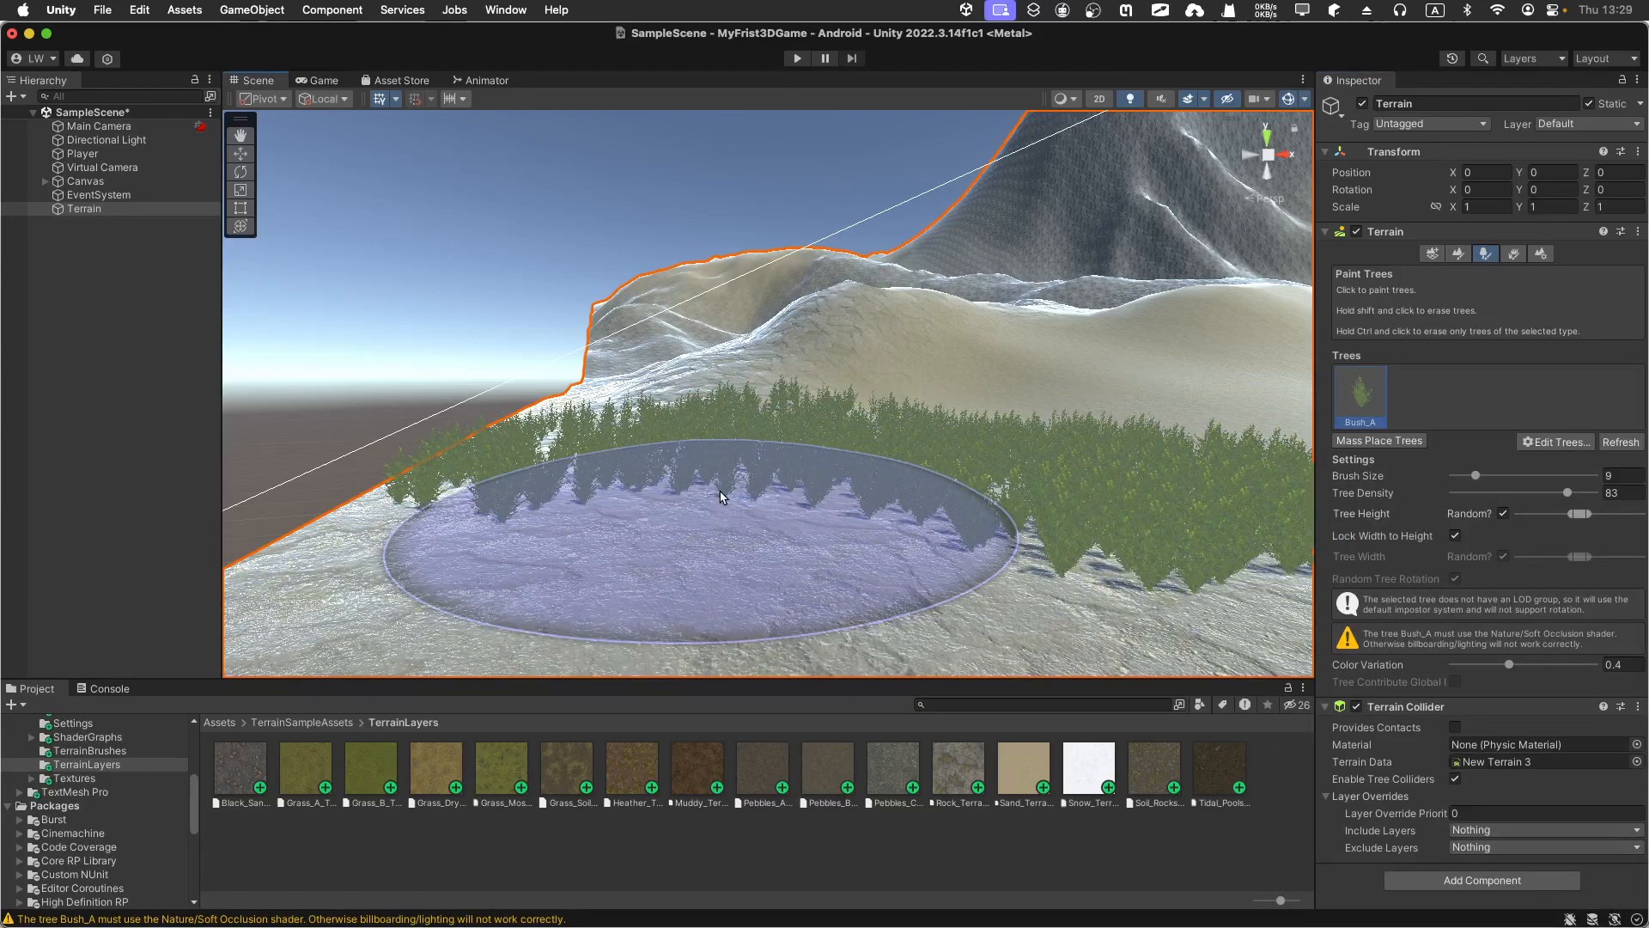
left_click_drag(722, 504, 746, 447, "shift")
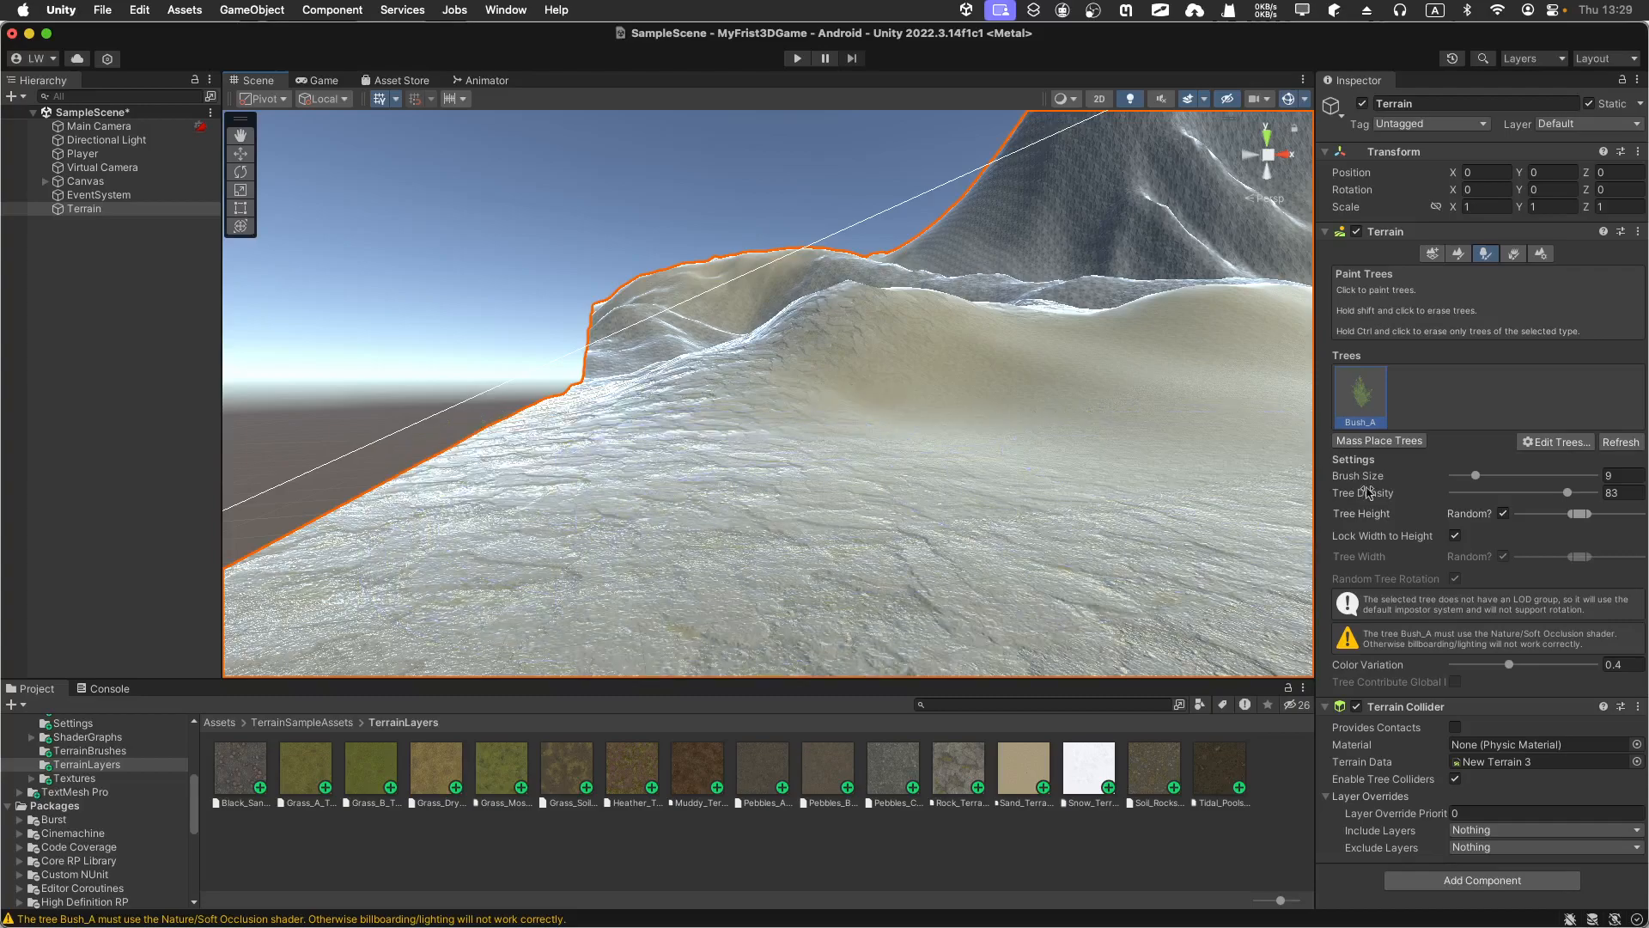
- Reduce the tree density to 26, testing Bush_A patches at densities 38 and 26 and undoing each one
left_click(1496, 494)
left_click(887, 464)
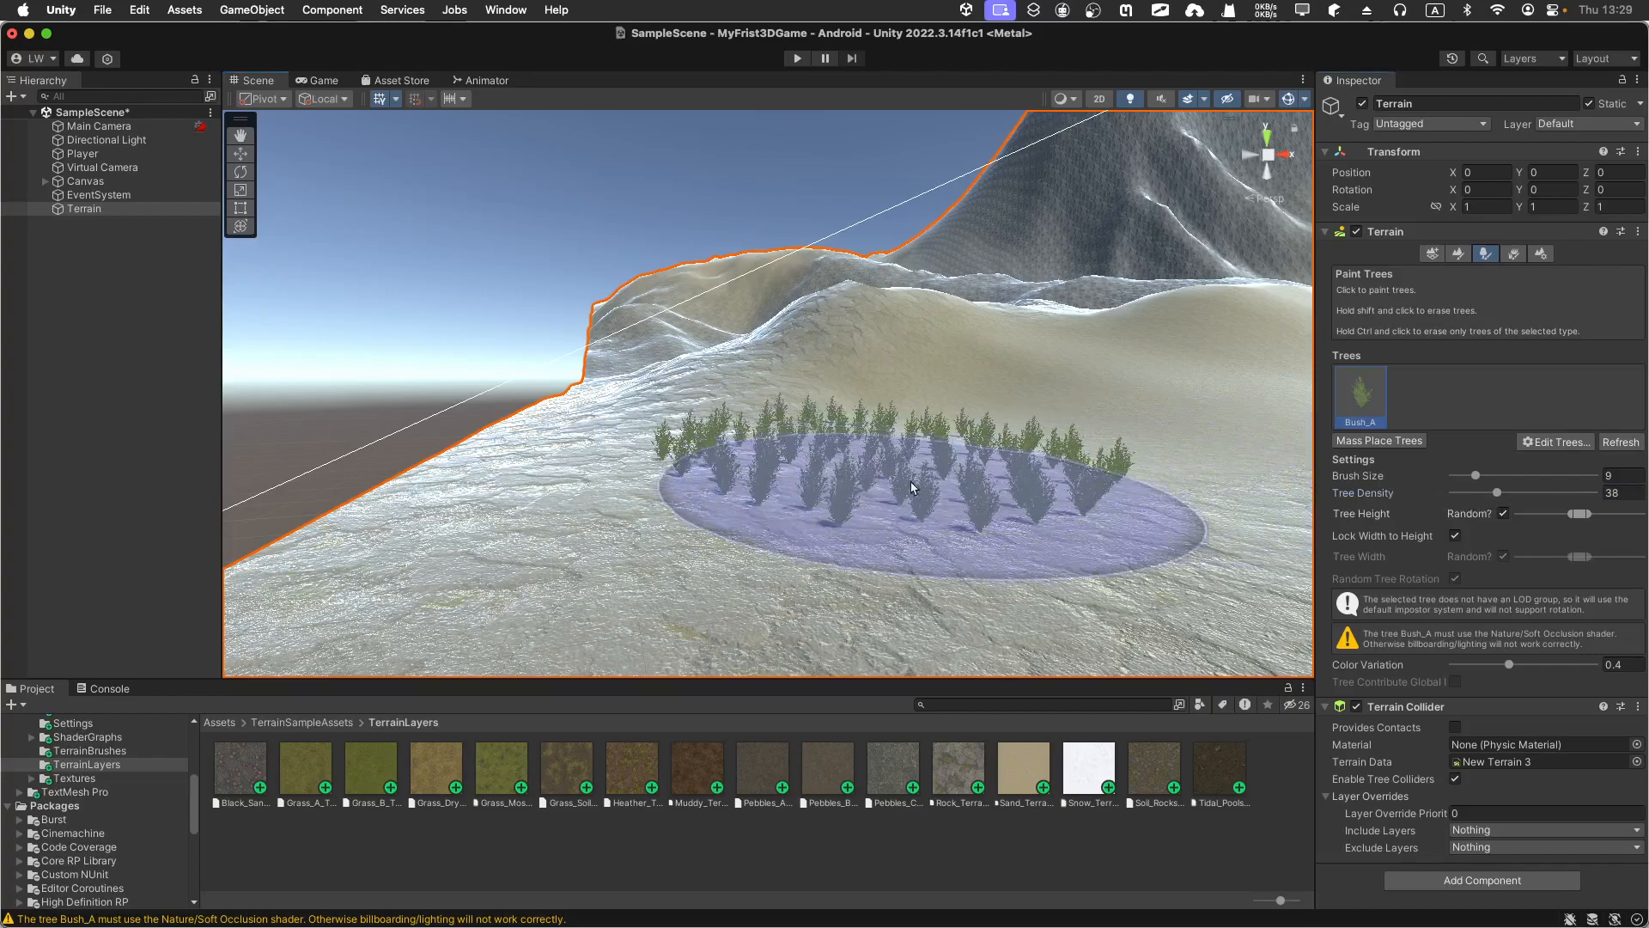
key("super+z")
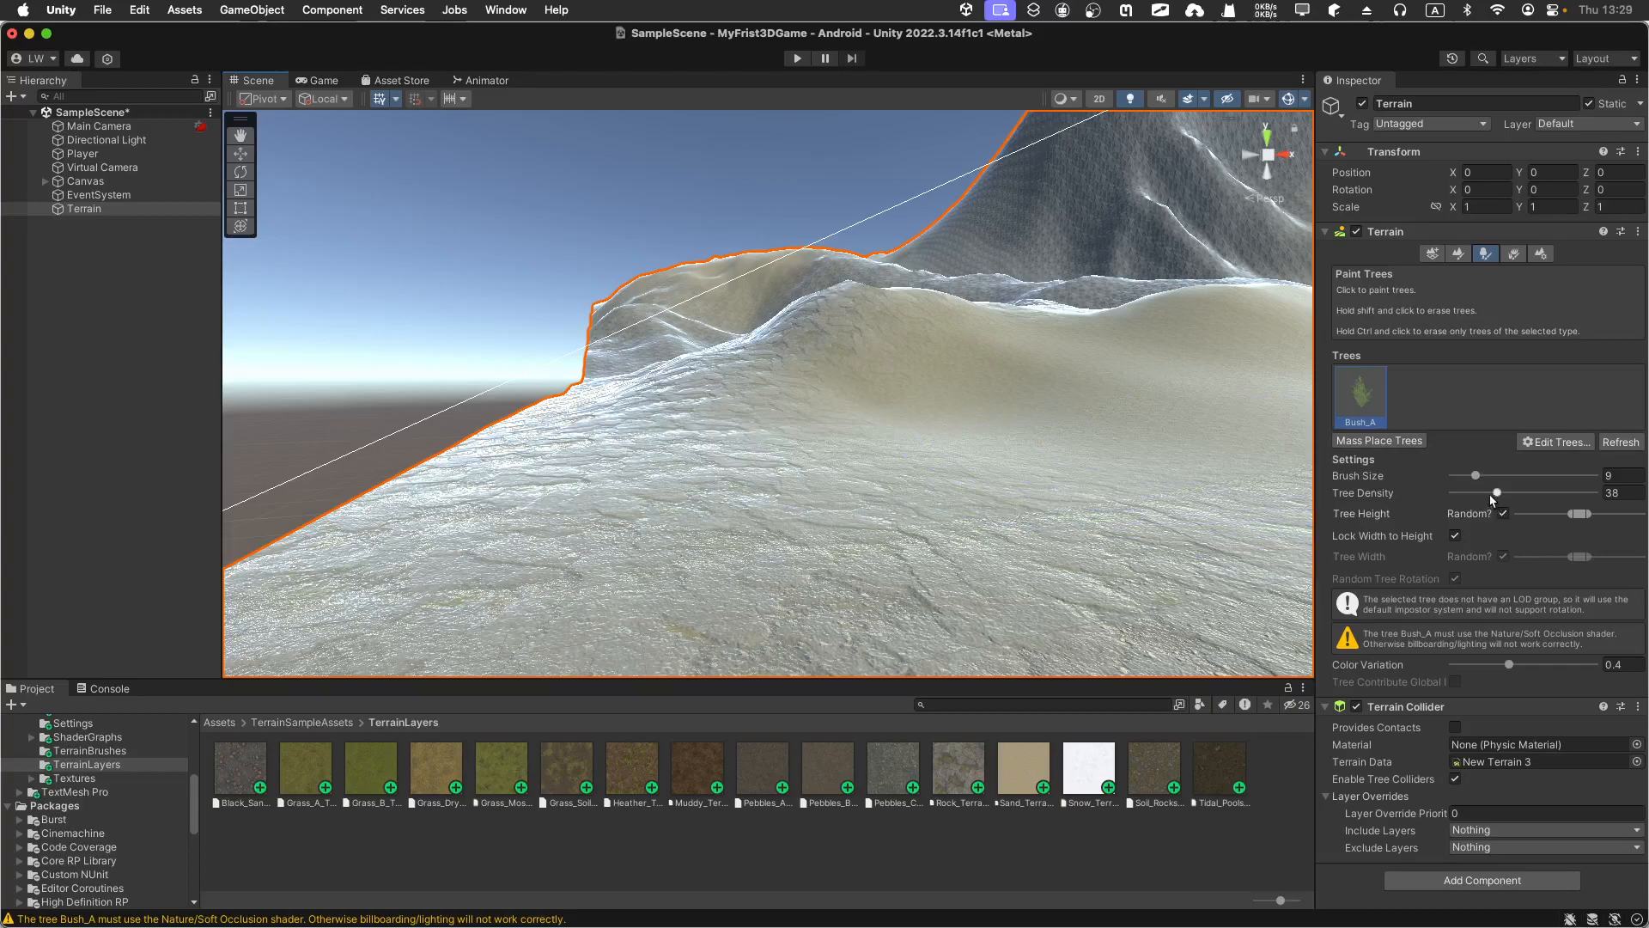
left_click_drag(1487, 491, 1478, 492)
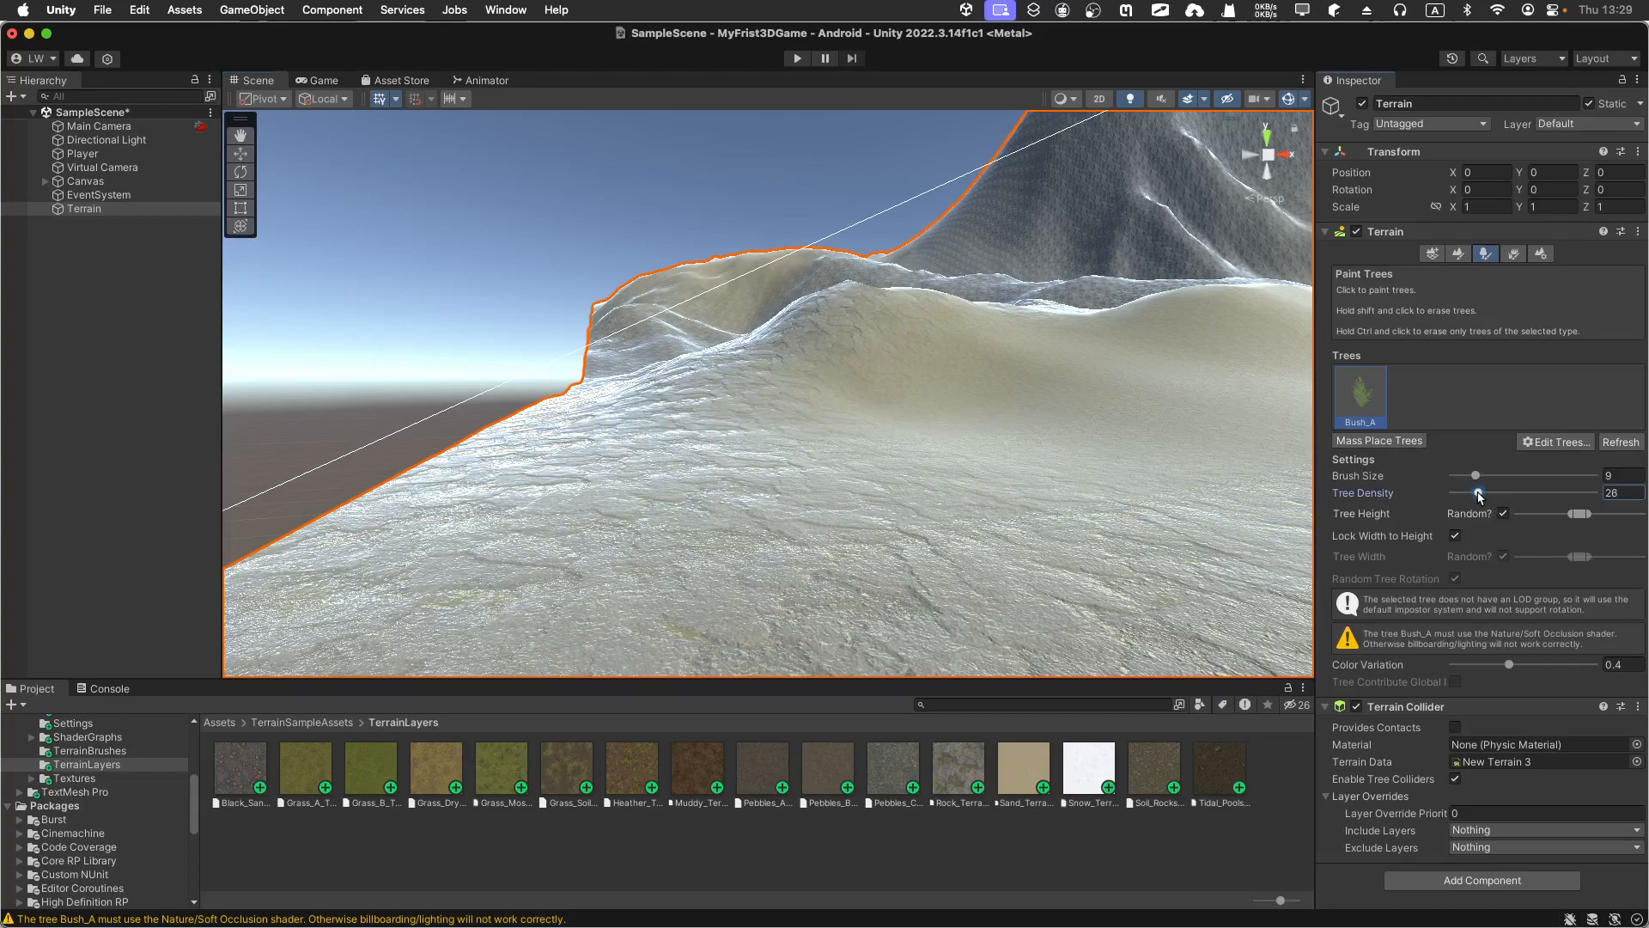
left_click(707, 479)
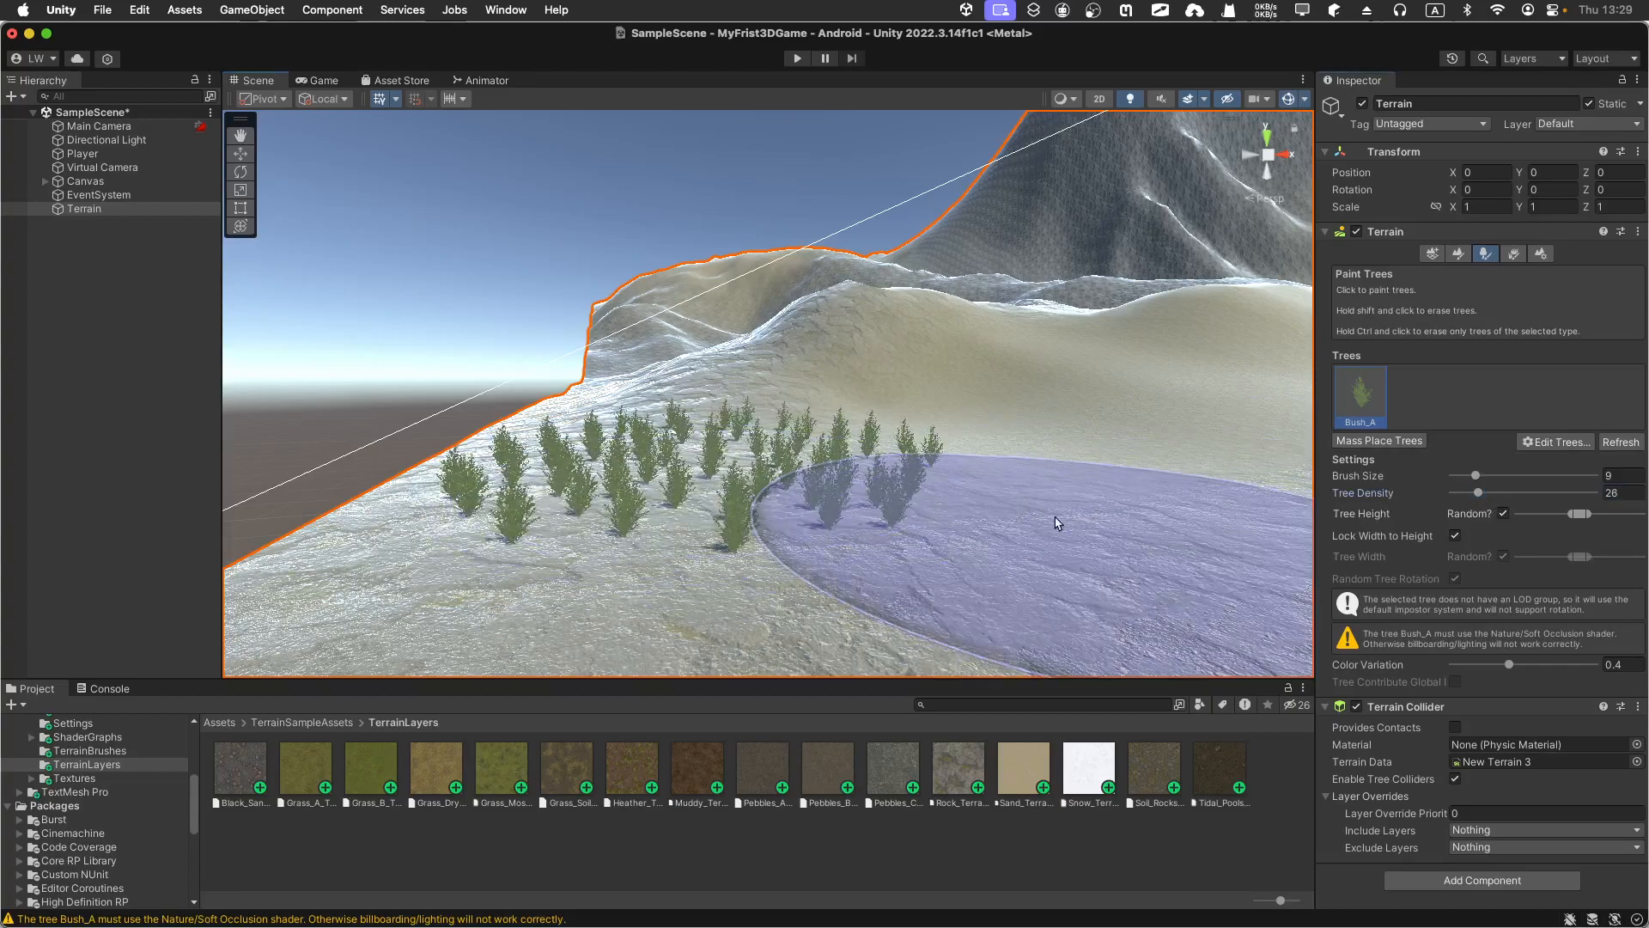
key("super+z")
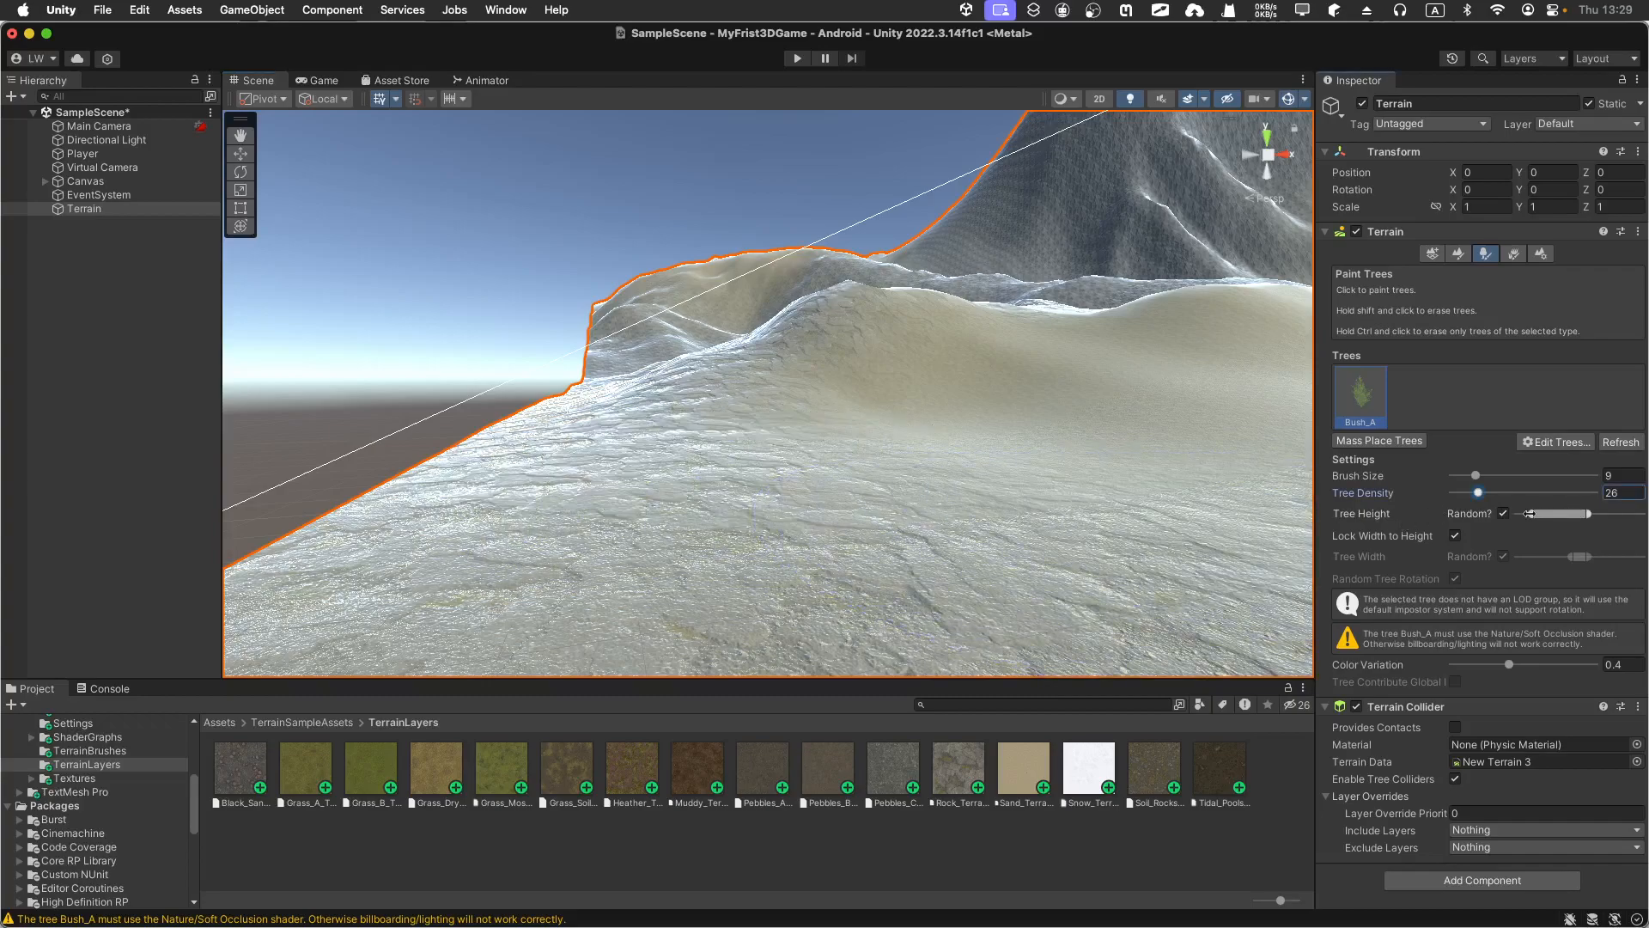
- Widen the random tree height range to its full extent and paint a sparse patch of Bush_A on the foreground slope
left_click_drag(1587, 513, 1642, 513)
left_click(854, 467)
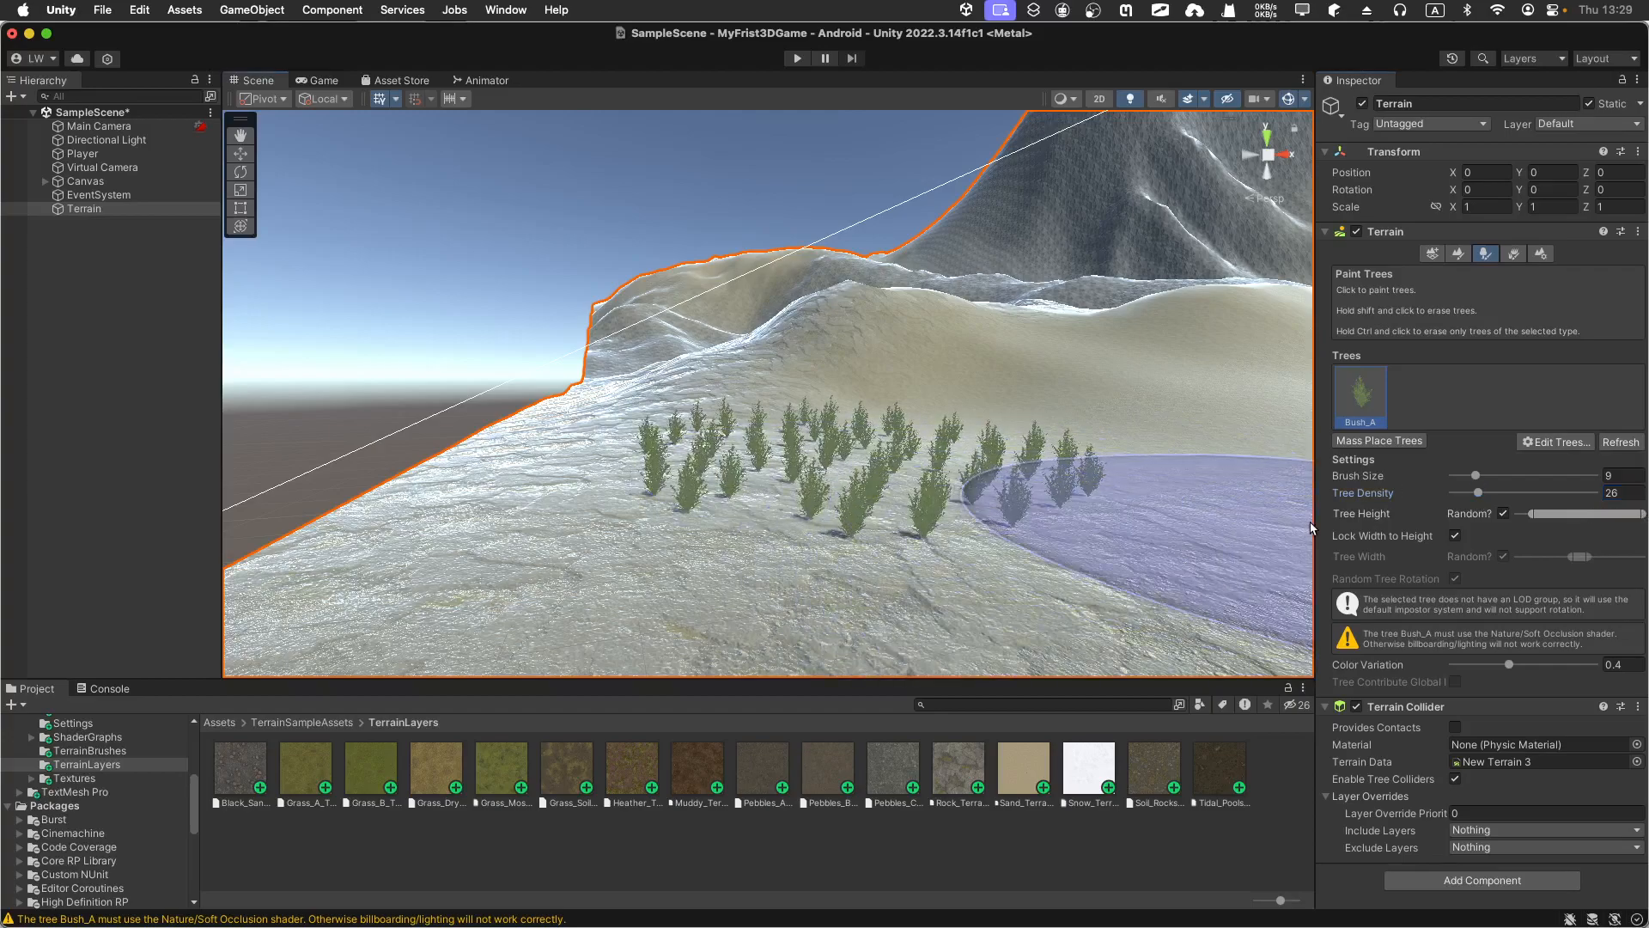
key("super+z")
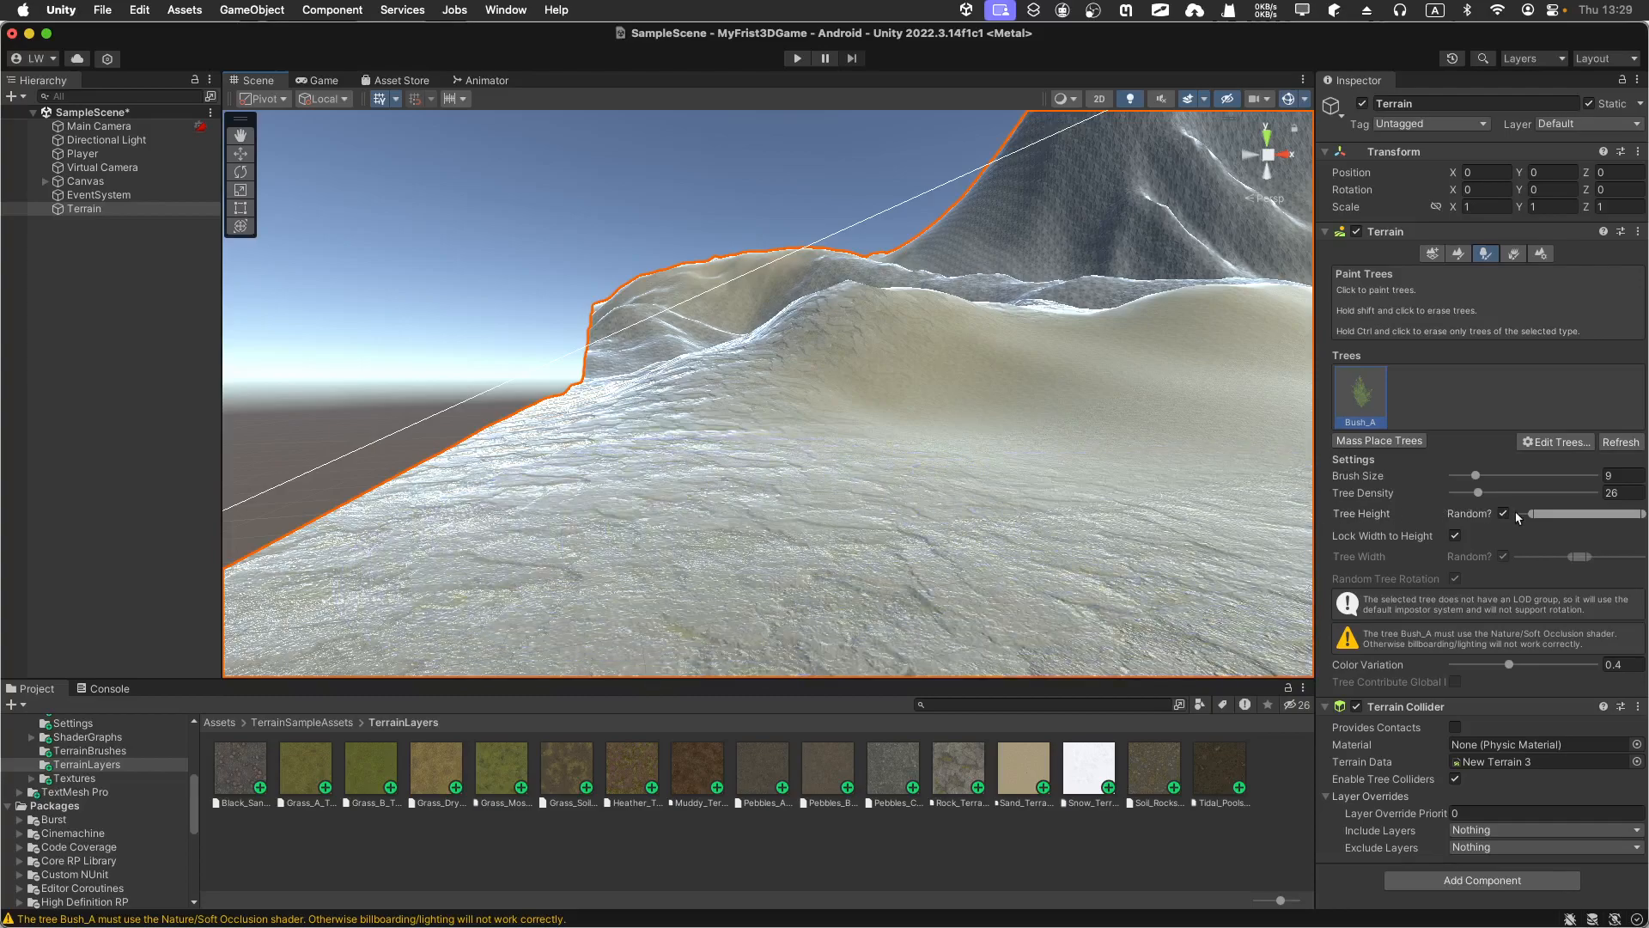
left_click_drag(1536, 512, 1514, 513)
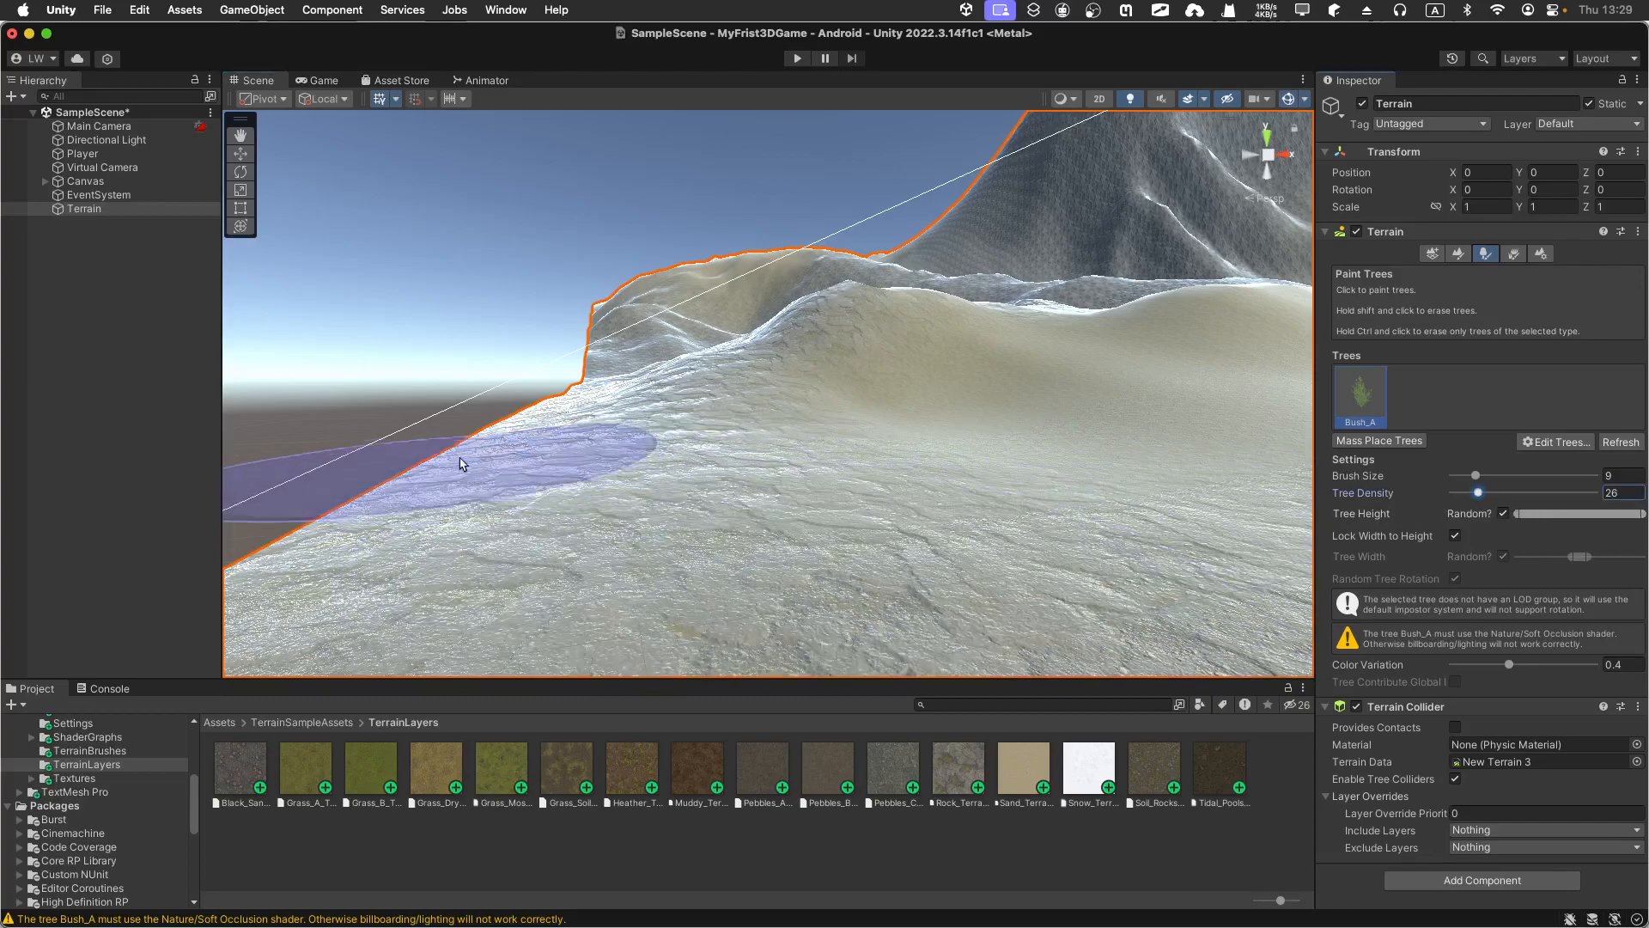
left_click(669, 493)
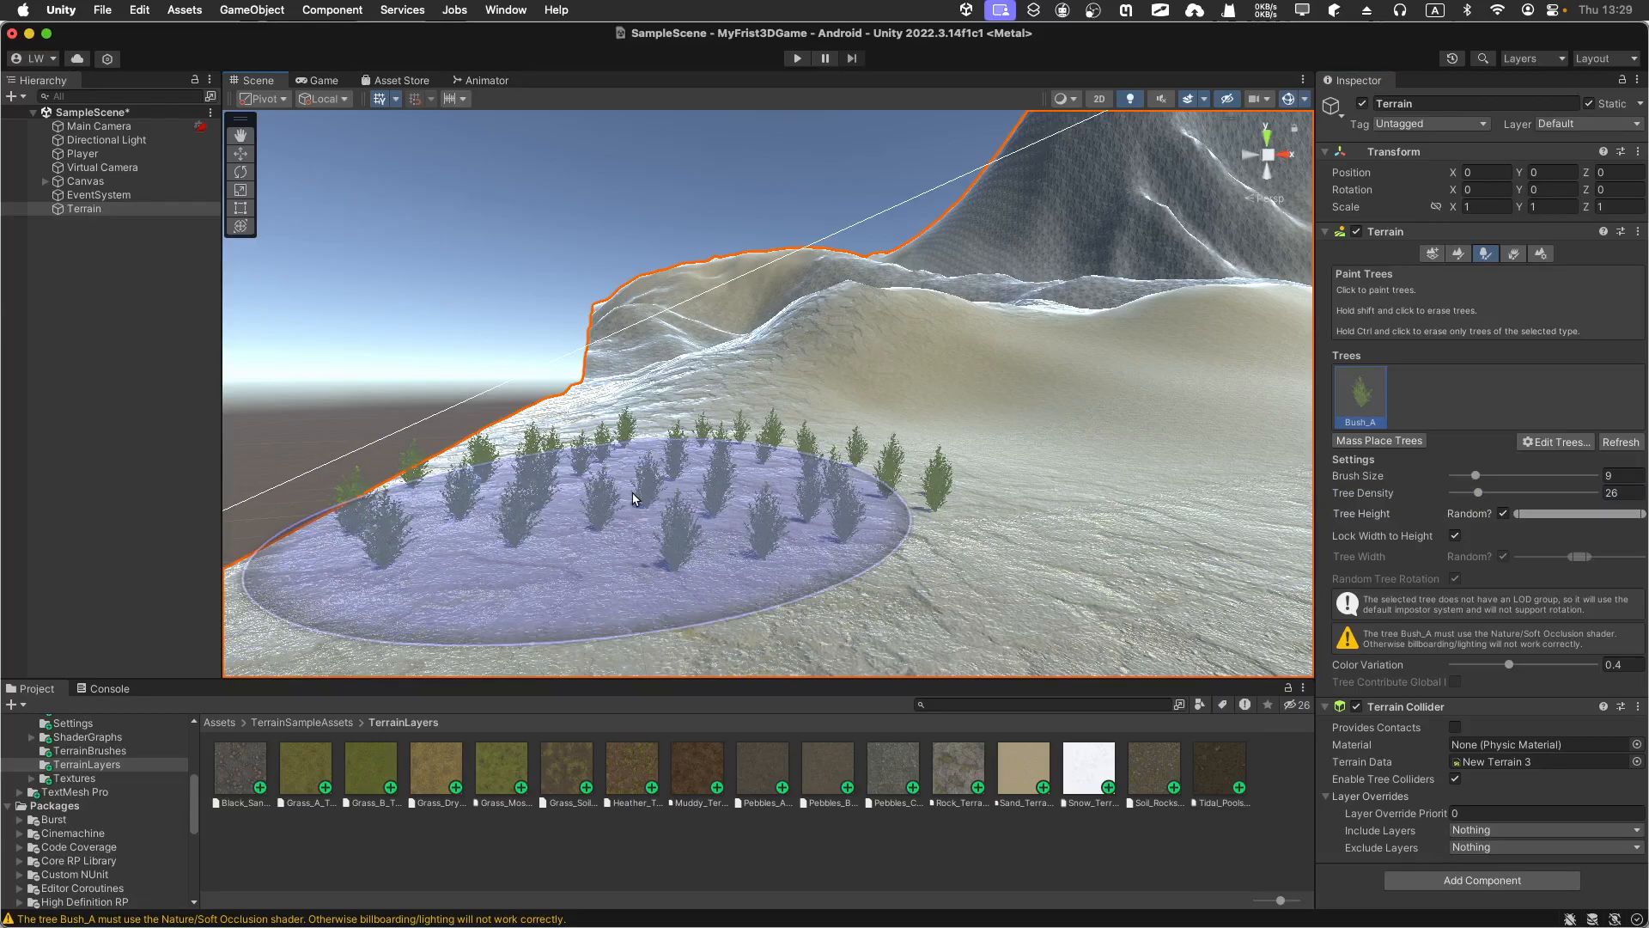
mouse_move(633, 487)
right_mouse_down()
mouse_move(635, 570)
mouse_move(648, 468)
mouse_move(284, 457)
mouse_move(745, 495)
right_mouse_up()
key("w")
scroll(746, 495, "down", 10)
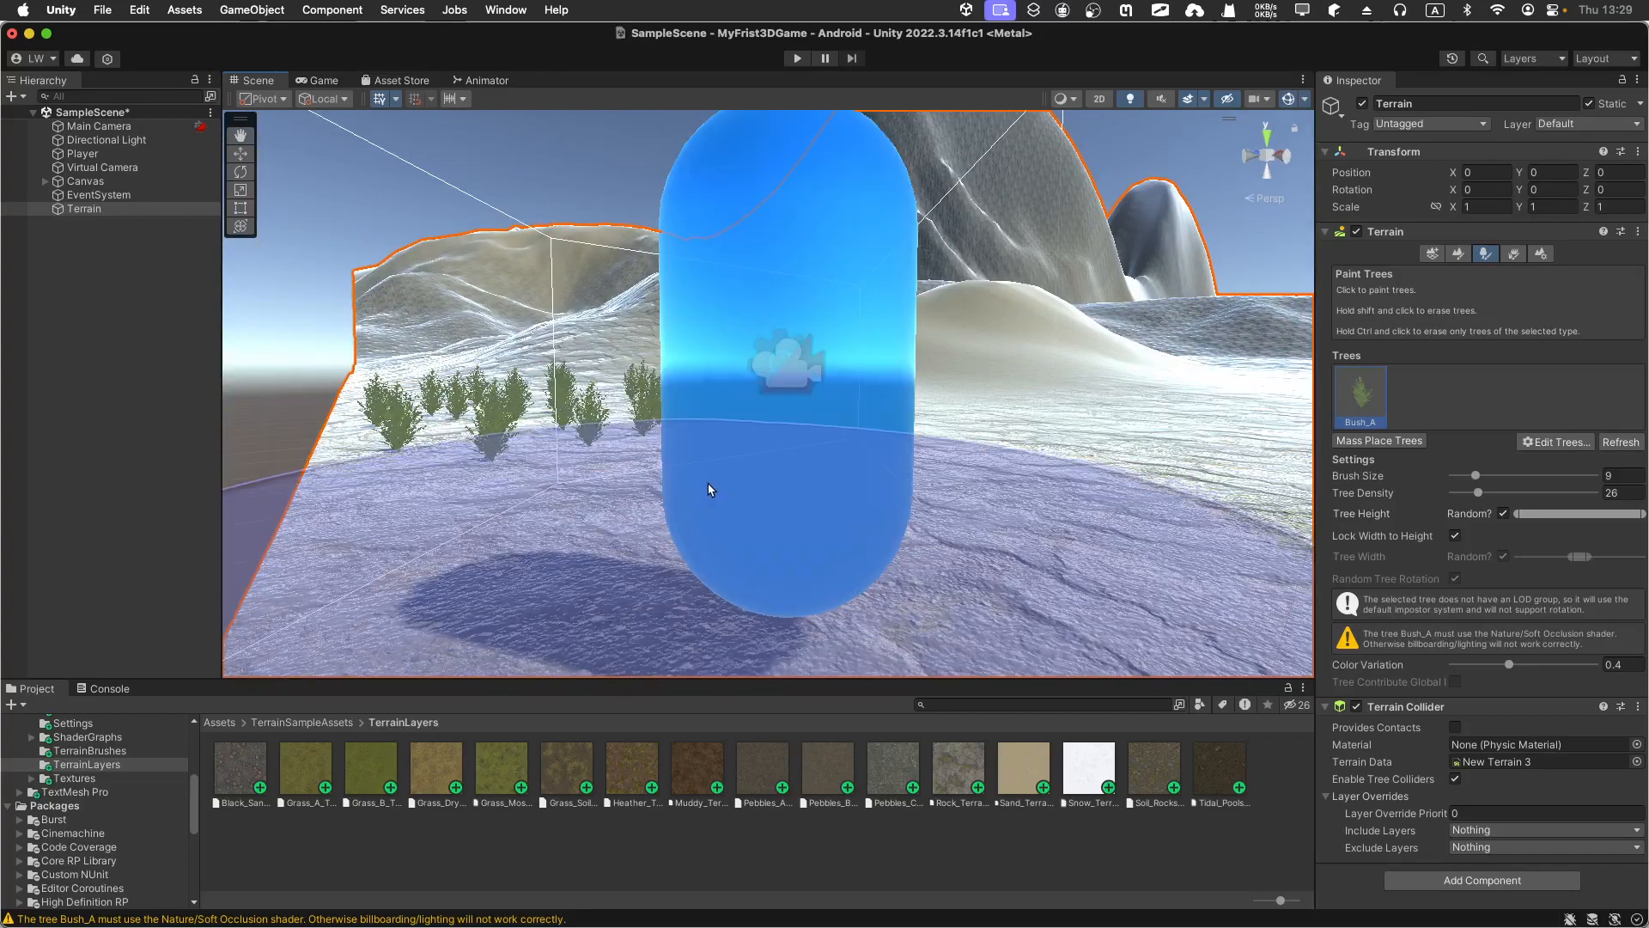
- Play-test the scene, walking the player forward through the painted bushes, and stop play mode
left_click(797, 59)
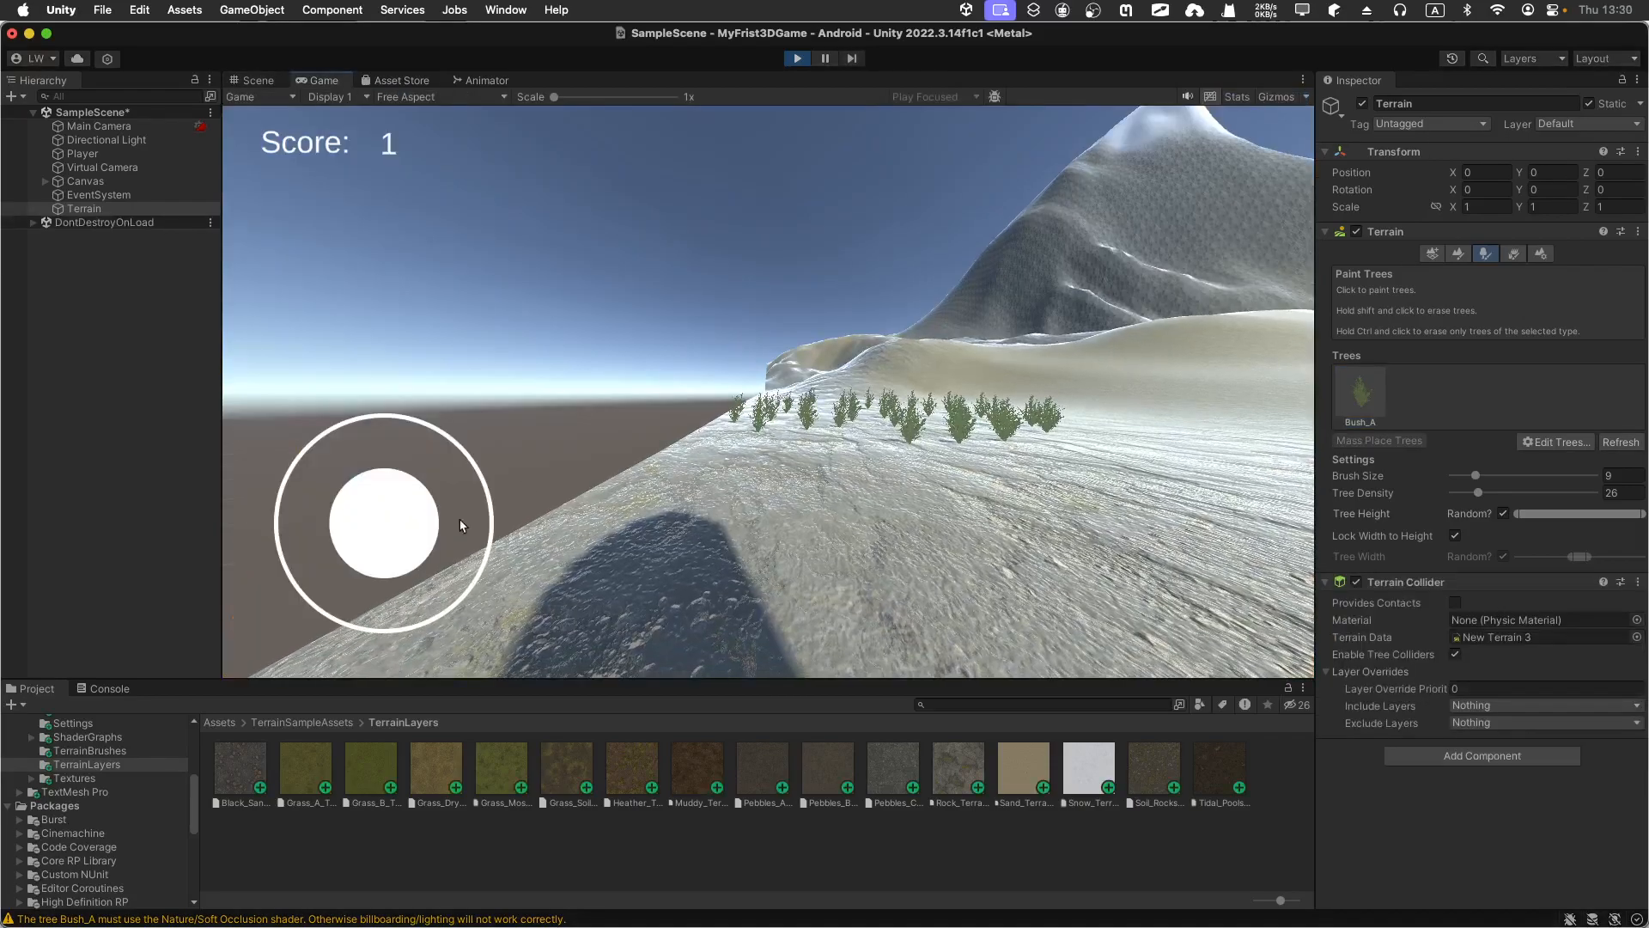
left_click_drag(394, 521, 416, 395)
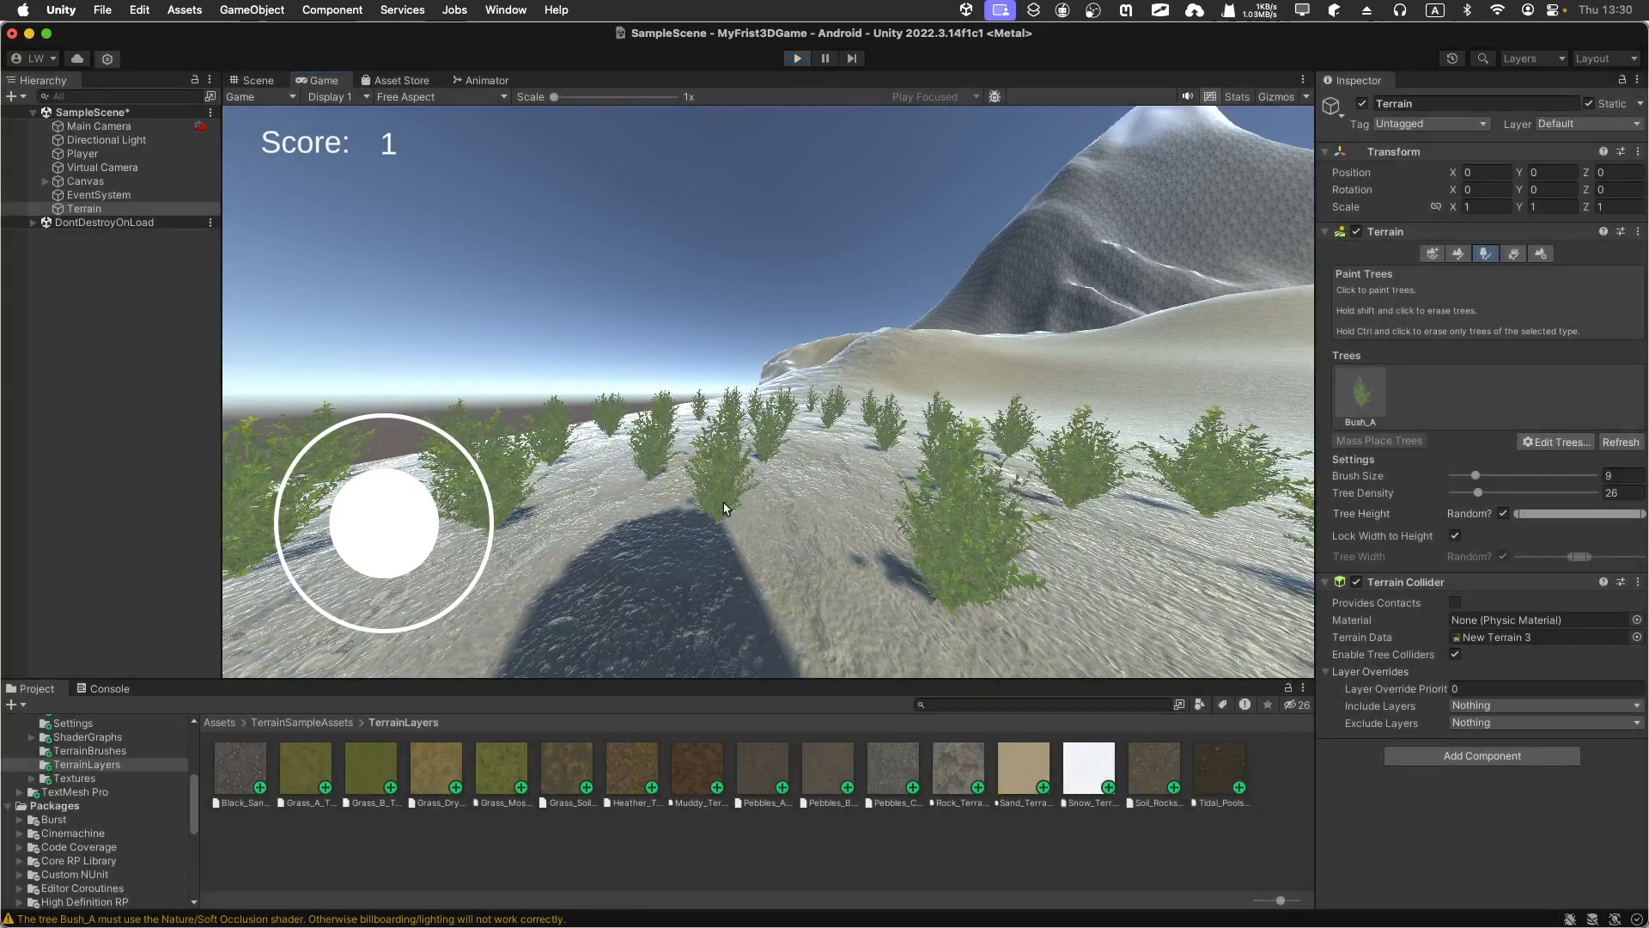
left_click(797, 59)
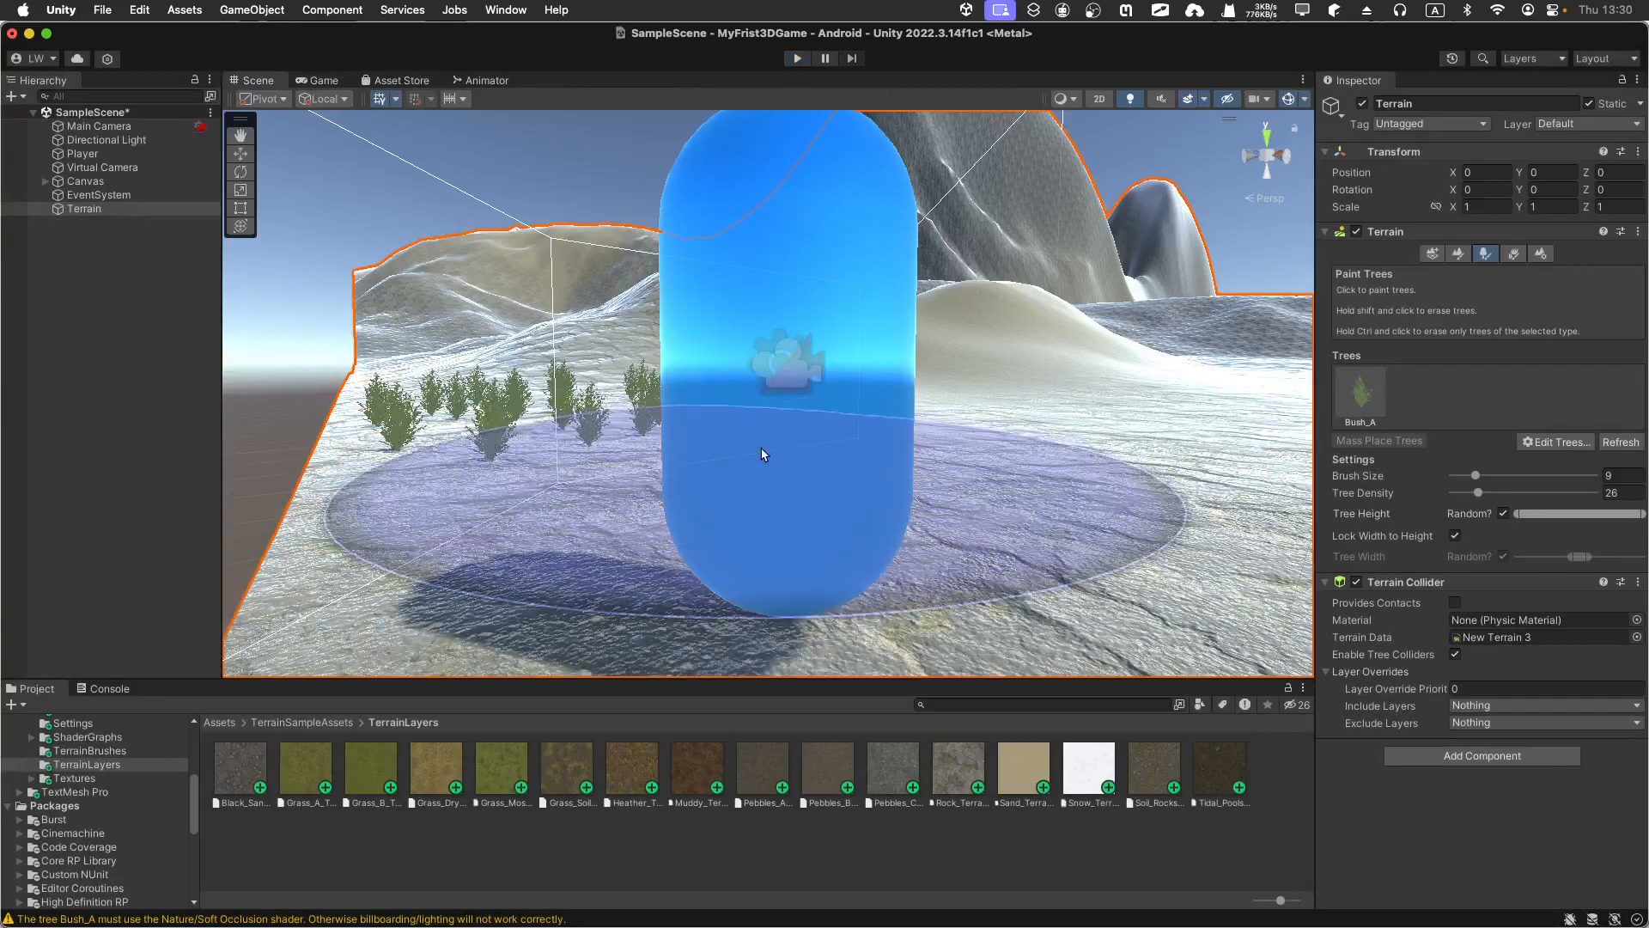
- Inspect the sparse Bush_A patch up close on the foreground slope and undo painting it
mouse_move(711, 461)
right_mouse_down()
mouse_move(692, 486)
mouse_move(620, 473)
mouse_move(630, 406)
right_mouse_up()
key("w")
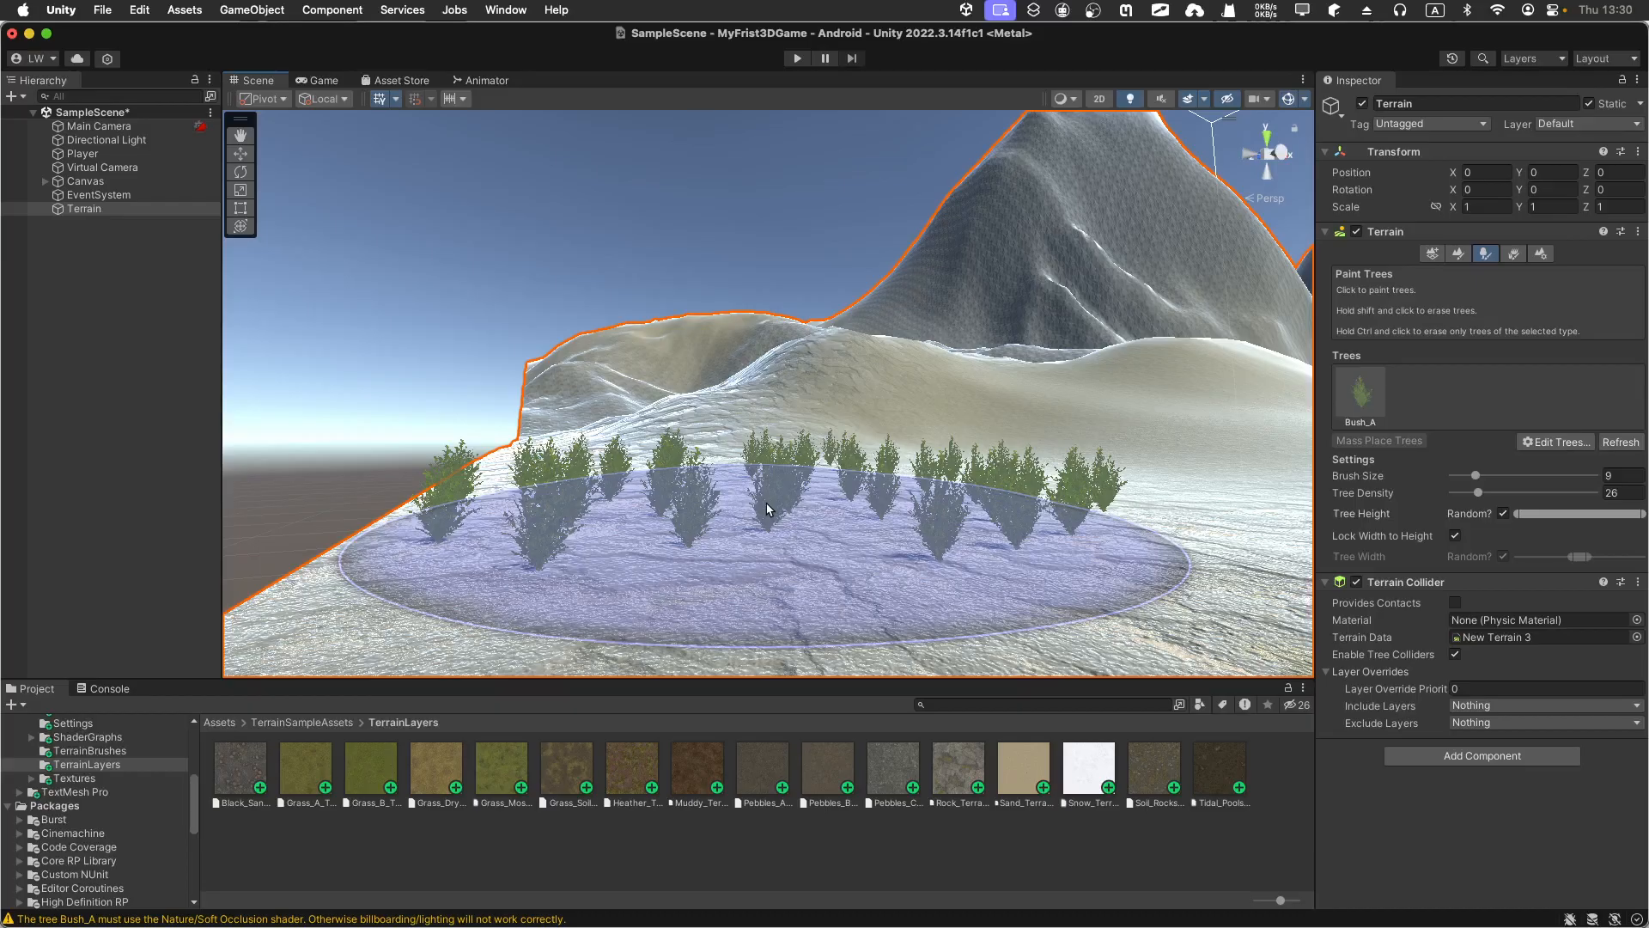
mouse_move(773, 492)
right_mouse_down()
mouse_move(828, 522)
mouse_move(679, 496)
mouse_move(825, 489)
mouse_move(752, 597)
mouse_move(822, 541)
right_mouse_up()
key("w")
key("s")
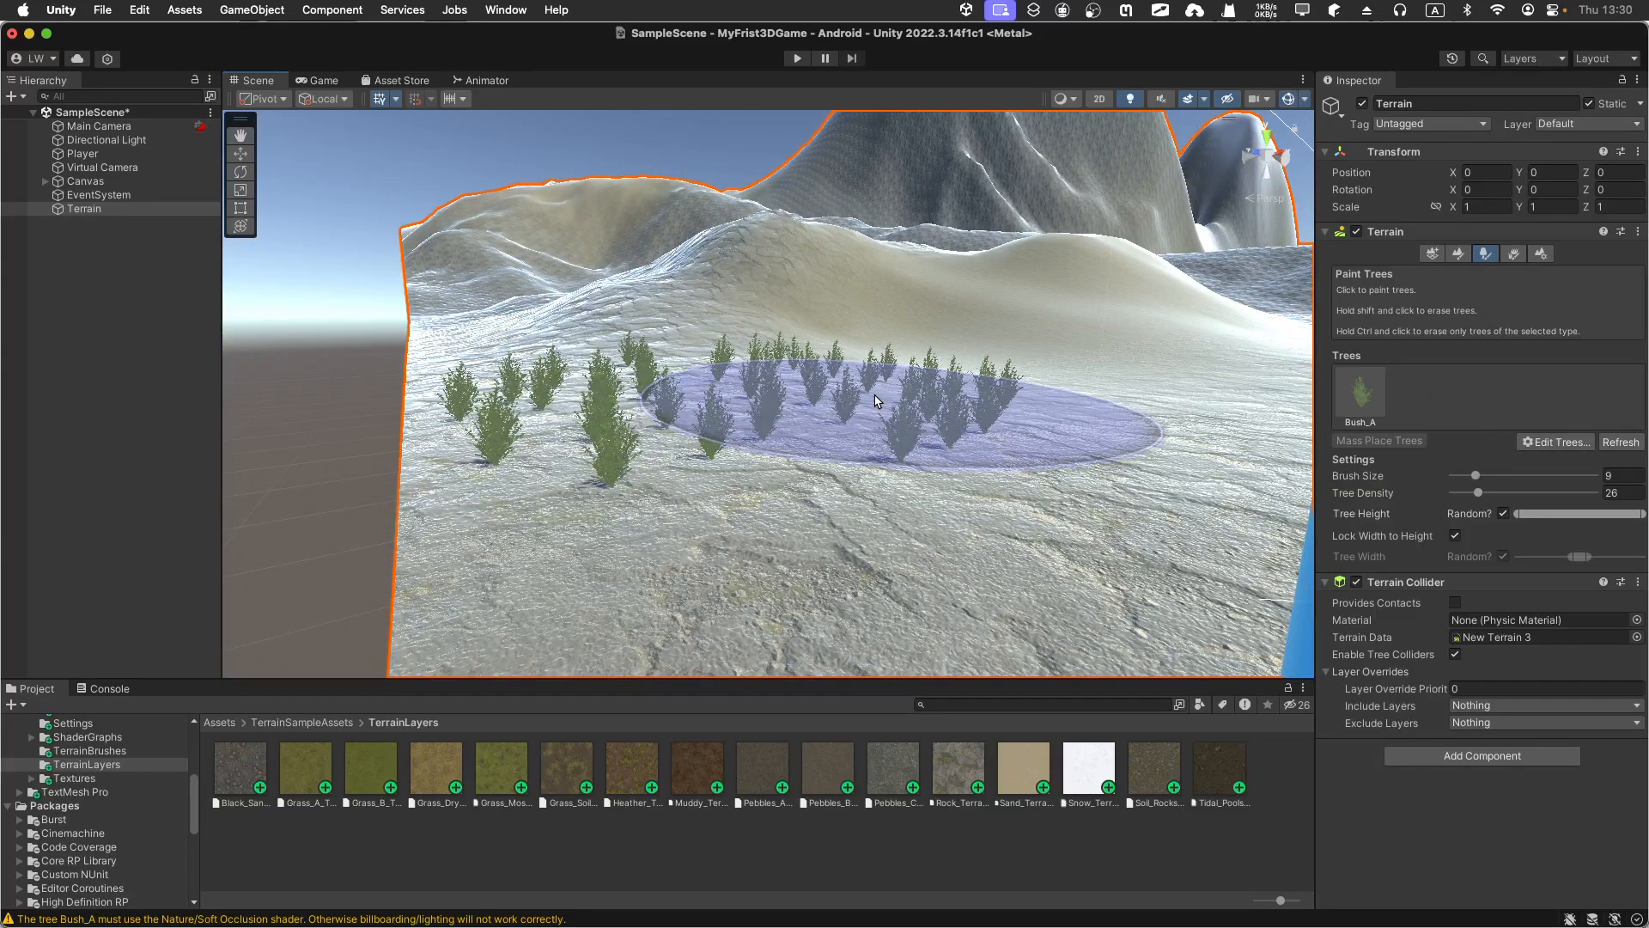
key("super+z")
- Add the Bush_B prefab to the Terrain's paintable trees
left_click(1556, 442)
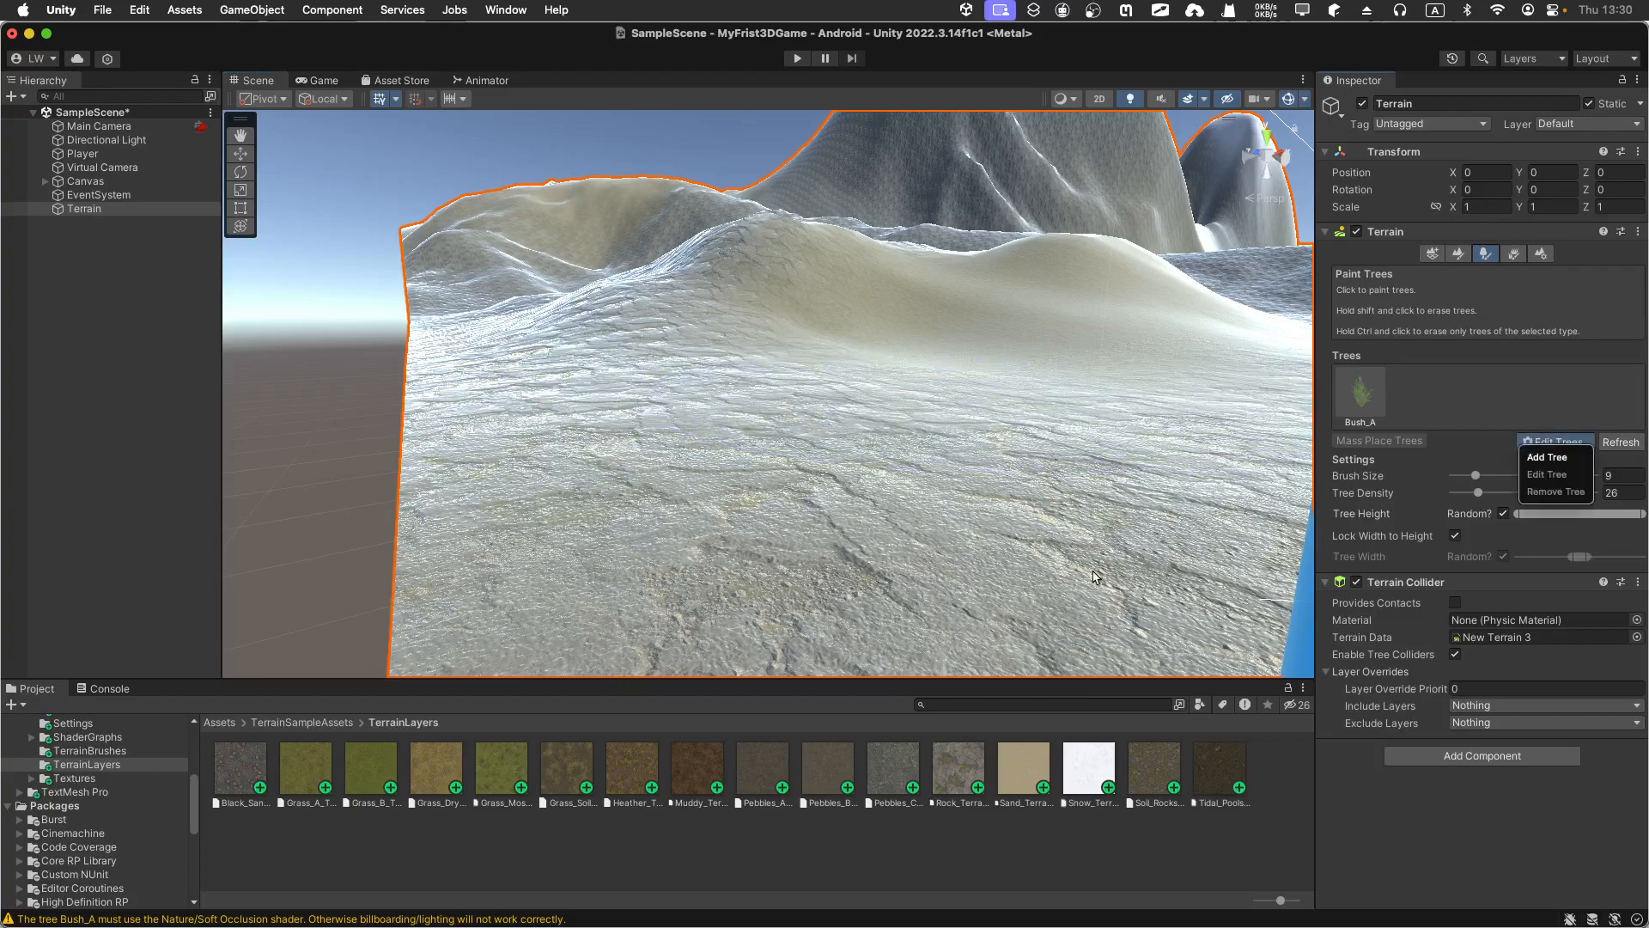
left_click(1551, 456)
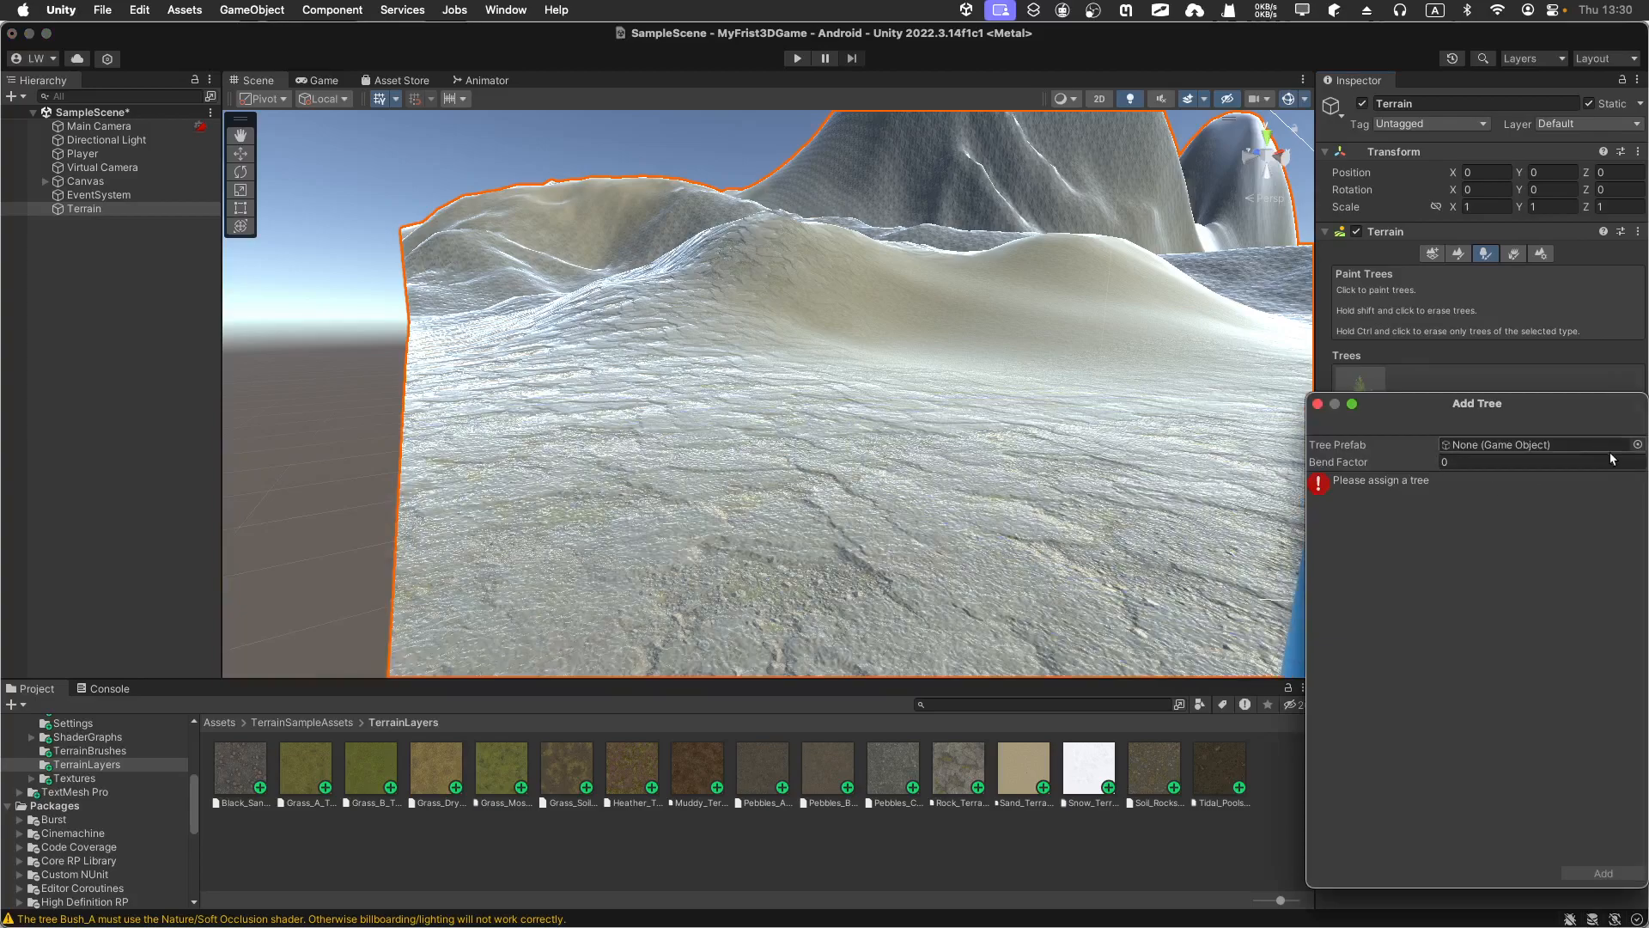
left_click(1637, 445)
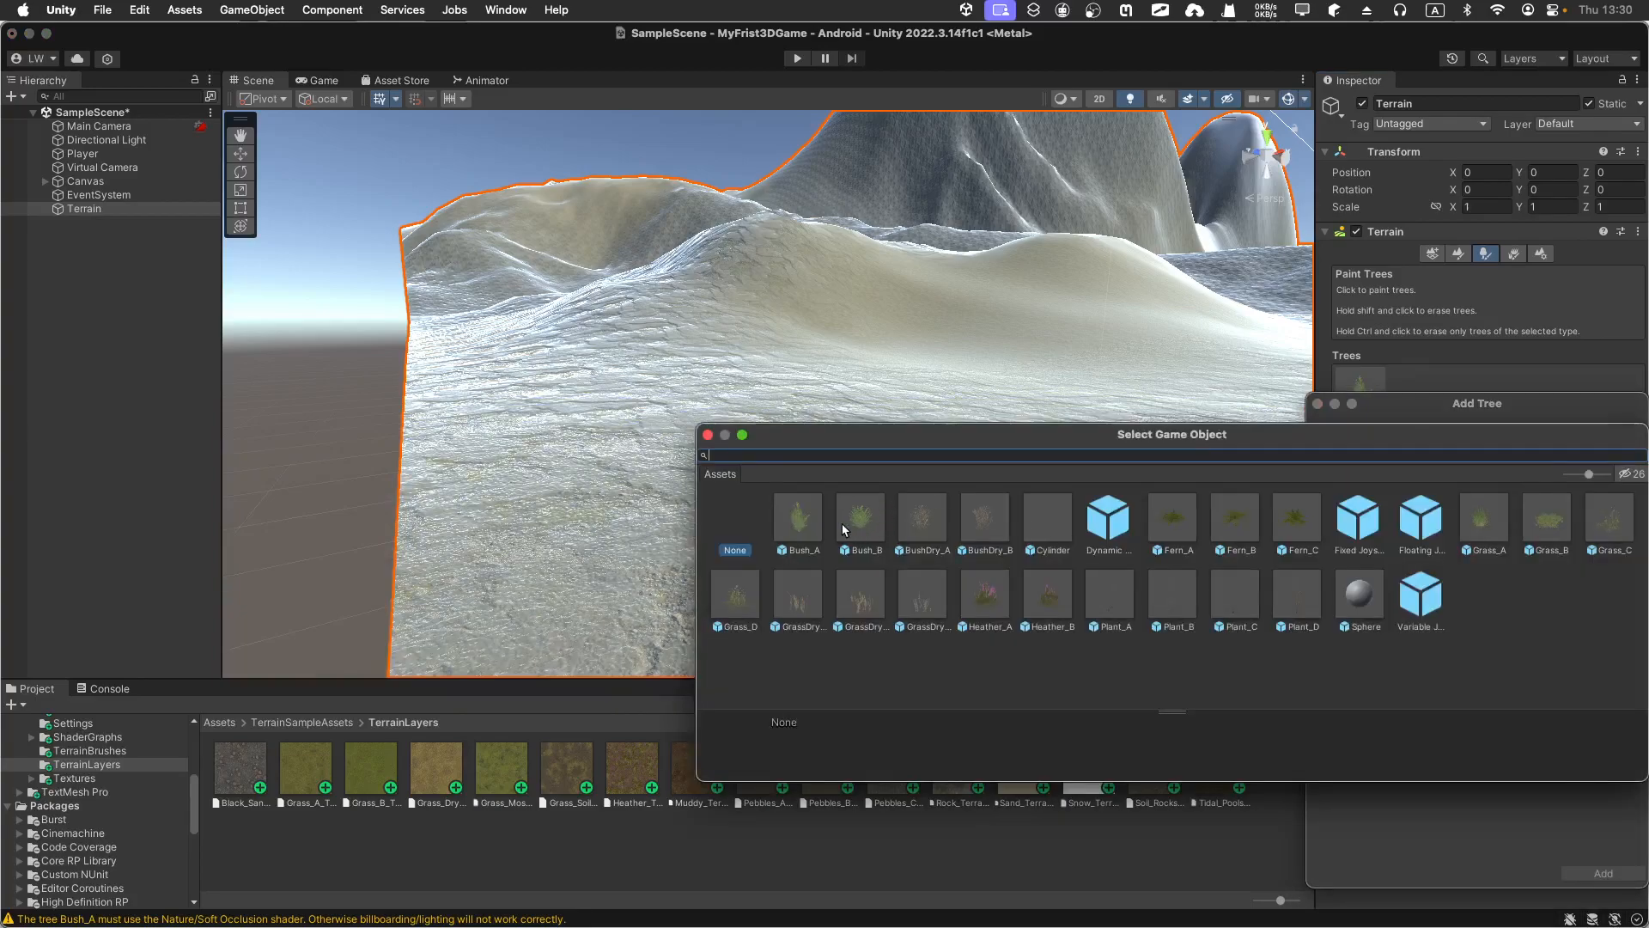
left_click(848, 518)
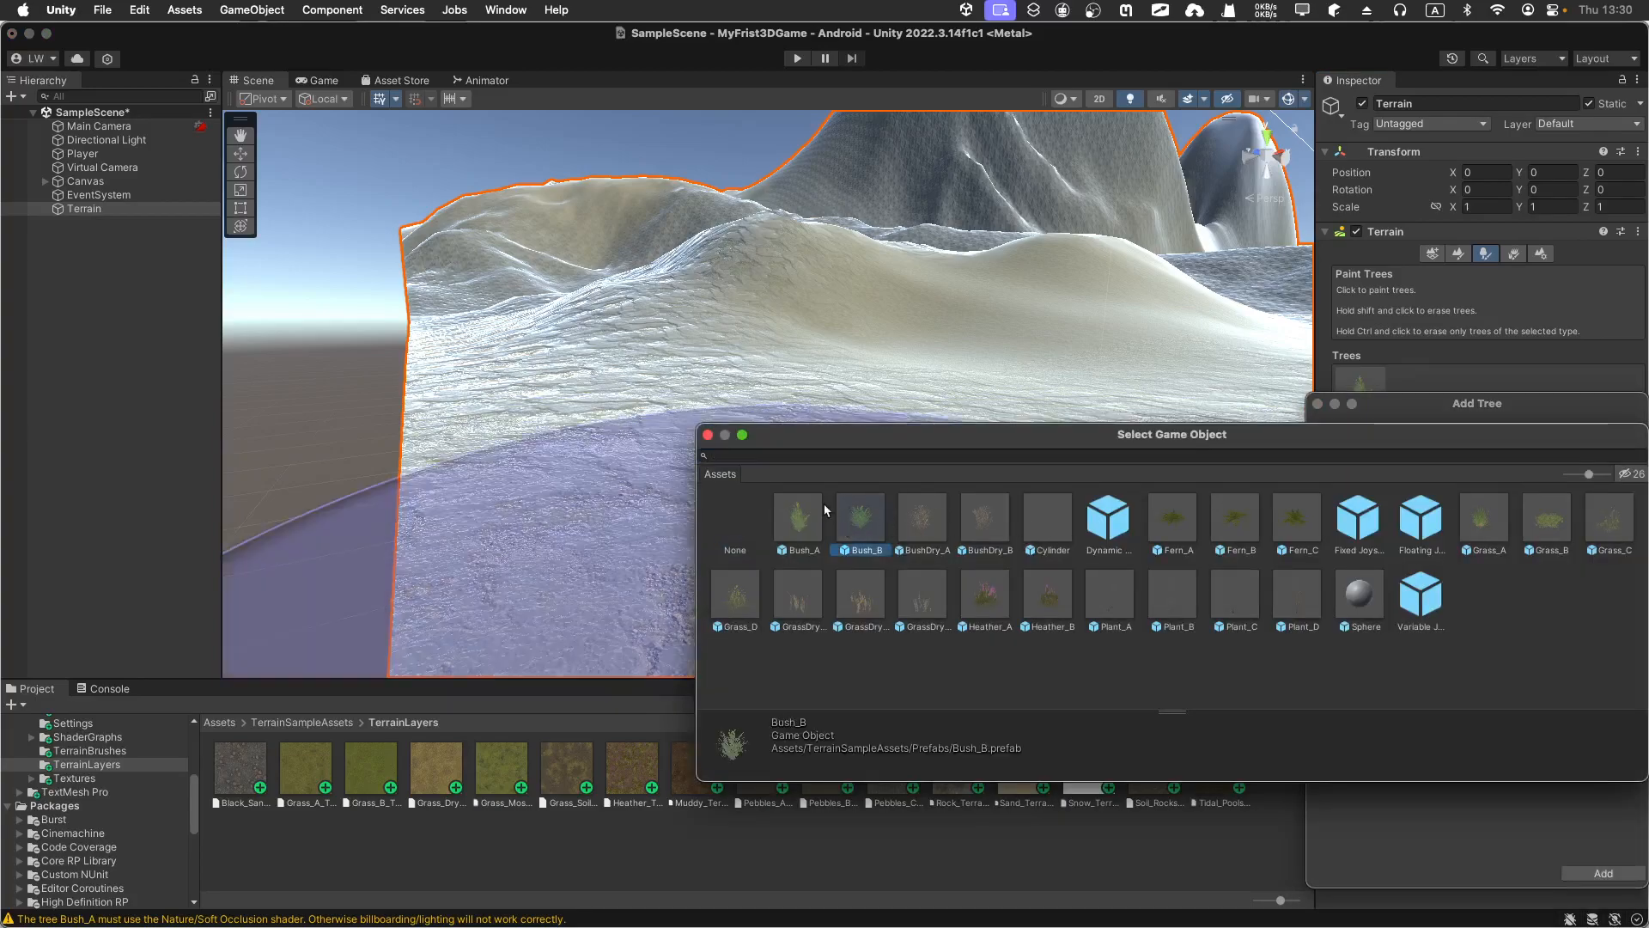
double_click(859, 528)
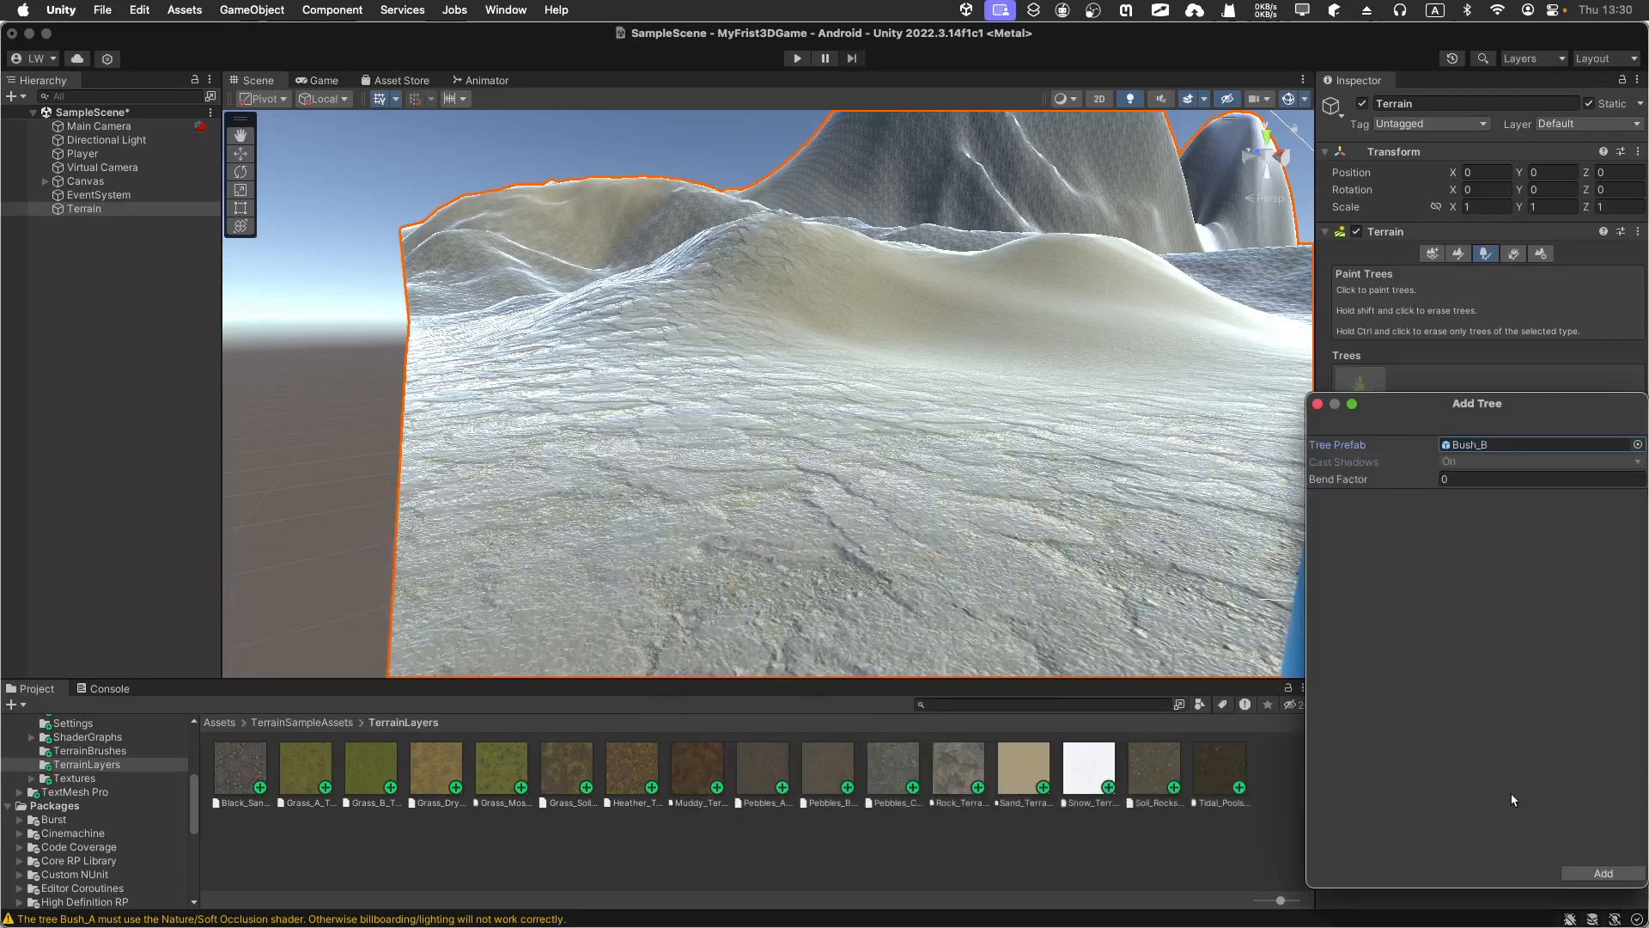
left_click(1571, 874)
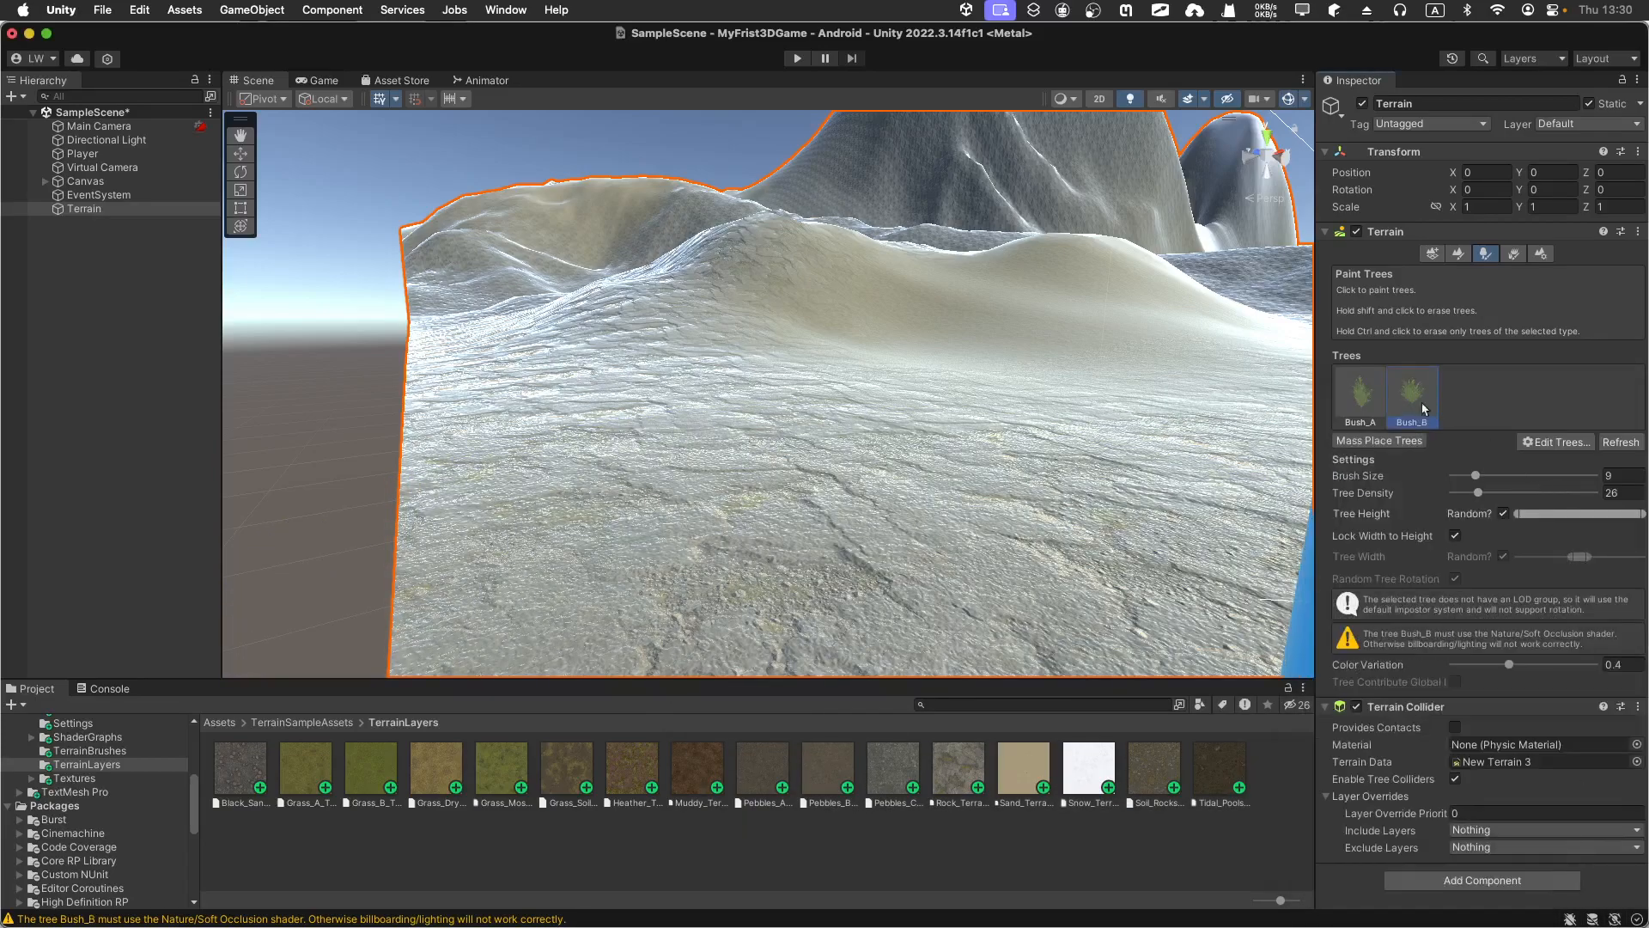
- Paint mixed patches of Bush_A and Bush_B across the foreground slope at brush size 9 and tree density 26
left_click(1348, 397)
left_click(789, 436)
left_click(1411, 395)
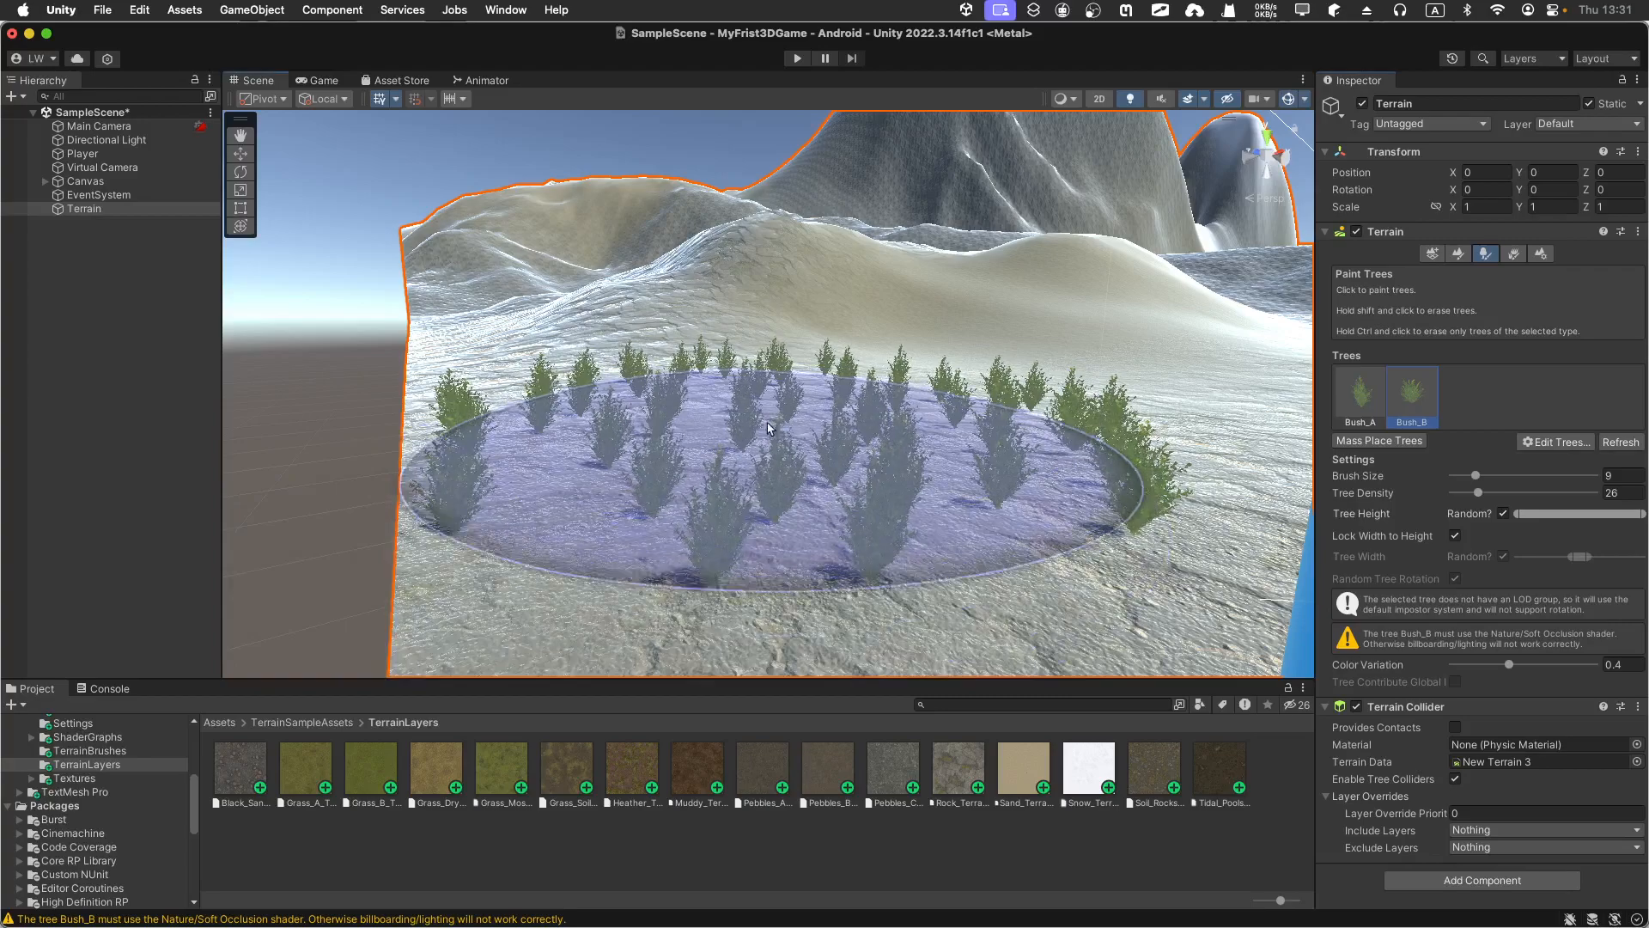
left_click(738, 455)
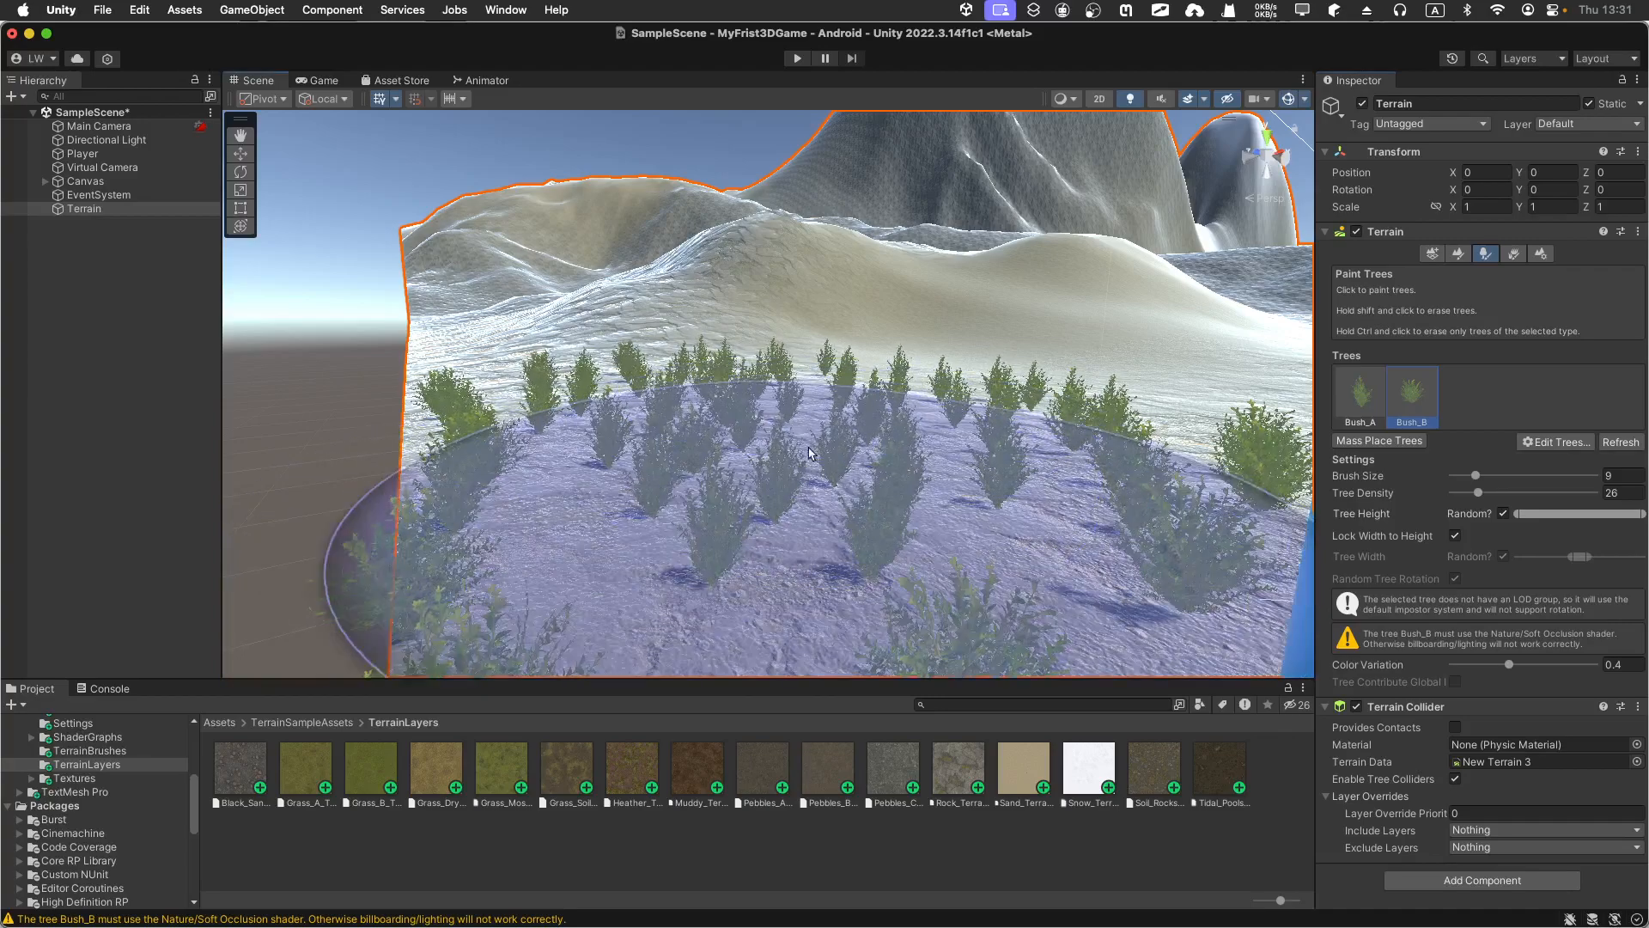
double_click(1409, 397)
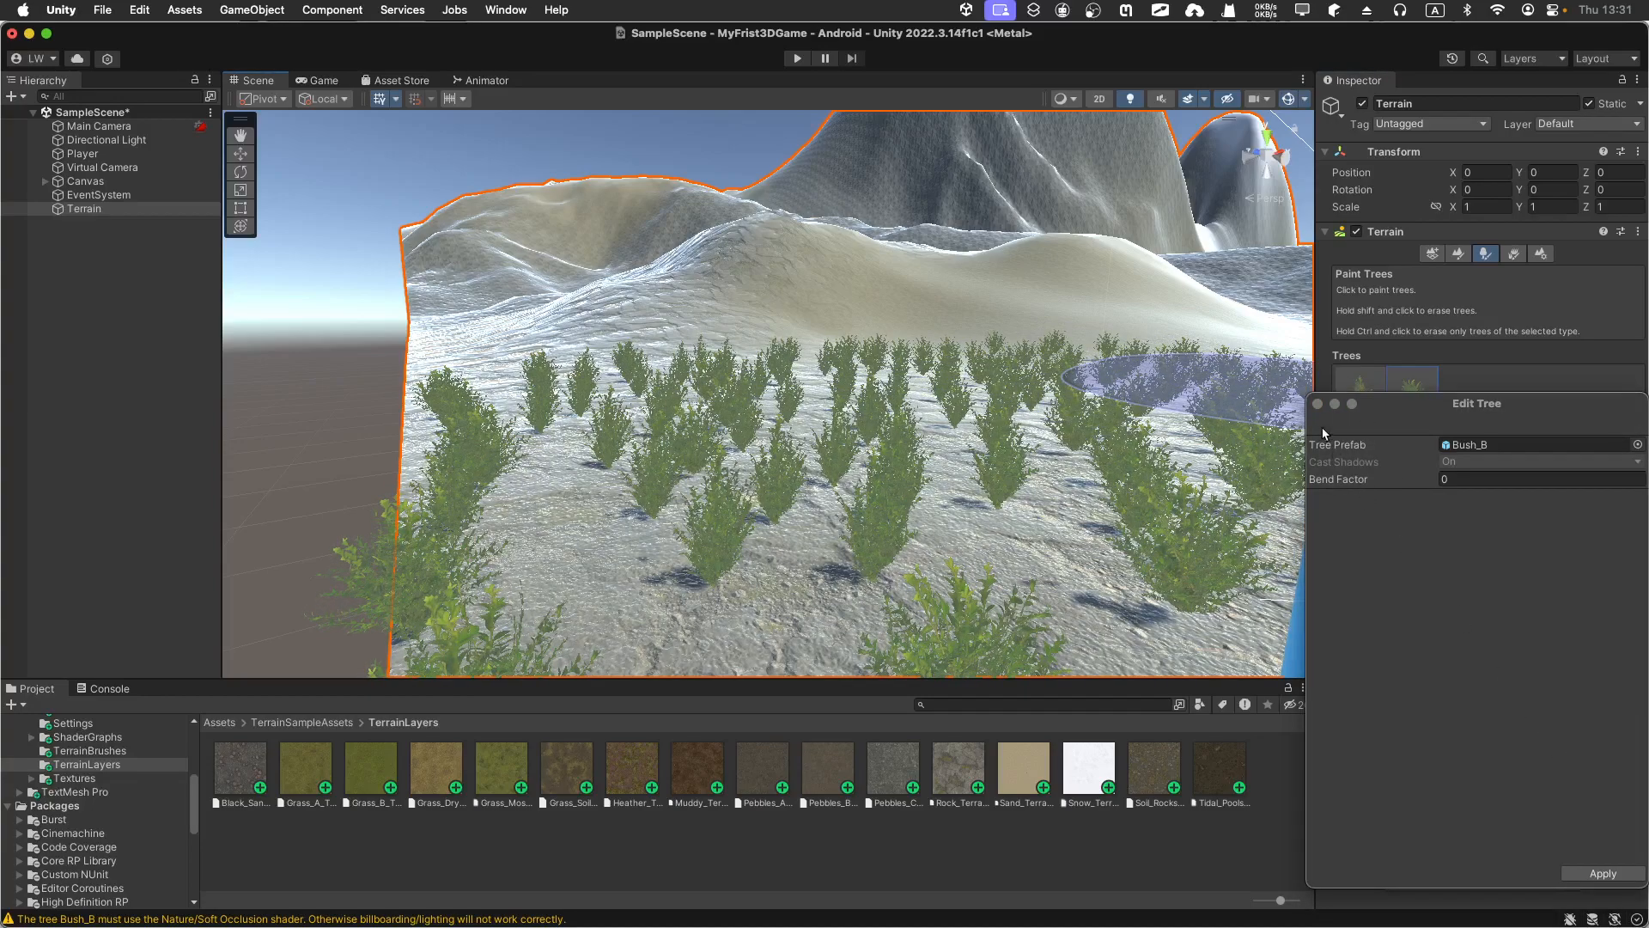
left_click(1317, 404)
double_click(1349, 399)
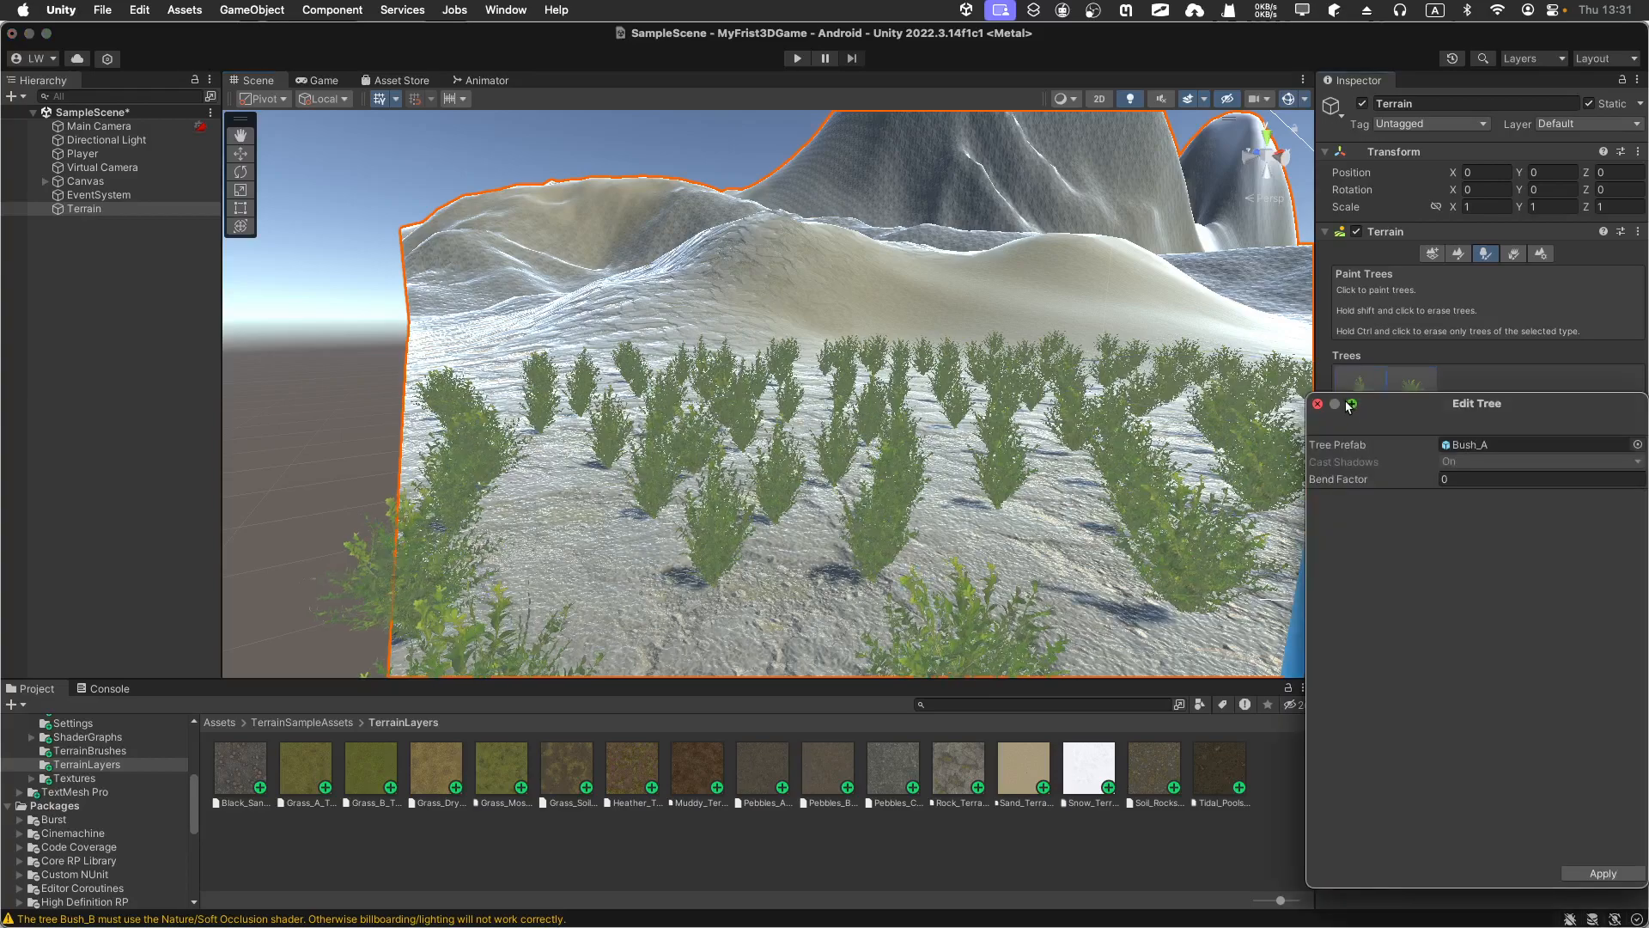
left_click(1318, 403)
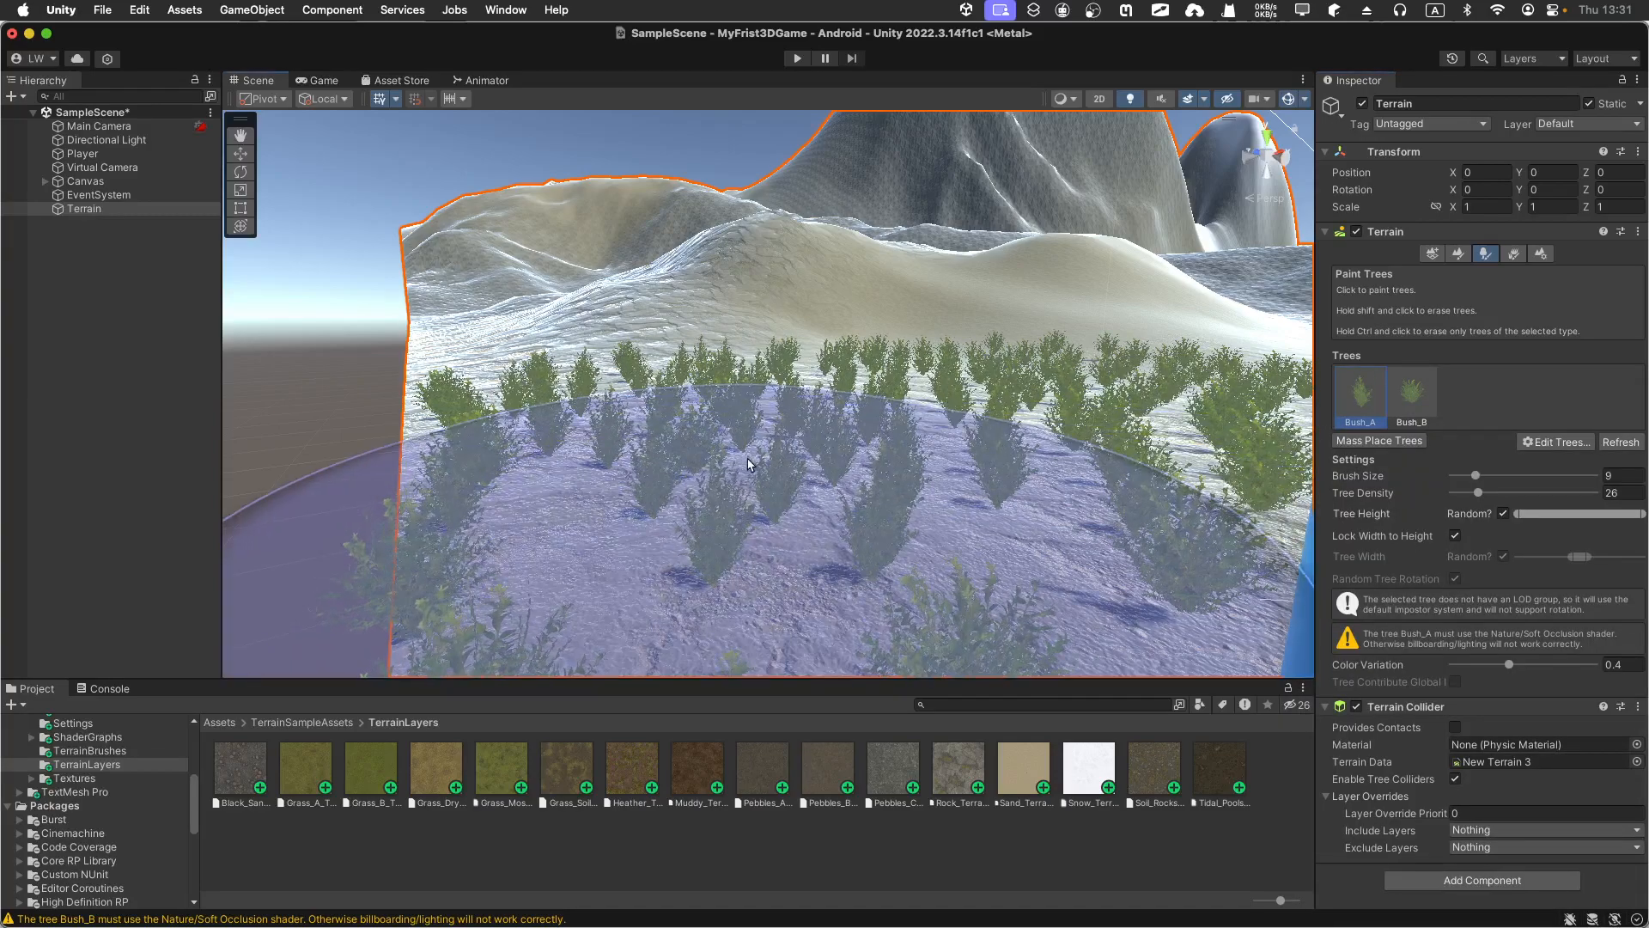
- Add the Grass_D prefab to the Terrain's paintable trees
left_click(1551, 441)
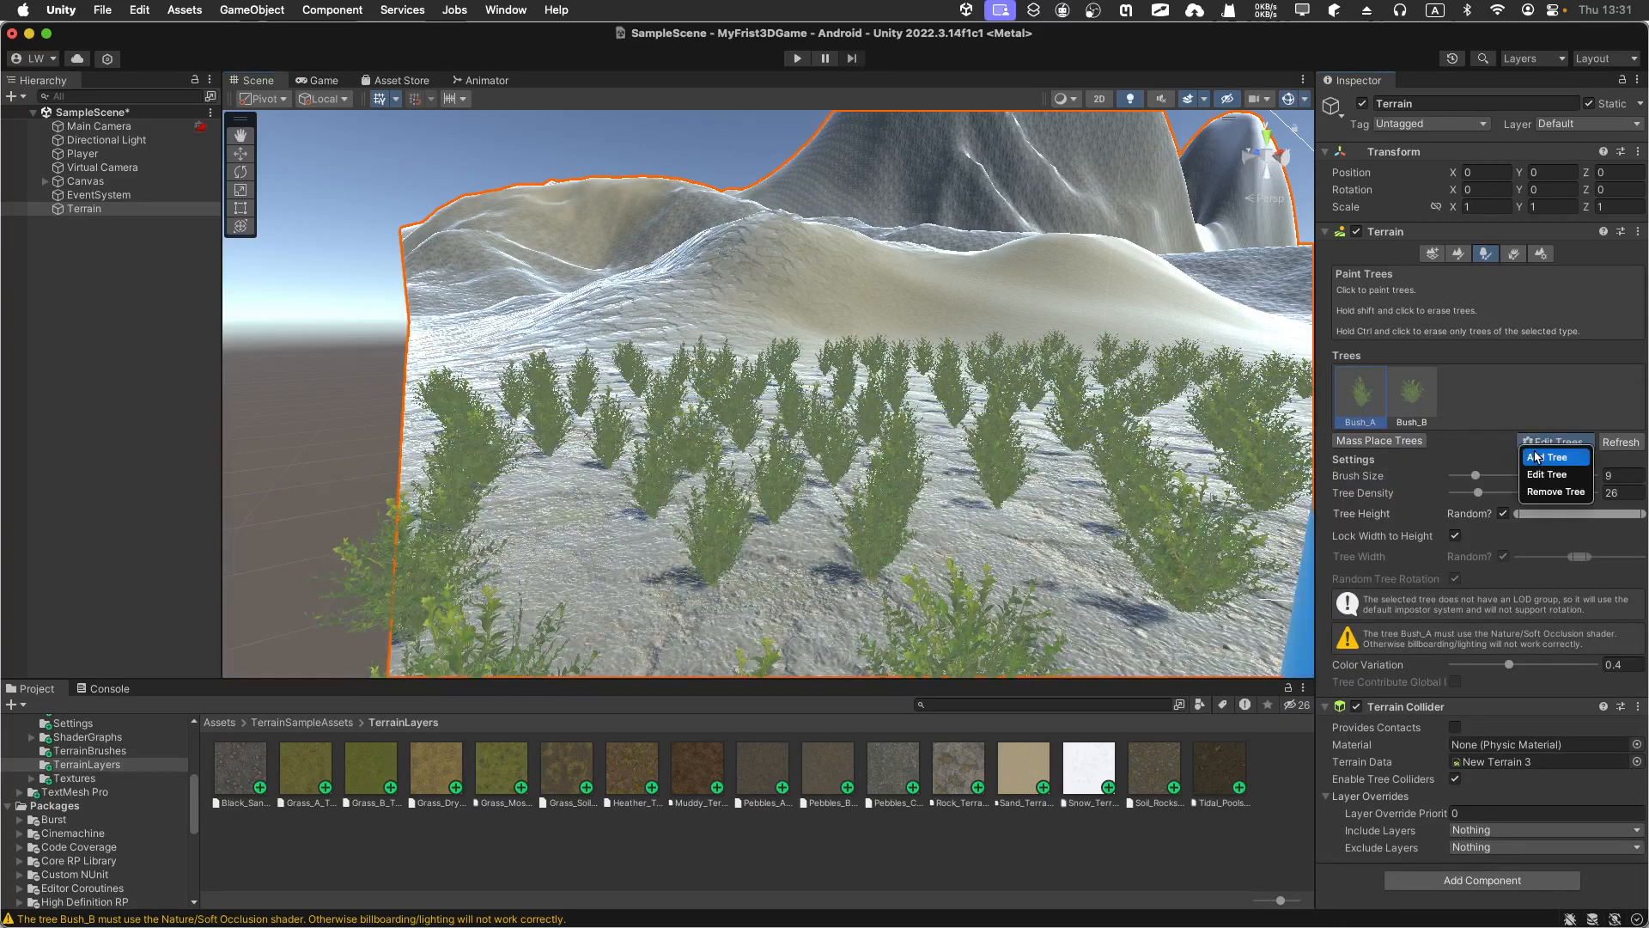
left_click(1537, 458)
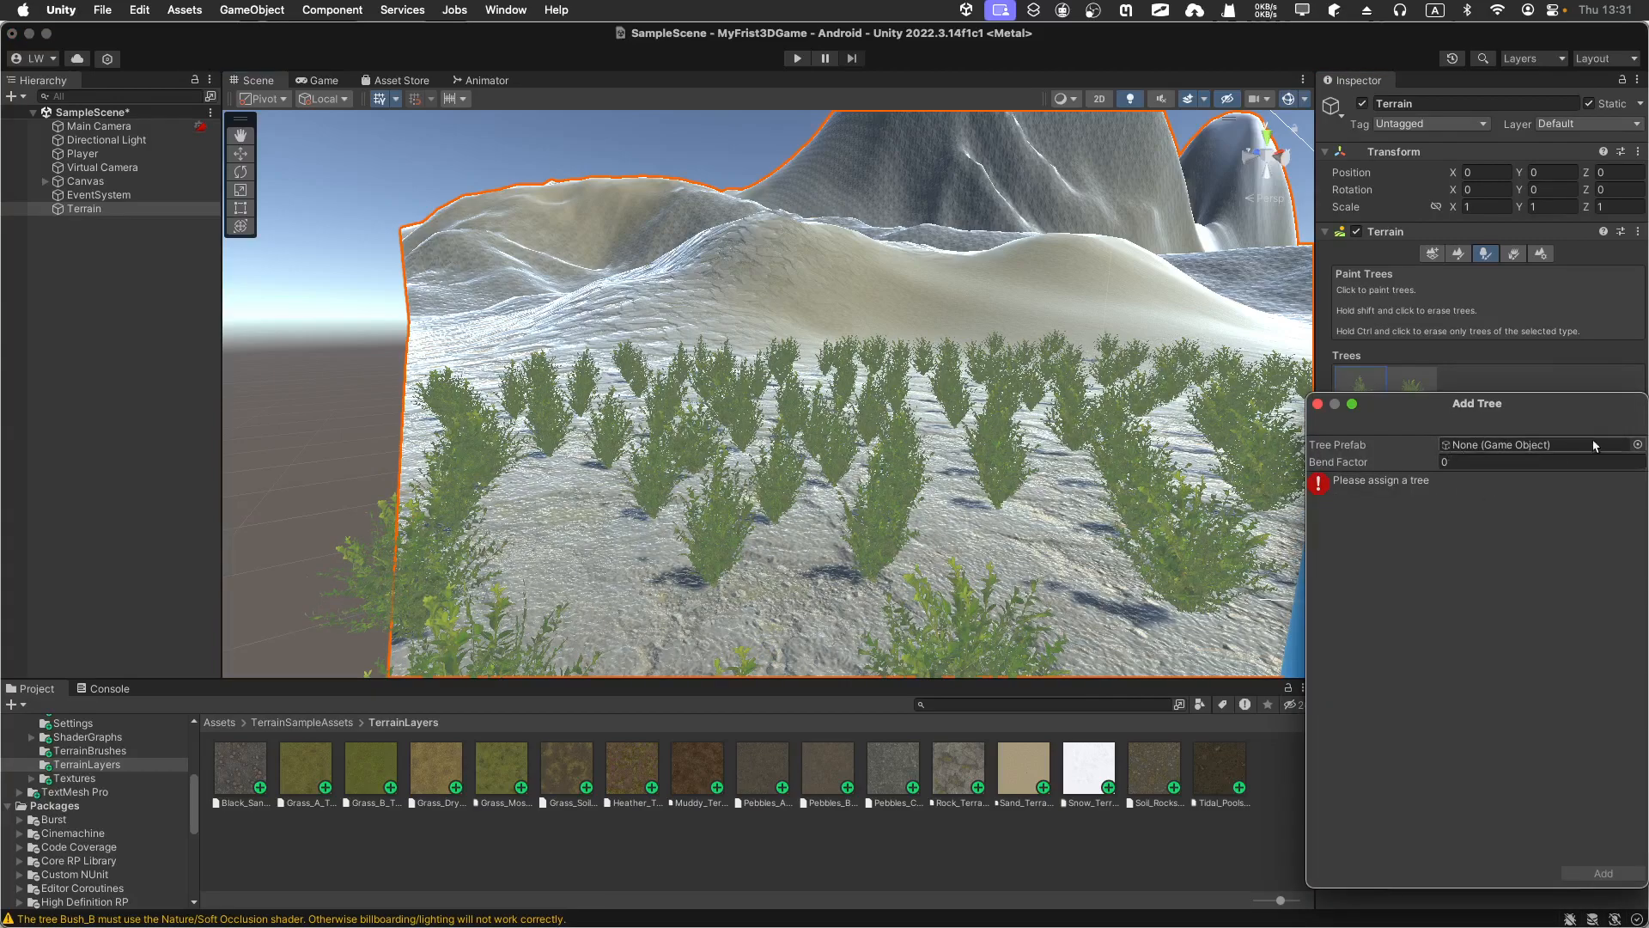
left_click(1637, 445)
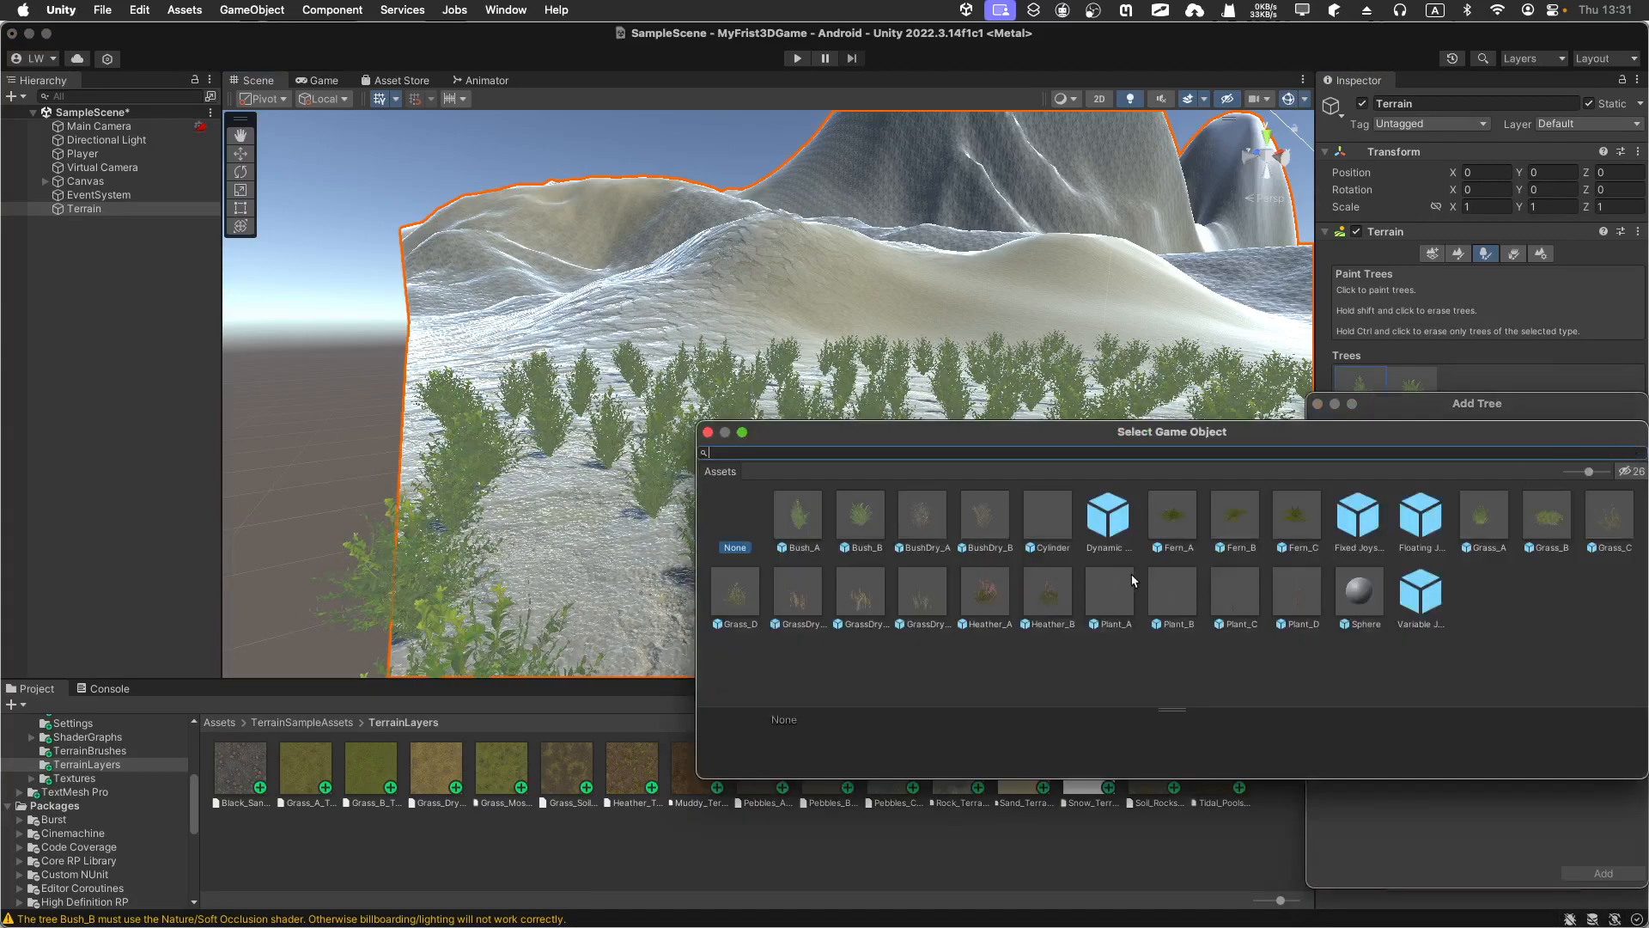
left_click(737, 597)
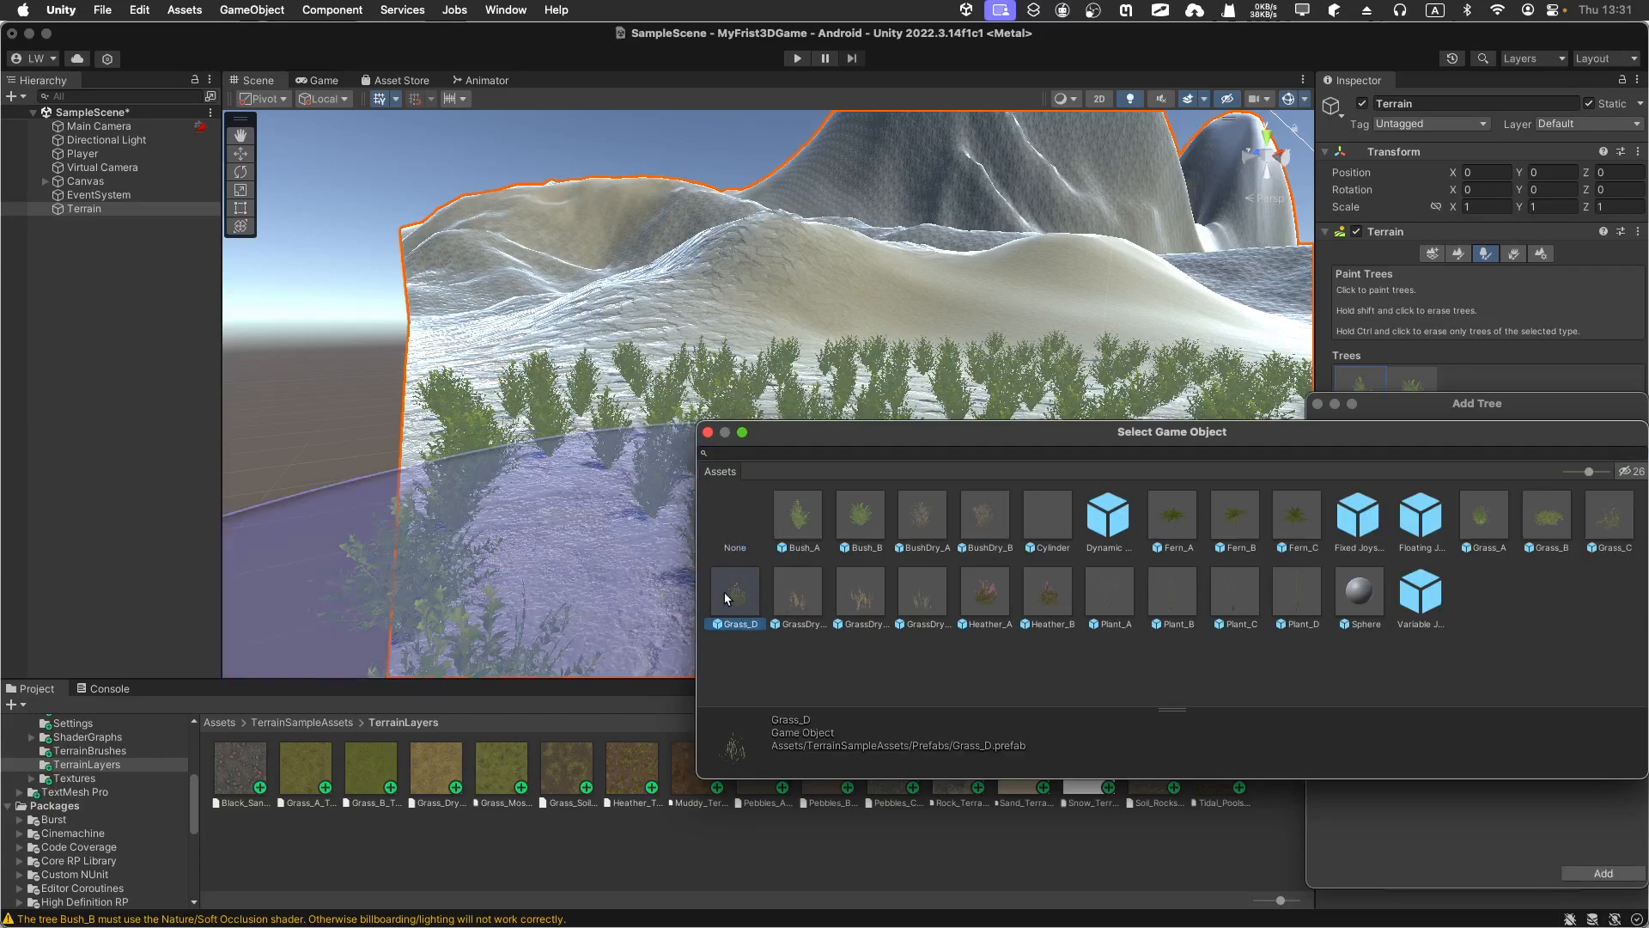
double_click(724, 591)
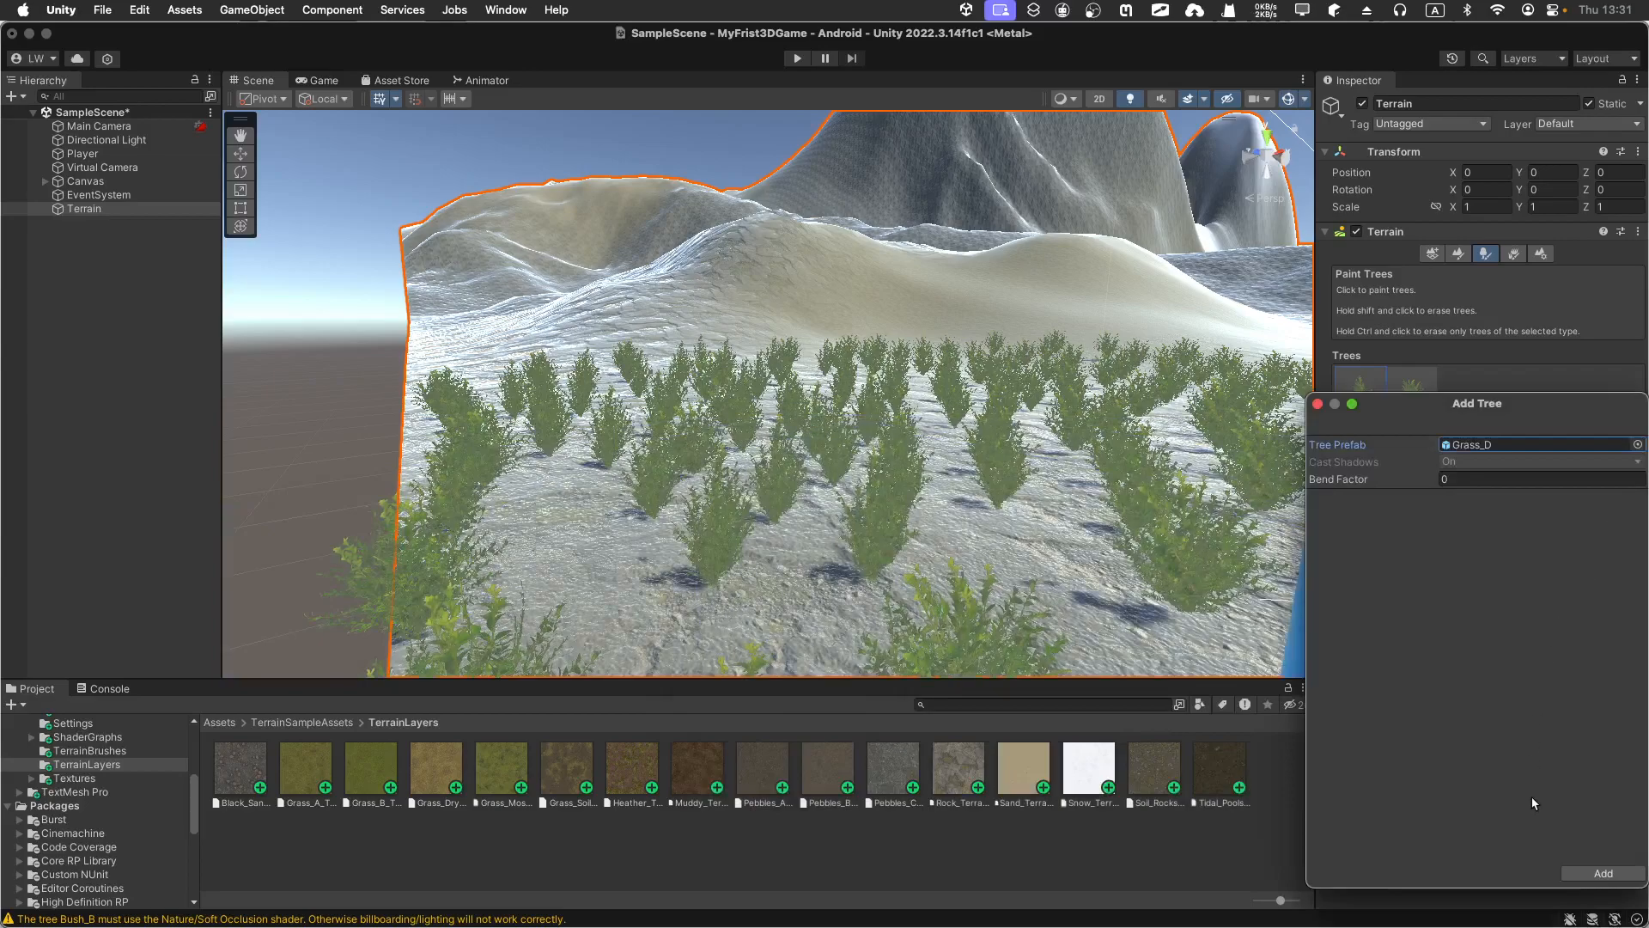
left_click(1590, 873)
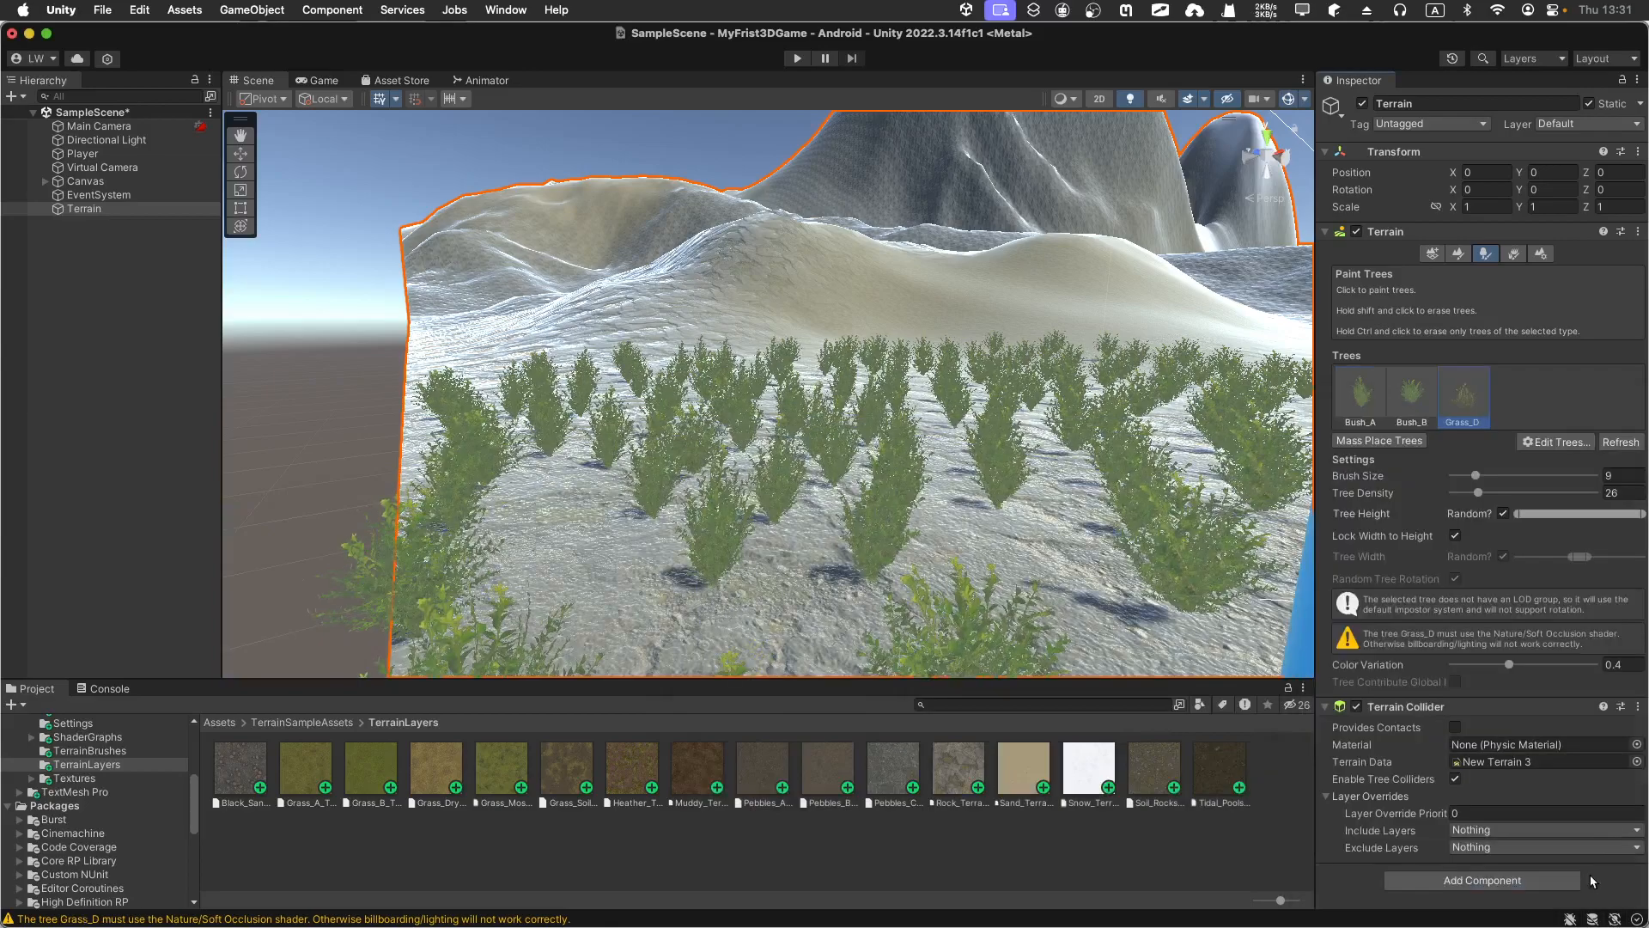
- Paint Grass_D over the slope behind and around the bushes at brush size 9 and tree density 26
double_click(1472, 394)
left_click(1319, 404)
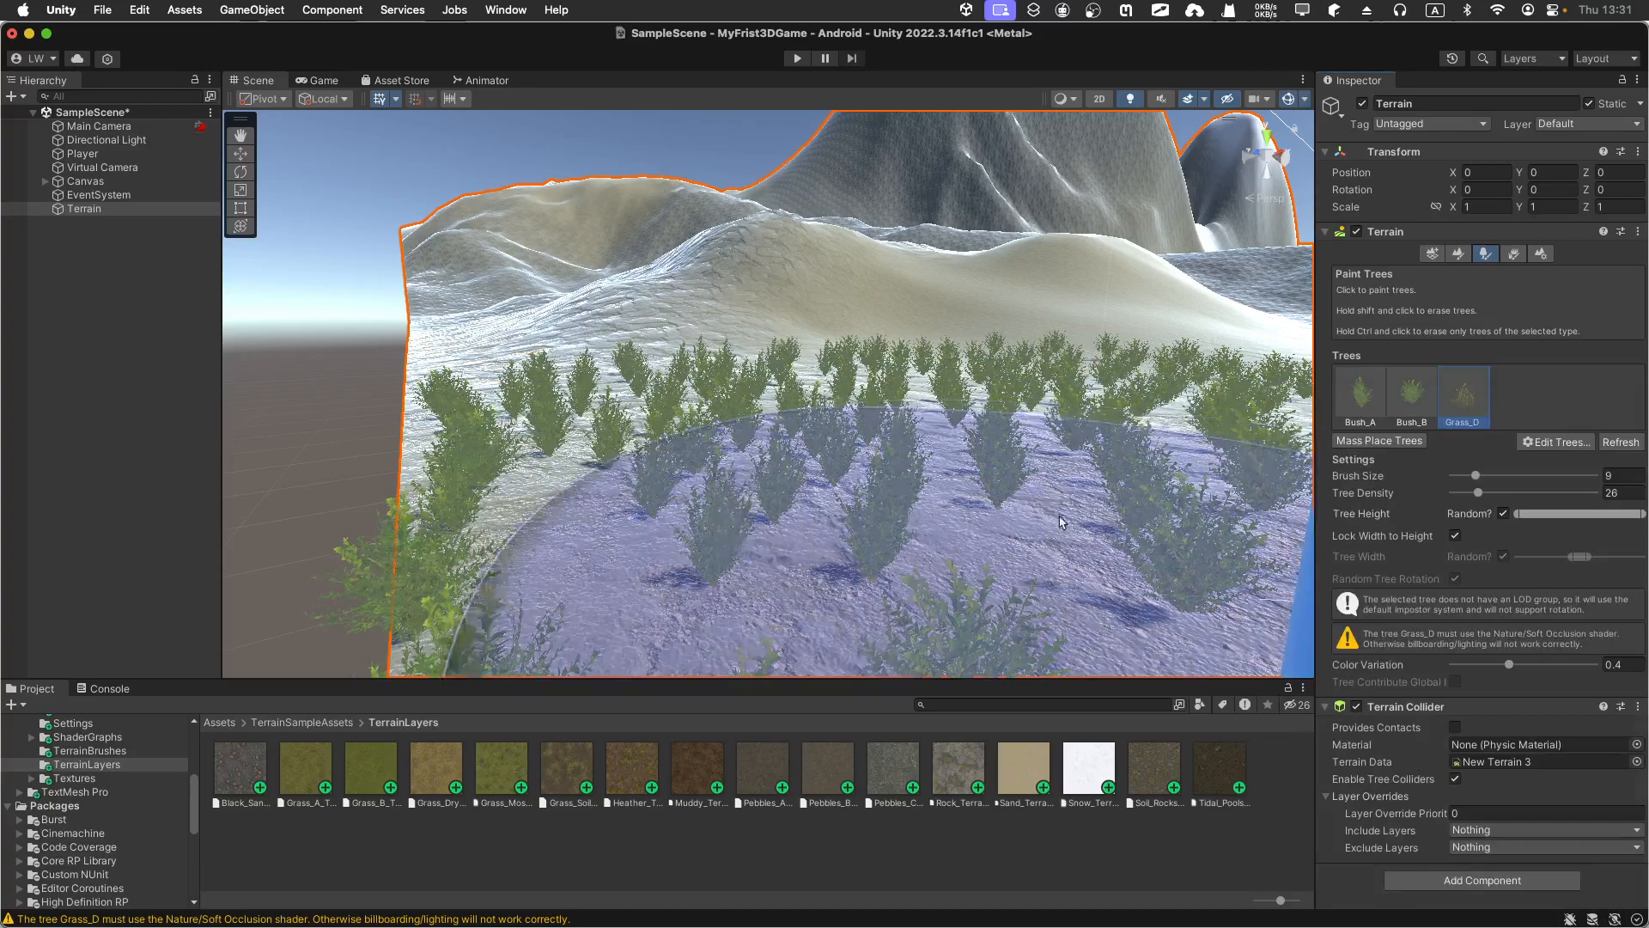
mouse_move(1095, 394)
left_mouse_down()
mouse_move(744, 290)
mouse_move(578, 545)
mouse_move(874, 571)
left_mouse_up()
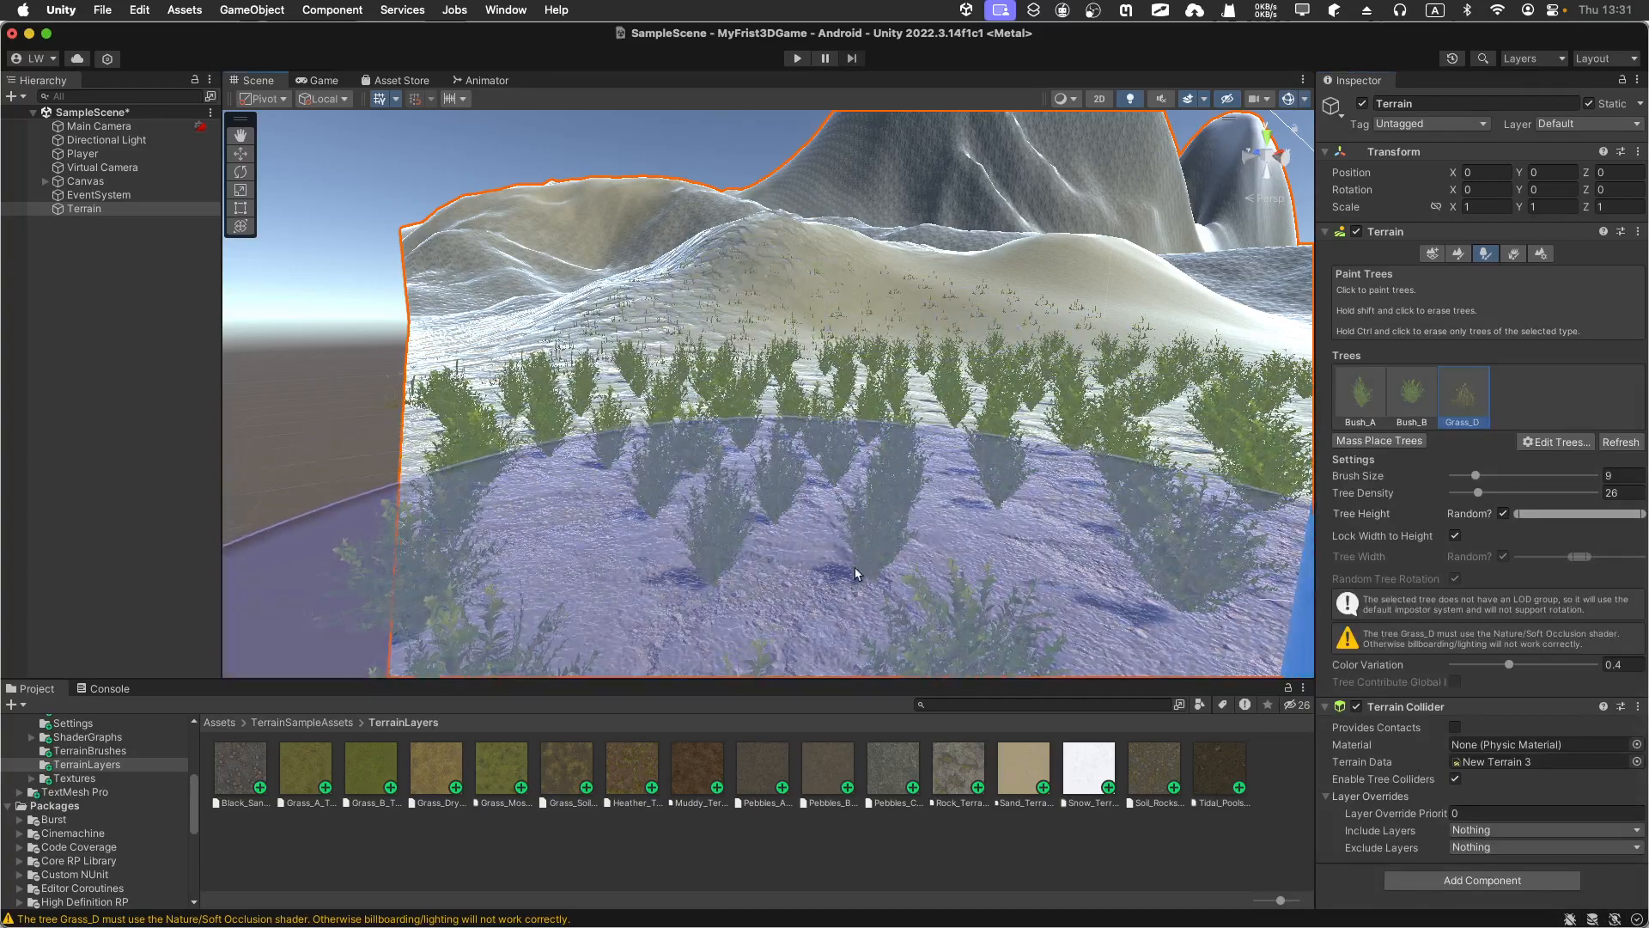
scroll(876, 571, "down", 10)
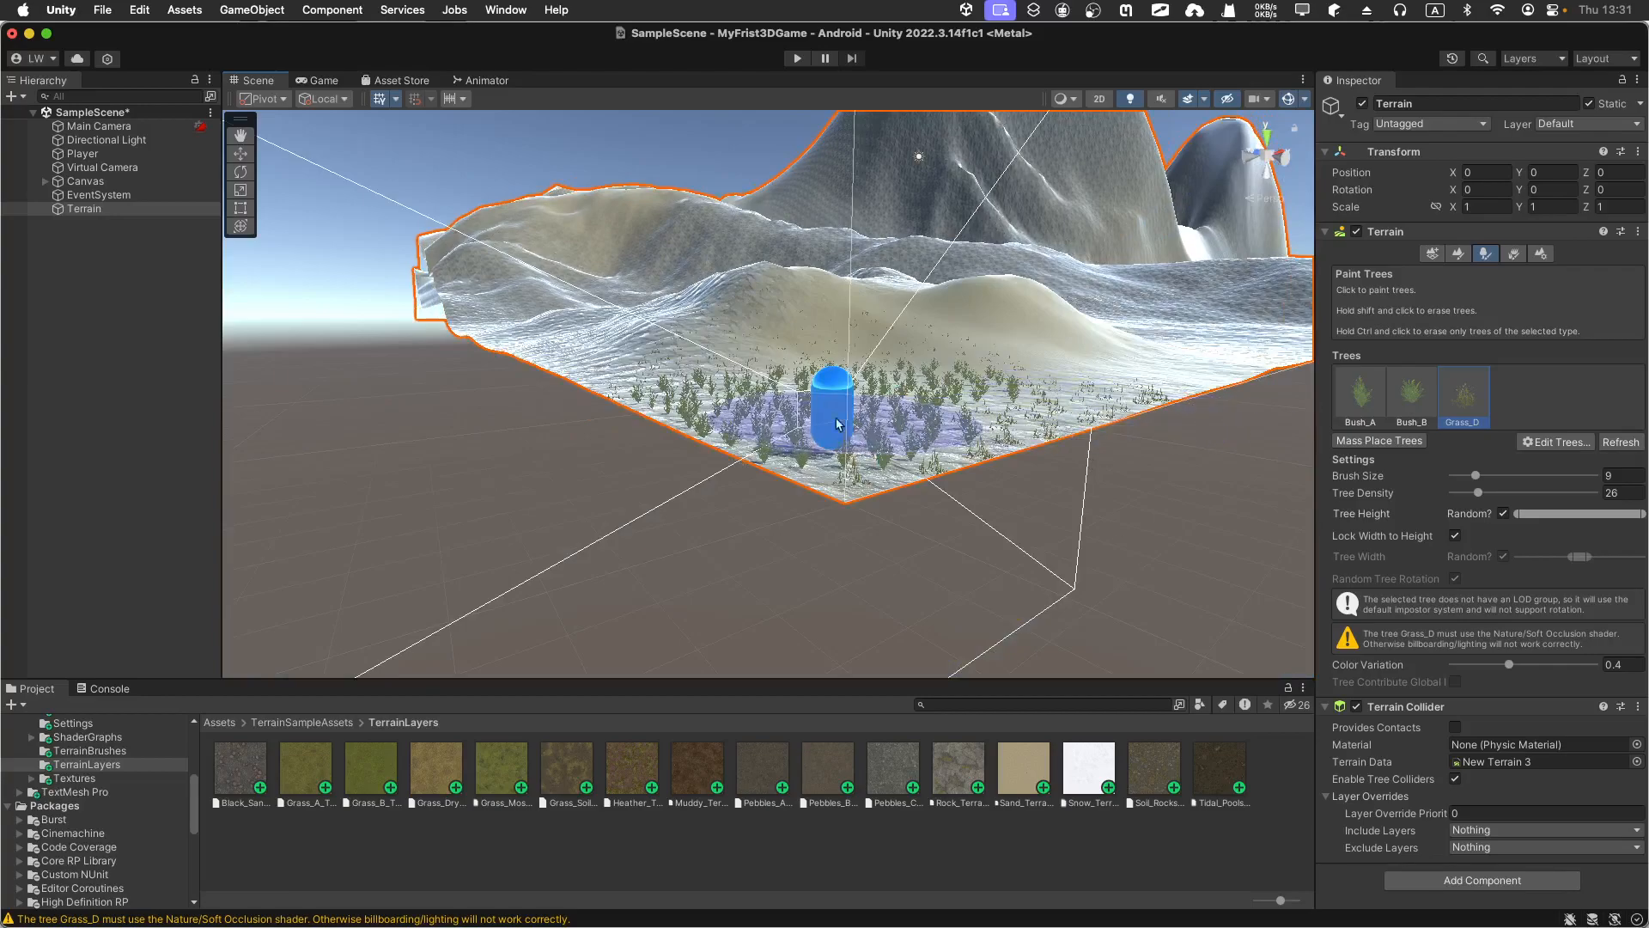
scroll(658, 398, "up", 10)
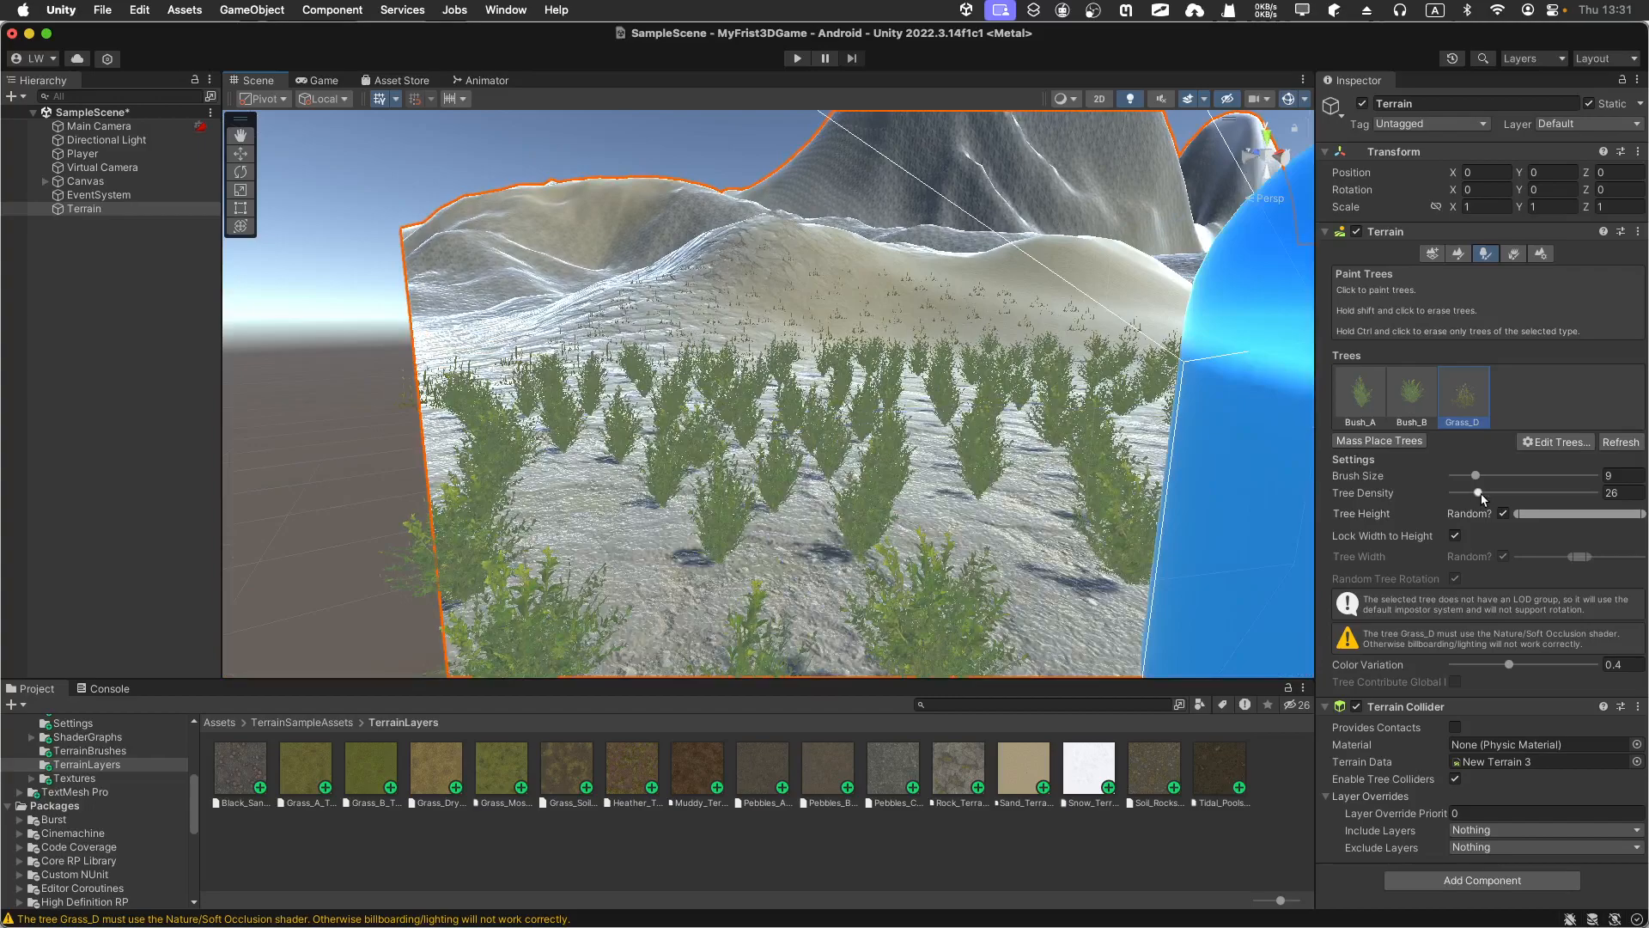
- Set the tree density to 41 and paint more Grass_D among the foreground bushes
left_click_drag(1479, 494, 1502, 493)
left_click(894, 508)
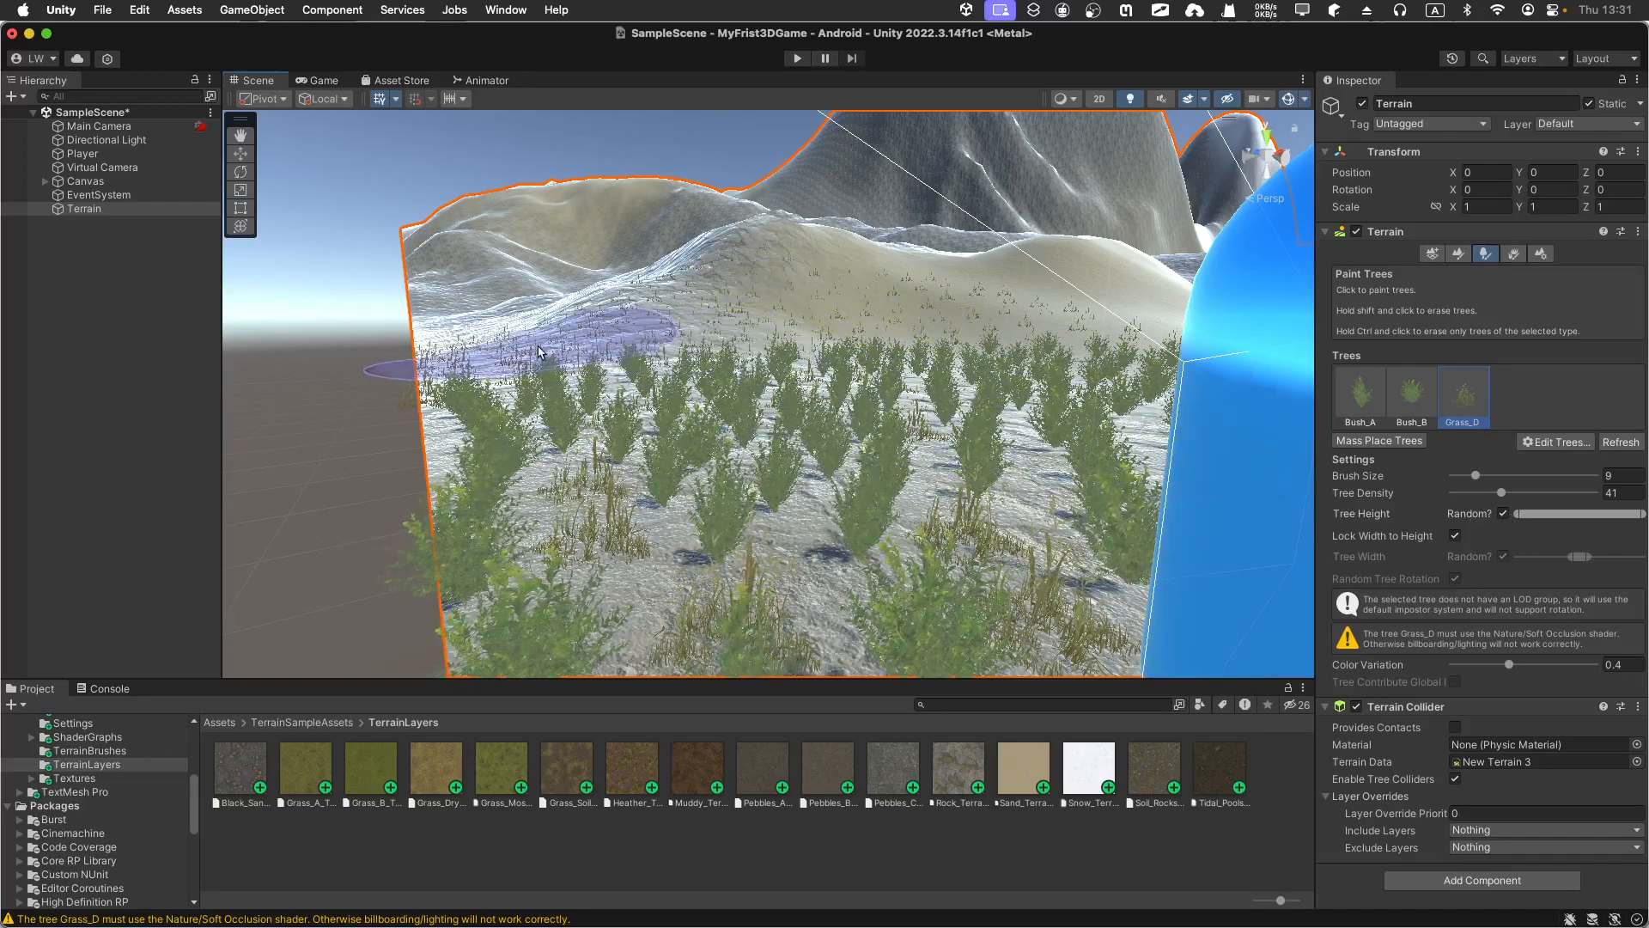
scroll(907, 304, "down", 5)
scroll(909, 313, "up", 6)
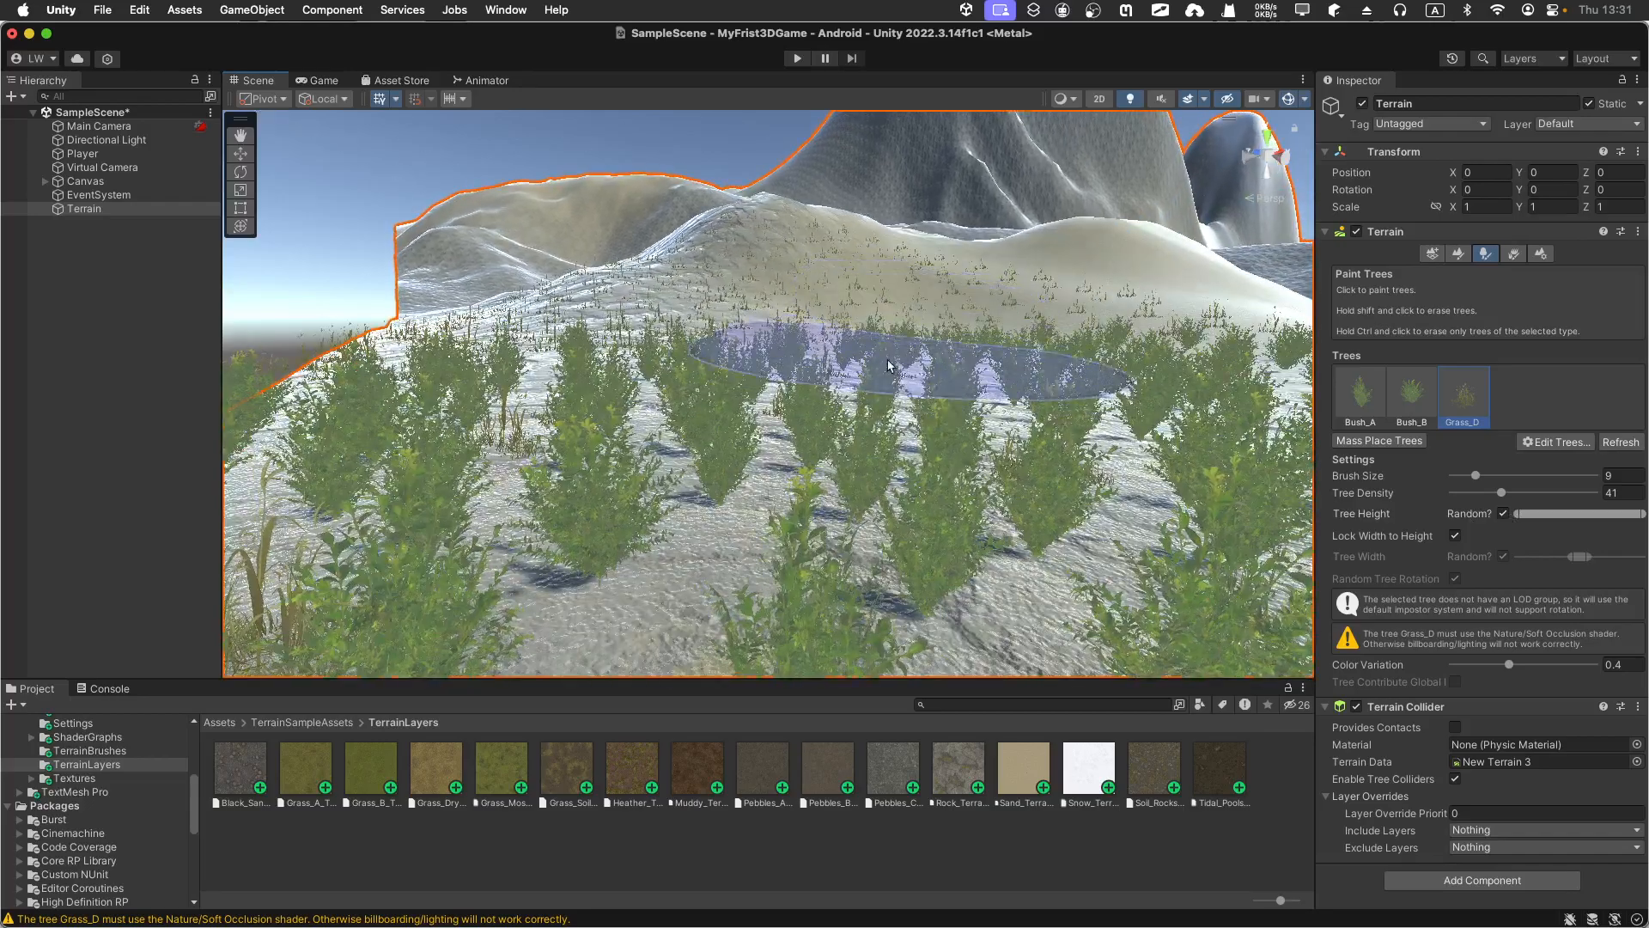
- Add the GrassDry_A prefab to the Terrain's paintable trees
left_click(1557, 441)
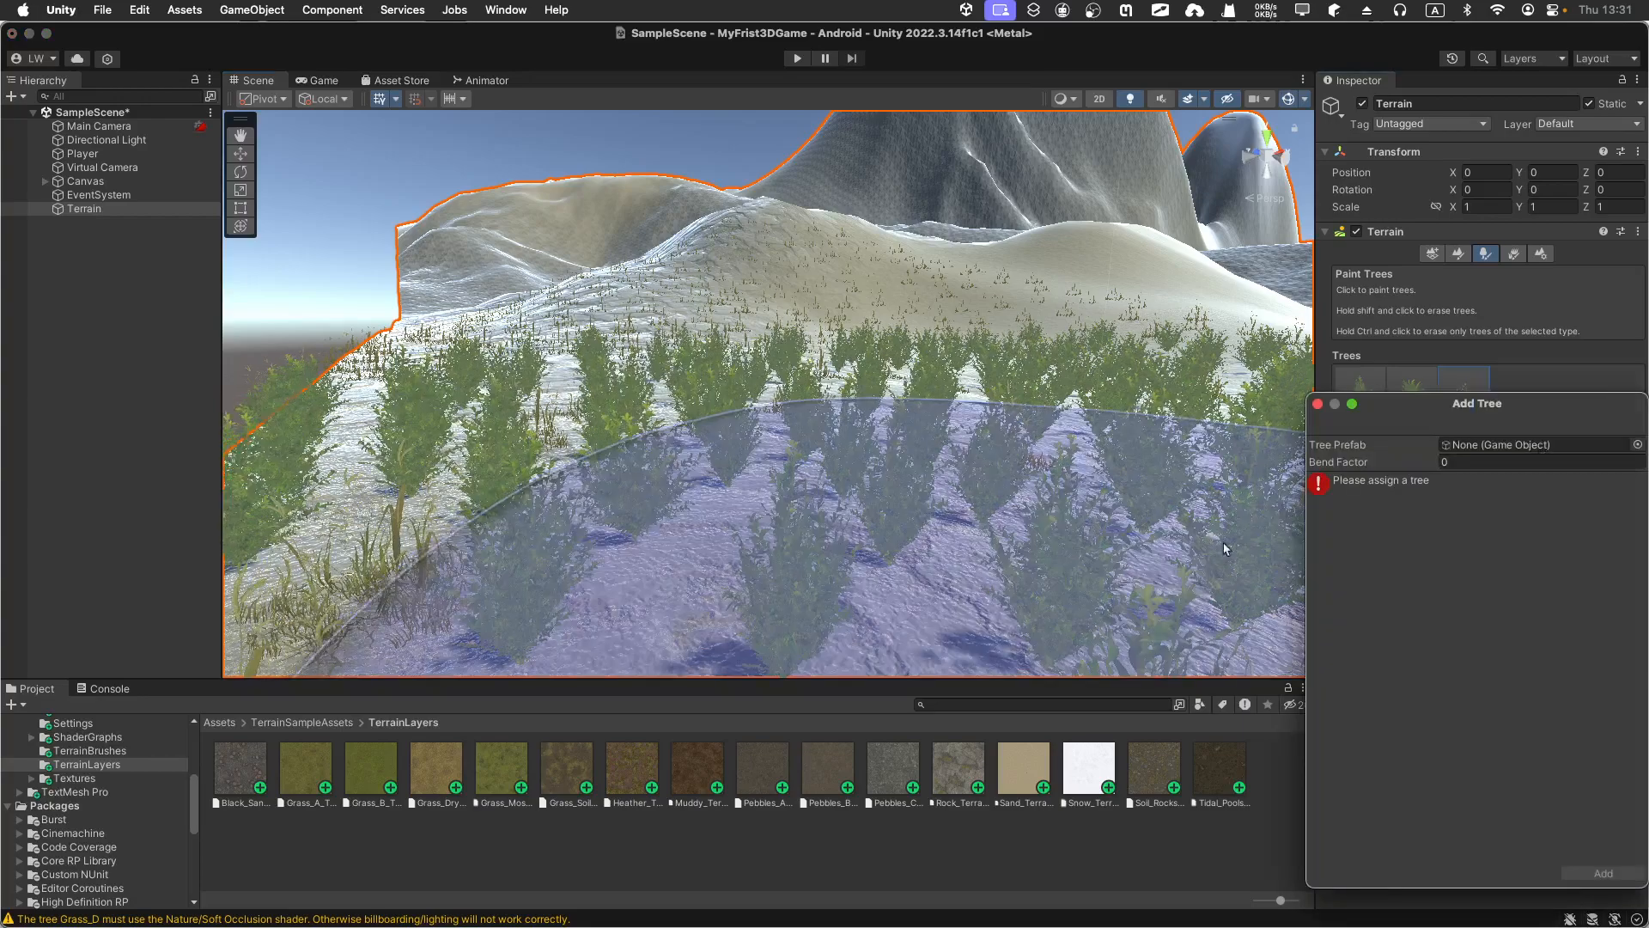
left_click(1636, 445)
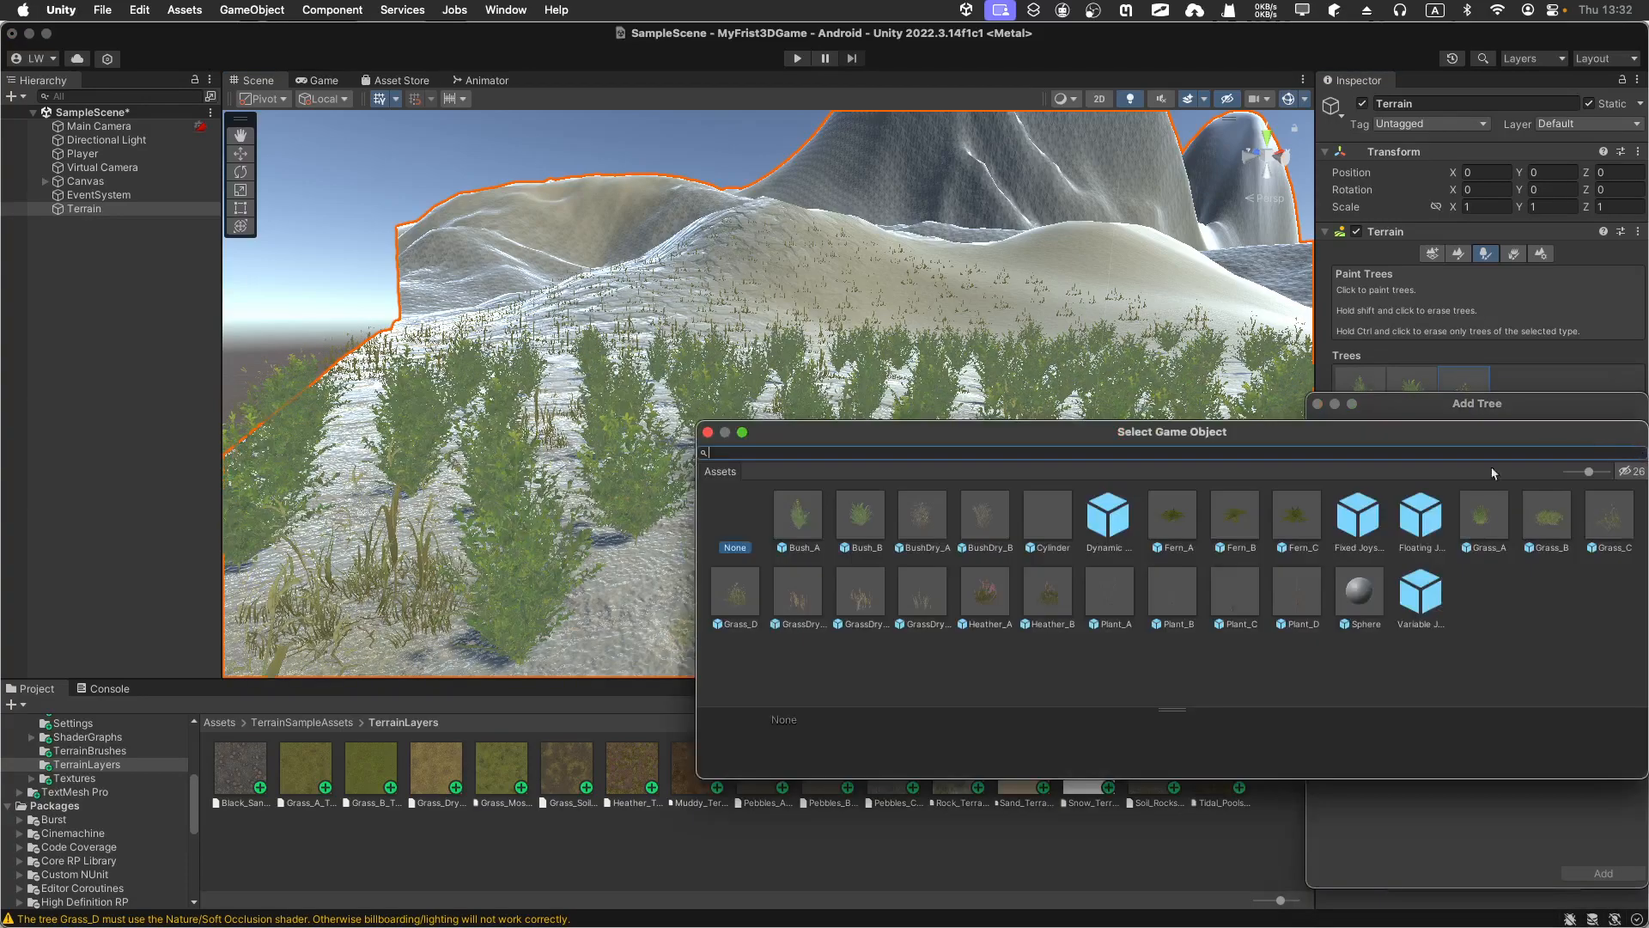
left_click(794, 610)
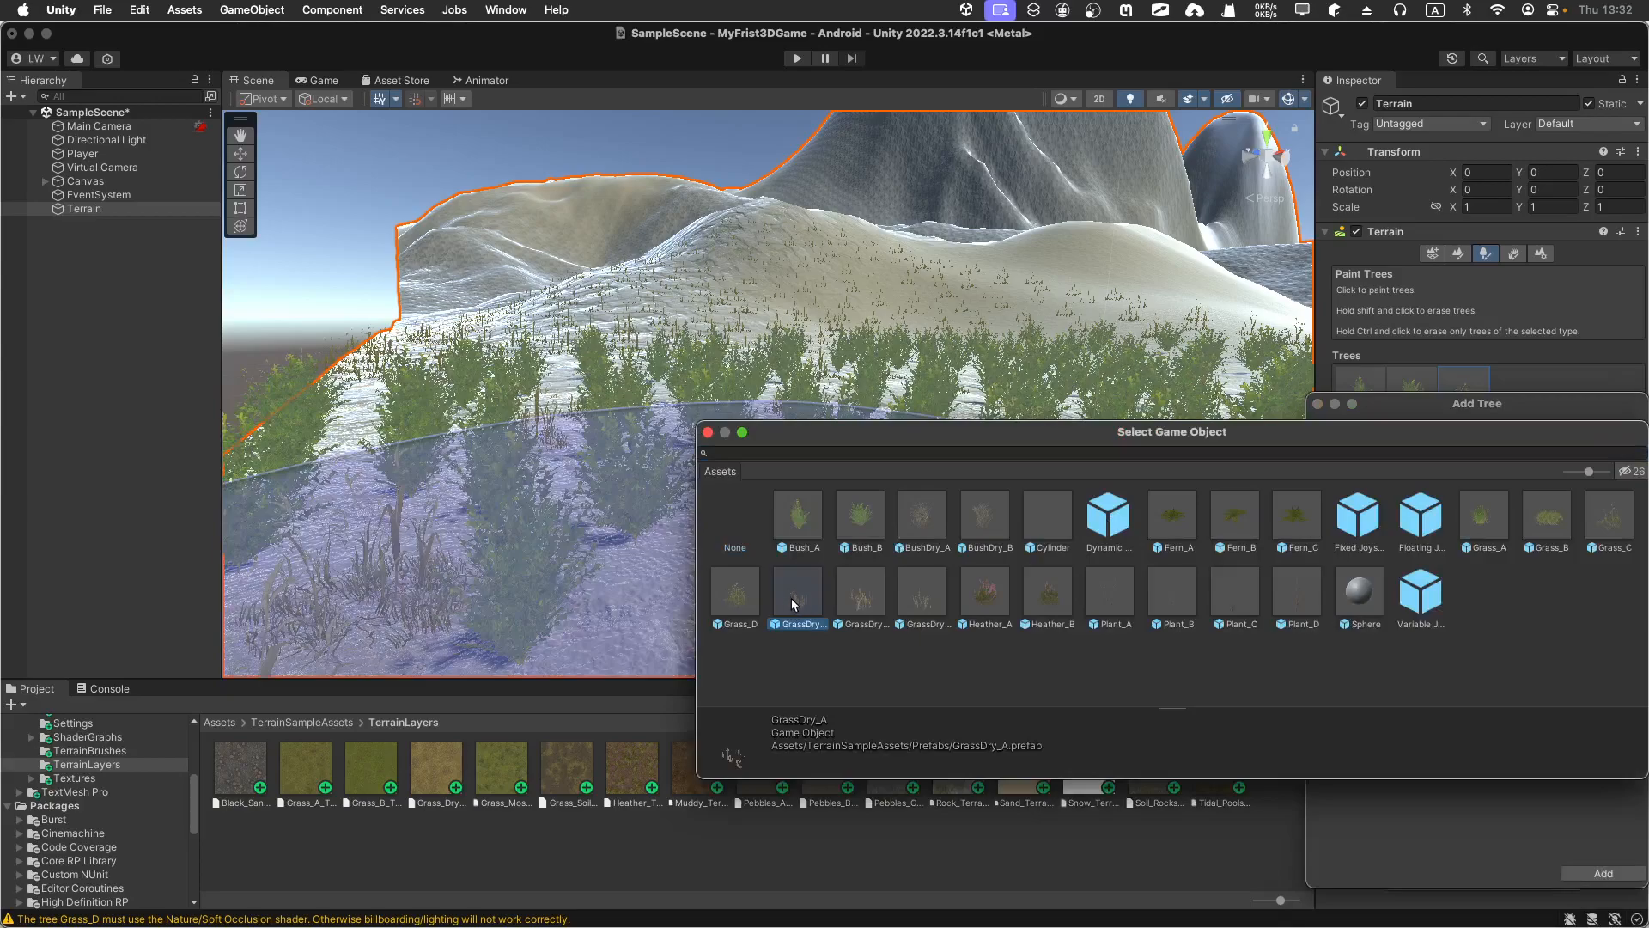
double_click(793, 598)
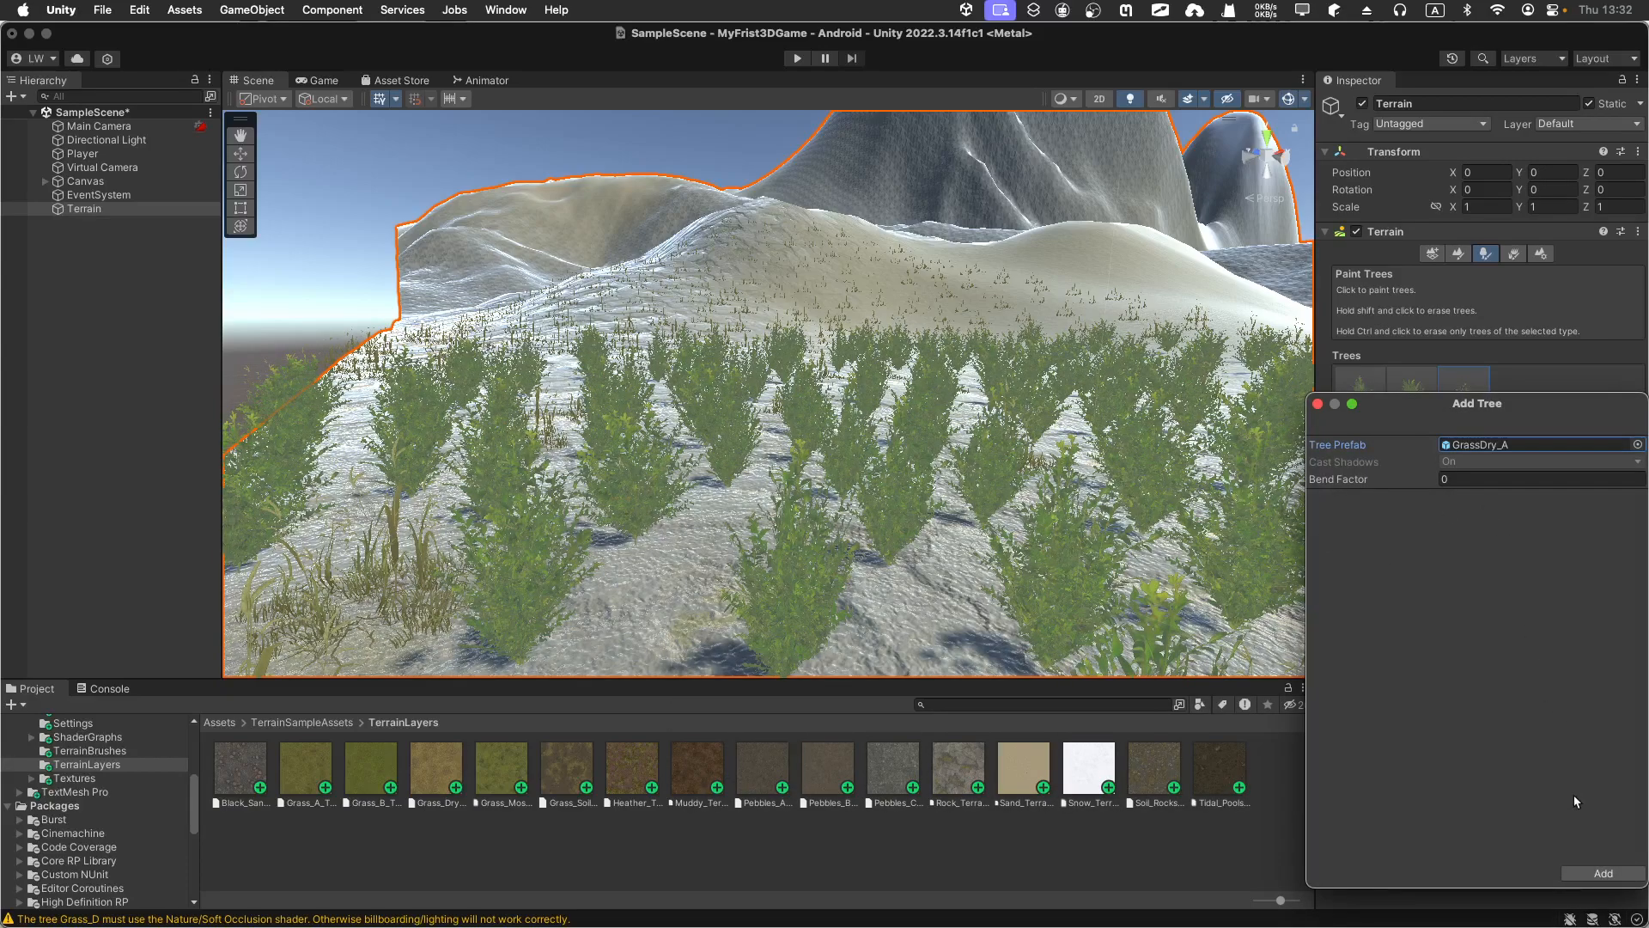
left_click(1600, 873)
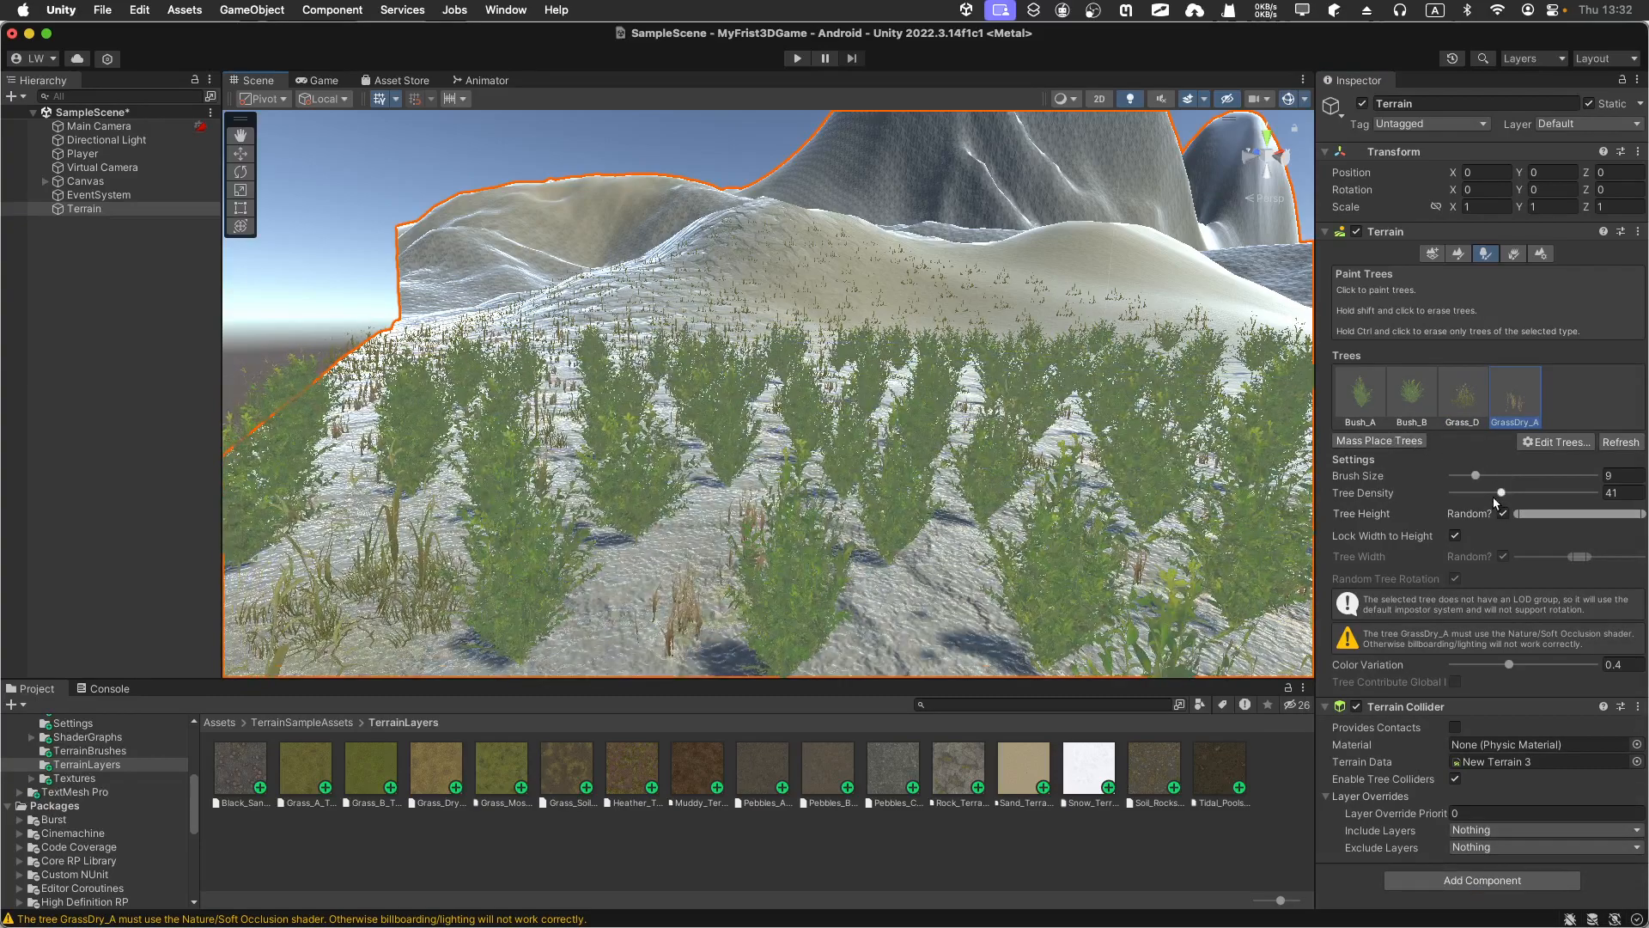
- Paint GrassDry_A between the bushes and over the slope behind them at tree density 71, then 100
left_click_drag(1502, 493, 1549, 493)
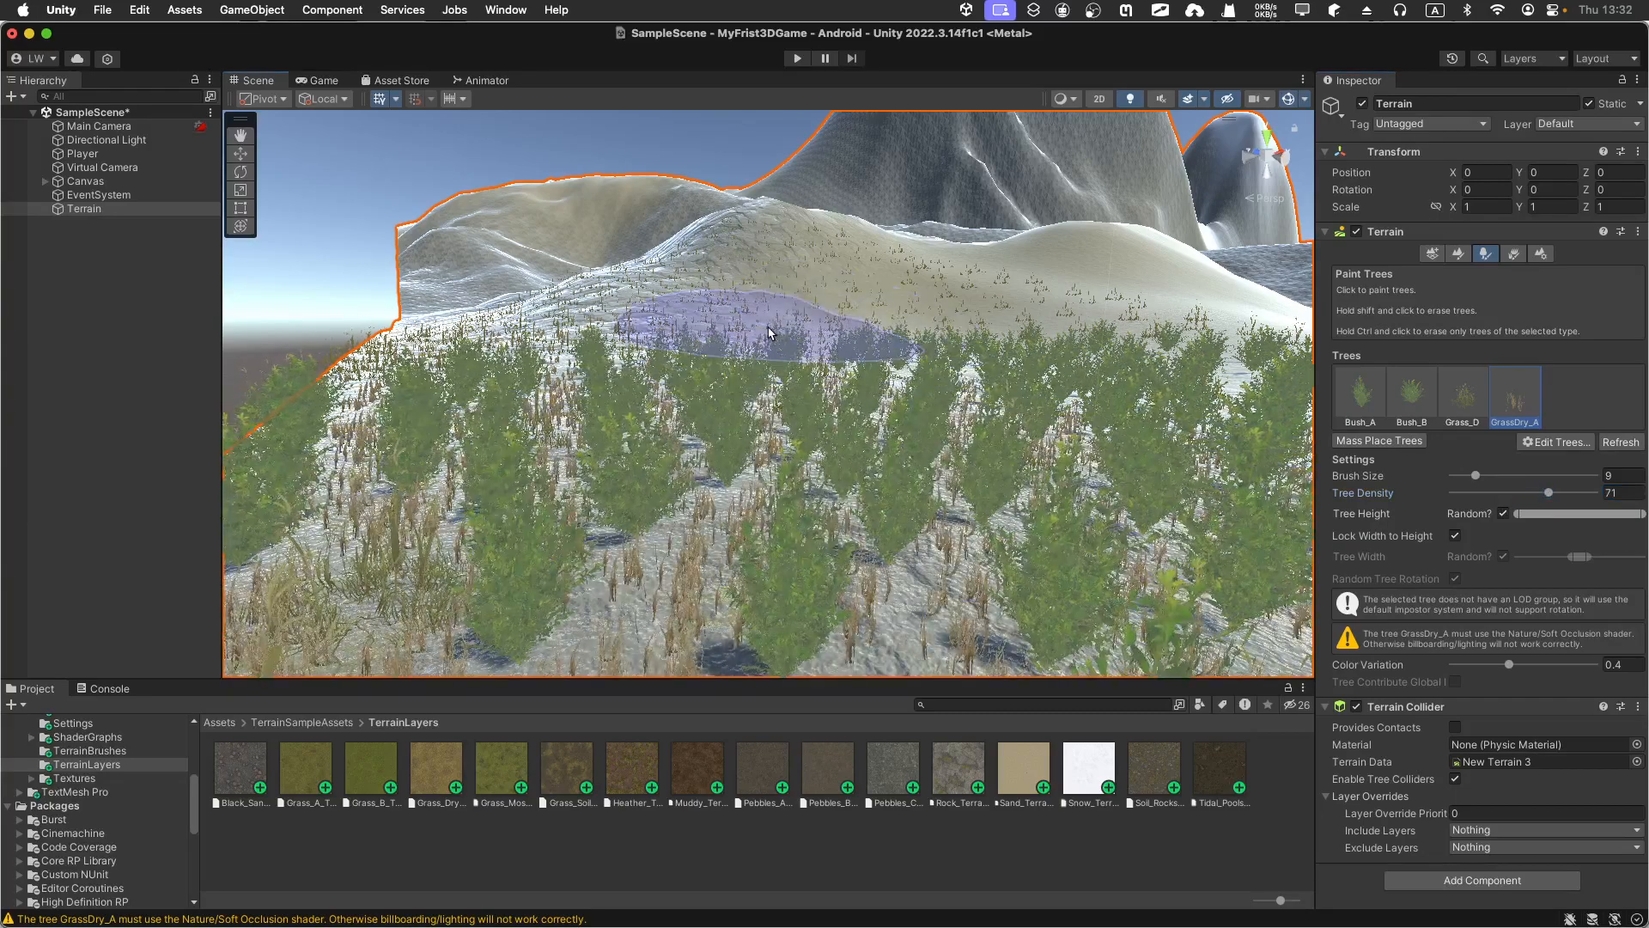
left_click_drag(1549, 493, 1596, 493)
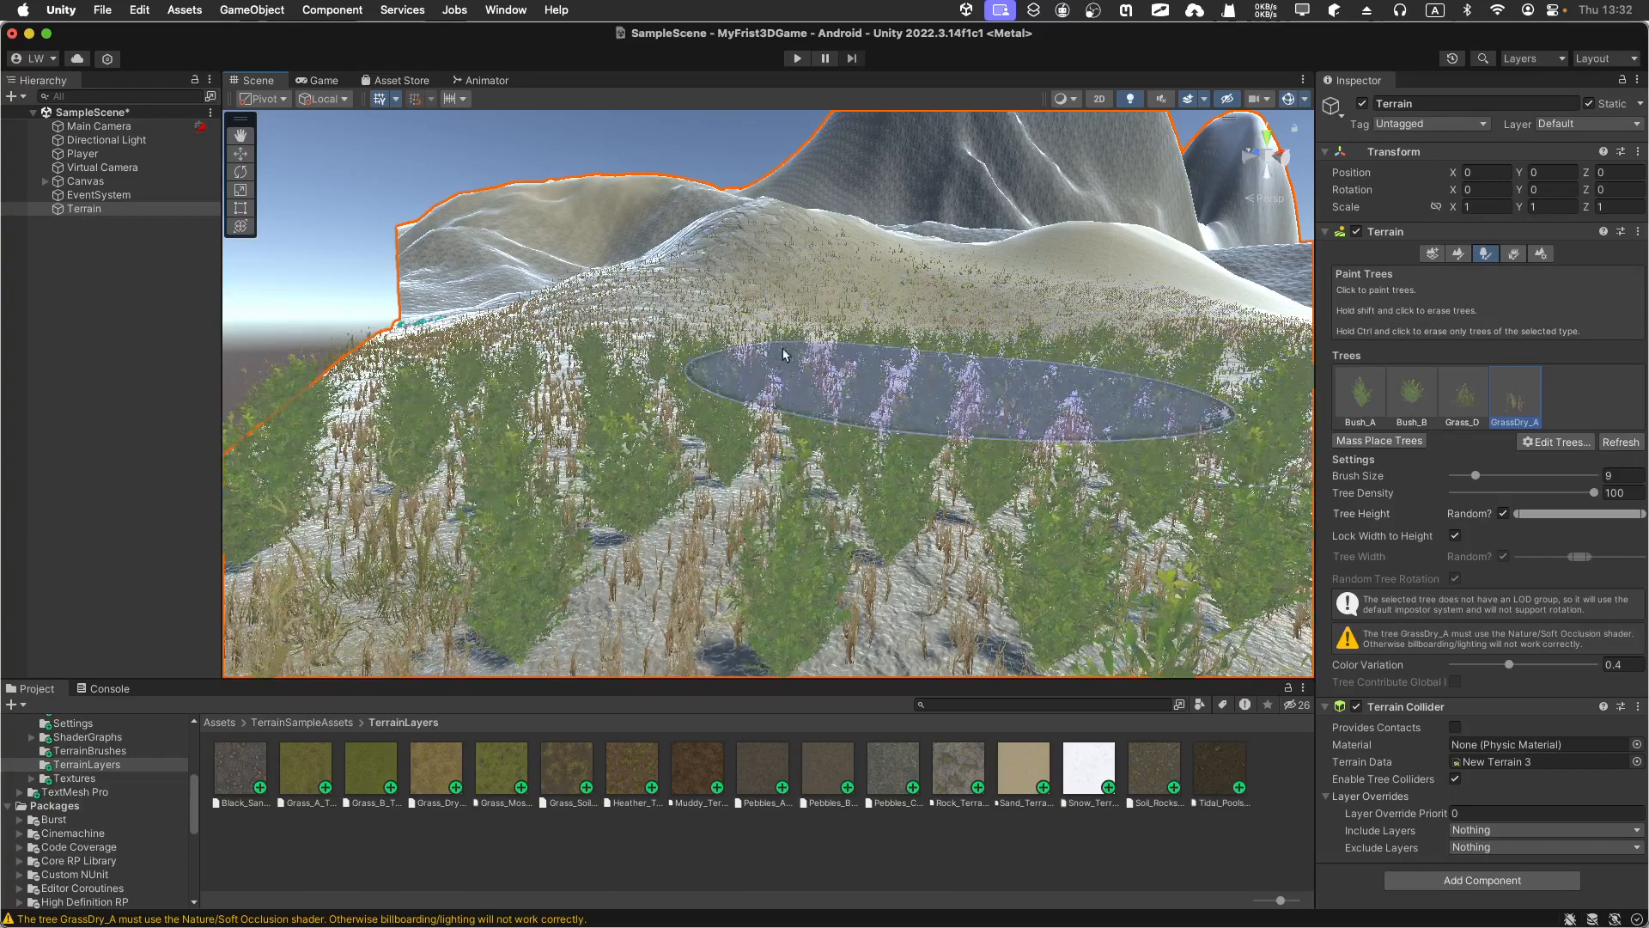
- Paint Grass_D at tree density 100 over the slope behind the bushes and between the foreground bushes
left_click(1468, 403)
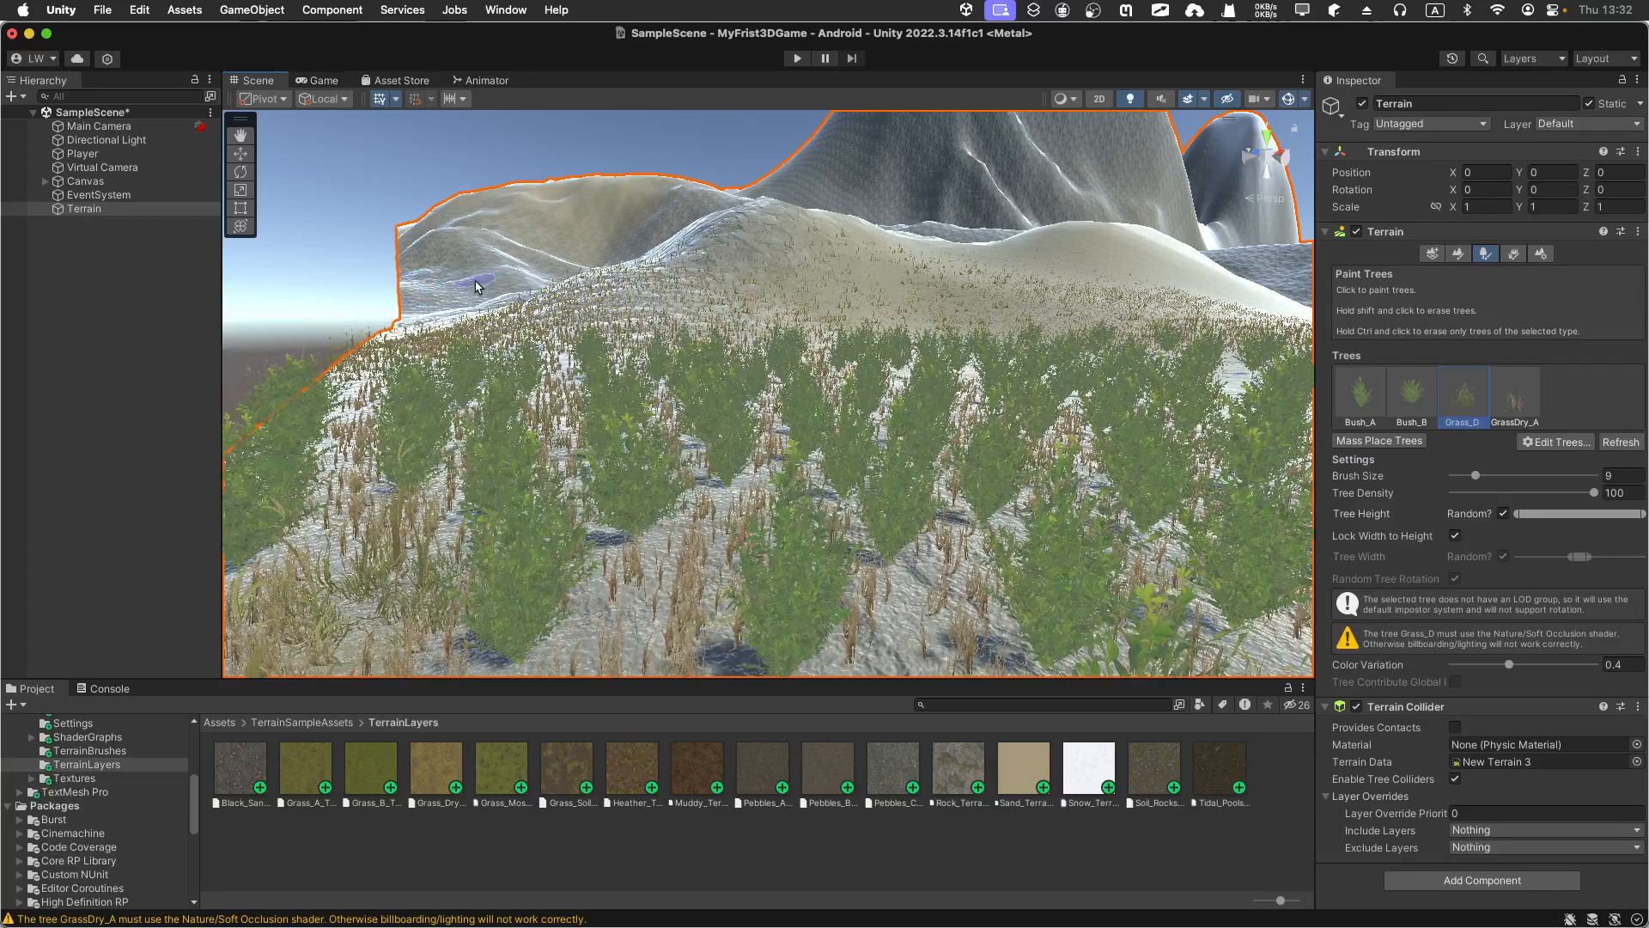
left_click_drag(839, 302, 1091, 320)
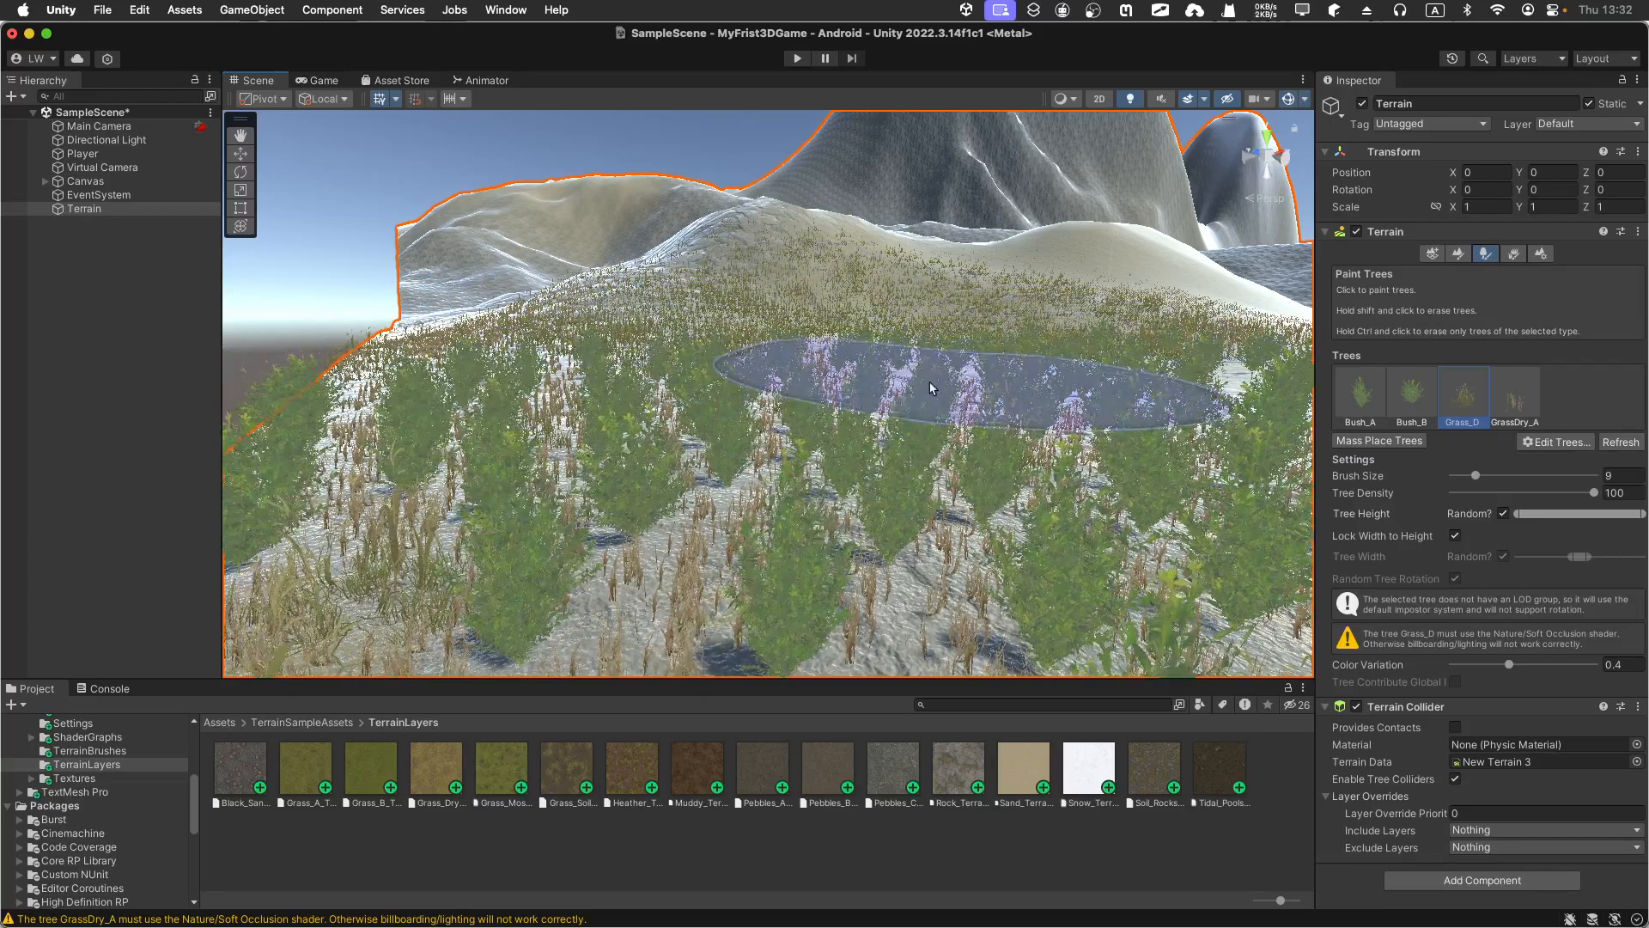
mouse_move(986, 375)
left_mouse_down()
mouse_move(1052, 432)
mouse_move(836, 556)
mouse_move(992, 592)
mouse_move(1007, 539)
left_mouse_up()
left_click(1556, 441)
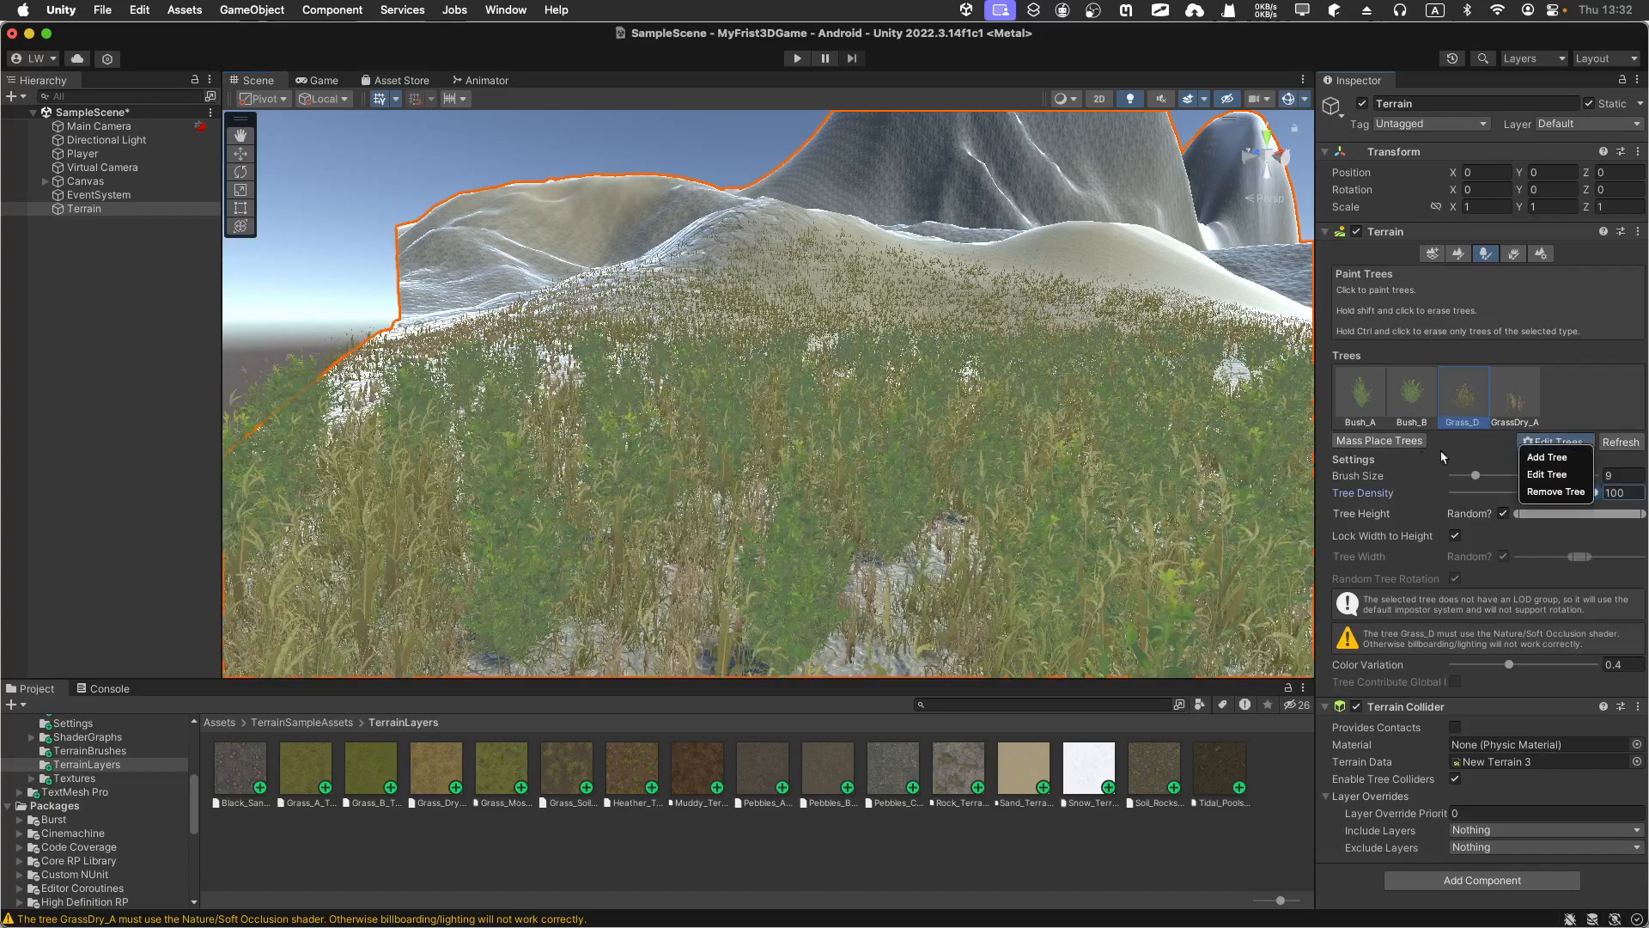
left_click(1547, 457)
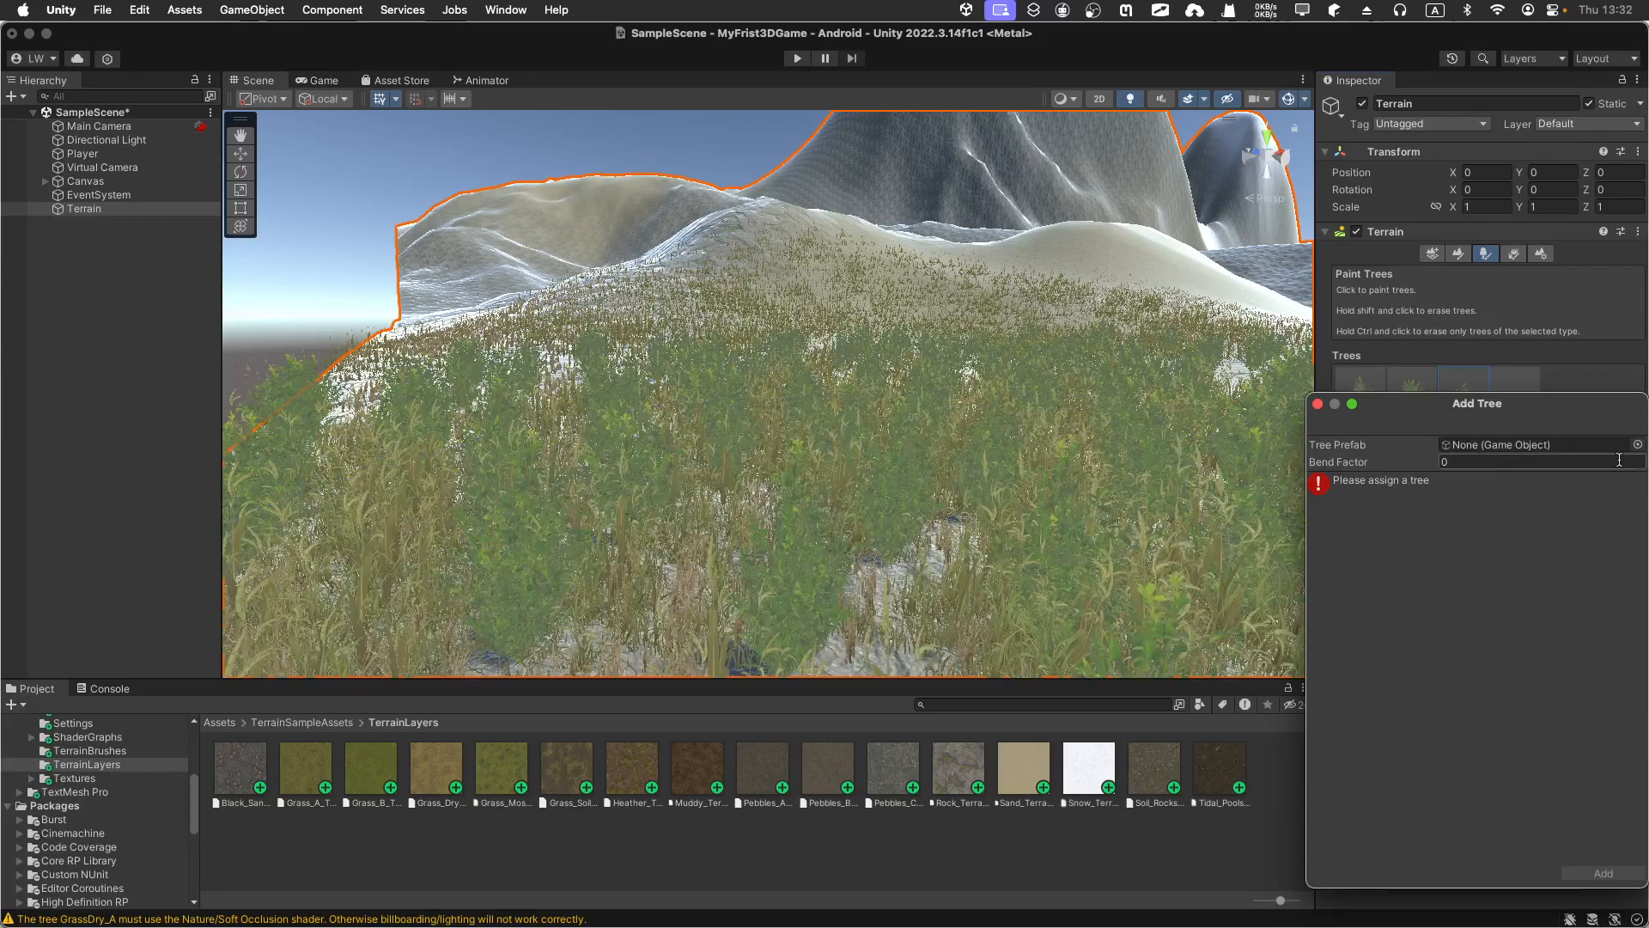
left_click(1638, 446)
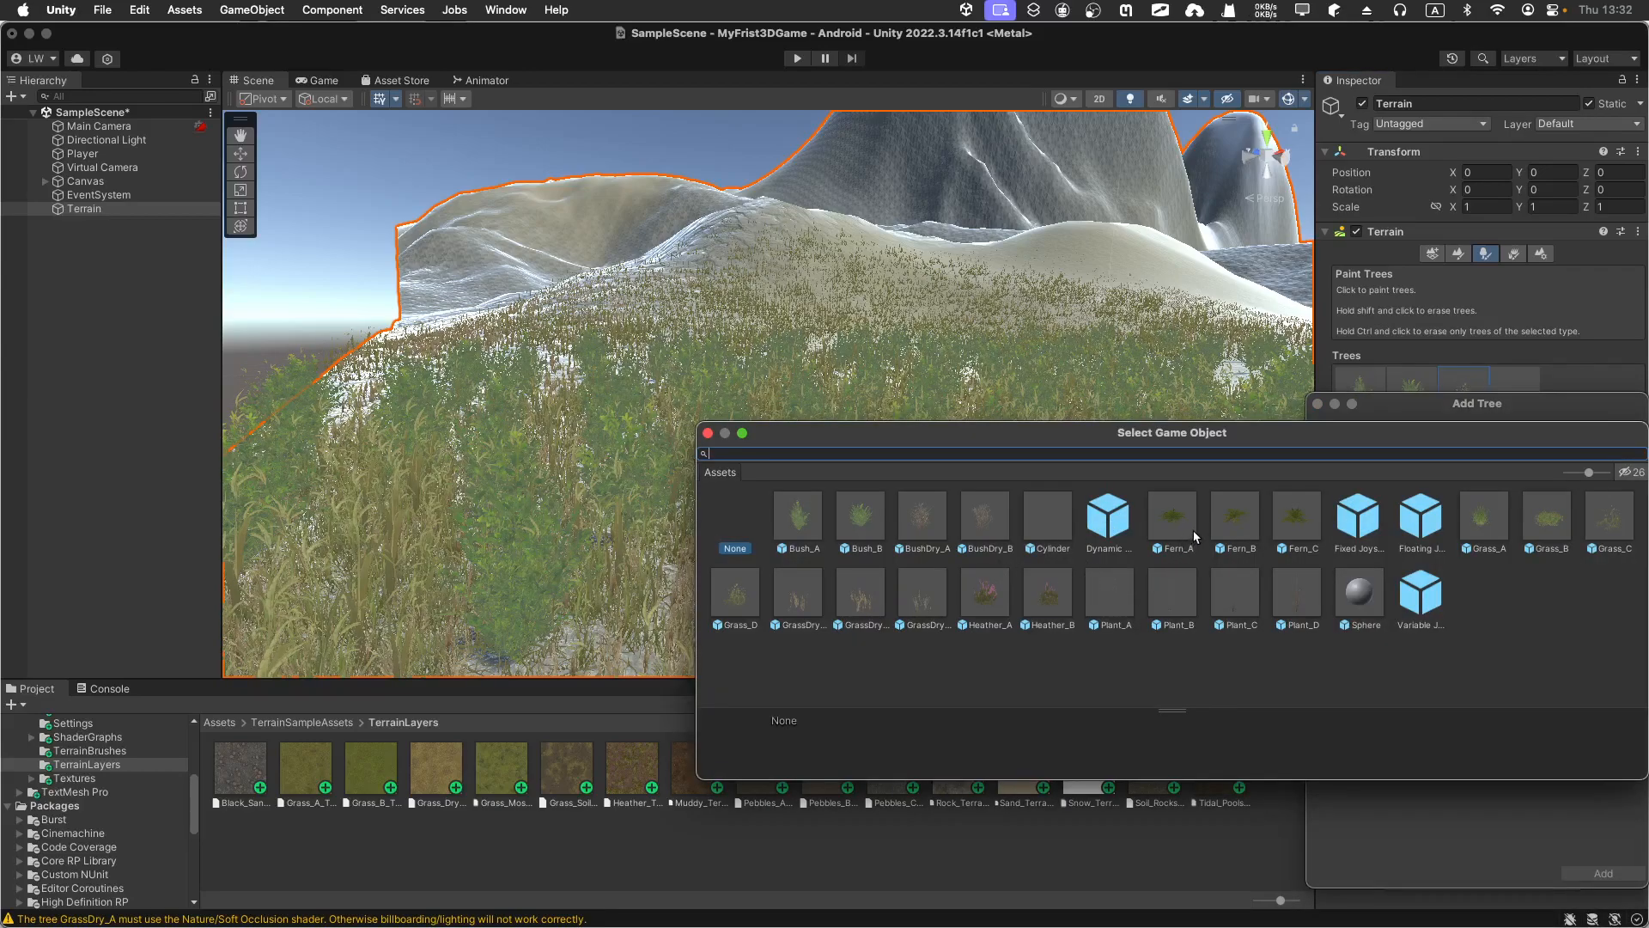
left_click_drag(1152, 440, 756, 311)
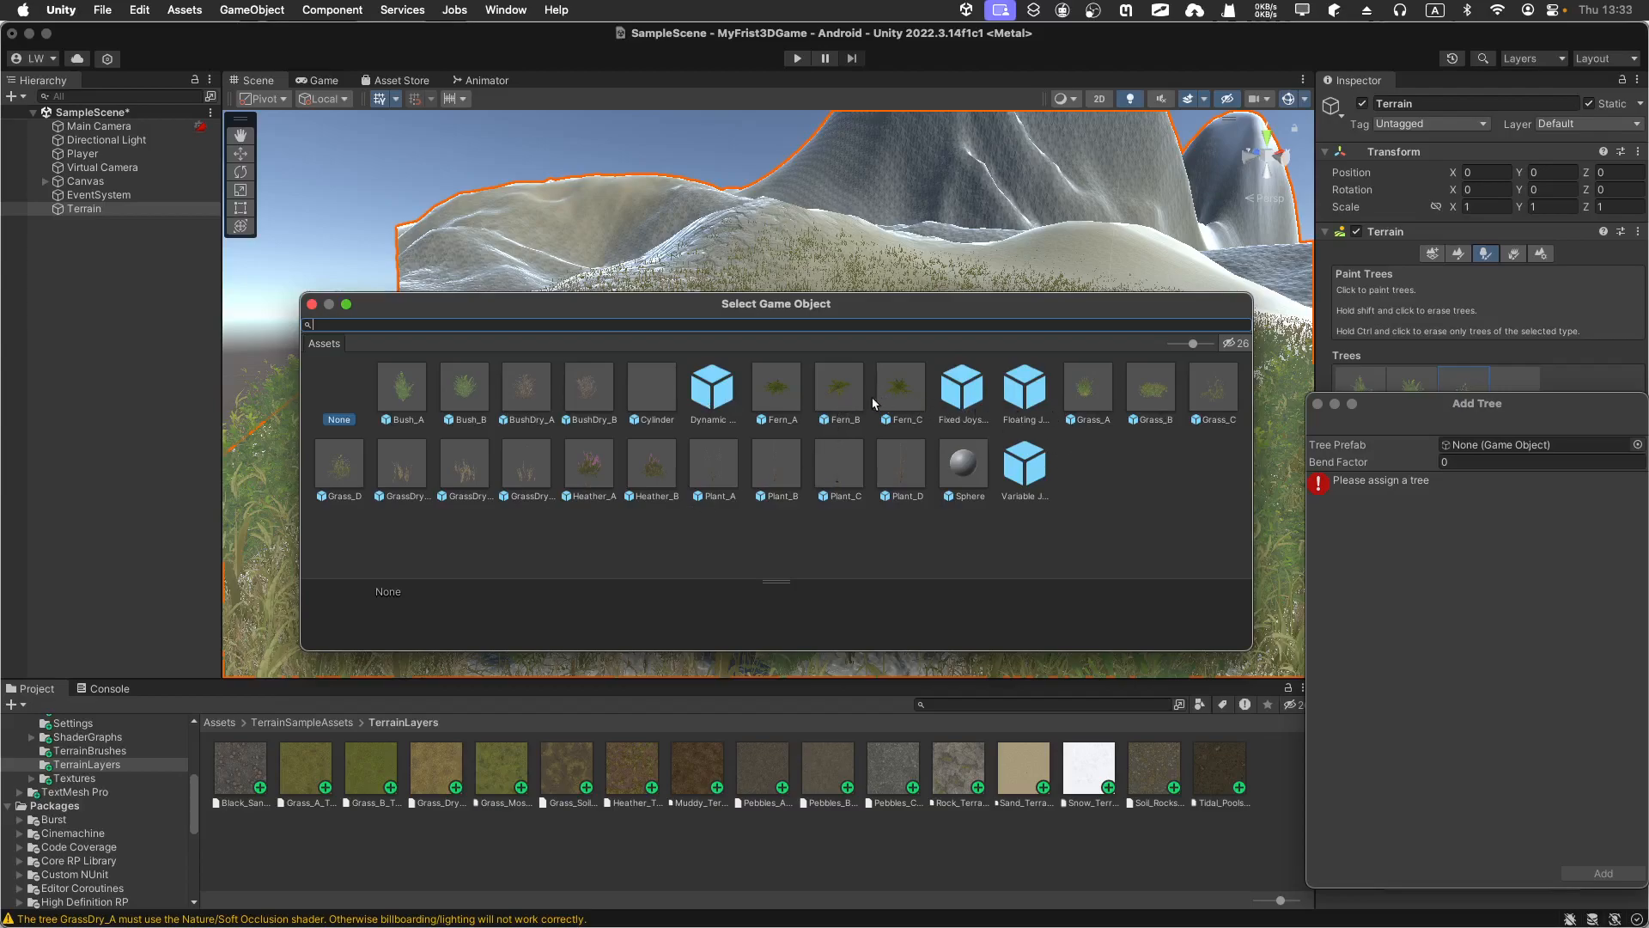
left_click(831, 383)
double_click(831, 383)
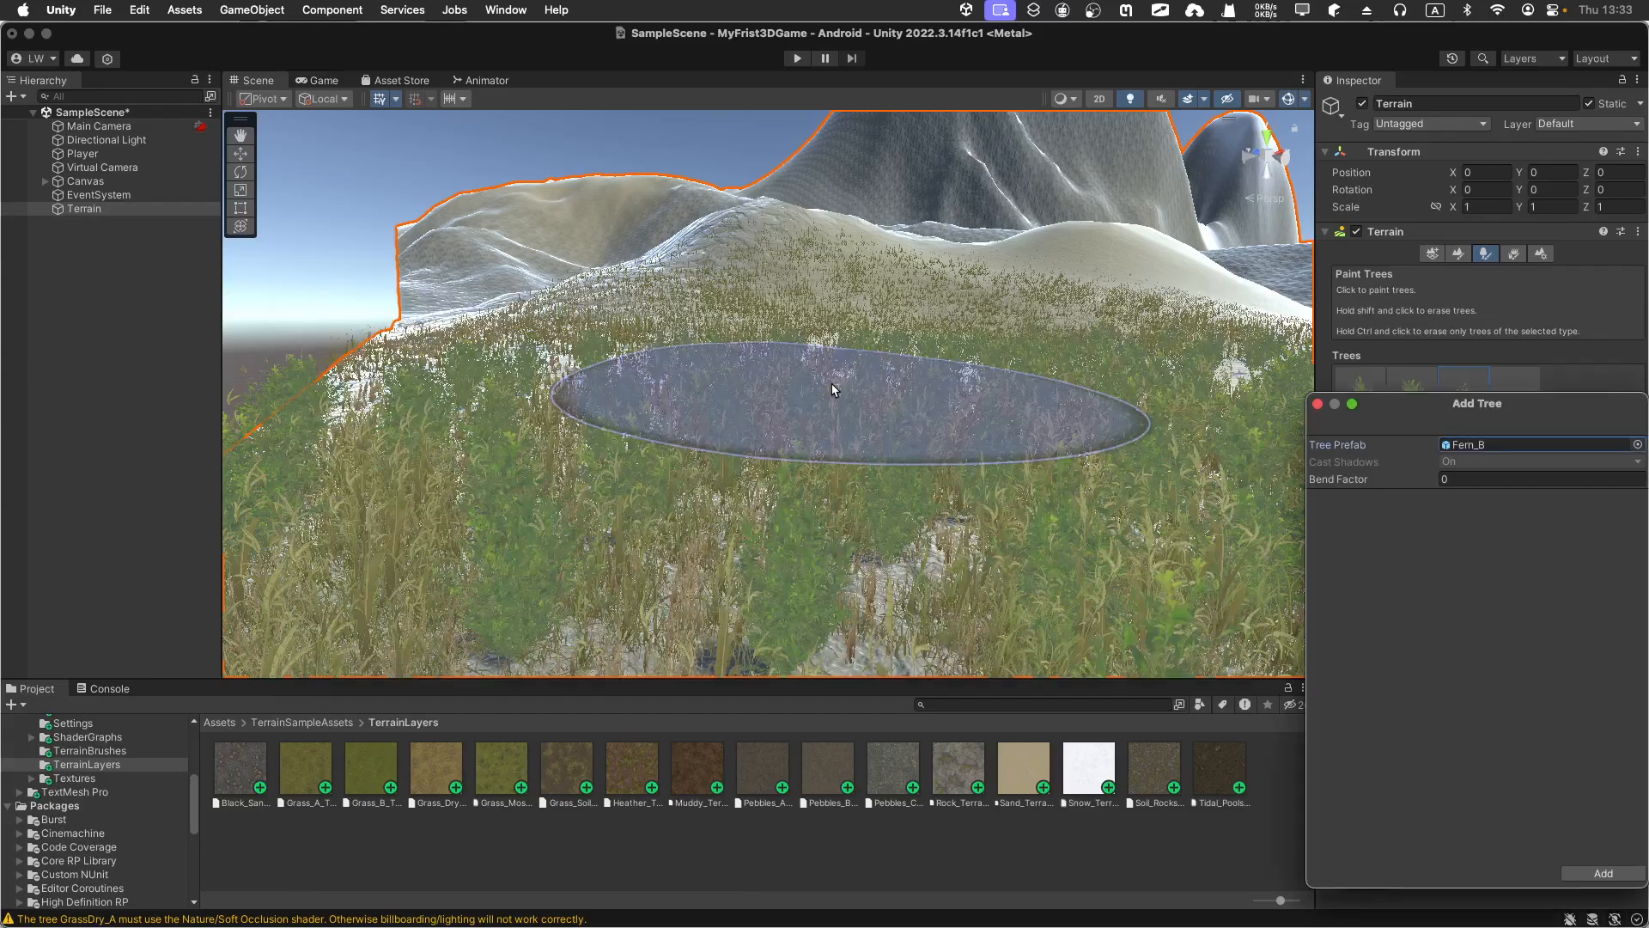
- Discard the pending Fern_B addition and paint more Grass_D across the foreground and the hillside behind it
left_click(831, 302)
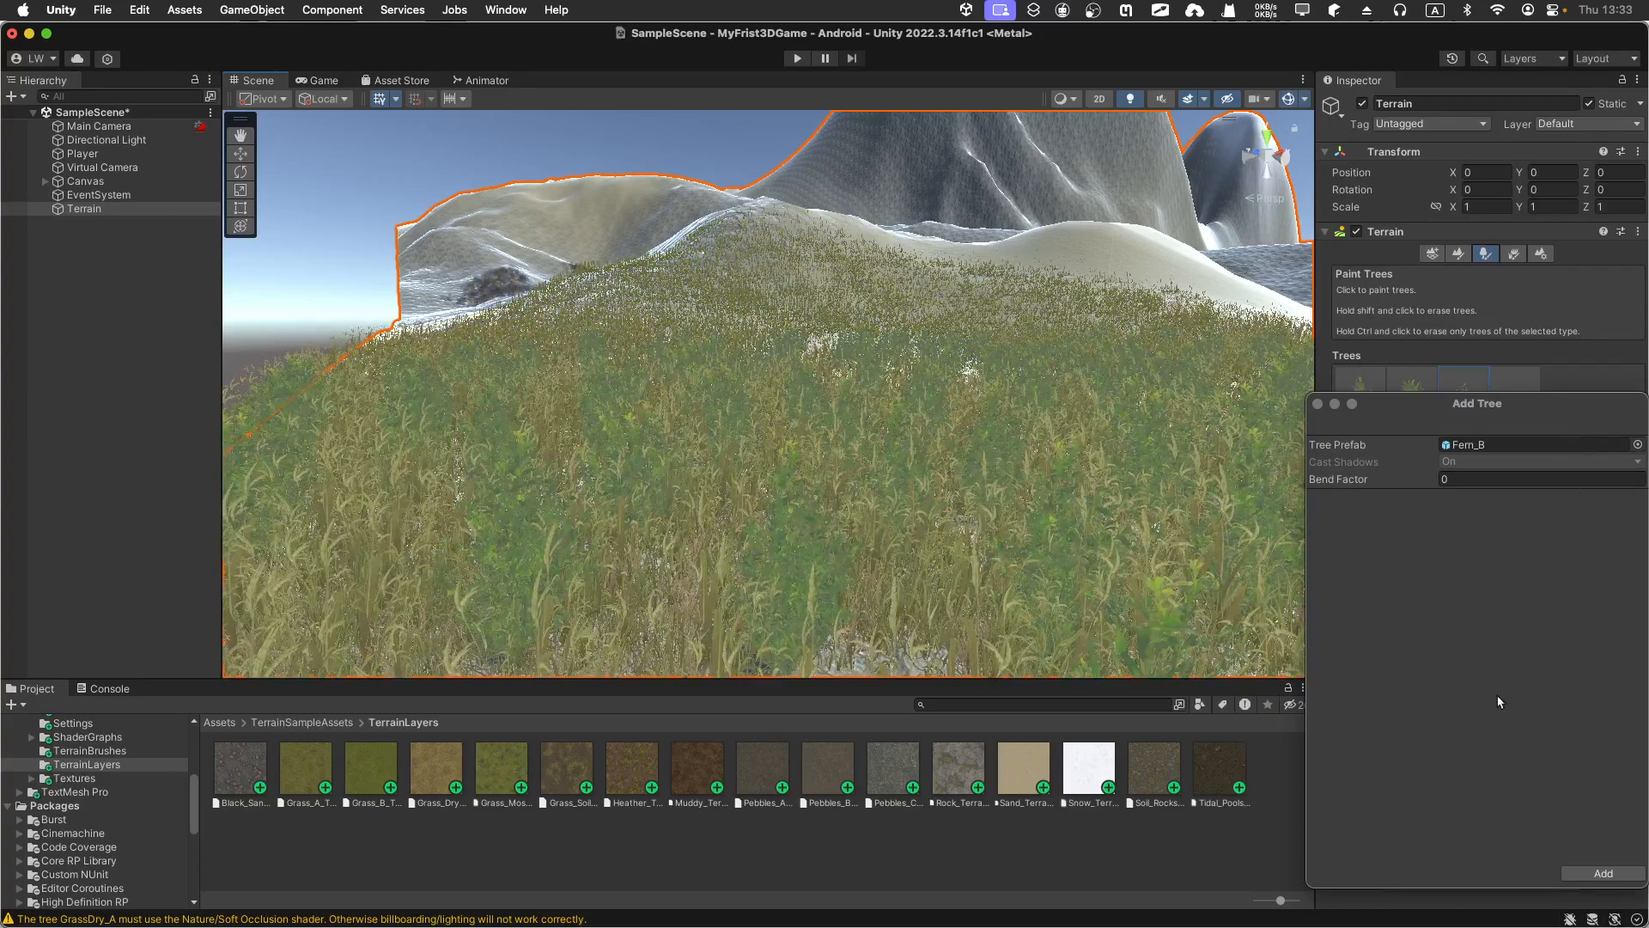
left_click(1317, 405)
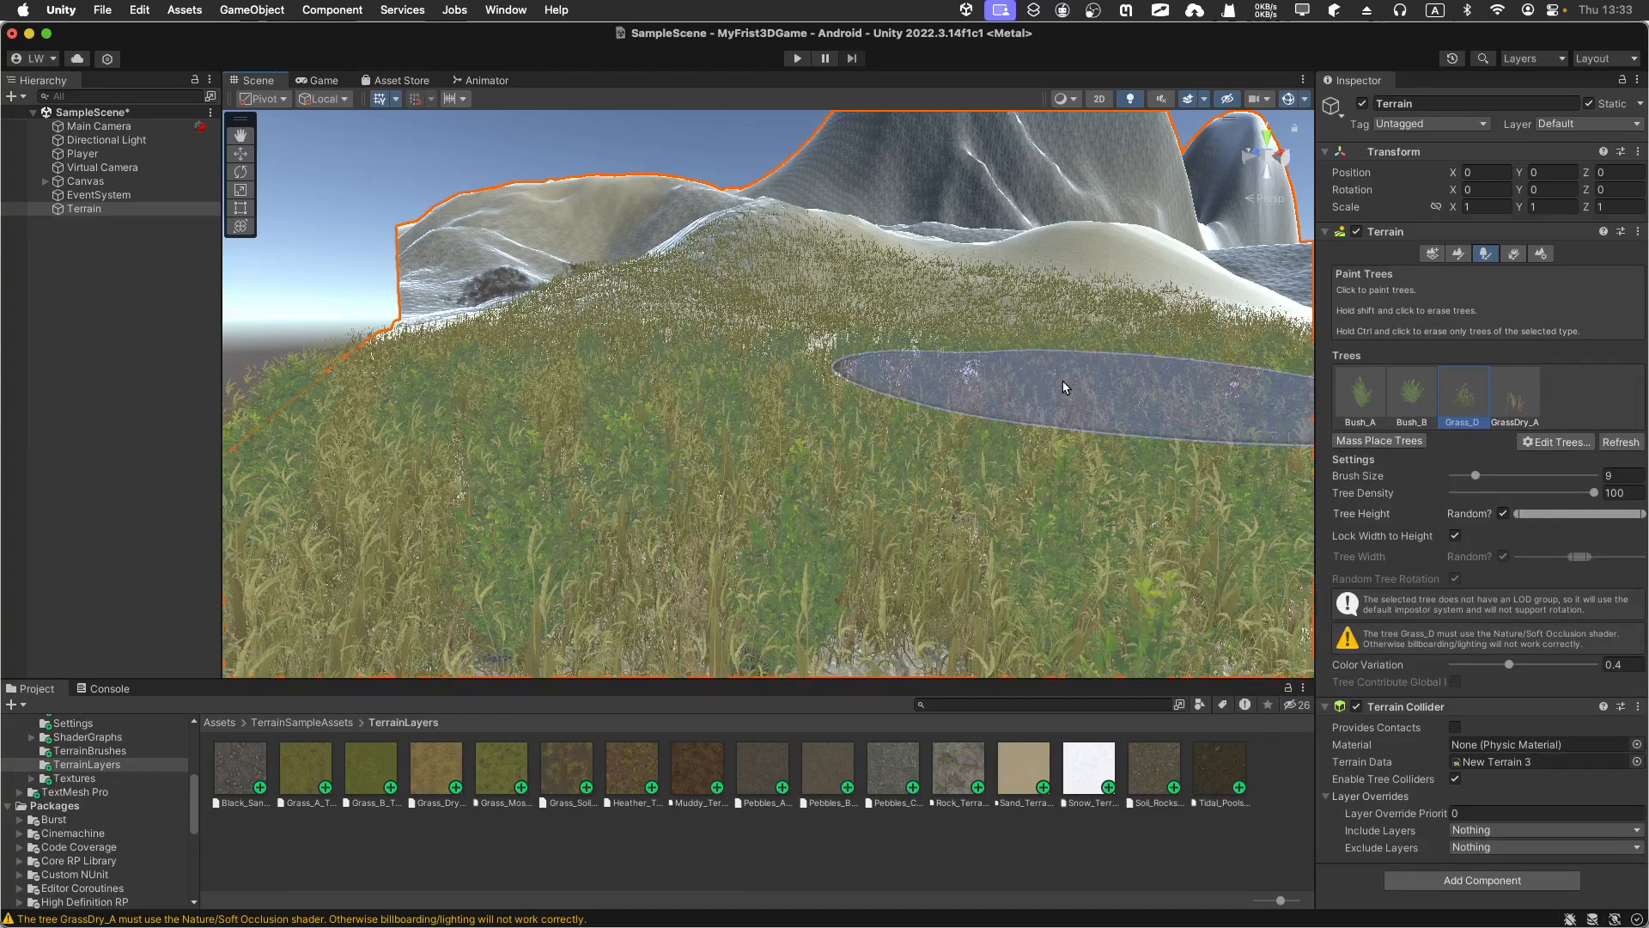
scroll(1060, 384, "down", 10)
mouse_move(1040, 337)
left_mouse_down()
mouse_move(1079, 361)
mouse_move(1056, 353)
left_mouse_up()
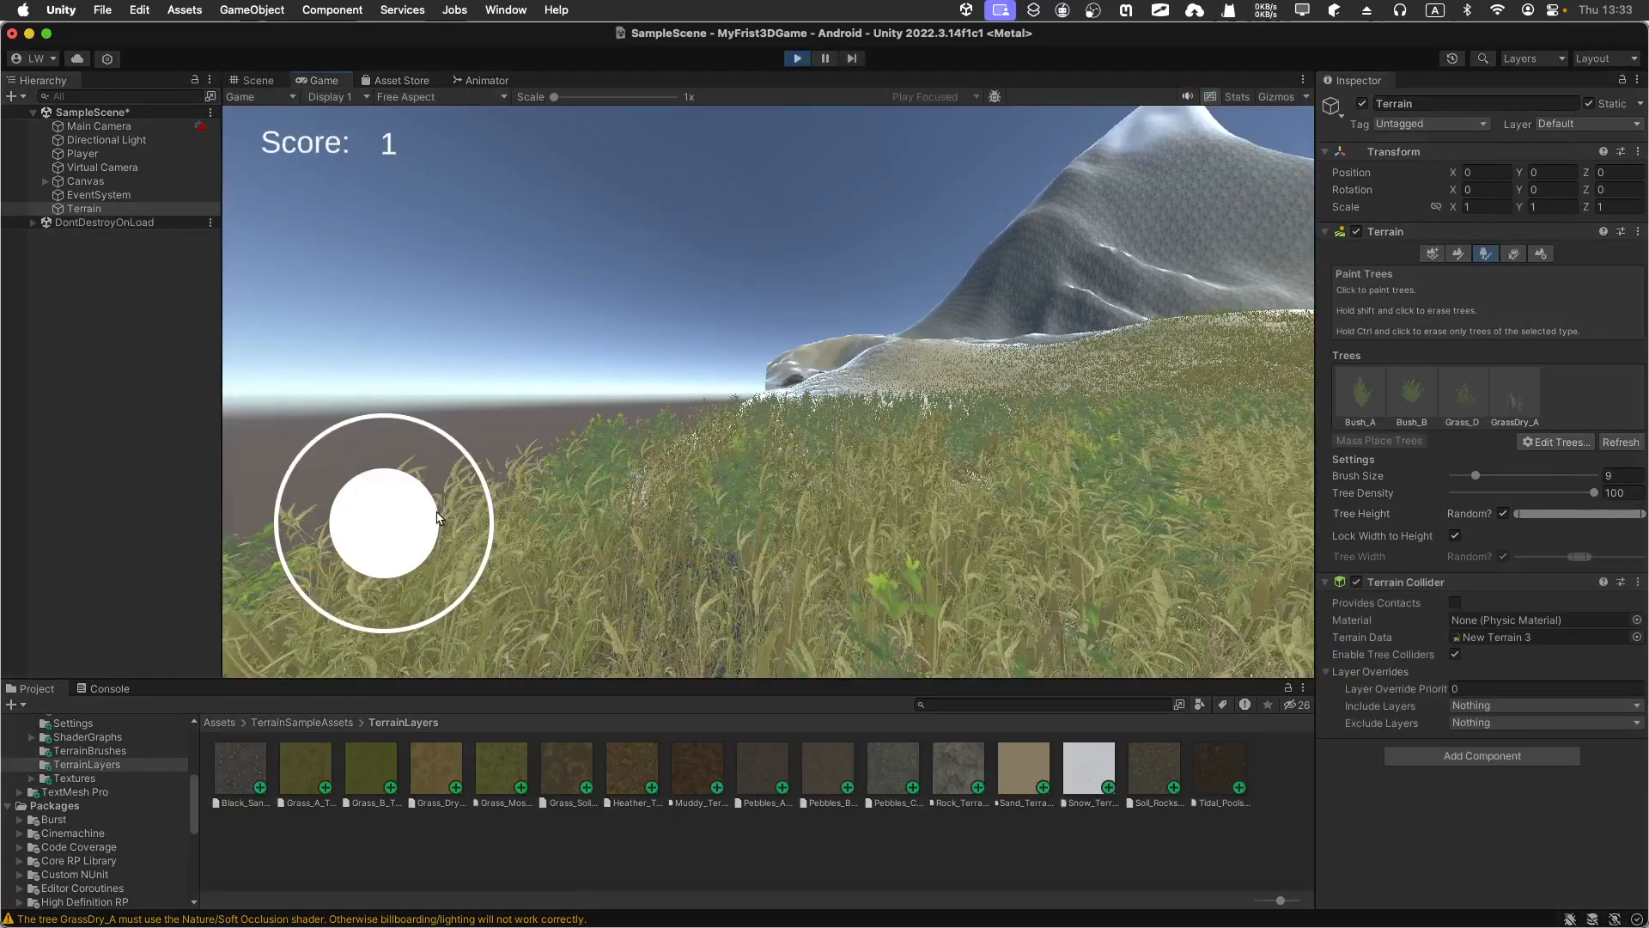
- Play-test the scene by steering the player through the grass and bushes with the joystick, and stop the game
left_click_drag(436, 528, 748, 535)
left_click_drag(452, 518, 416, 557)
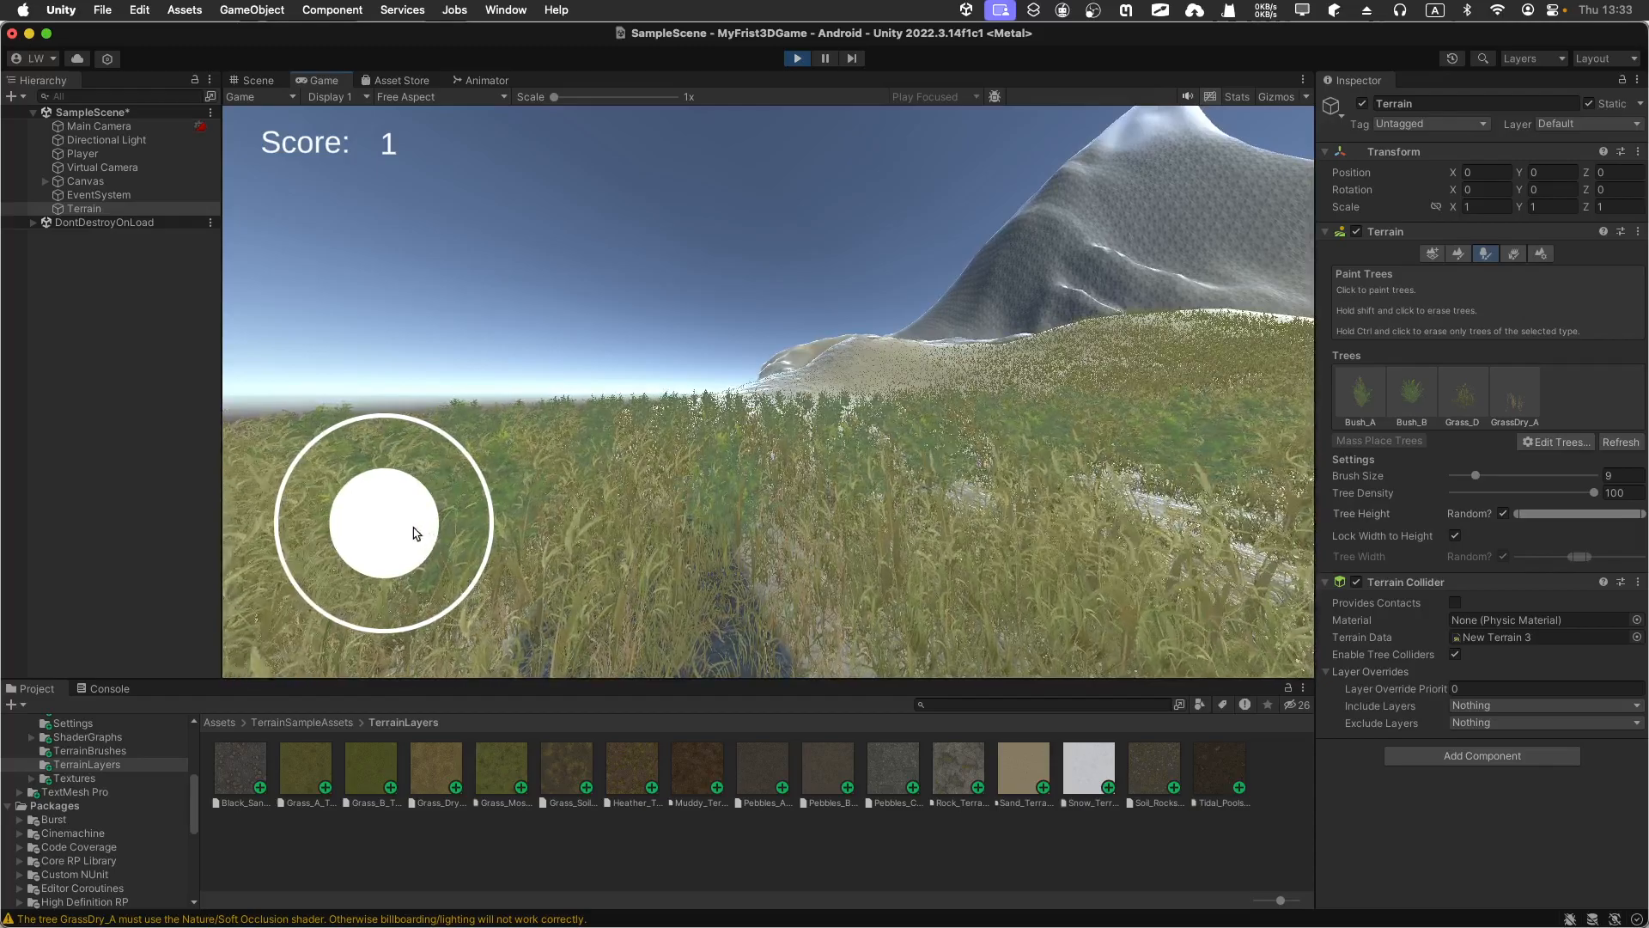
left_click_drag(286, 520, 544, 510)
left_click_drag(405, 510, 615, 490)
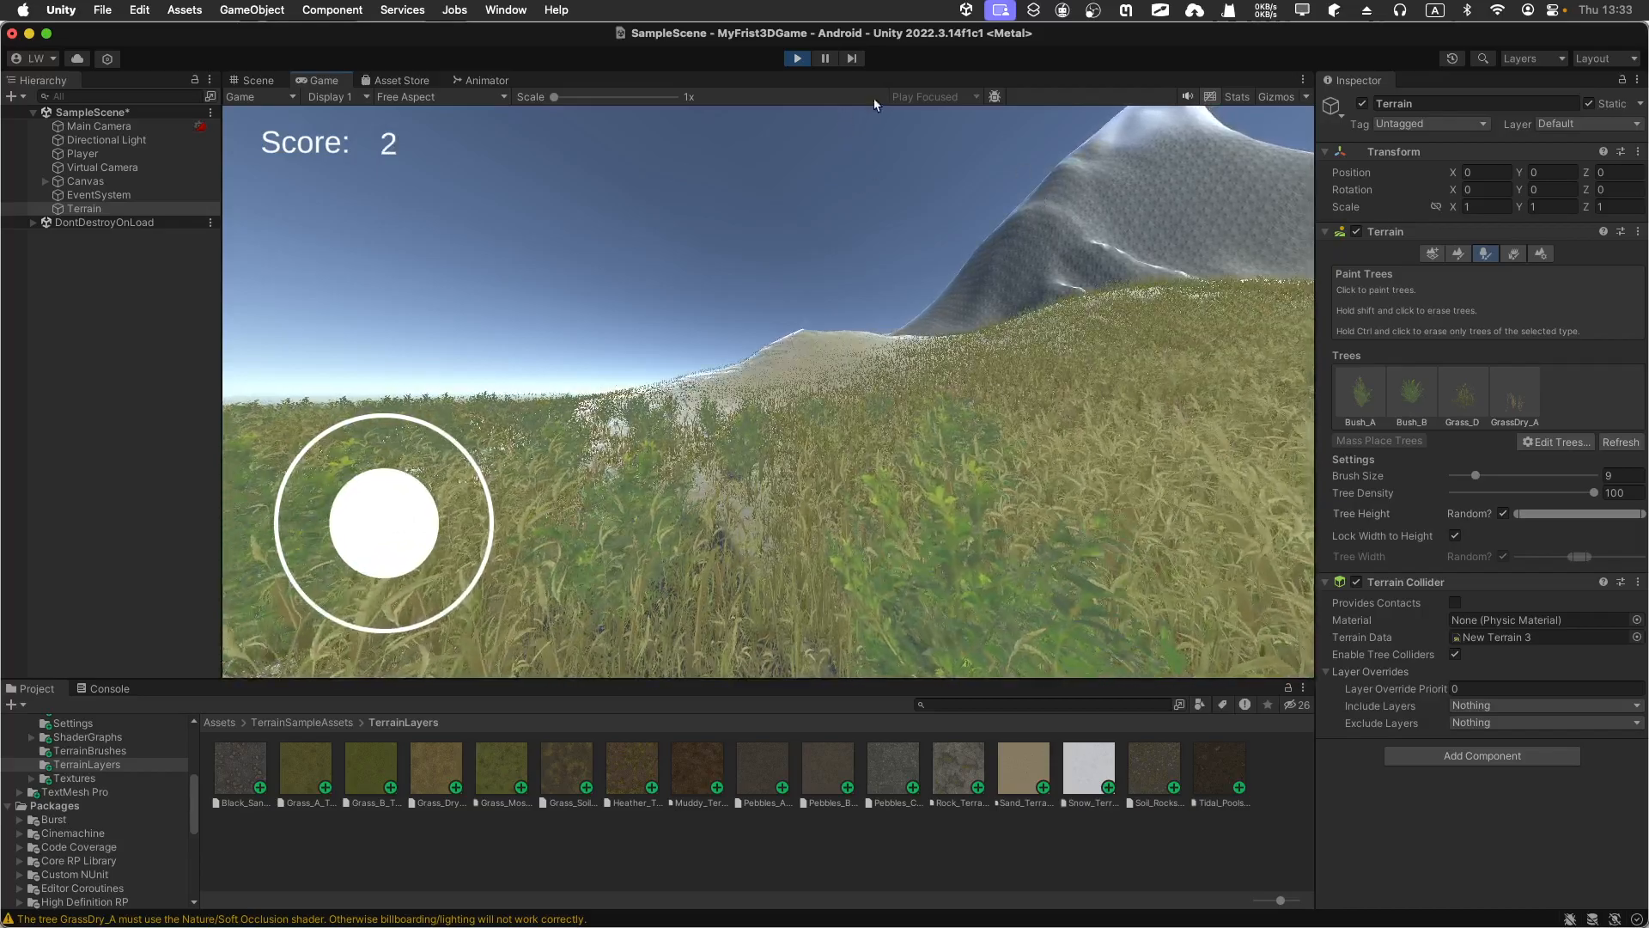
left_click(794, 60)
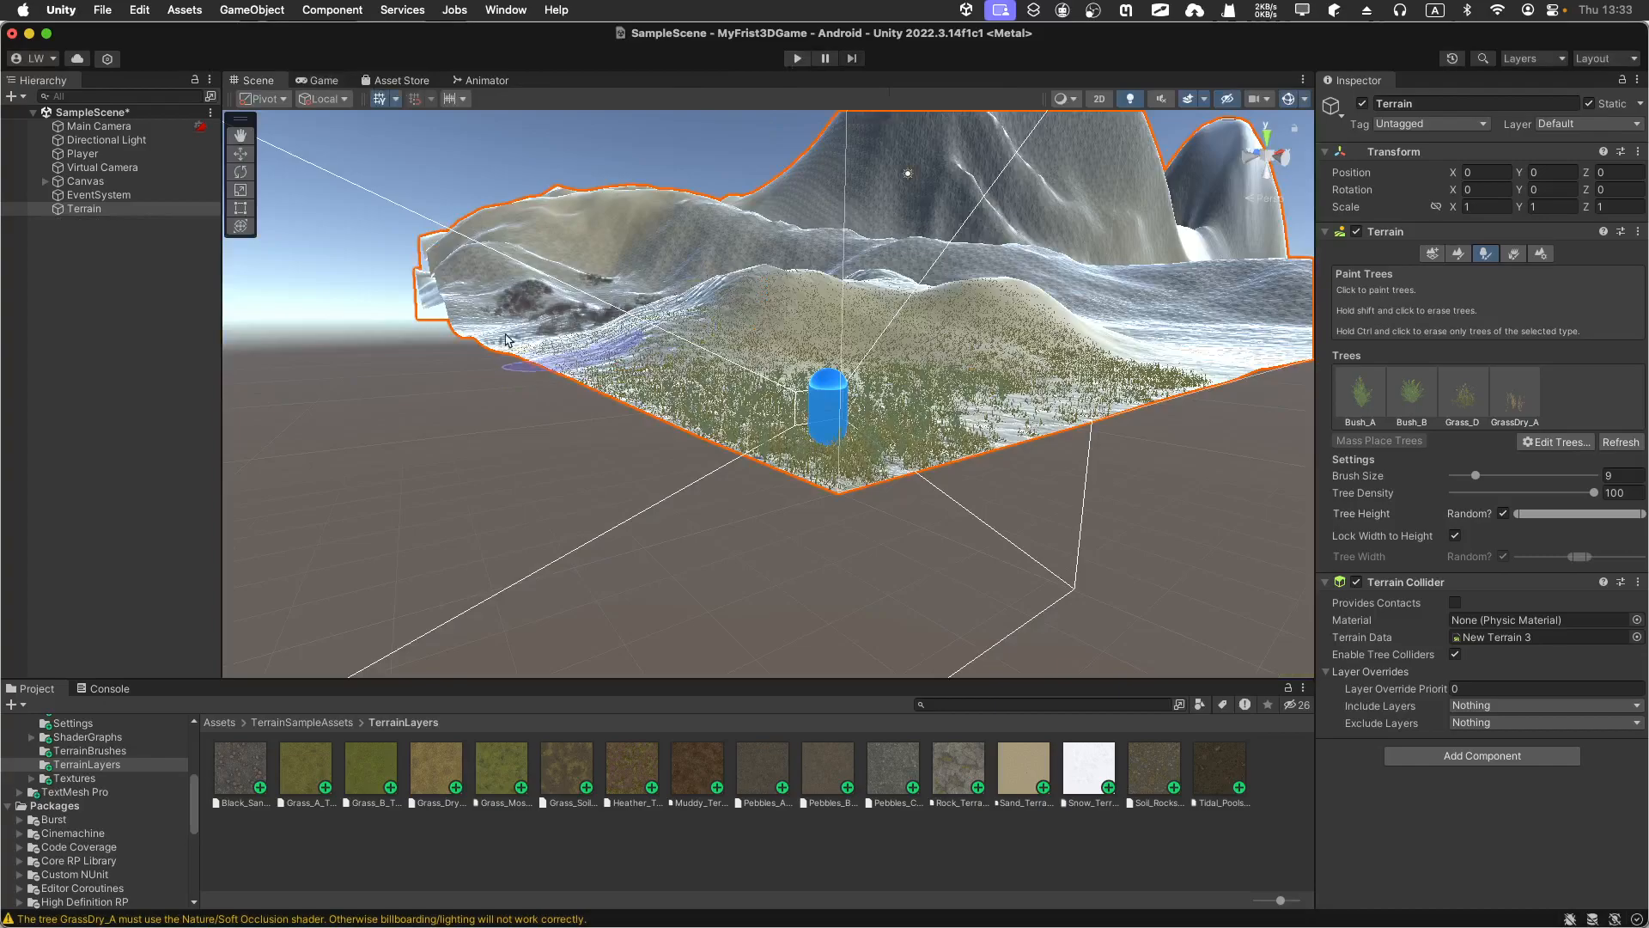
- Set the Player's scale to 0.1 on the X, Y and Z axes
left_click(103, 153)
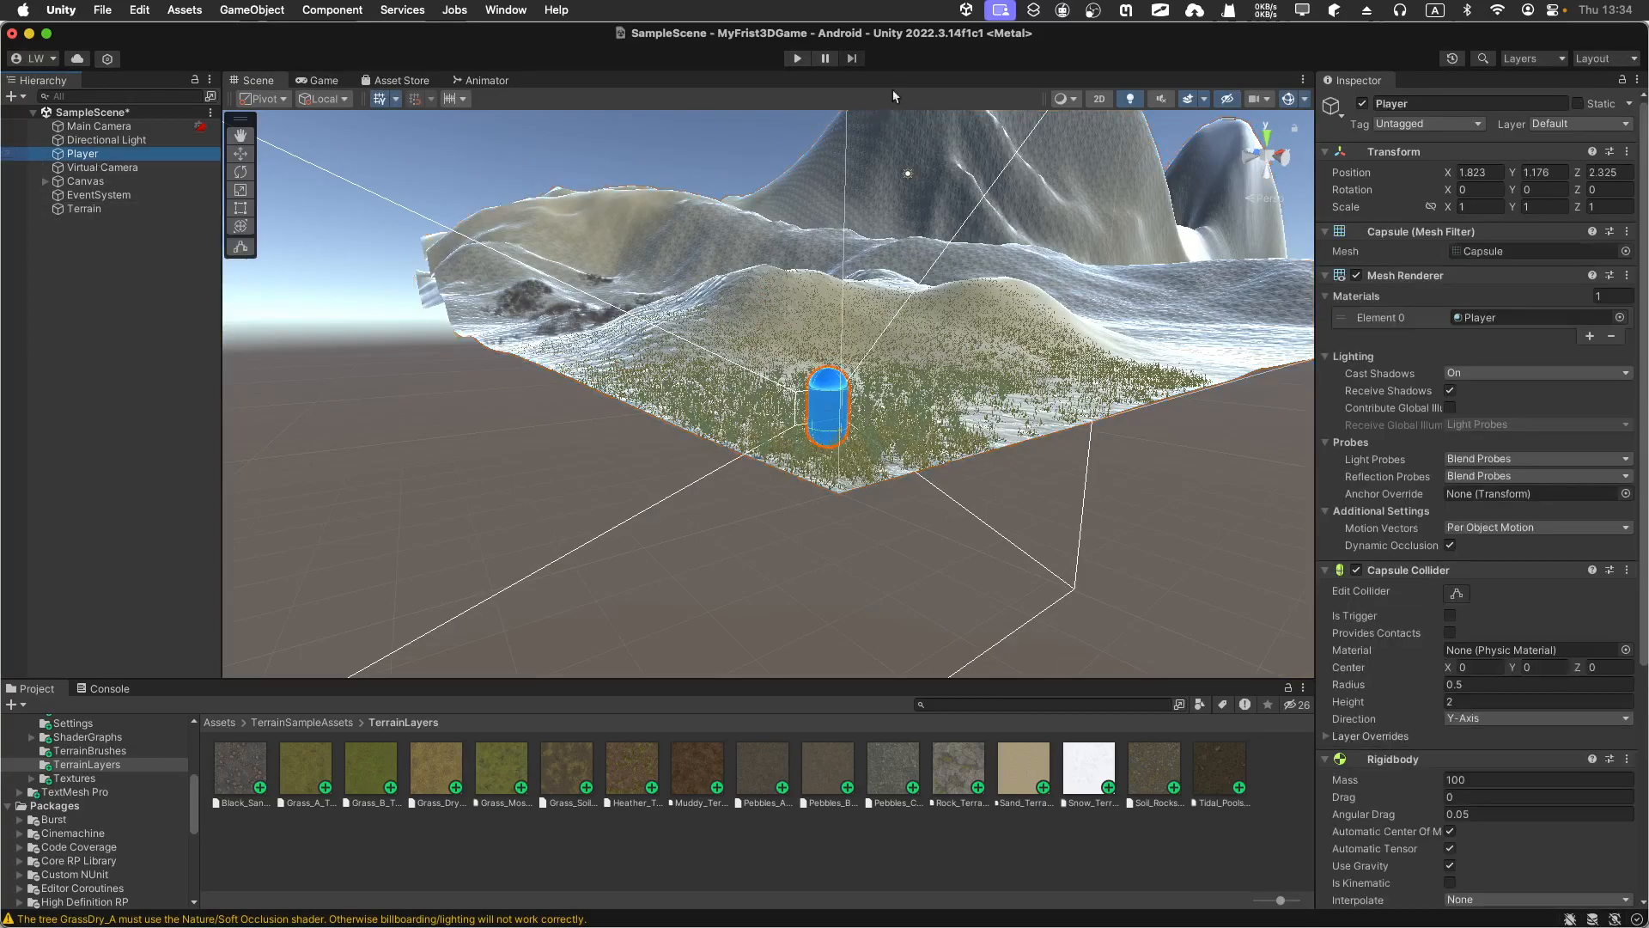
left_click(1470, 206)
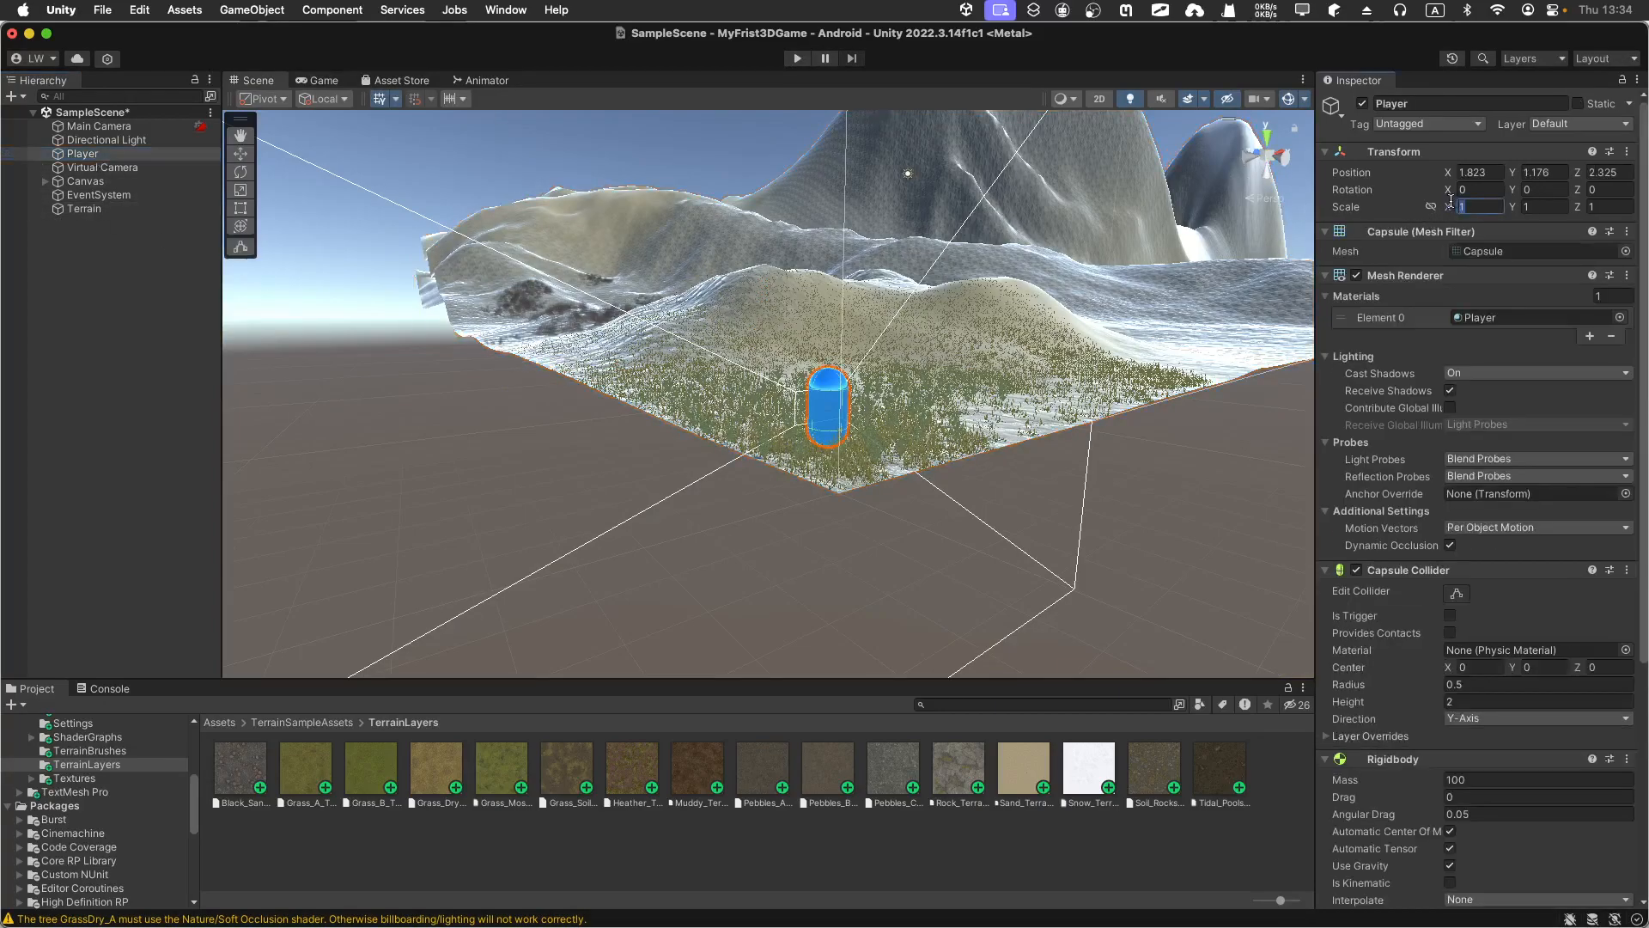
type("0.1")
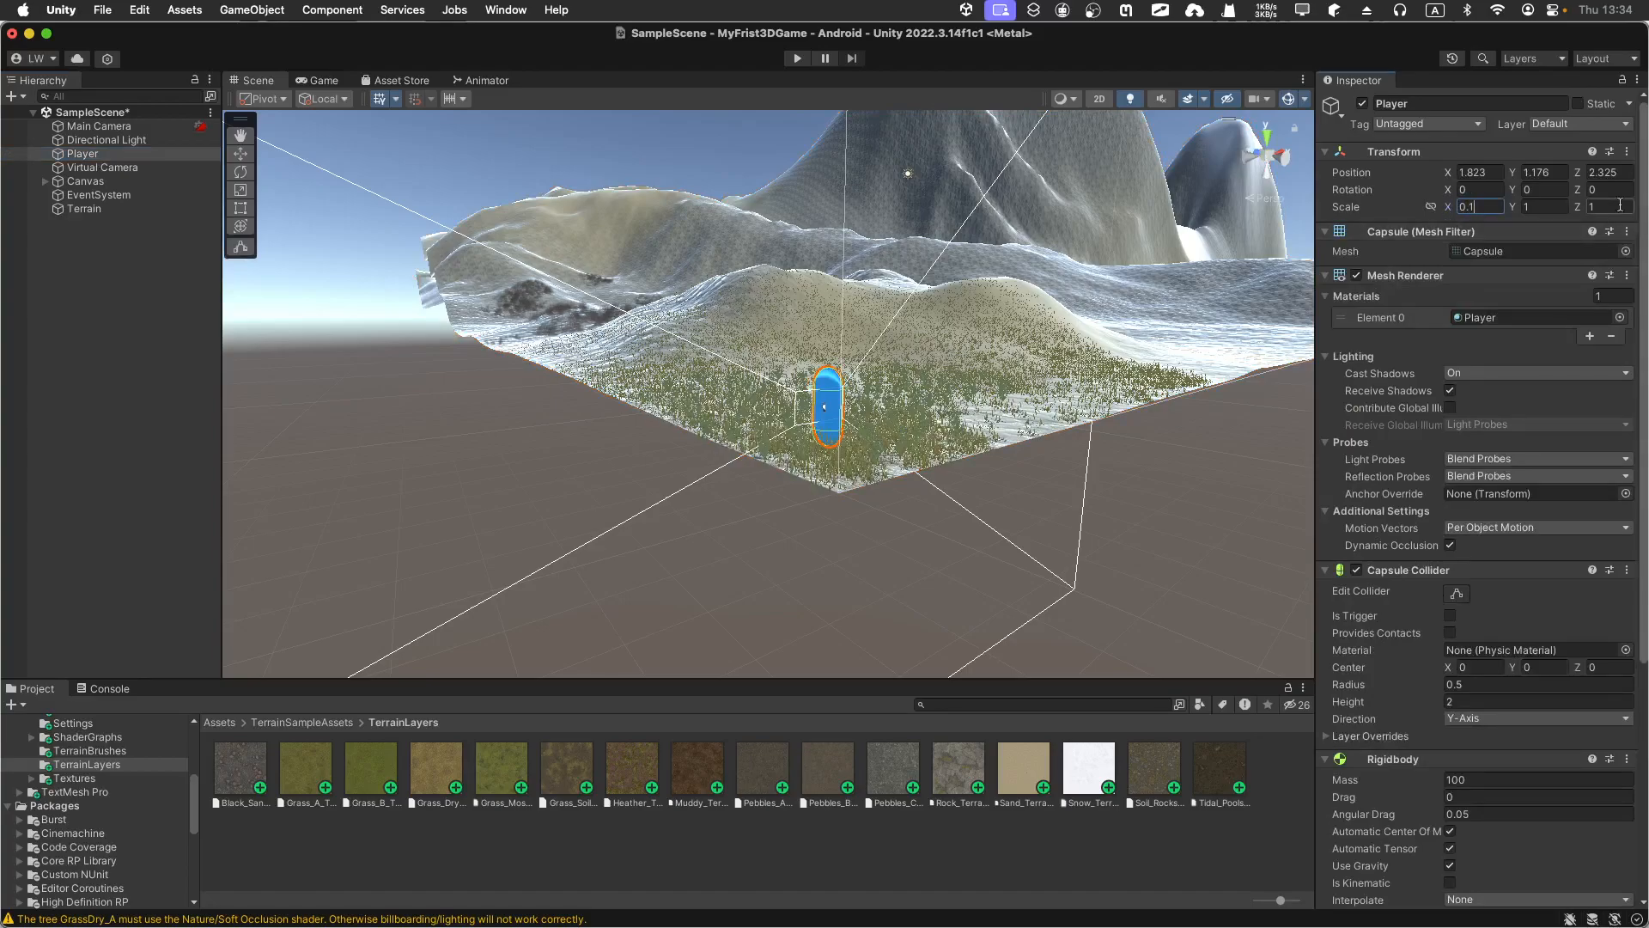
type("0.1")
key("Tab")
type("0.1")
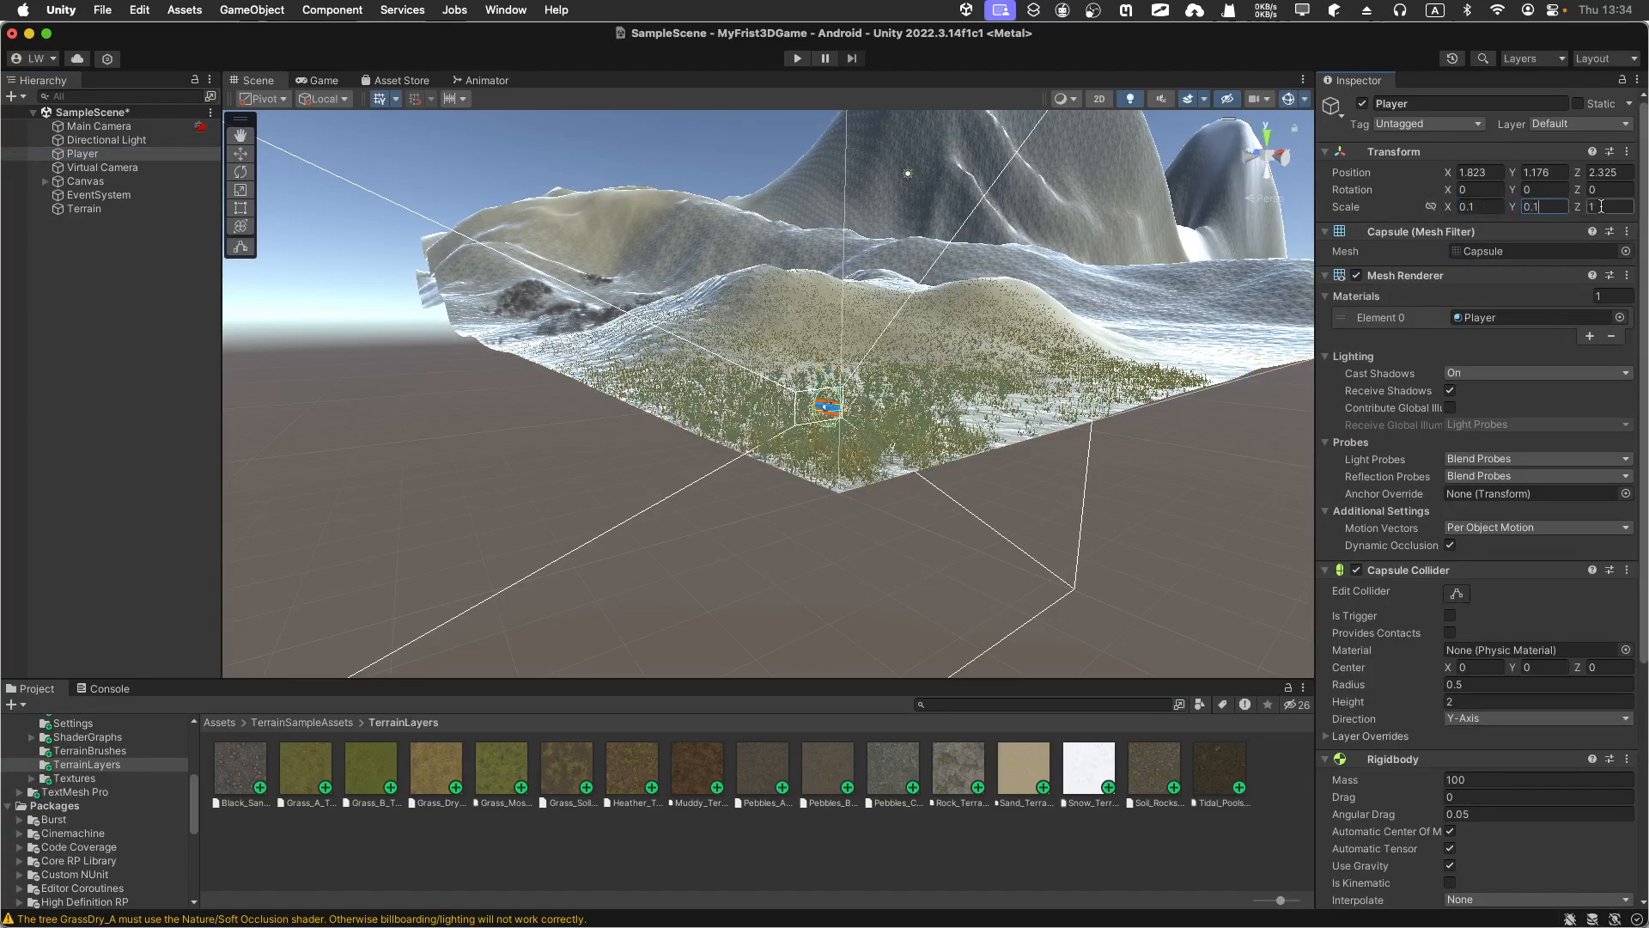
- Run the game with the shrunken player, walk it through the tall grass, and stop the game
left_click(797, 58)
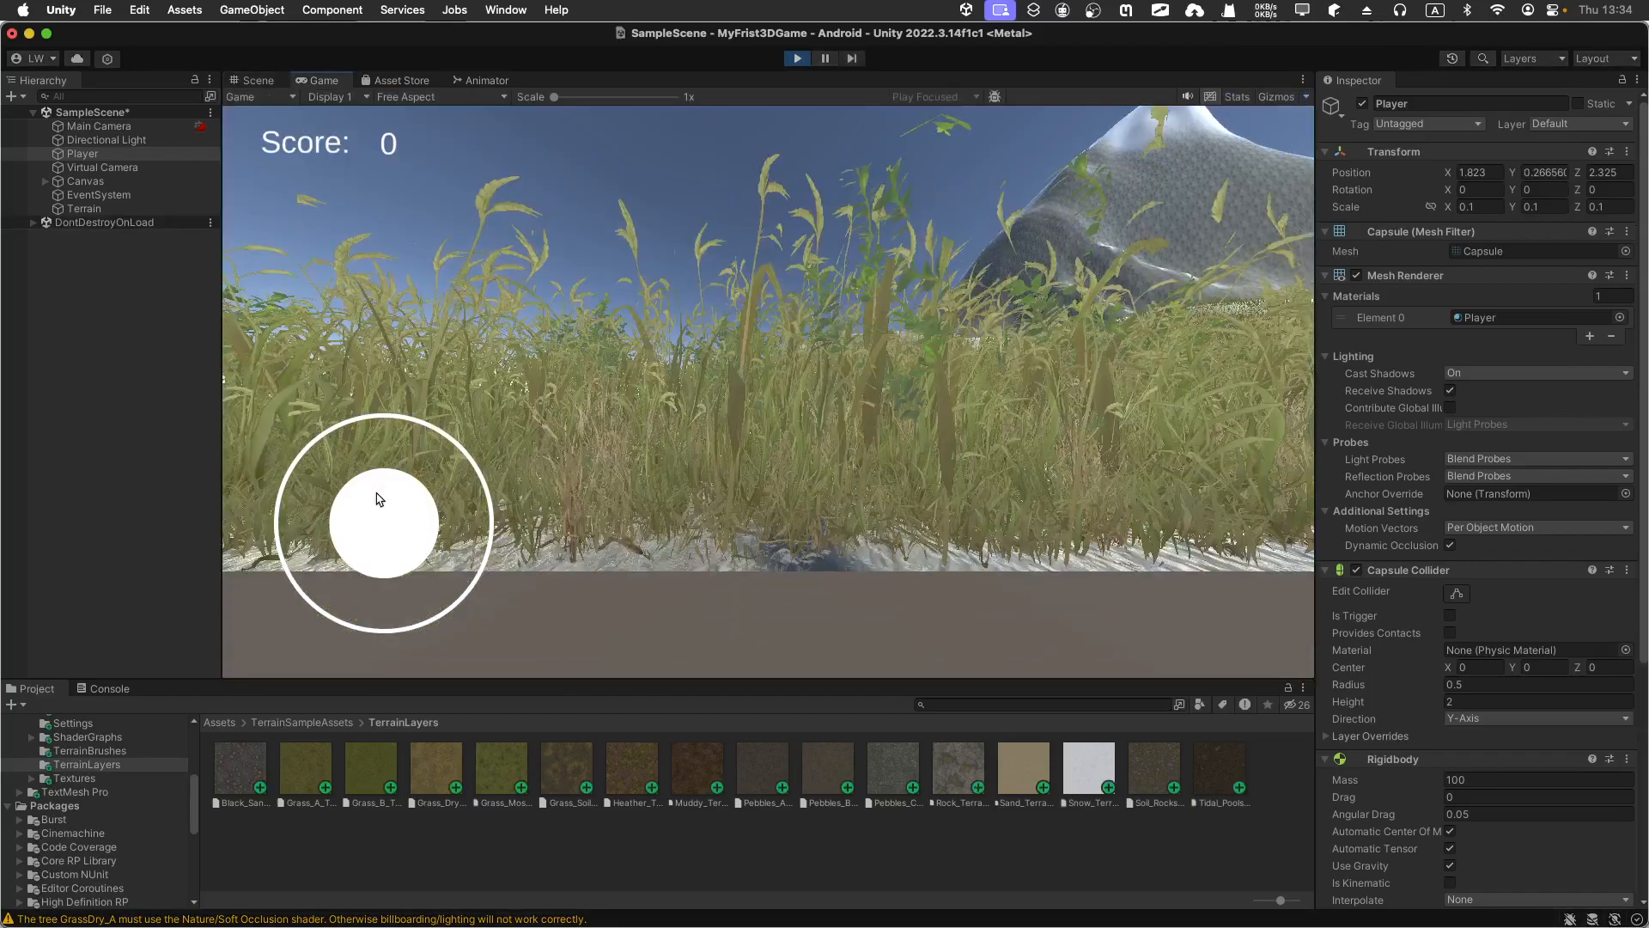
left_click_drag(384, 523, 532, 418)
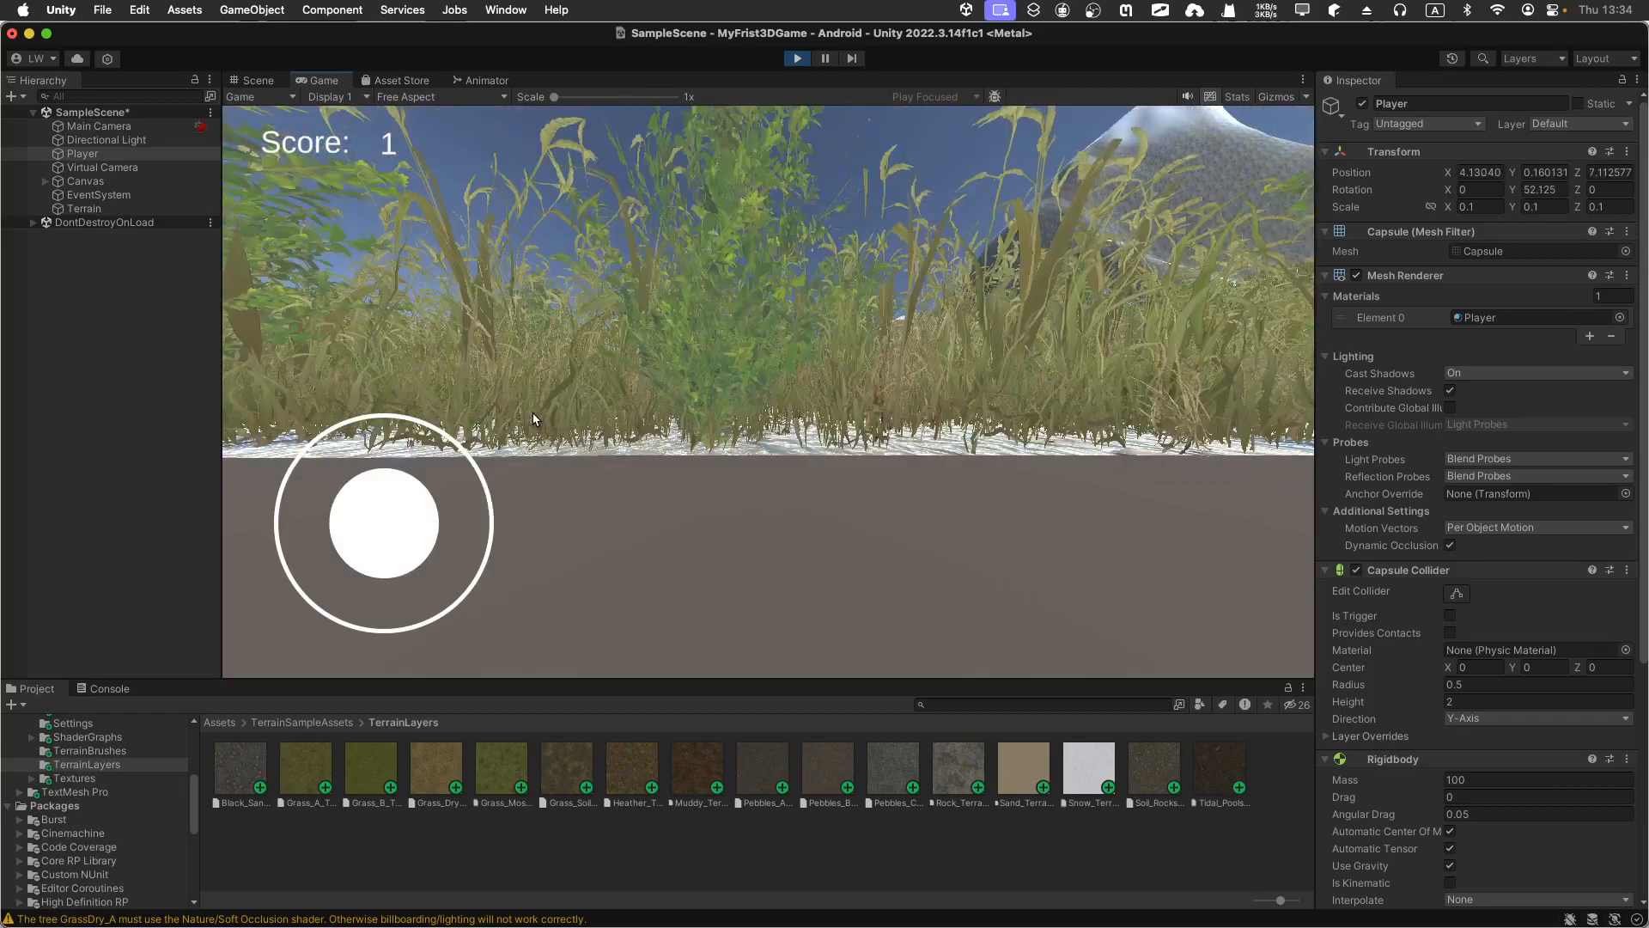
left_click(802, 60)
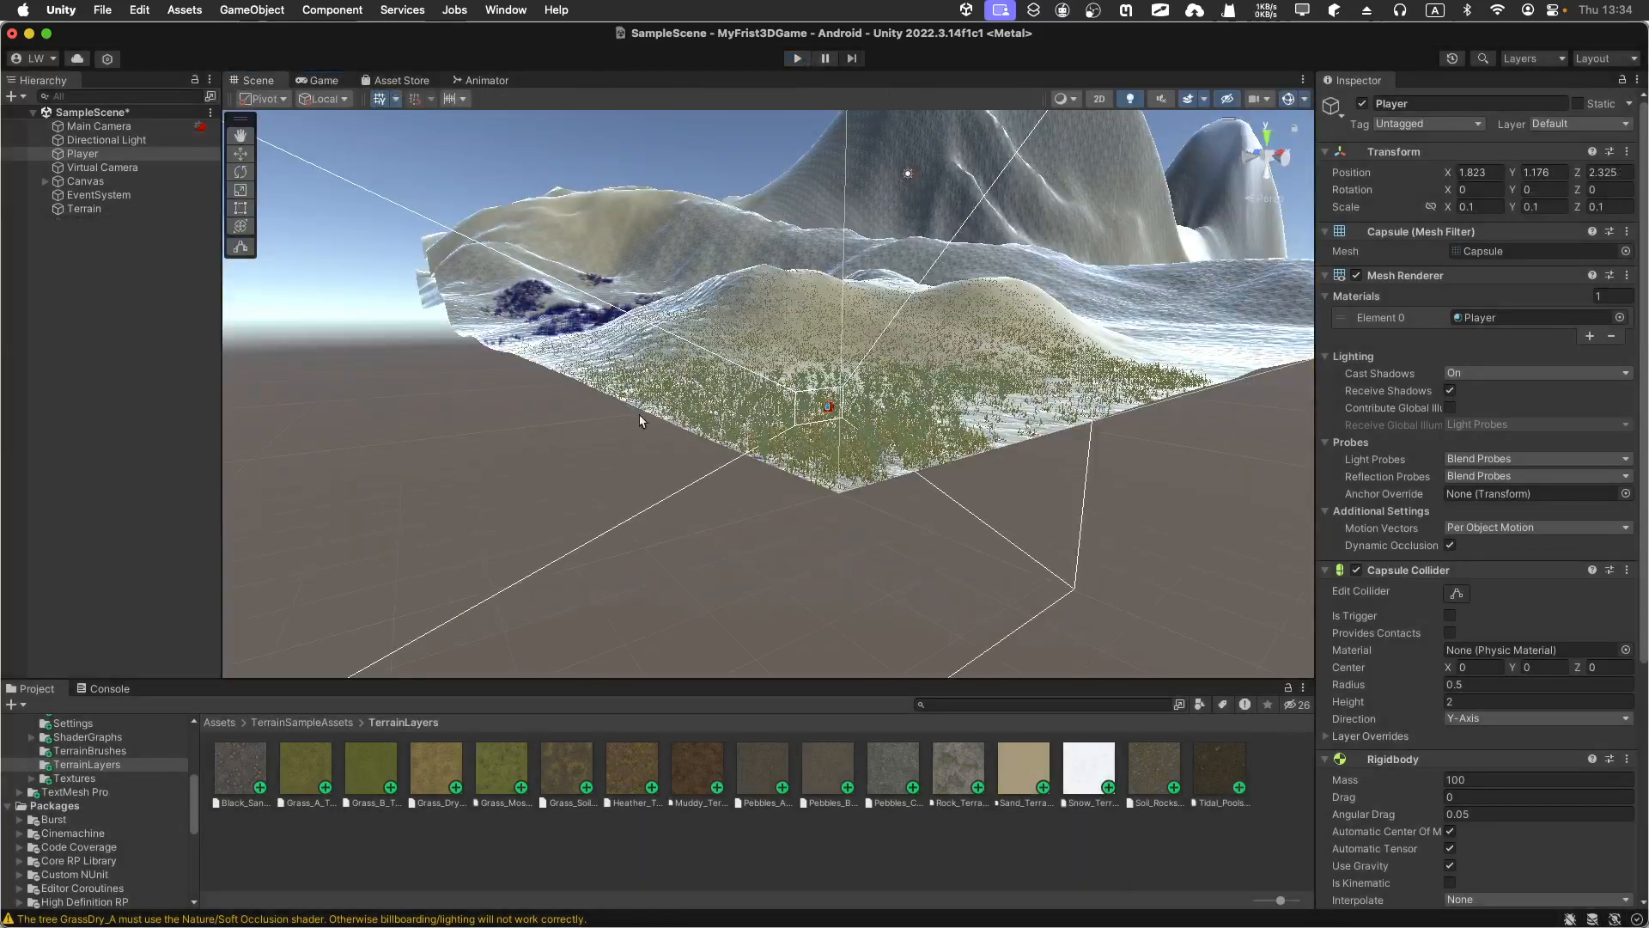
- Frame the Player in the scene and undo its X, Y and Z scale changes
double_click(82, 154)
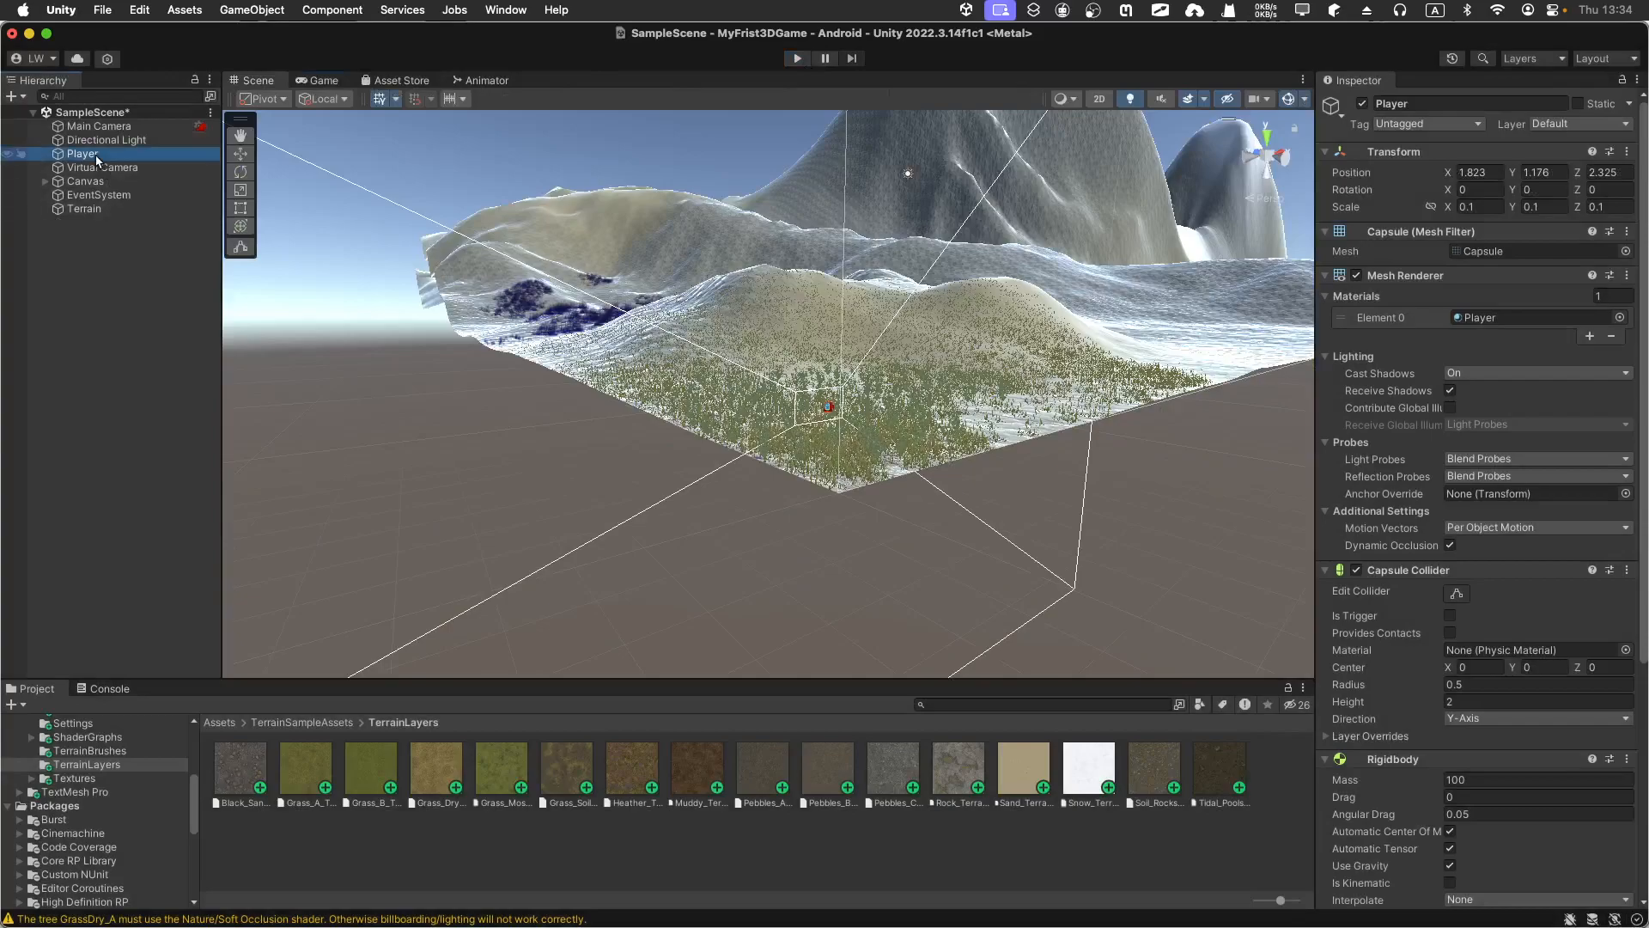
scroll(571, 375, "down", 5)
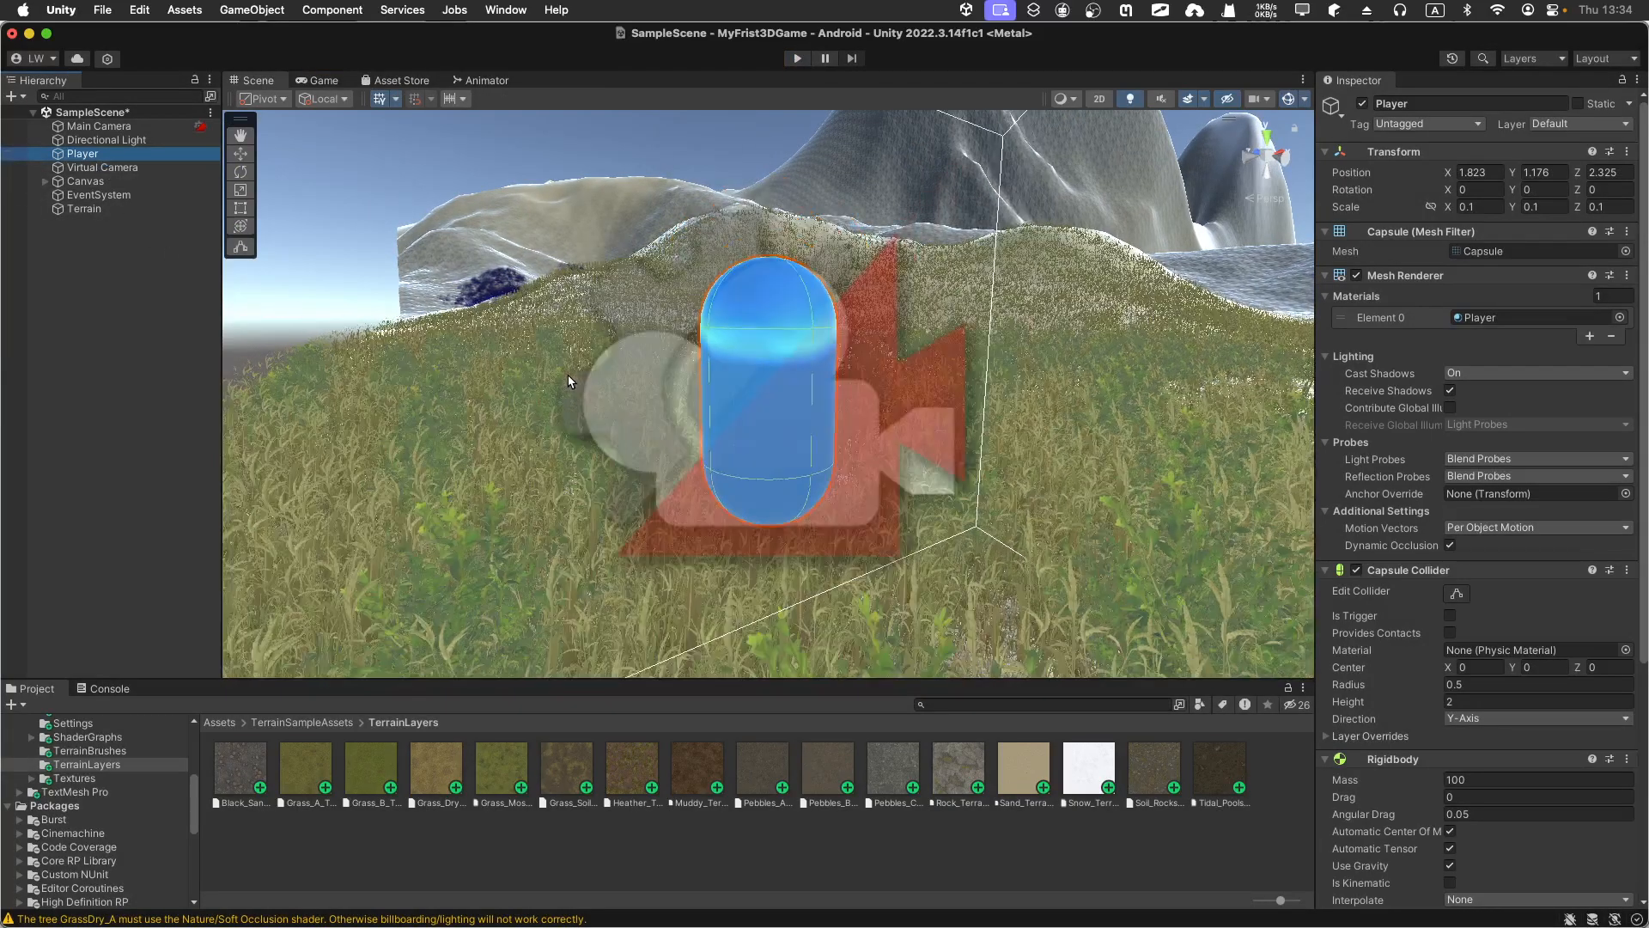
scroll(579, 328, "down", 5)
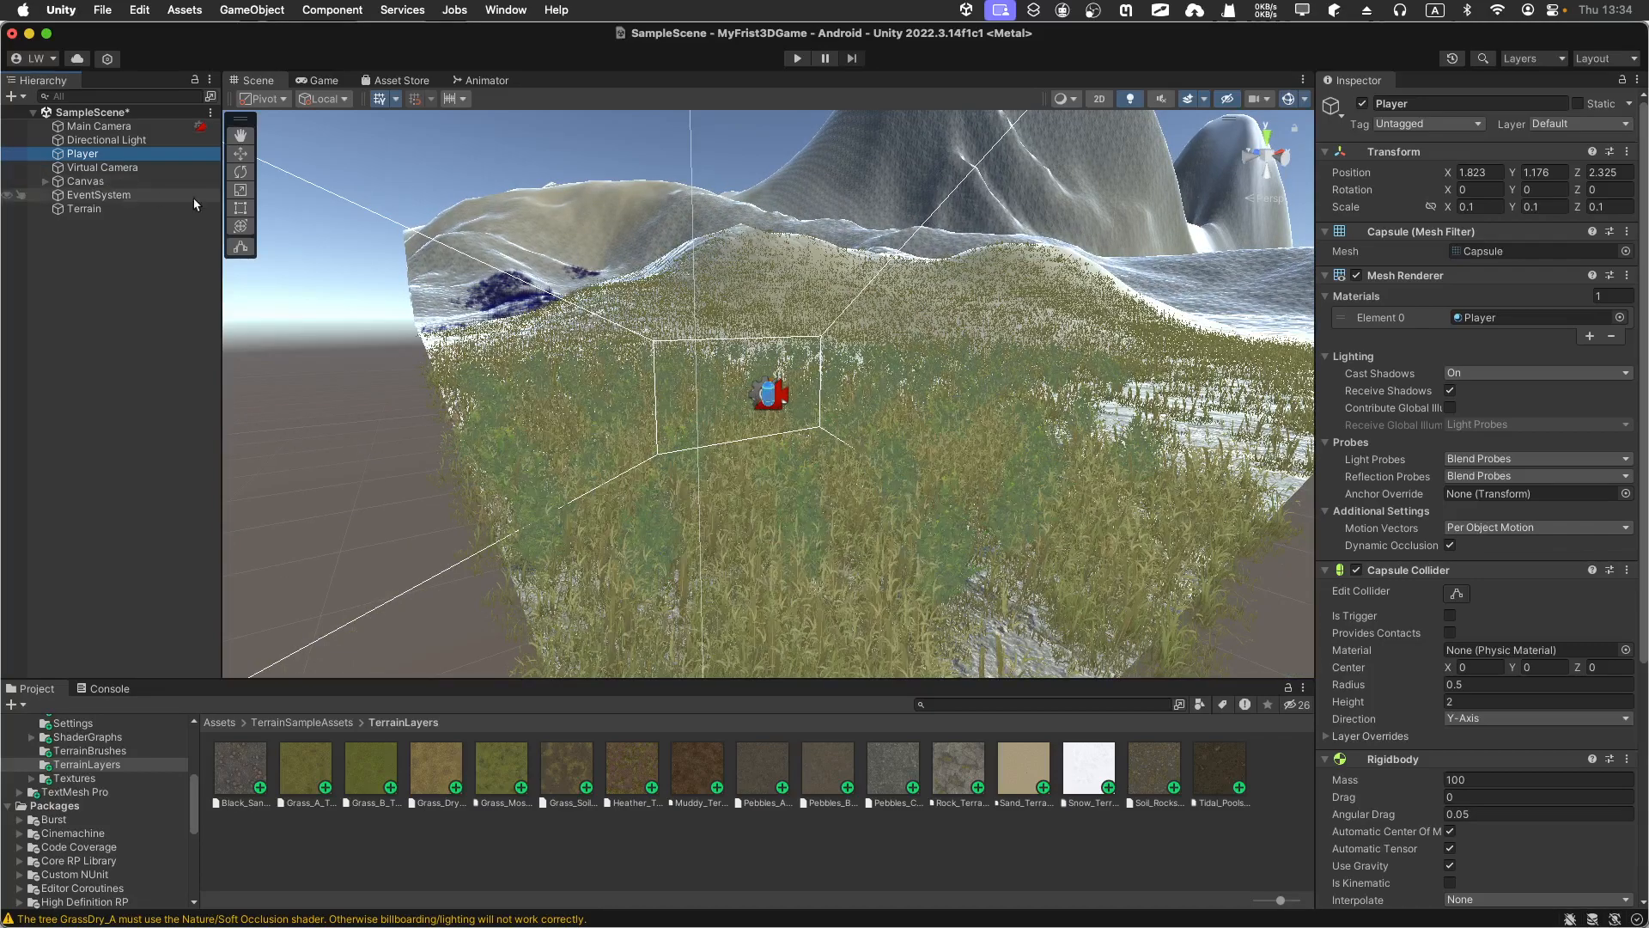
key("super+z")
key("super+z")
key("super+z")
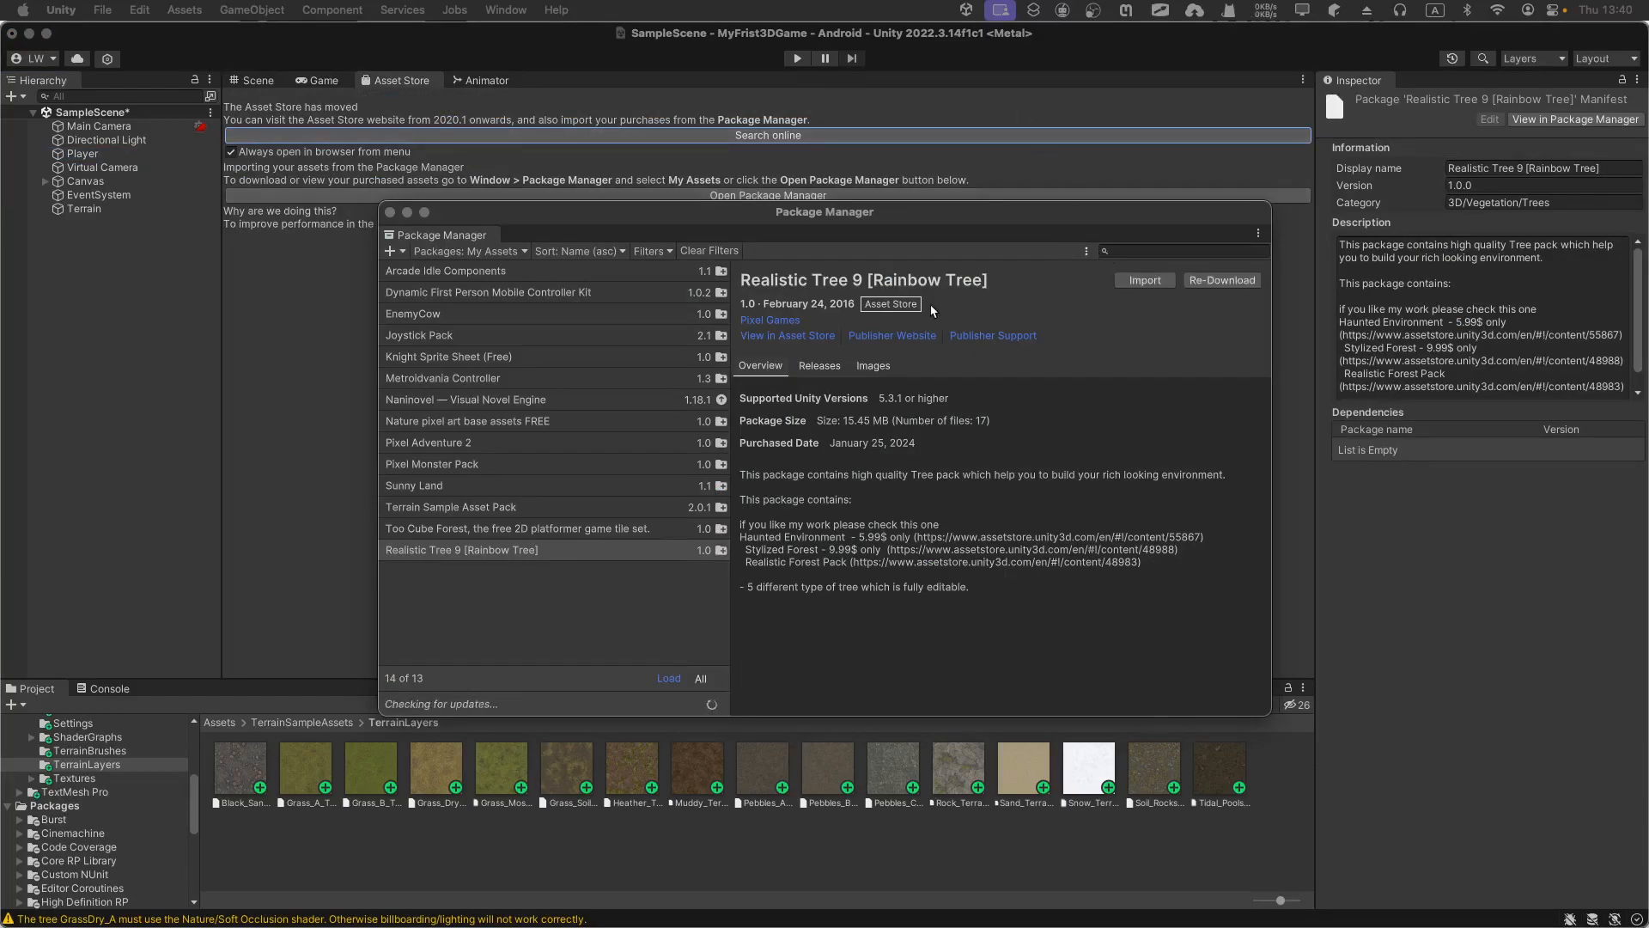
- Import all files of the Realistic Tree 9 [Rainbow Tree] package and close the Package Manager
left_click(1132, 284)
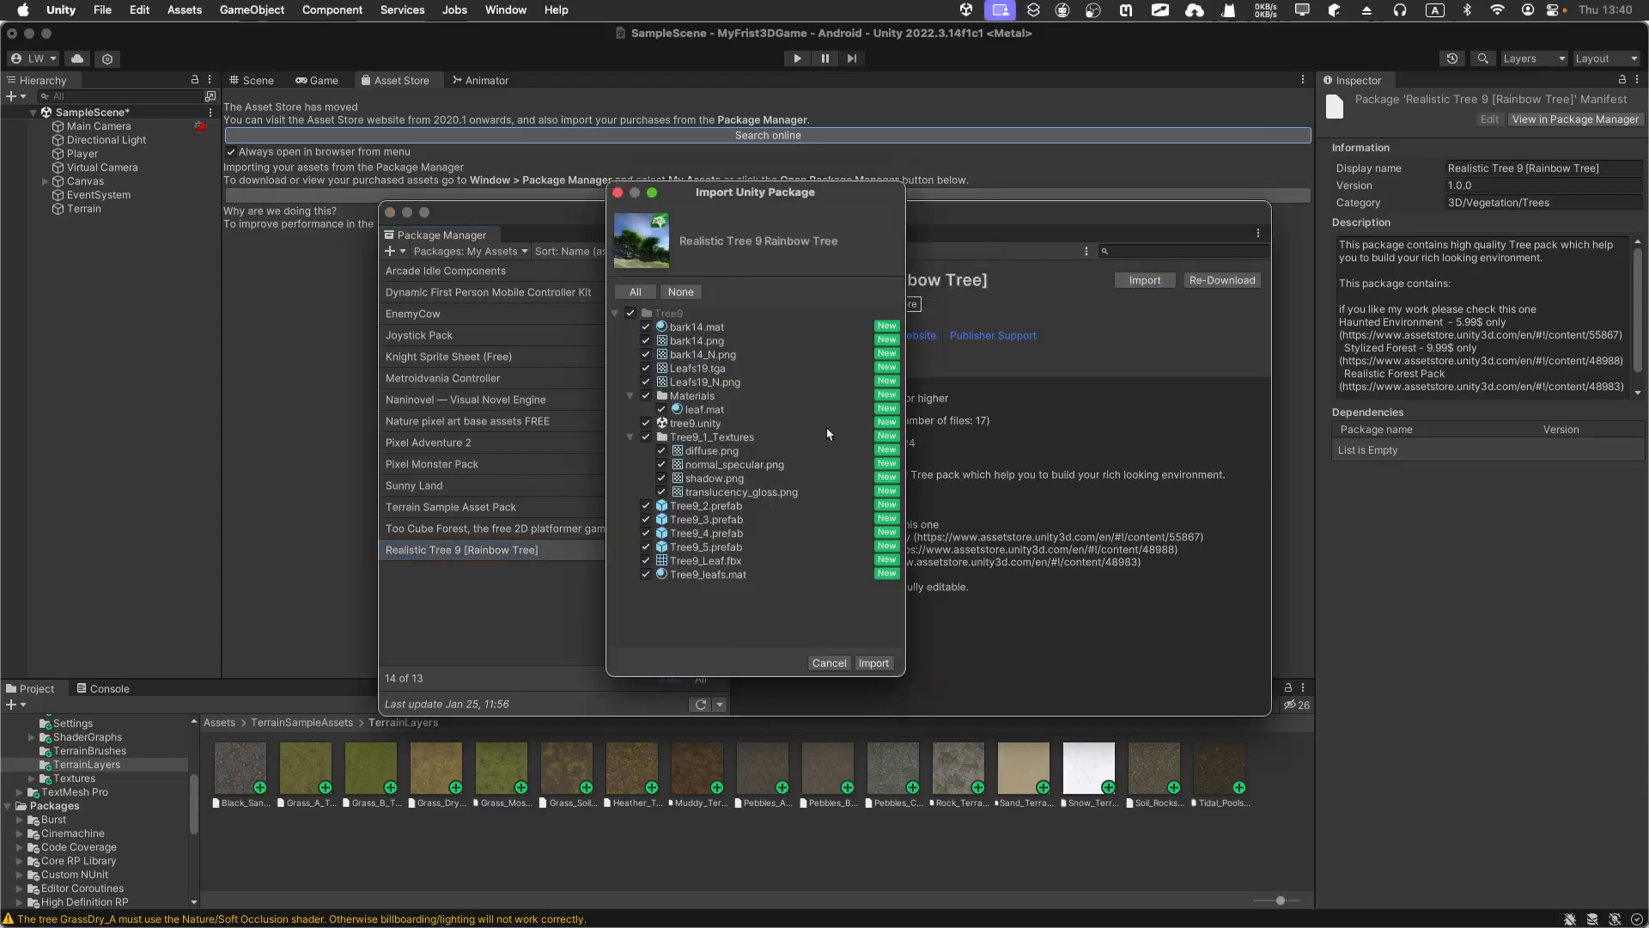
left_click(873, 664)
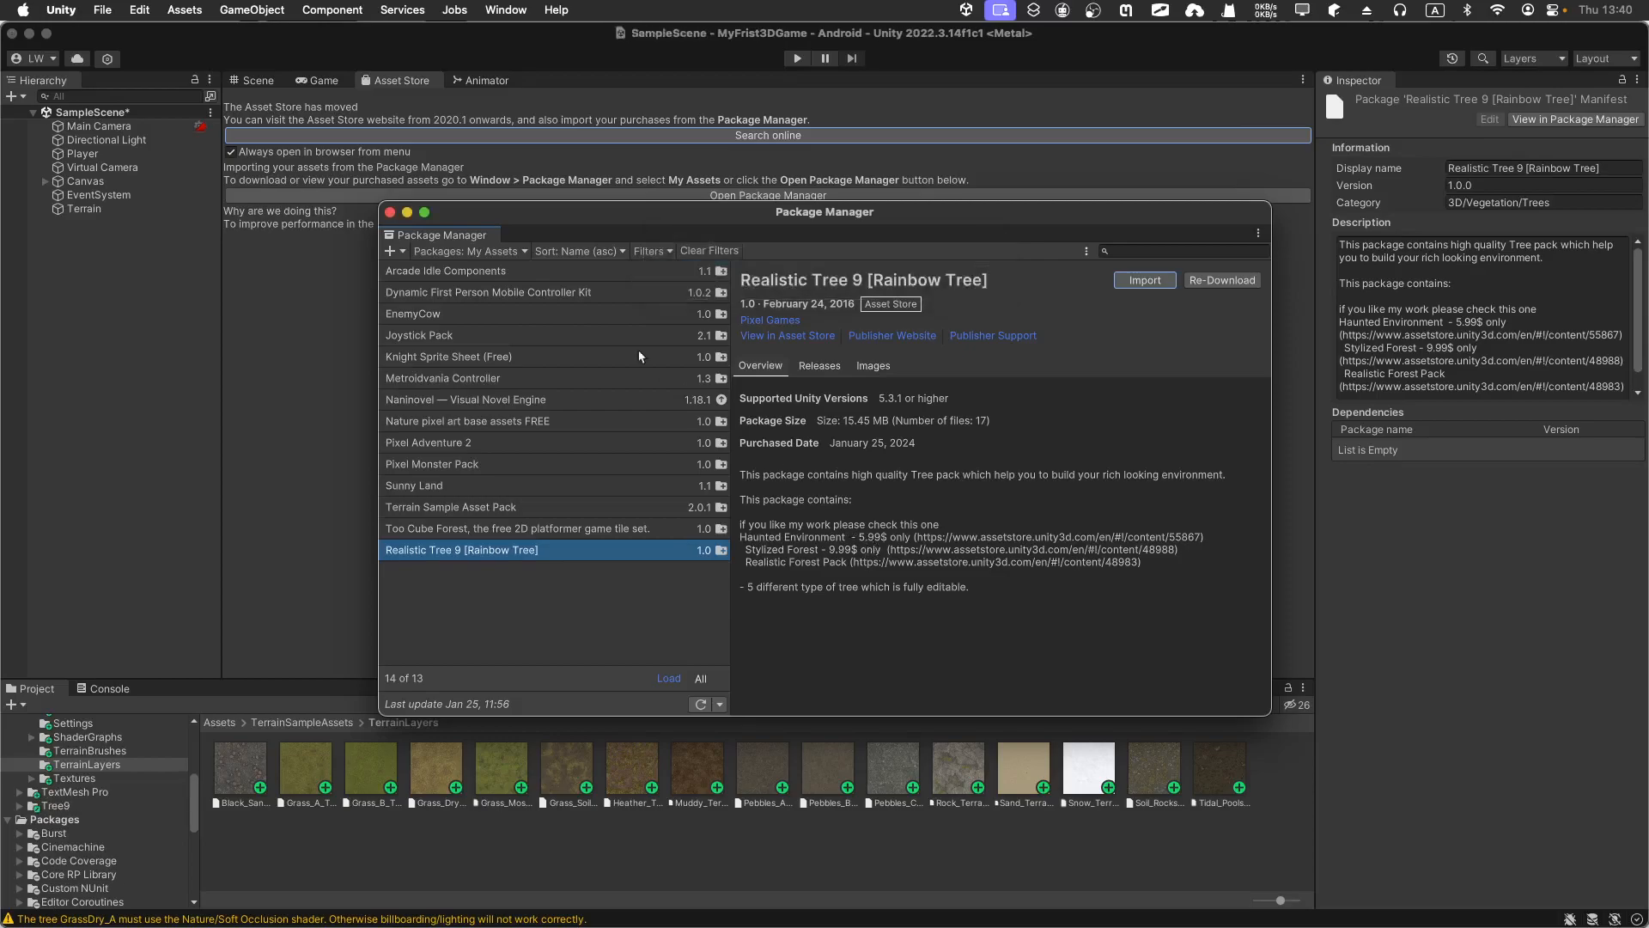
left_click(390, 213)
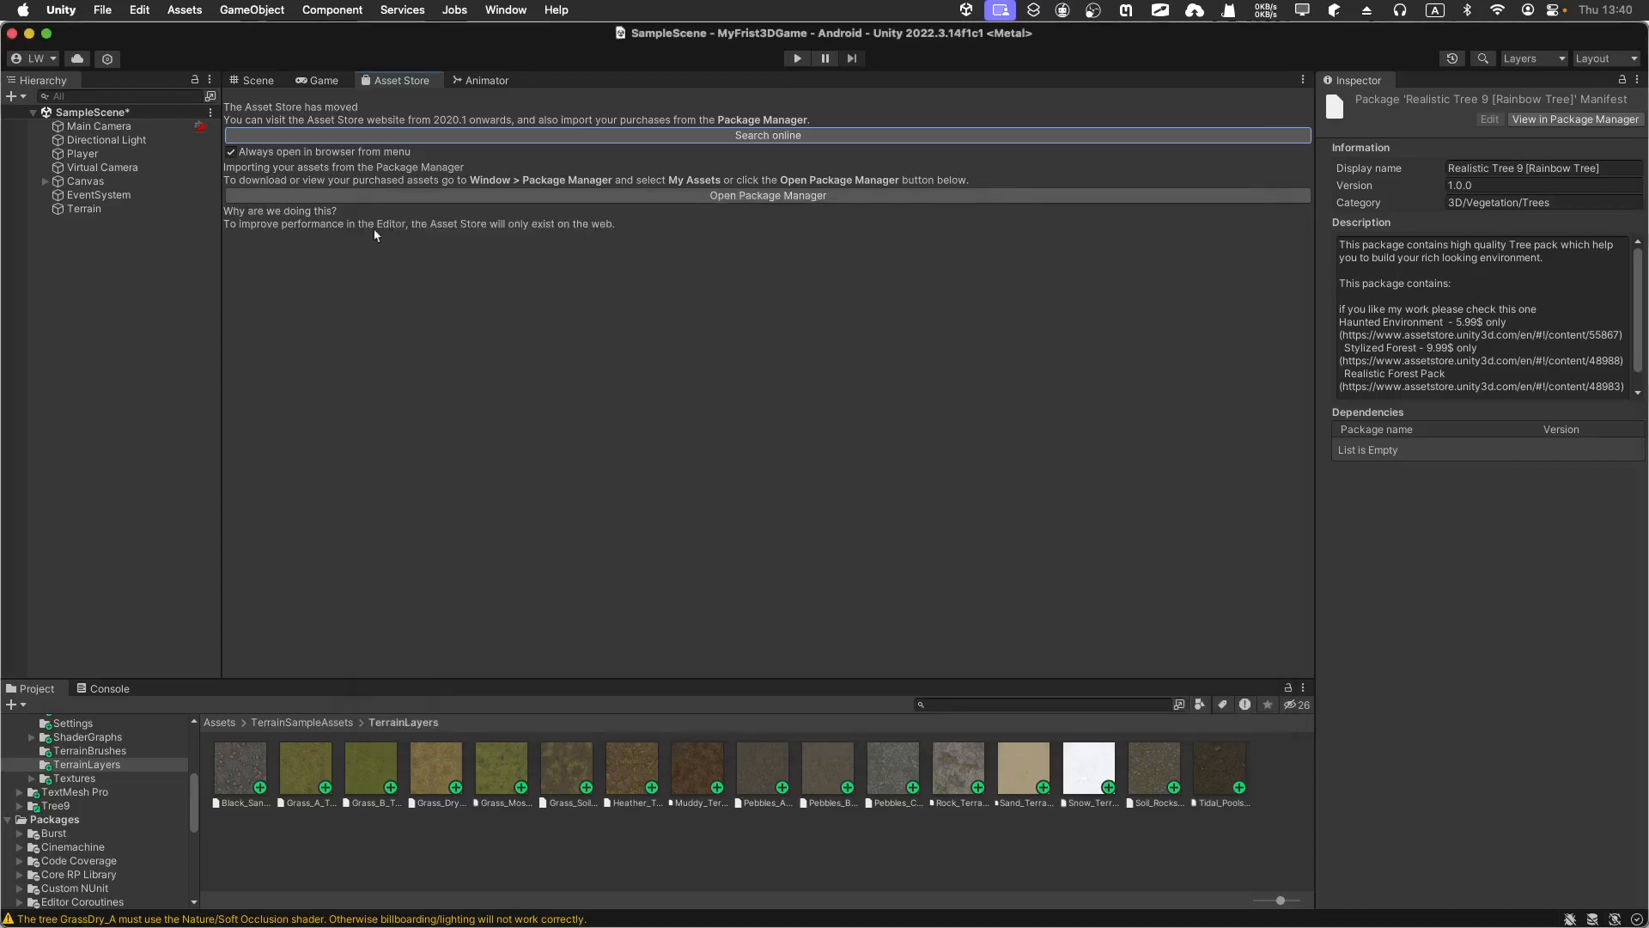
- Add the Tree9_3 prefab to the Terrain's paintable trees
left_click(144, 250)
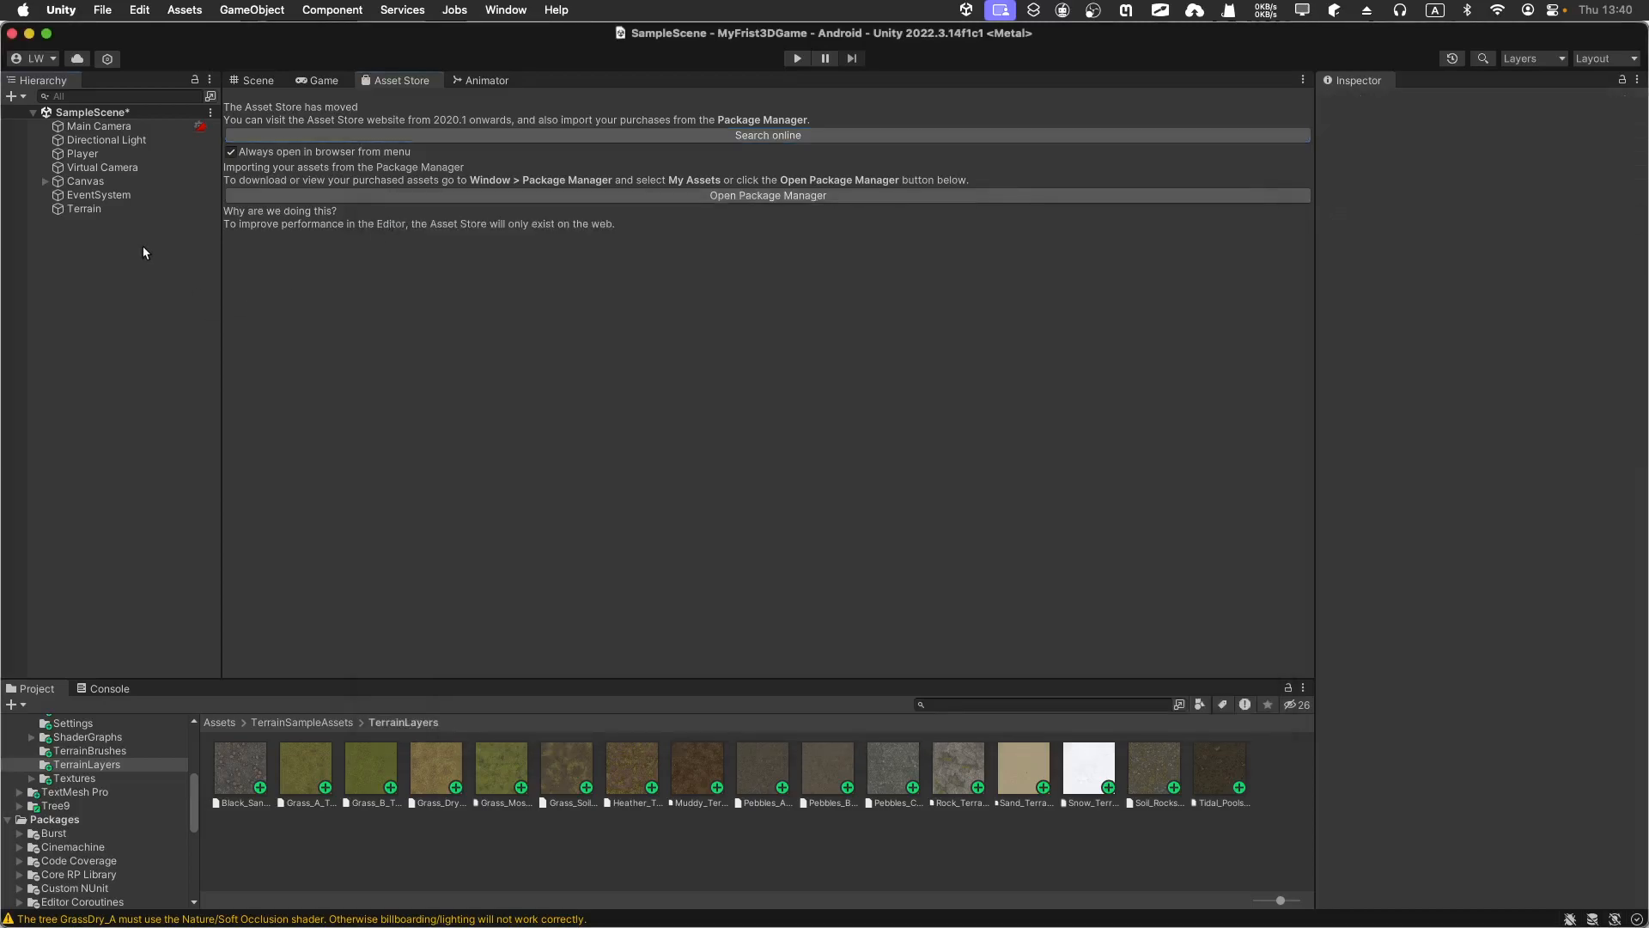
left_click(100, 210)
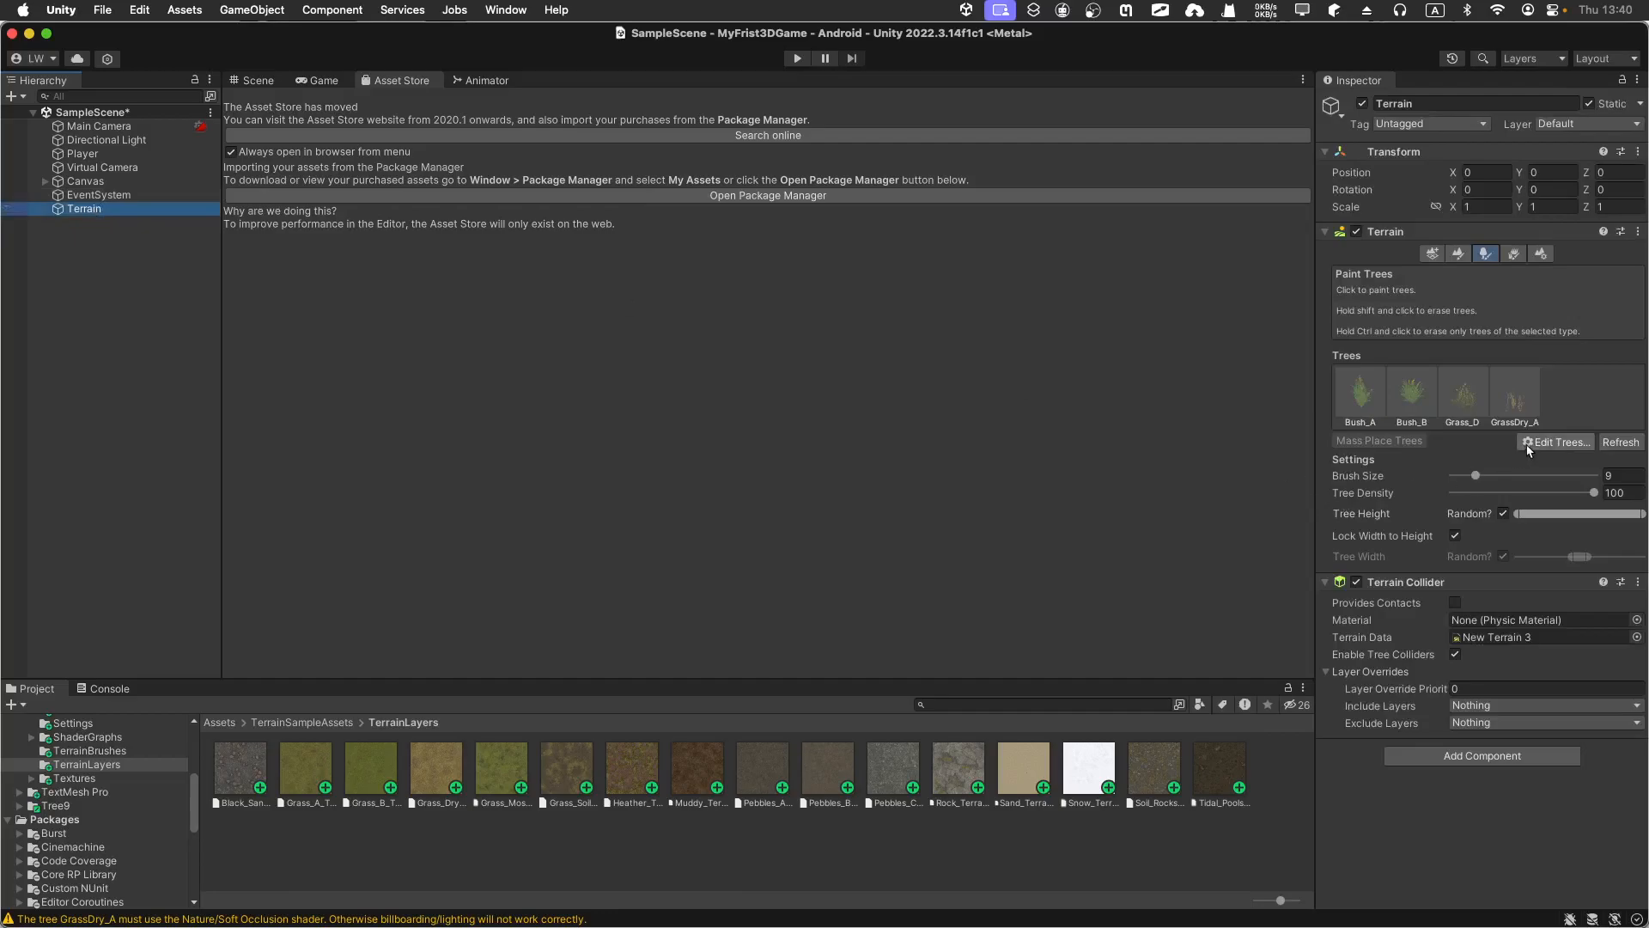
left_click(1522, 446)
left_click(1533, 453)
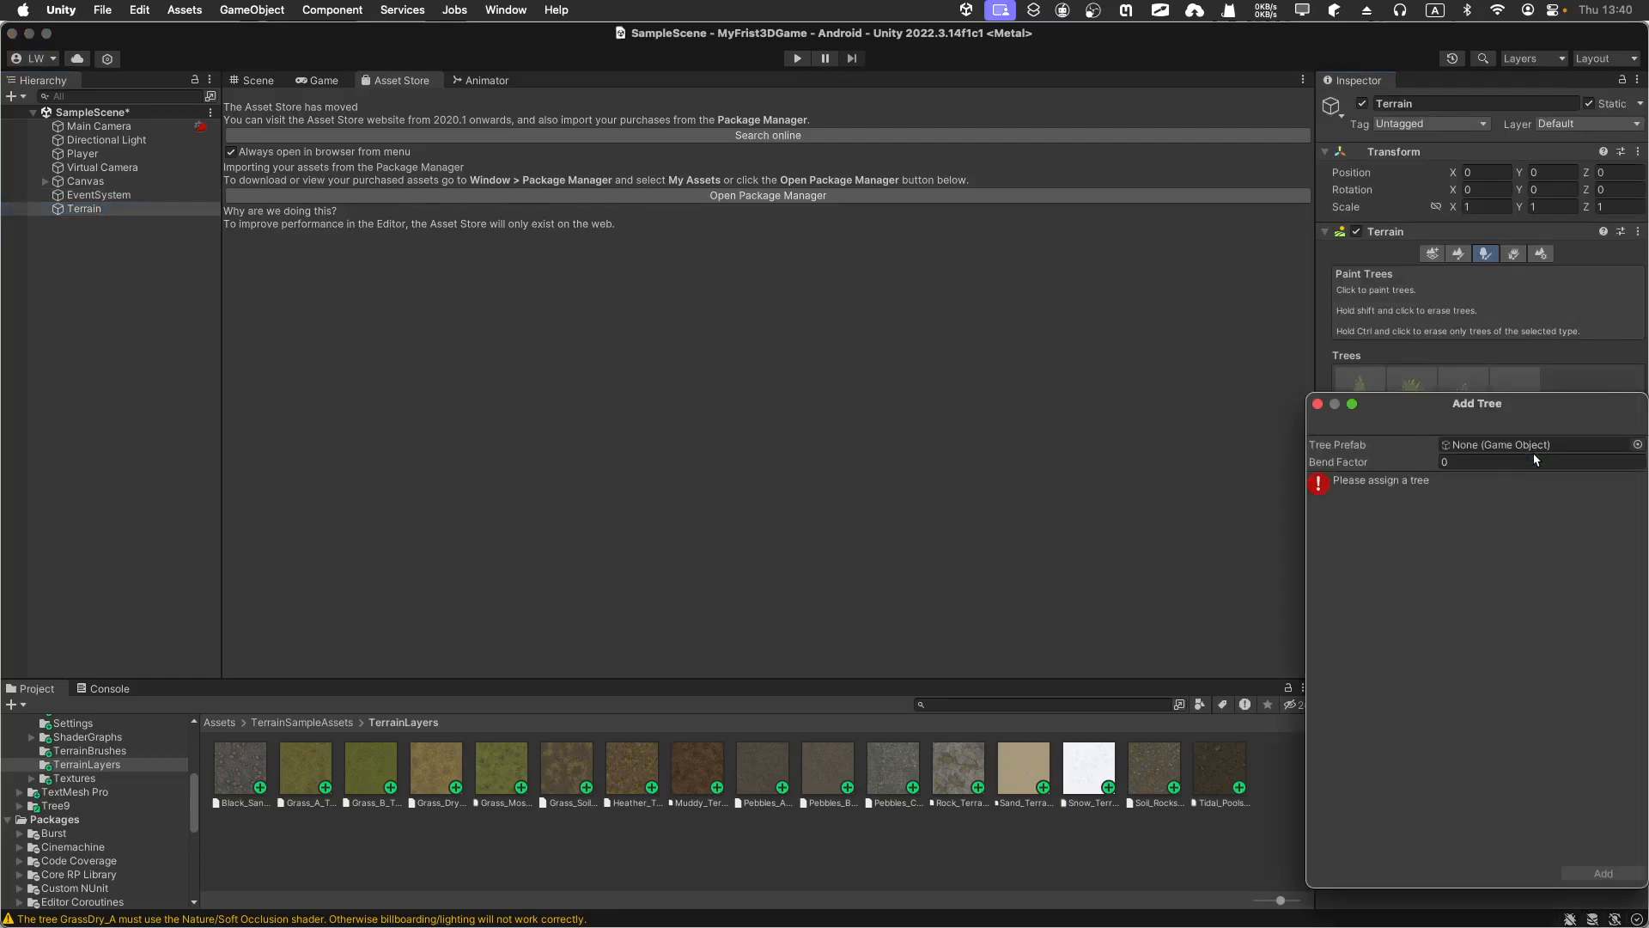
left_click(1638, 445)
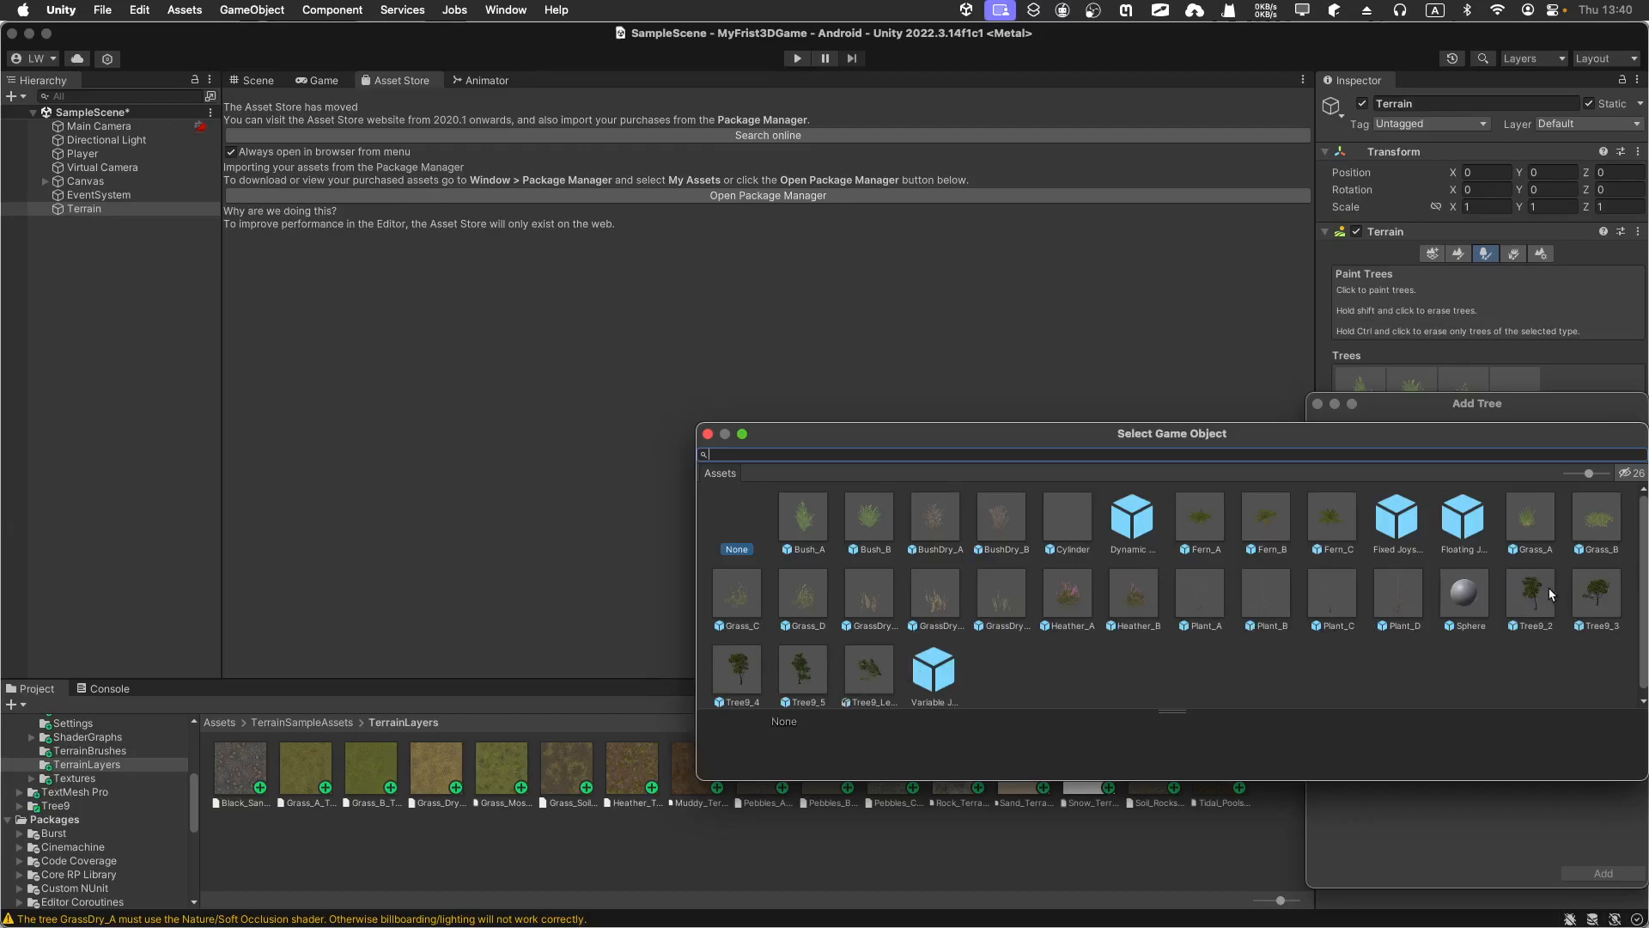
left_click(1580, 597)
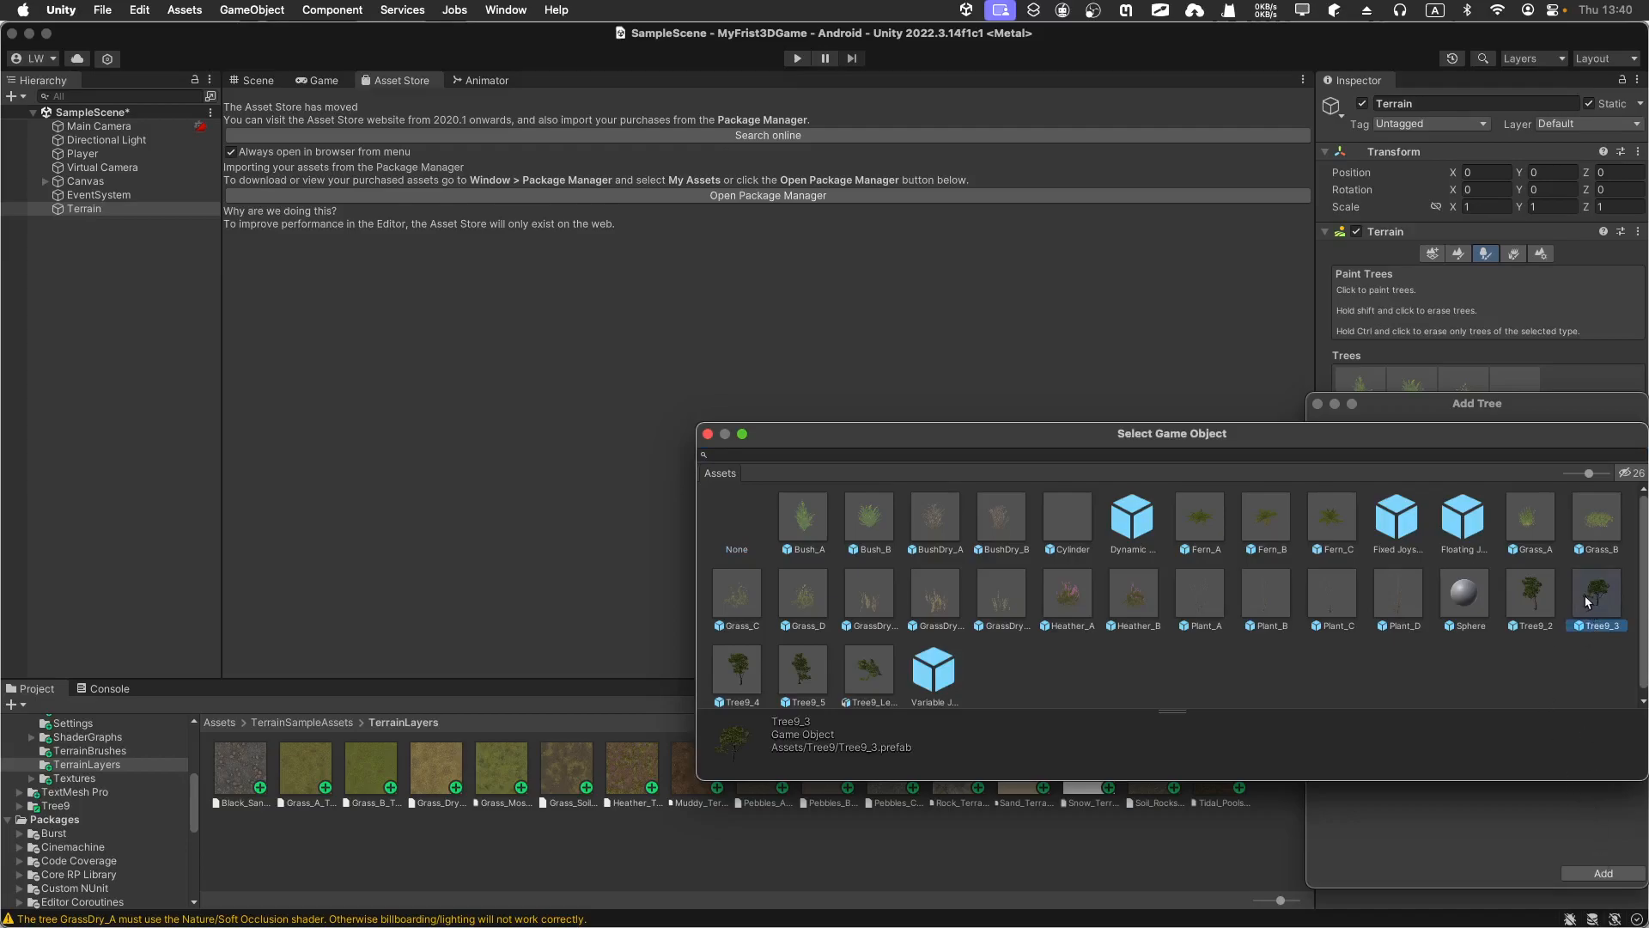
double_click(1585, 595)
left_click(1589, 875)
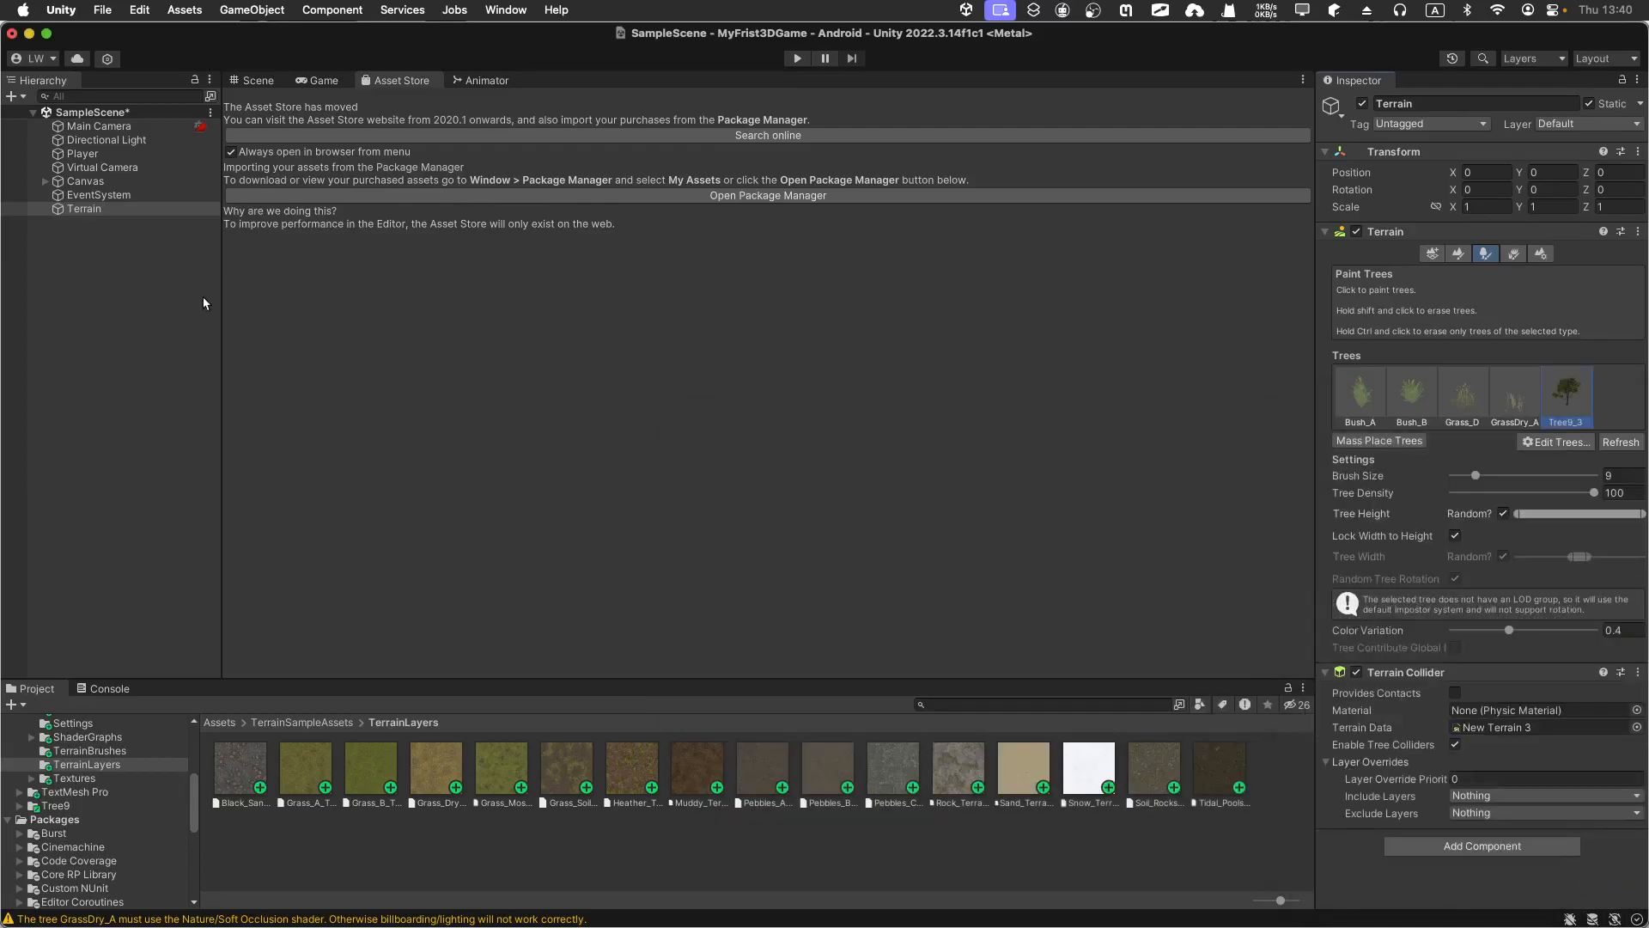
- Try painting Tree9_3 trees on the terrain behind the player with a brush size of 37, and undo the stroke
left_click(249, 83)
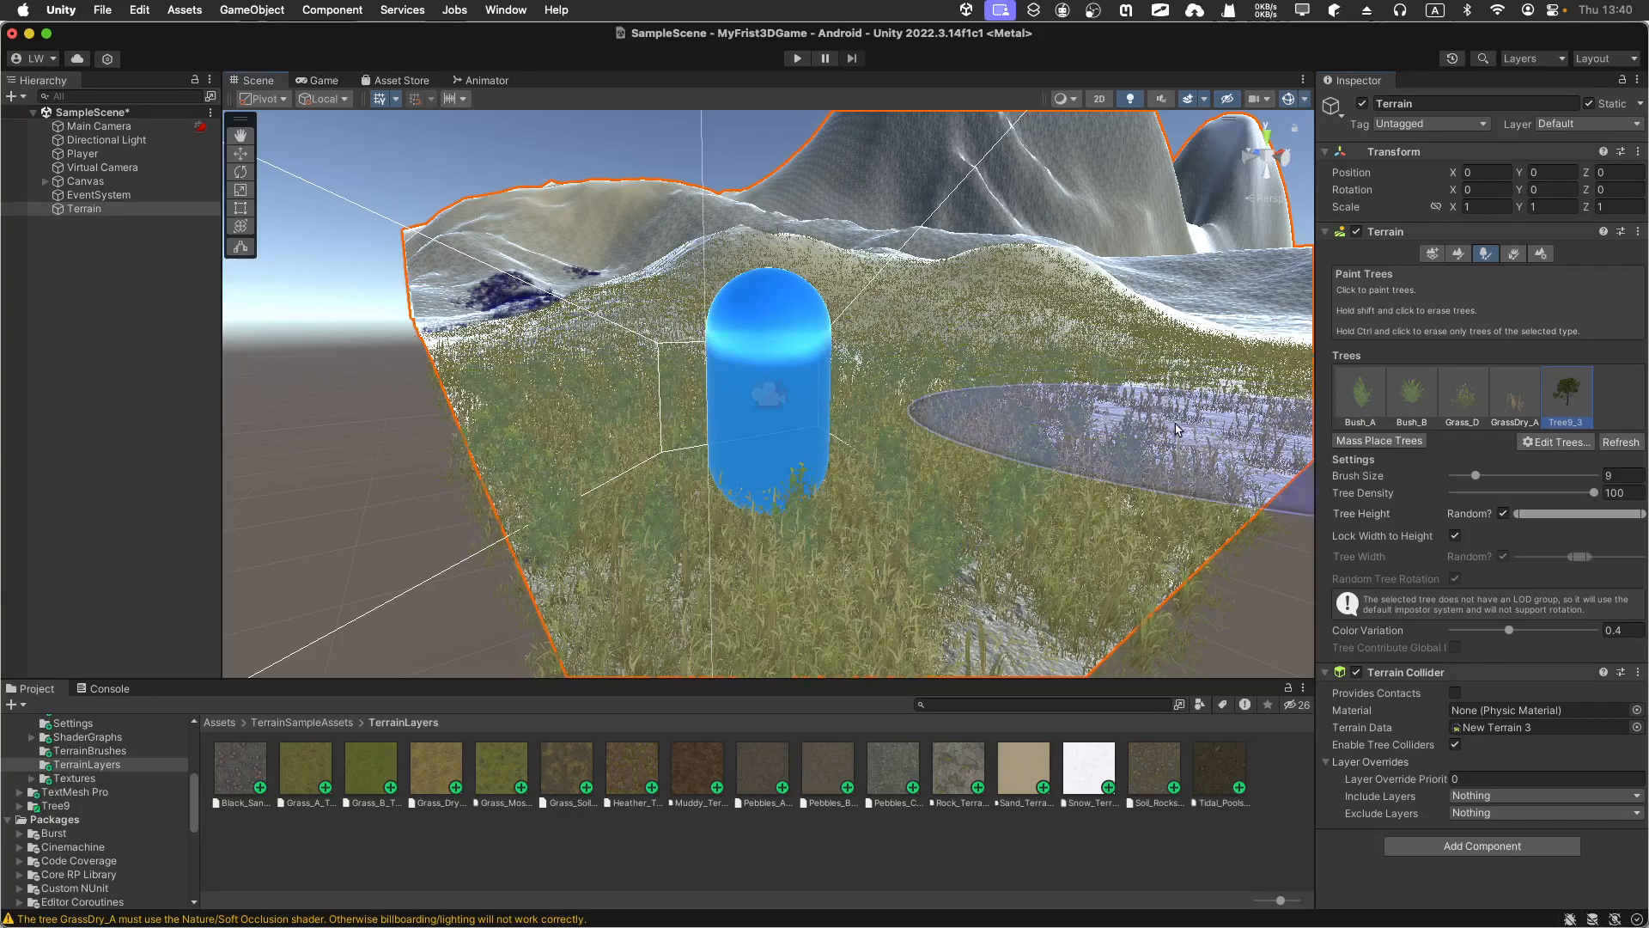
left_click_drag(1483, 476, 1498, 475)
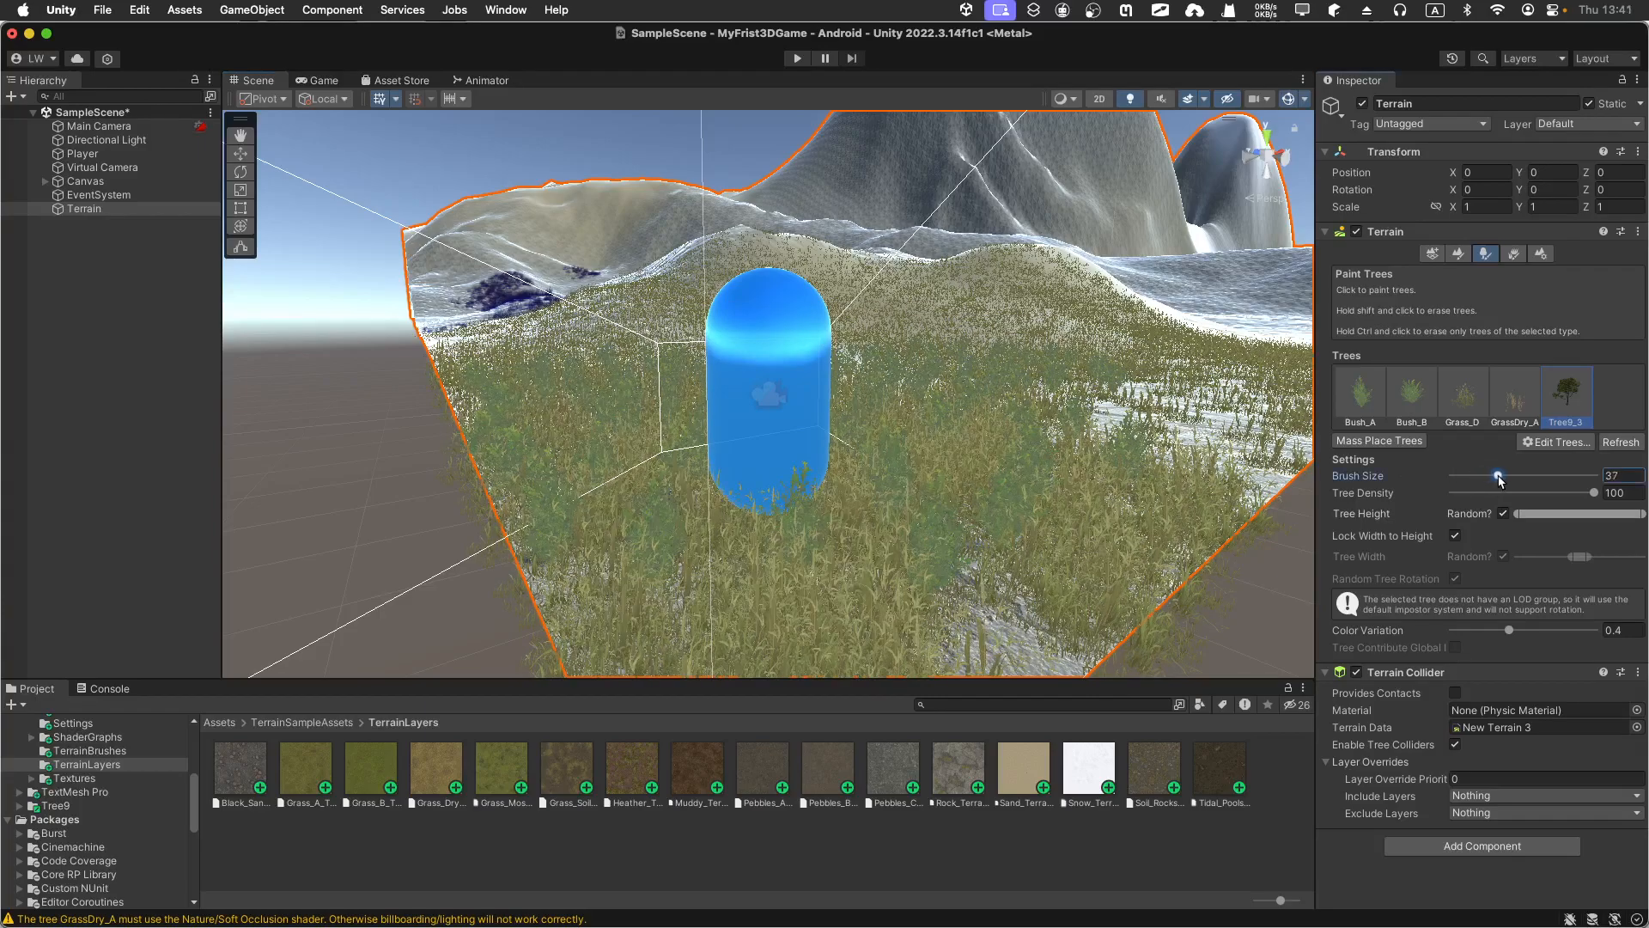
left_click(1099, 306)
scroll(805, 269, "down", 5)
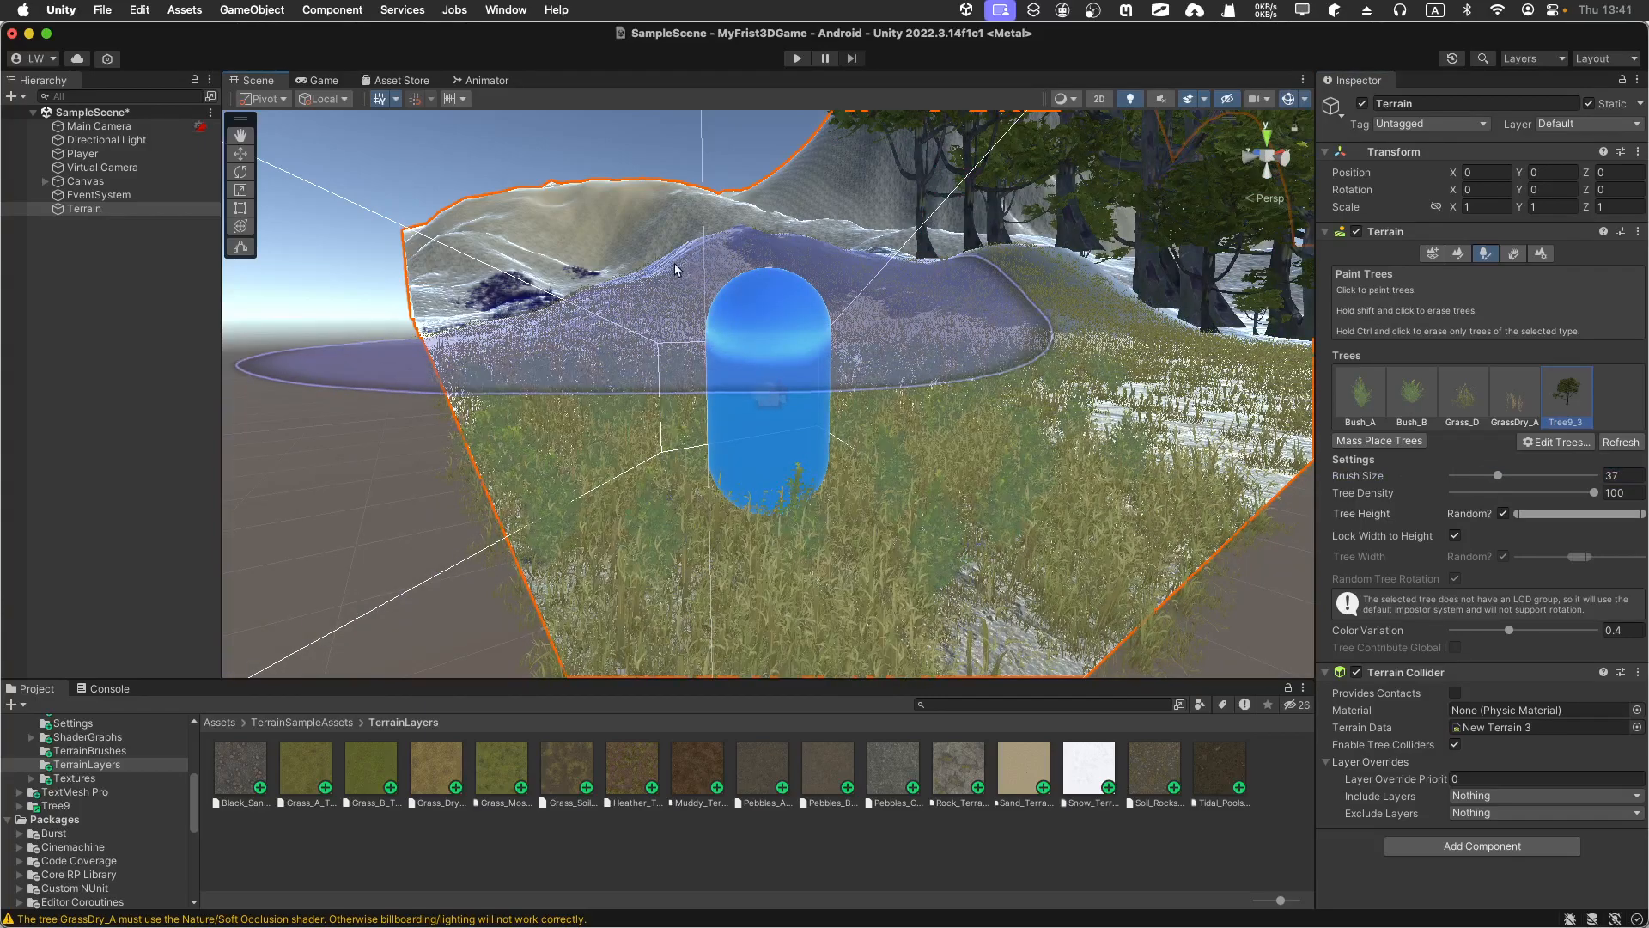
scroll(705, 241, "down", 8)
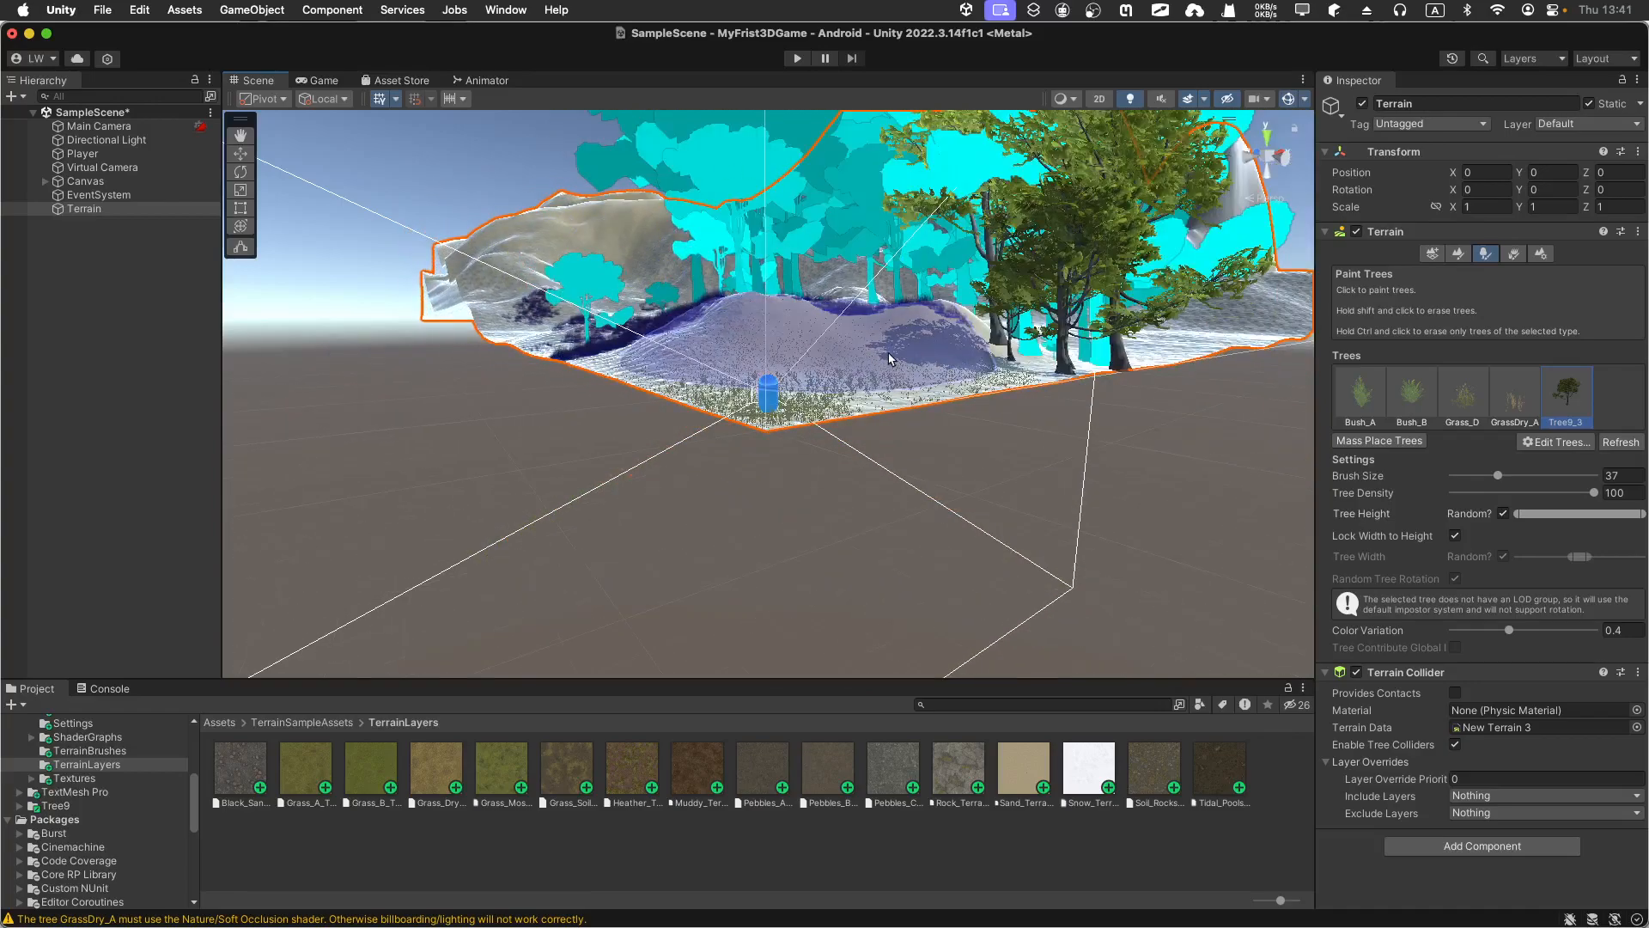
scroll(960, 378, "down", 8)
middle_click_drag(969, 354, 950, 518)
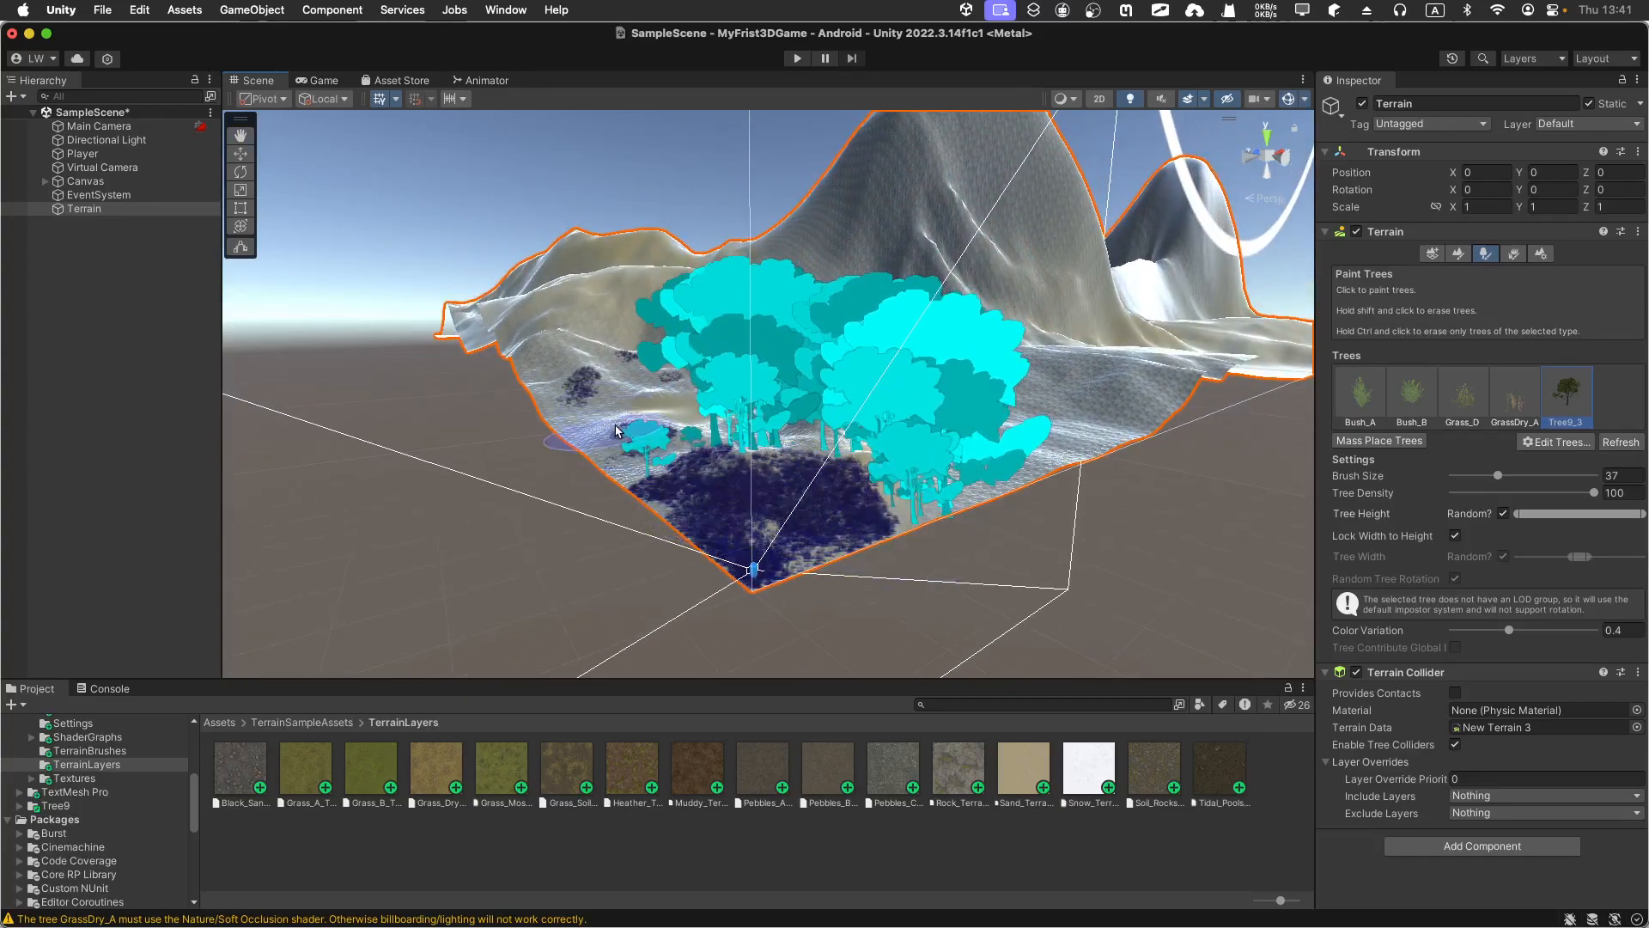
key("super+z")
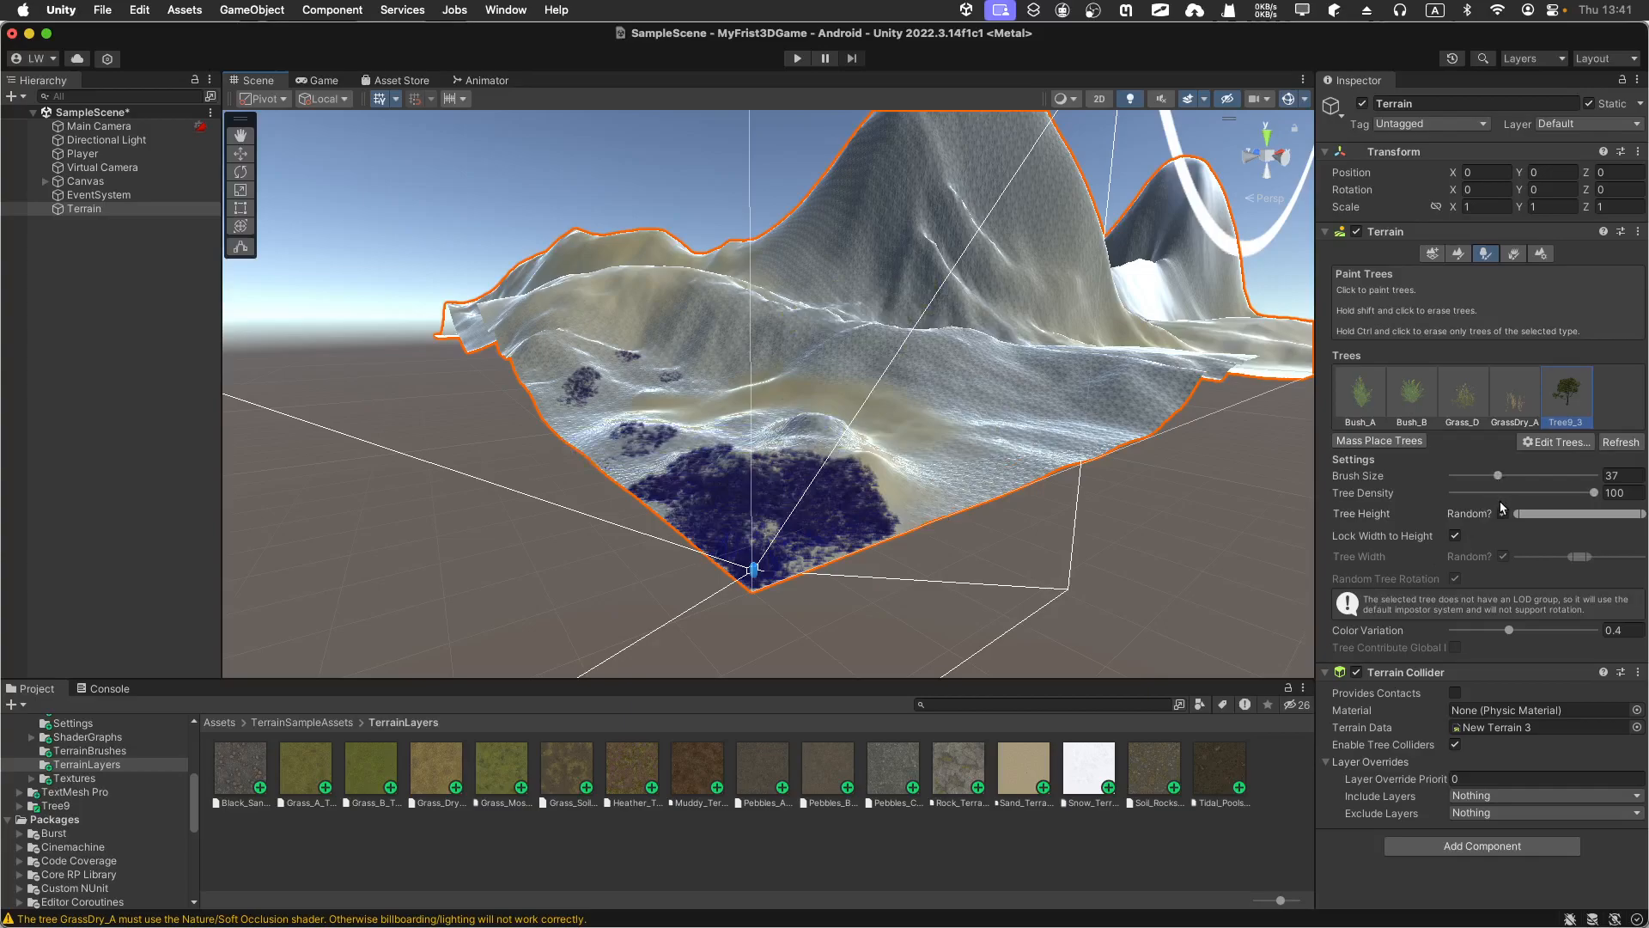
- Paint shorter Tree9_3 trees across the slope beyond the grass, first at tree density 58 and again at 80
left_click(1541, 492)
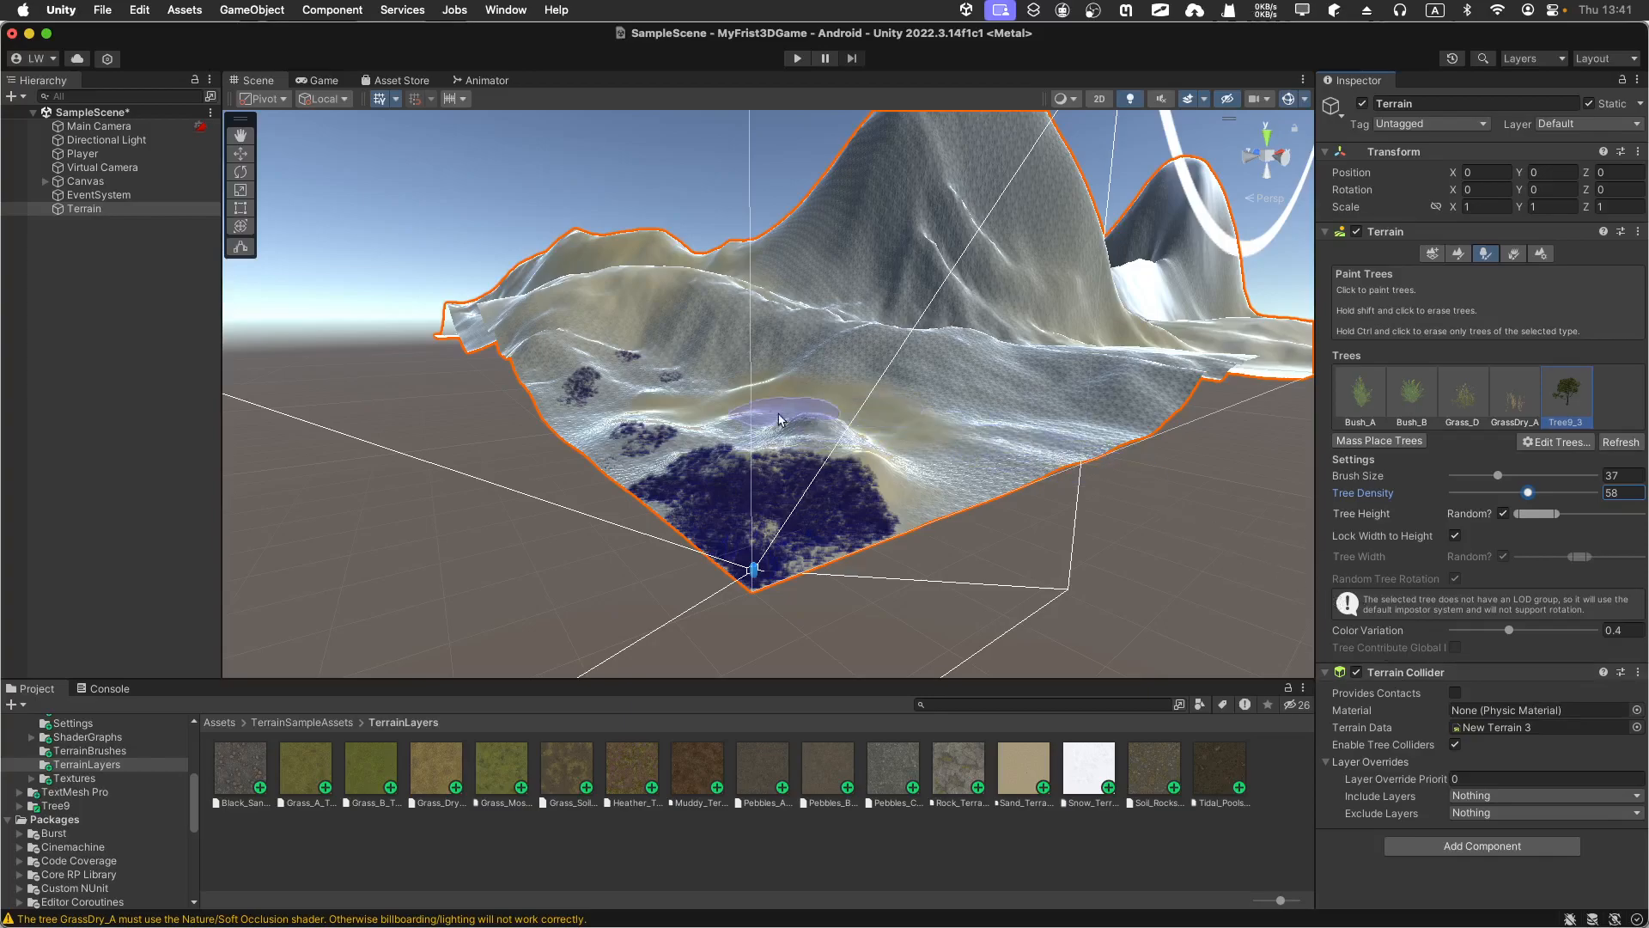
mouse_move(680, 438)
left_mouse_down()
mouse_move(988, 468)
mouse_move(911, 481)
left_mouse_up()
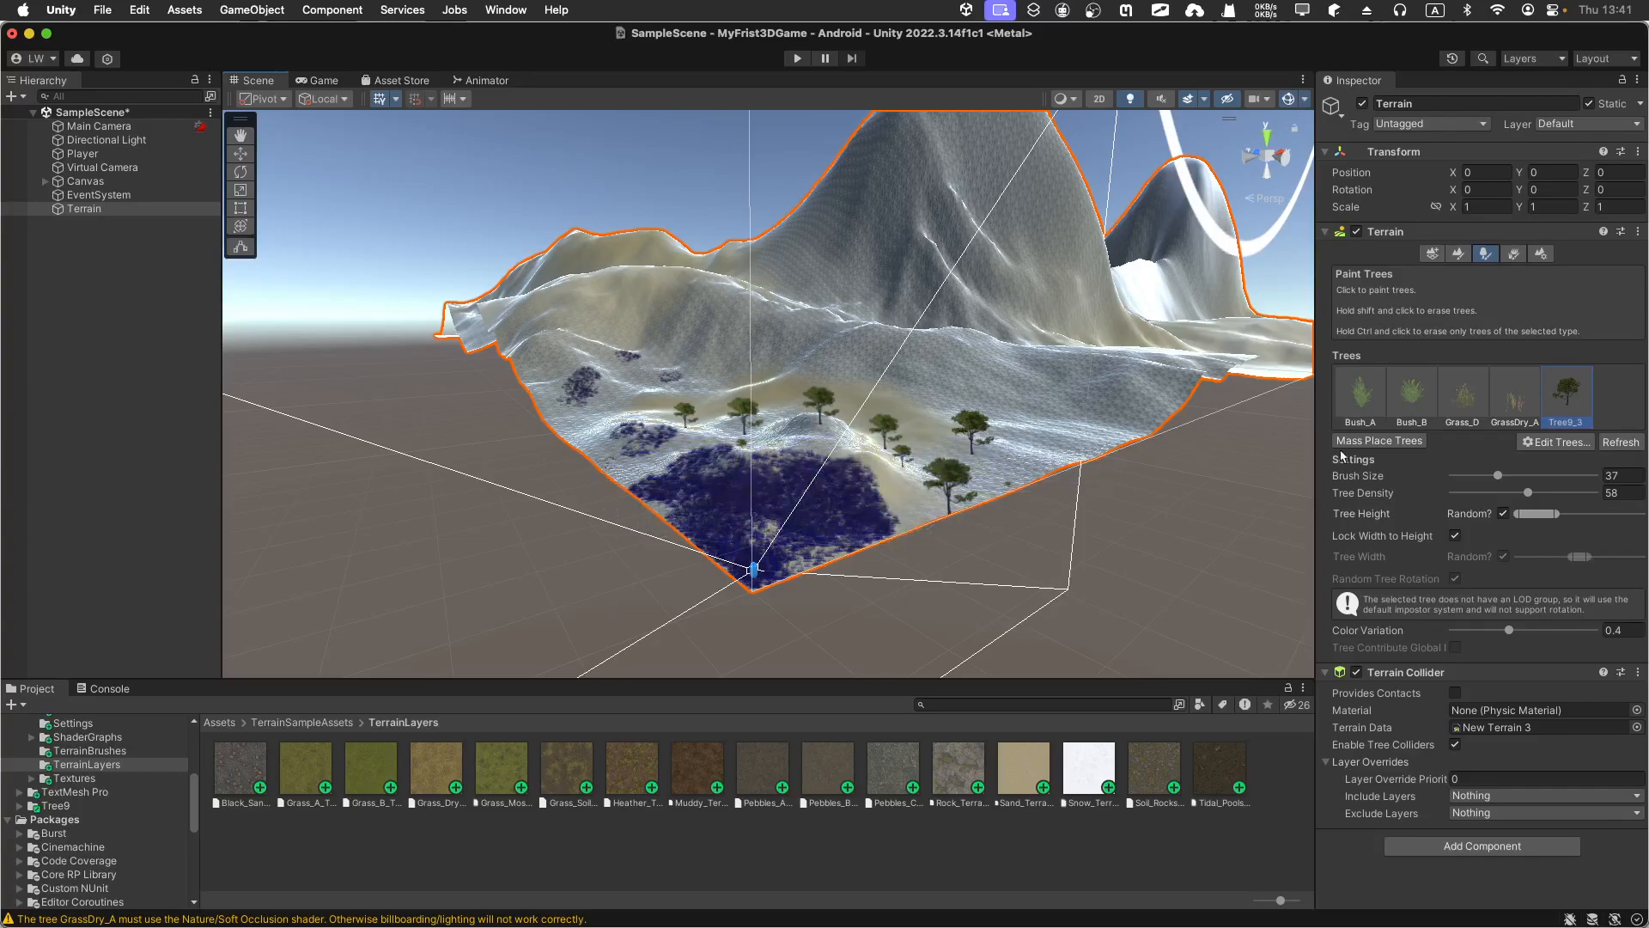
left_click_drag(1530, 495, 1563, 495)
mouse_move(682, 460)
left_mouse_down()
mouse_move(636, 443)
mouse_move(756, 421)
mouse_move(825, 429)
mouse_move(938, 482)
mouse_move(877, 425)
mouse_move(692, 386)
mouse_move(953, 412)
left_mouse_up()
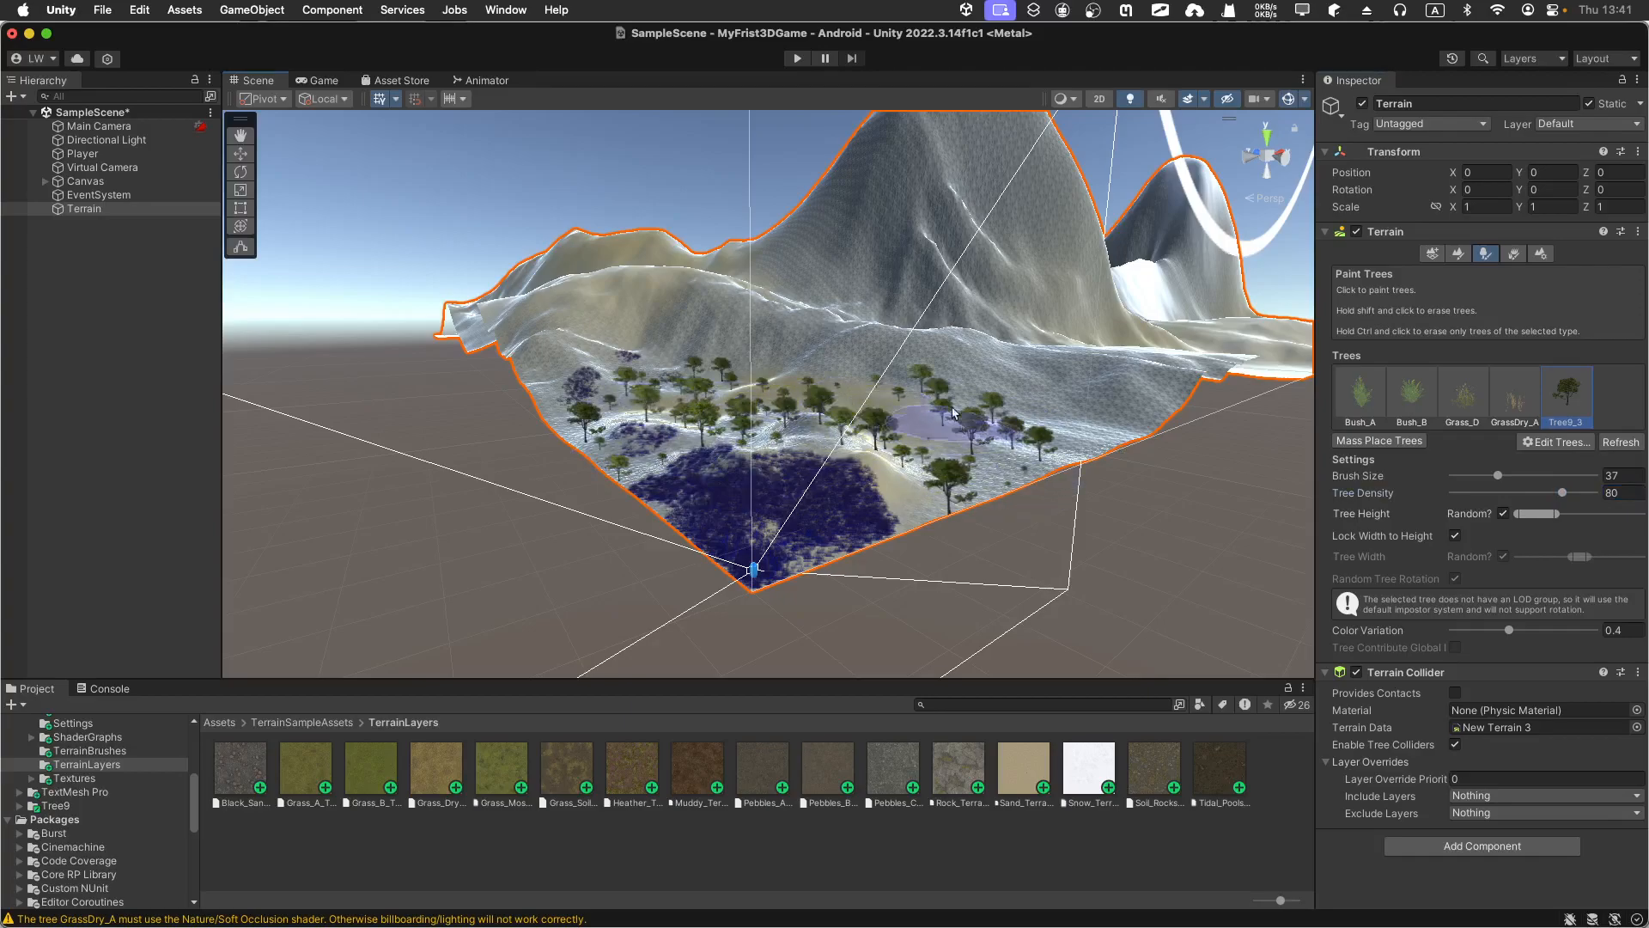
- Run the game, walk the player out of the grass among the painted trees, and stop the game
left_click(799, 59)
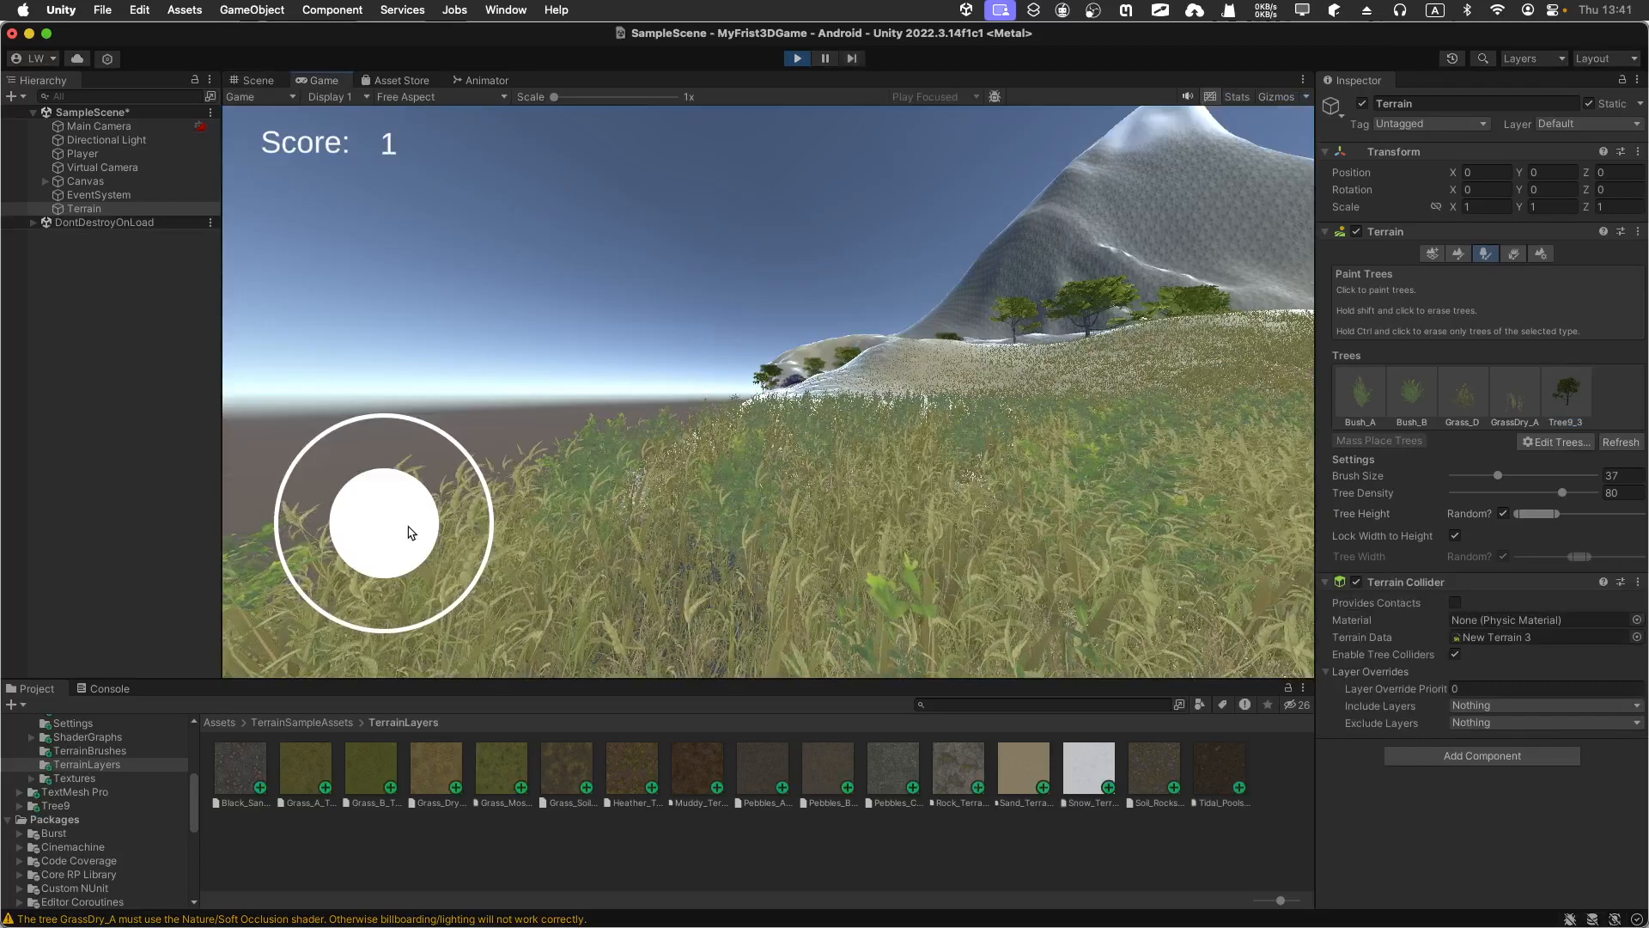
left_click_drag(411, 532, 1156, 480)
left_click_drag(700, 425, 401, 296)
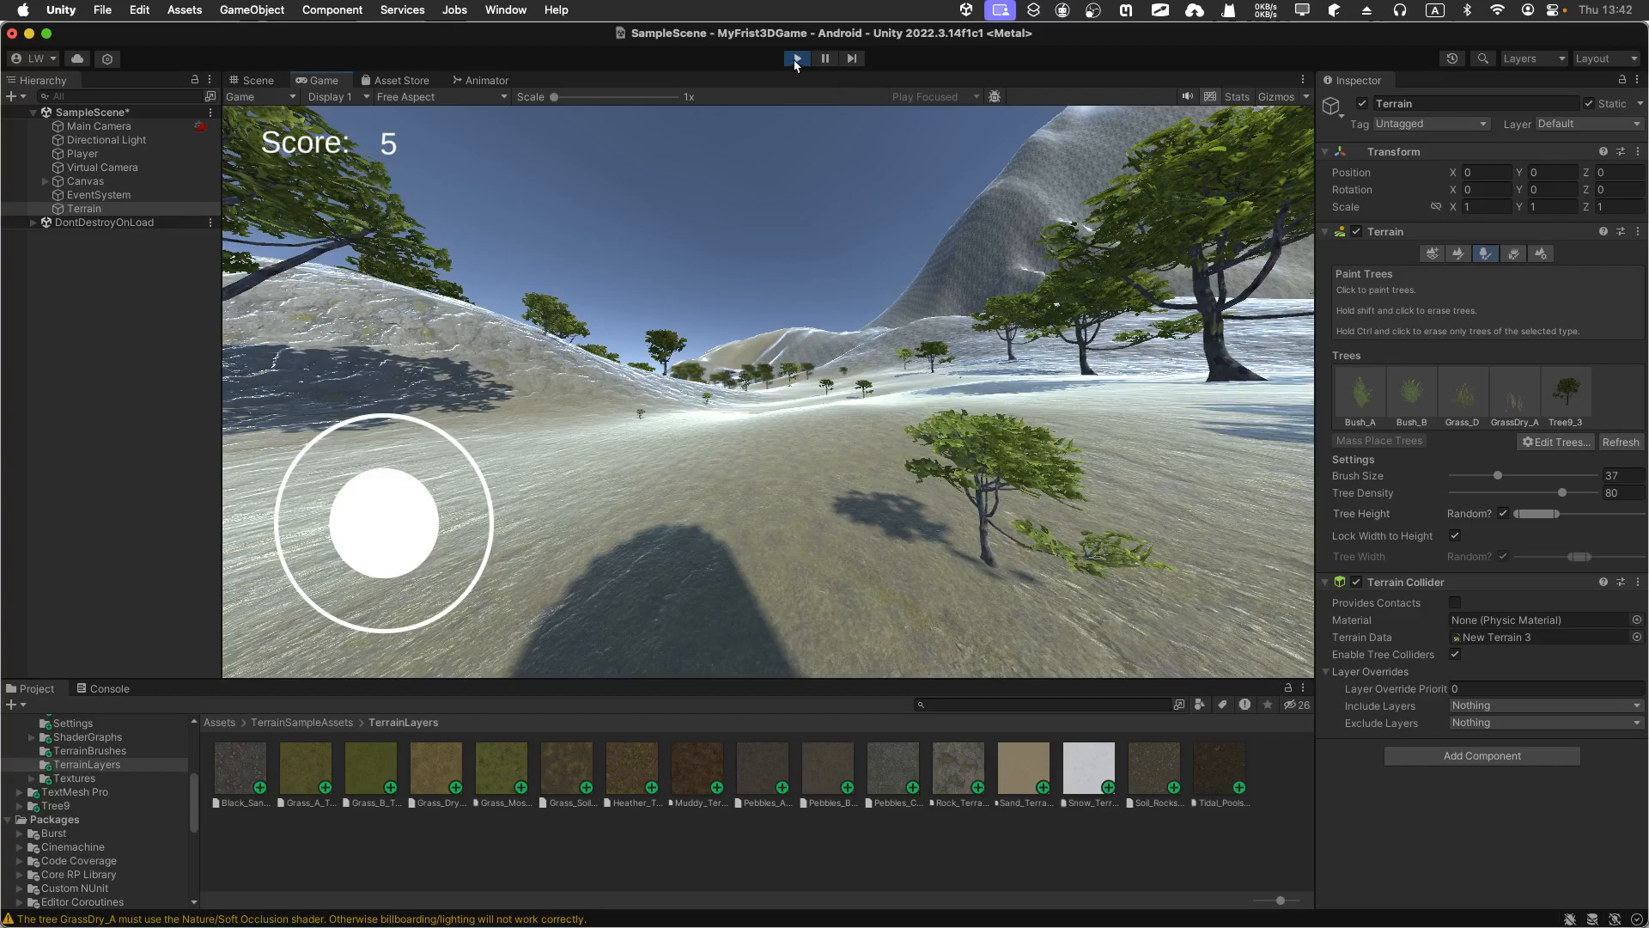
left_click(797, 61)
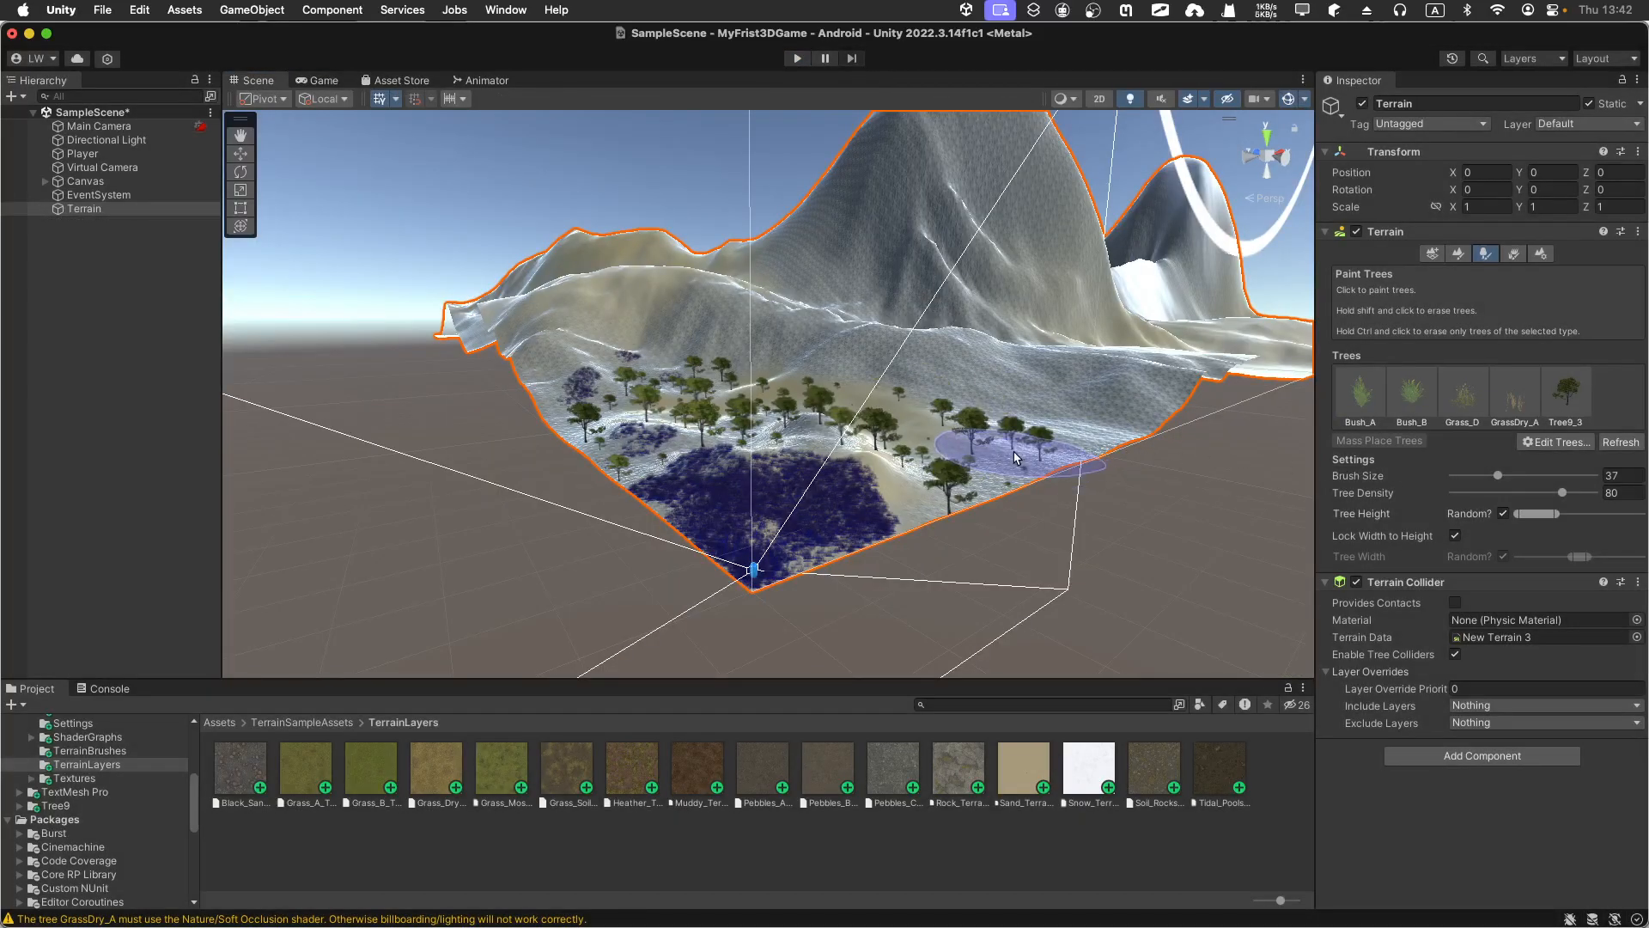
- Undo the Tree9_3 strokes painted on the slope
key("super+z")
key("super+z")
key("super+z")
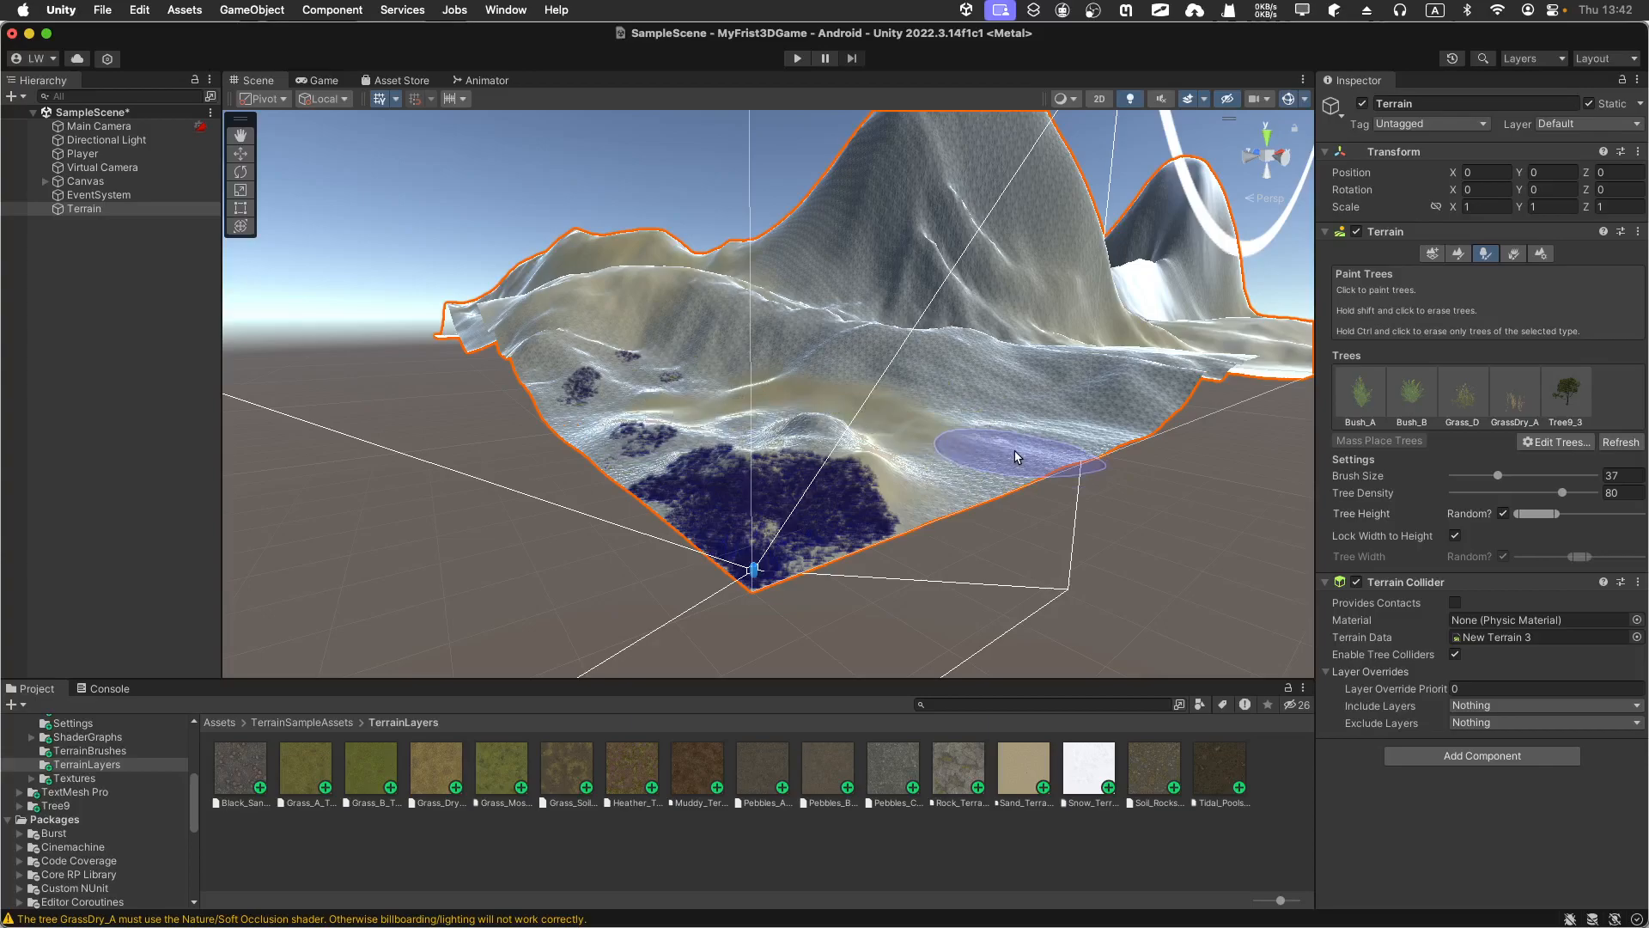
key("super+z")
left_click(1016, 455)
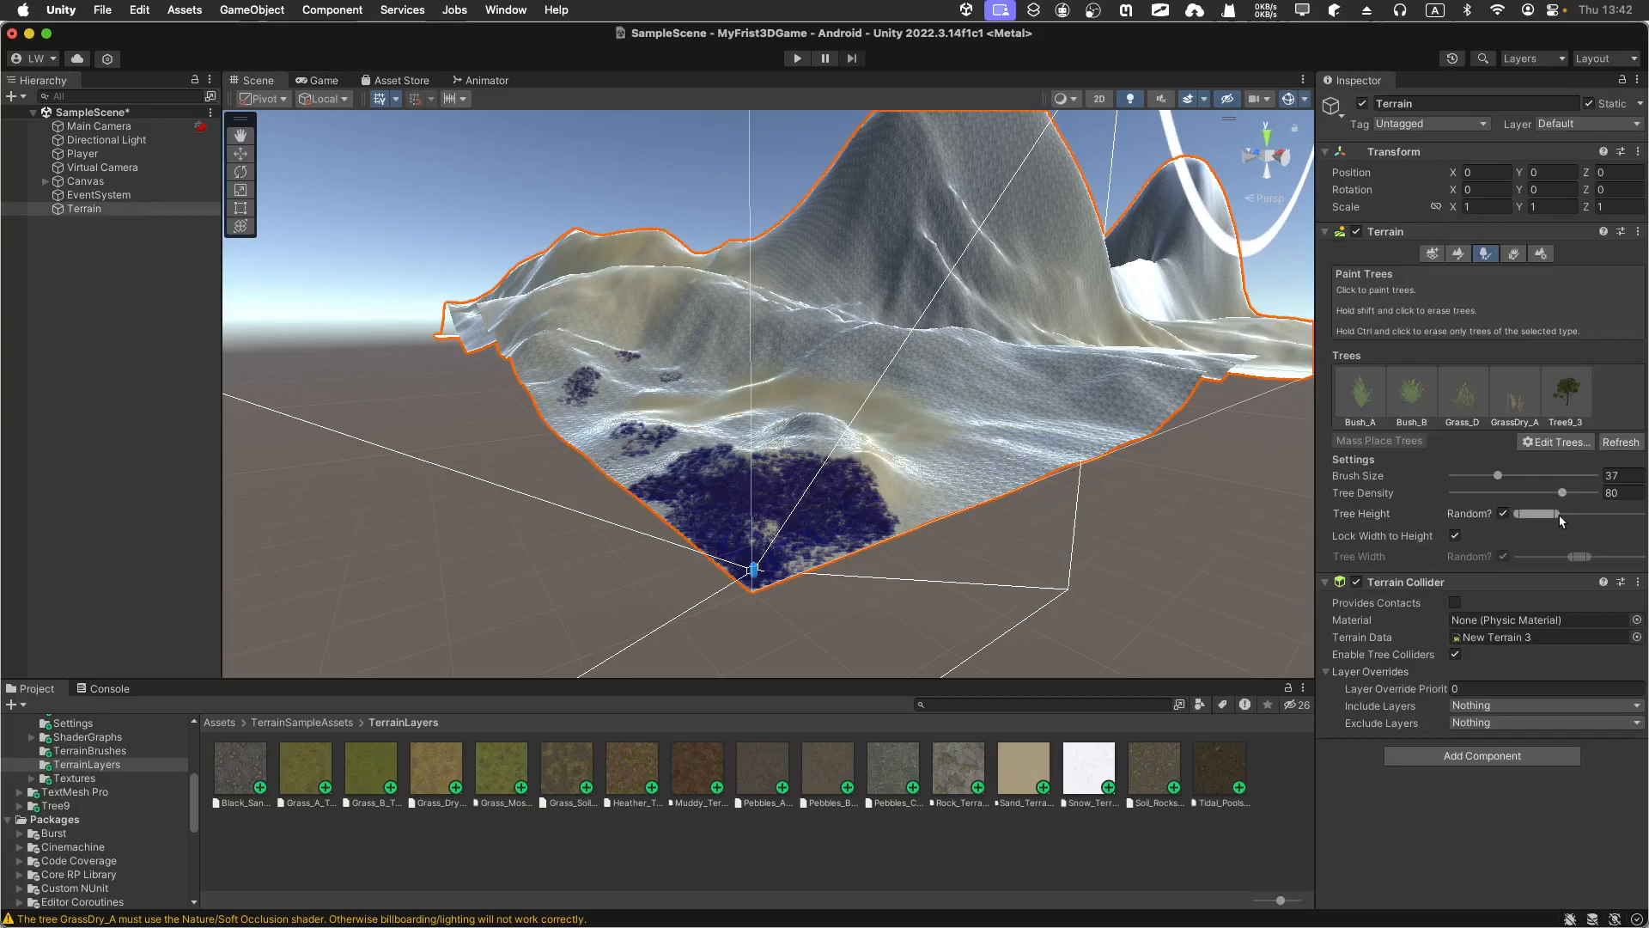
- Paint a Tree9_3 forest over the hills and mountainside with brush size 157, tree density 83 and a taller random height range
left_click_drag(1558, 514, 1579, 514)
left_click(1559, 394)
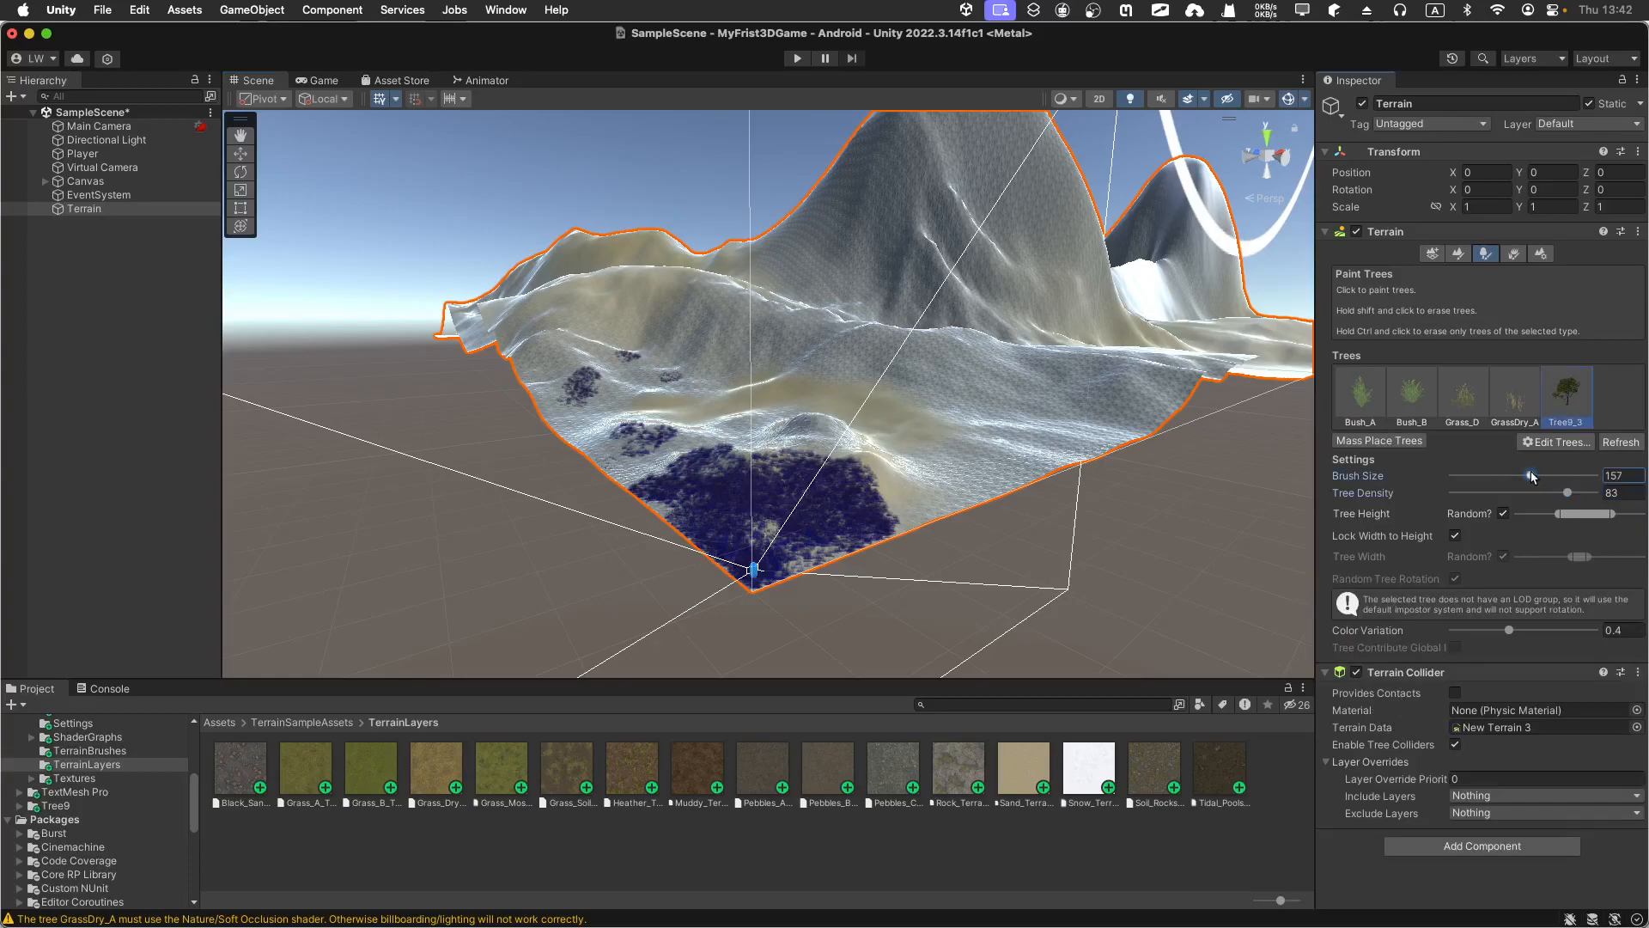
left_click(902, 390)
mouse_move(712, 355)
left_mouse_down()
mouse_move(575, 344)
mouse_move(606, 365)
left_mouse_up()
mouse_move(963, 324)
left_mouse_down()
mouse_move(1033, 339)
mouse_move(1010, 287)
mouse_move(858, 245)
left_mouse_up()
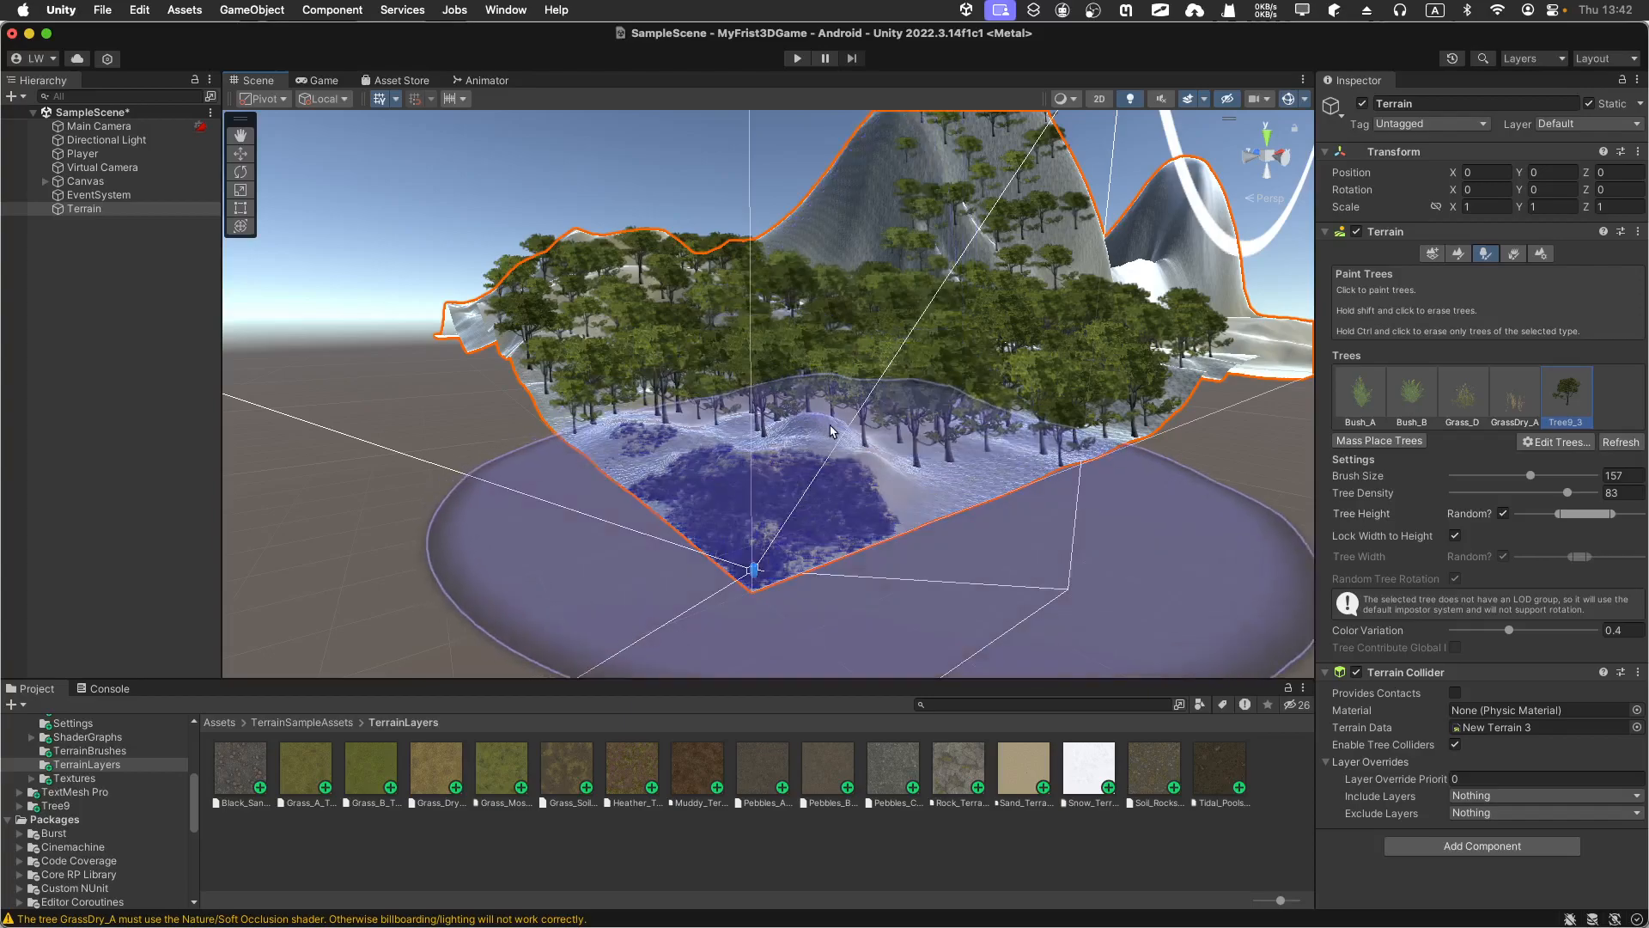
left_click_drag(844, 421, 845, 414)
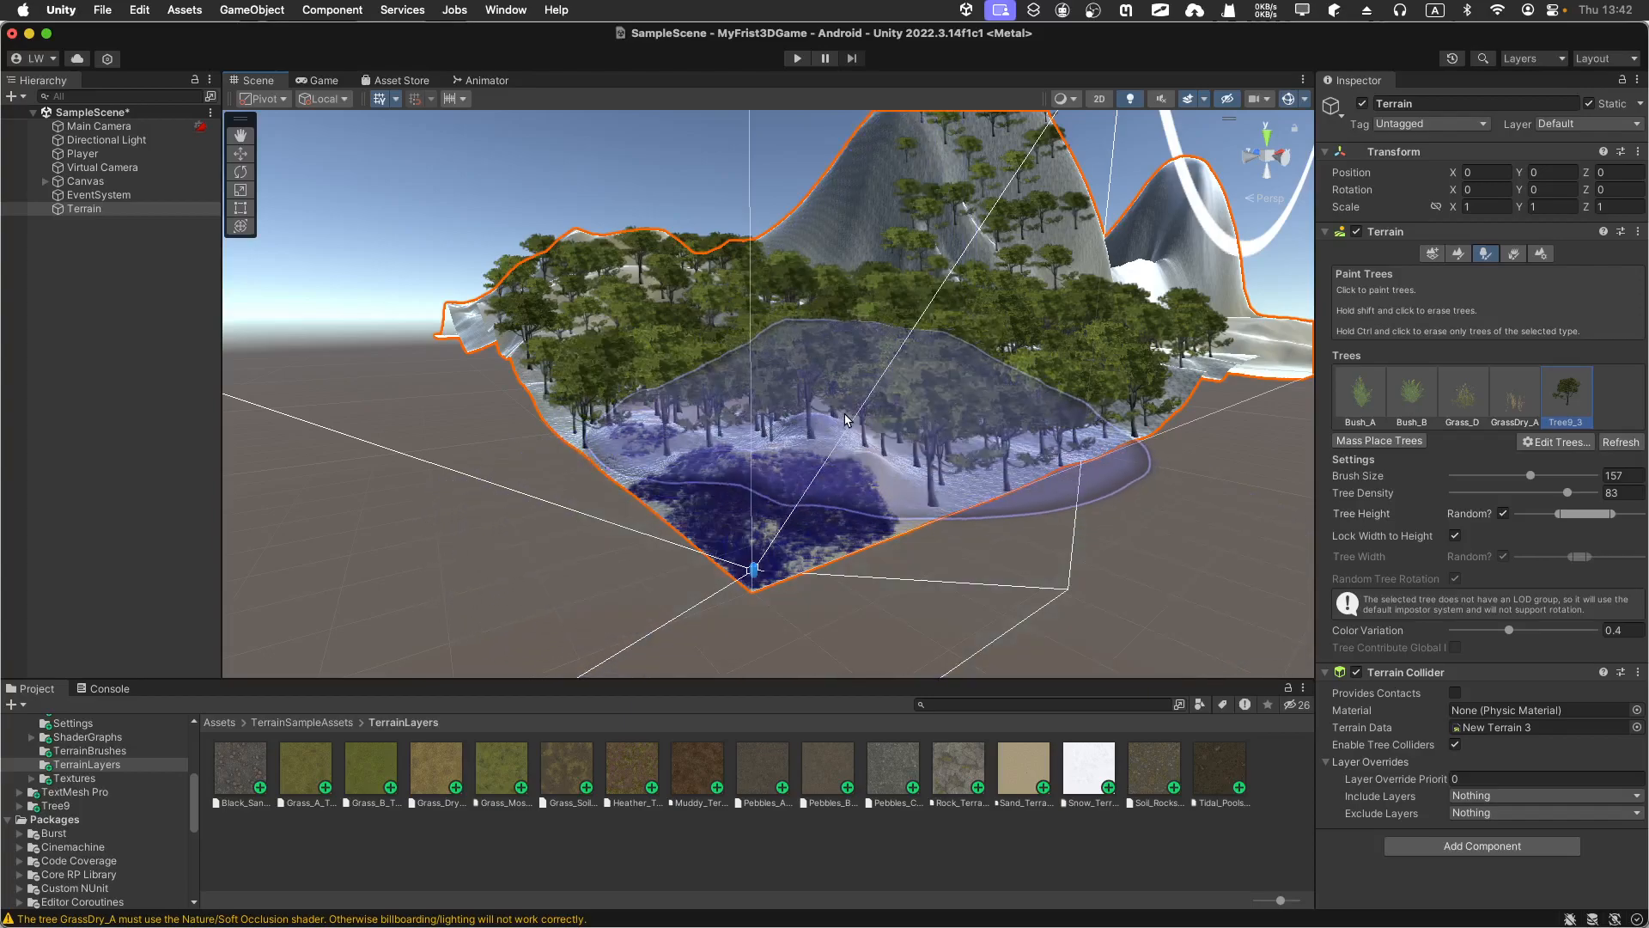
- Run the game, walk the player through the grass and into the forest, and stop the game
left_click(800, 60)
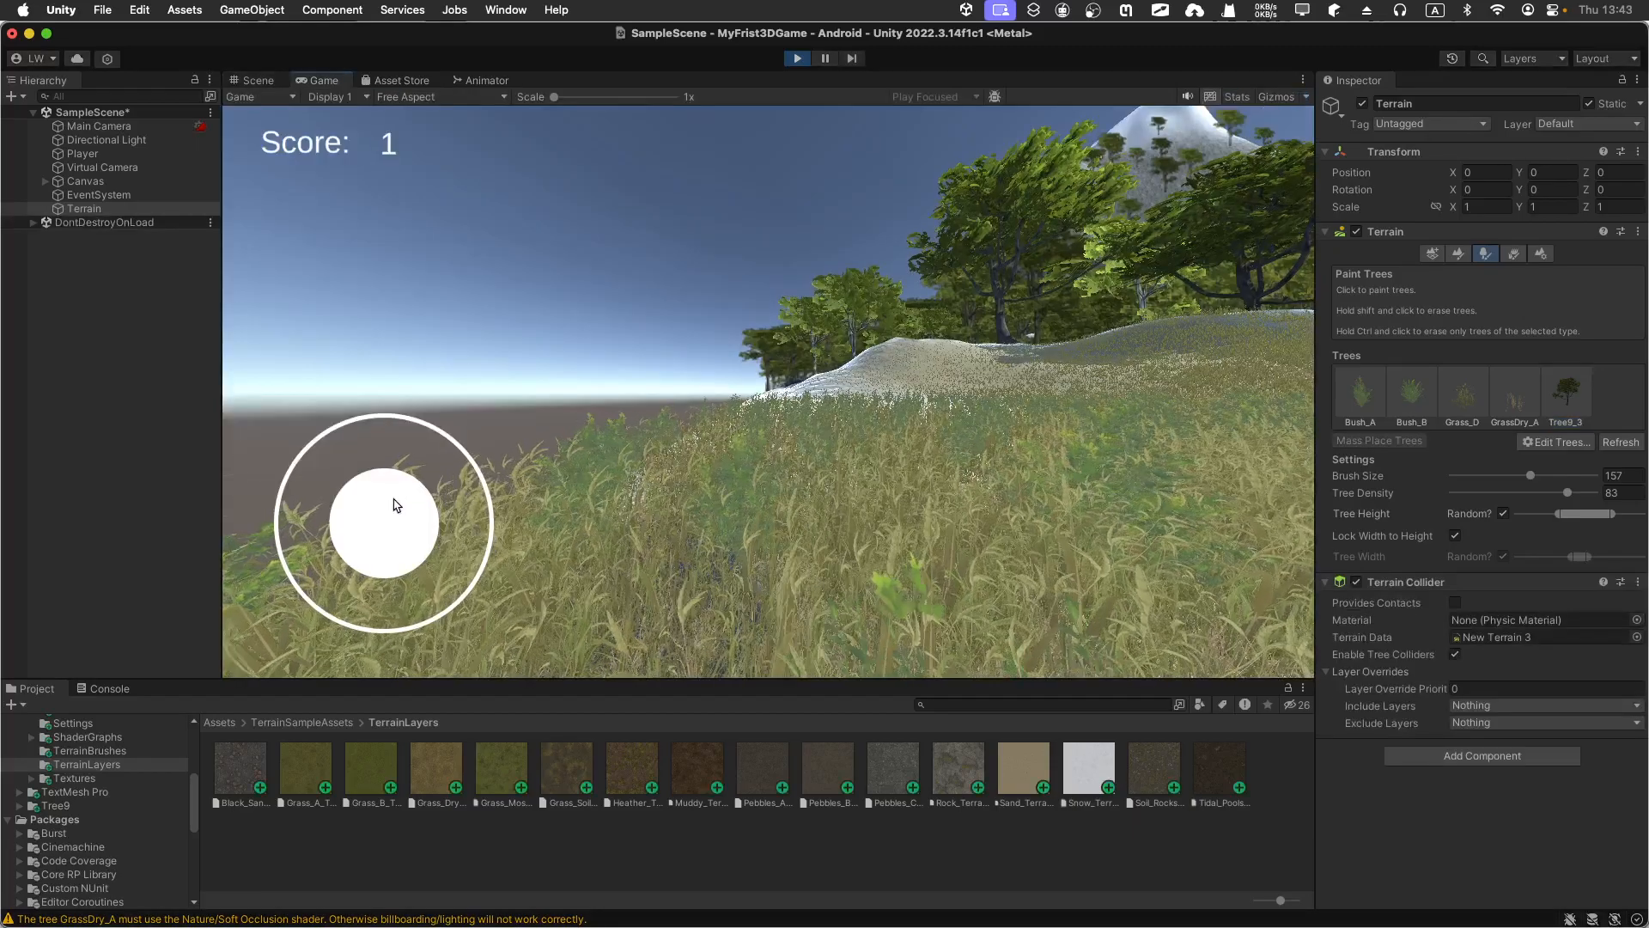
left_click_drag(397, 505, 567, 401)
left_click_drag(459, 499, 592, 366)
left_click_drag(364, 555, 432, 459)
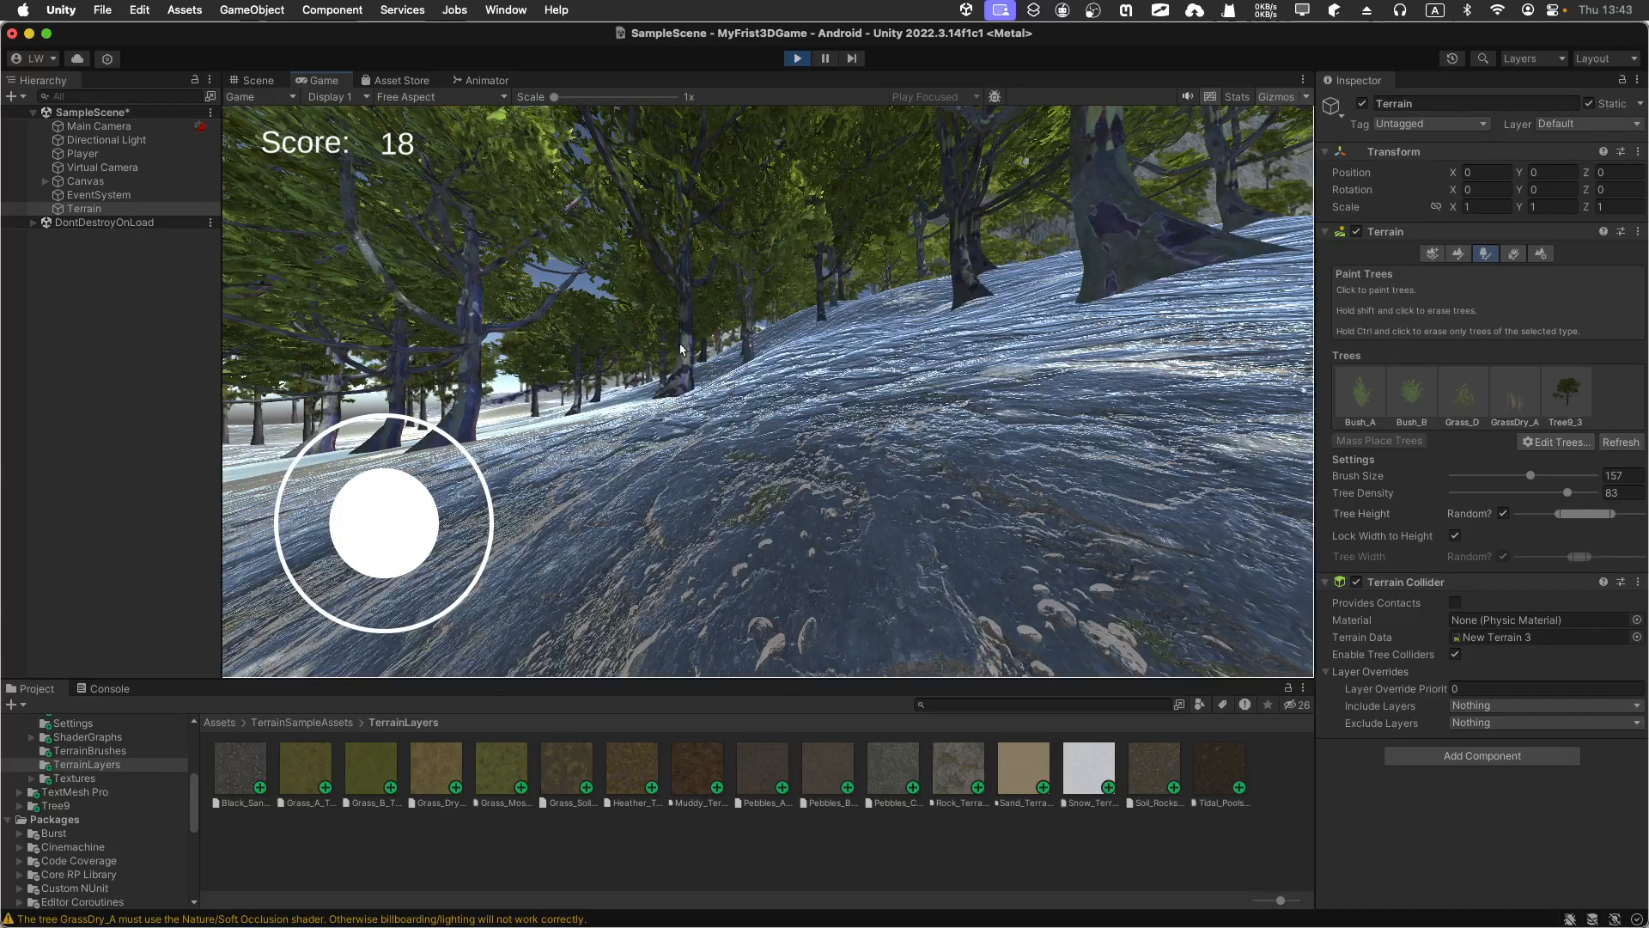
left_click_drag(389, 526, 119, 614)
left_click_drag(350, 533, 181, 391)
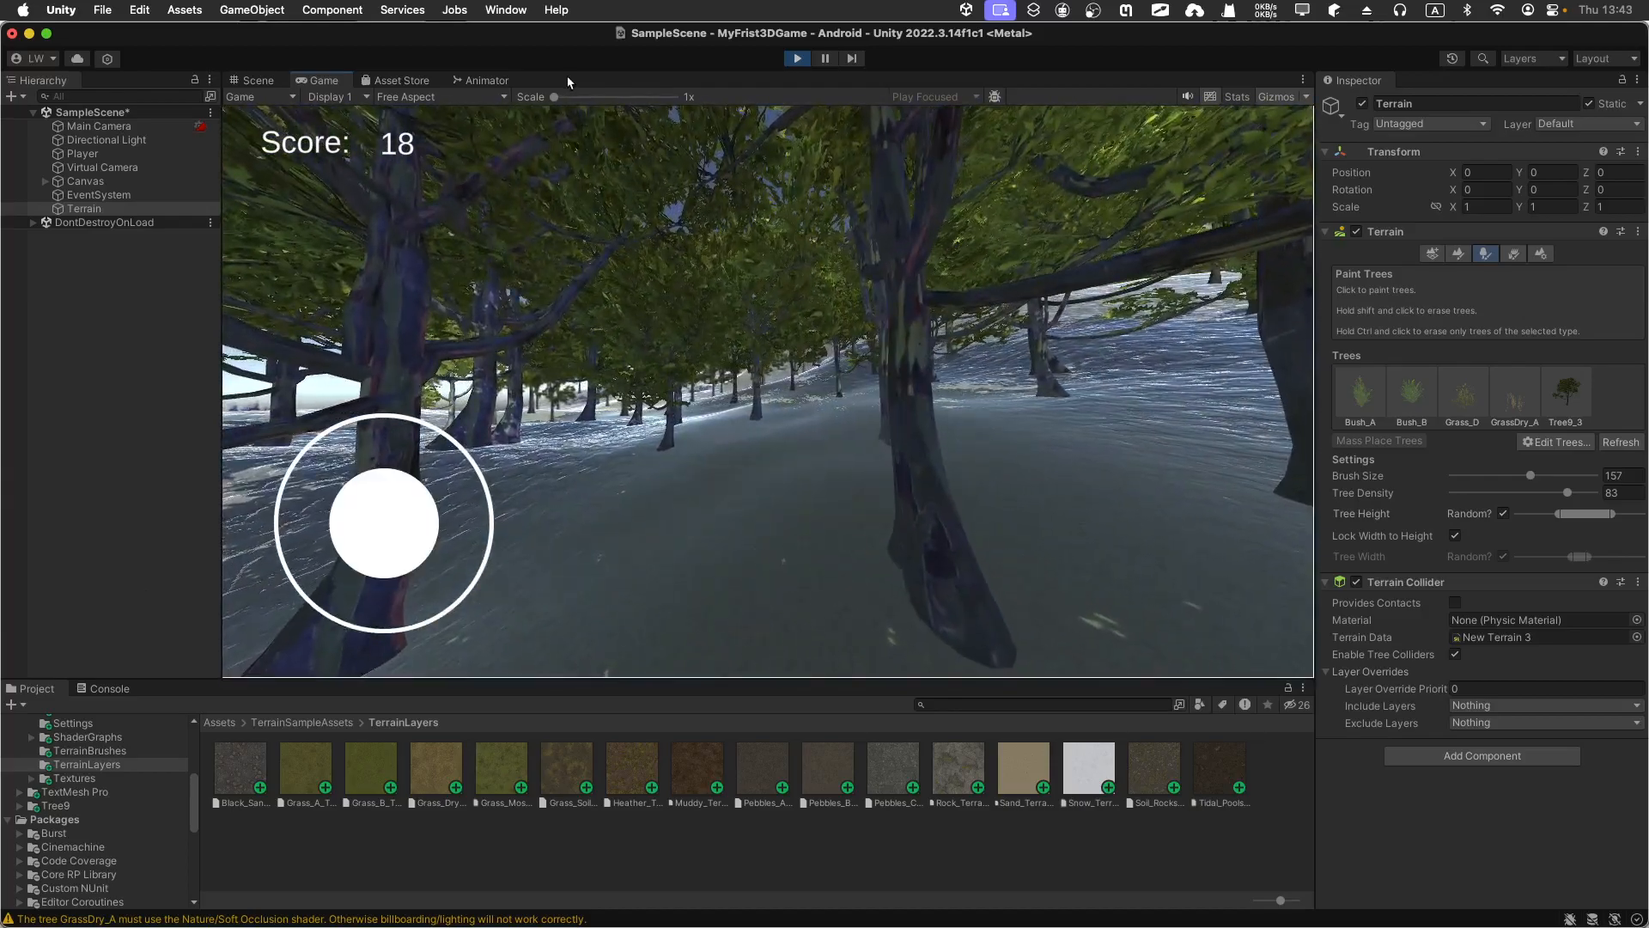
left_click(796, 60)
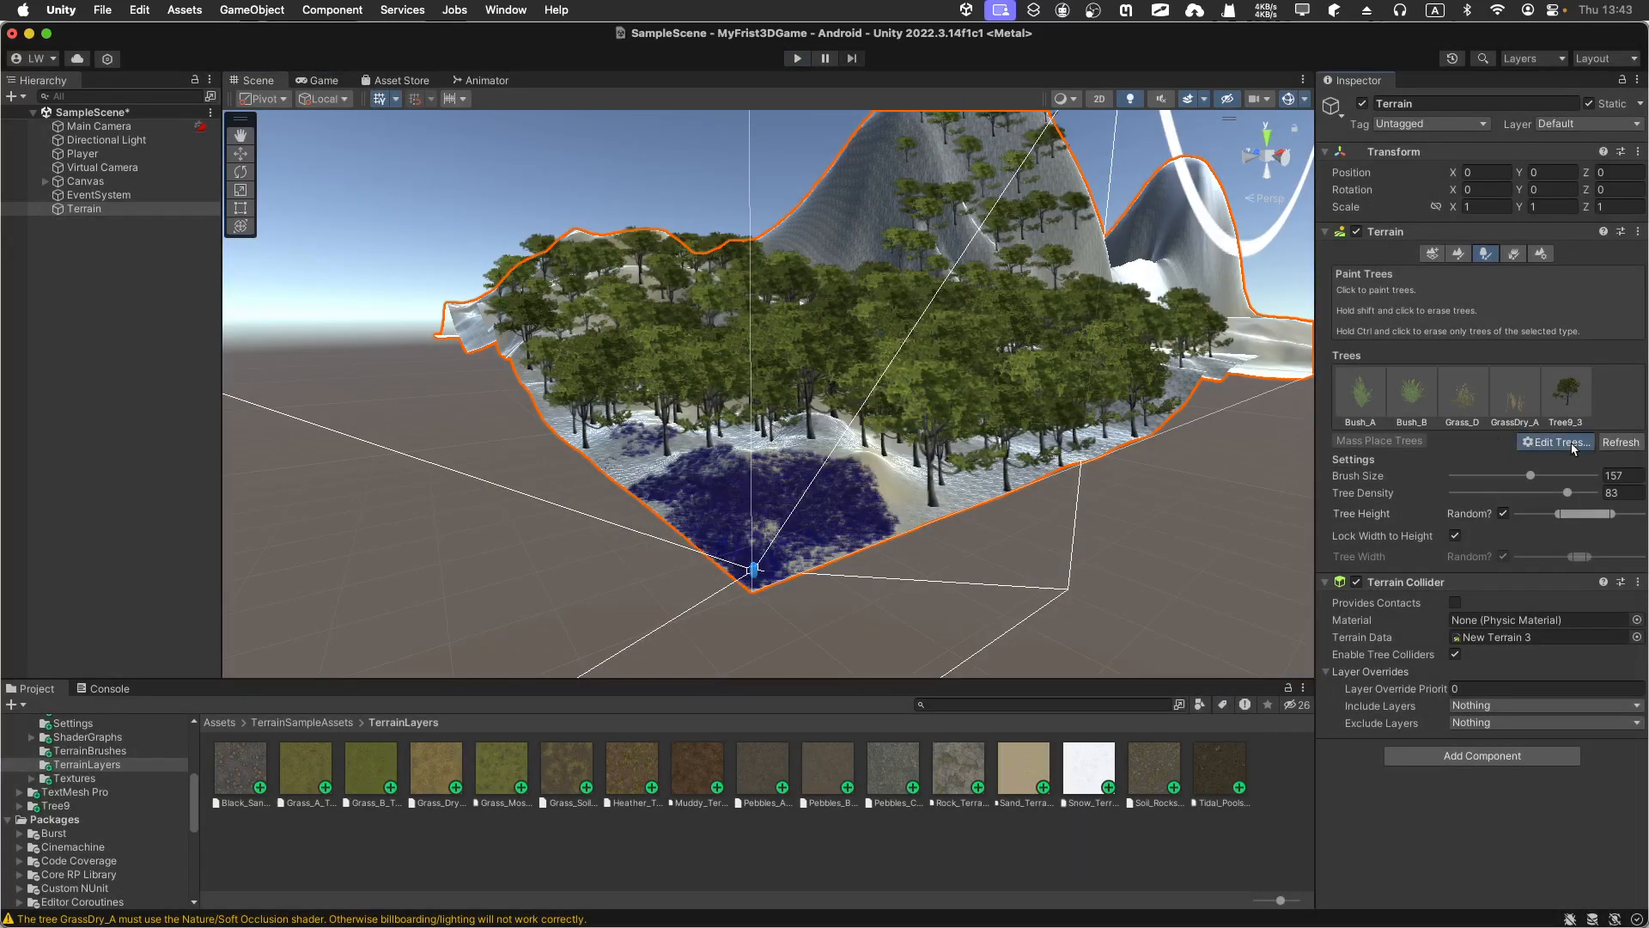
- Add the Sphere prefab to the Terrain's paintable trees
left_click(1574, 445)
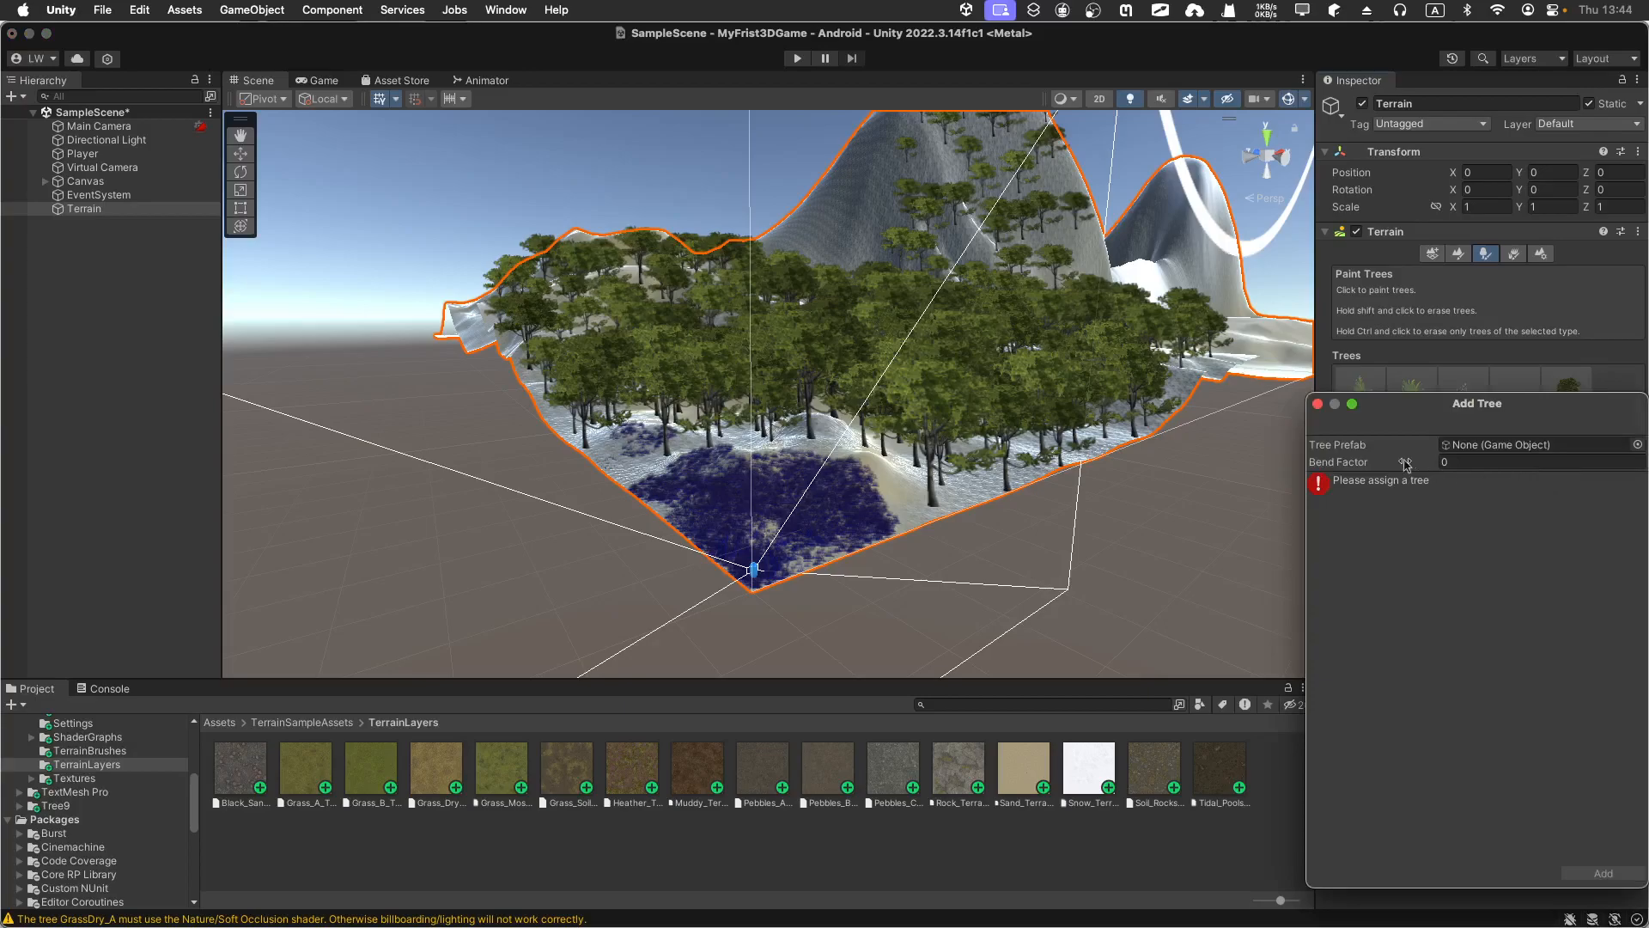
left_click(1637, 445)
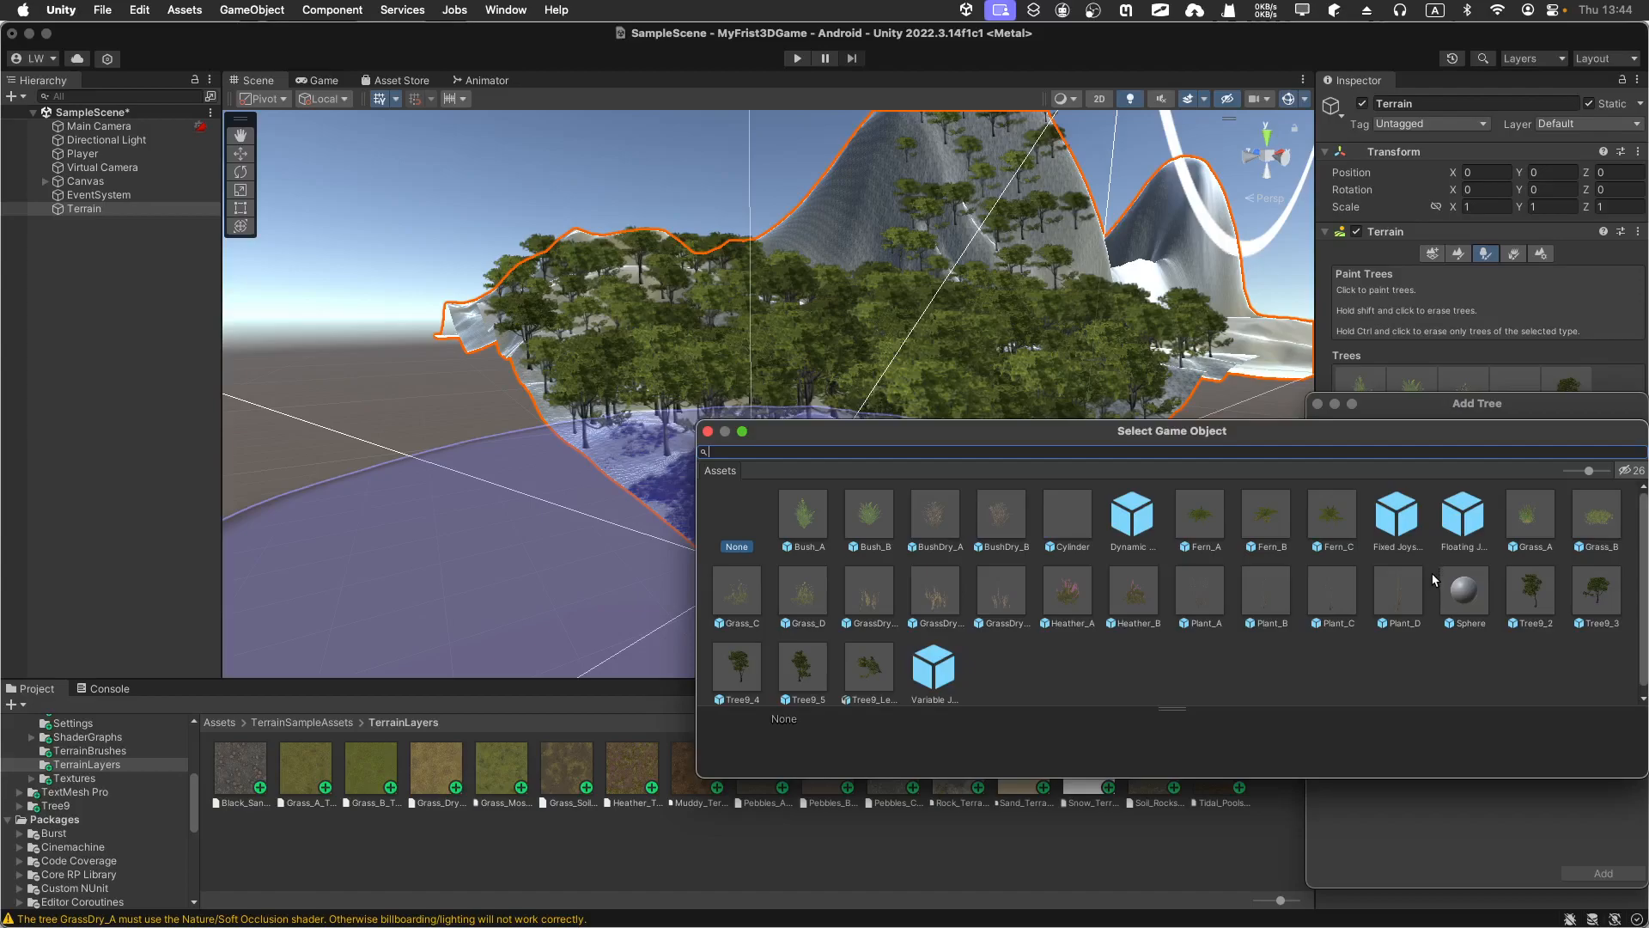
double_click(1455, 594)
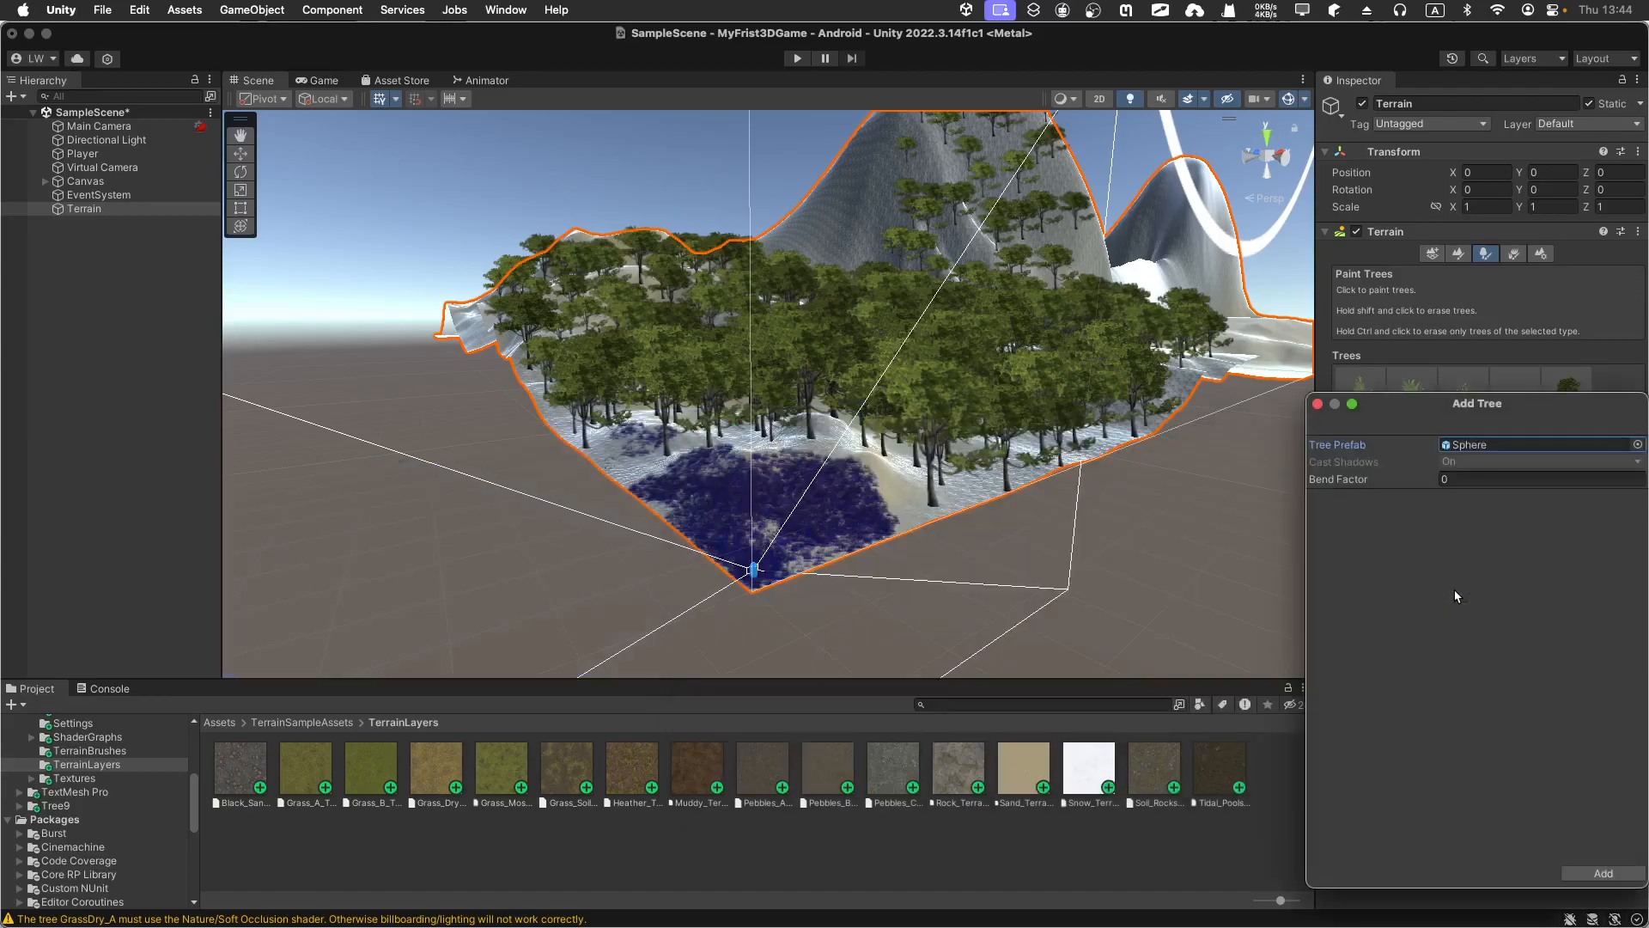
left_click(1600, 873)
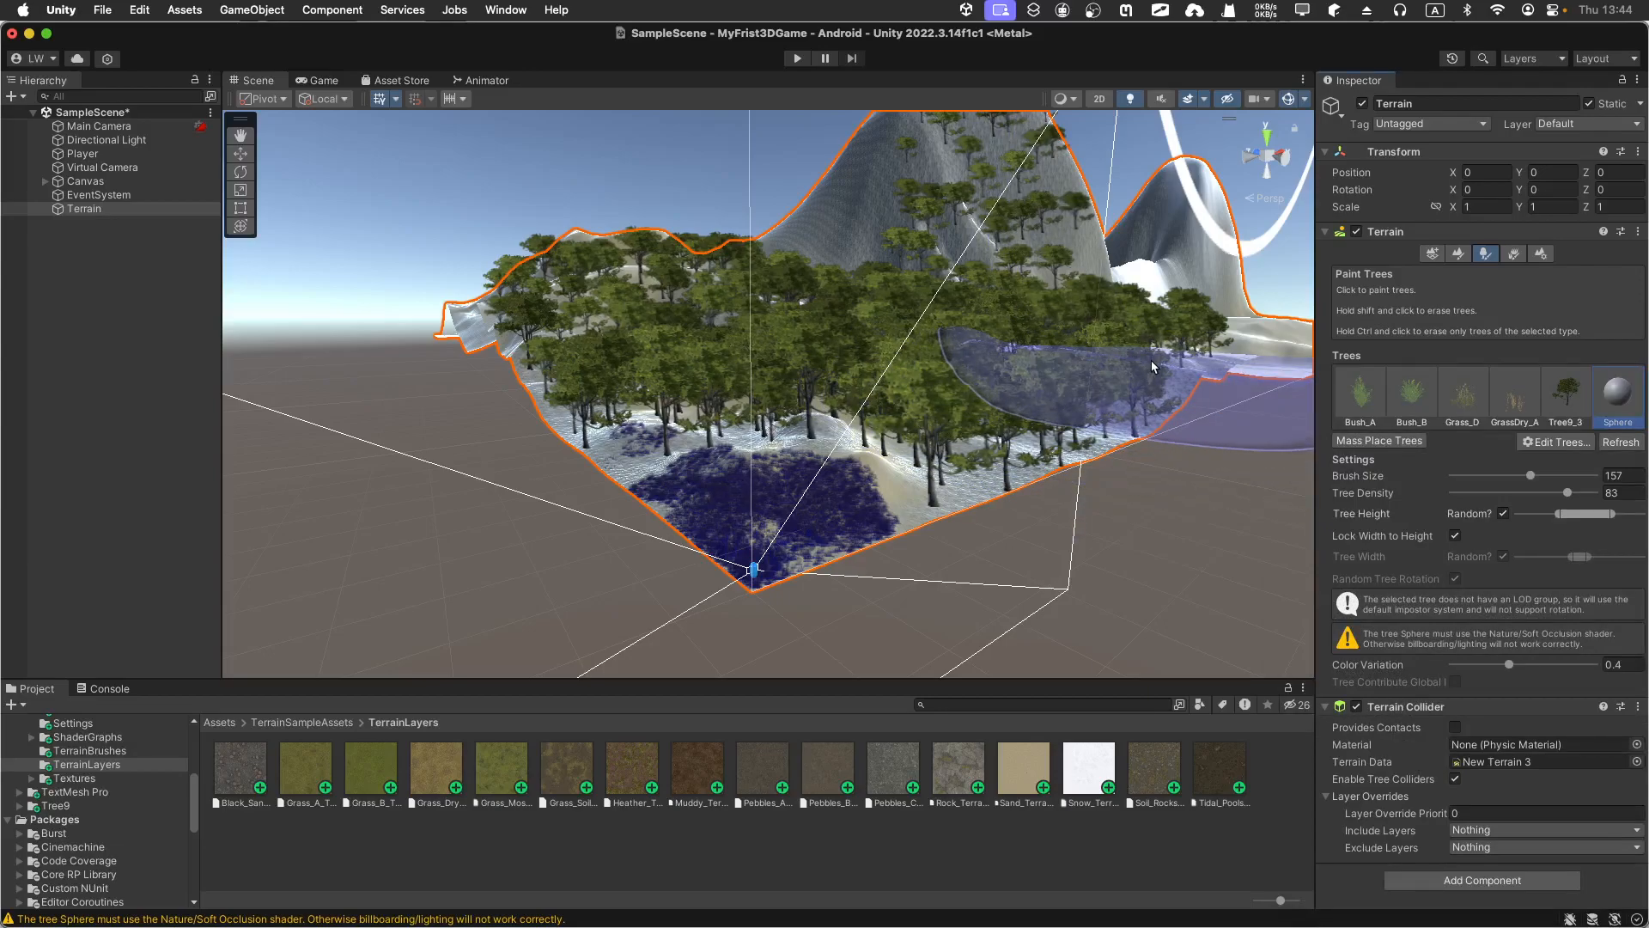
- Paint Sphere objects over the bare ground at the mountain's foot and inspect them up close
left_click_drag(1163, 364, 1315, 317, "alt")
key("w")
right_click_drag(1315, 317, 1390, 312)
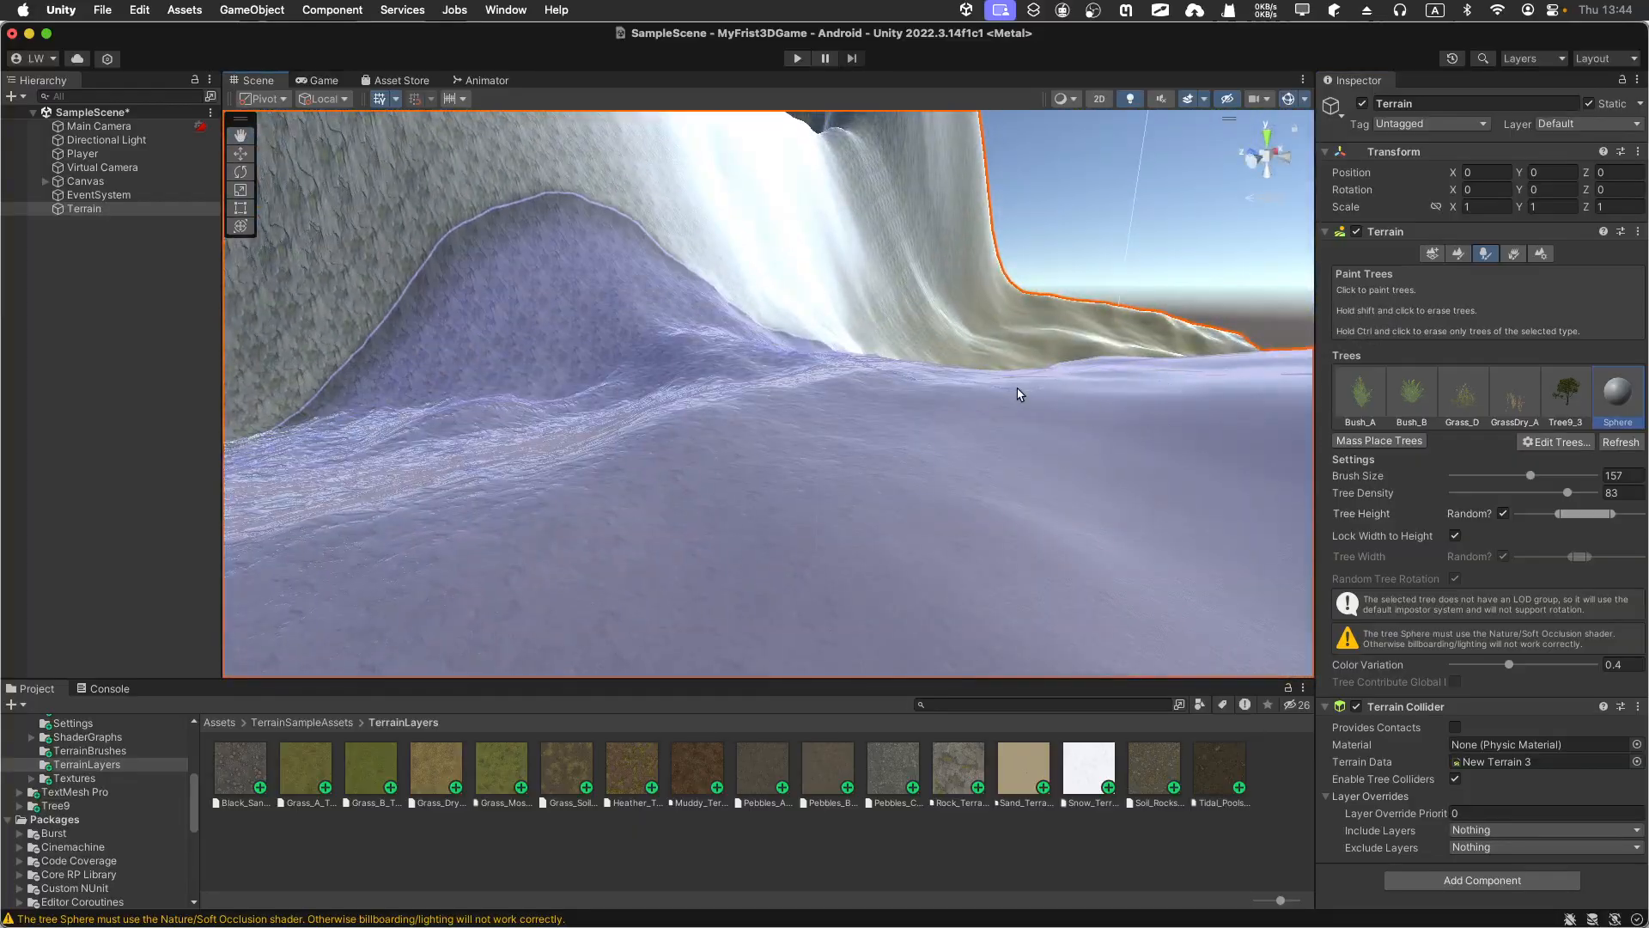
scroll(1017, 388, "down", 5)
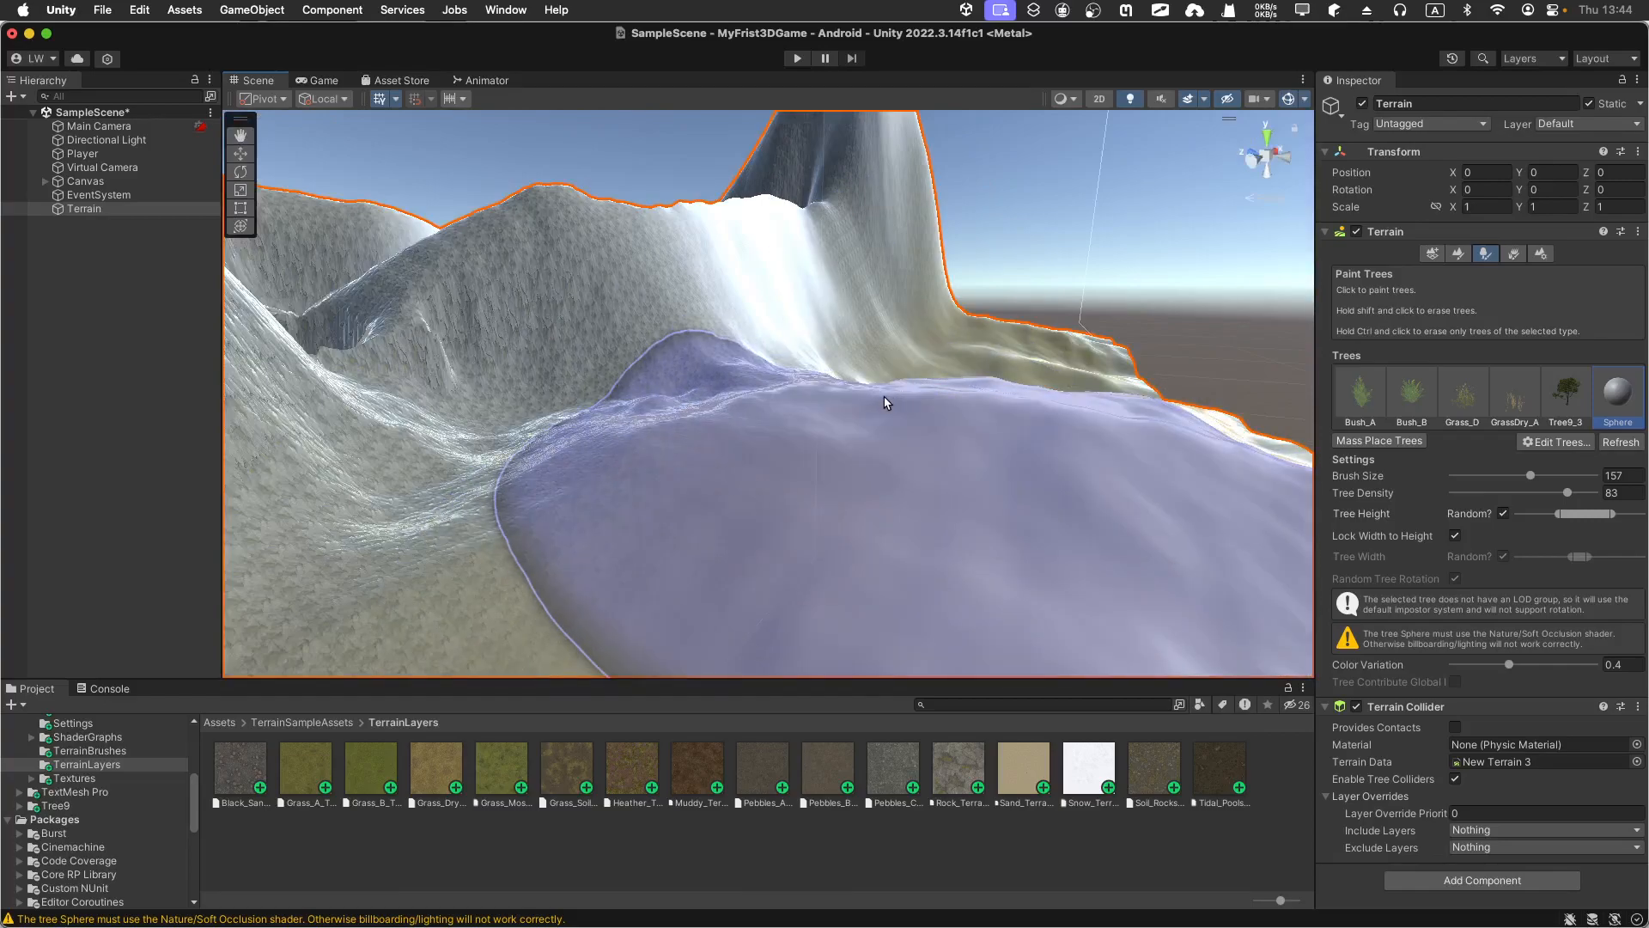
mouse_move(847, 414)
left_mouse_down()
mouse_move(784, 387)
mouse_move(825, 404)
mouse_move(963, 401)
left_mouse_up()
scroll(1024, 417, "down", 4)
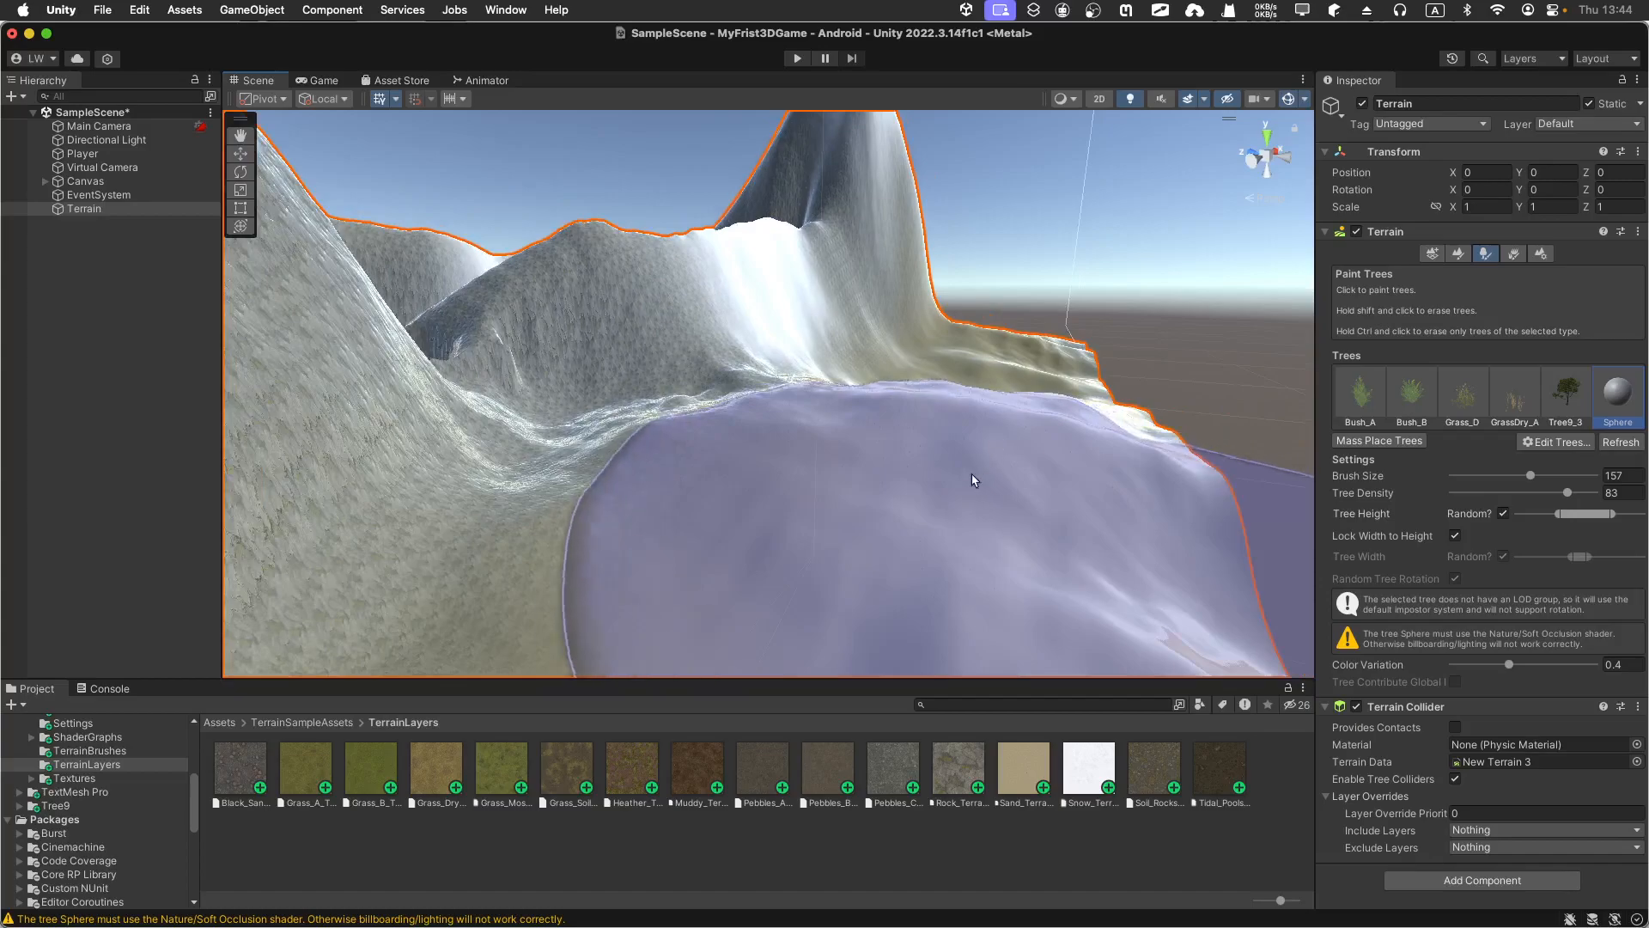
scroll(893, 461, "up", 6)
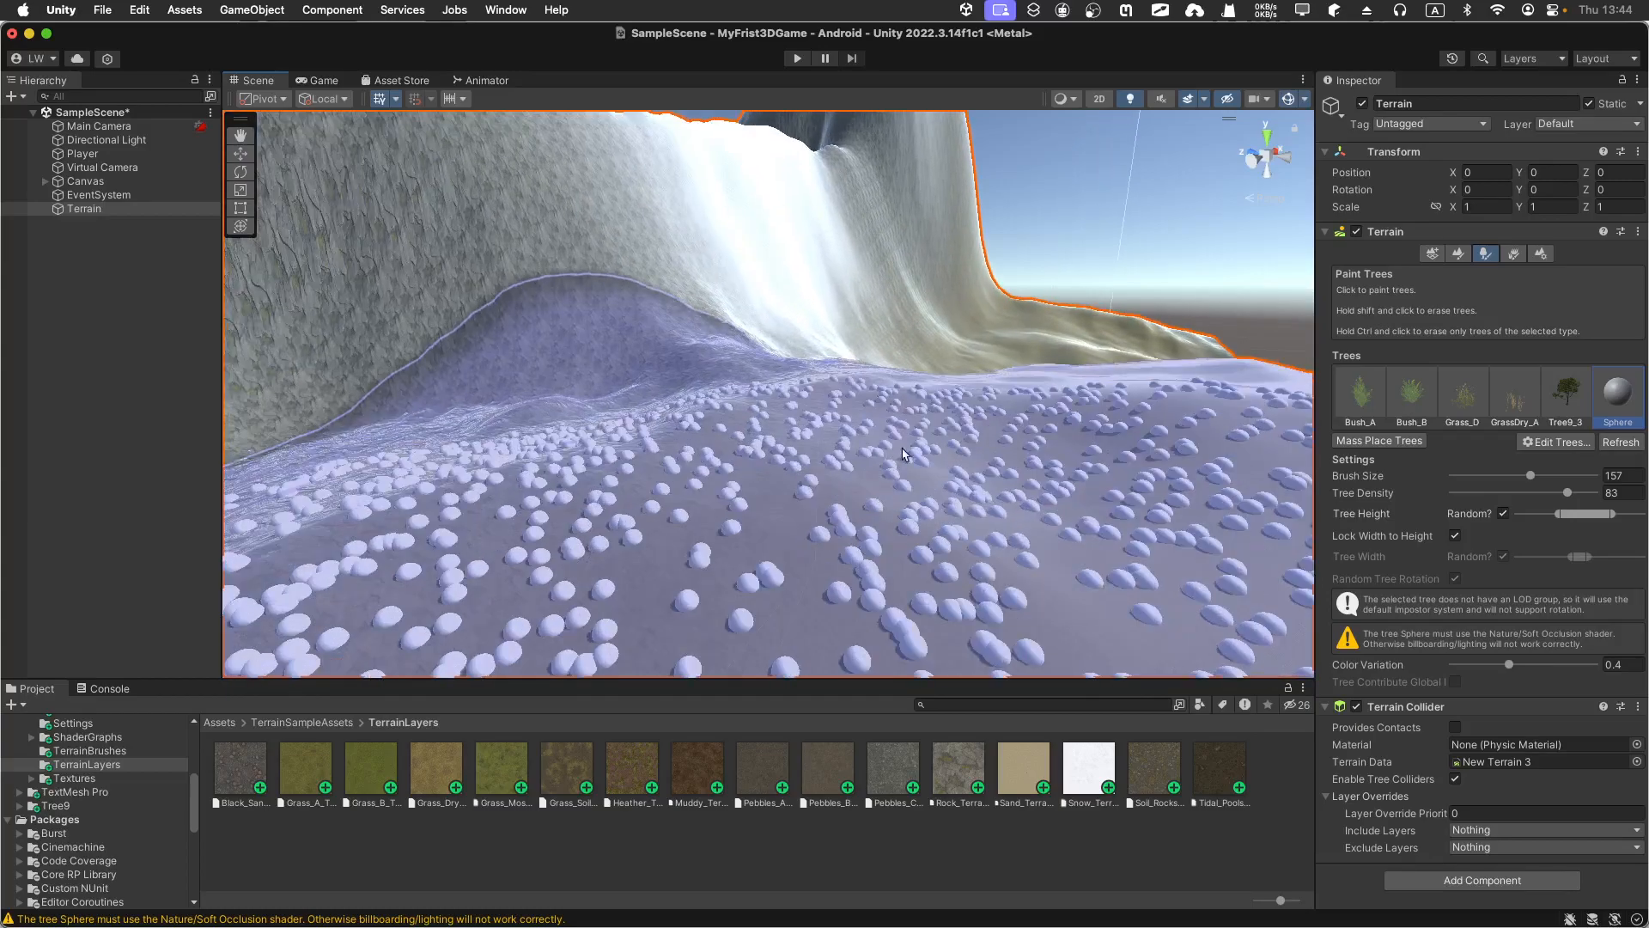
scroll(878, 427, "up", 5)
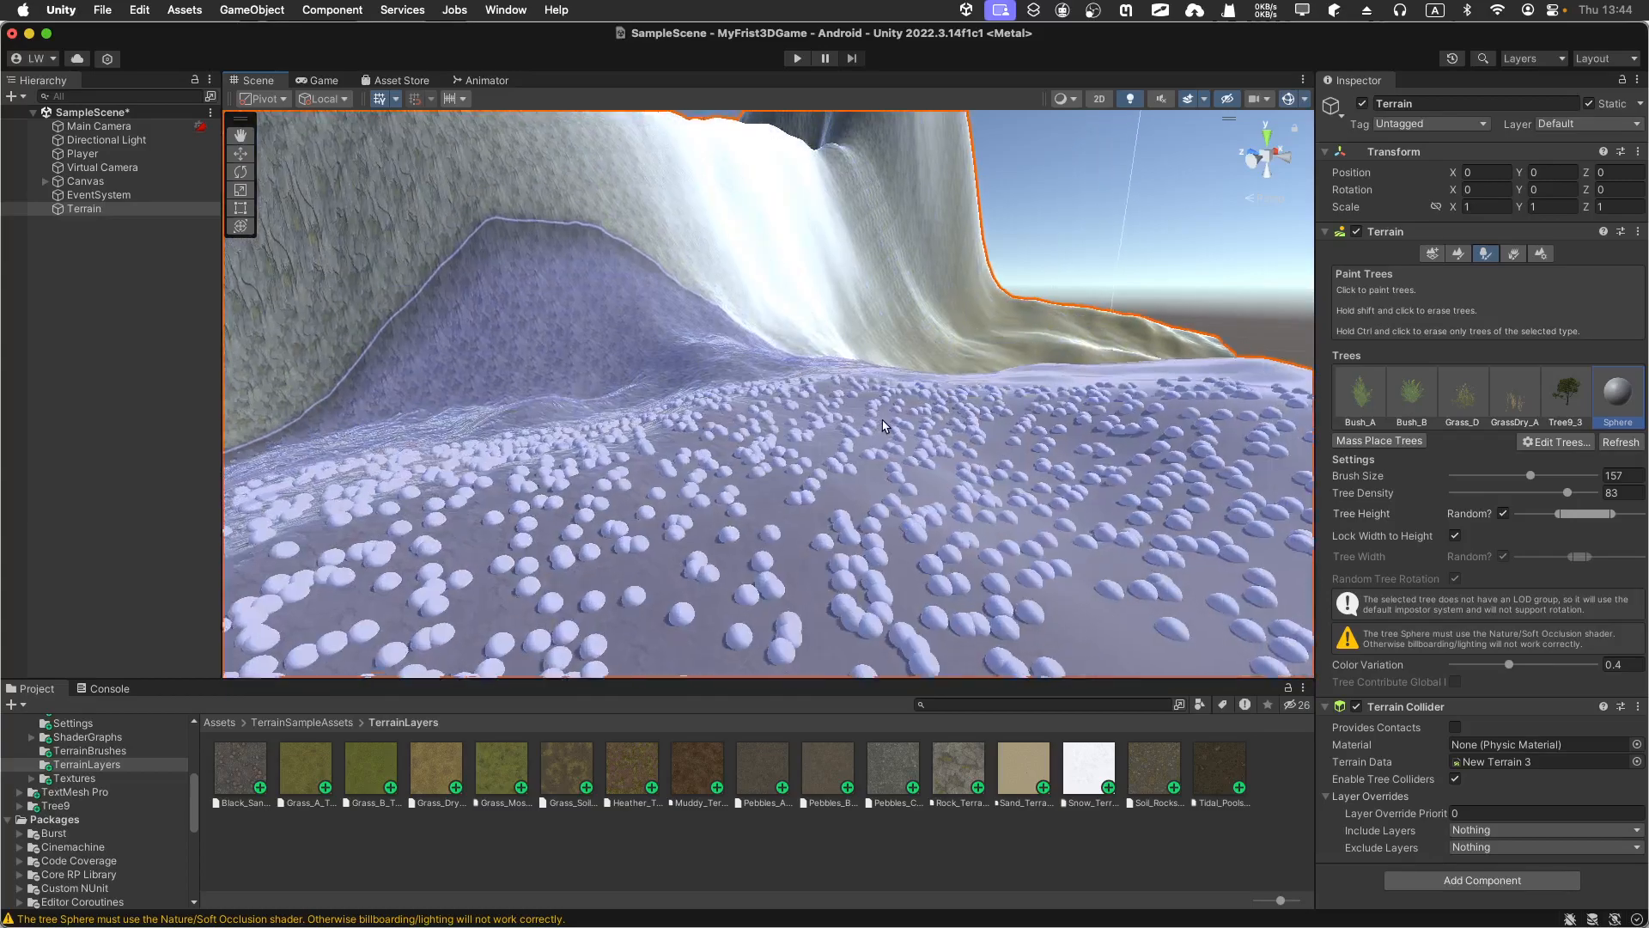
scroll(881, 427, "up", 4)
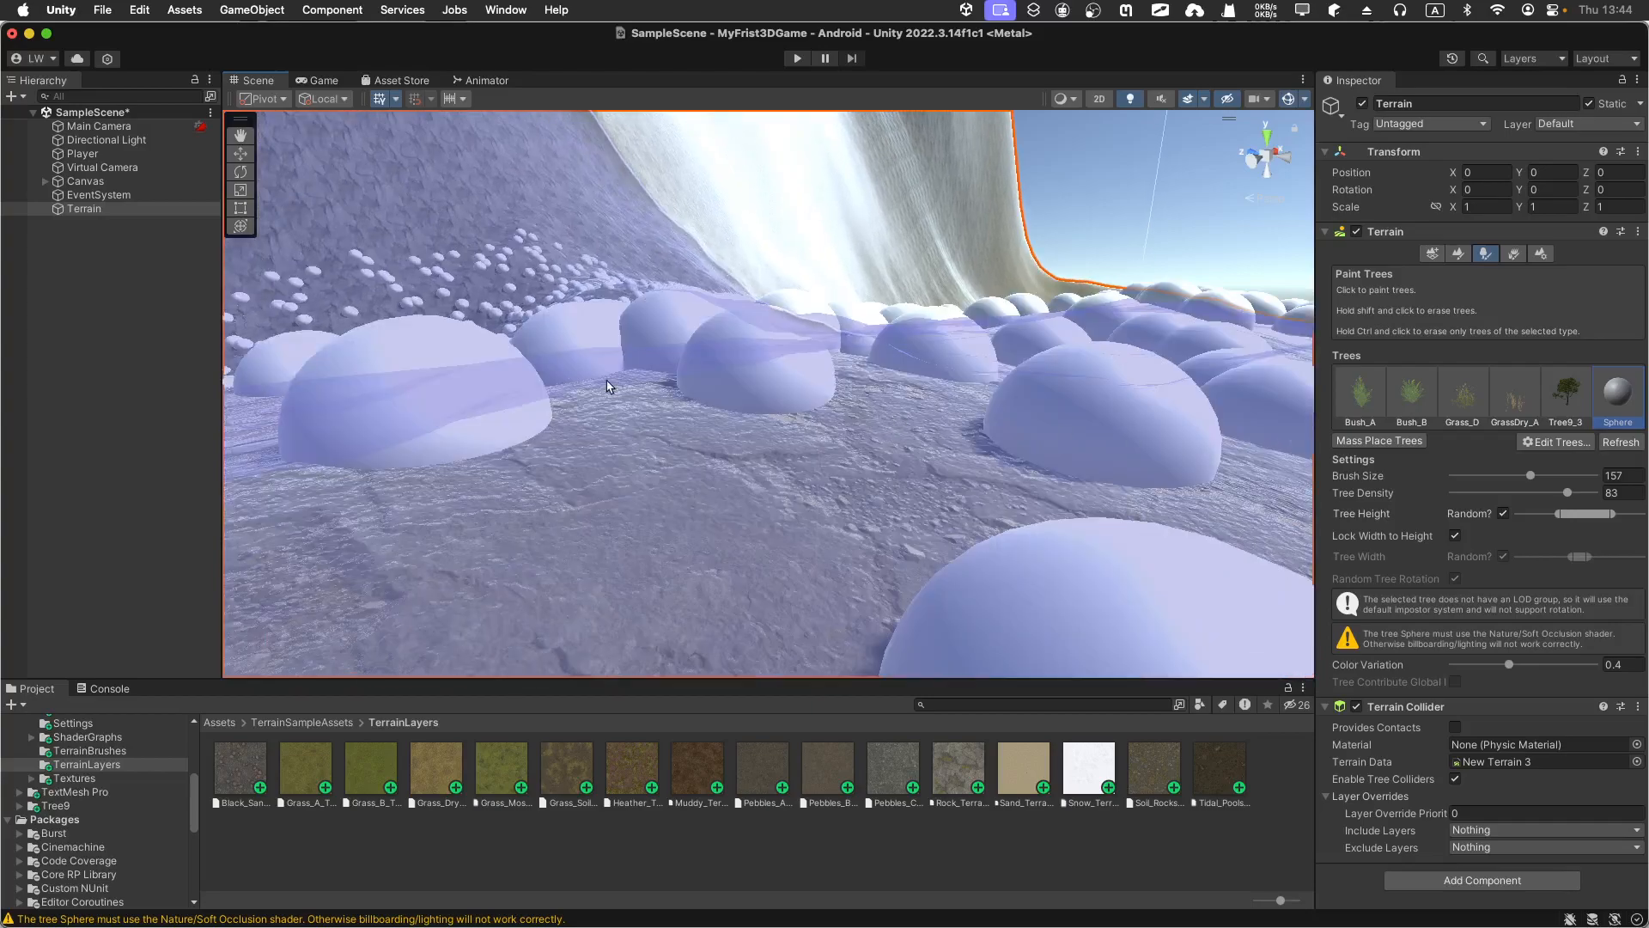
scroll(741, 475, "down", 5)
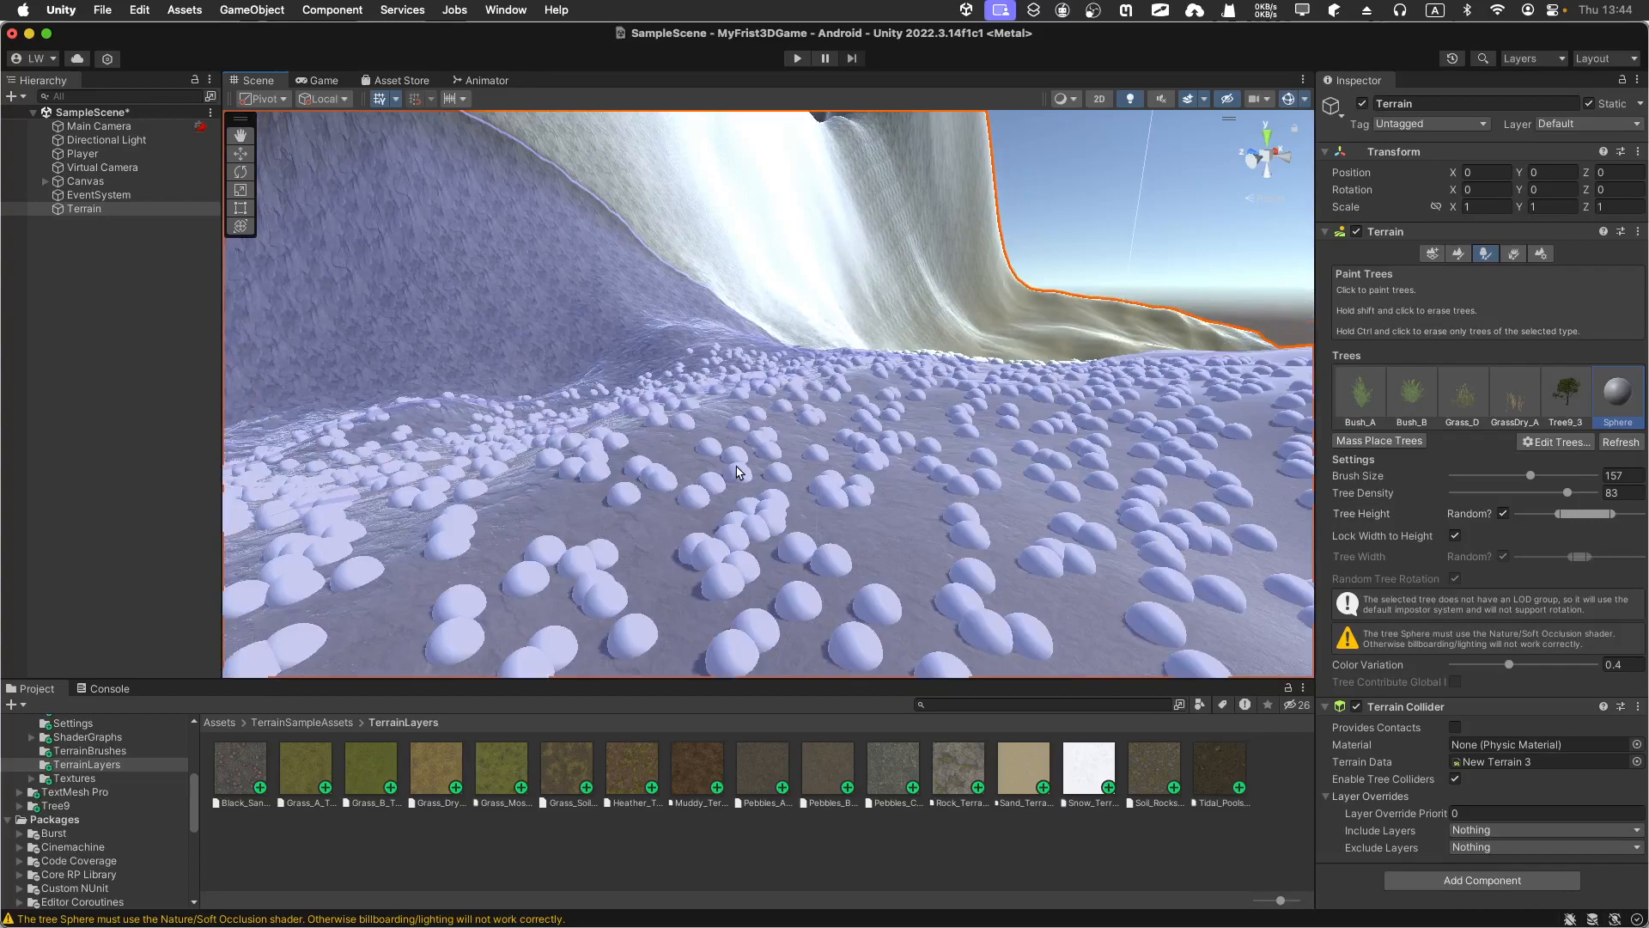
scroll(737, 471, "down", 4)
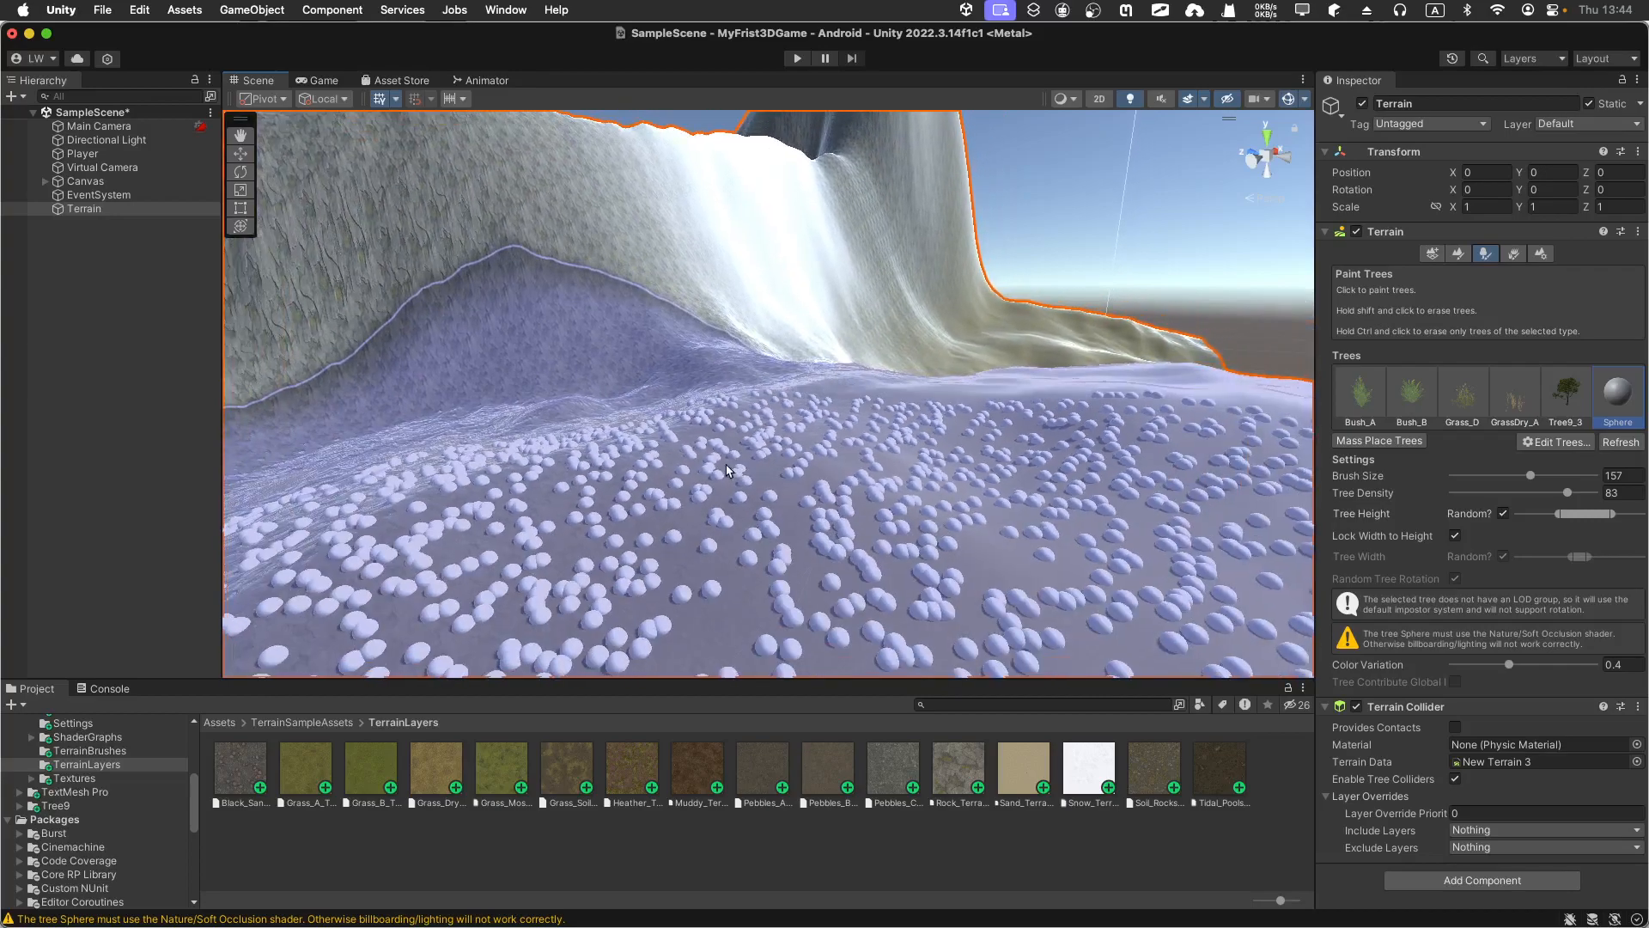
scroll(727, 469, "up", 6)
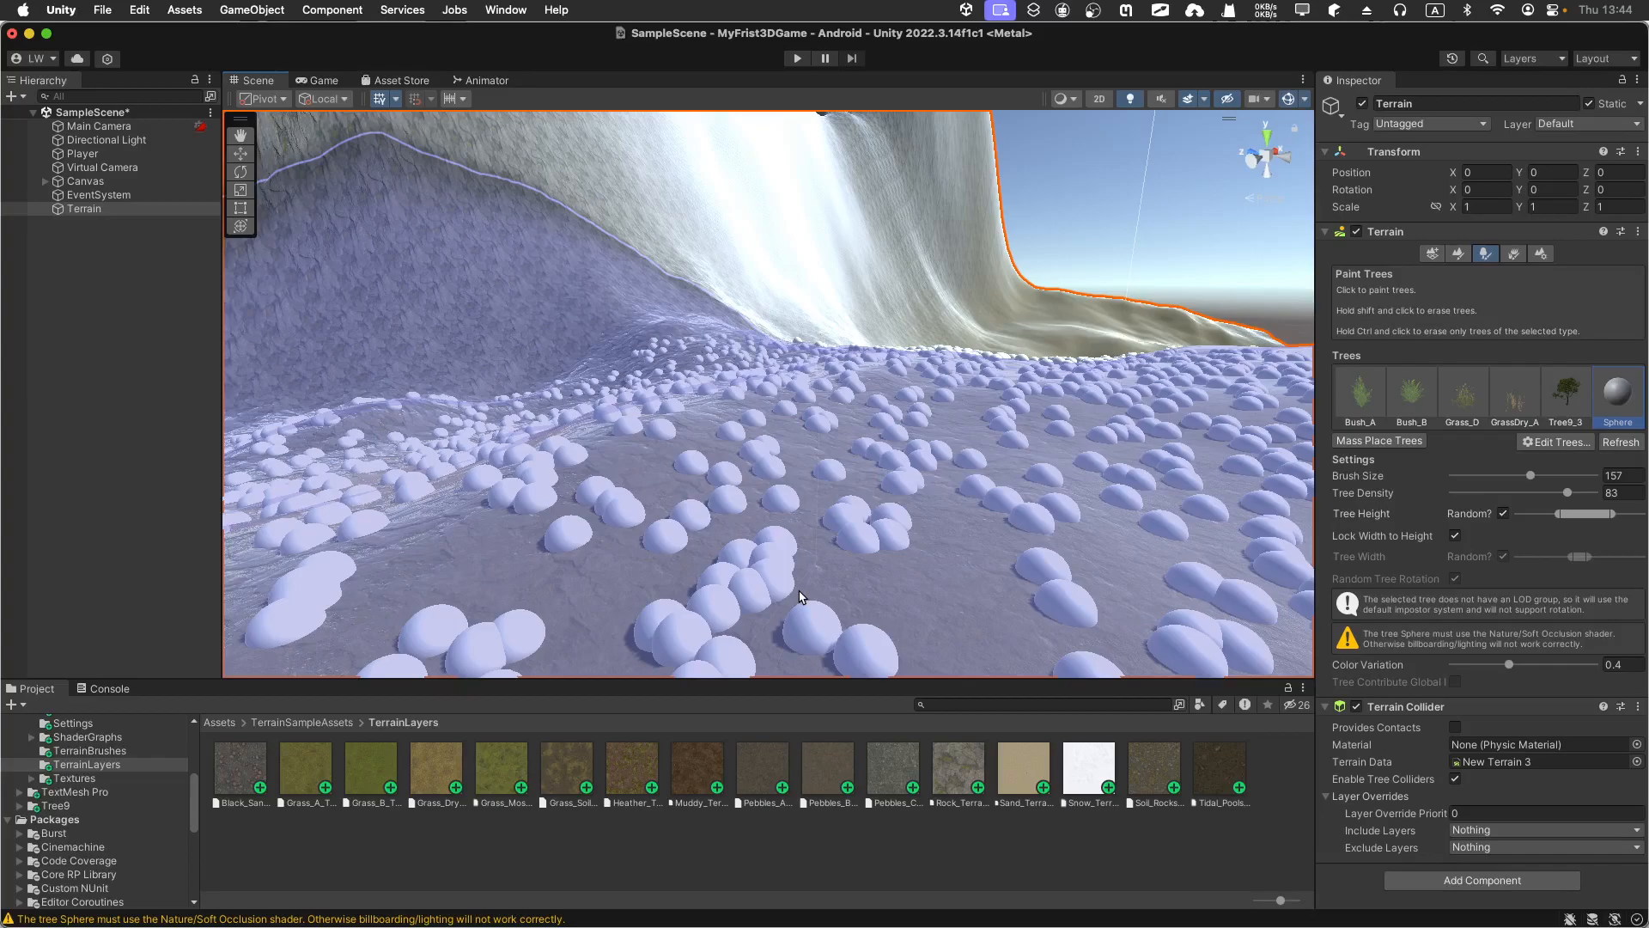
mouse_move(401, 926)
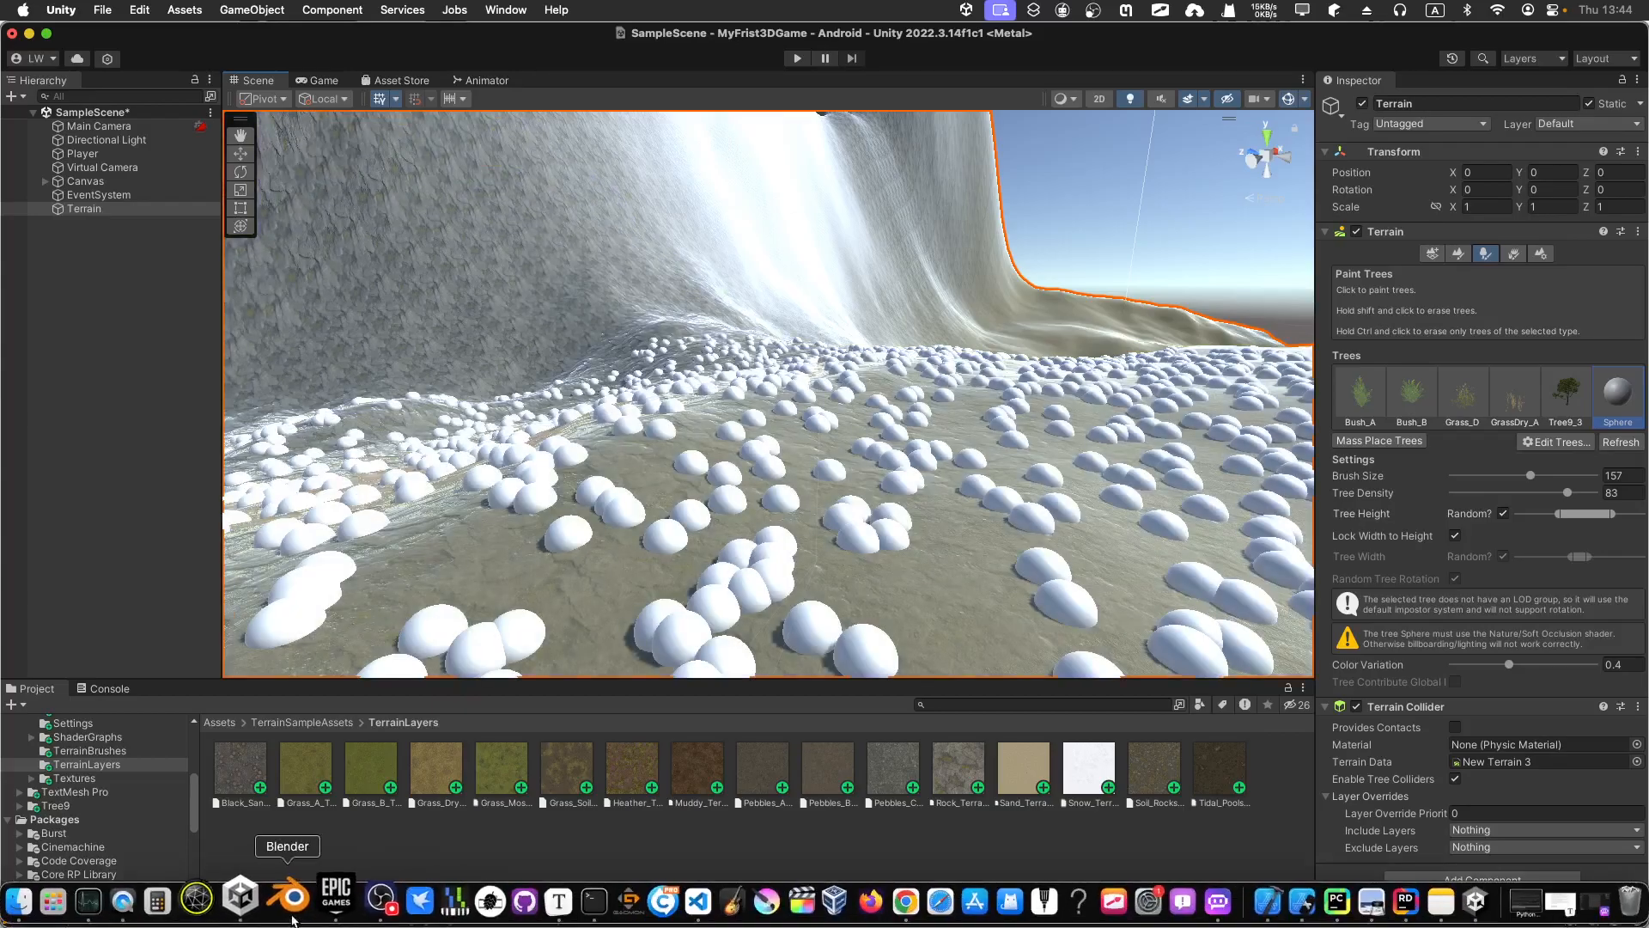
key("ctrl+Right")
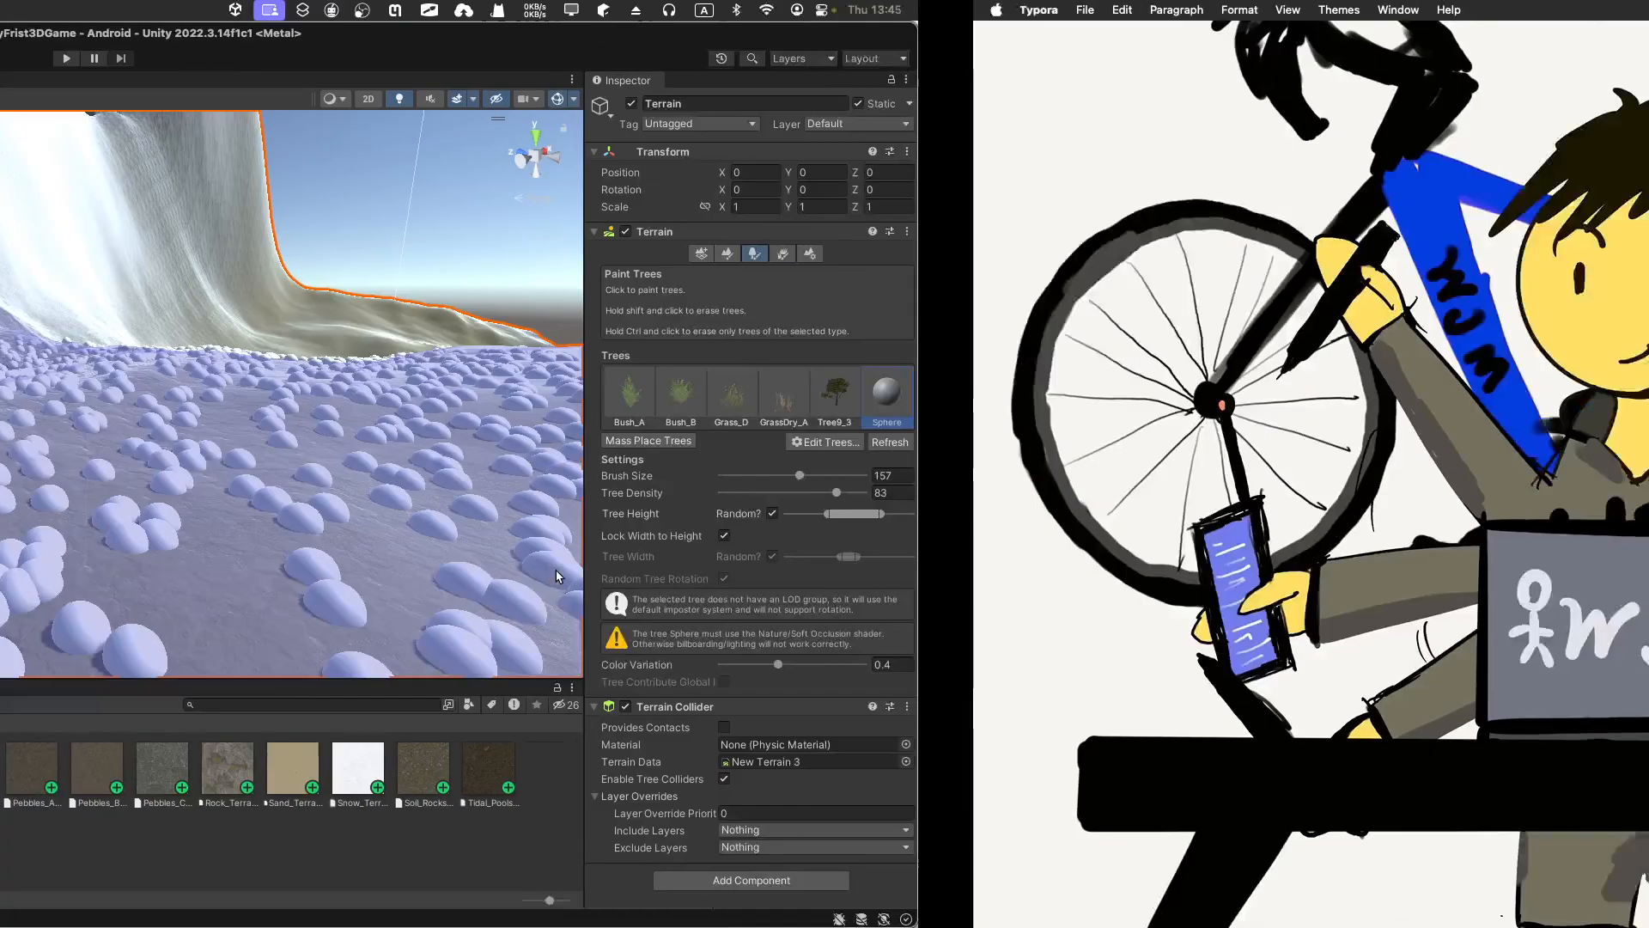
key("ctrl+Left")
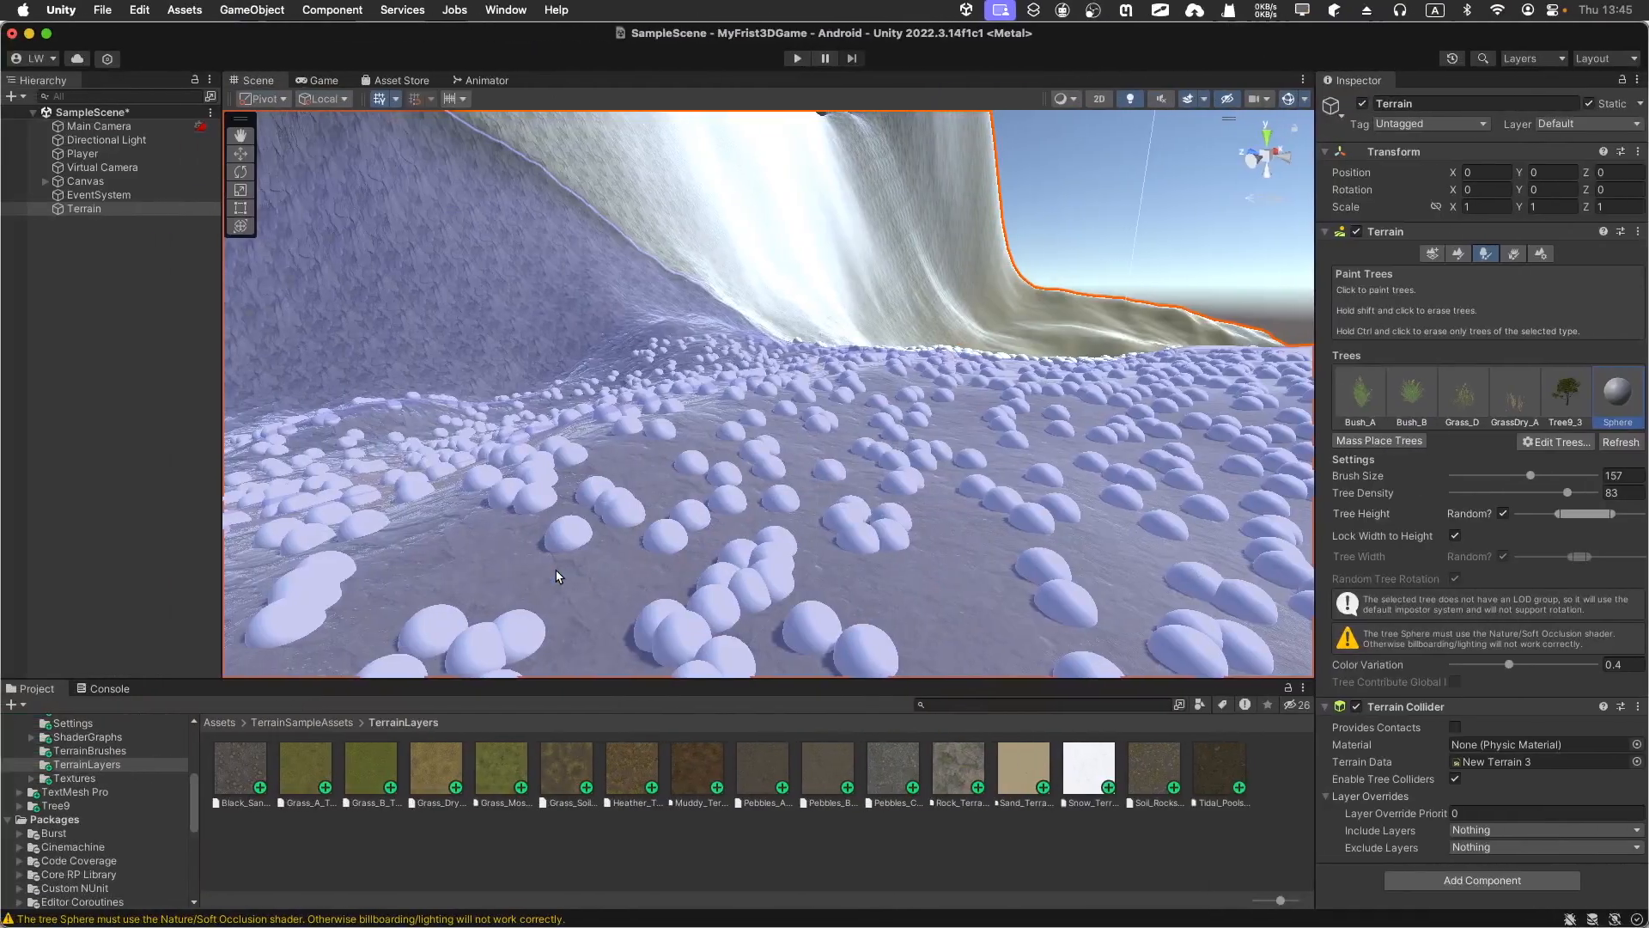
- Erase most of the Sphere objects from the ground at the mountain's foot, leaving only a sparse scattering
scroll(750, 481, "down", 10)
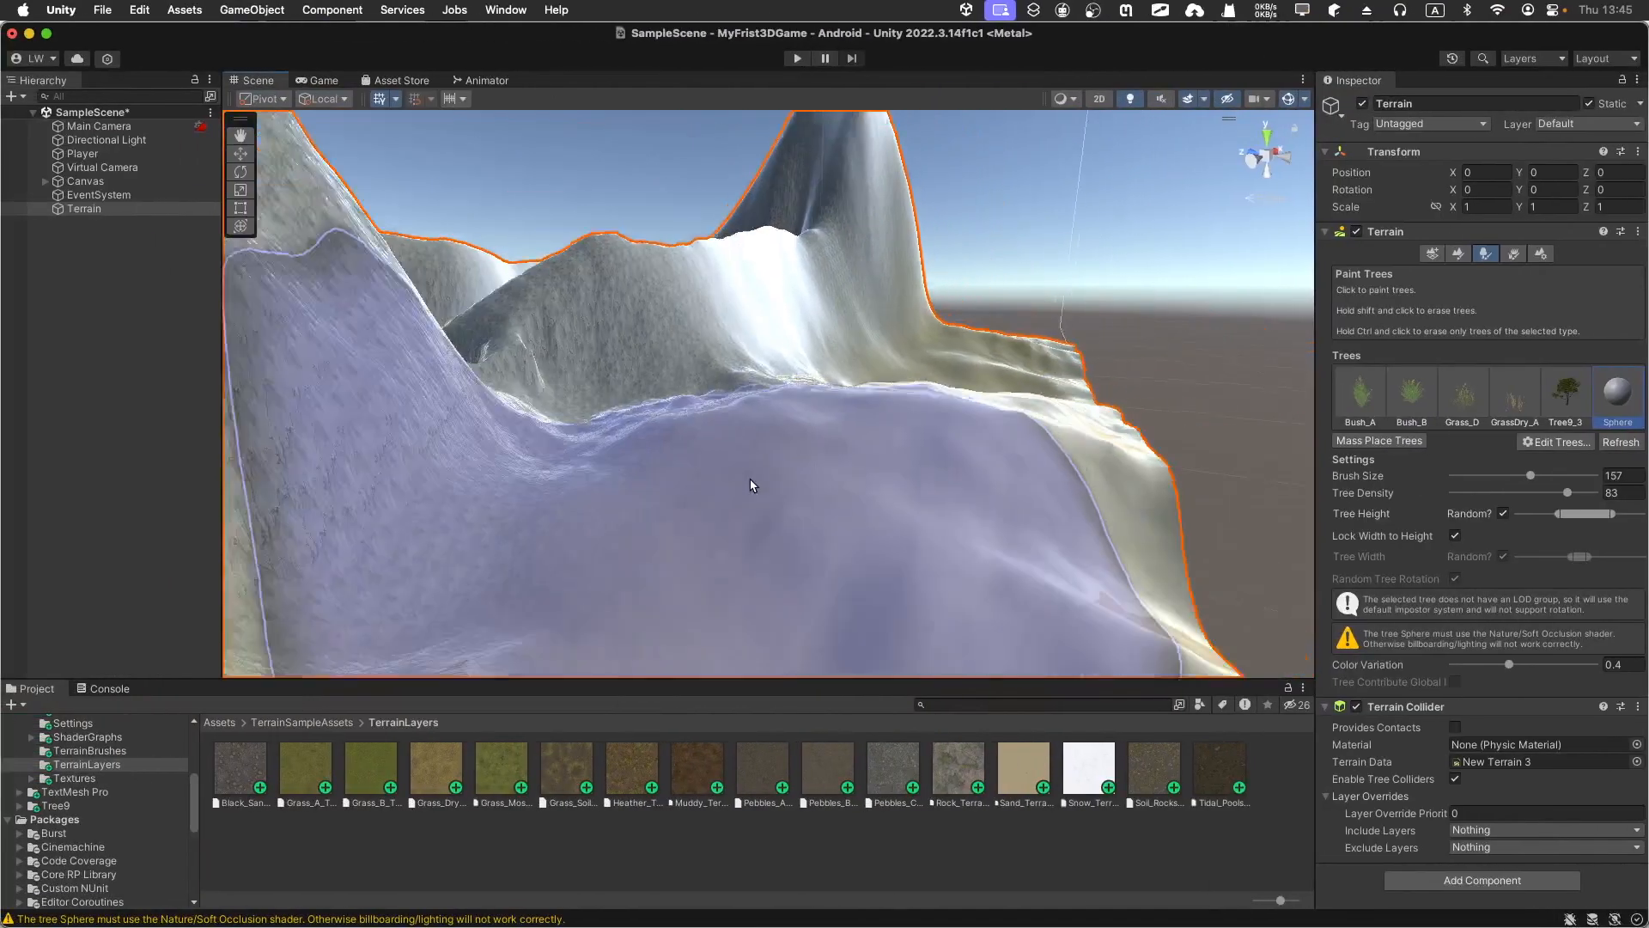
scroll(748, 483, "up", 5)
scroll(749, 483, "up", 5)
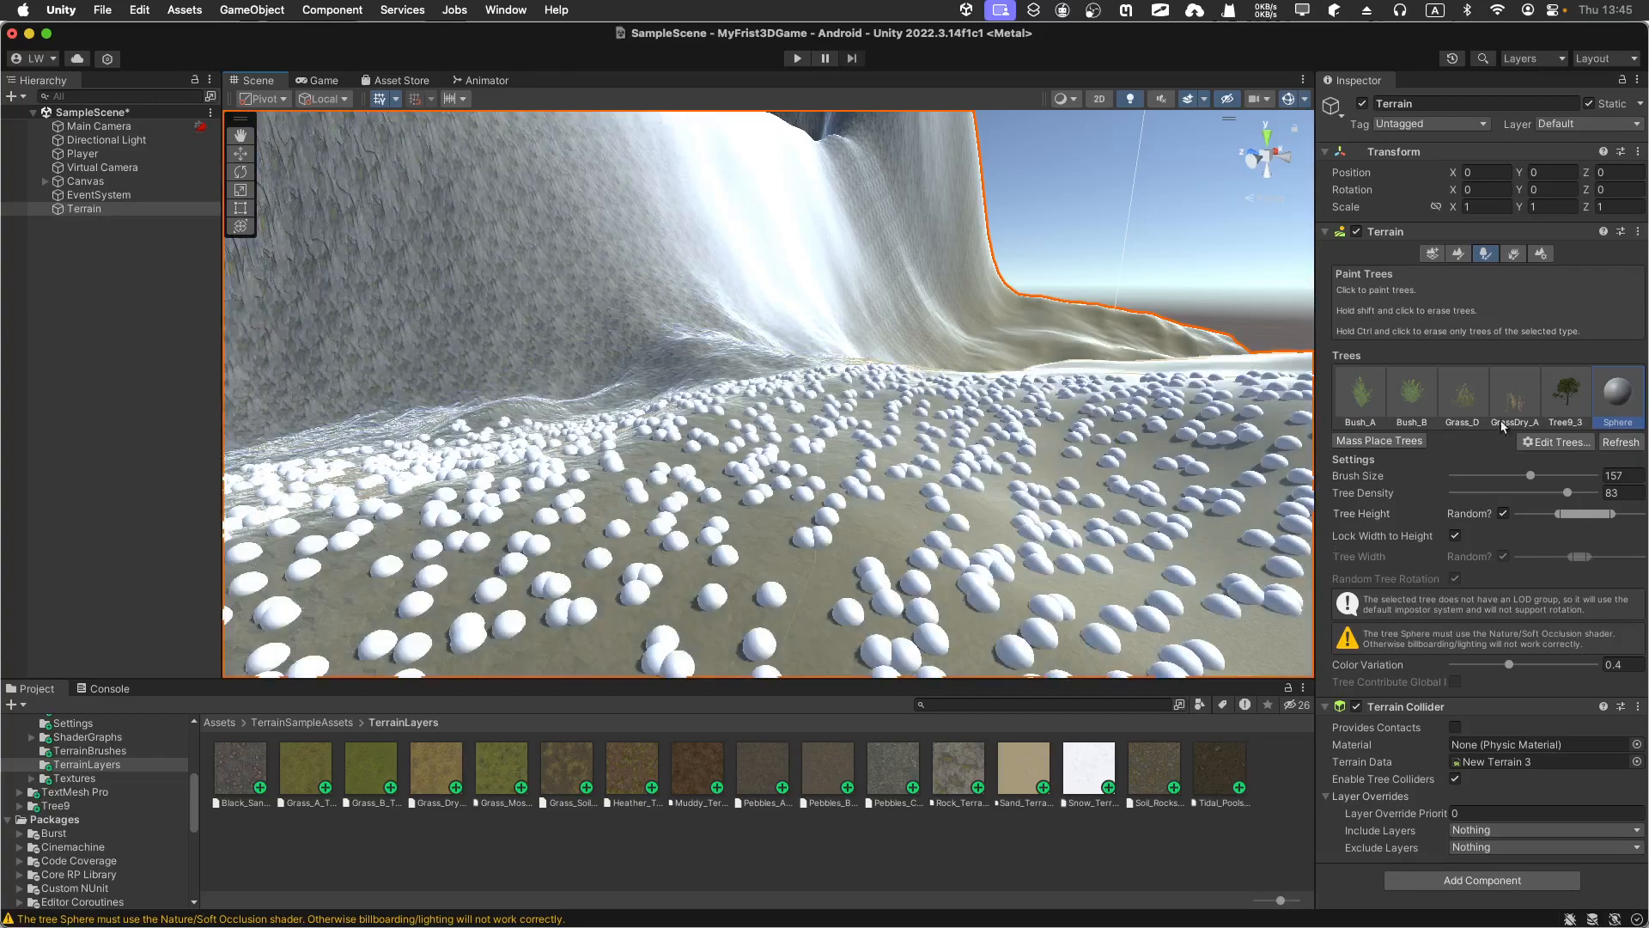
left_click_drag(795, 445, 798, 444, "shift")
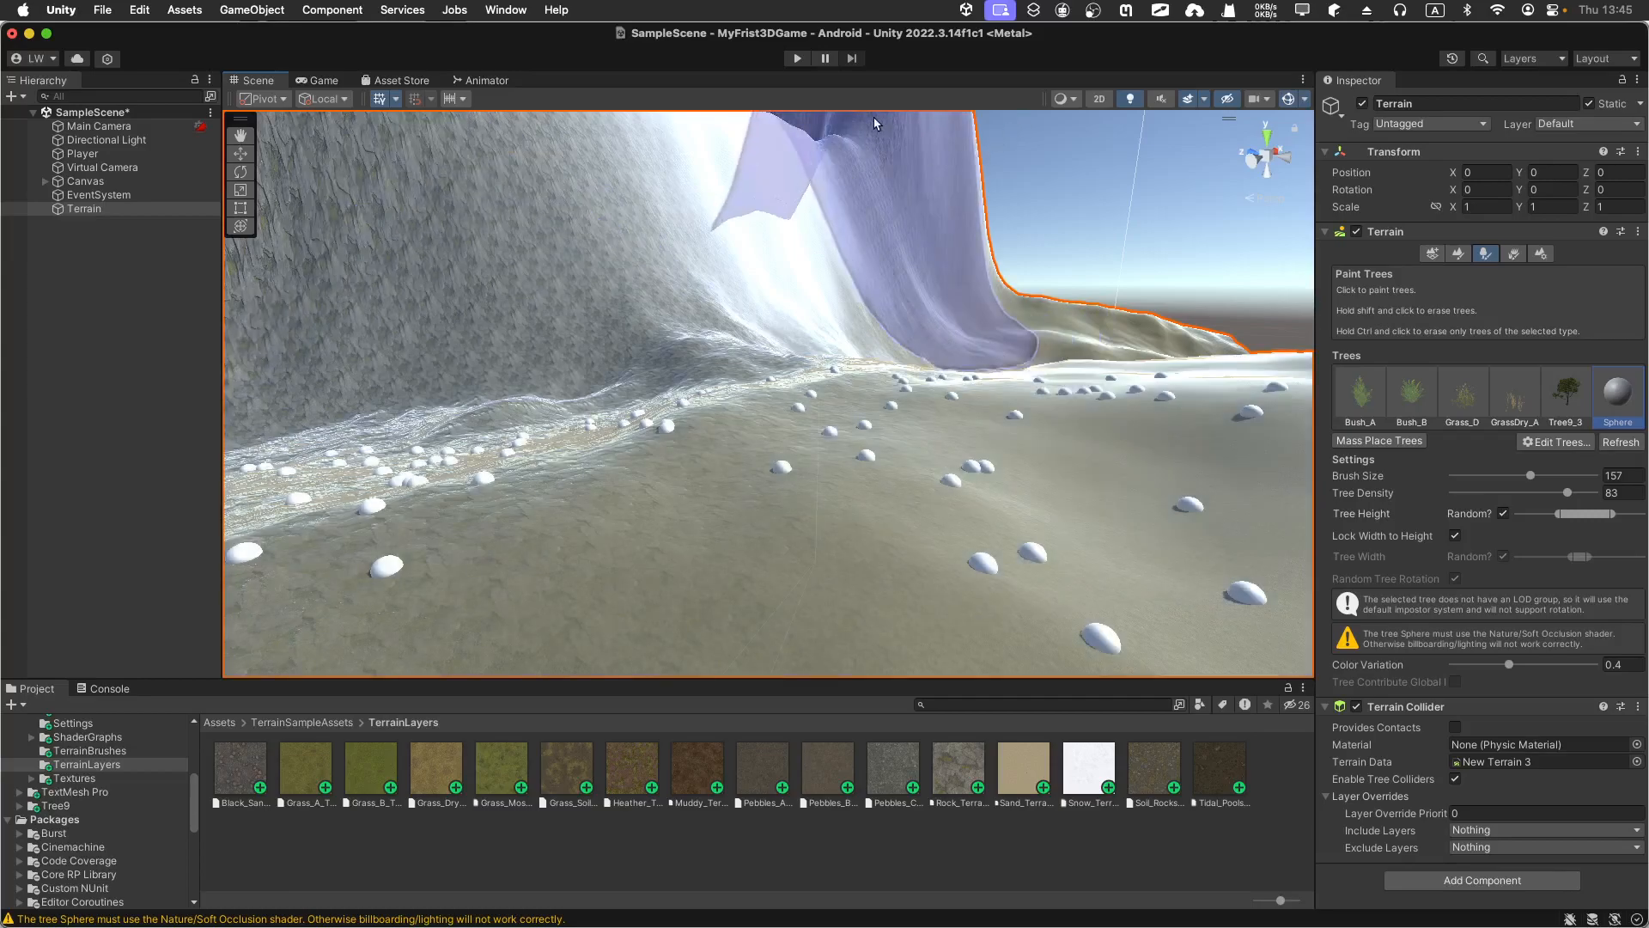
- Run the game to test the terrain with the thinned-out spheres
left_click(794, 58)
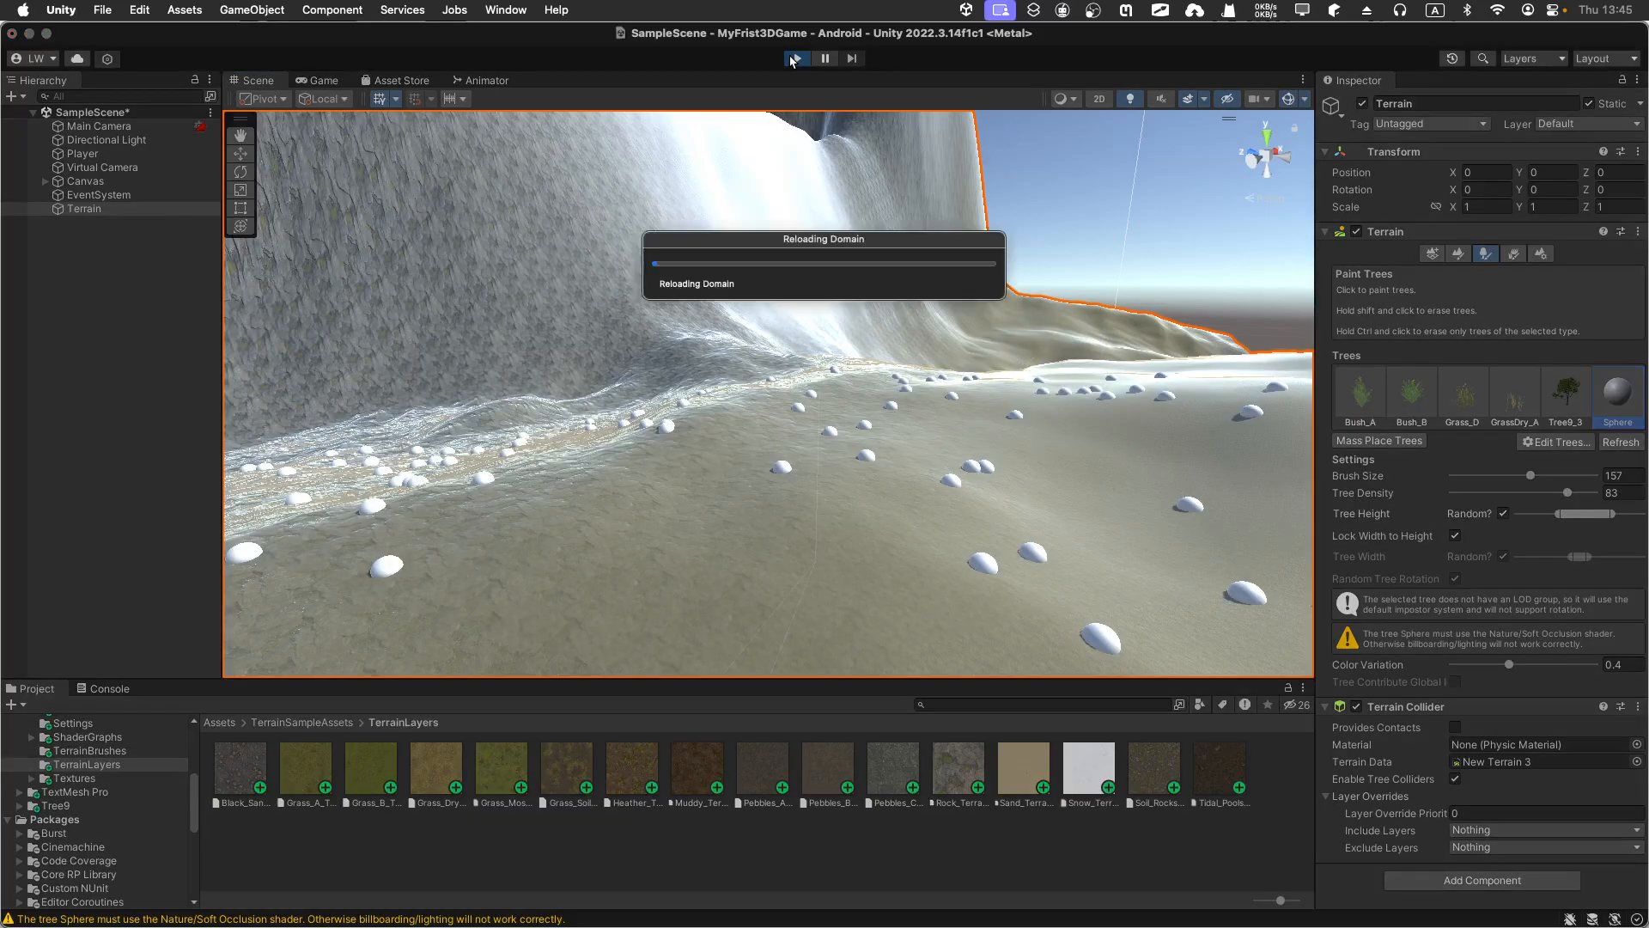